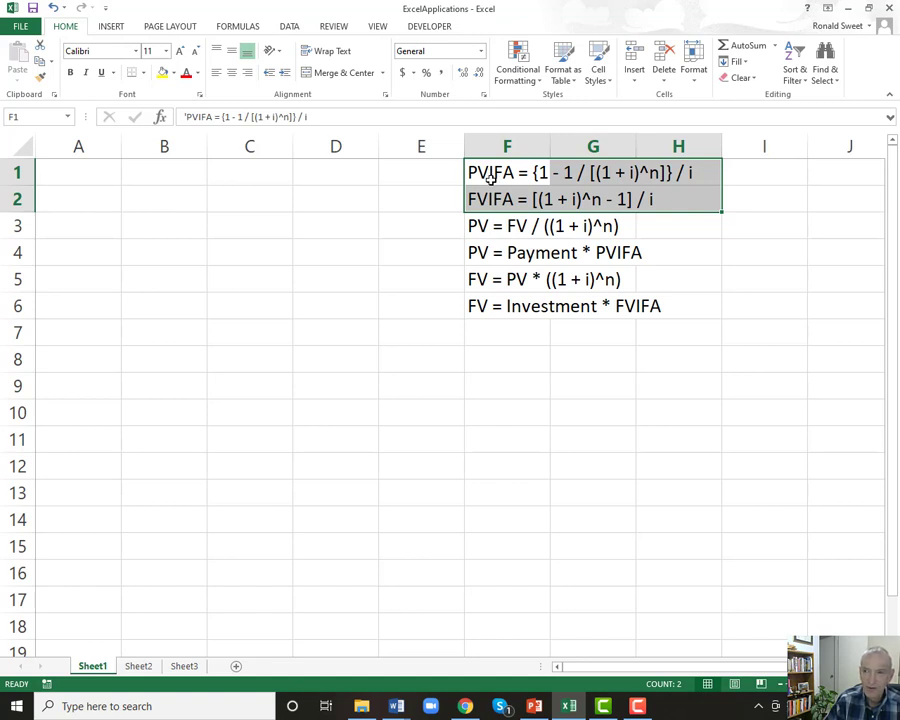
- Highlight the PVIFA and FVIFA formulas across F1:H2 for review
drag(492, 172, 670, 200)
drag(512, 175, 685, 208)
drag(502, 172, 676, 192)
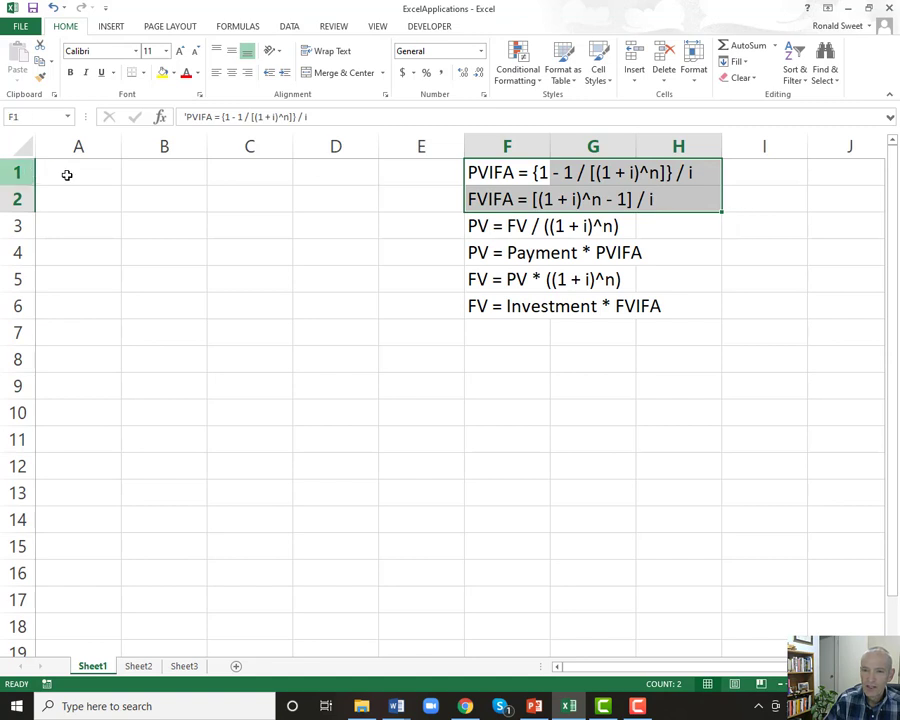
- Enter the labels PVIFA in cell A3 and FVIFA in cell A4
click(70, 228)
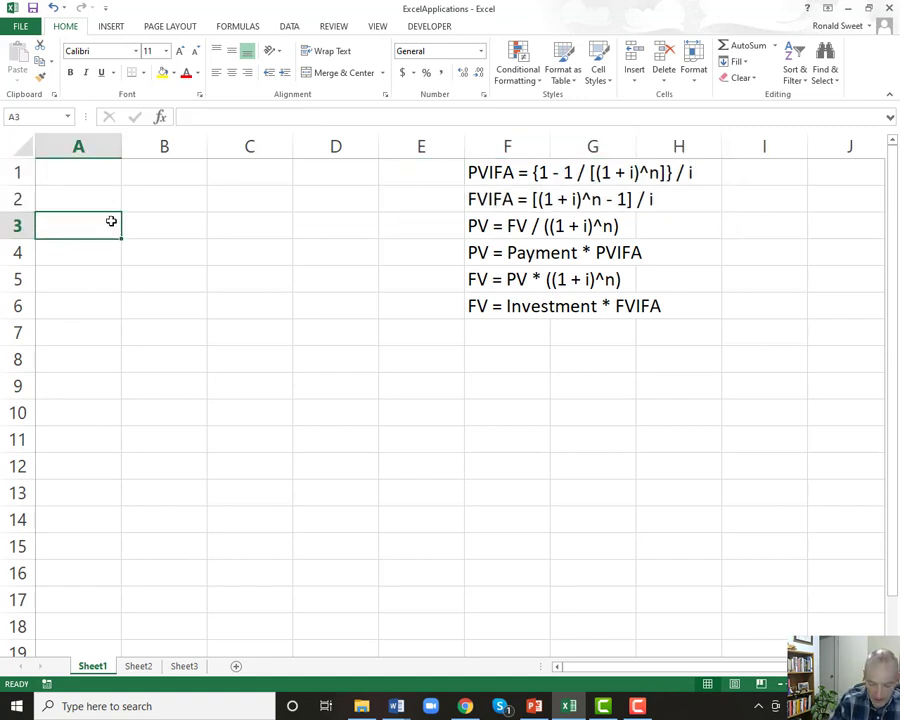
text(PV)
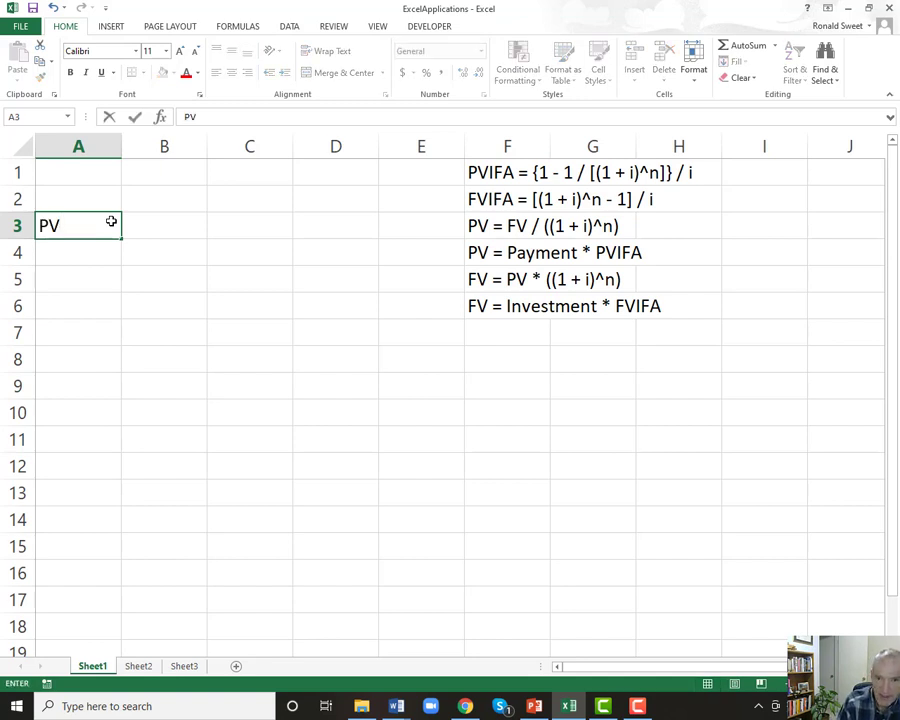
text(IFA)
key(Return)
text(FVIFA)
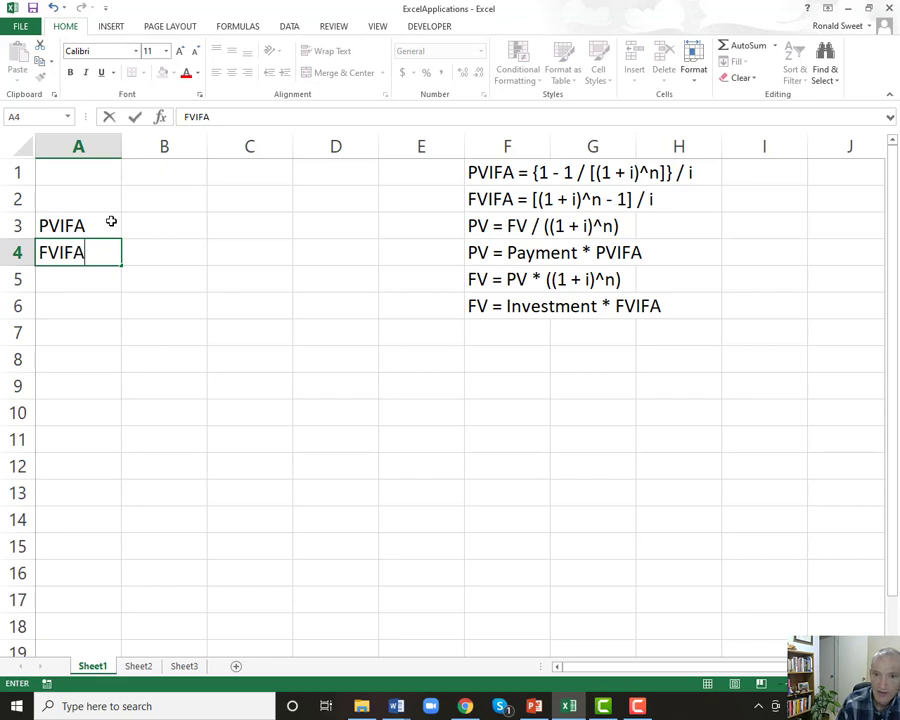
key(Return)
- Highlight the four PV and FV formulas across F3:H6 for review
key(Up)
key(Up)
key(Right)
key(Right)
key(Right)
key(Right)
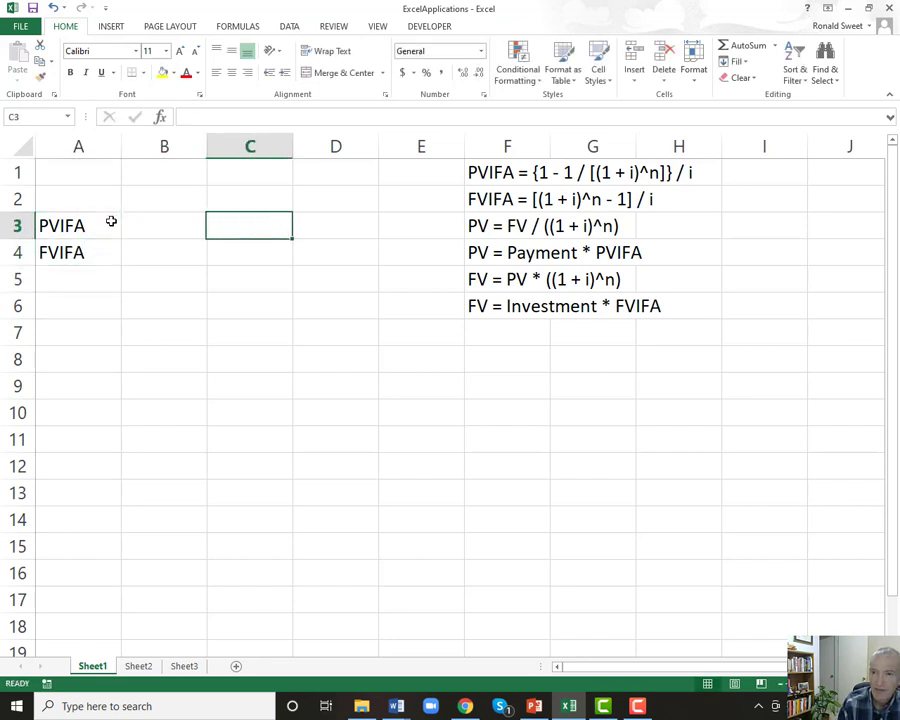
key(Right)
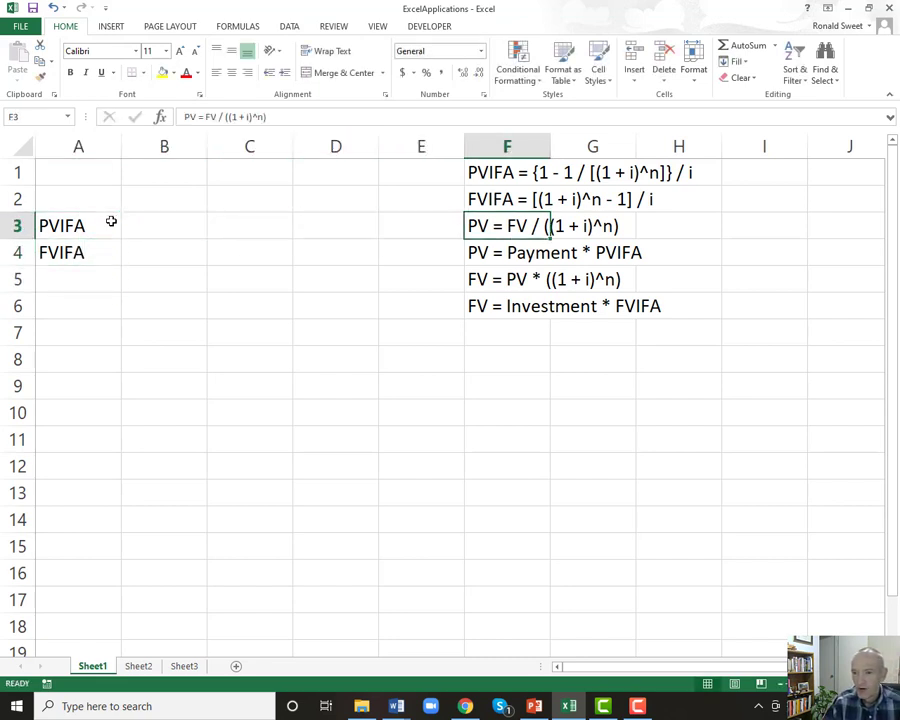
key(shift+Down)
key(shift+Down)
key(shift+Down)
key(shift+Right)
key(shift+Right)
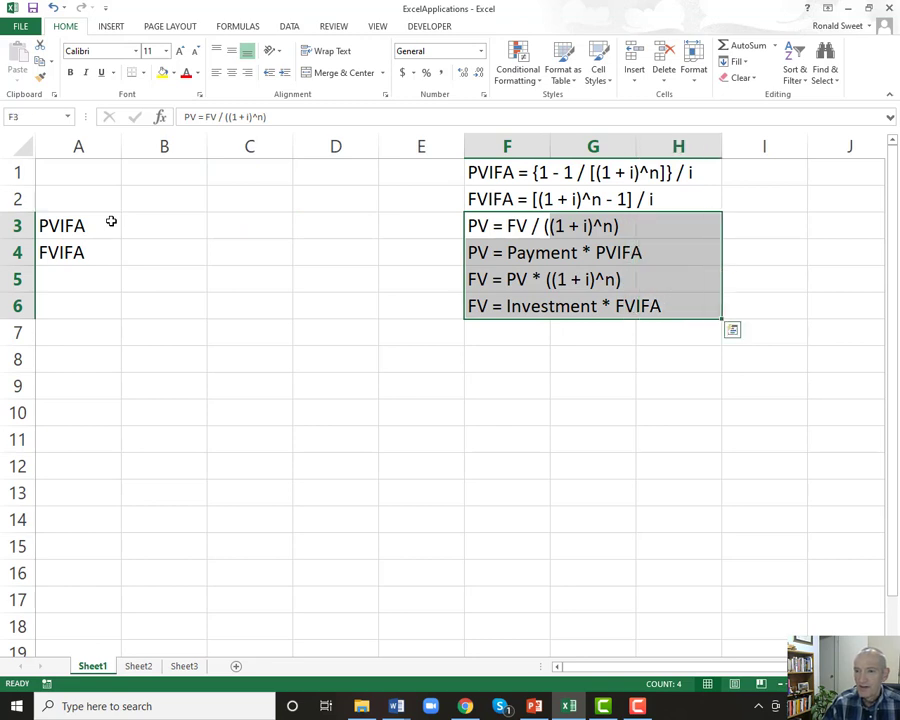
key(Left)
key(Right)
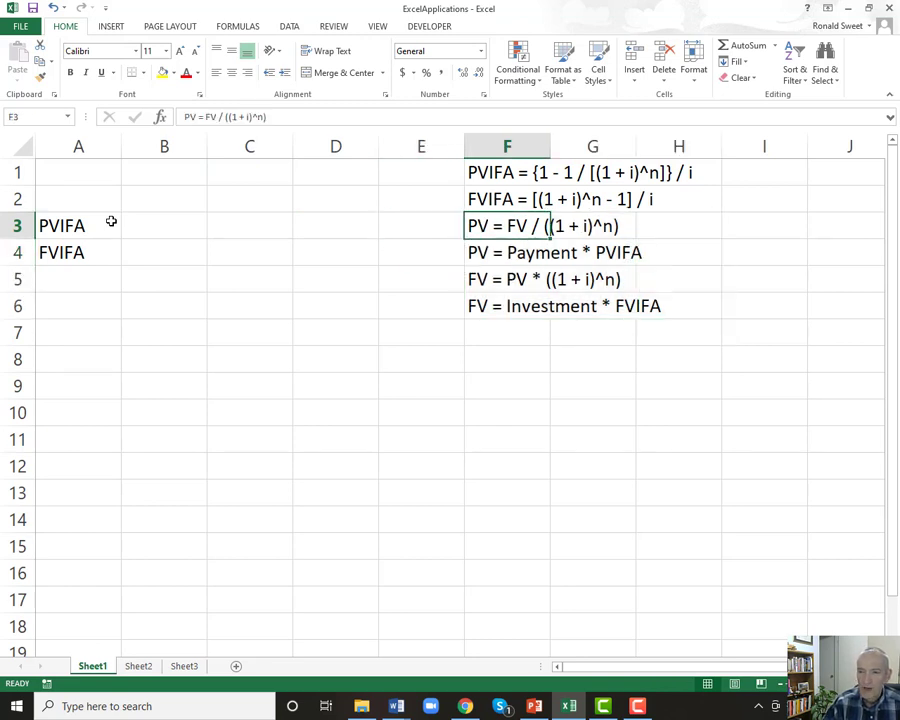
- Move the six formula texts from F1:F6 to column D, starting at D1
key(Up)
key(Up)
key(ctrl+shift+Down)
key(ctrl+c)
key(Left)
key(Left)
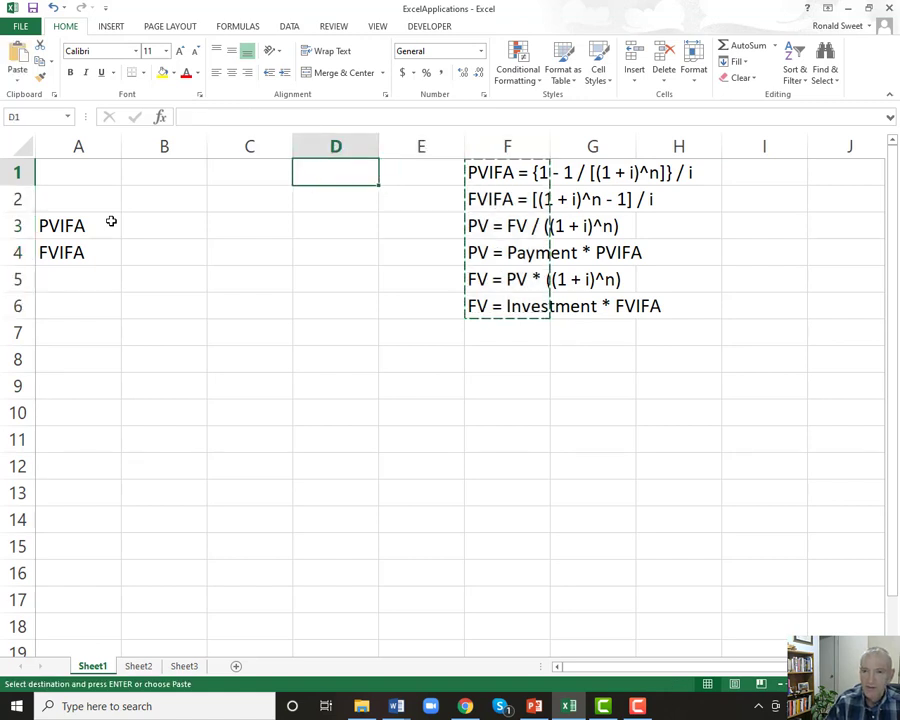
key(ctrl+v)
- Highlight the formula PV = FV / ((1 + i)^n) across D3:F3 to examine its terms
key(Down)
key(Down)
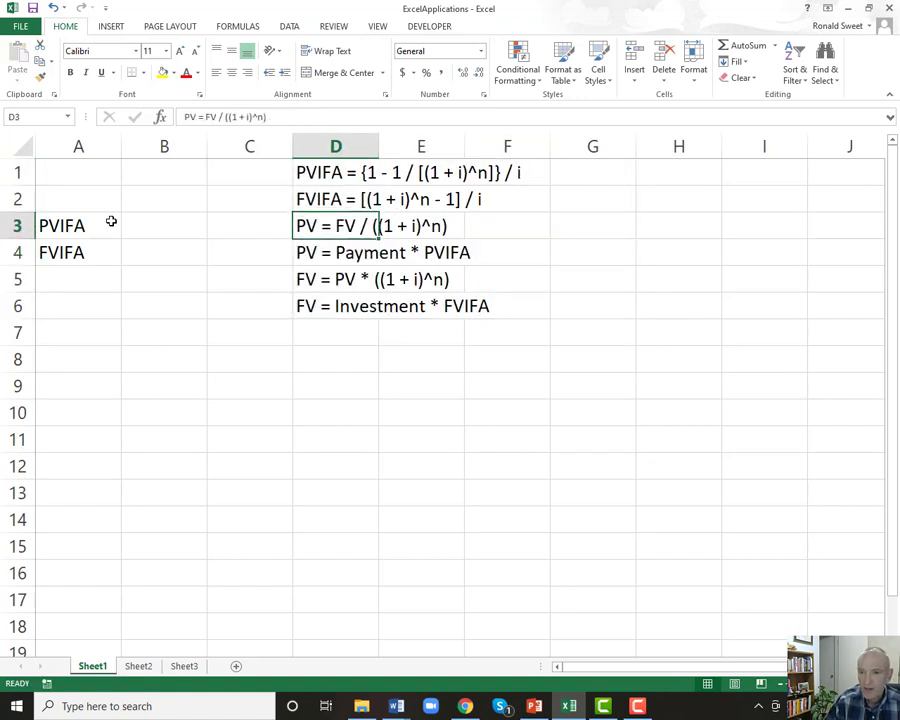
key(Up)
key(Down)
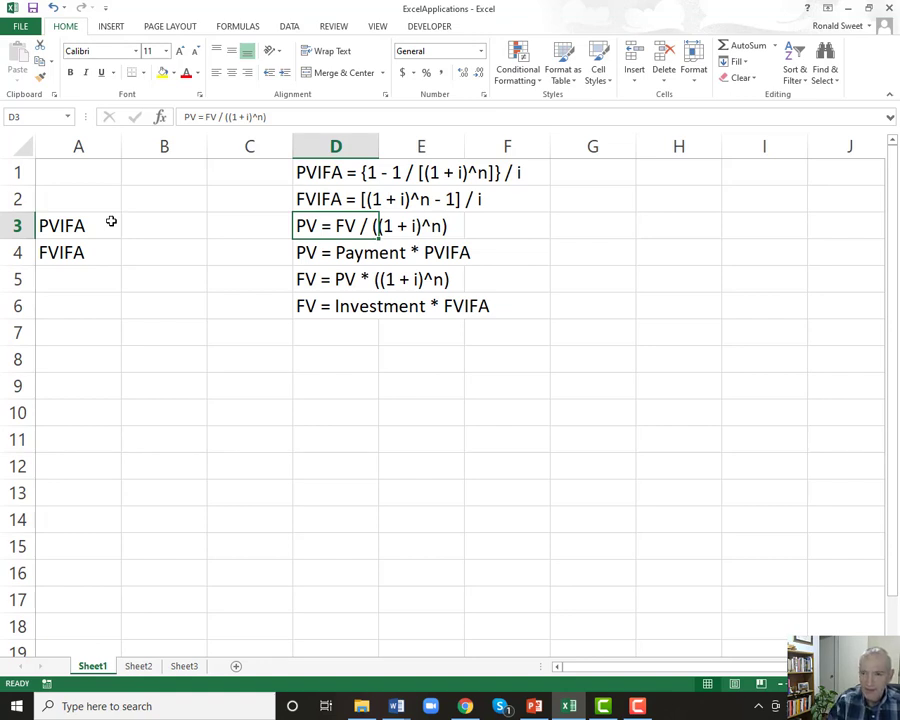
key(shift+Right)
key(shift+Right)
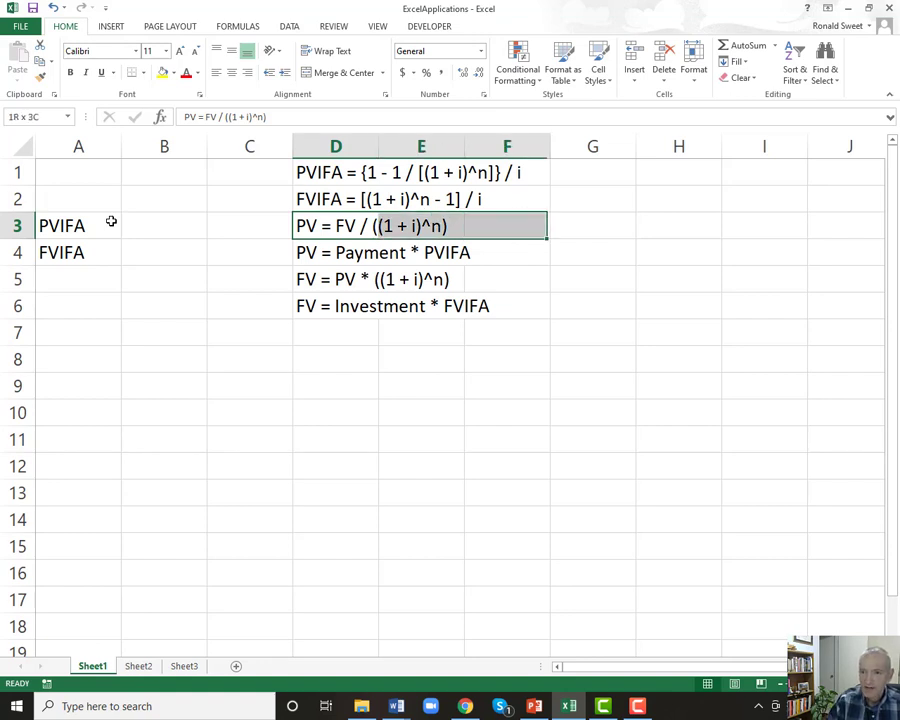
click(340, 225)
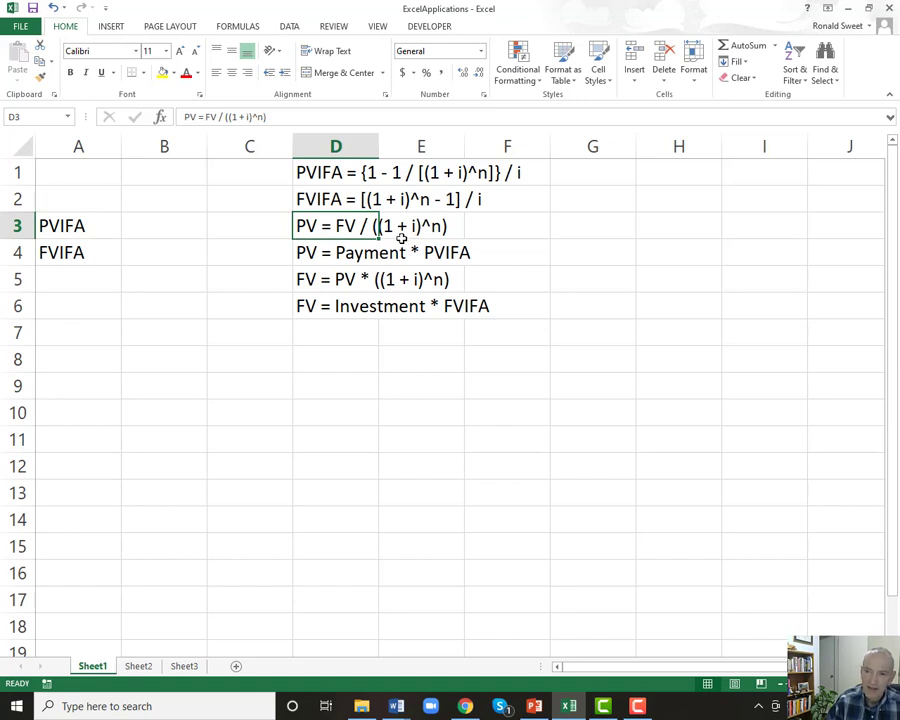
drag(344, 226, 474, 224)
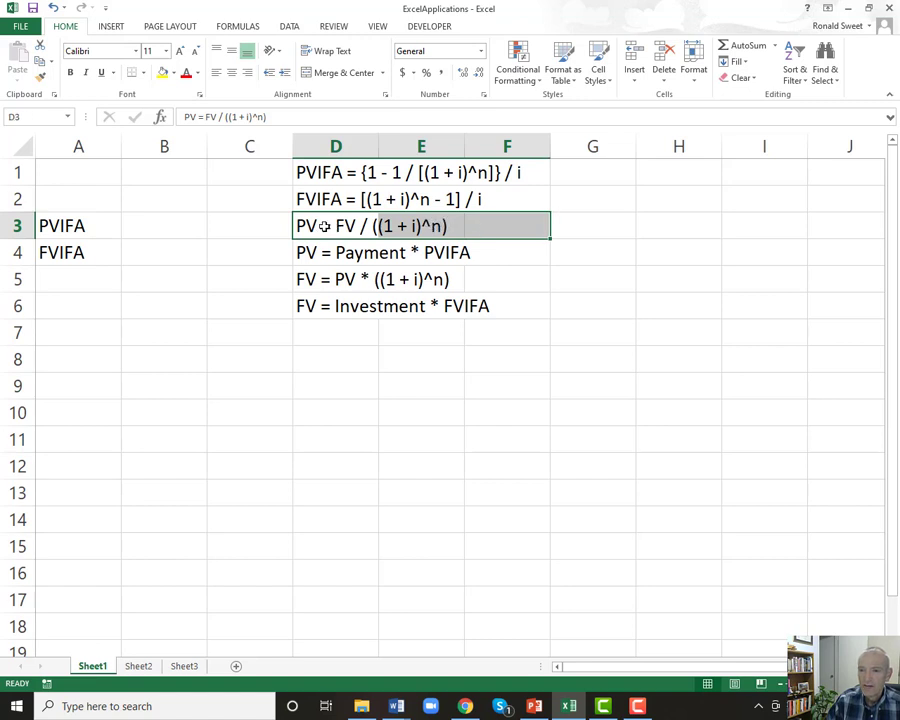
drag(328, 226, 477, 227)
click(477, 227)
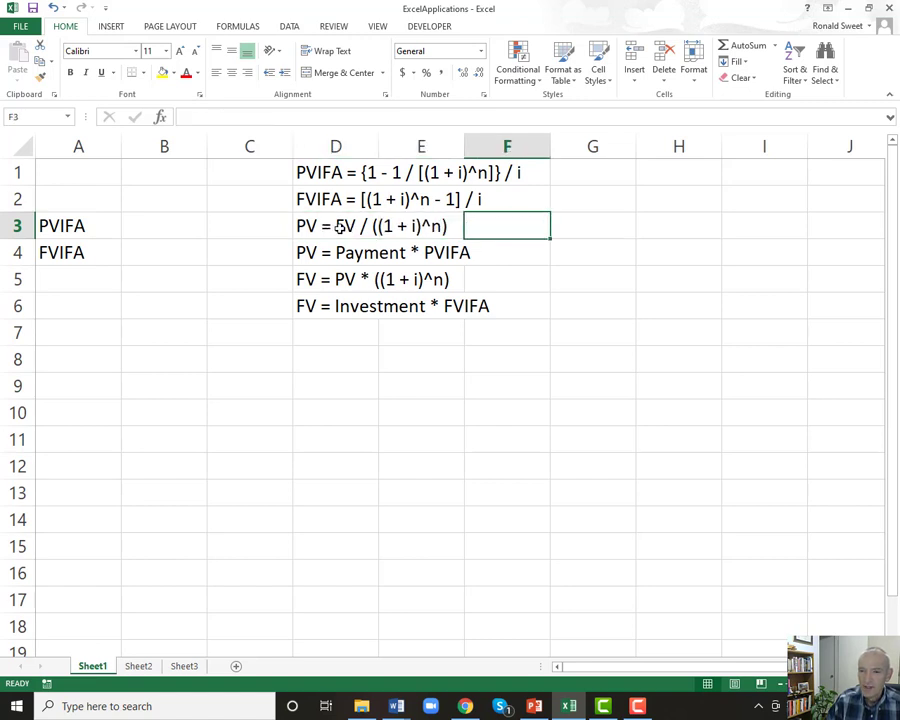
click(301, 225)
double_click(298, 222)
key(Return)
text(;)
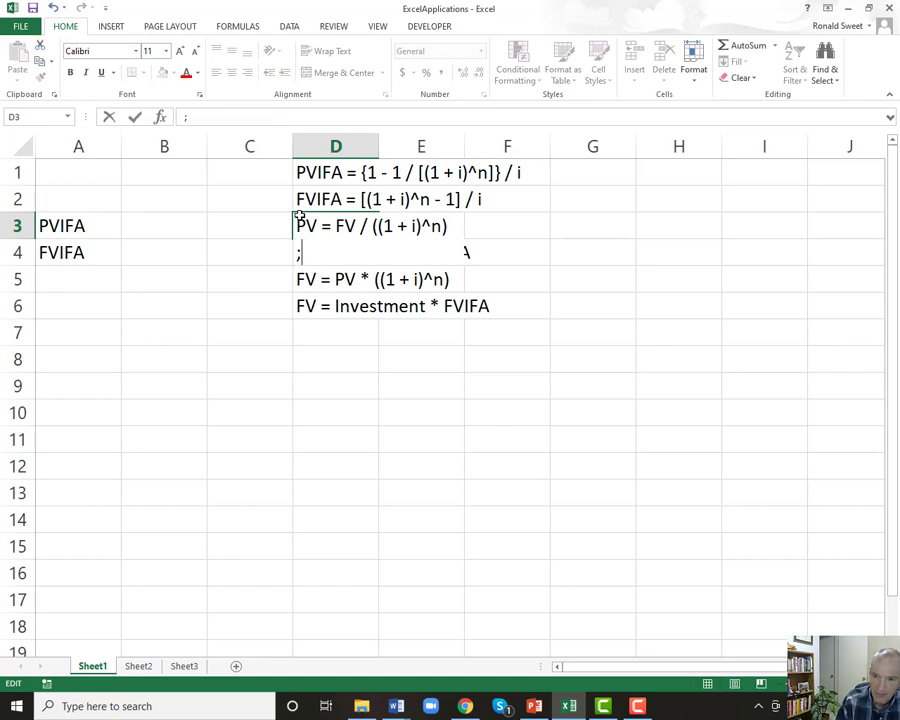
key(Escape)
- Enter the note "Rarely Used" in G3, beside the PV = FV / ((1 + i)^n) formula
key(Right)
key(Right)
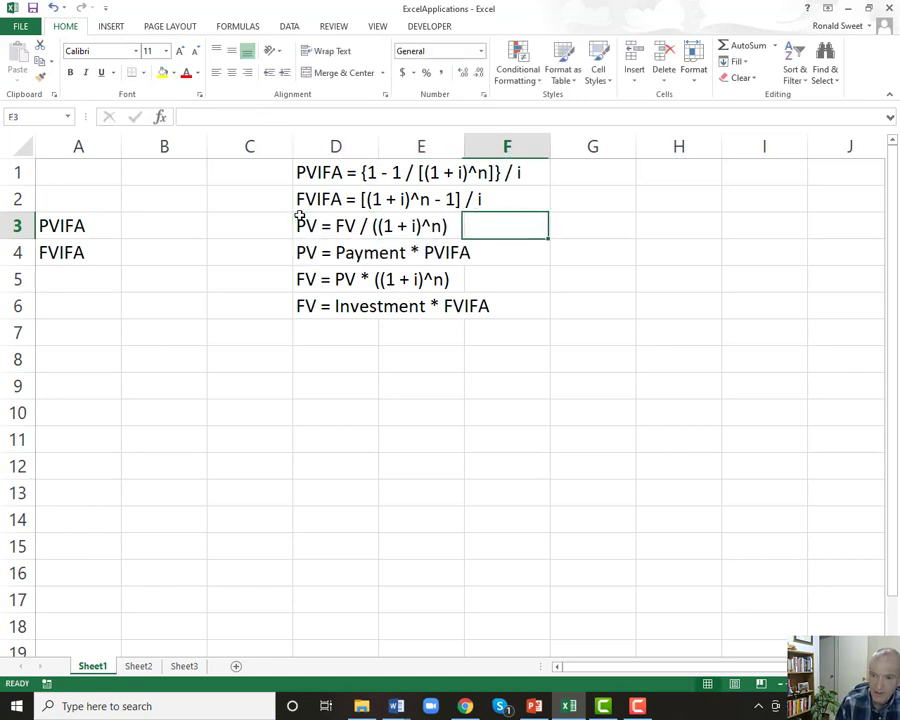
key(Right)
text(Rar)
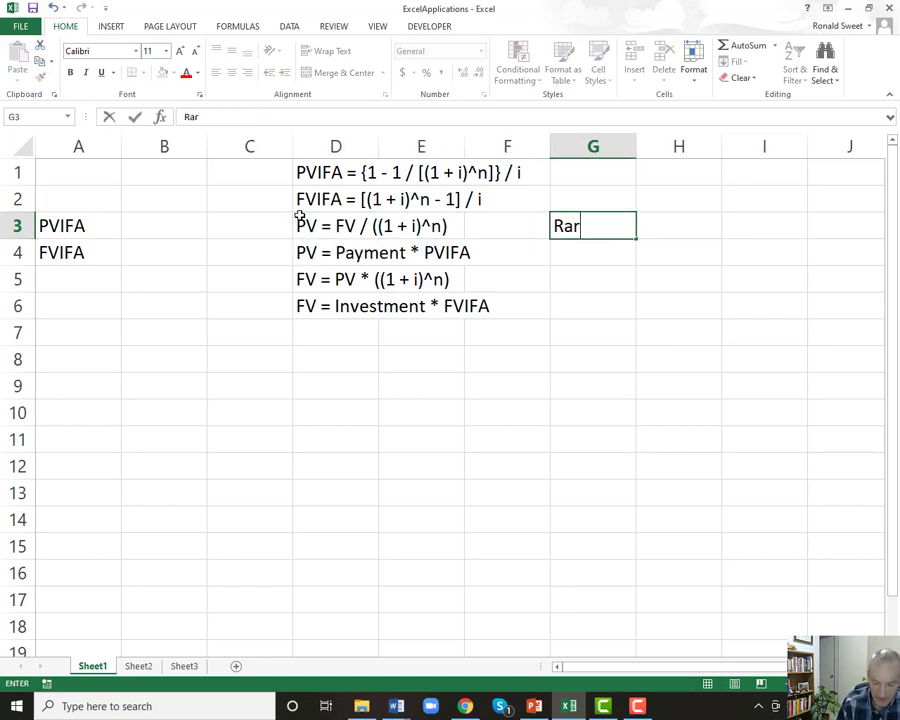
text(ely Used)
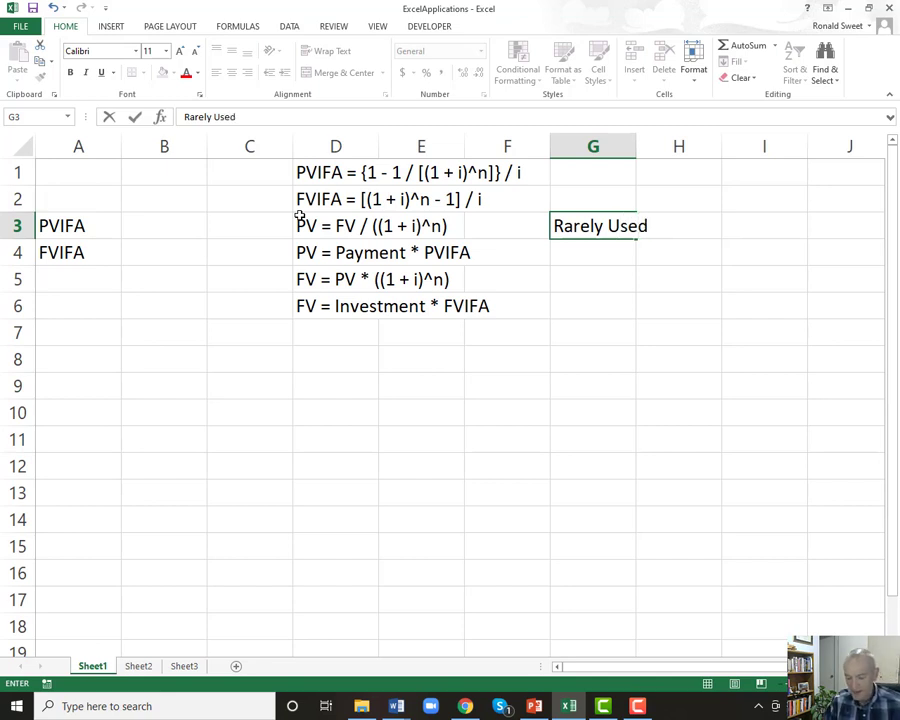
key(Return)
key(Up)
key(Left)
key(Left)
key(Left)
key(Left)
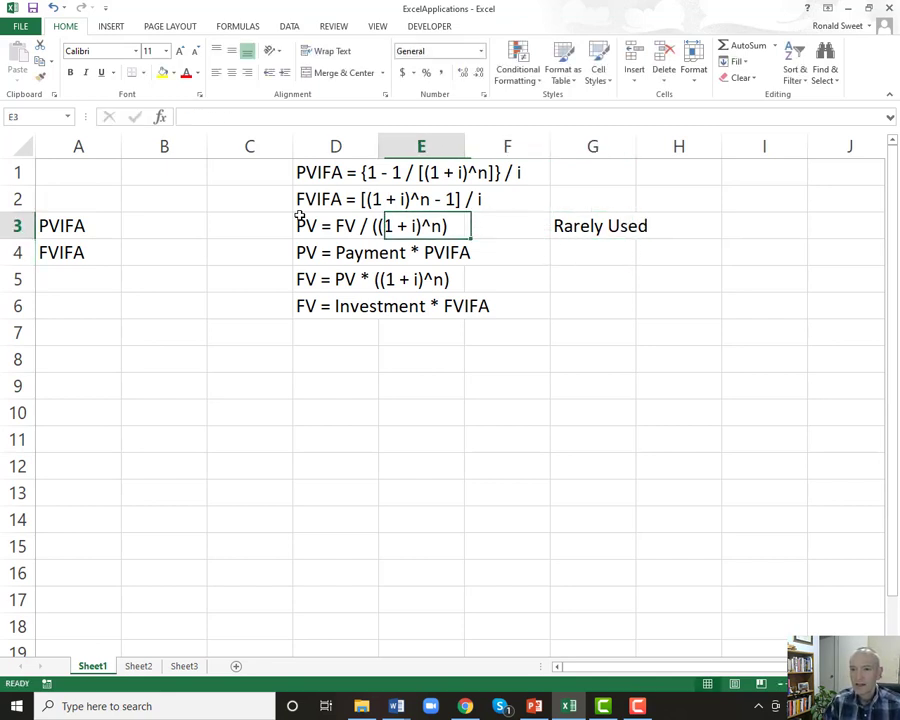
key(Right)
key(Right)
key(Right)
key(Right)
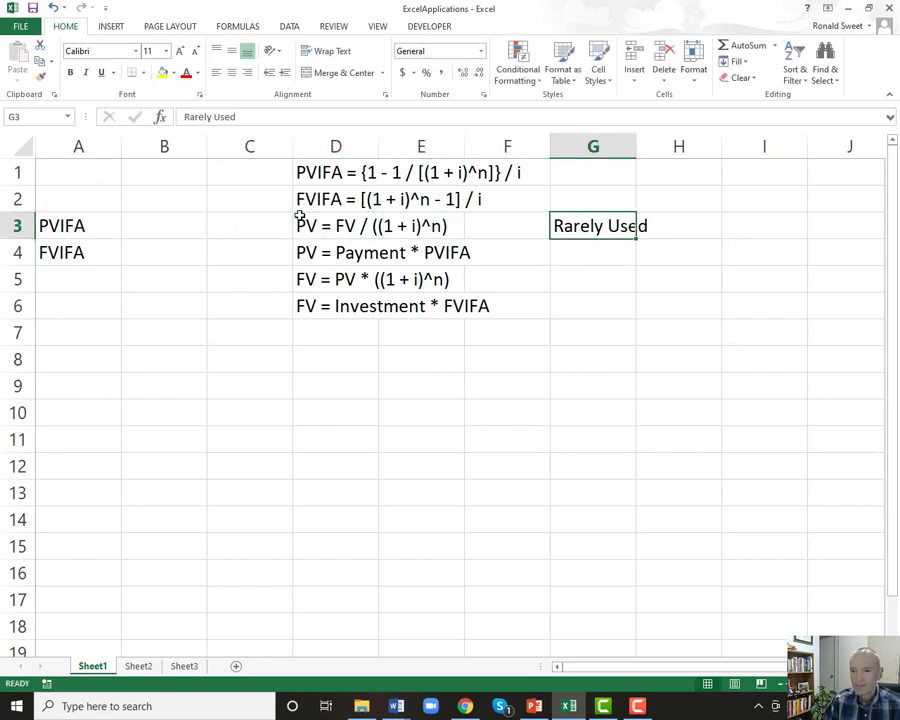
key(Left)
key(Left)
key(Left)
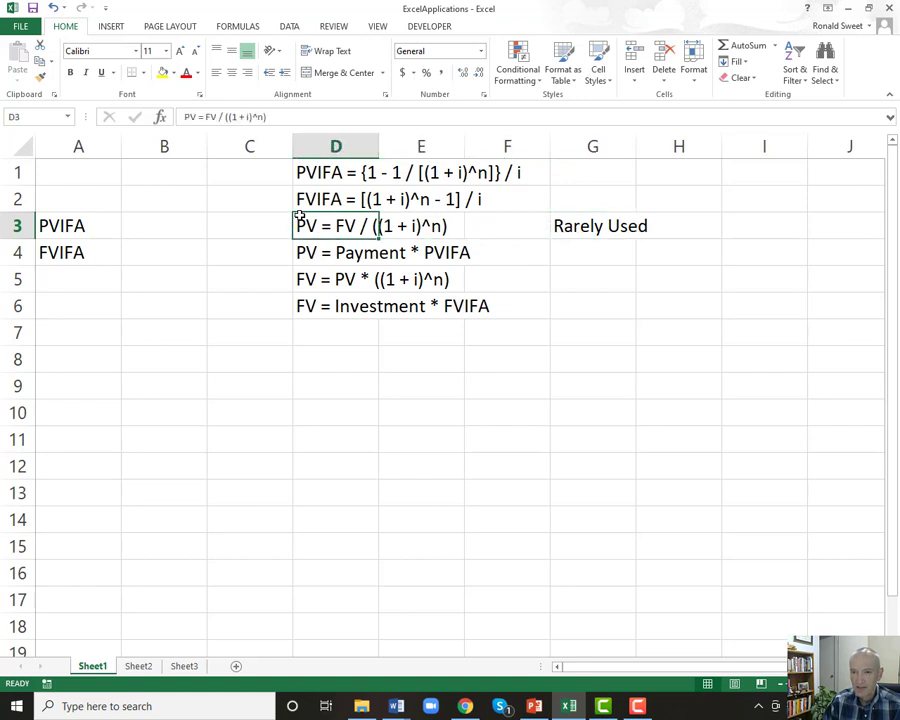
- Enter the note "Loan Amortization Schedule" in G1, beside the PVIFA formula
key(Up)
key(Up)
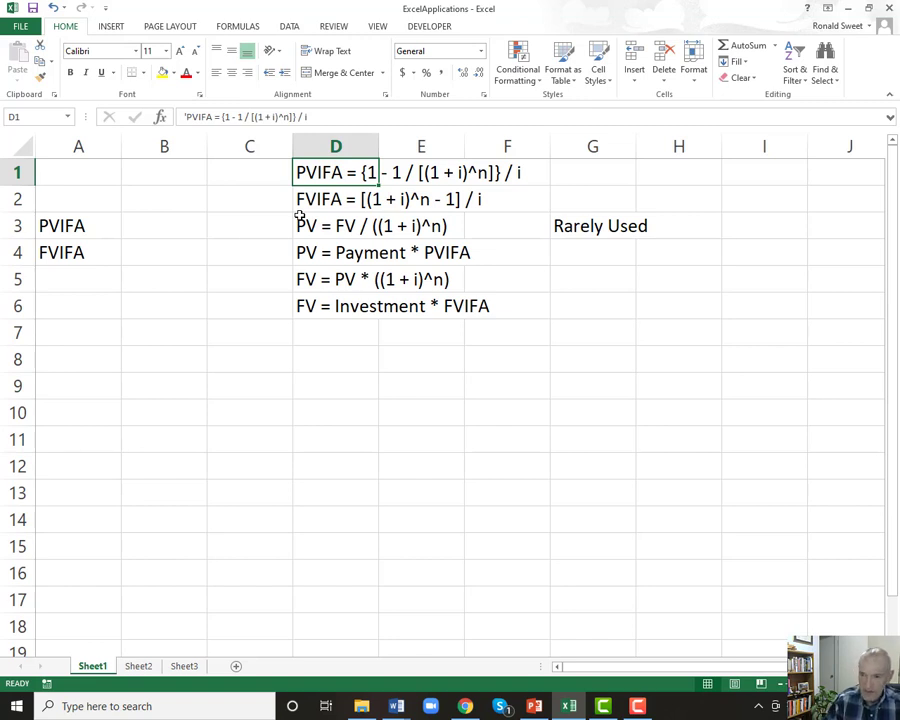
key(Right)
key(Right)
key(Right)
text(Loa)
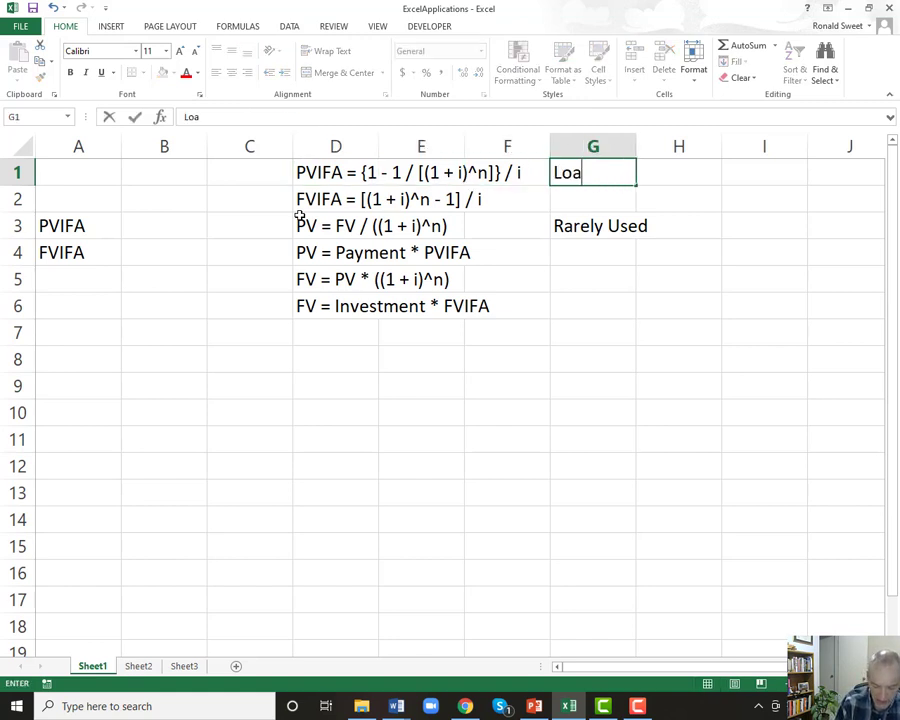
text(n Amorit)
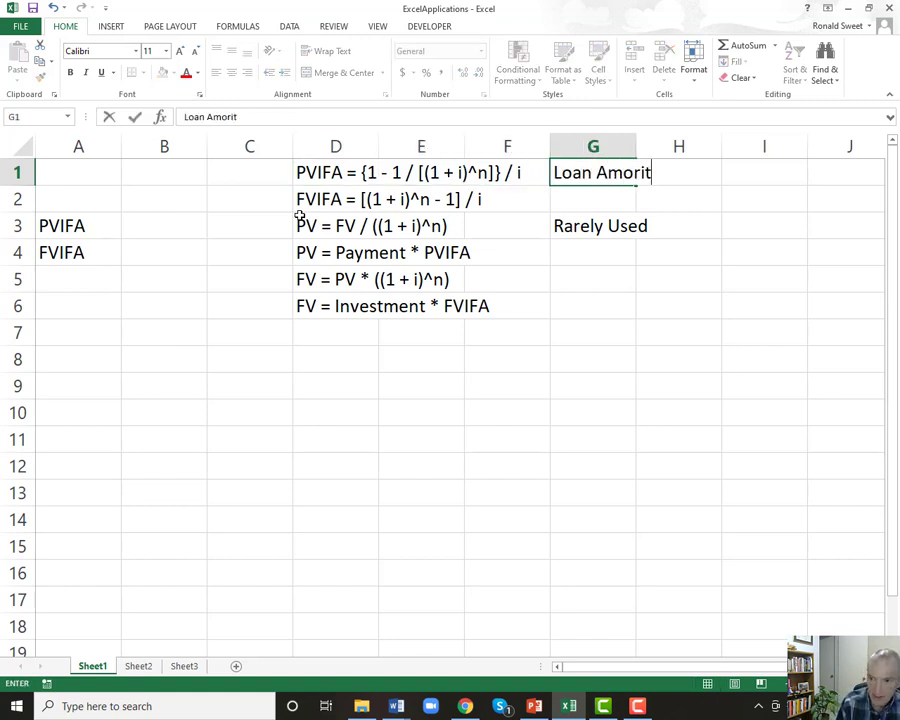
key(BackSpace)
key(BackSpace)
text(tiza)
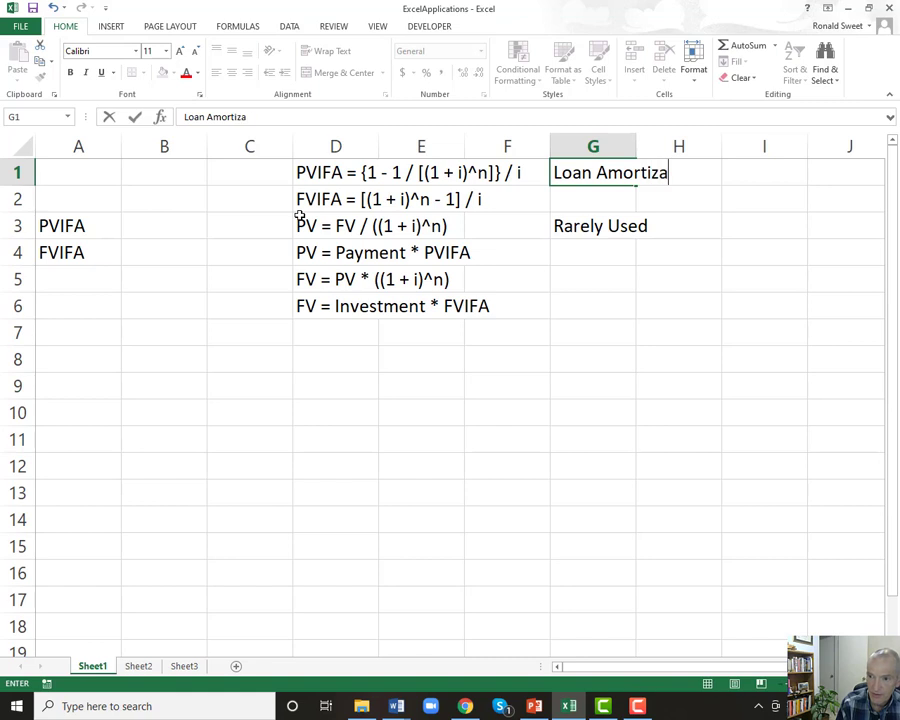
text(tion Schedule)
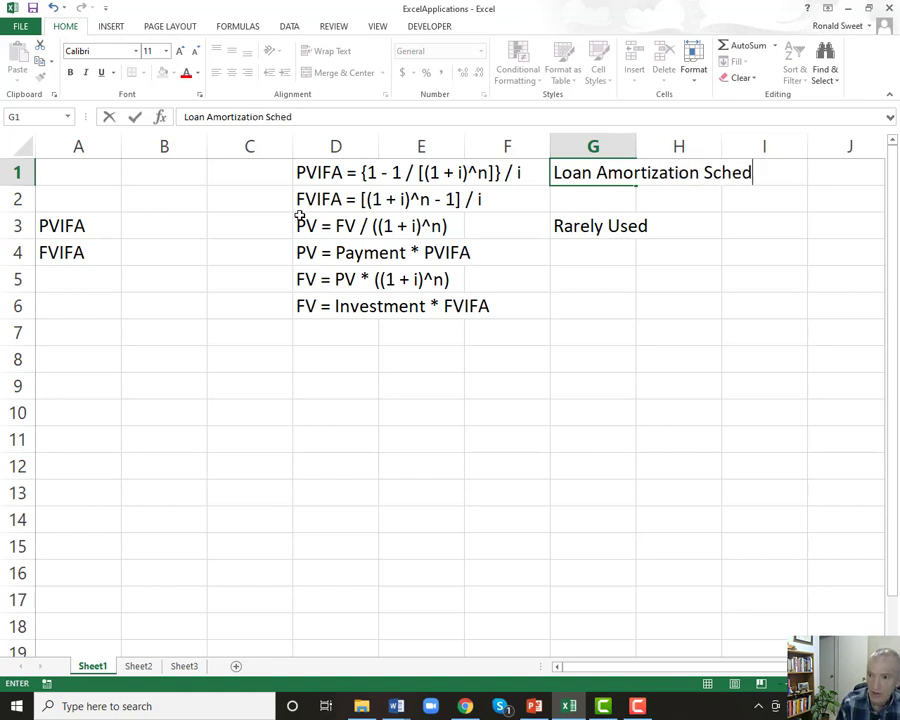
key(Return)
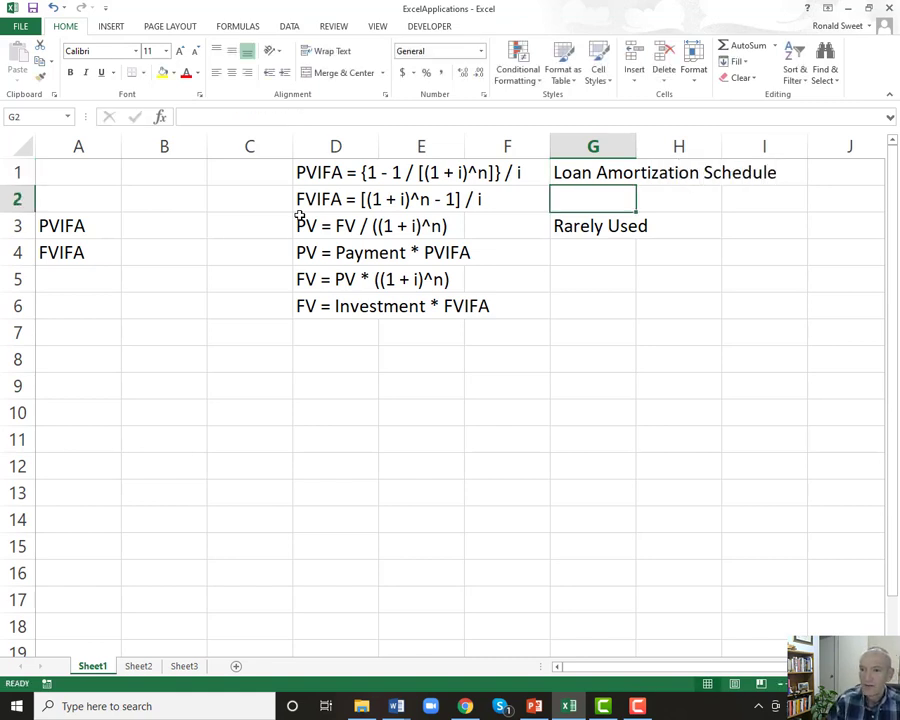
- Copy the "Loan Amortization Schedule" note from G1 to G4, beside the PV = Payment * PVIFA formula
key(Down)
key(Left)
key(Left)
key(Left)
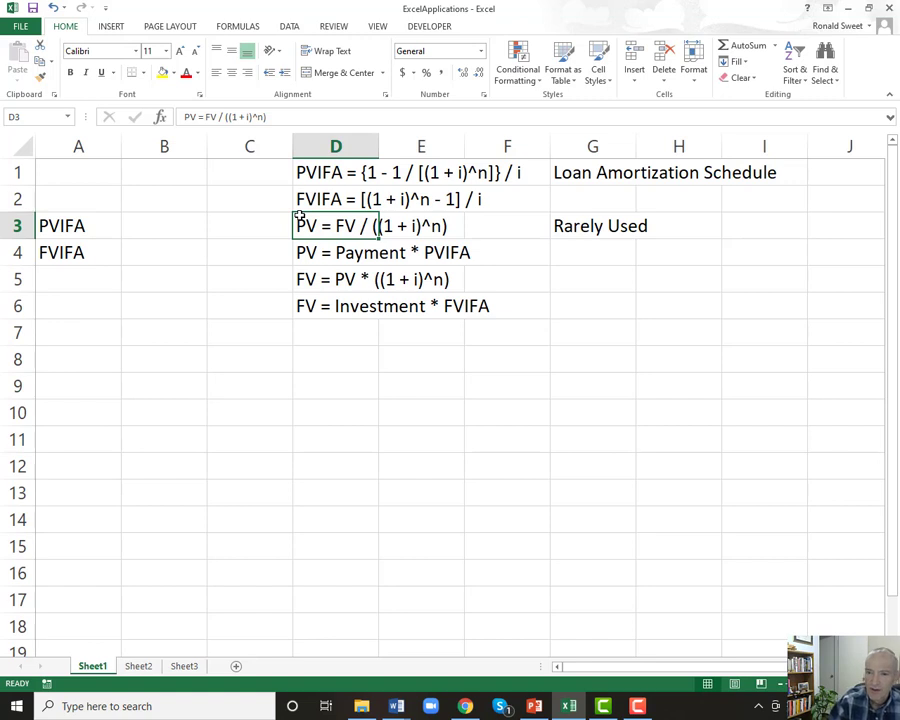
key(Left)
key(Right)
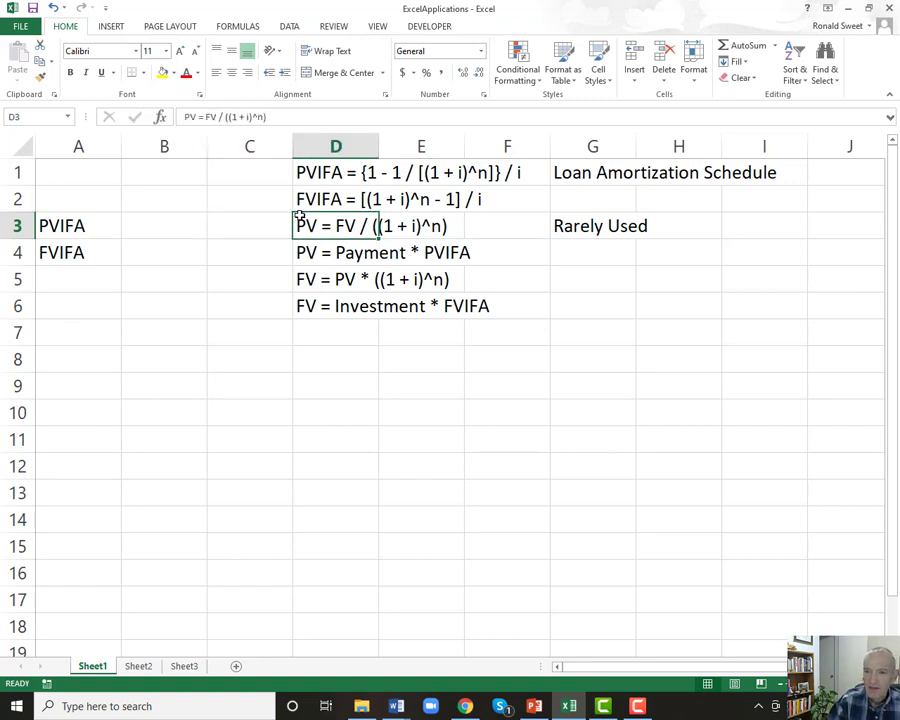
key(Down)
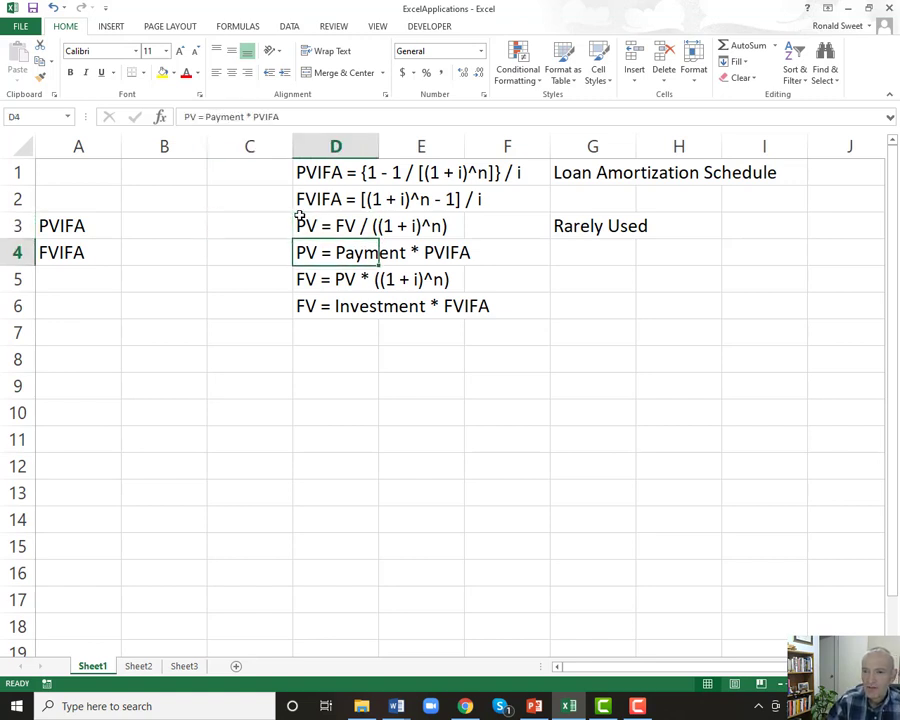
key(Right)
key(Right)
key(Right)
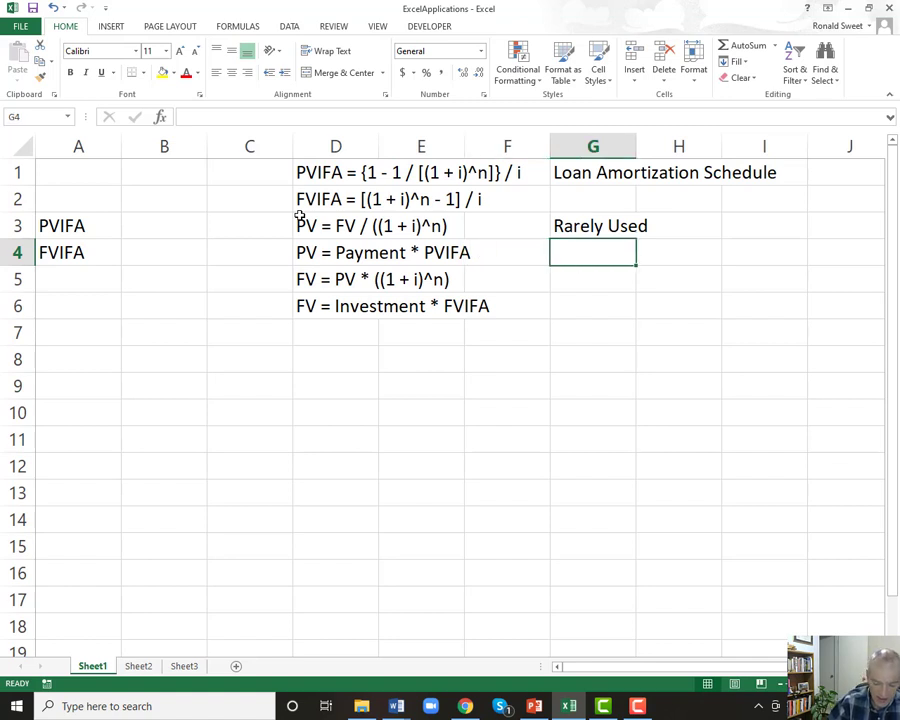
key(Up)
key(Up)
key(Up)
key(ctrl+c)
key(Down)
key(Down)
key(Down)
key(Return)
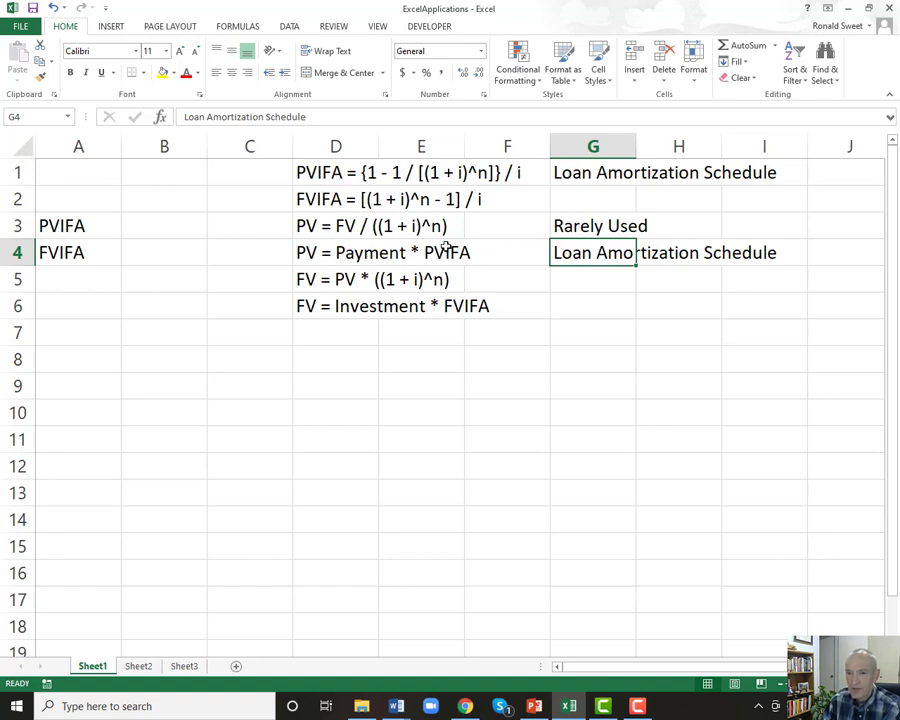
- Highlight the formula PV = Payment * PVIFA across D4:F4 to examine its terms
drag(305, 254, 480, 252)
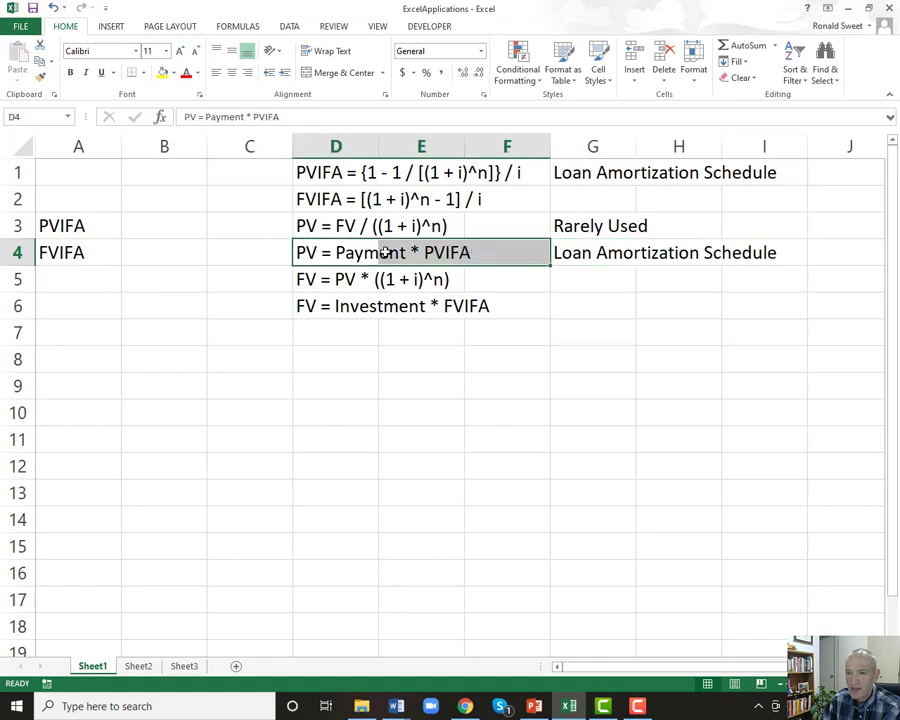
click(325, 253)
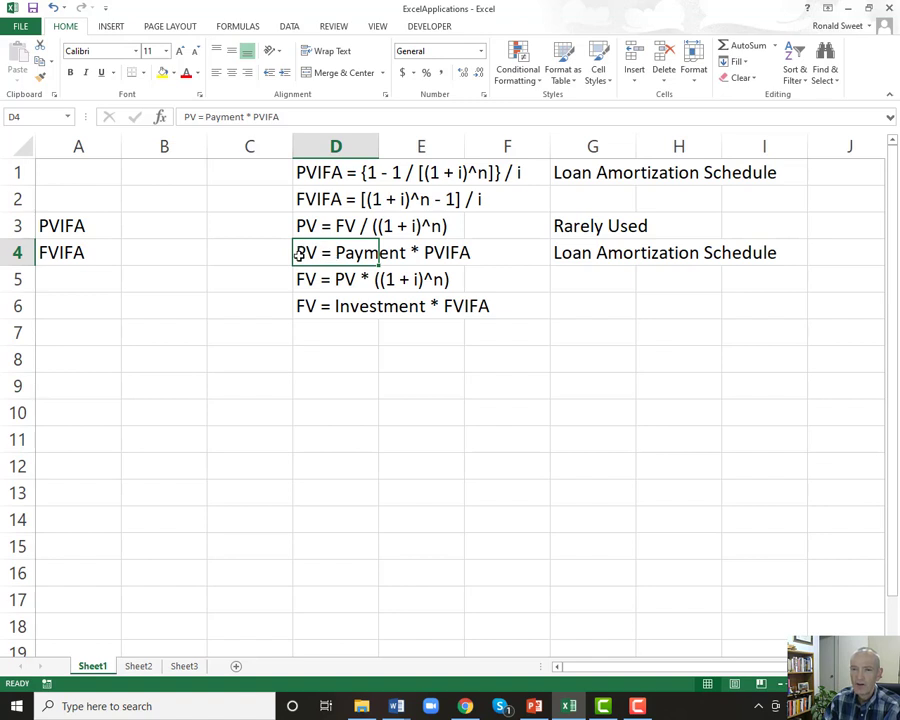
- Enter the note "Deal with Inflation" in G5, beside the FV = PV * ((1 + i)^n) formula
click(576, 281)
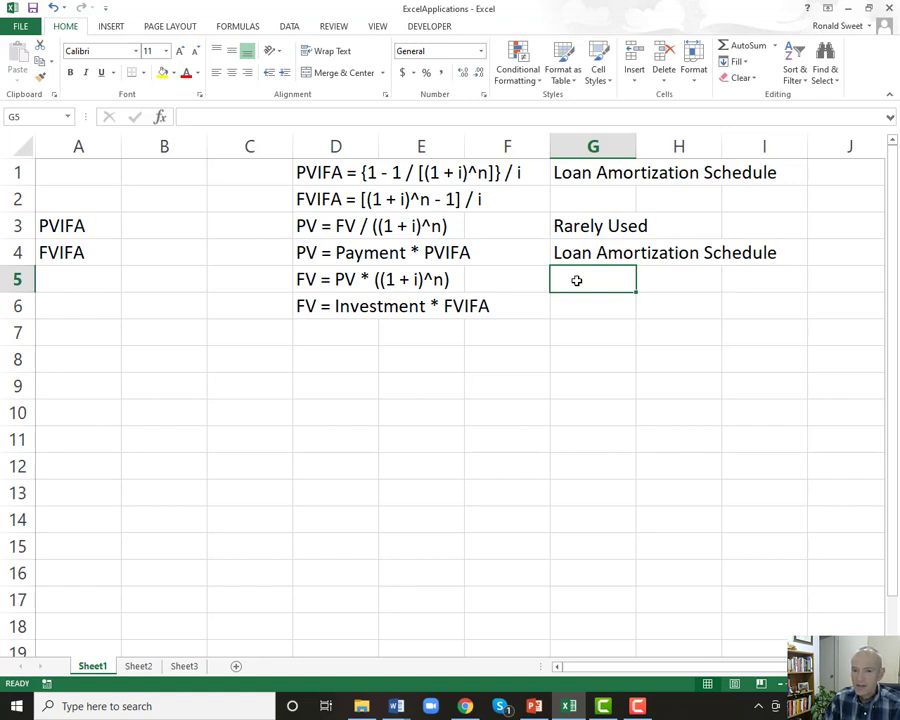
key(Left)
key(Left)
key(Left)
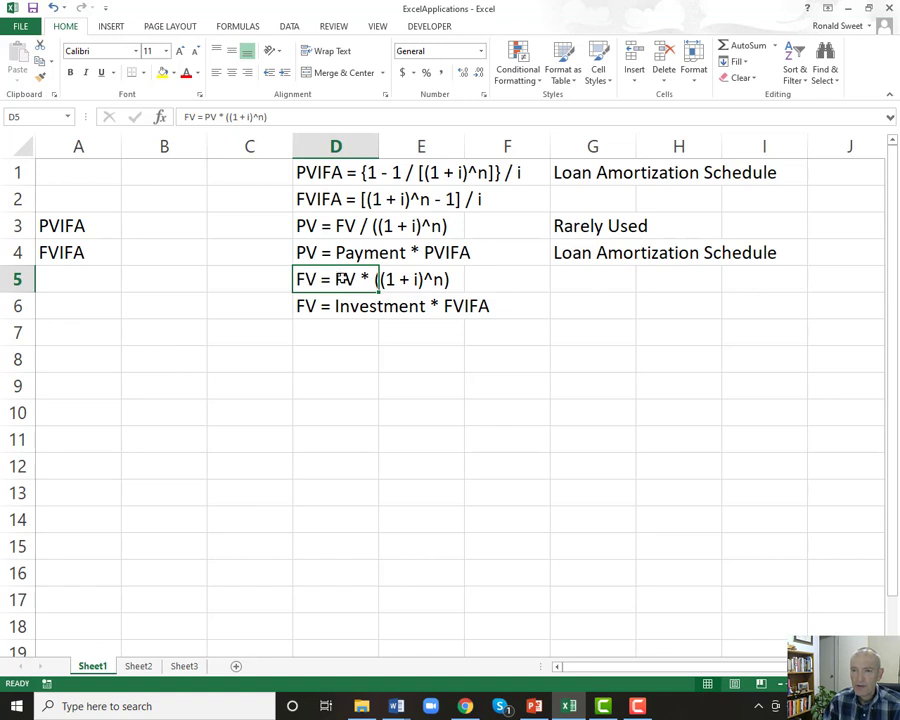
click(571, 280)
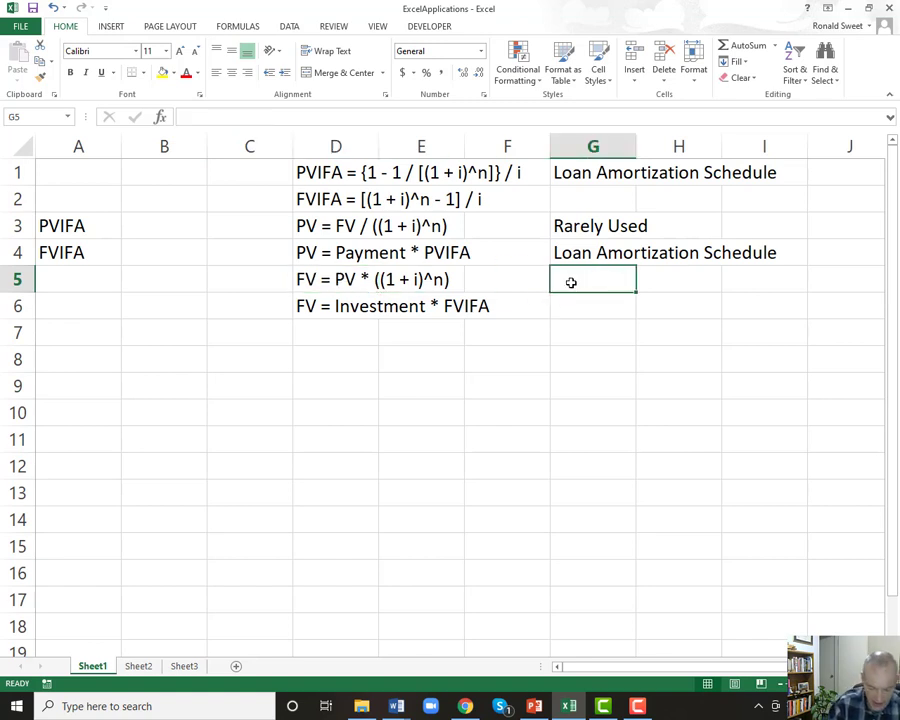
text(Deal with)
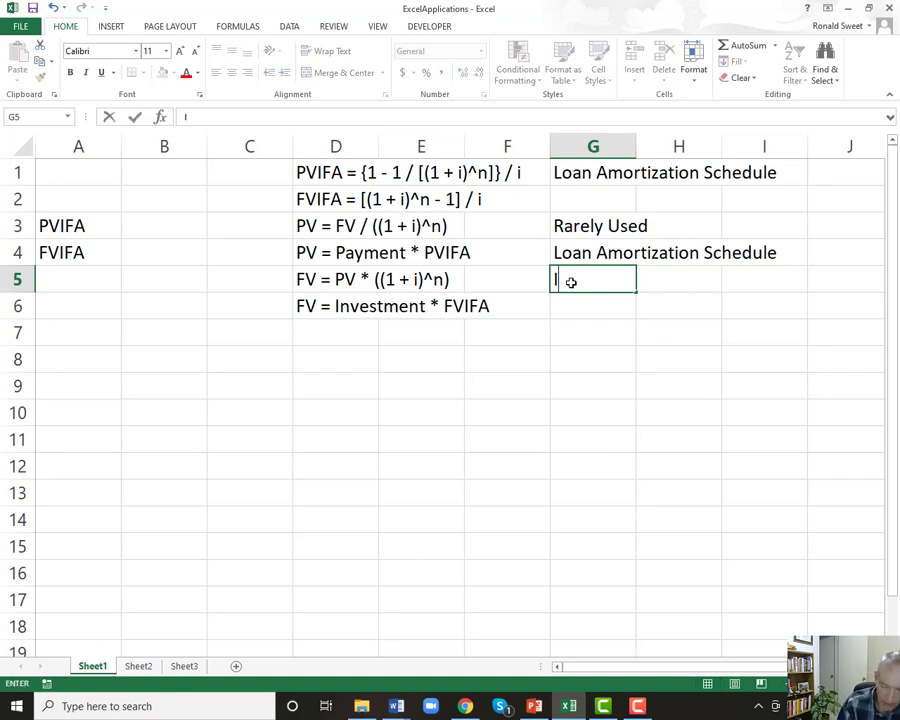
text( Inflation)
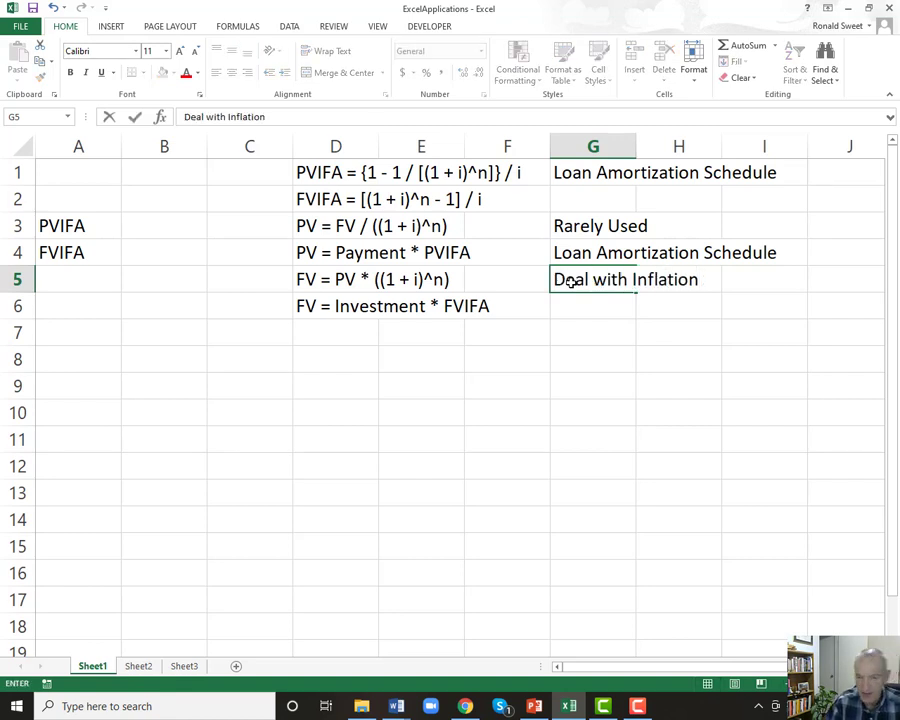
key(Return)
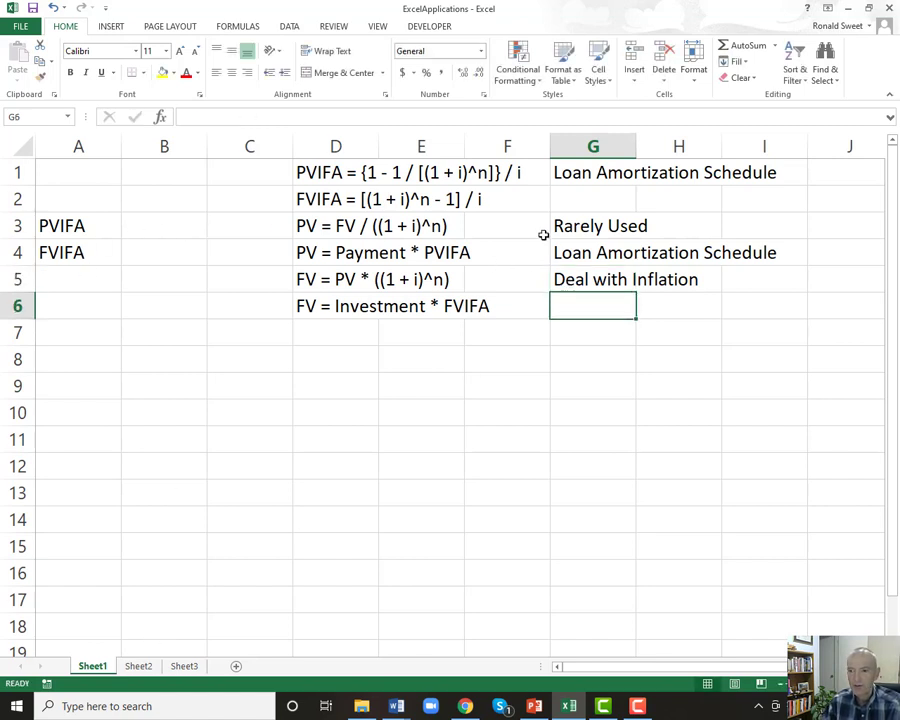
- Compare the inflation and rarely-used notes with their formulas, and examine the FVIFA formula against FV = Investment * FVIFA
click(578, 279)
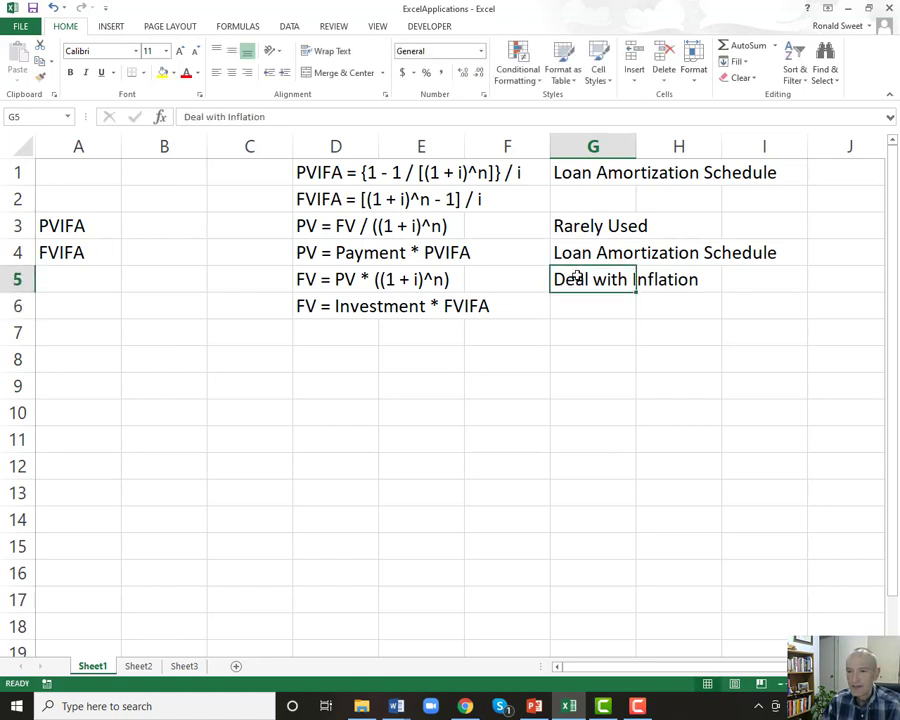
shift+click(668, 276)
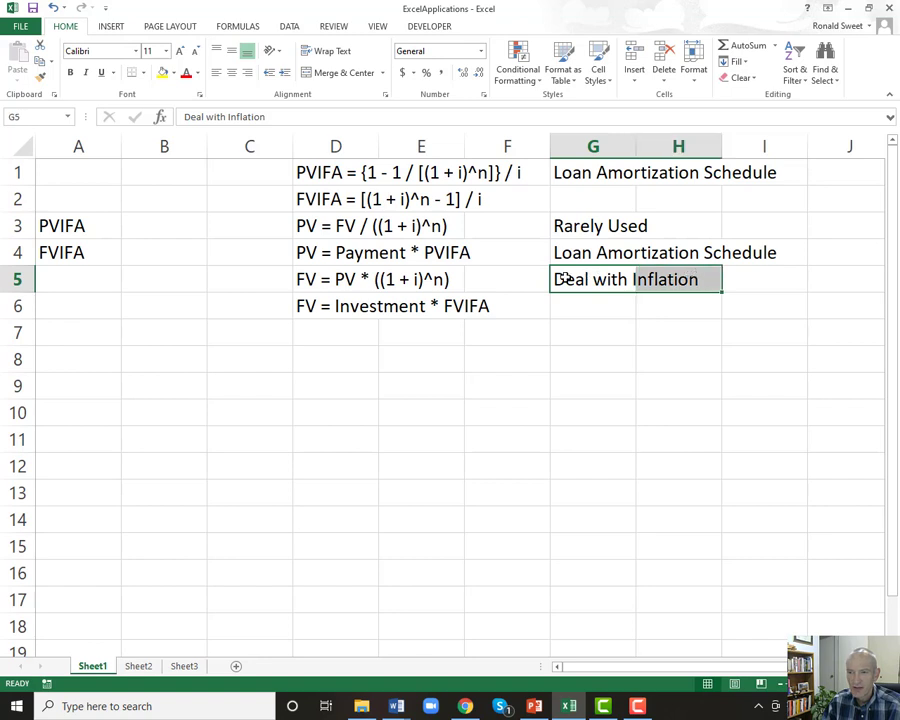
click(576, 222)
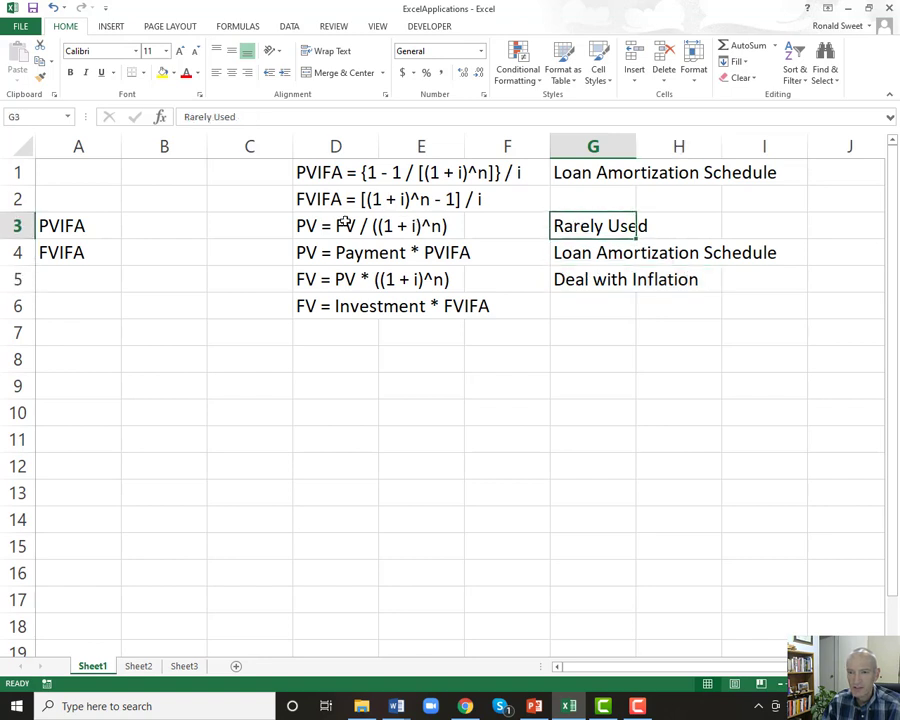
drag(340, 224, 580, 224)
click(556, 278)
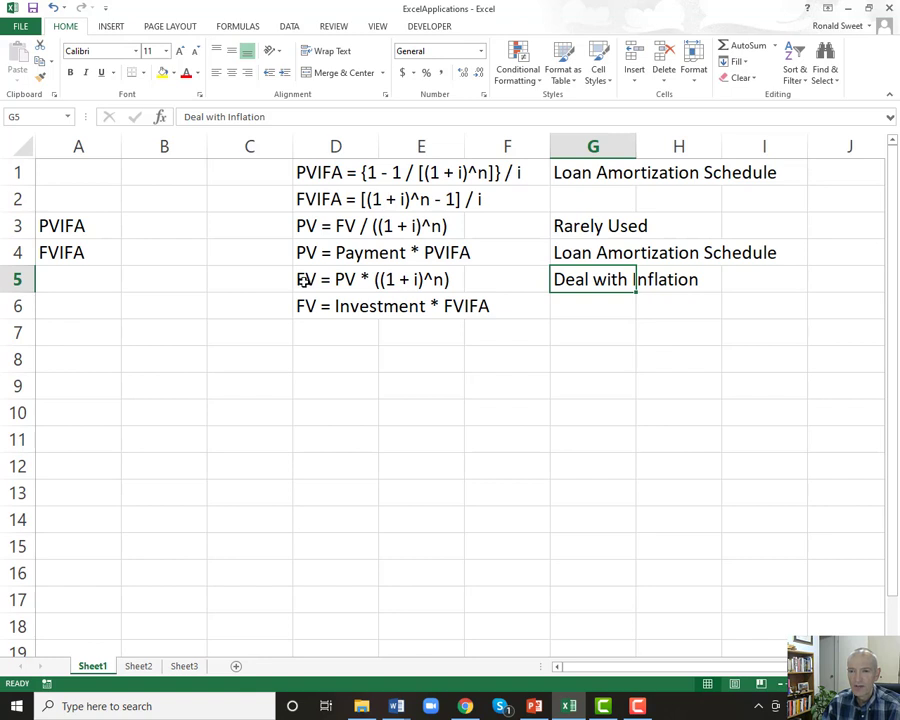
click(304, 198)
click(302, 305)
click(300, 198)
click(322, 305)
- Enter the note "Retirement Planning (Build a Portfolio)" in G6, beside the FV = Investment * FVIFA formula
click(556, 301)
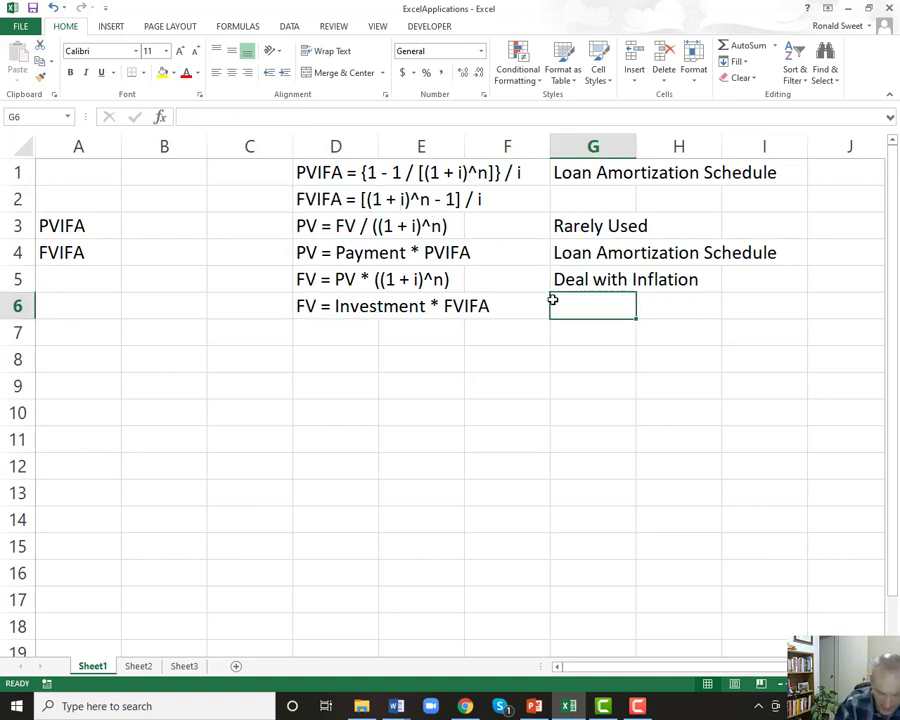
text(Retire)
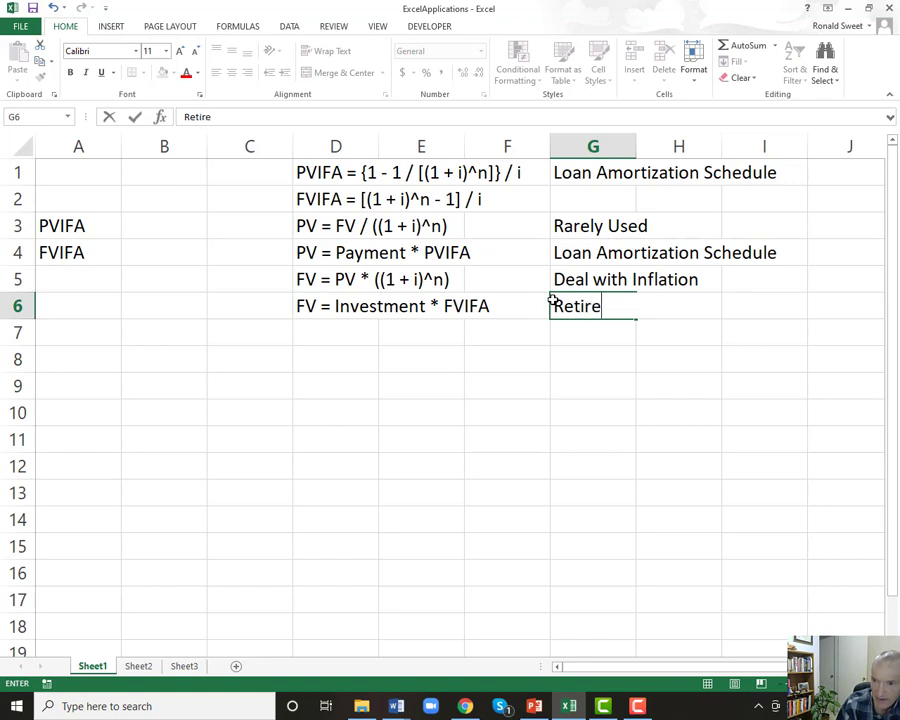
text(ment Planning)
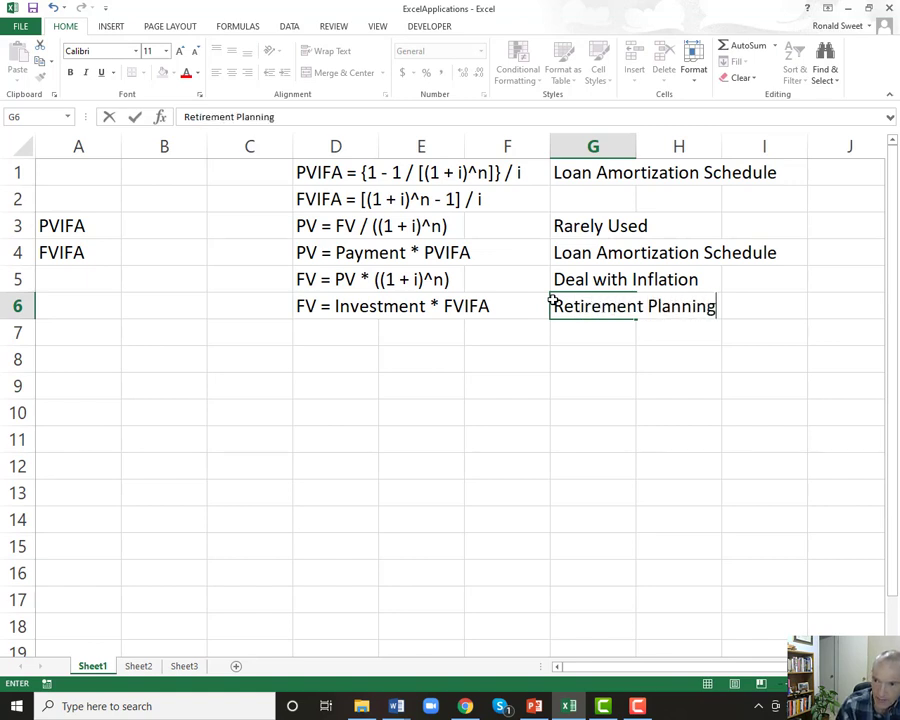
text( (Build a )
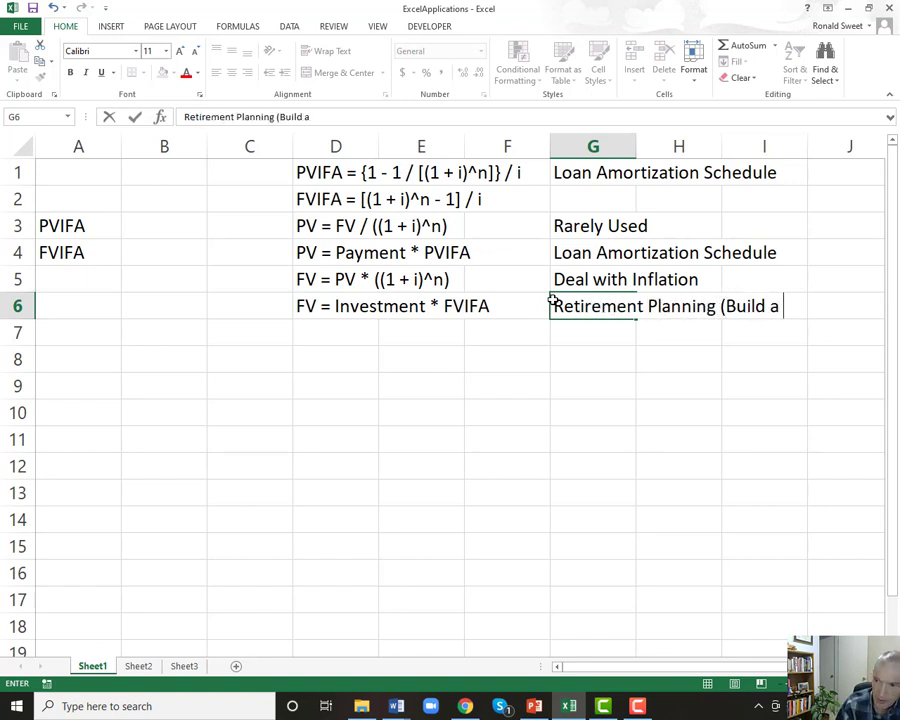
text(Portfolio))
key(ctrl+Return)
- Copy the "Retirement Planning (Build a Portfolio)" note from G6 to G2, beside the FVIFA formula
key(ctrl+c)
key(Up)
key(Up)
key(Up)
key(Up)
key(Return)
- Examine the FV = Investment * FVIFA formula in D6 and the PVIFA and FVIFA formulas with their notes in rows 1 and 2
key(Down)
key(Down)
key(Down)
key(Left)
key(Left)
key(Left)
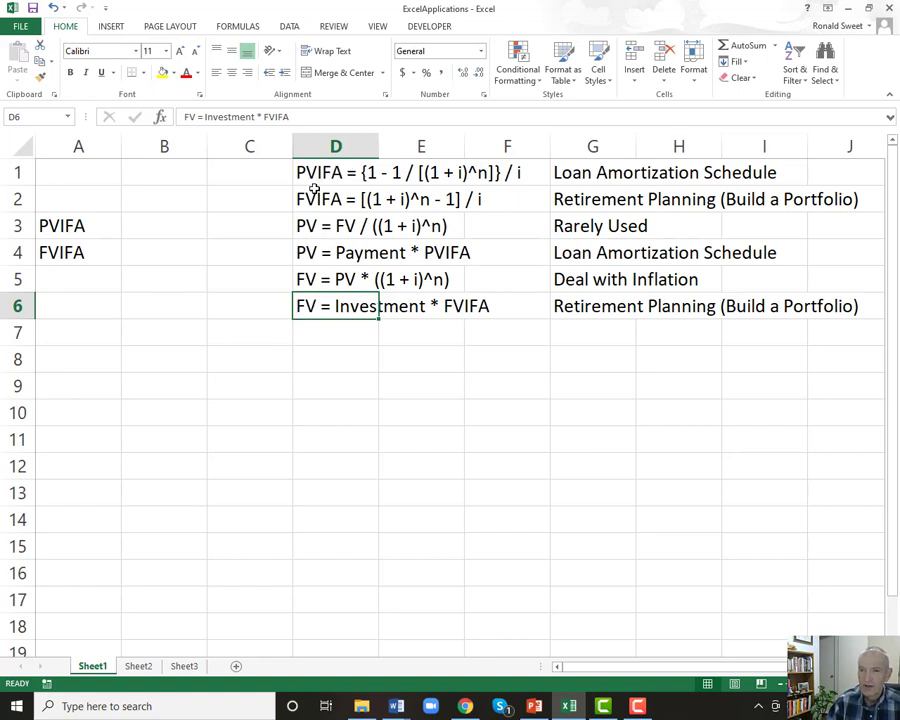
drag(326, 172, 864, 193)
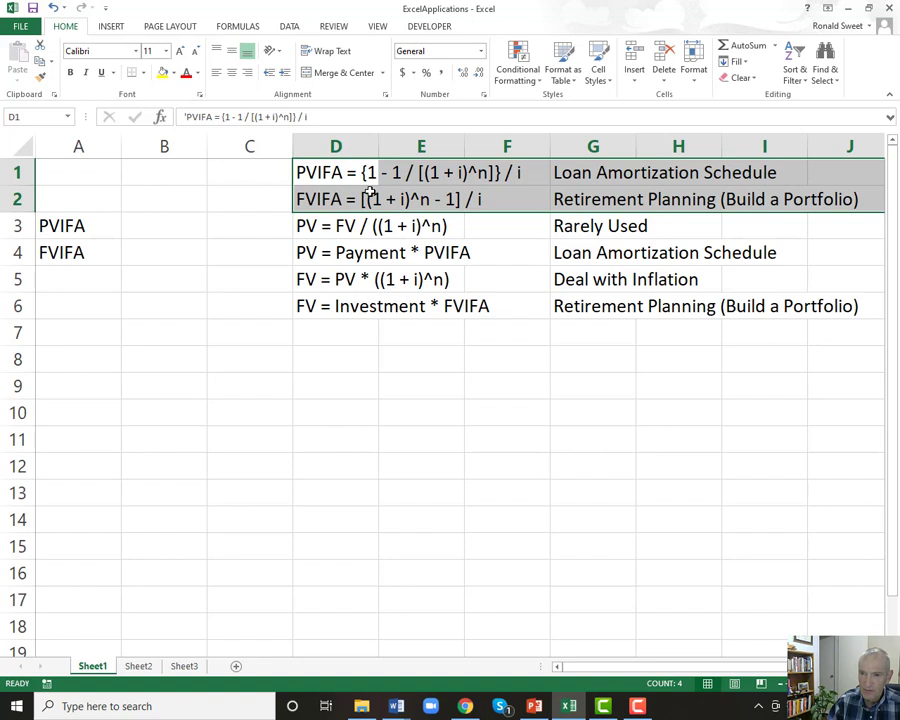
click(150, 228)
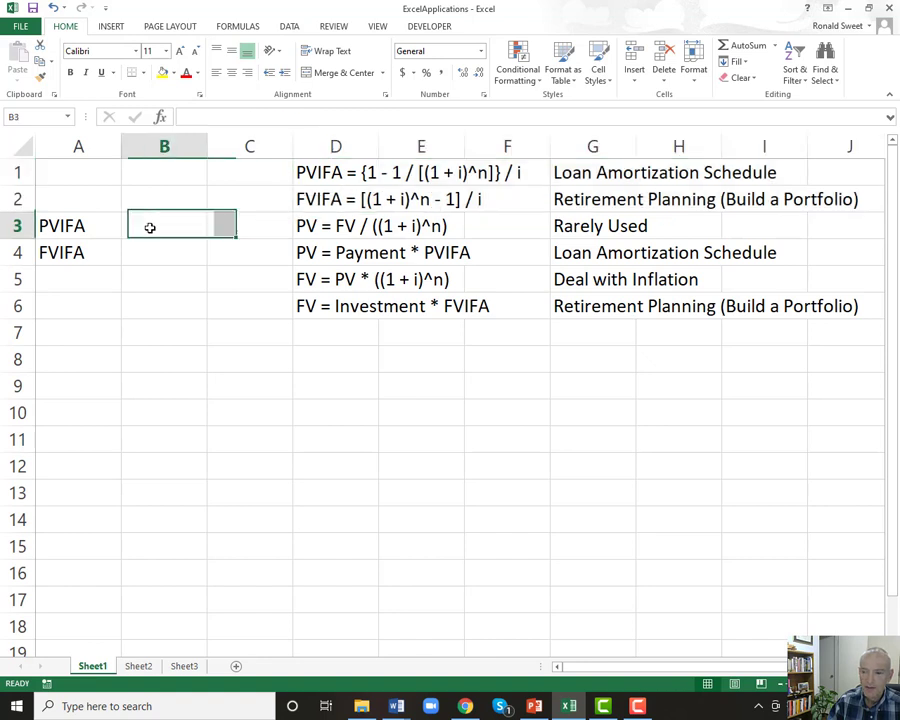
click(330, 180)
click(320, 192)
click(315, 181)
click(310, 190)
click(300, 182)
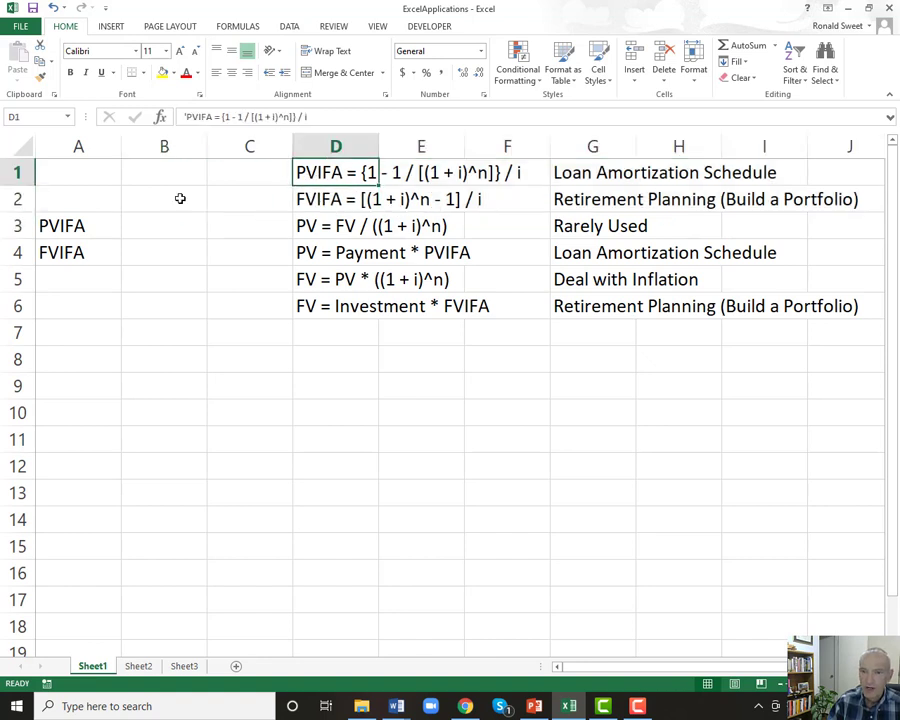
- Examine the PVIFA and FVIFA labels in A3 and A4 and the empty result cell B3
drag(88, 226, 92, 250)
click(88, 226)
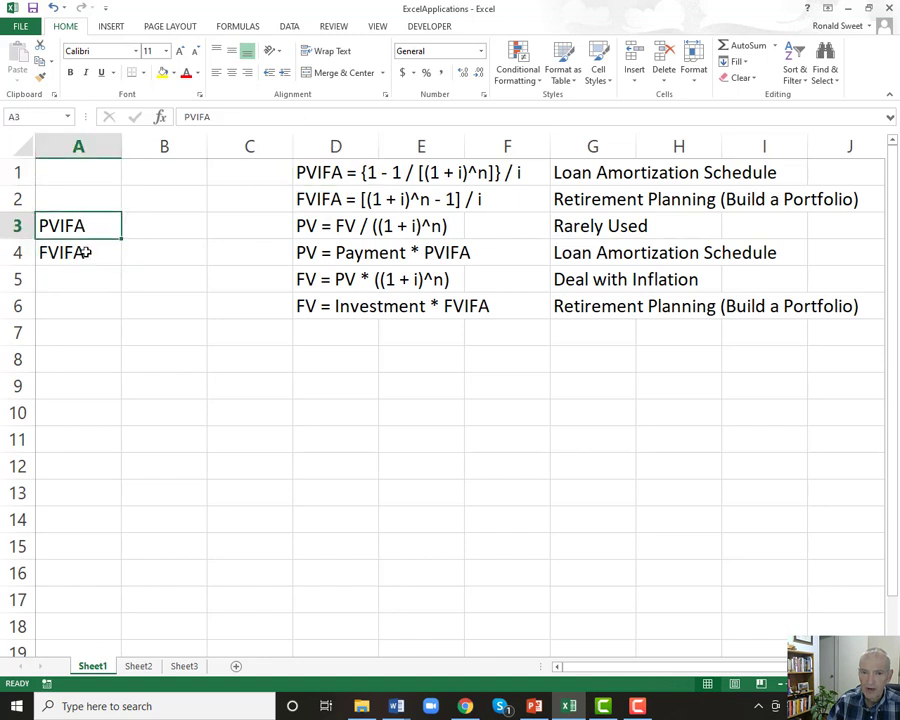
click(89, 242)
click(57, 225)
click(48, 250)
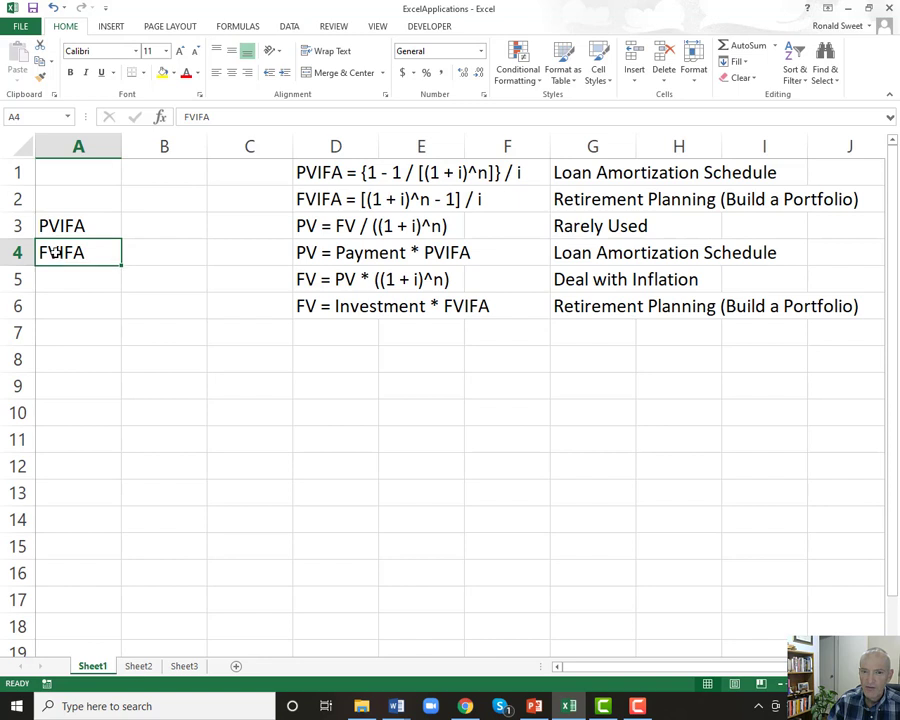
click(61, 225)
click(66, 250)
click(66, 232)
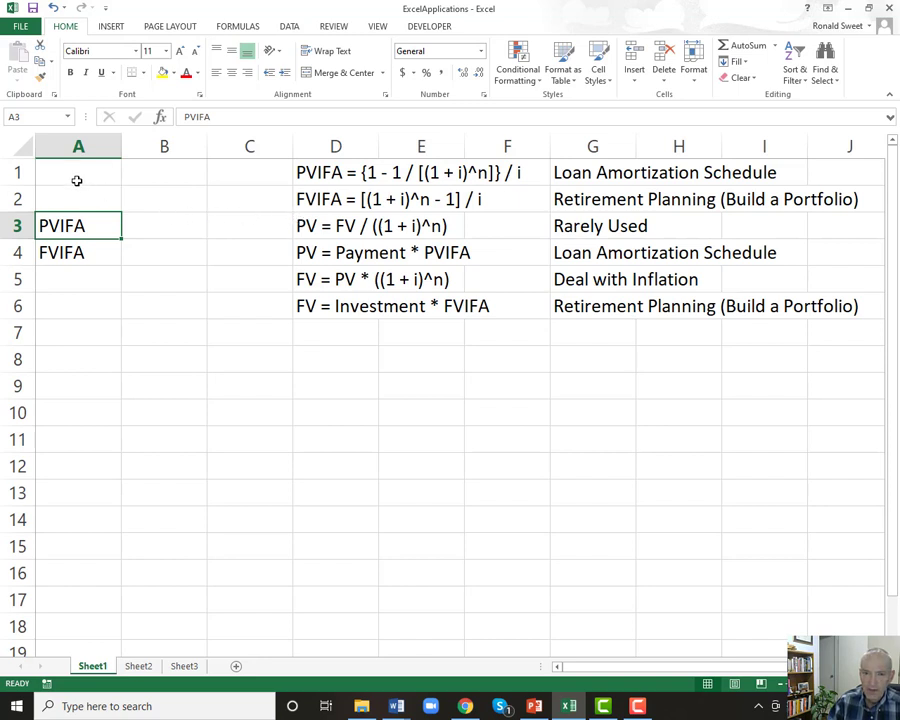
click(146, 224)
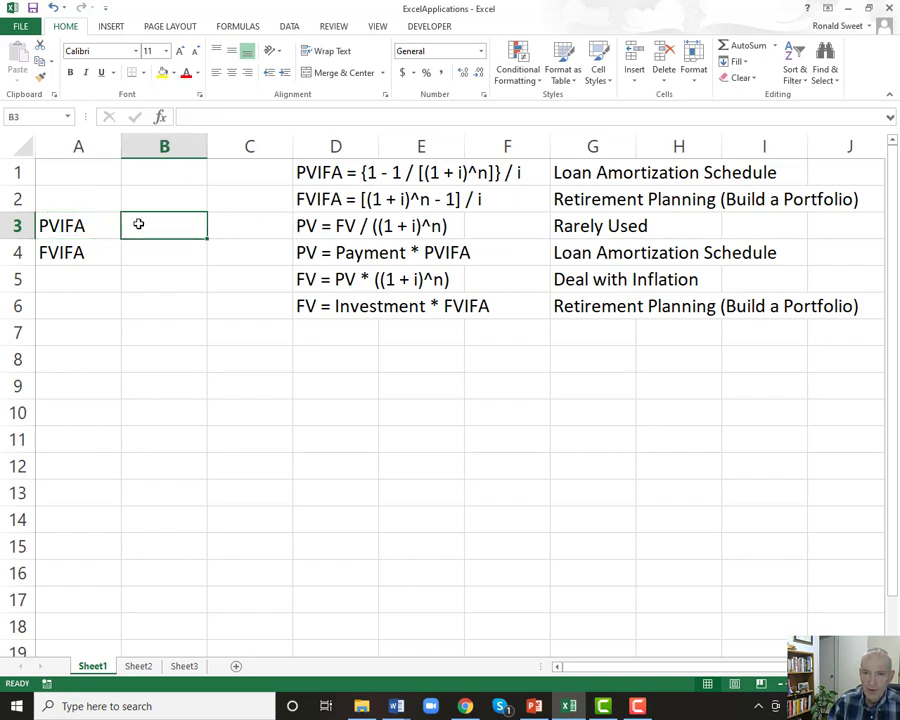
- Enter the input labels "Rate (i)" in A1 and "Time (n)" in A2
click(81, 172)
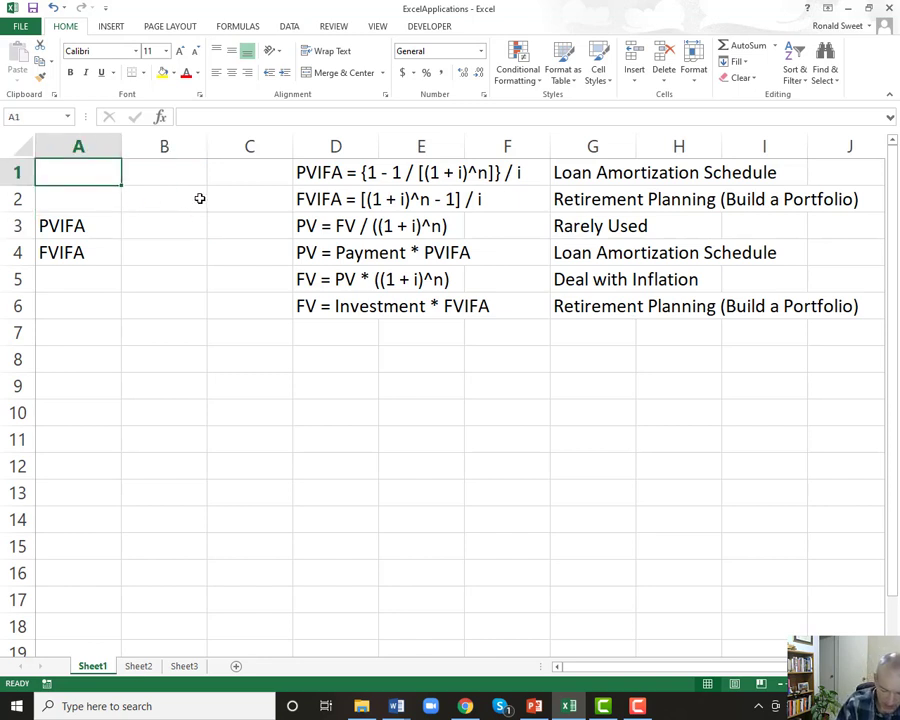
text(Rate)
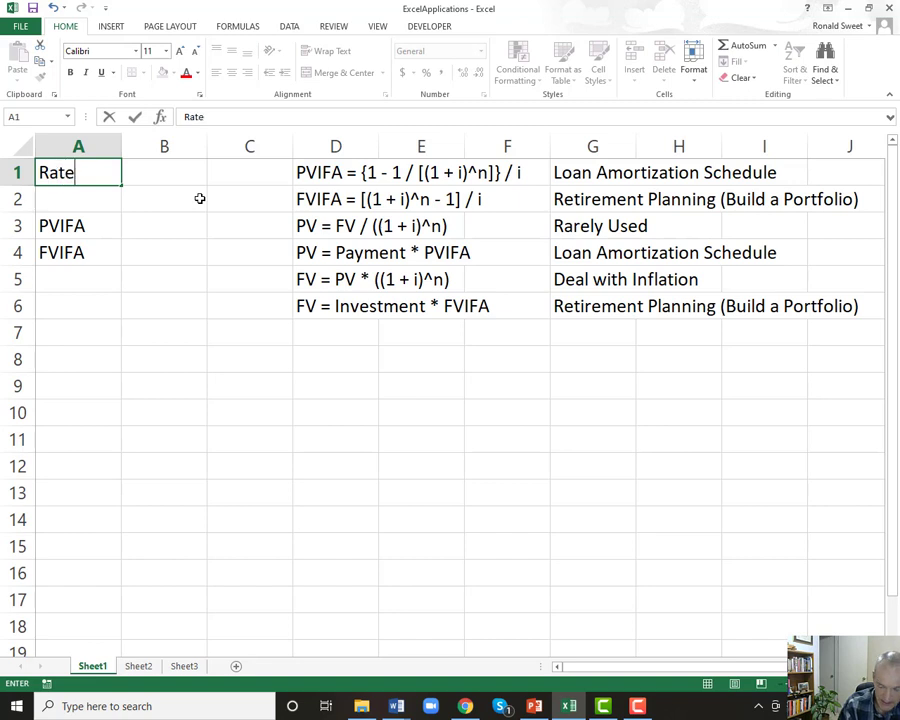
text( (i))
key(Return)
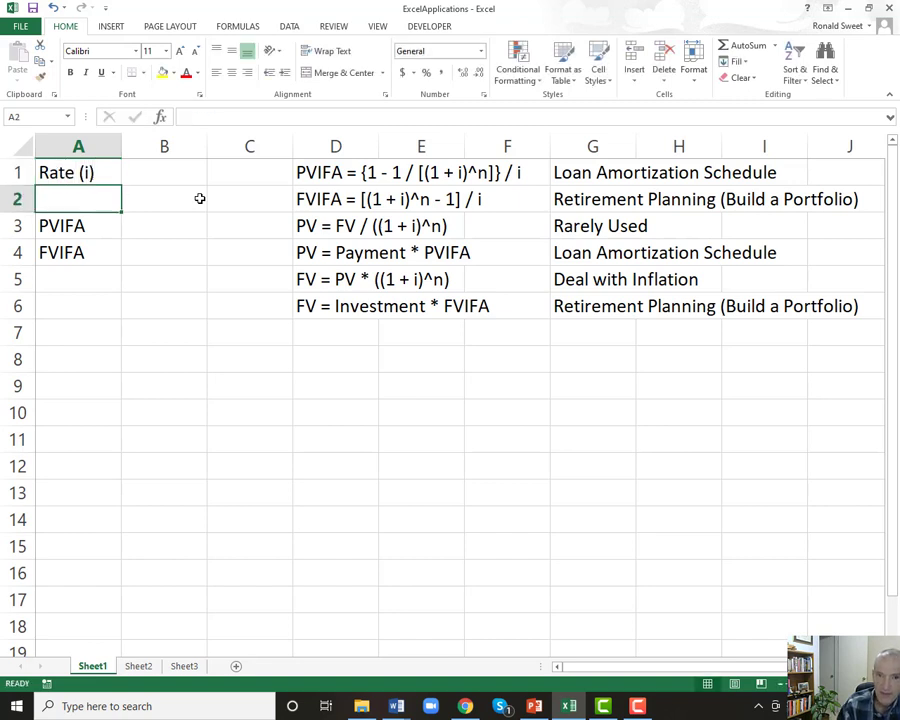
text(Time )
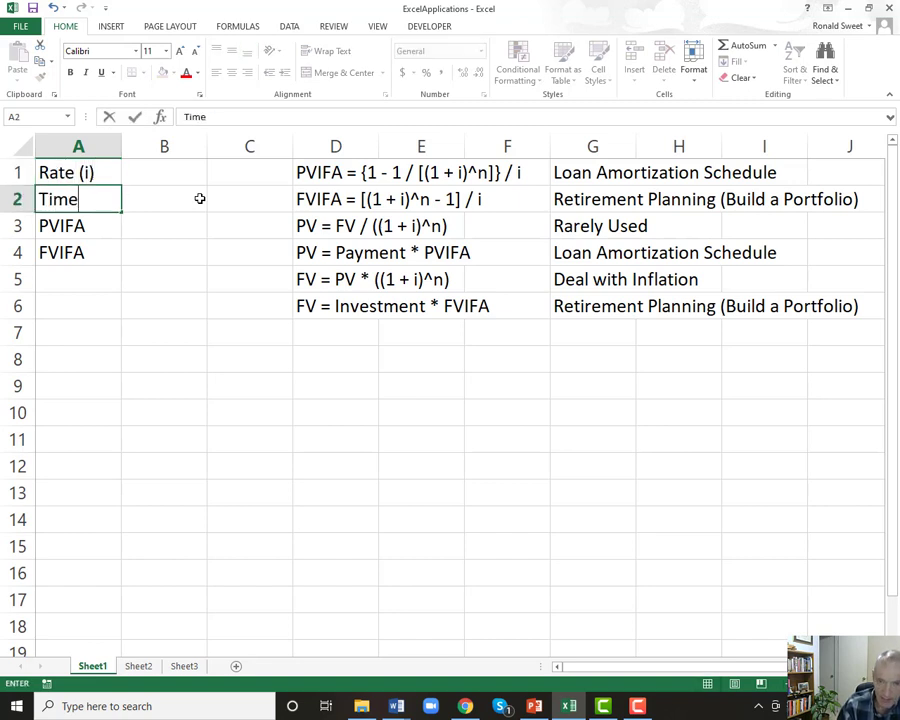
text((n))
key(Return)
- Enter the rate .06 in B1 and the unit note "Annual" in C1
key(Up)
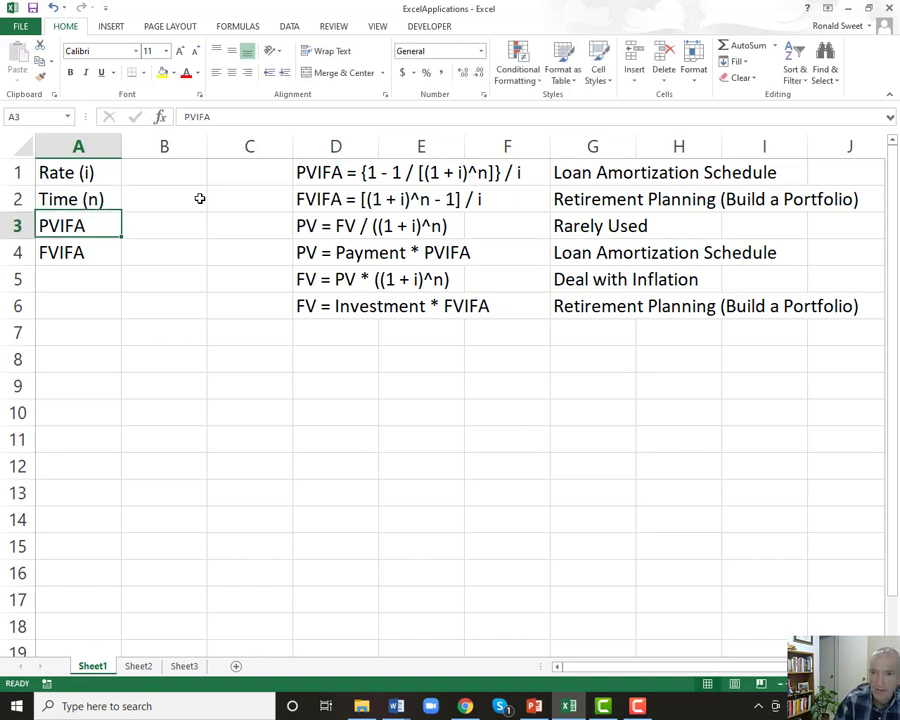
key(Right)
key(Up)
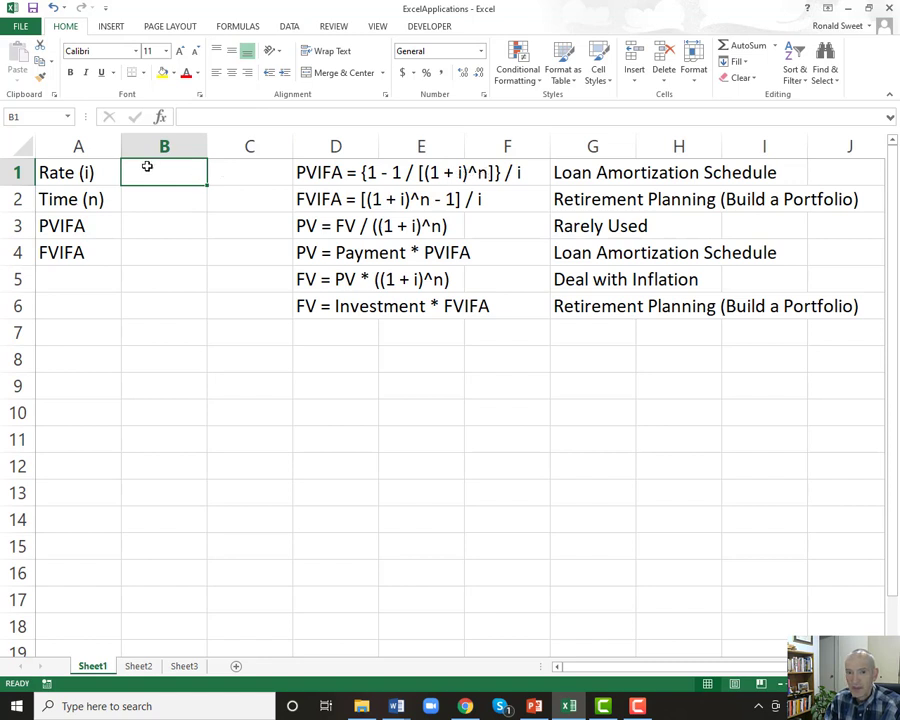
text(.06)
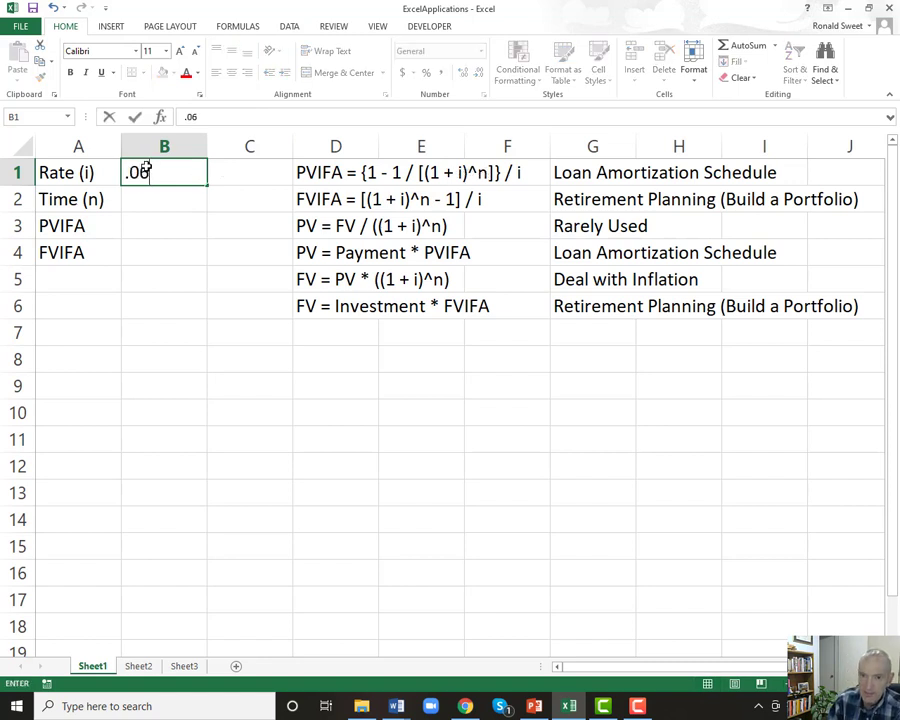
key(Return)
key(Up)
key(Right)
text(Anh)
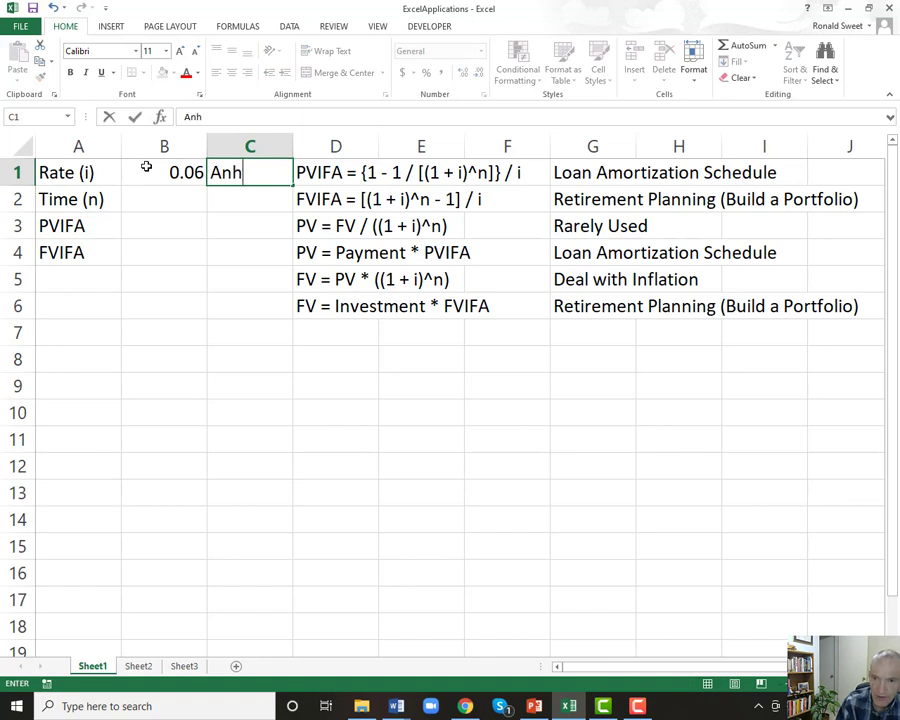
key(BackSpace)
text(nual)
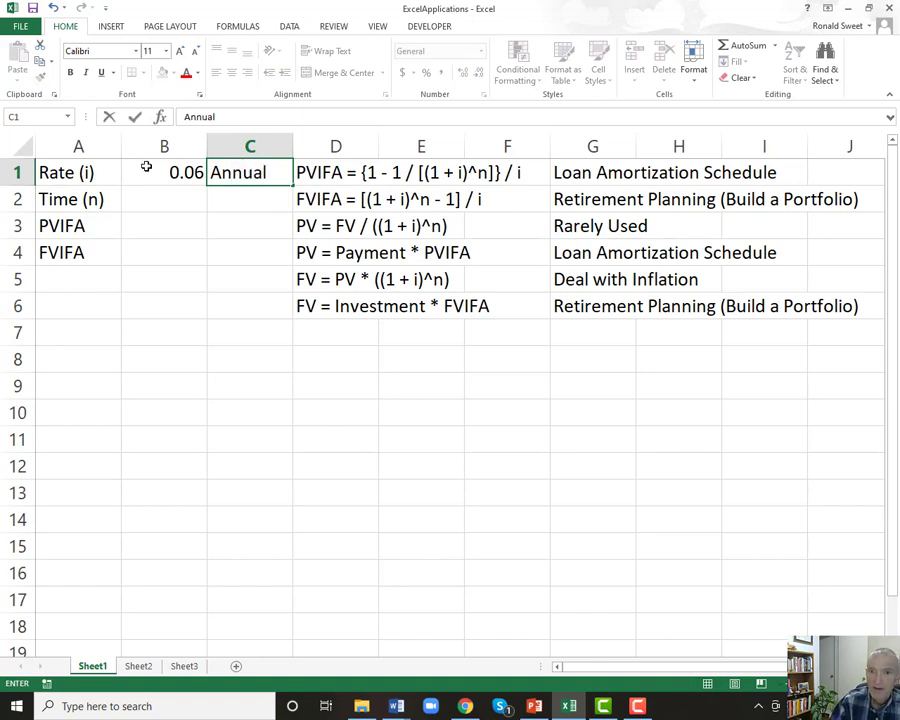
key(Left)
- Enter the time value 5 in B2 and the unit note "Years" in C2
key(Left)
key(Right)
key(Down)
text(5)
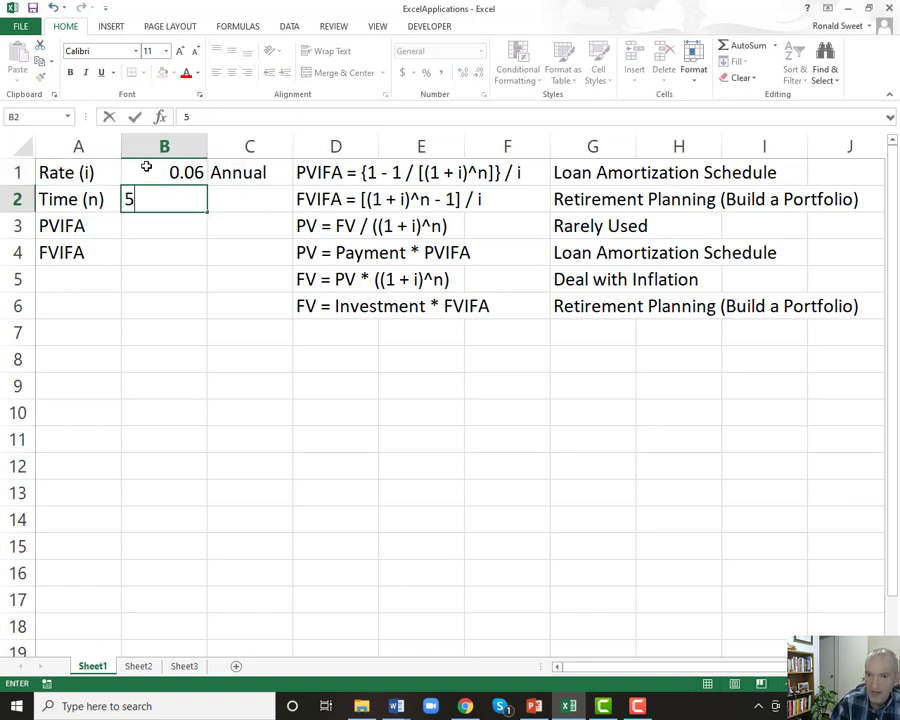
key(Tab)
text(Years)
key(Return)
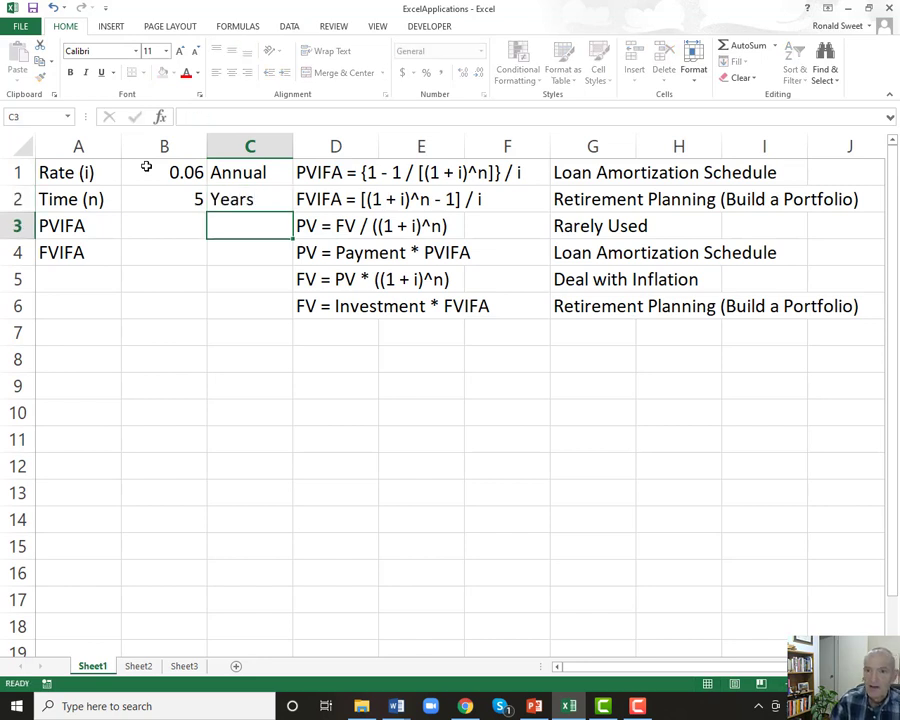
- Format the rate in B1 as a percentage with two decimal places
key(Up)
key(Left)
key(Up)
click(426, 73)
click(463, 73)
click(464, 73)
click(176, 207)
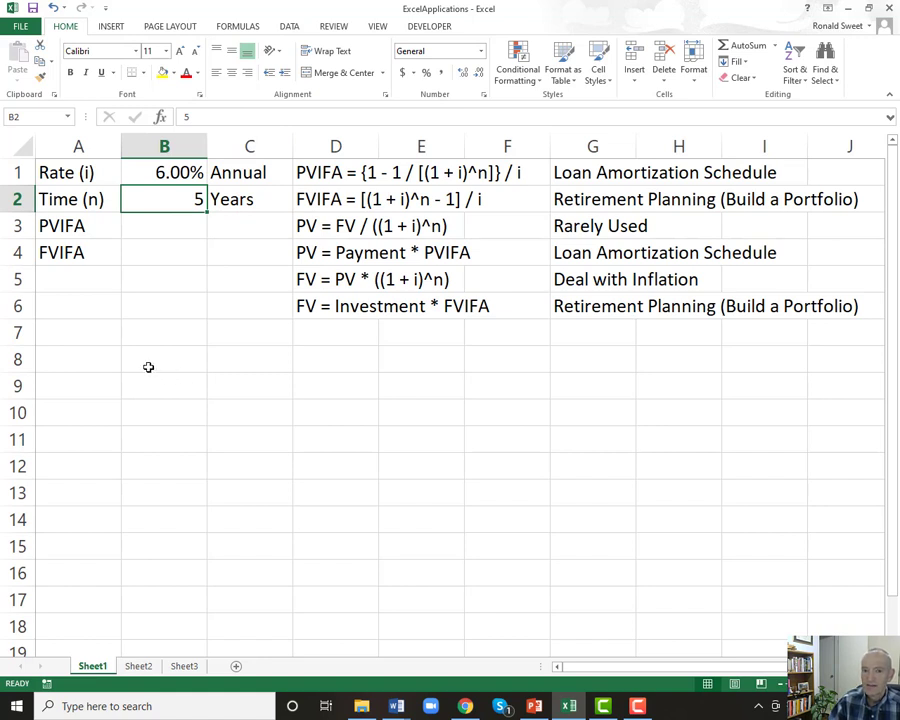
click(166, 172)
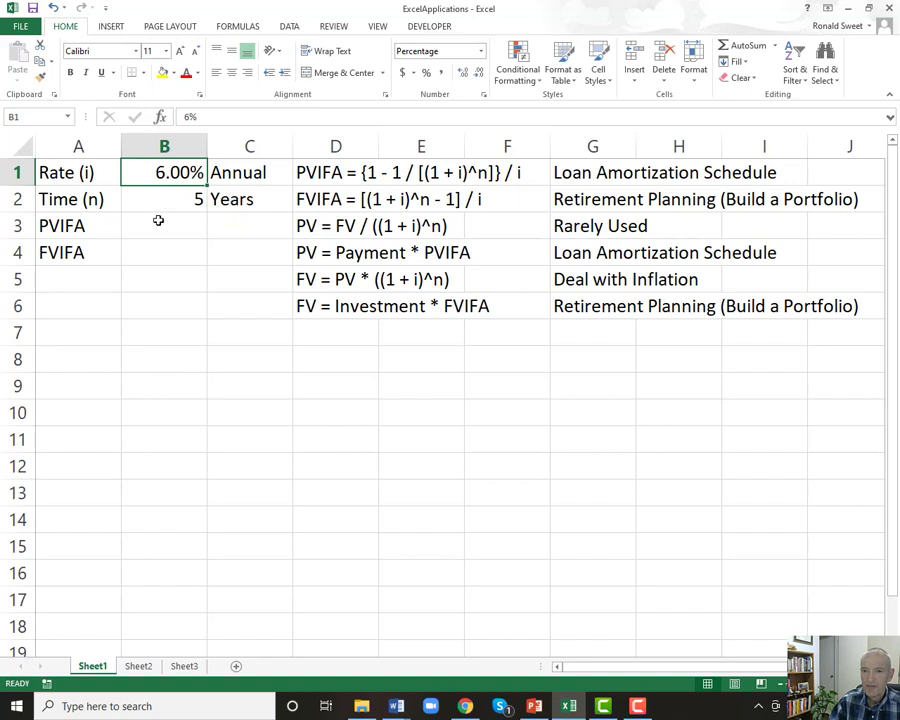
- Convert the annual rate in B1 to a monthly rate with the formula =6%/12
click(165, 200)
click(162, 173)
click(164, 198)
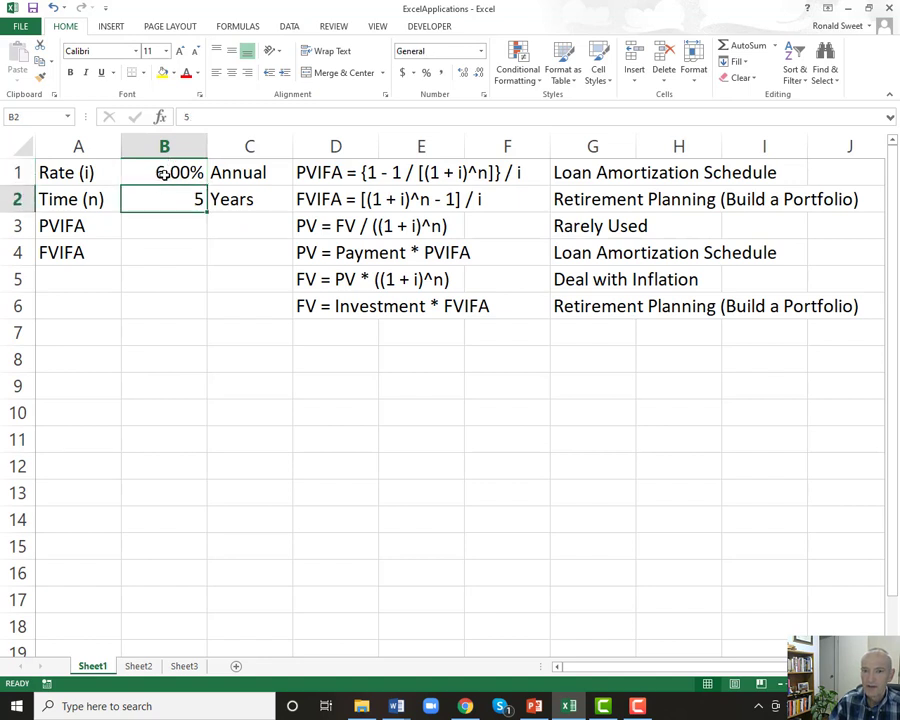
click(162, 173)
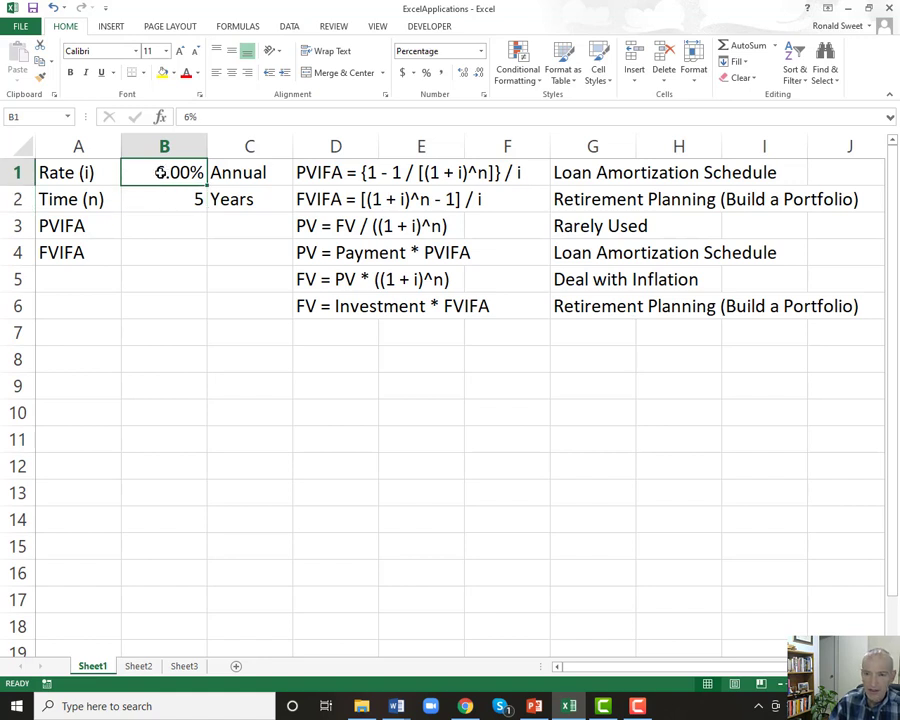
double_click(157, 173)
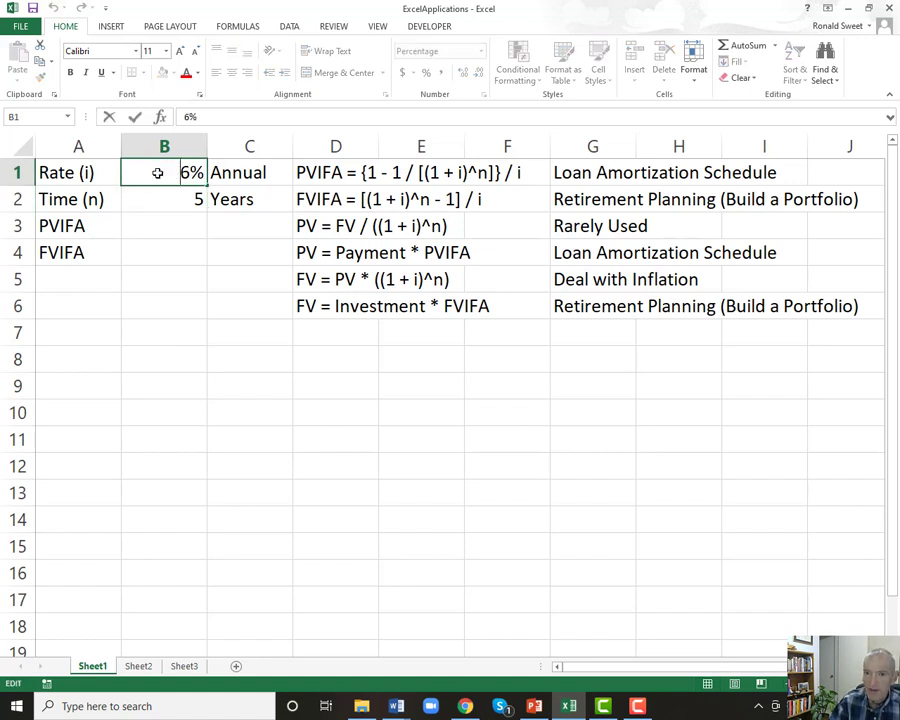
text(/12)
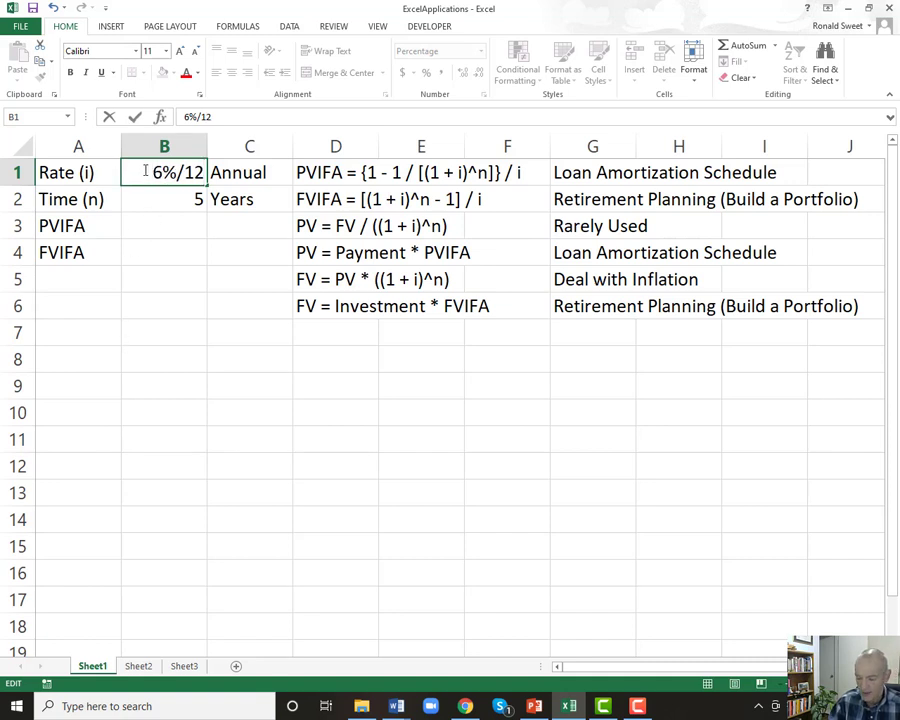
text(=)
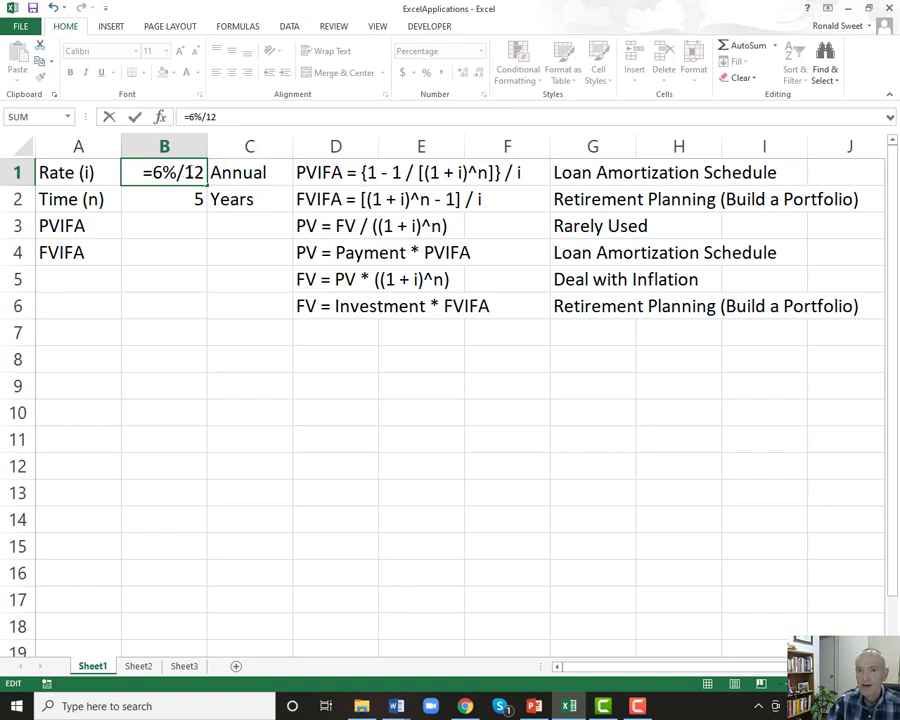
drag(186, 172, 210, 171)
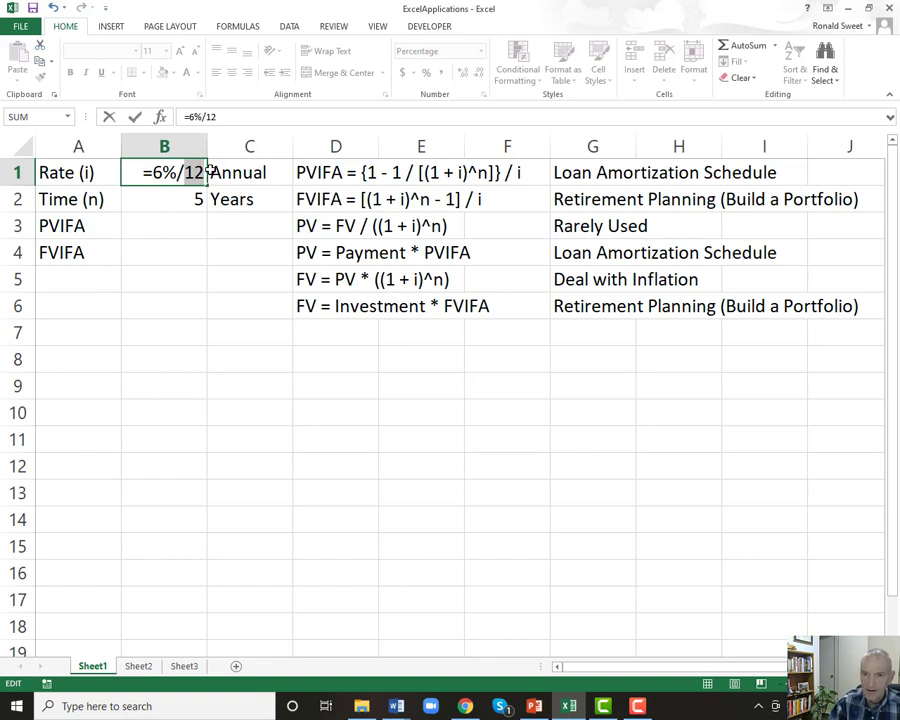
key(Return)
key(Up)
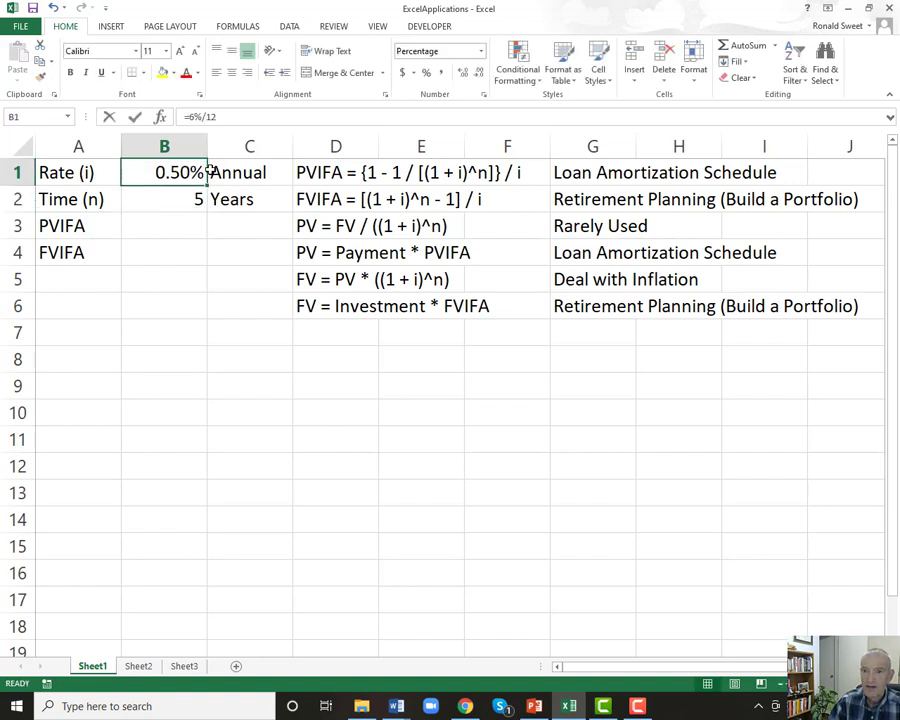
key(F2)
- Insert a blank column before the formula list in column D and enter =6%/12 as a text note in D1
click(335, 146)
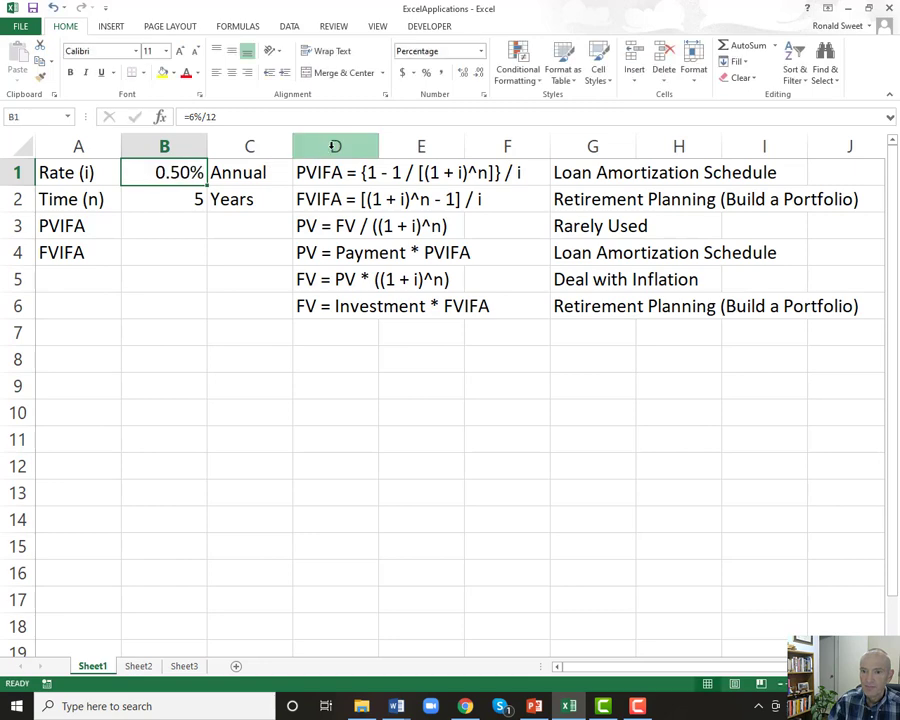
right_click(335, 146)
click(366, 248)
click(339, 172)
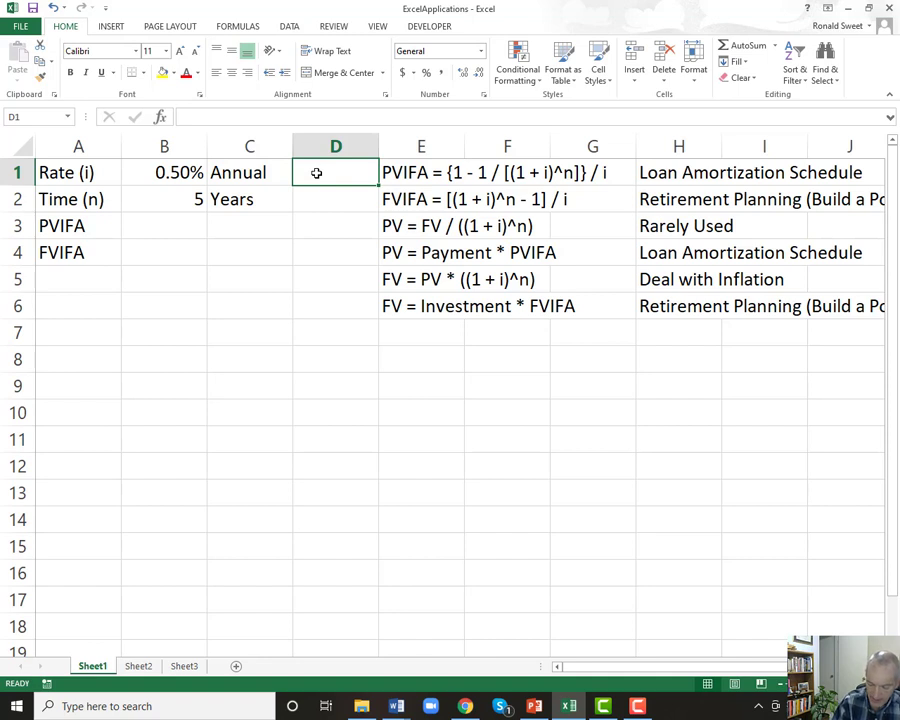
text('=)
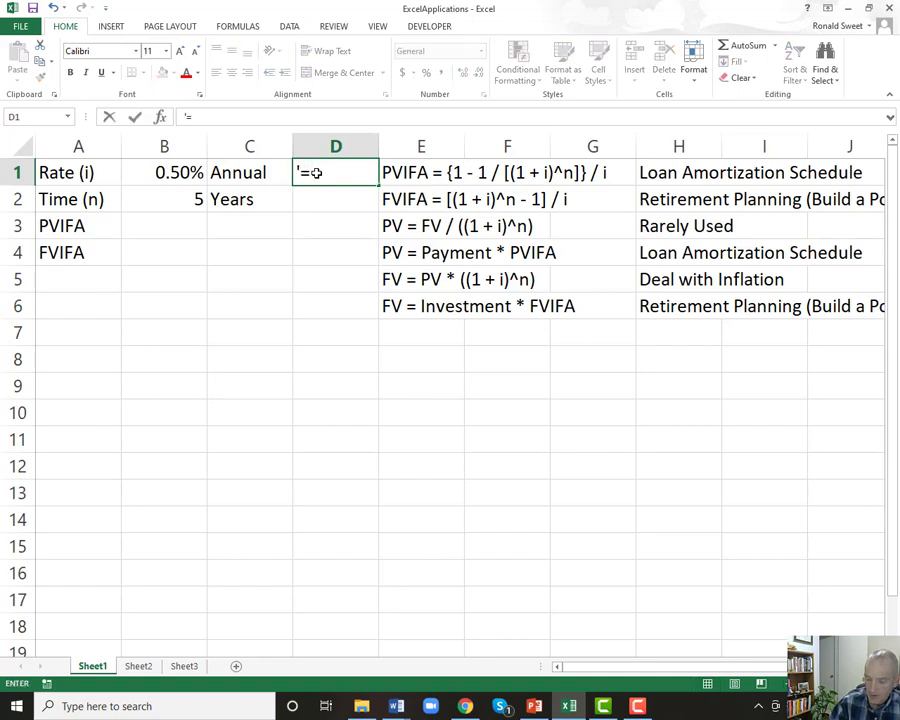
text(6%)
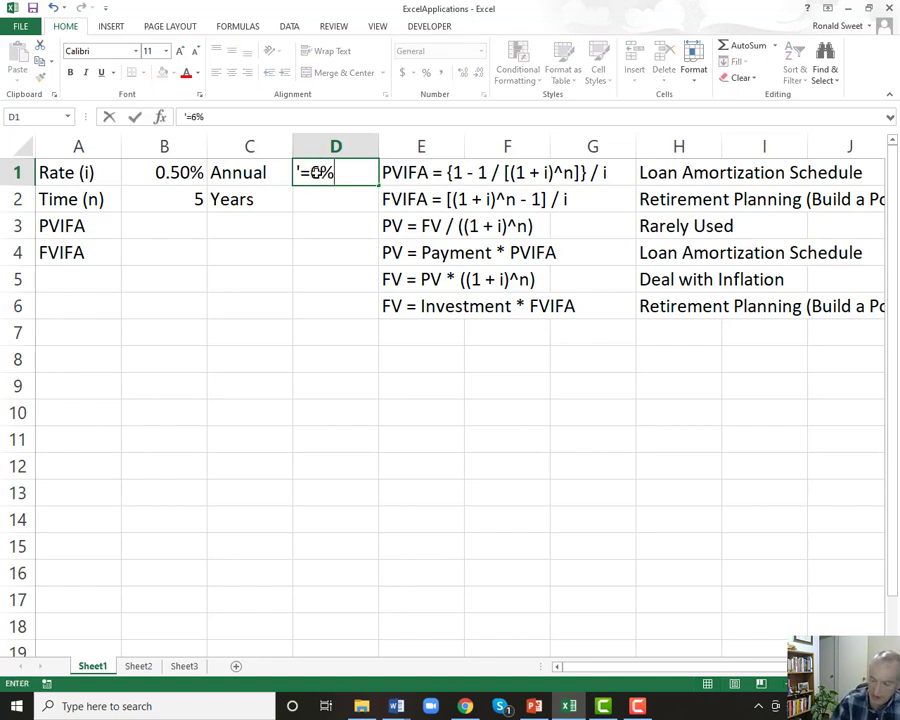
text(/12)
key(Return)
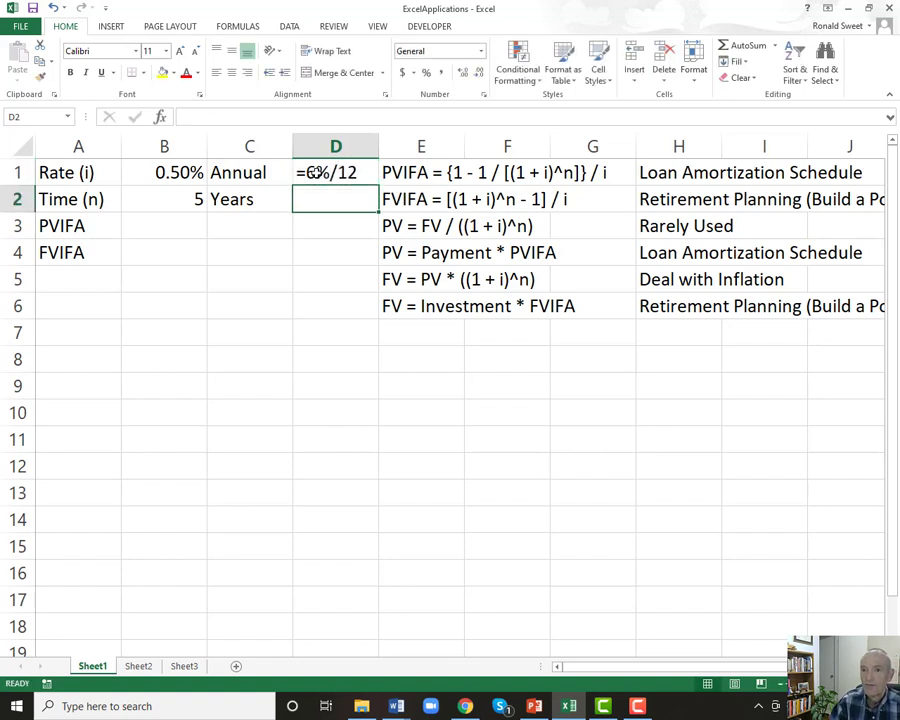
- Convert the time in B2 from years to months with the formula =5*12
click(165, 172)
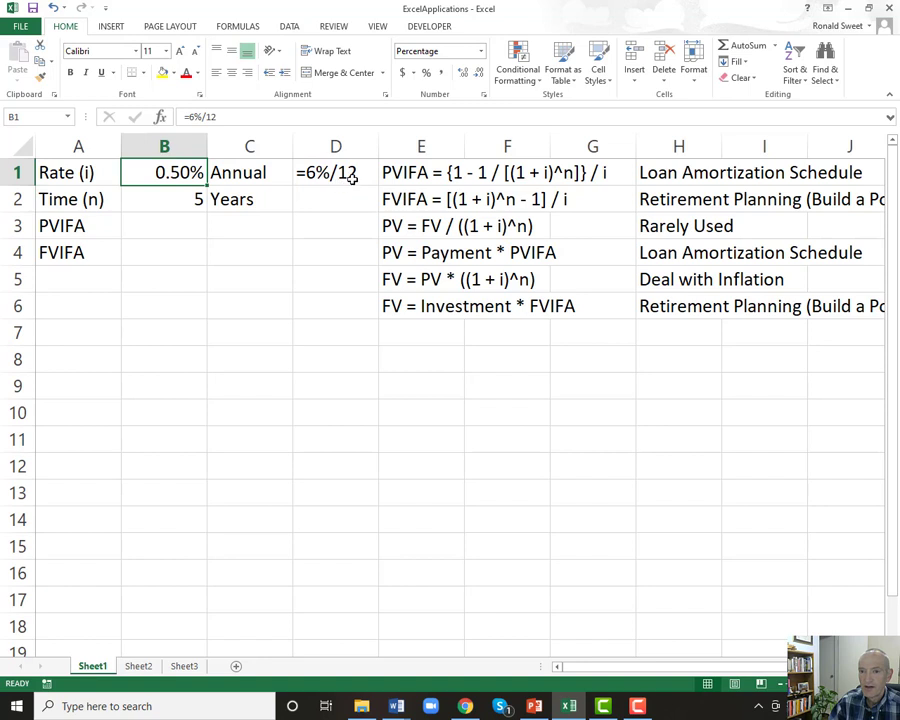
click(180, 198)
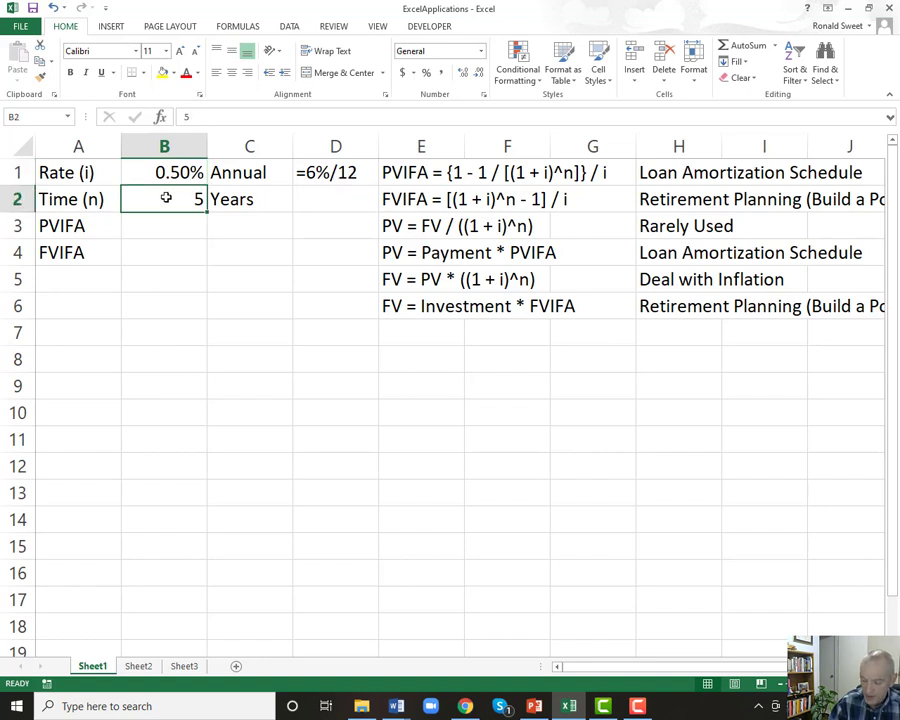
text(=5)
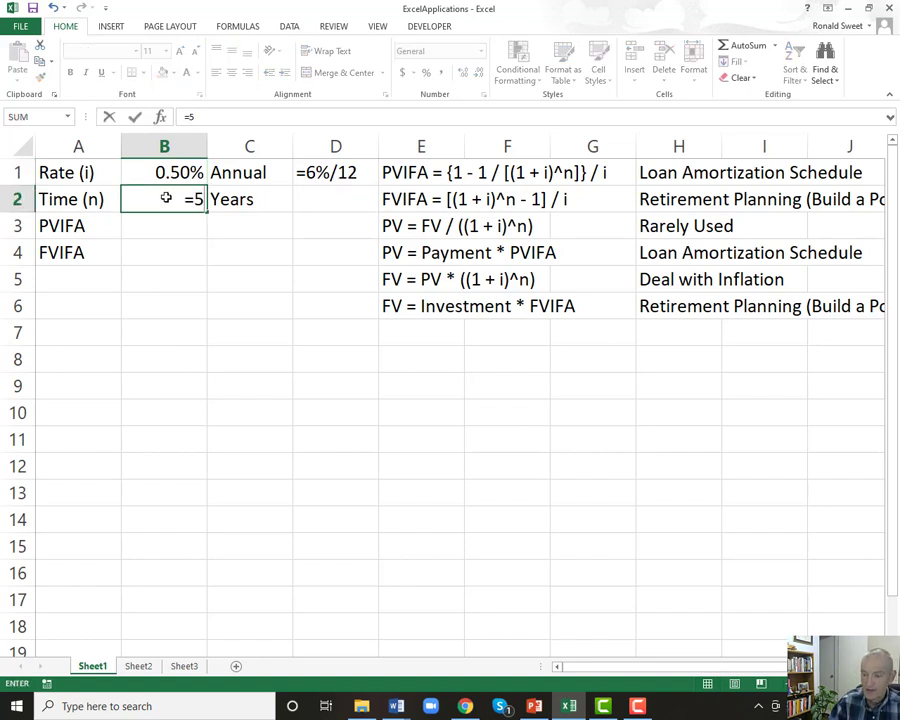
text(*12)
key(Return)
- Change the unit notes to "Monthly" in C1 and "Months" in C2
key(Up)
key(Right)
key(Up)
text(Monthly)
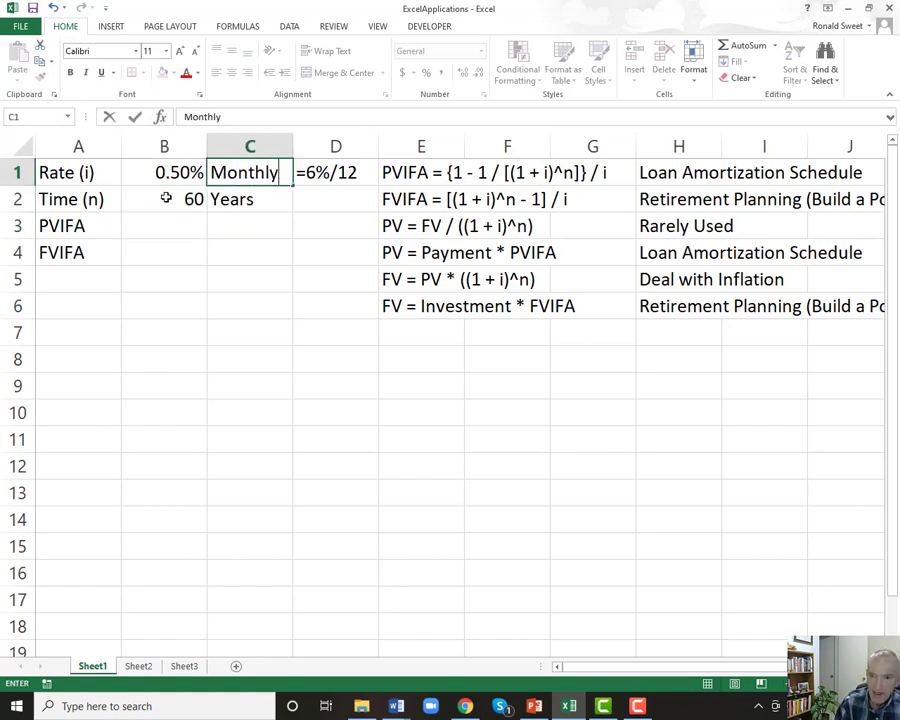
key(Return)
text(Months)
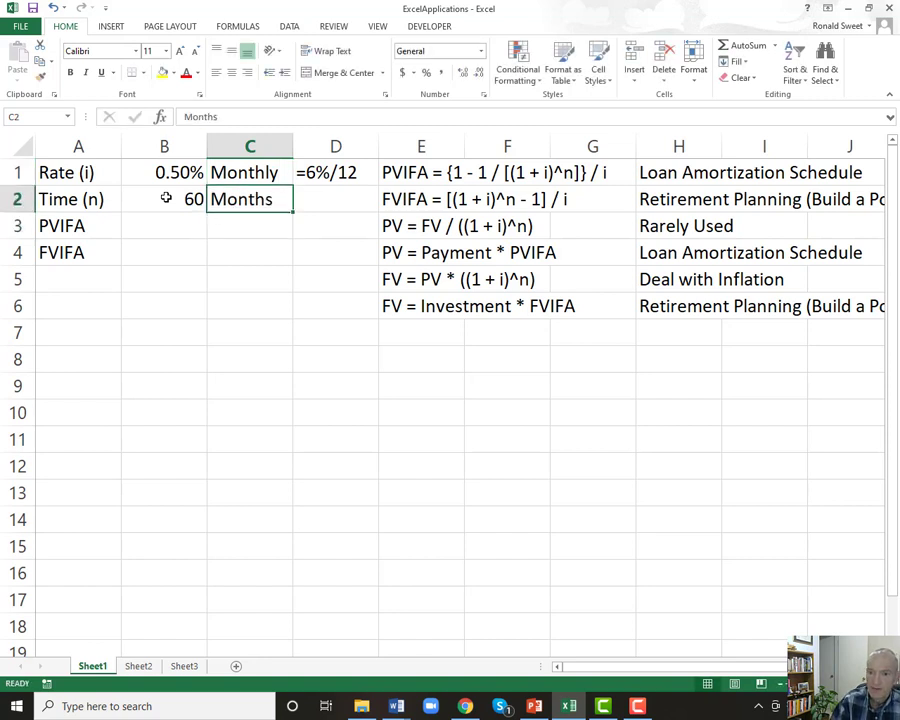
- Enter =5*12 as a text note in D2 beside the time's unit note
key(Tab)
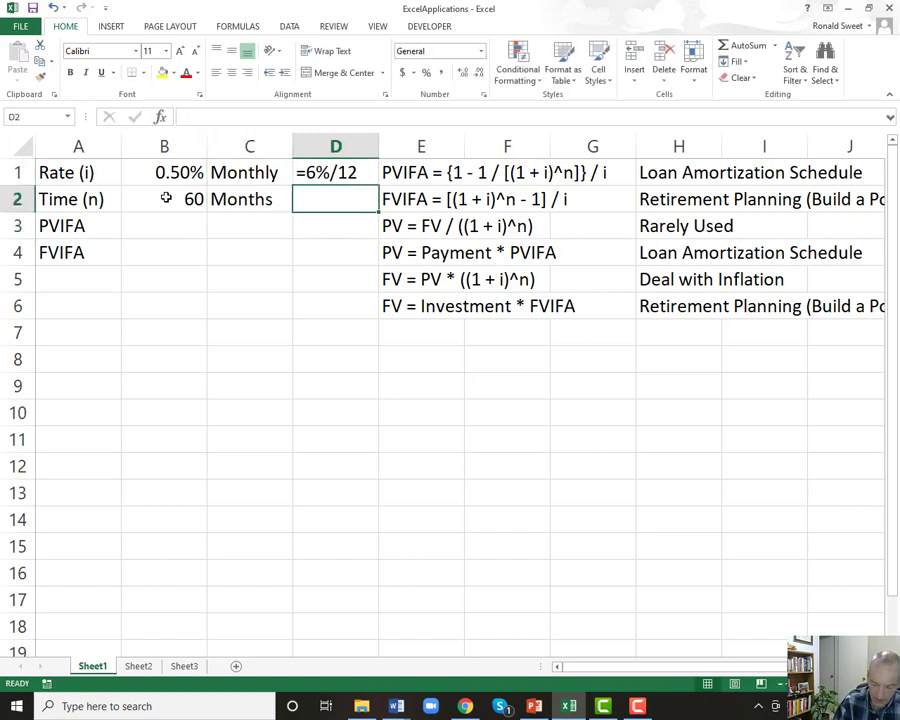
text('=5*12)
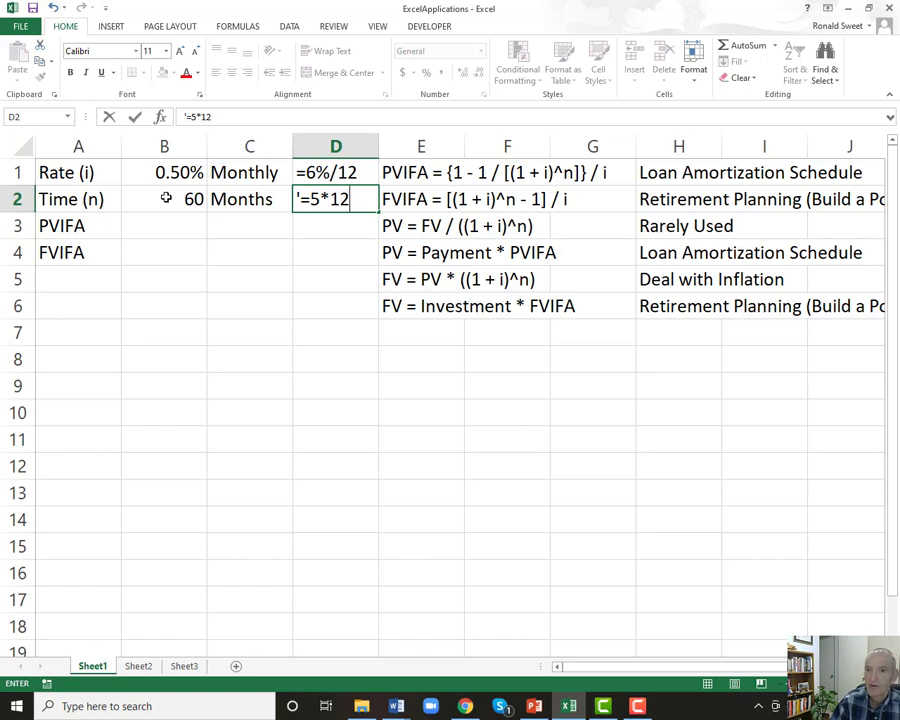
key(Return)
key(Left)
key(Left)
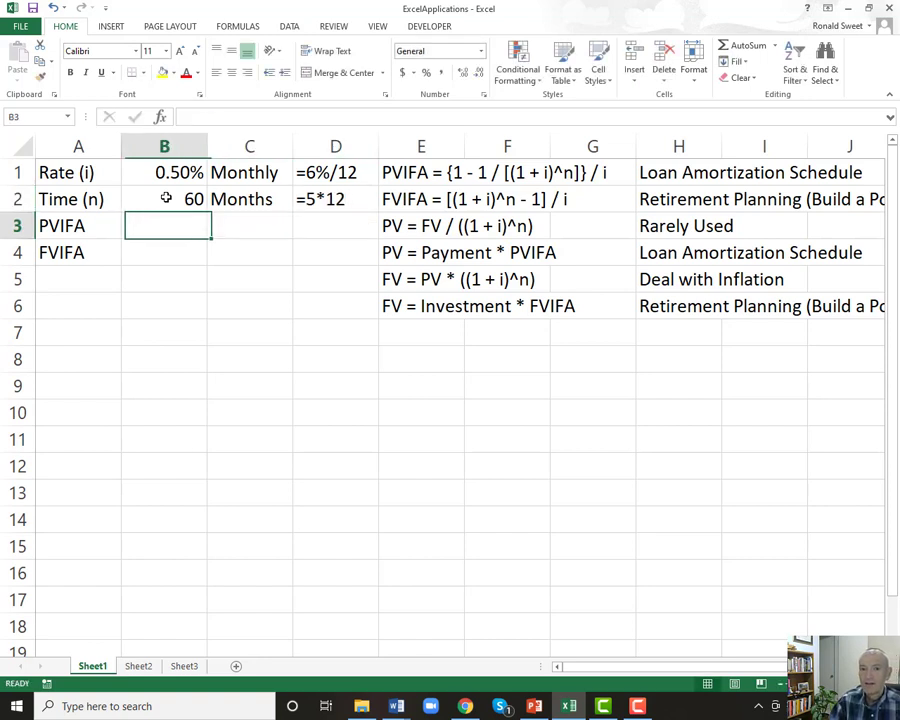
- Change the unit notes to "Weekly" in C1 and "Weeks" in C2
key(Up)
key(Up)
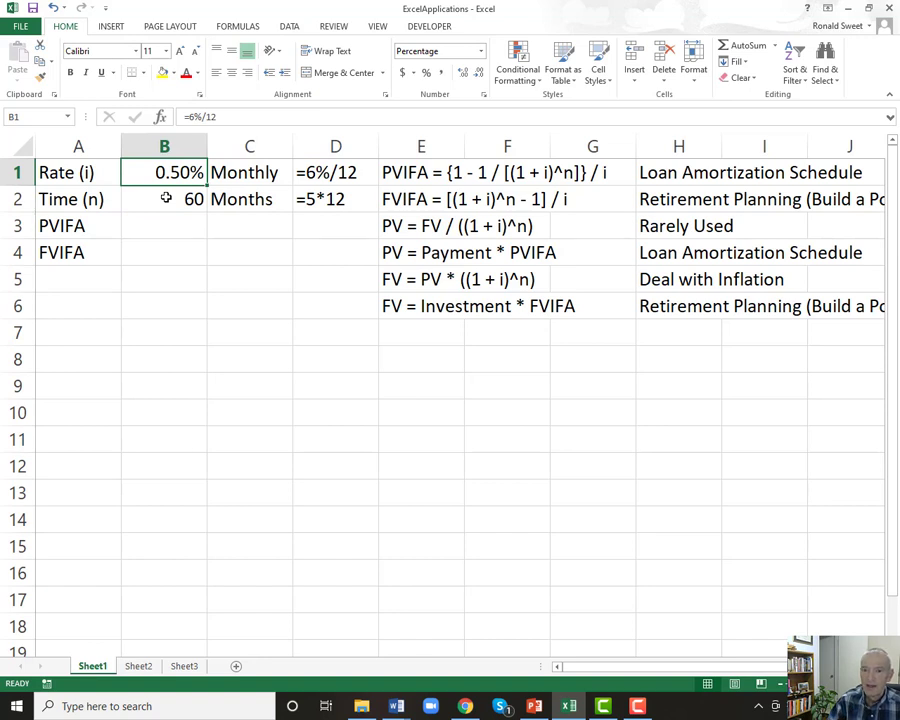
key(Down)
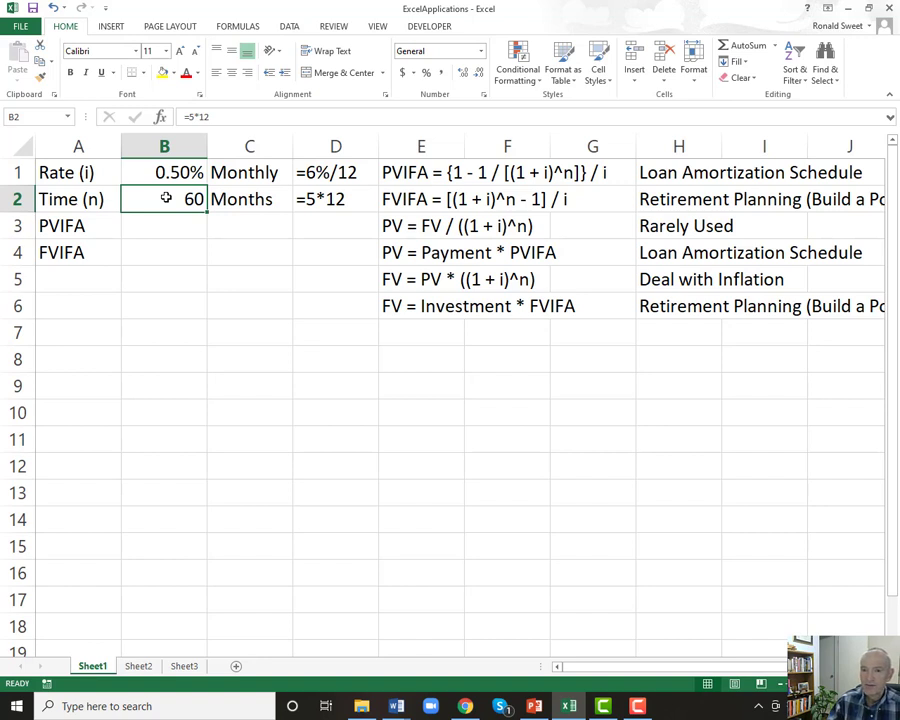
key(Up)
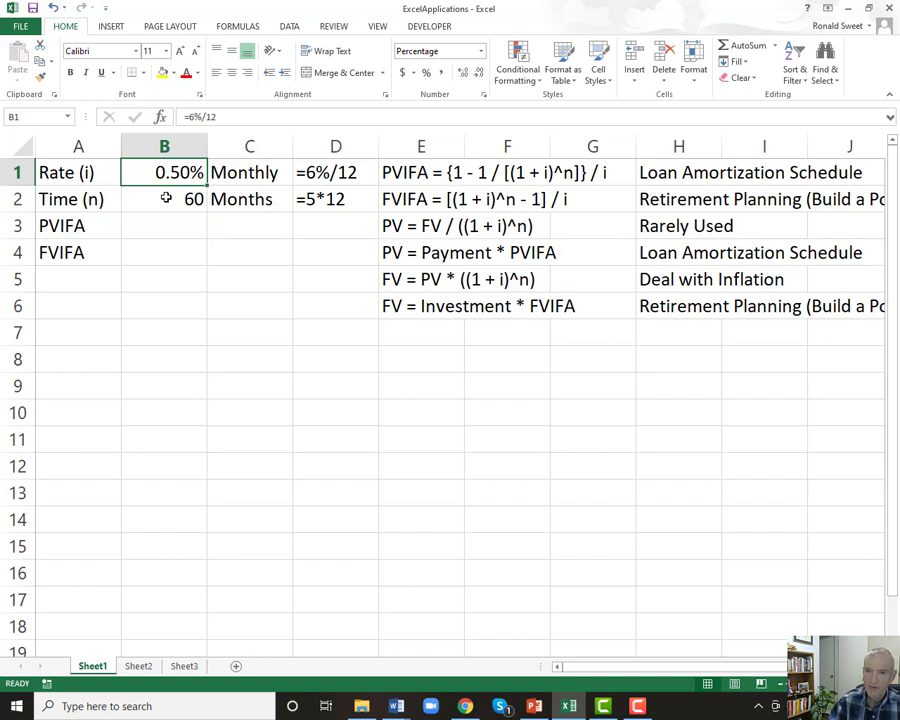
key(Down)
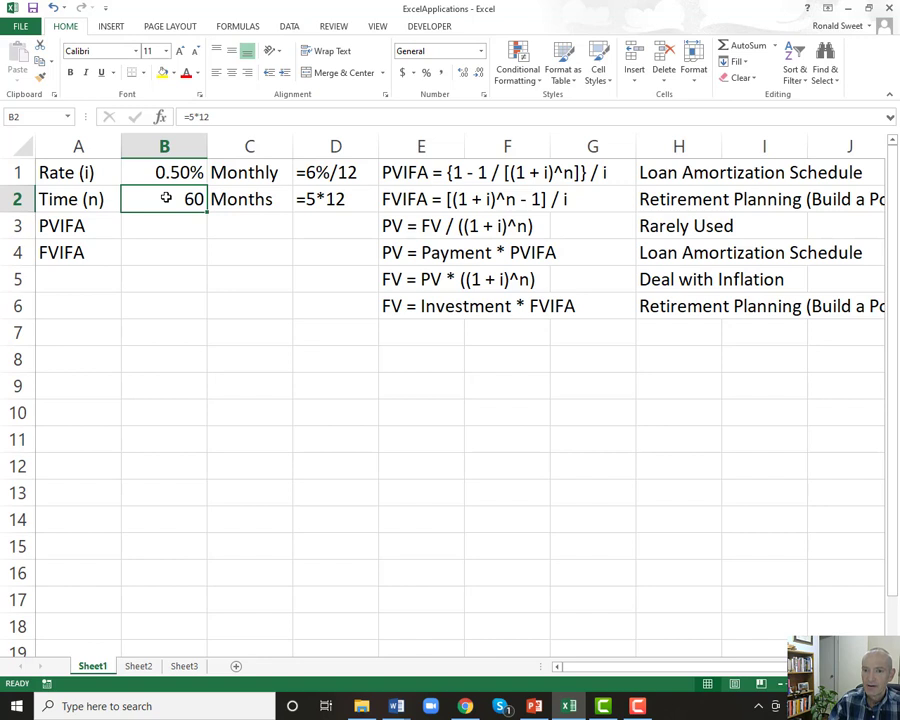
key(Right)
key(Up)
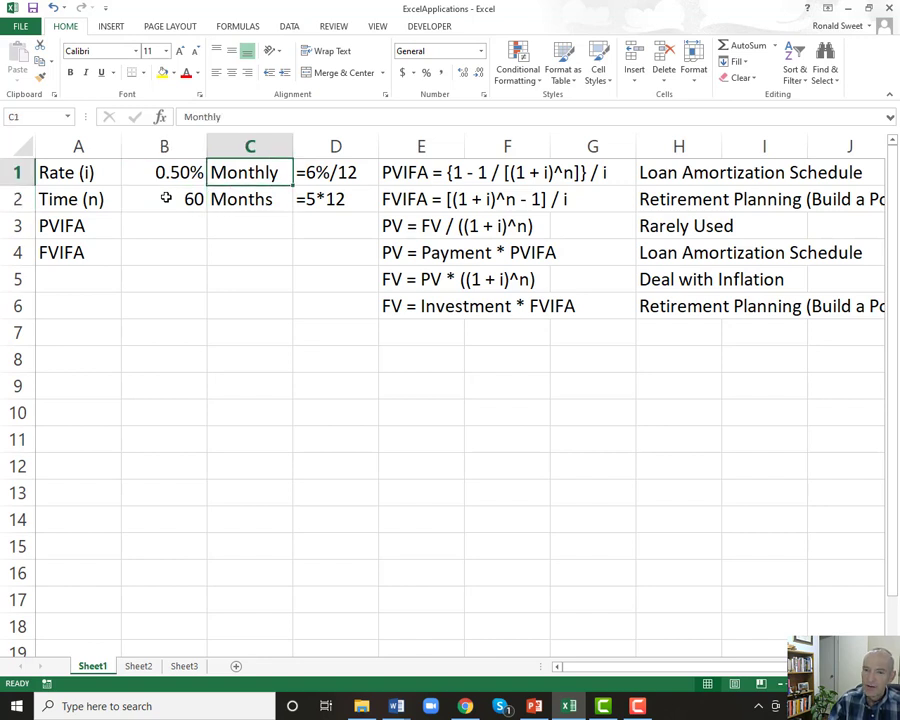
text(Weekly)
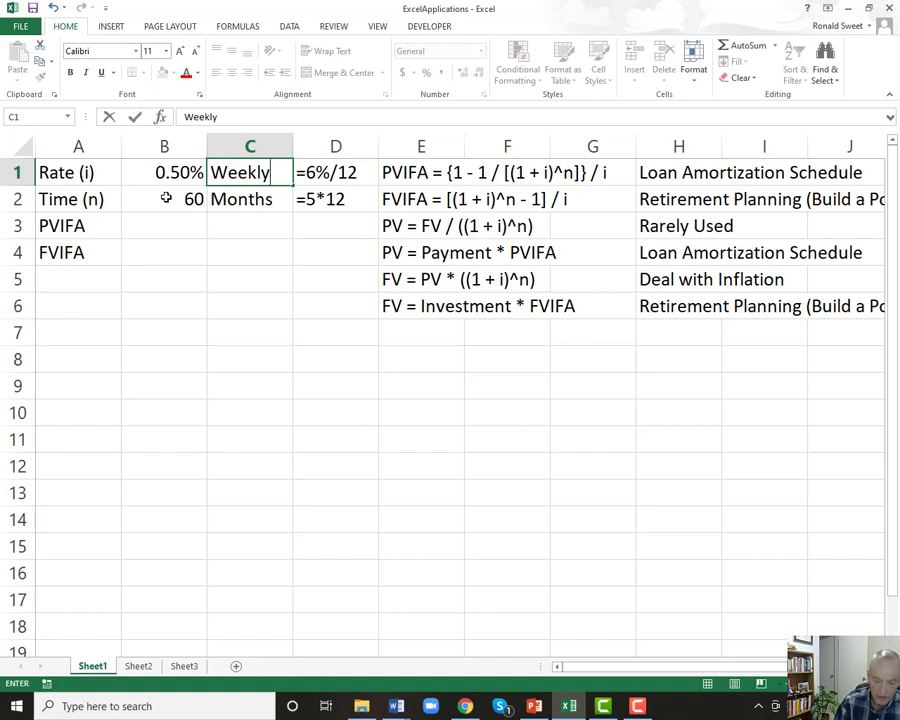
key(Return)
text(Weeks)
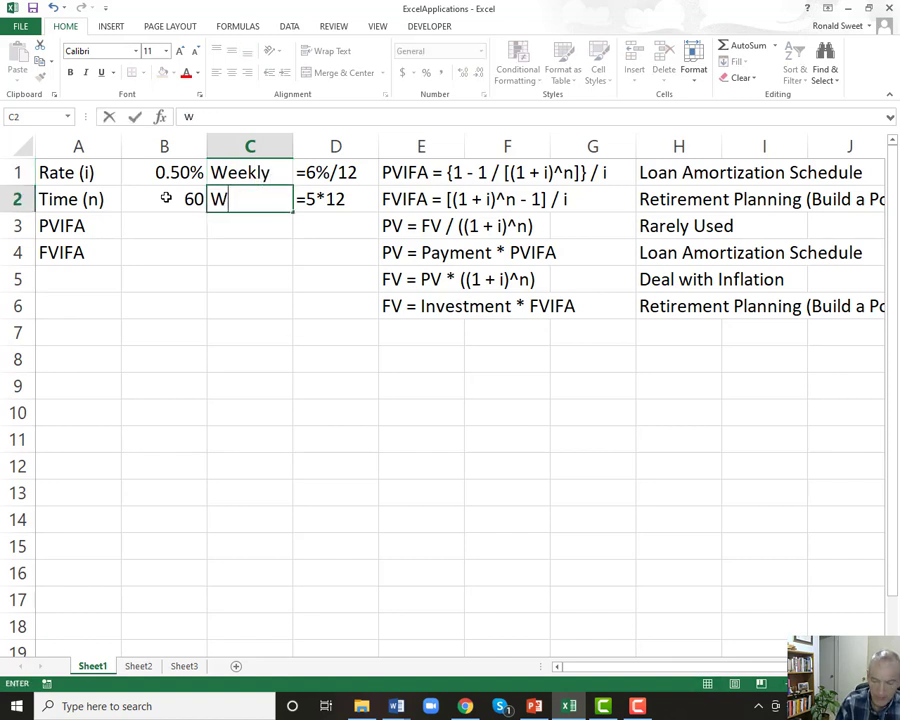
key(Return)
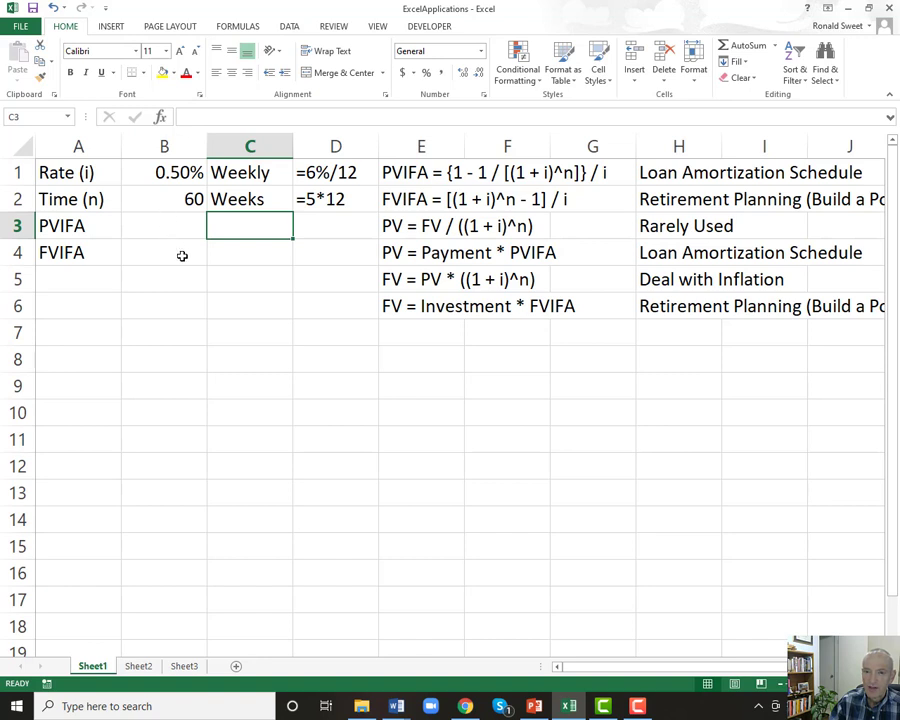
- Set the rate in B1 to a weekly rate with the formula =6%/52
click(168, 172)
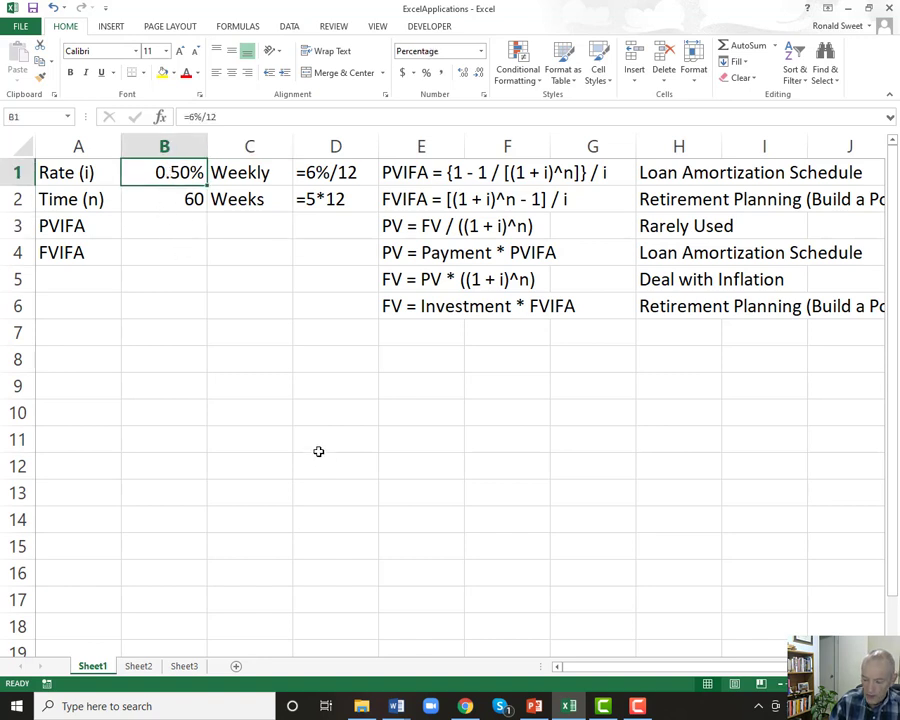
text(=6)
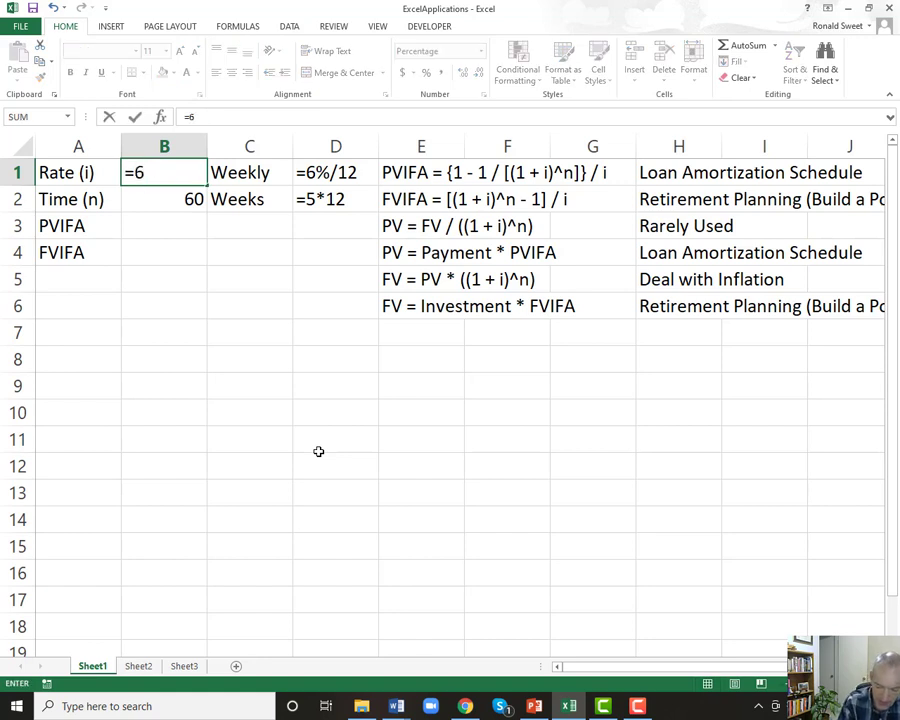
text(%/)
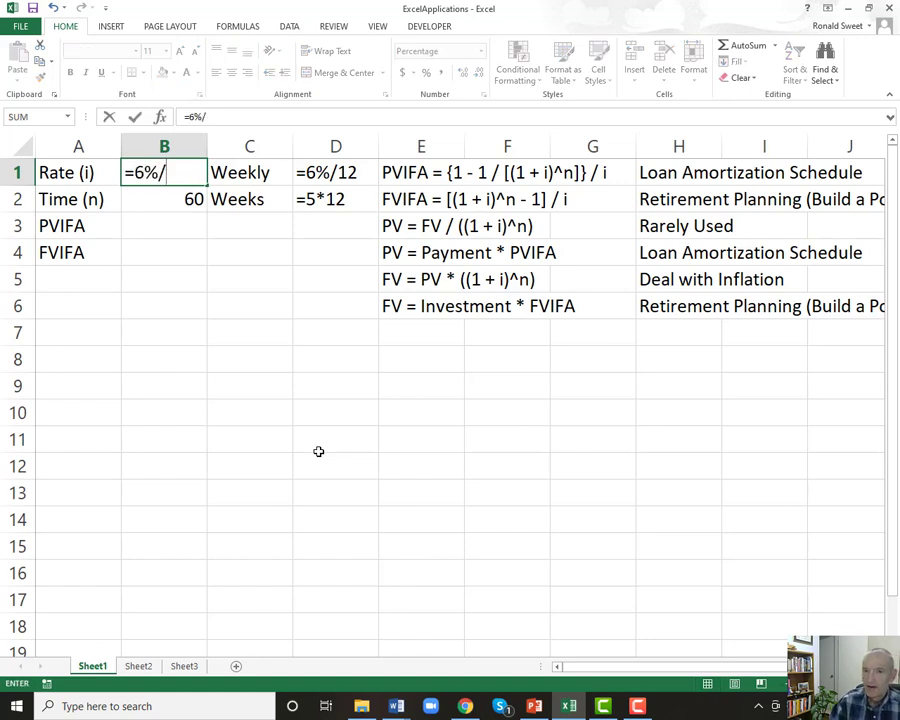
text(52)
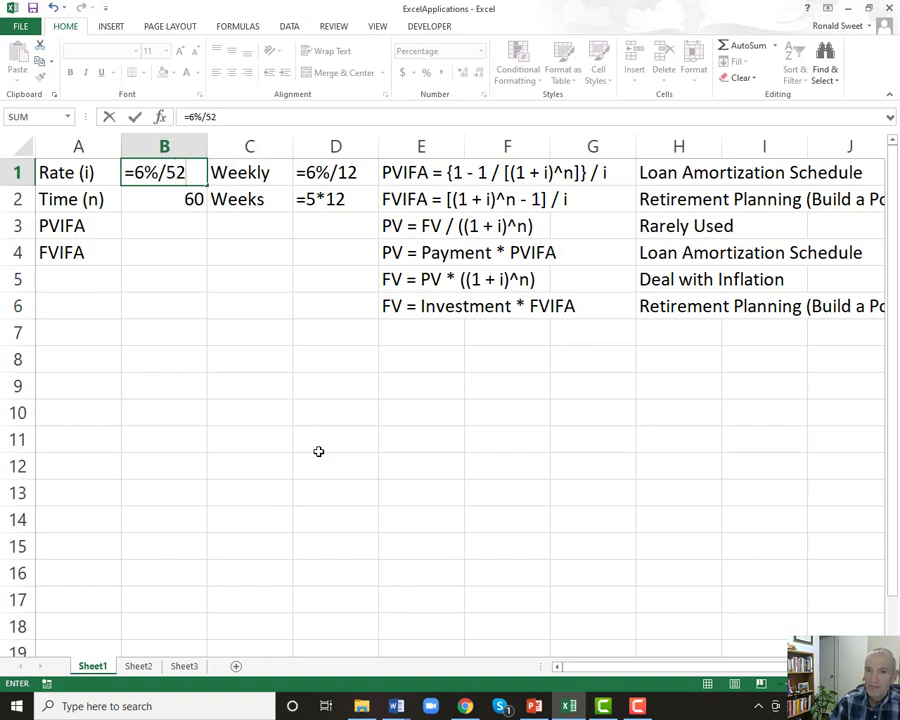
key(Return)
- Check the number of weeks in a year by calculating 365/7 in B6, and clear the cell
key(Down)
key(Down)
key(Down)
key(Down)
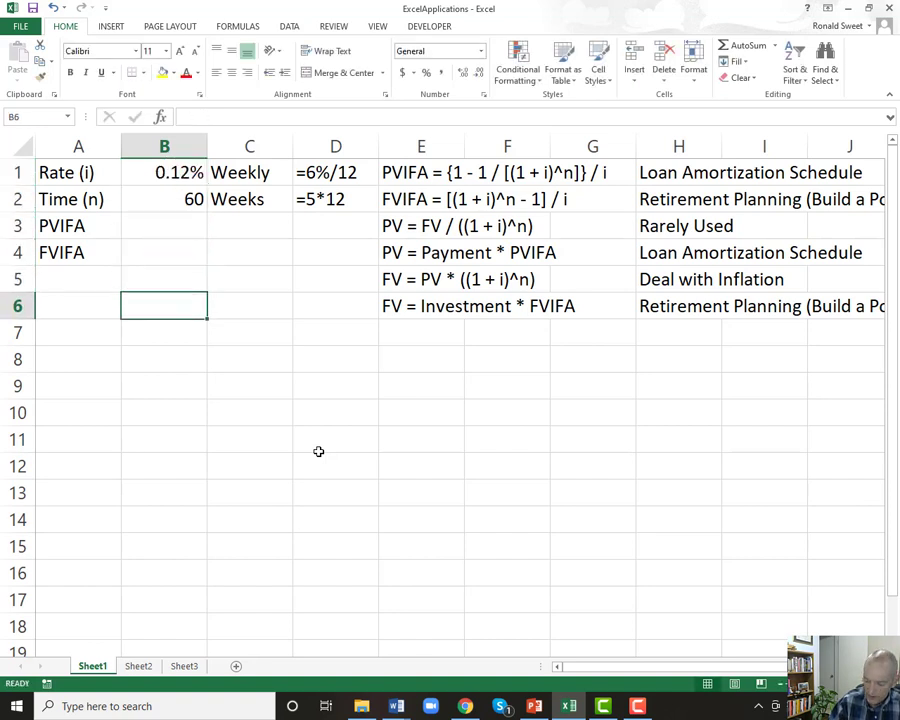
text(+365/7)
key(Return)
key(Up)
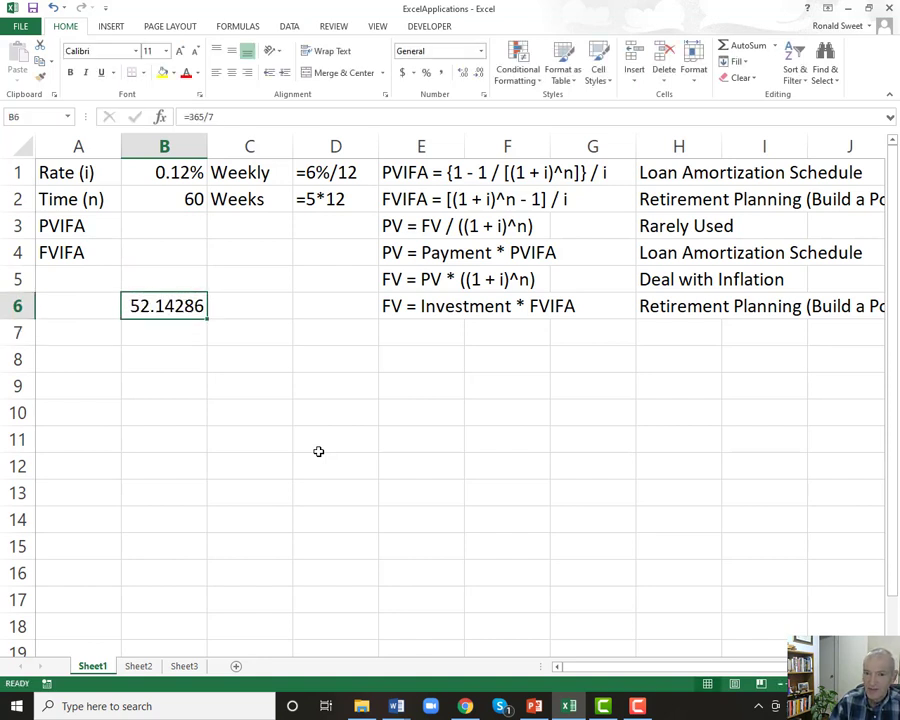
key(Delete)
key(Up)
key(Up)
key(Up)
key(Up)
key(Up)
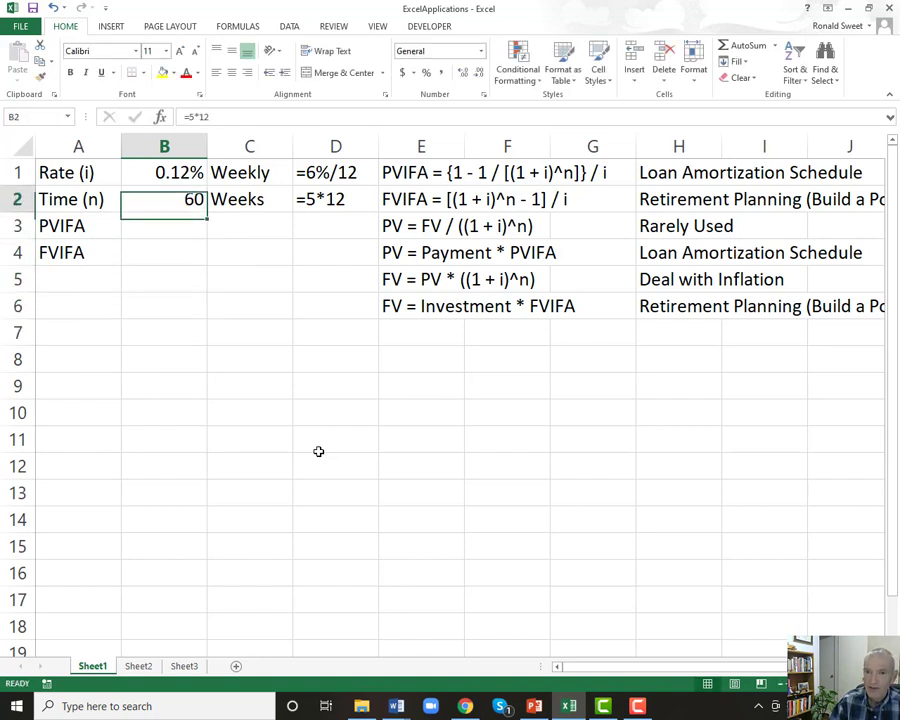
- Change the rate's text note in D1 to =6%/52
key(Right)
key(Right)
key(F2)
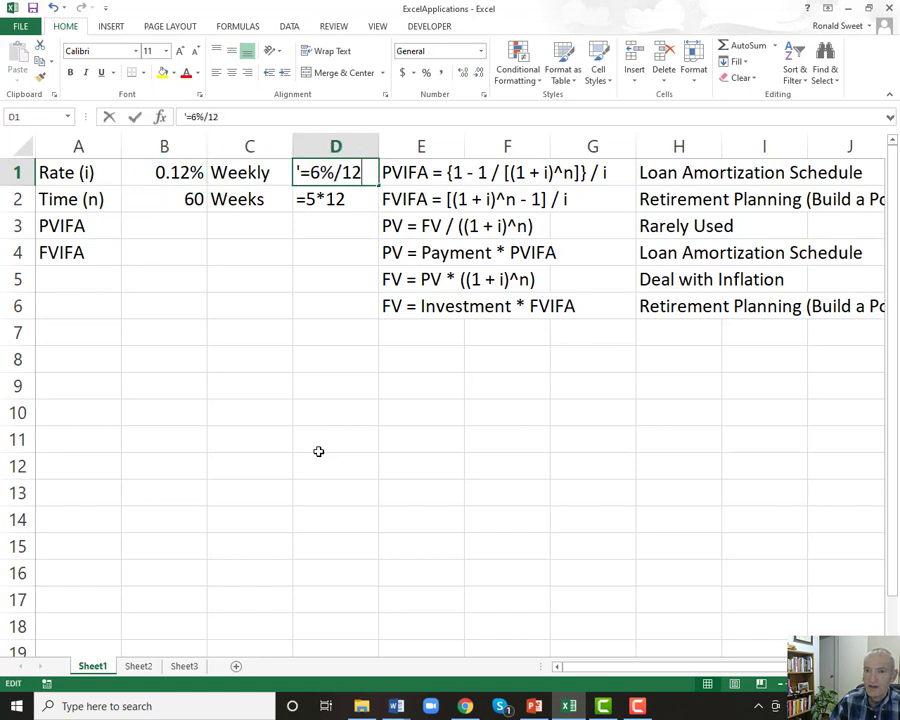
key(Left)
key(BackSpace)
text(5)
key(Return)
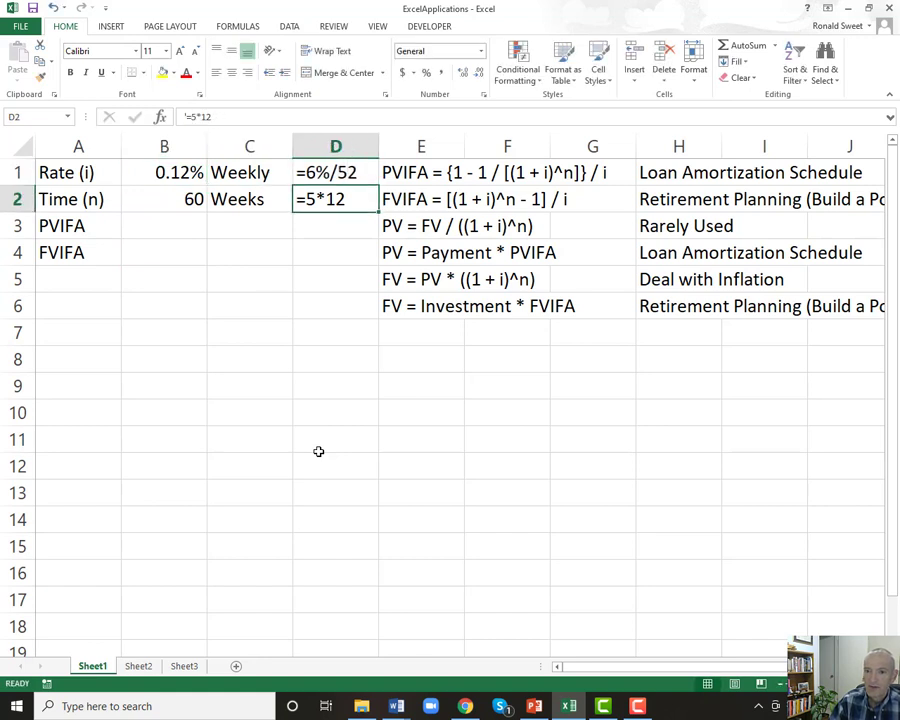
- Set the time in B2 to a number of weeks with the formula =5*52
key(Left)
key(Left)
text(=5*12)
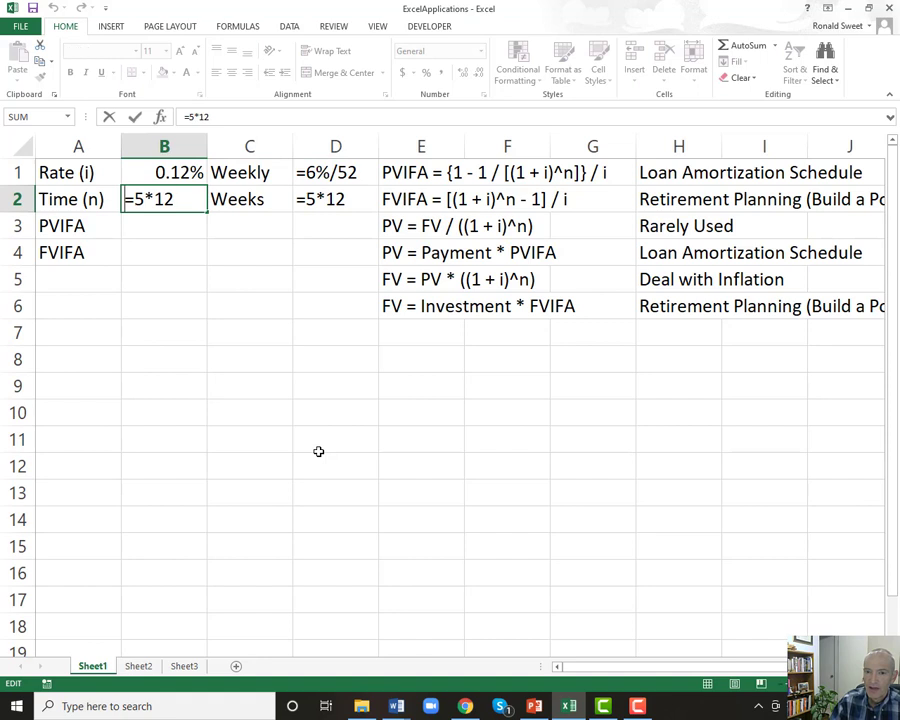
key(Left)
key(Left)
key(Delete)
key(Delete)
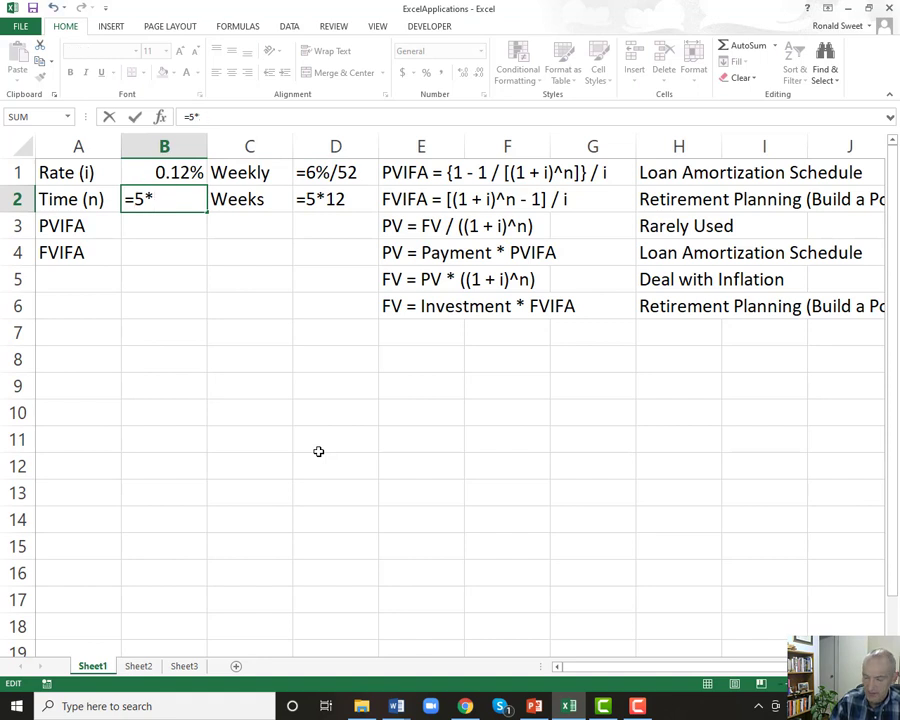
text(52)
key(ctrl+Return)
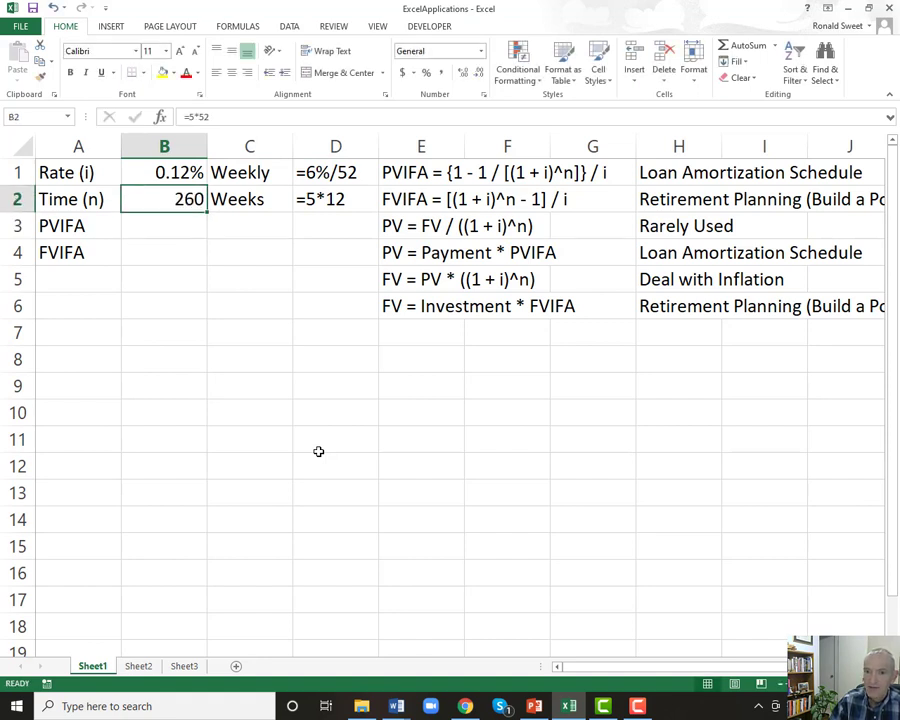
- Change the time's text note in D2 to =5*52
key(Right)
key(Right)
key(F2)
key(Left)
key(Left)
key(Delete)
text(5)
key(Return)
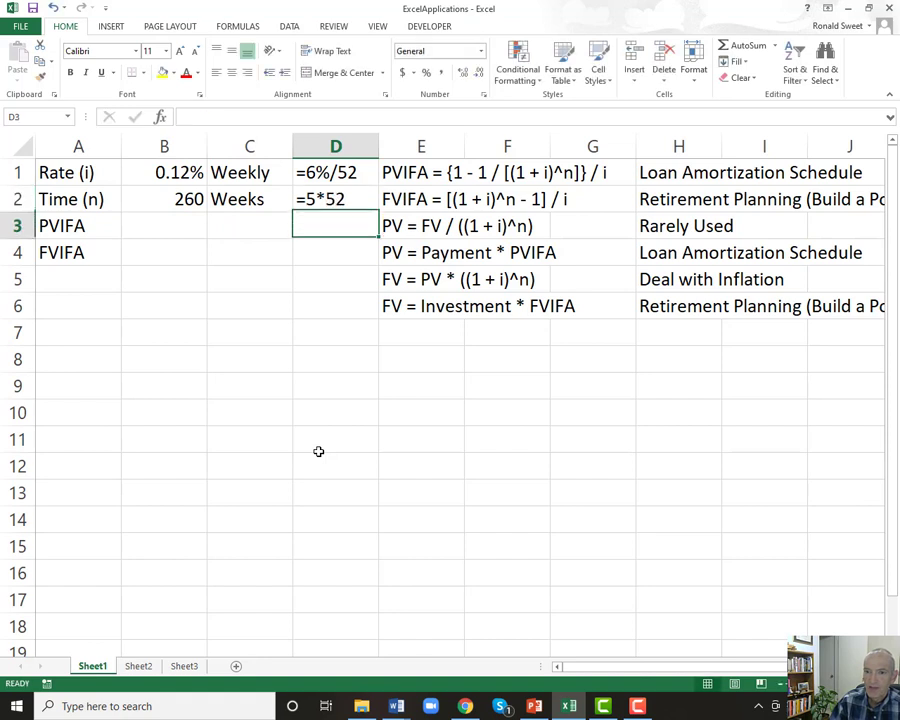
key(Up)
key(Left)
key(Left)
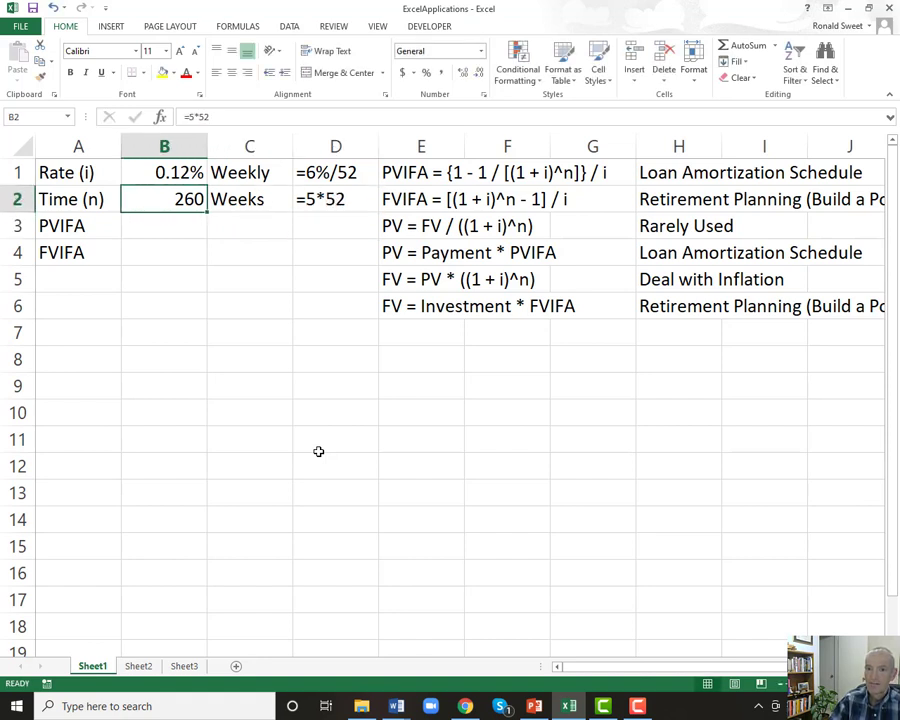
key(Up)
key(Down)
key(Up)
key(Right)
key(Left)
key(Down)
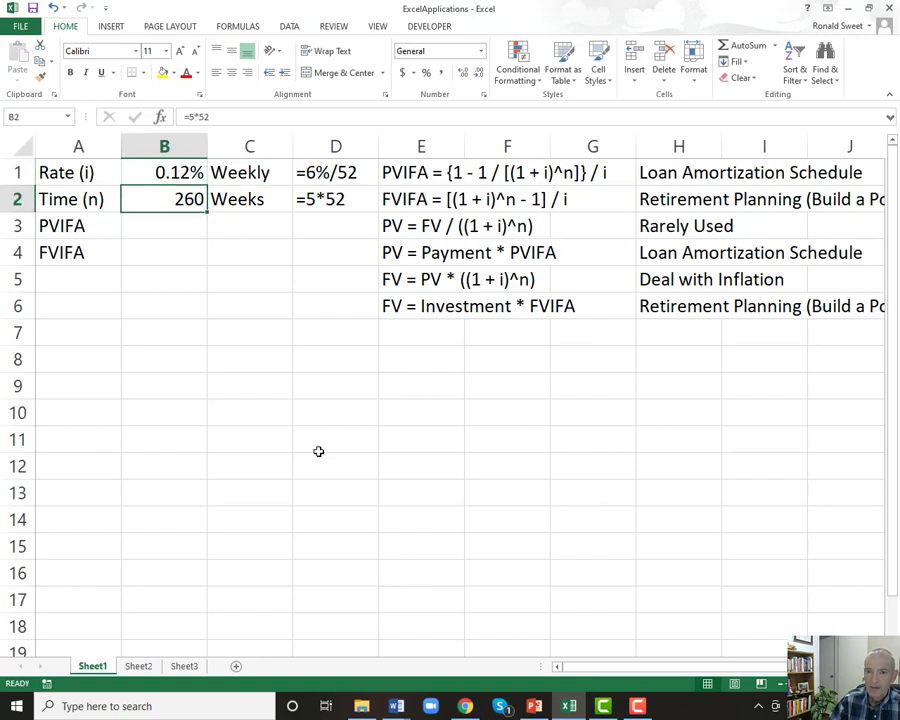
- Calculate the PVIFA in B3 from the rate and time cells with the formula =(1-1/((1+B1)^B2))/B1
key(Down)
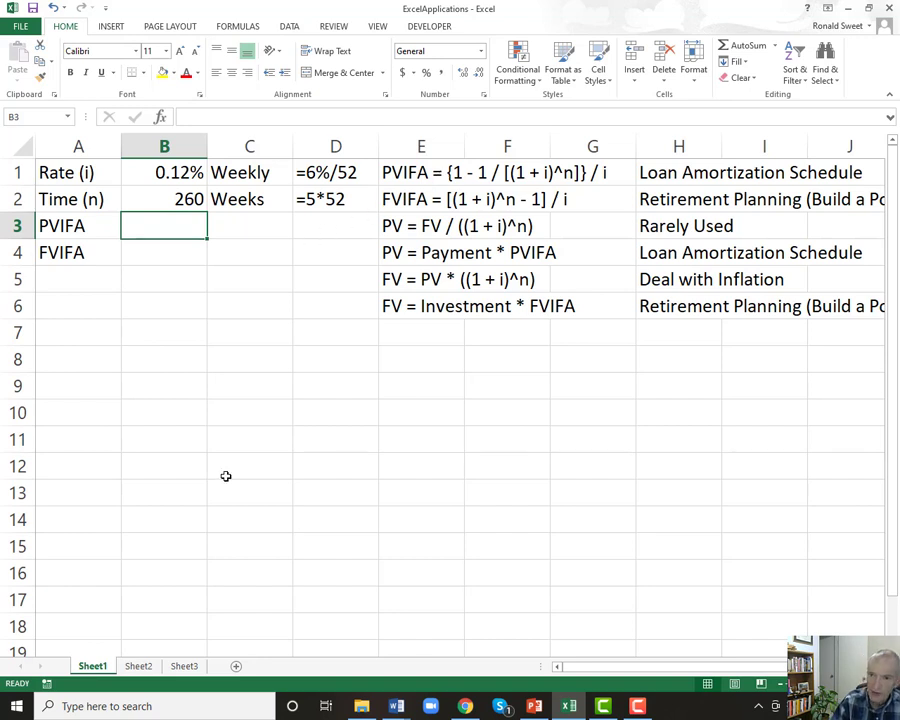
text(=)
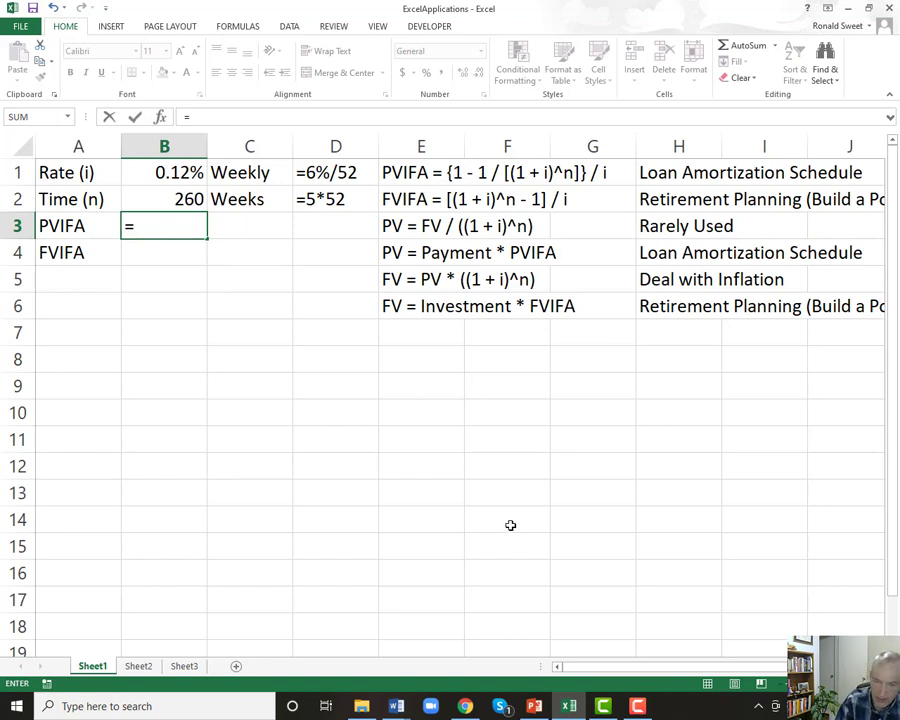
text(()
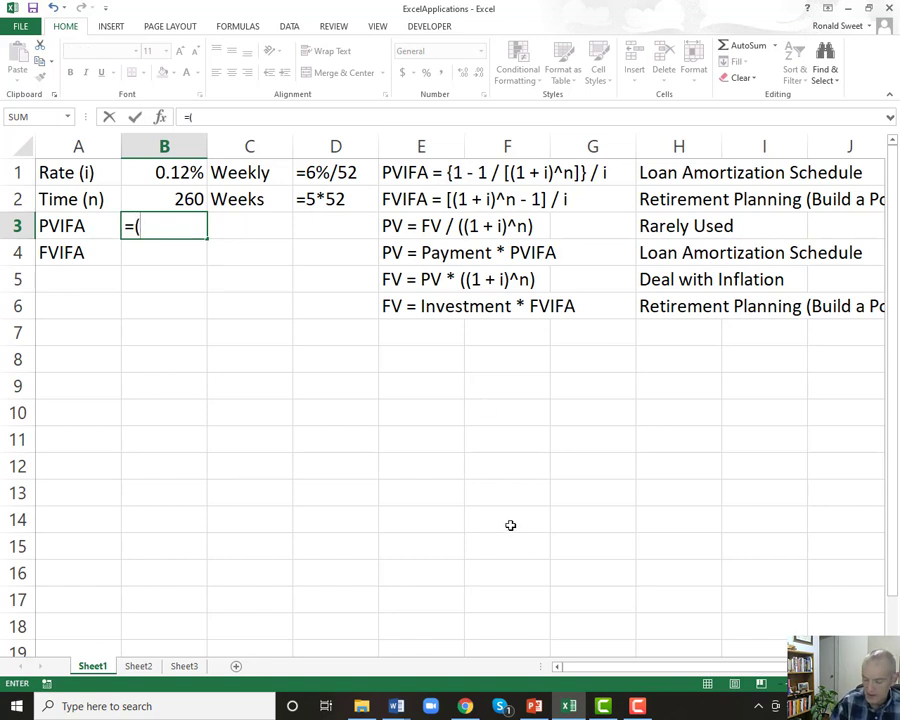
text(1)
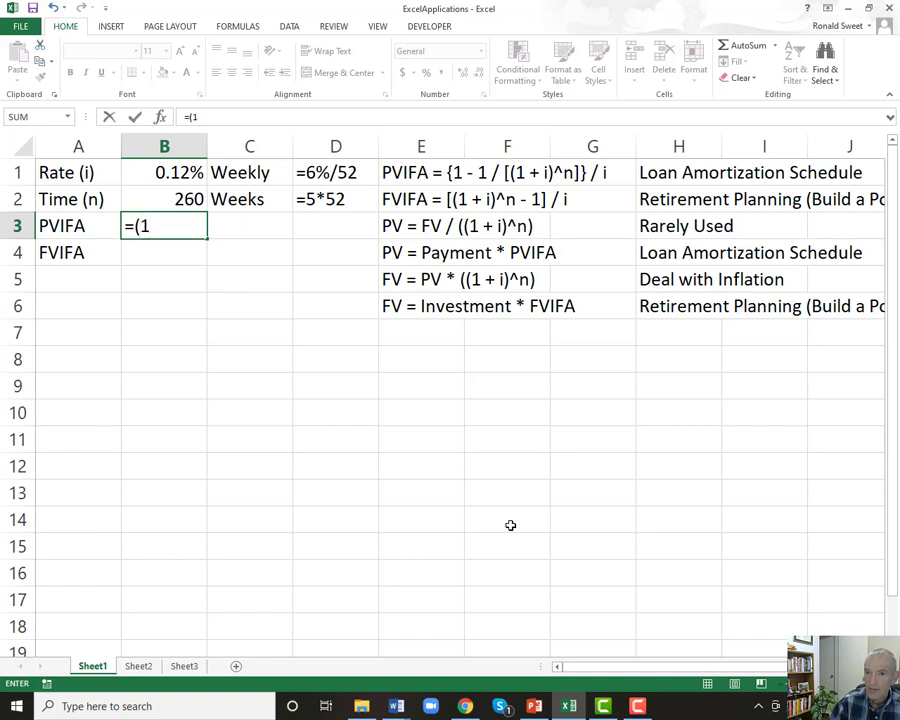
text(-1)
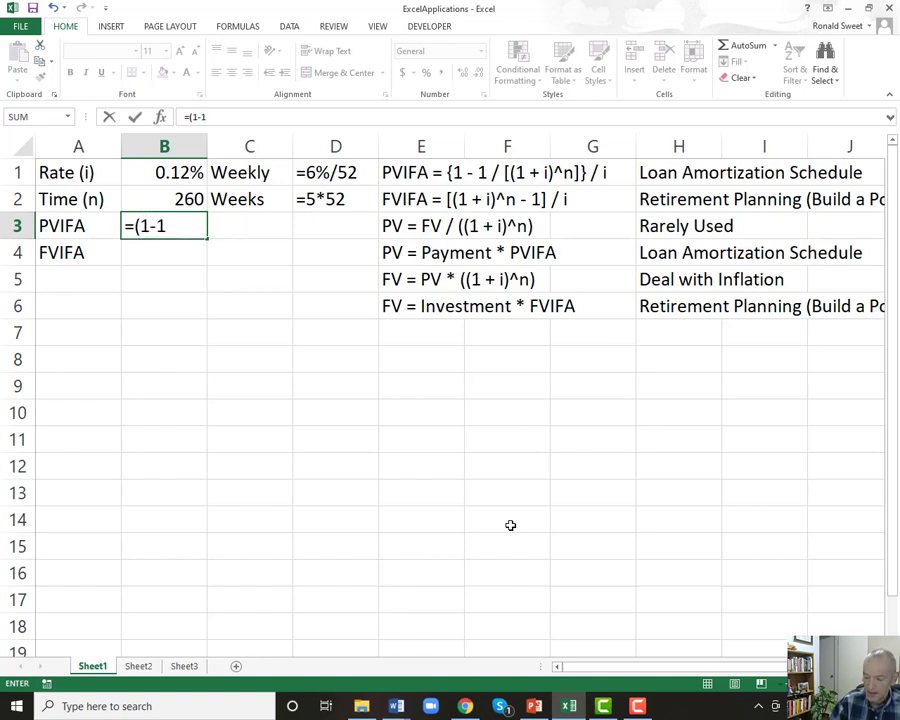
text(/()
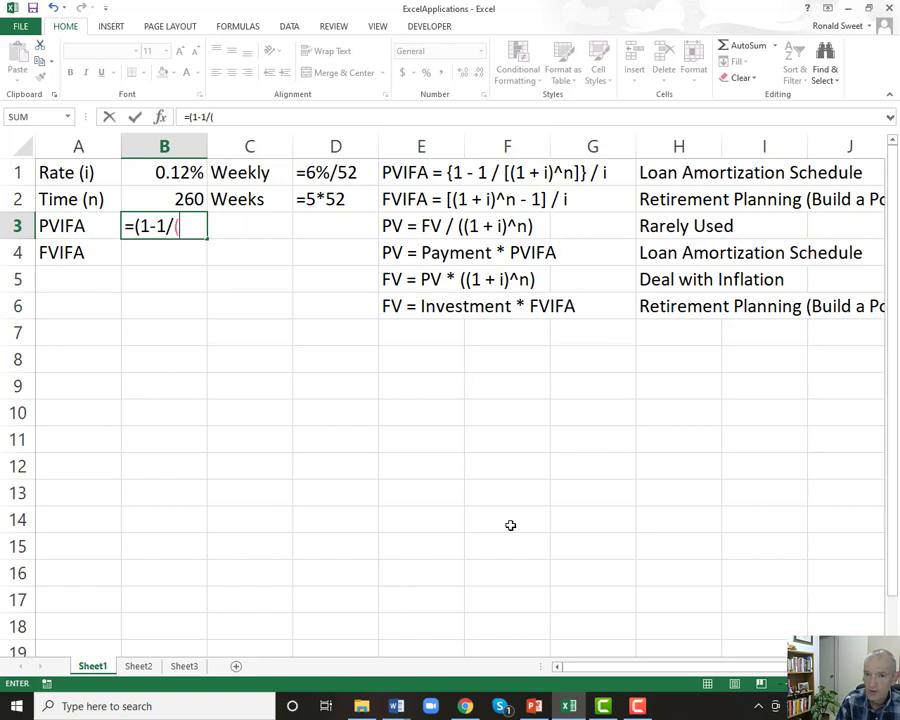
text((1)
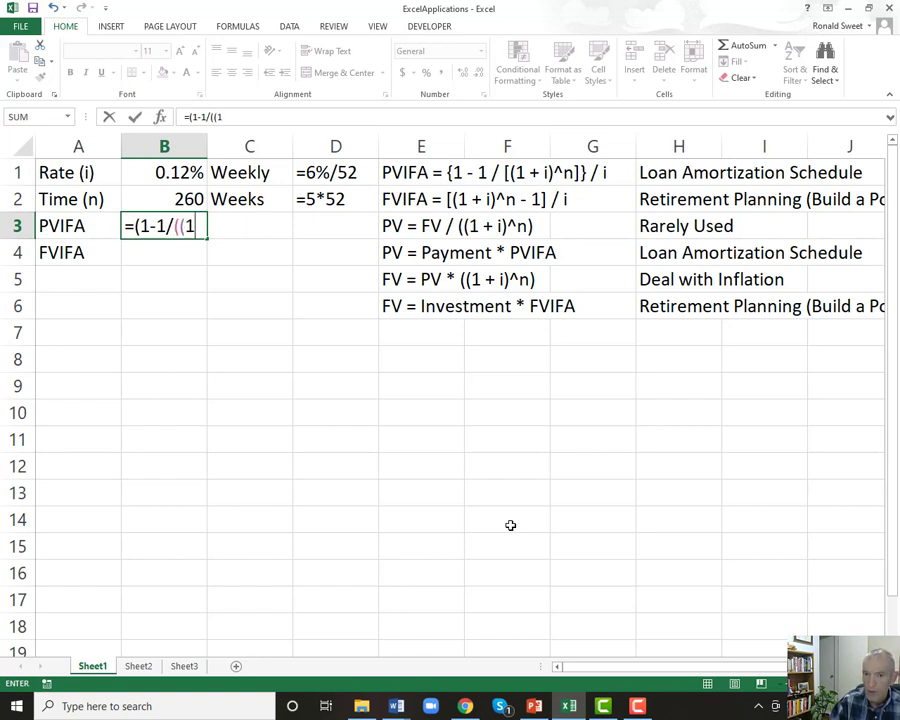
text(+)
click(176, 172)
text()^)
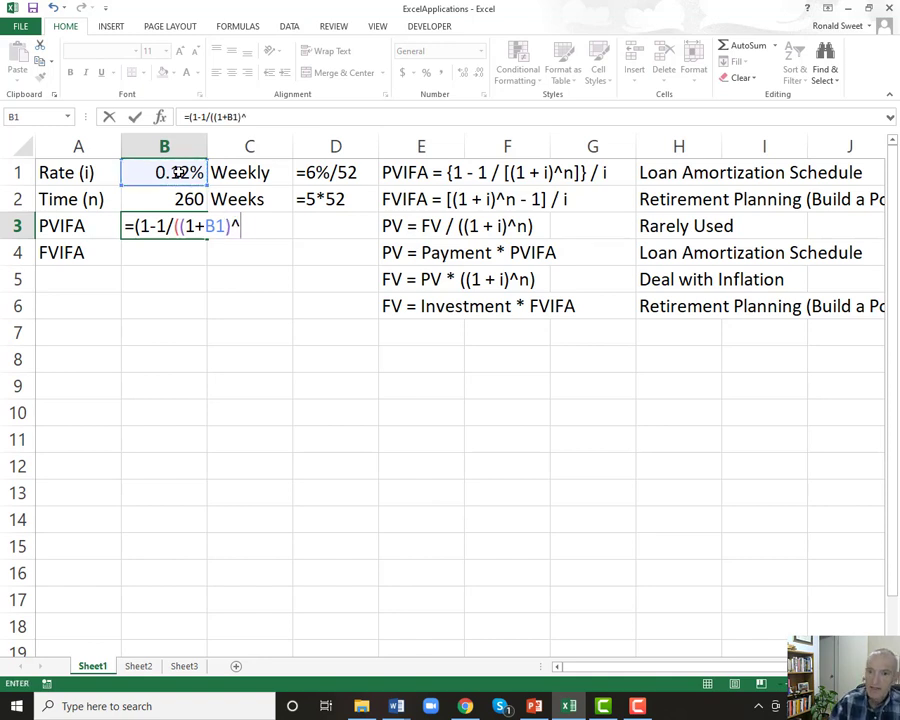
click(147, 190)
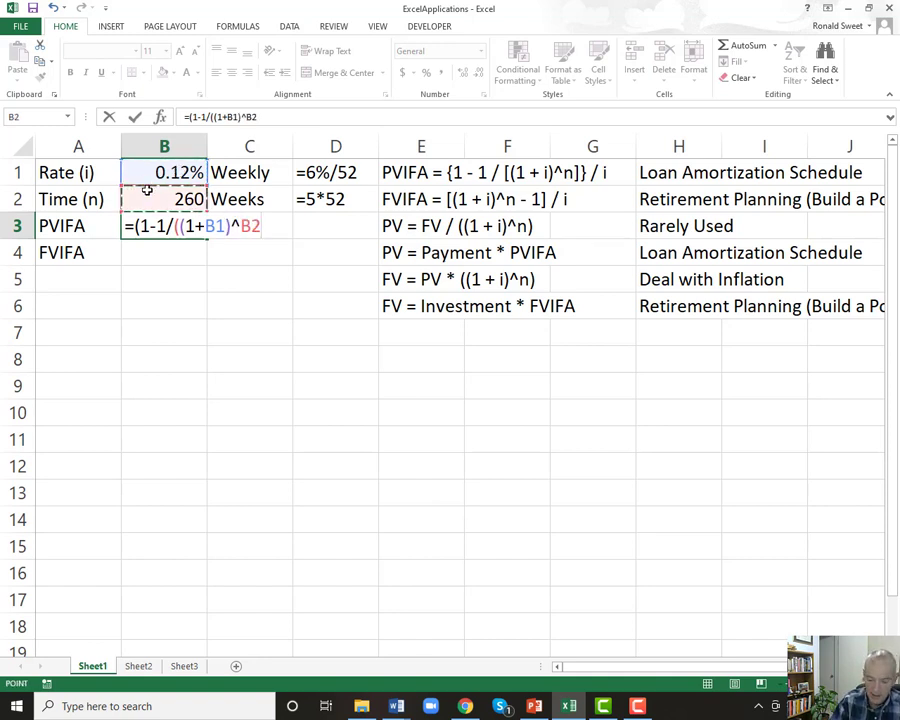
text()))
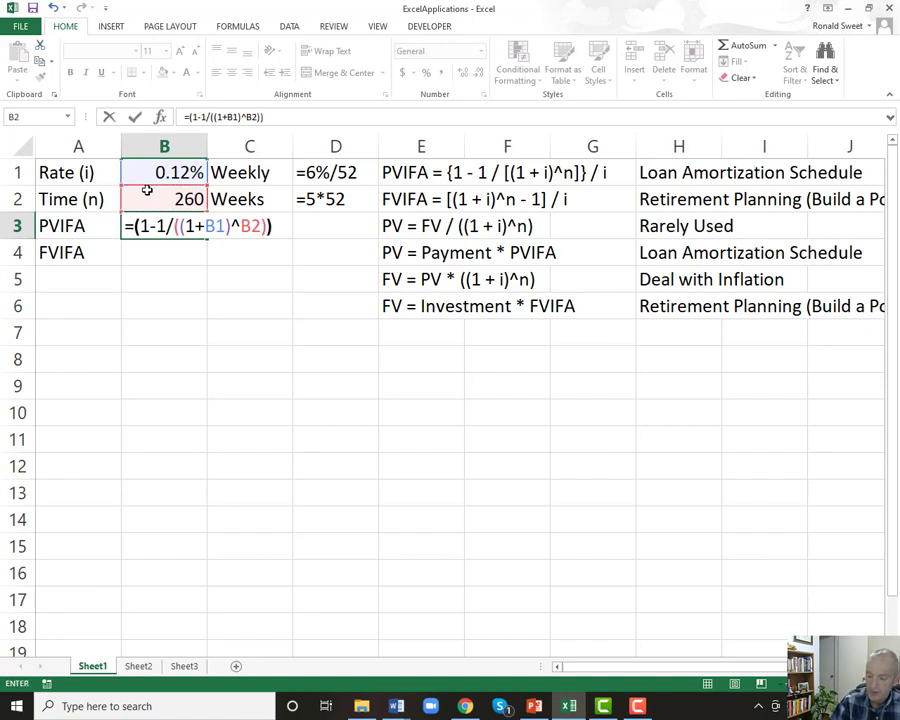
text(/)
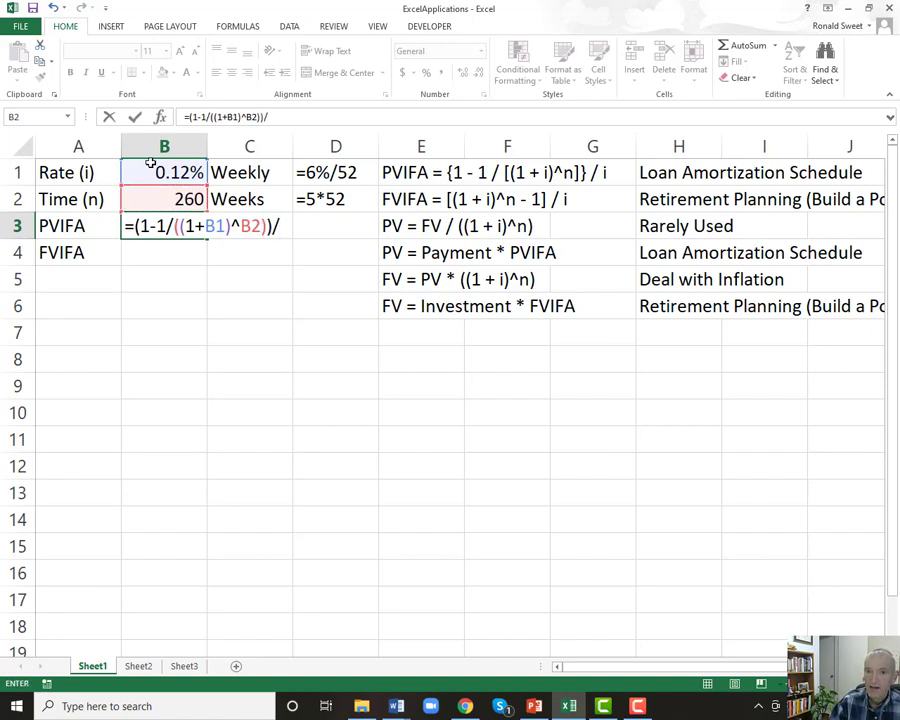
click(148, 168)
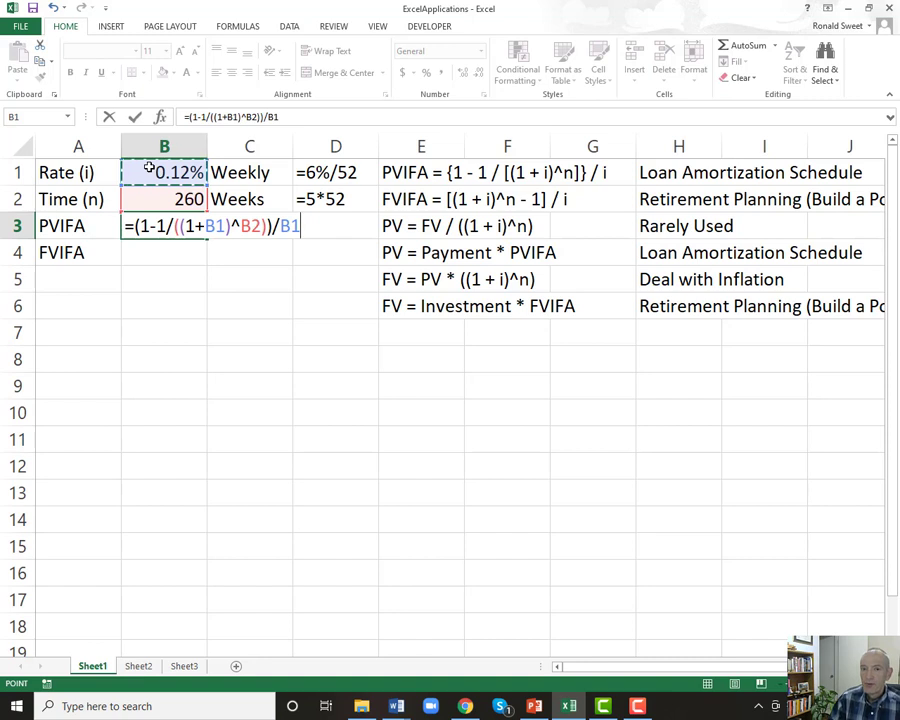
key(Return)
- Format the PVIFA value in B3 with the comma number style and four decimal places
key(Up)
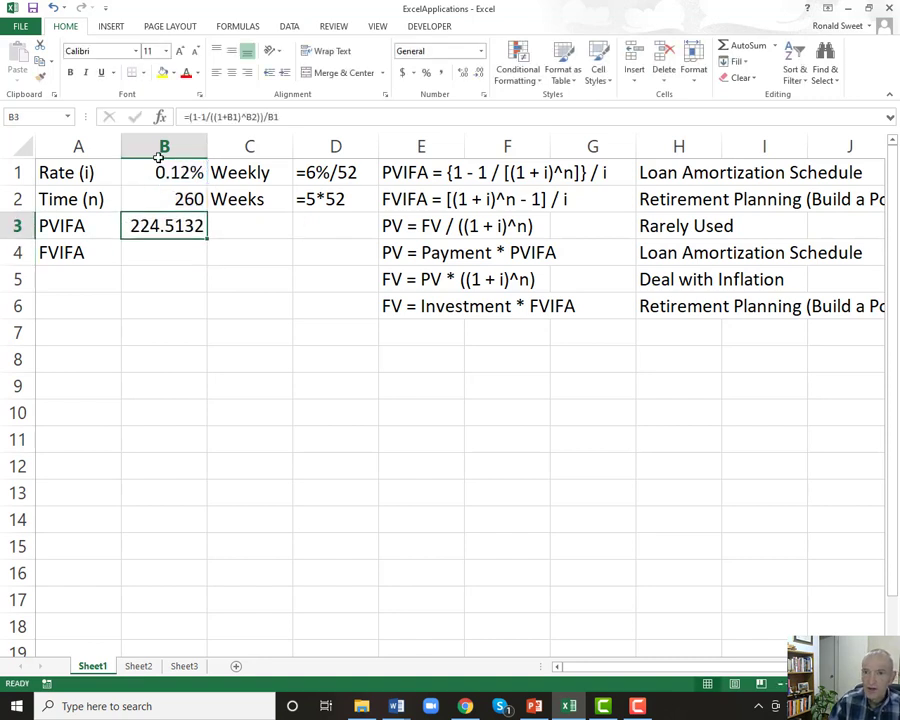
click(440, 75)
click(462, 73)
click(462, 73)
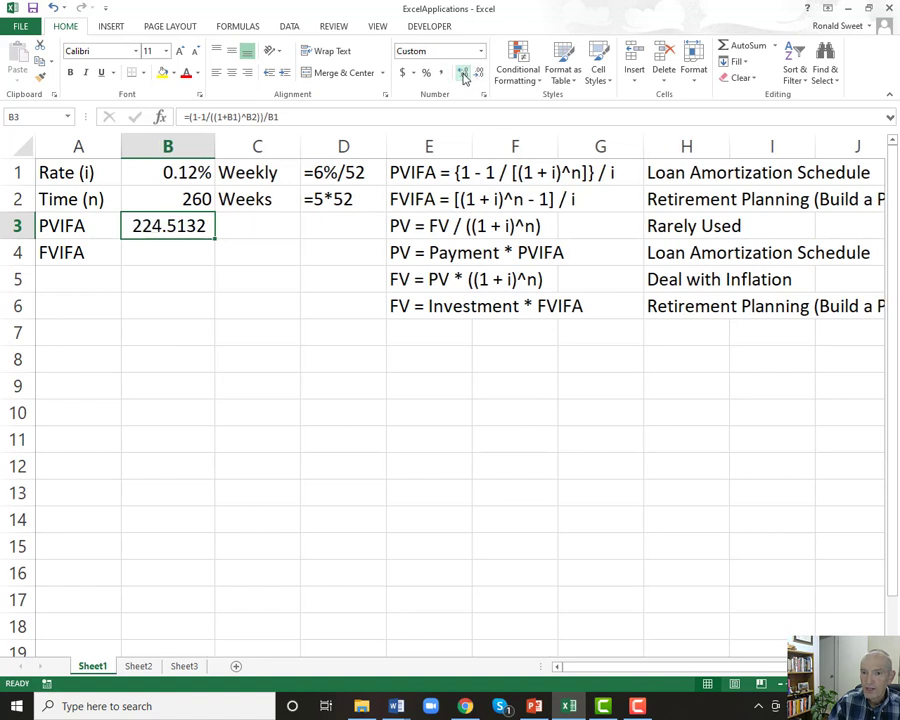
click(179, 200)
click(146, 219)
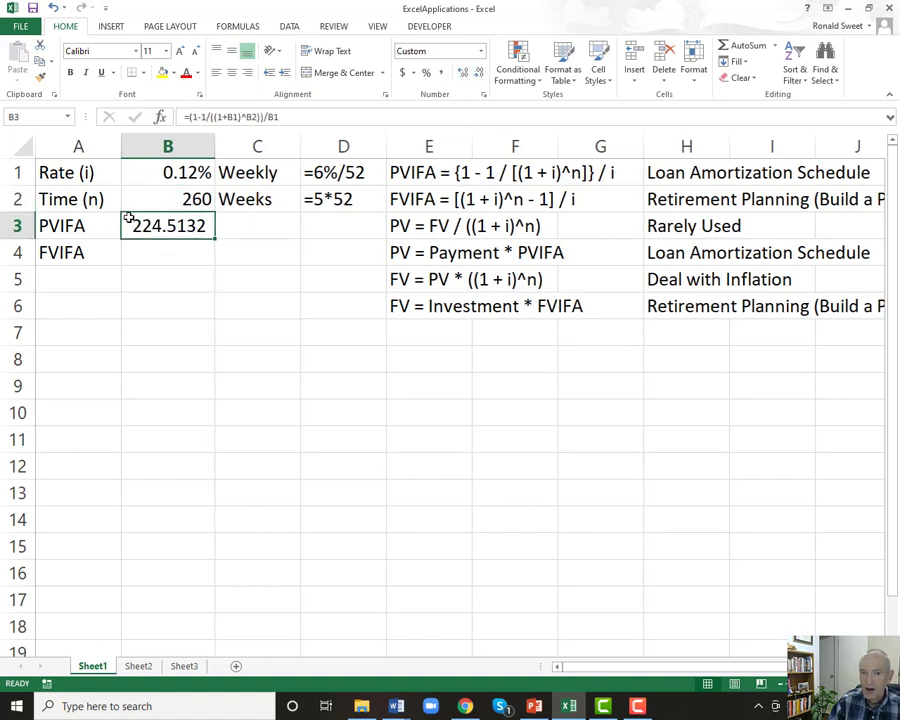
drag(94, 224, 194, 224)
click(140, 224)
drag(62, 225, 174, 226)
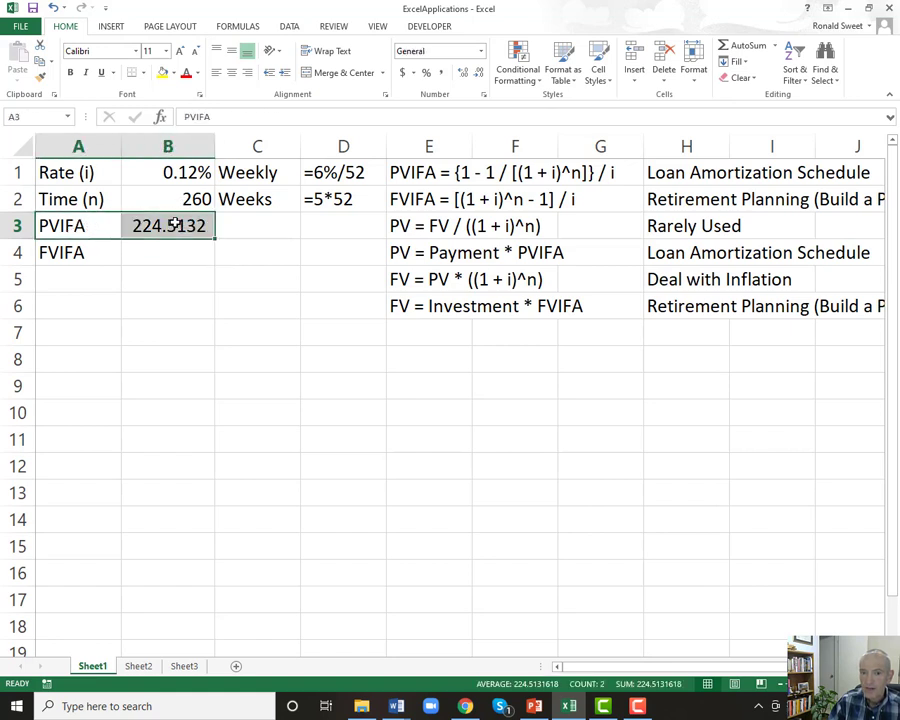
click(174, 226)
click(184, 196)
click(101, 204)
click(165, 201)
- Try a rate of 0% in B1 to test the PVIFA formula, and undo the entry
click(176, 172)
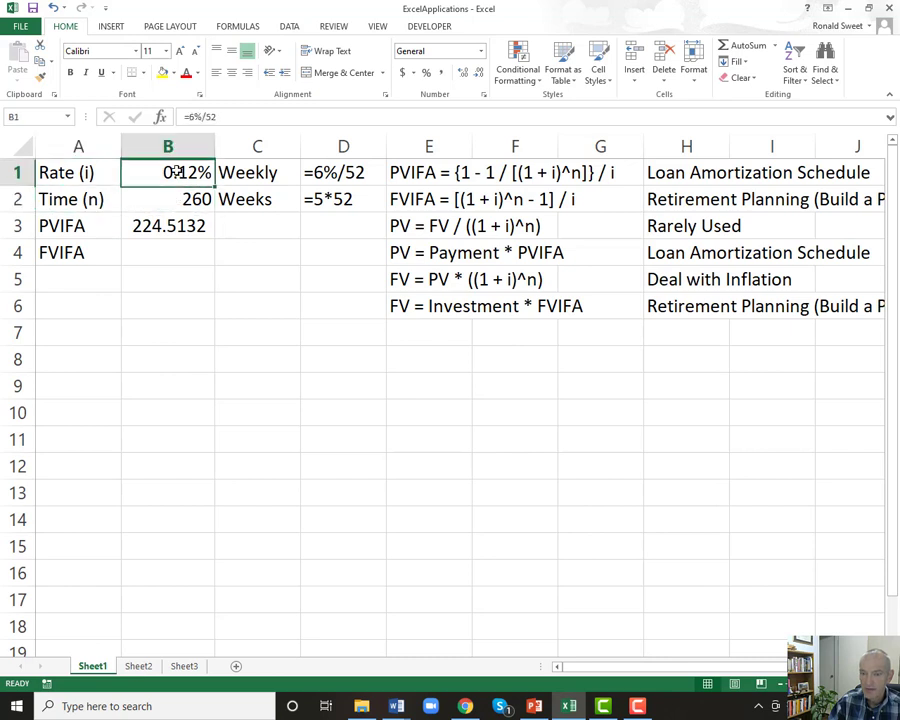
text(0)
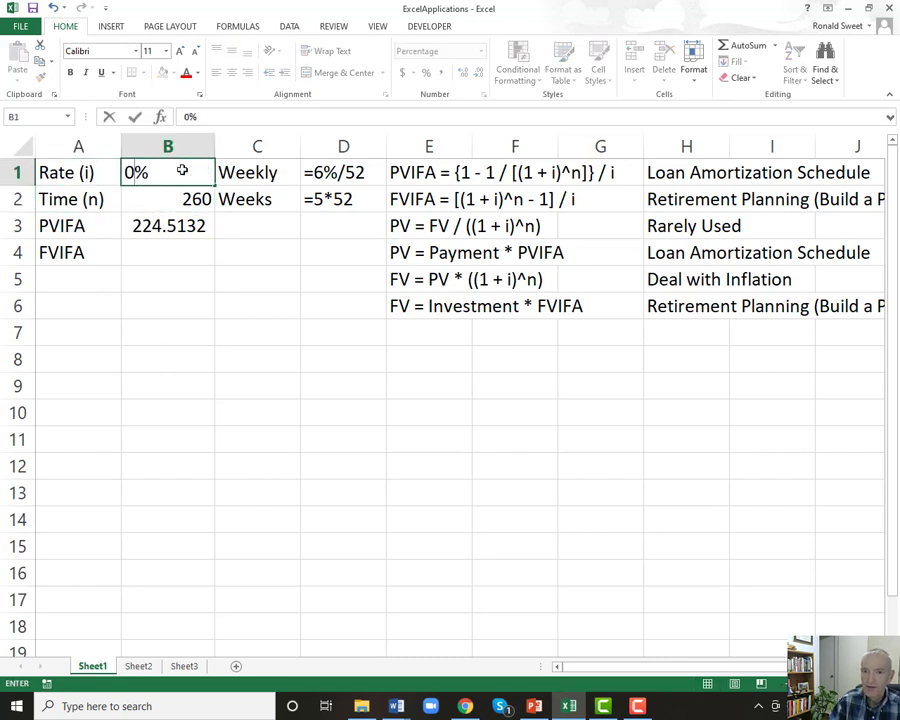
key(Return)
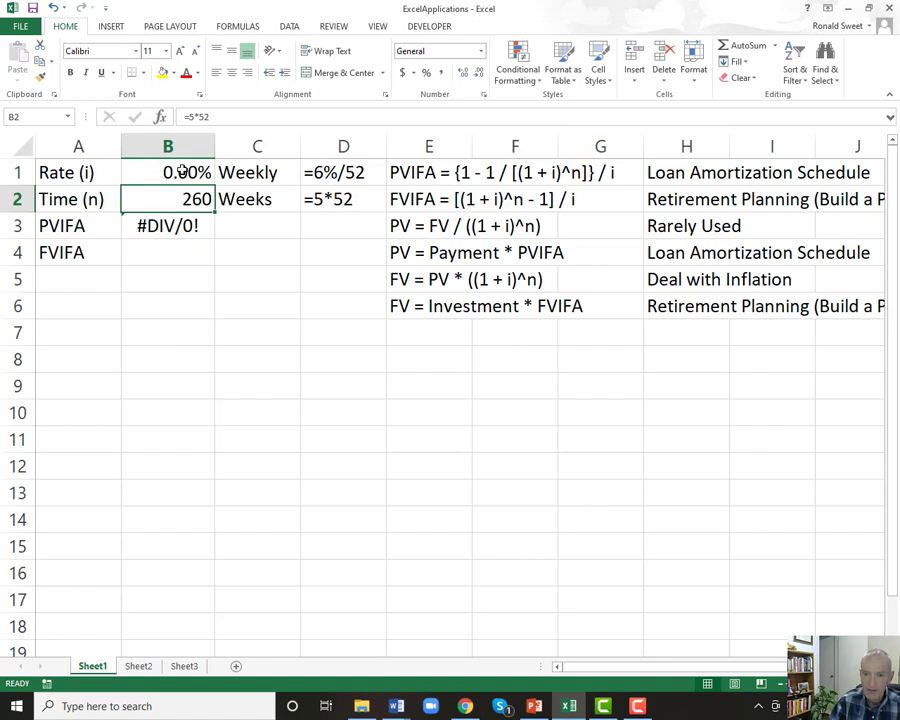
key(ctrl+z)
key(Down)
key(Left)
key(Right)
key(Left)
key(Right)
key(Right)
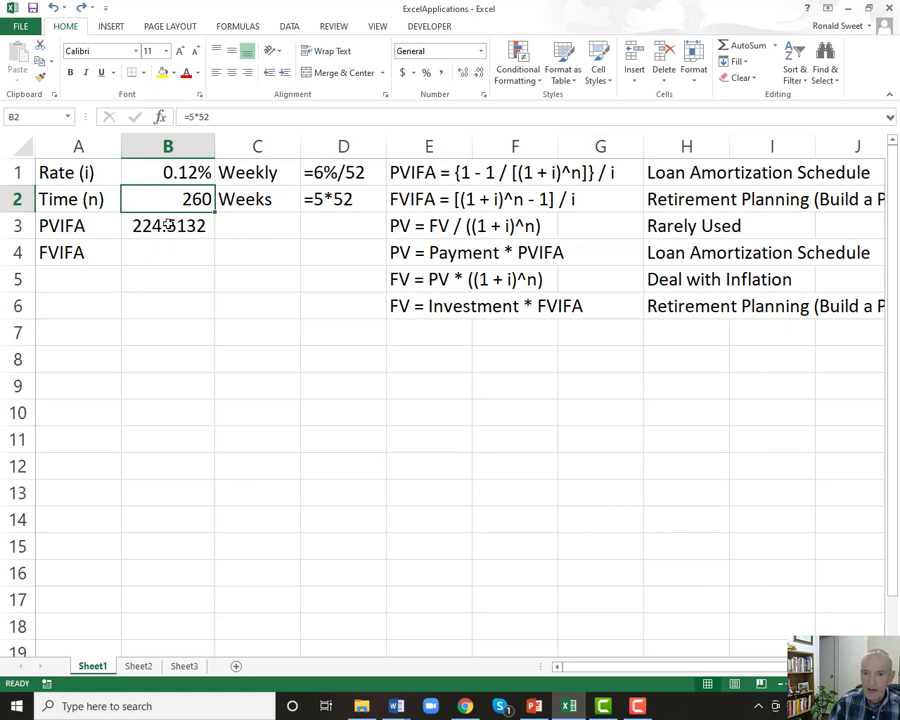
- Turn the PVIFA formula in B3 into text with a leading apostrophe and copy it to D3 as a note
click(168, 226)
double_click(168, 226)
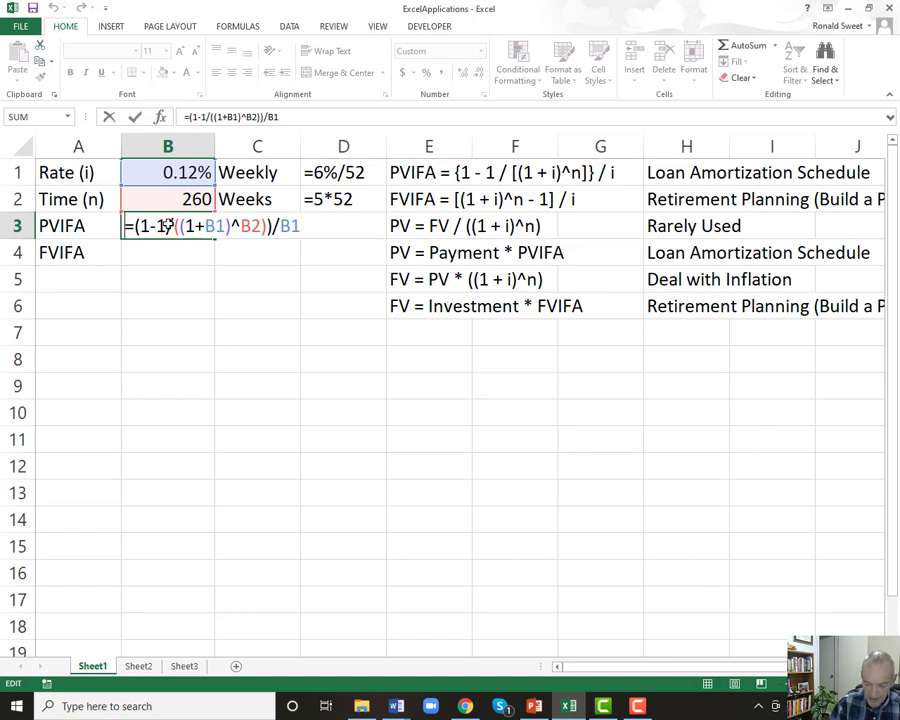
key(Home)
text(')
key(Return)
click(170, 226)
key(ctrl+c)
key(Right)
key(Right)
key(ctrl+v)
- Make the PVIFA formula in B3 live again by removing its leading apostrophe
double_click(168, 226)
key(Home)
key(Delete)
key(ctrl+Return)
- Widen column D just enough to fit the PVIFA formula note in D3
drag(386, 146, 546, 168)
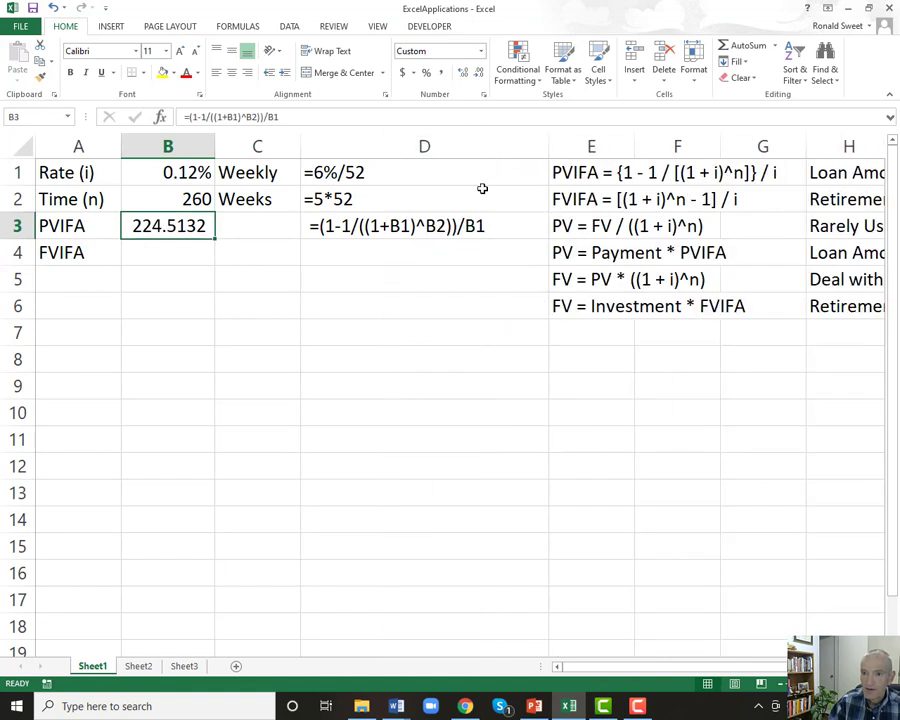
click(366, 225)
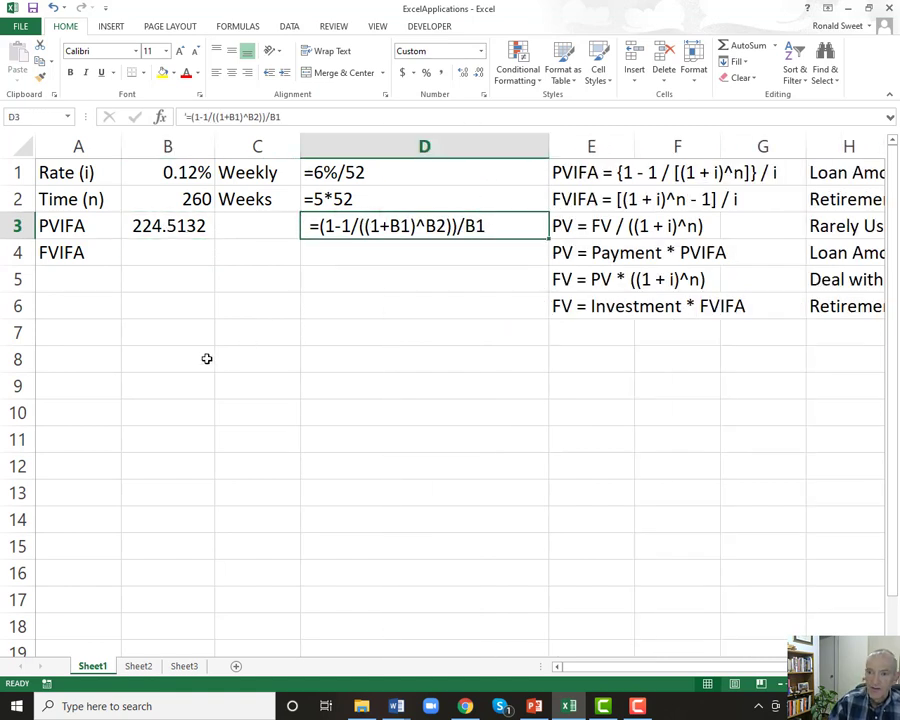
drag(551, 146, 500, 150)
- Widen column C so that the B3 formula, when opened for editing, does not cover the note in D3
click(140, 226)
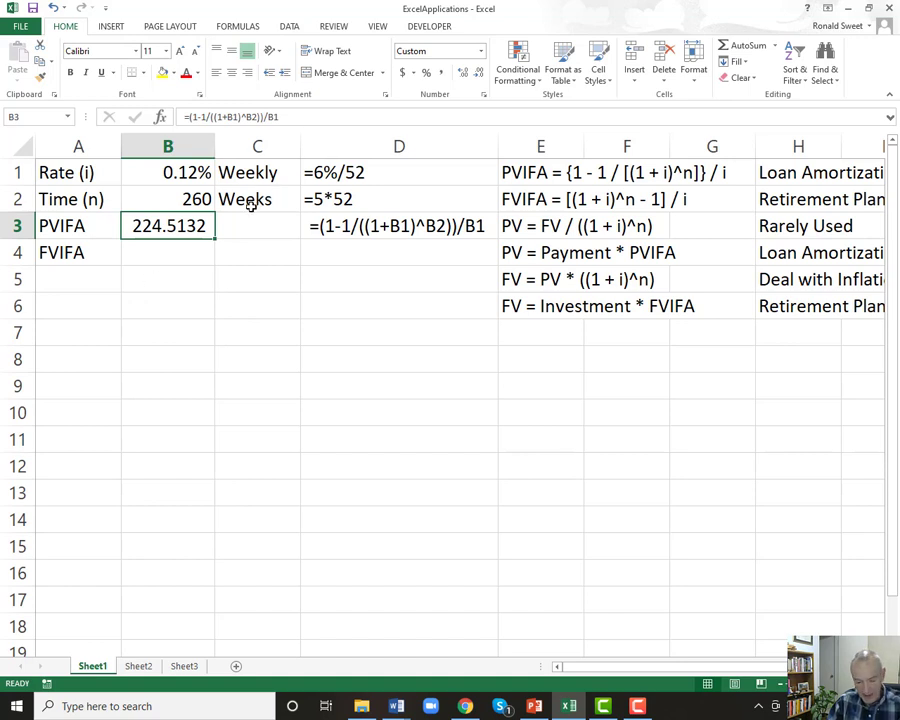
key(F2)
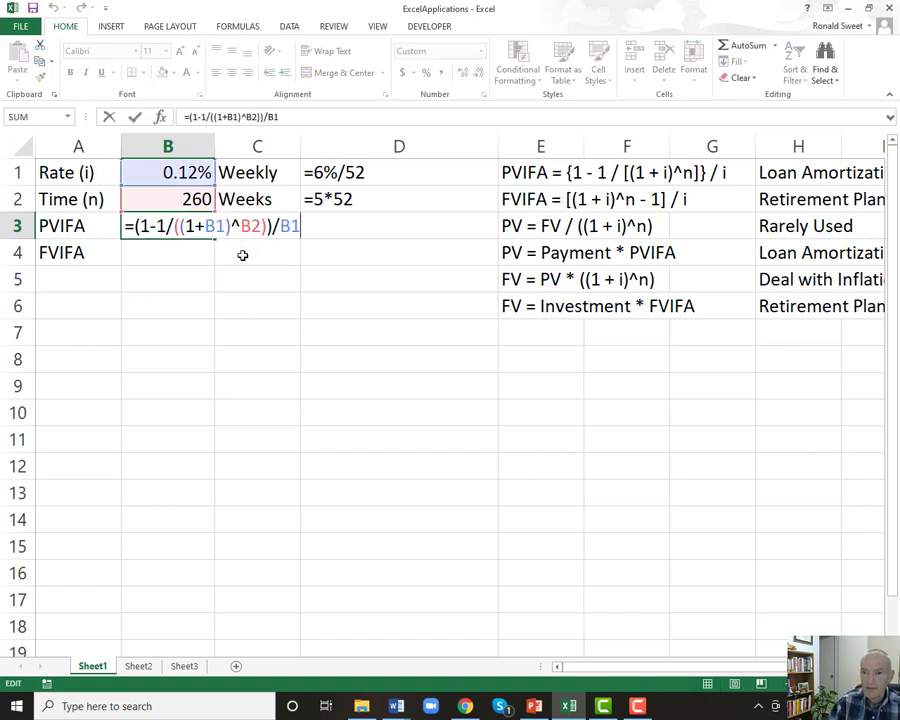
key(ctrl+Return)
drag(301, 144, 343, 142)
key(F2)
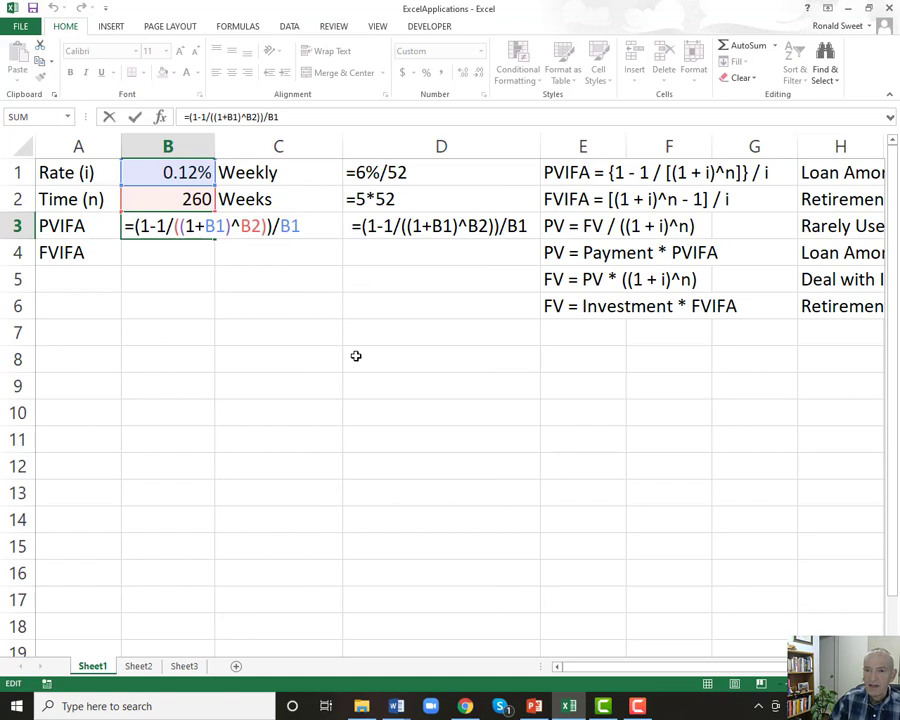
key(Return)
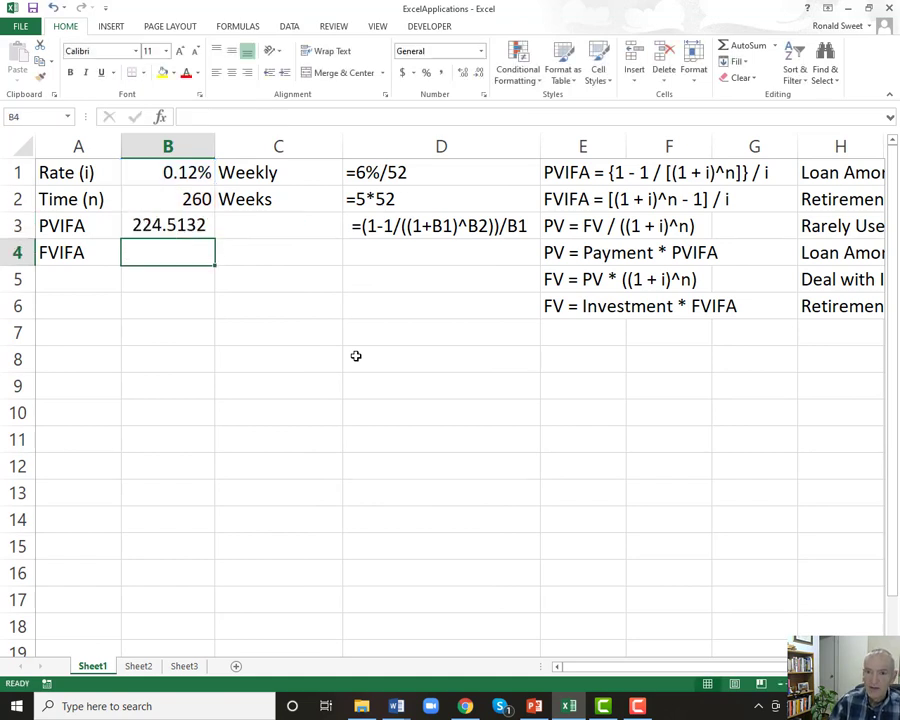
- Enter the FVIFA formula =((1+B1)^B2-1)/B1 in B4, following the reference formula in E2
key(Up)
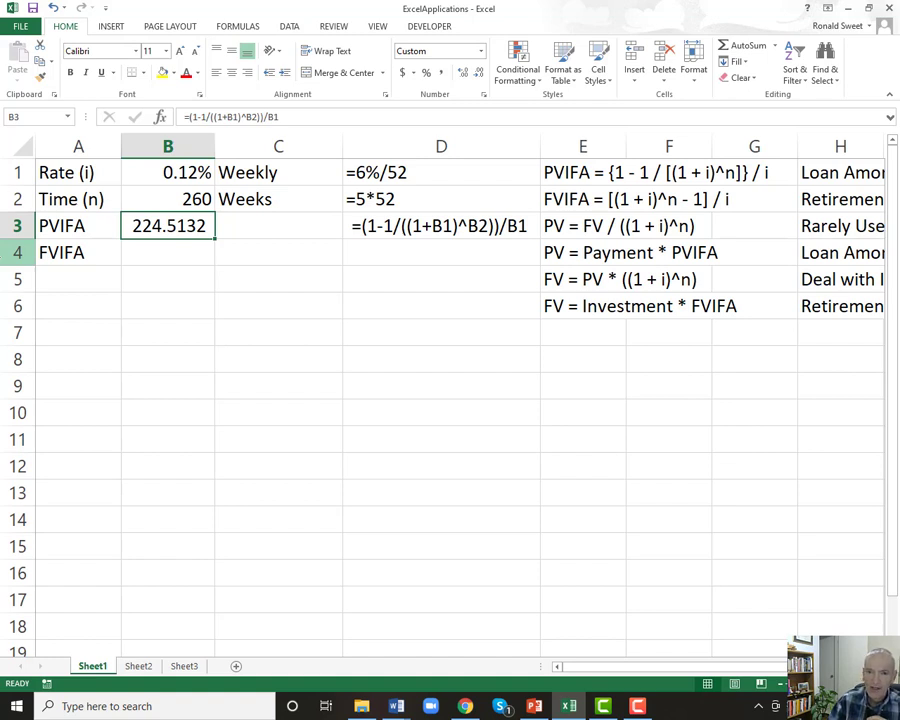
click(157, 254)
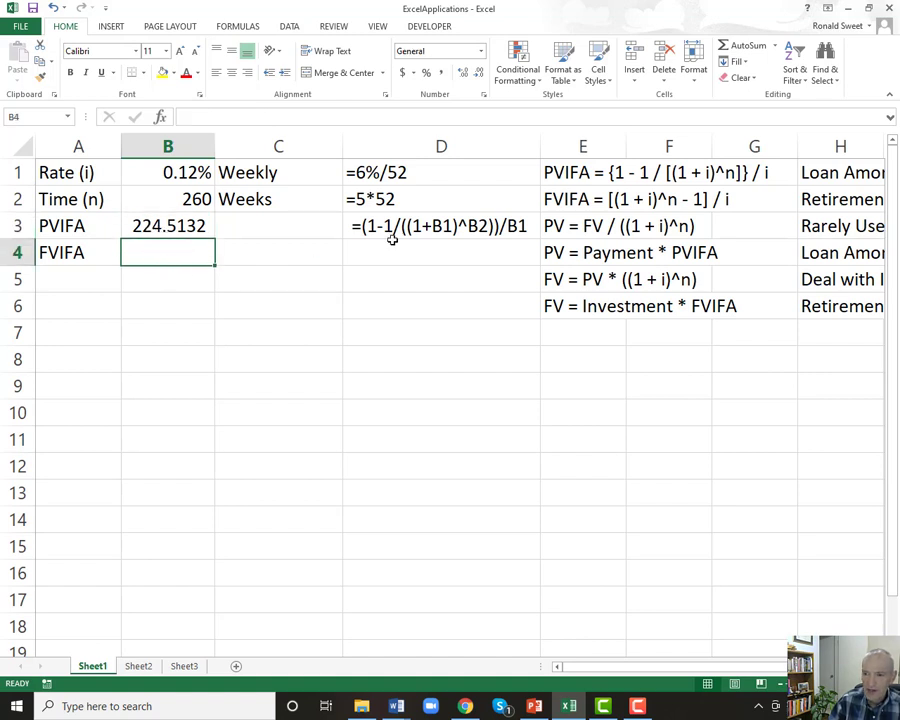
click(558, 199)
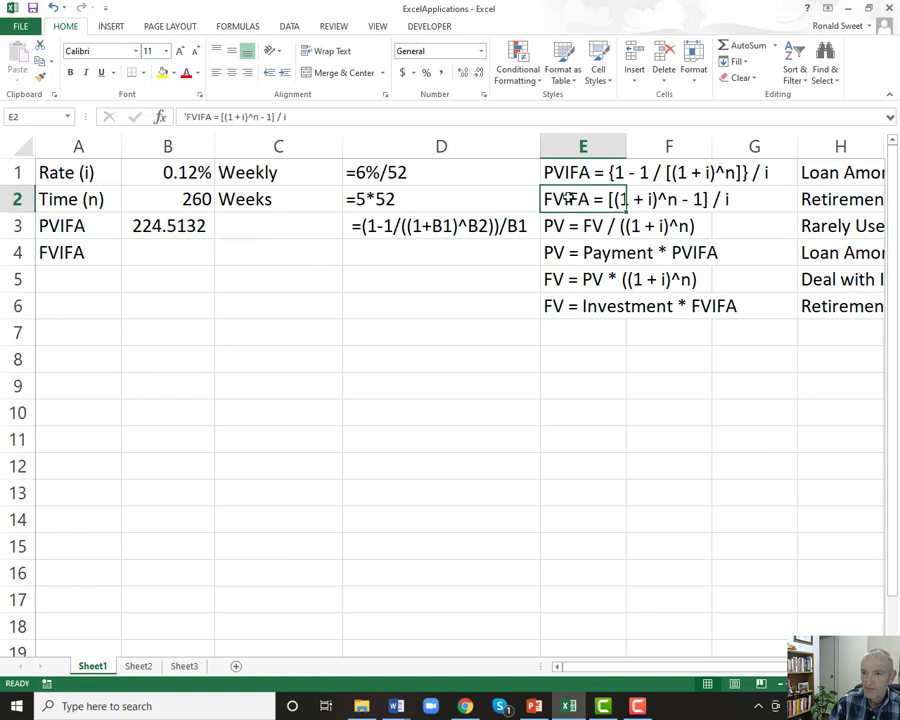
drag(588, 198, 747, 197)
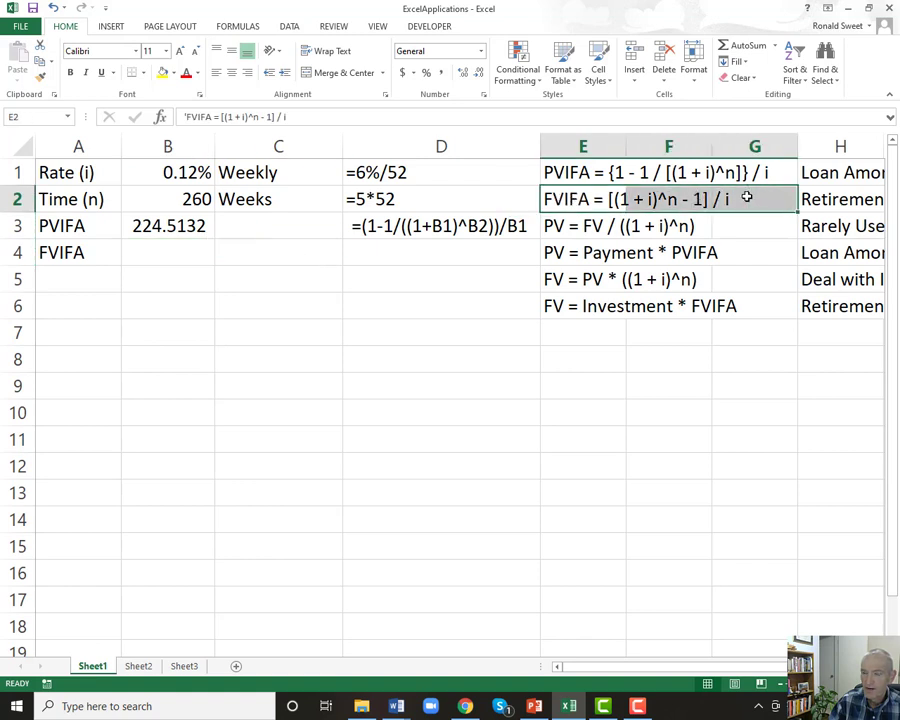
click(138, 248)
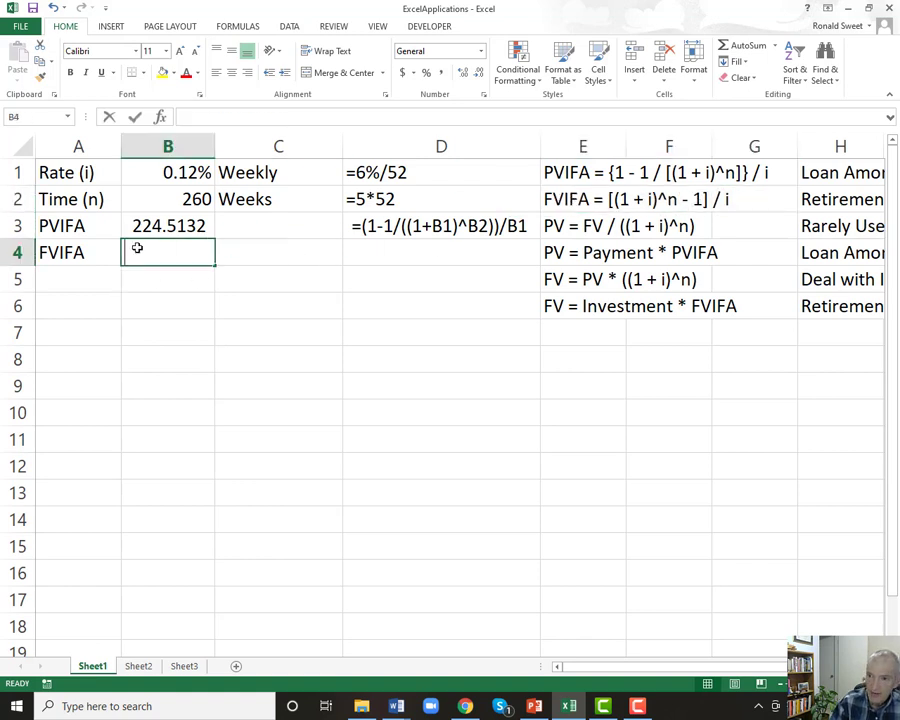
text(=()
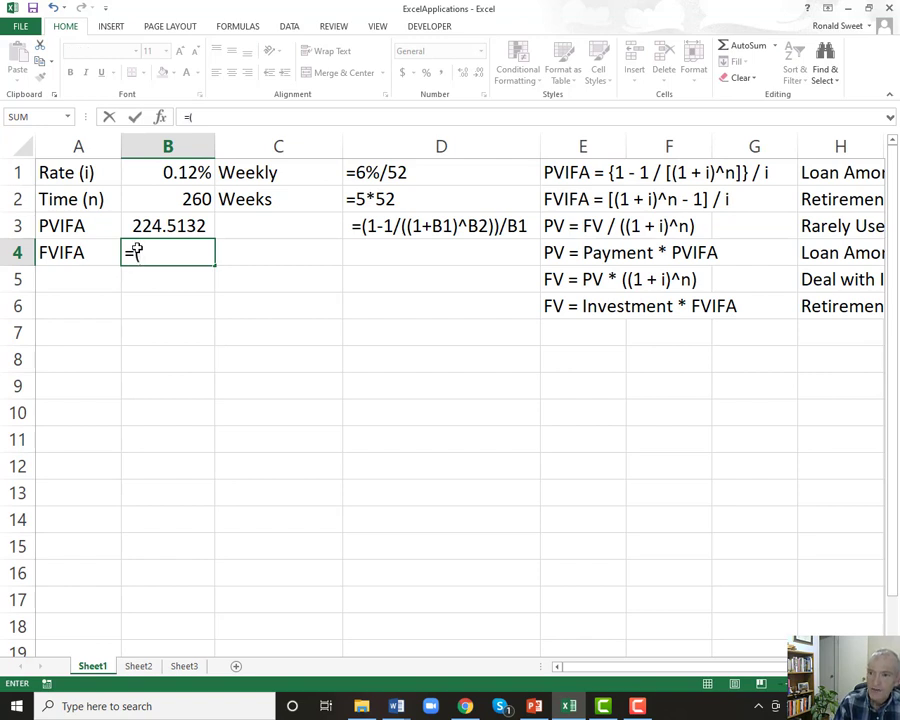
text(()
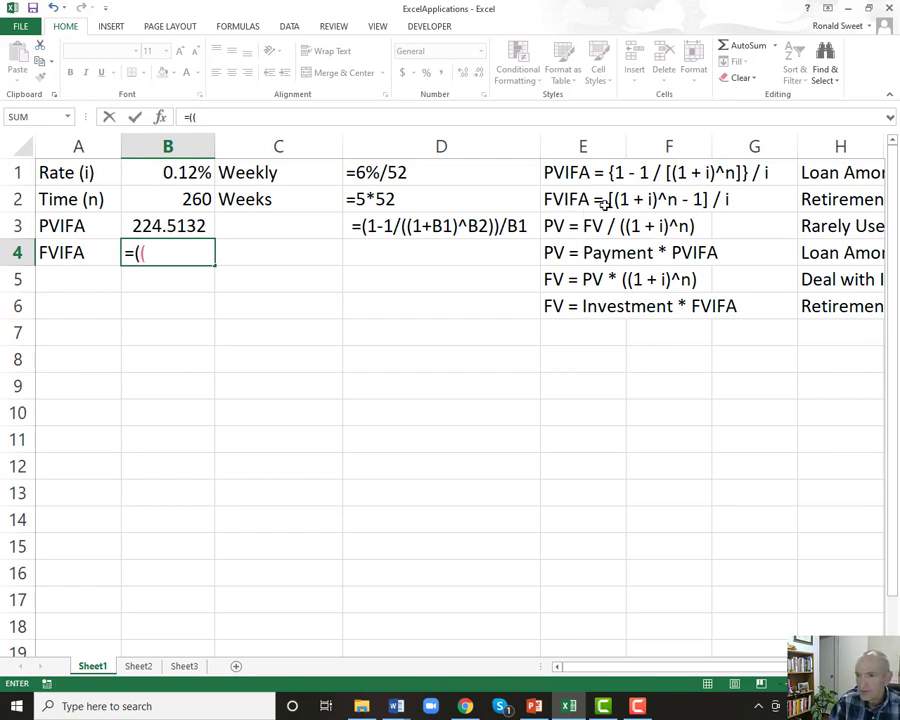
text(1+)
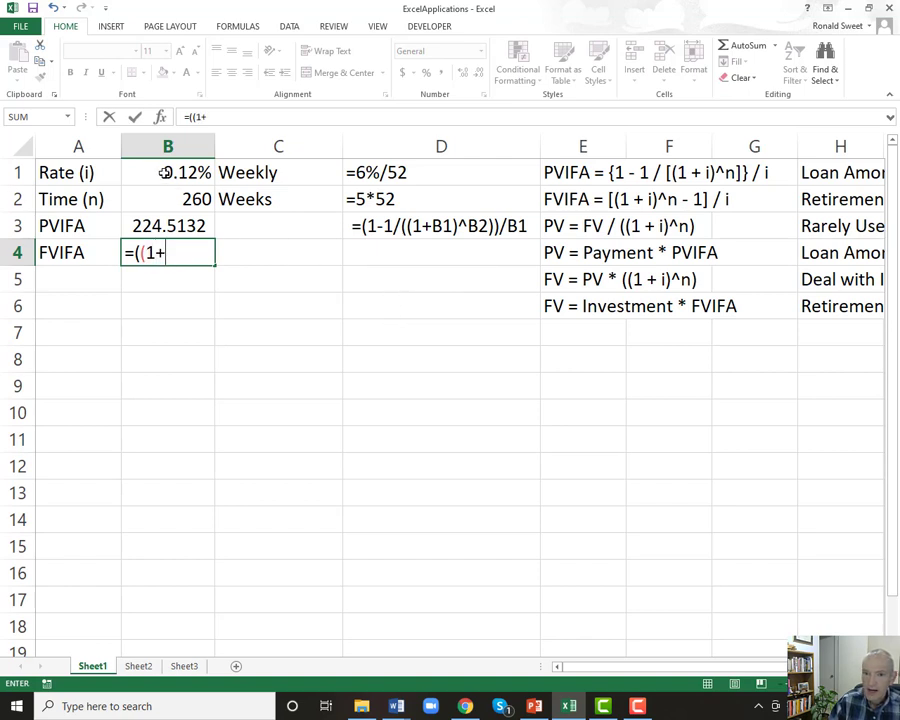
click(158, 172)
text()^)
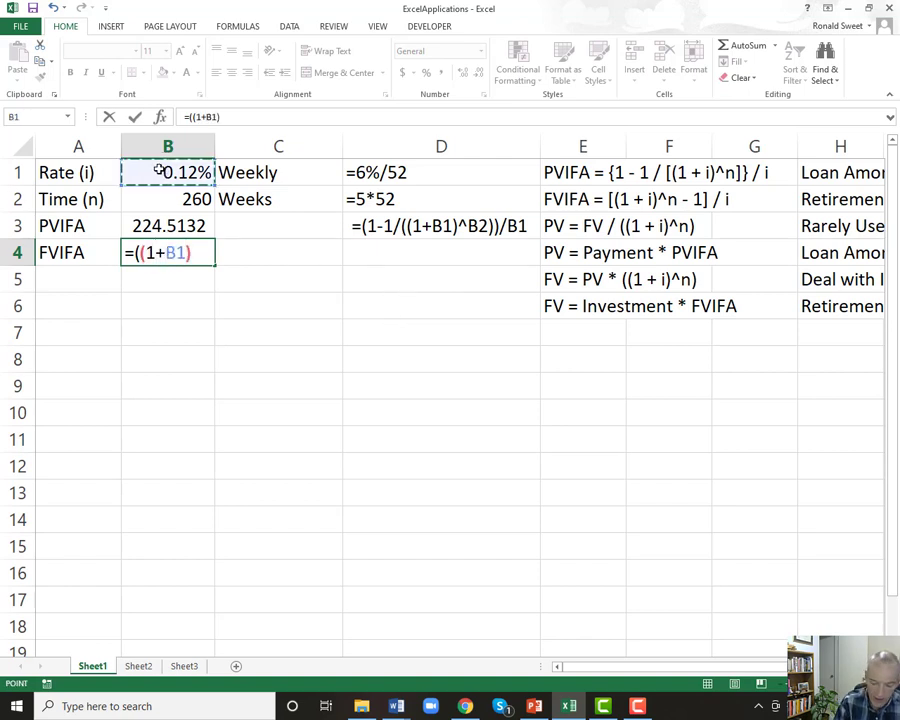
click(153, 199)
text(-1))
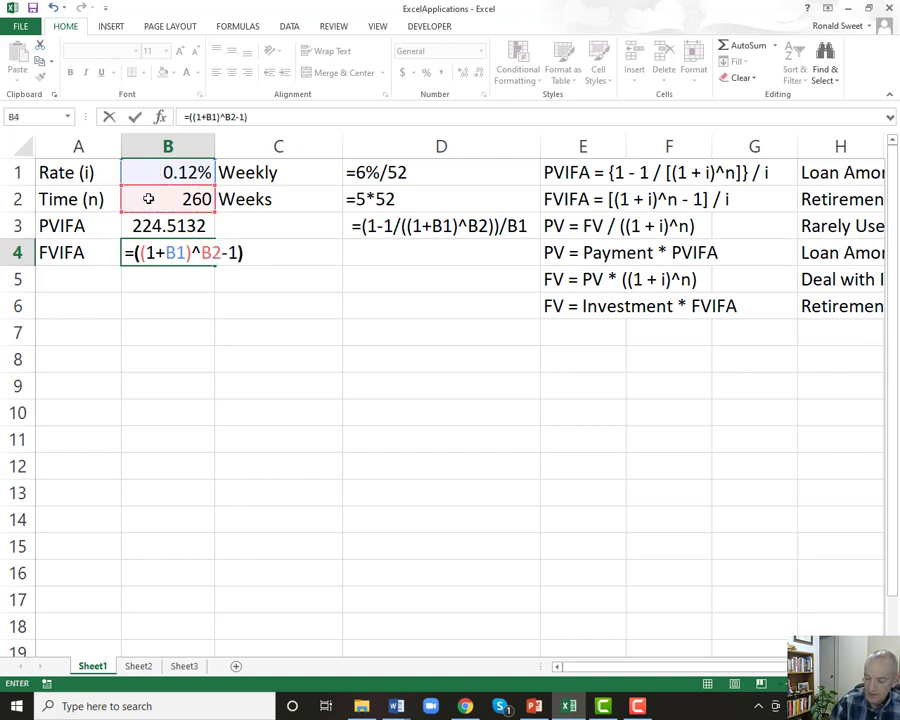
text(/)
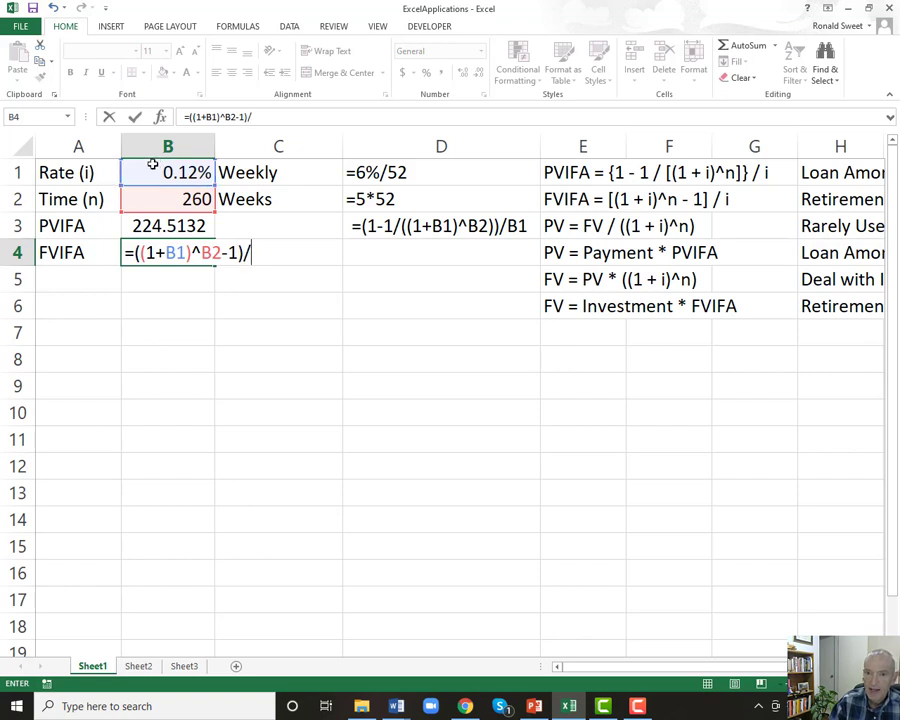
click(152, 170)
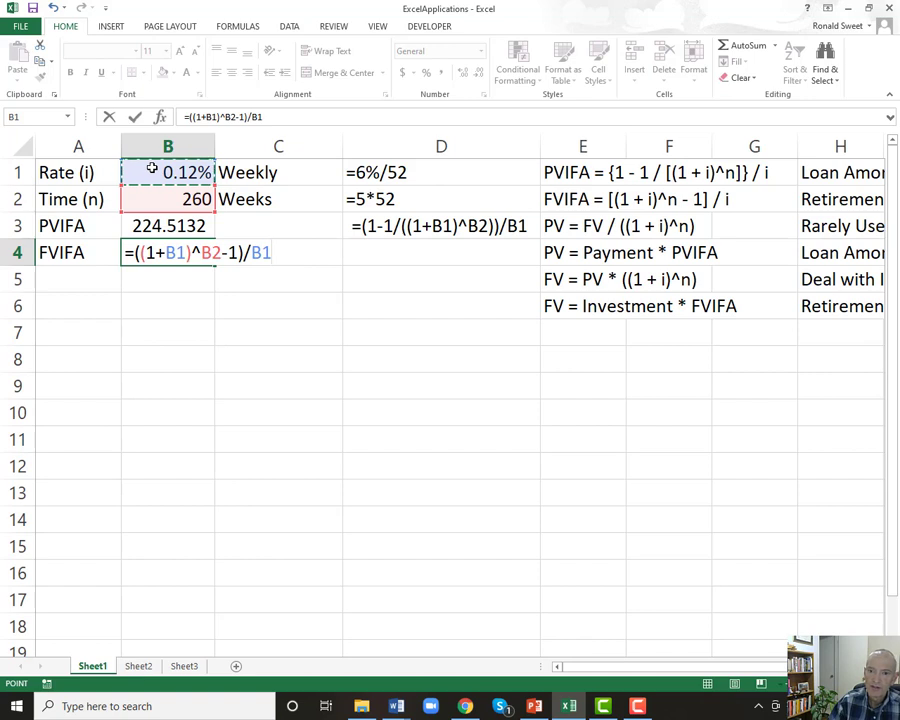
key(Return)
- Format the FVIFA result in B4 in comma style with four decimal places
key(Up)
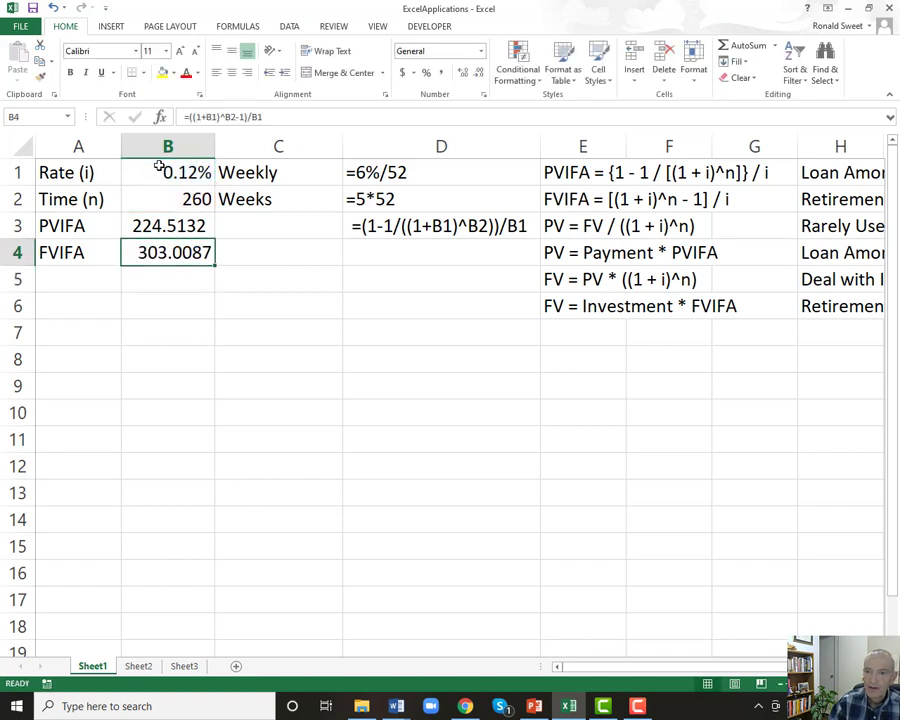
click(441, 73)
click(462, 73)
click(462, 73)
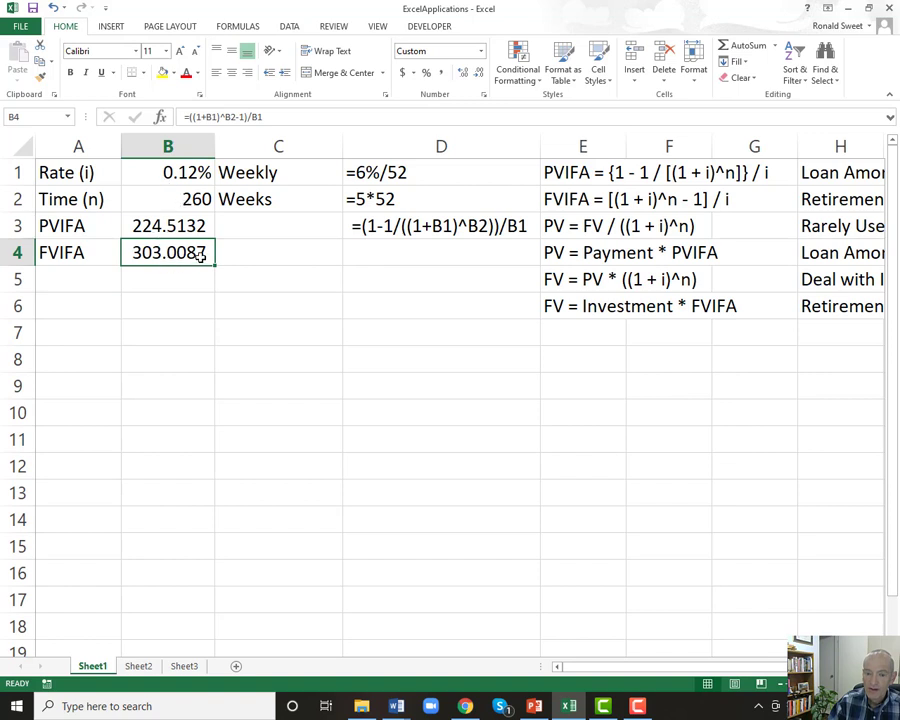
- Turn the FVIFA formula in B4 into text with a leading apostrophe and copy it to D4 as a note
key(F2)
key(Home)
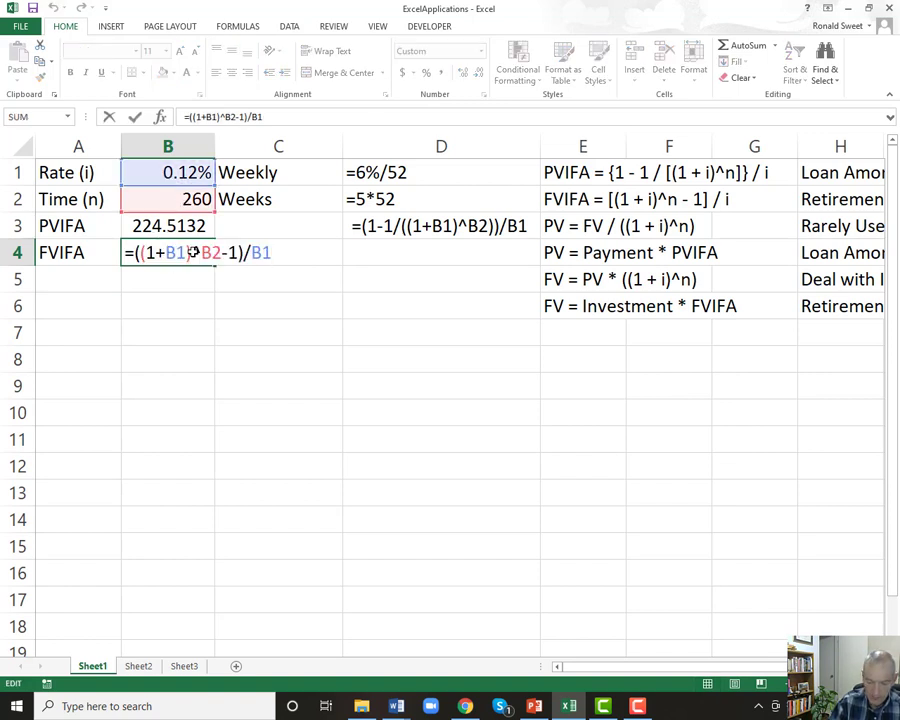
text(')
key(Return)
key(Up)
key(ctrl+c)
key(Right)
key(Right)
key(ctrl+v)
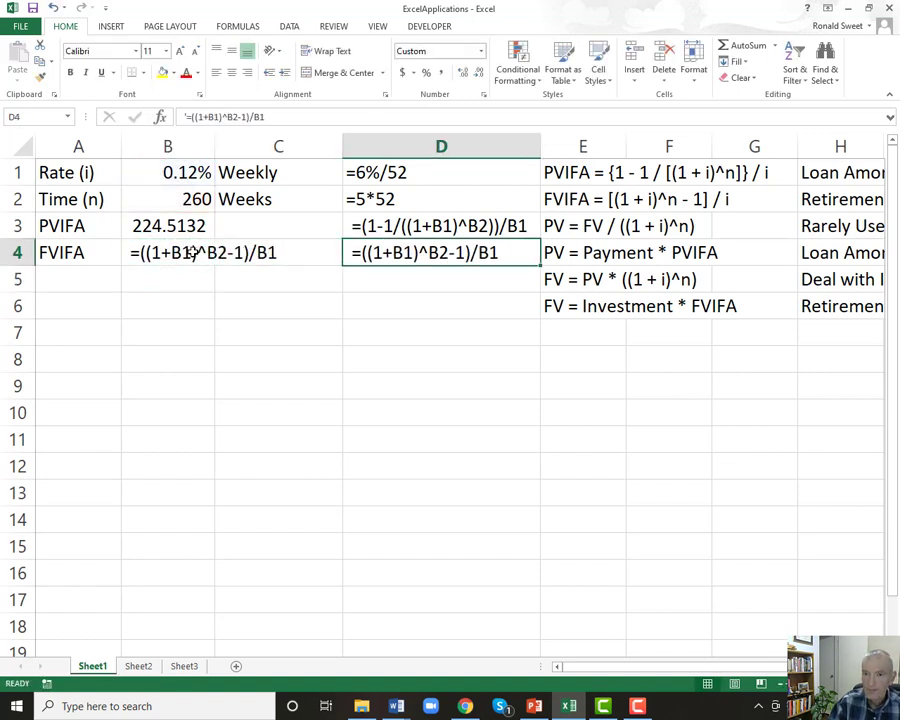
- Make the FVIFA formula in B4 live again by removing its leading apostrophe
key(Left)
key(Left)
key(F2)
key(Home)
key(Delete)
key(Return)
key(Up)
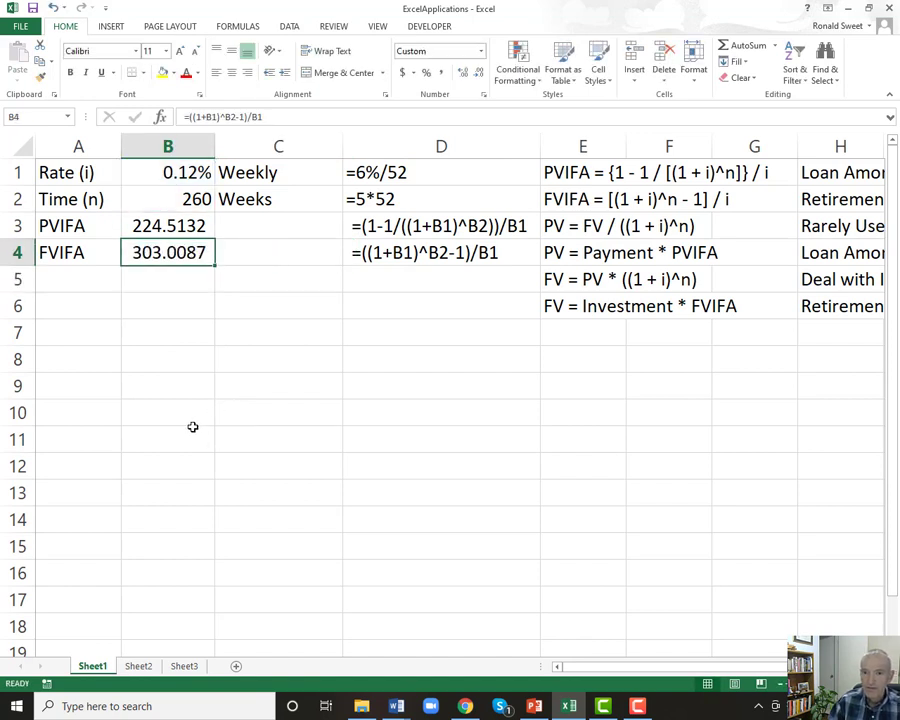
- Examine the FVIFA formula in B4 and its cell references against the reference formula in E2
key(F2)
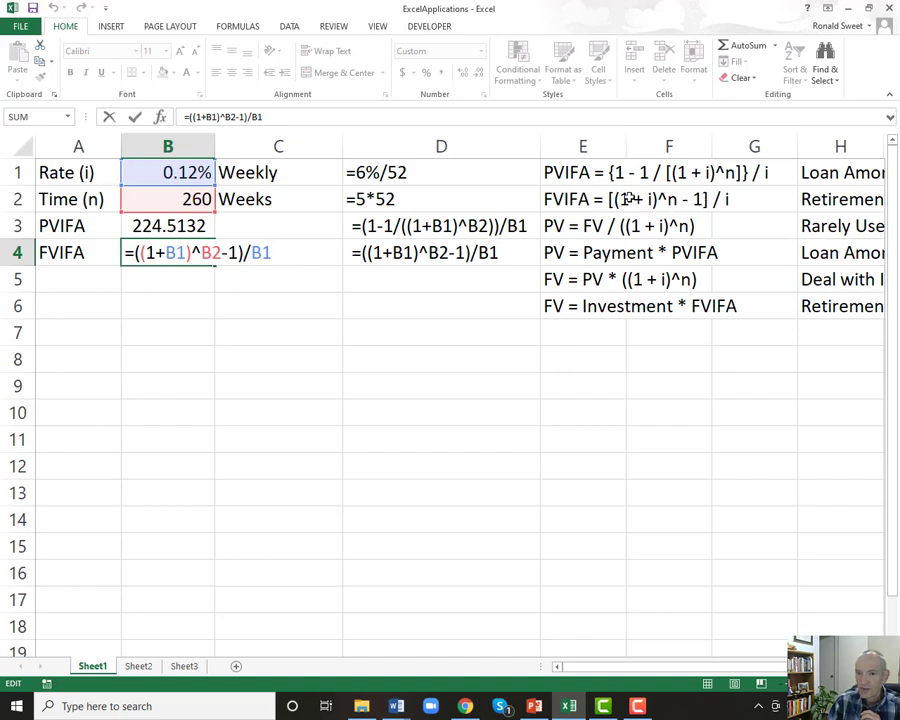
click(195, 252)
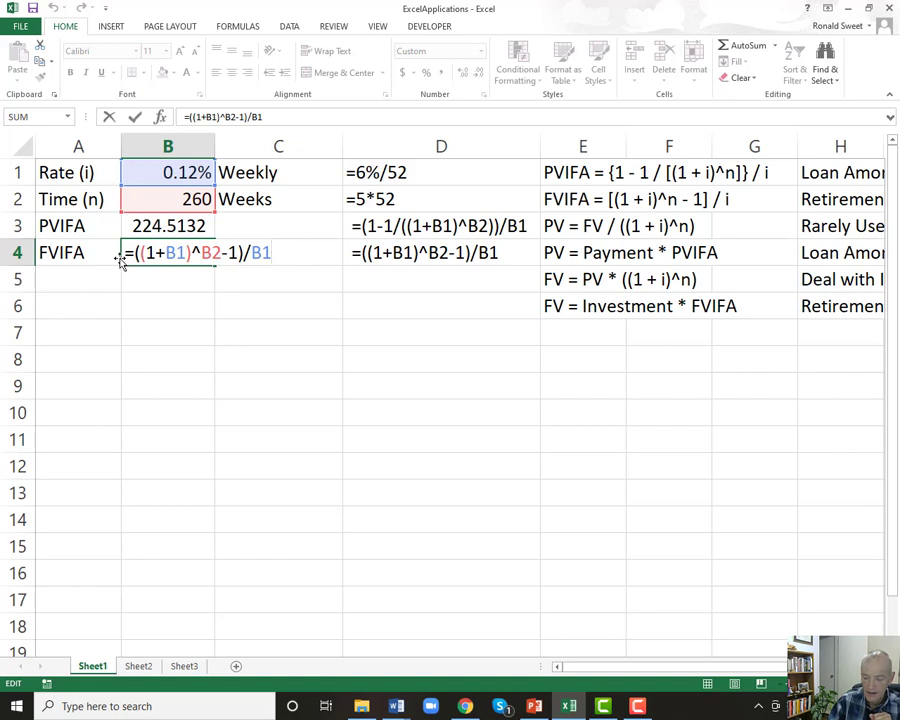
key(Return)
key(Up)
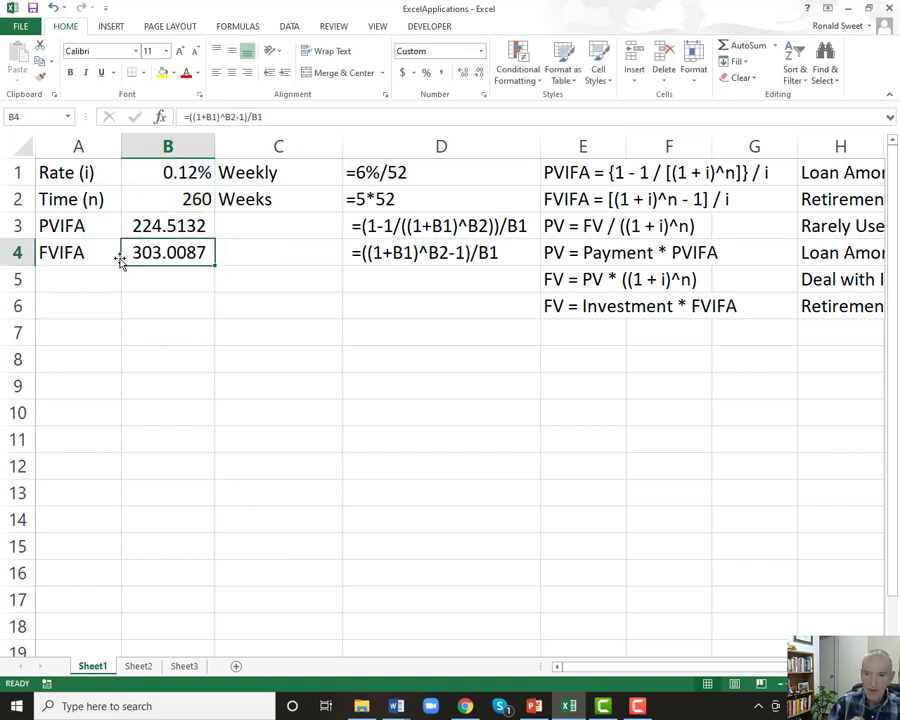
key(F2)
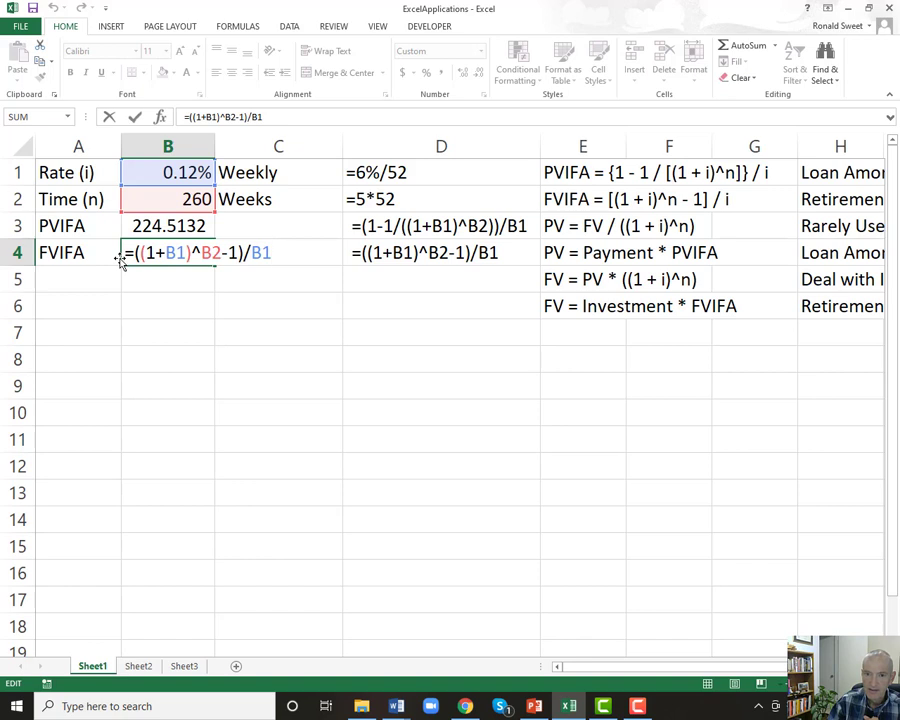
key(Home)
key(Return)
click(119, 261)
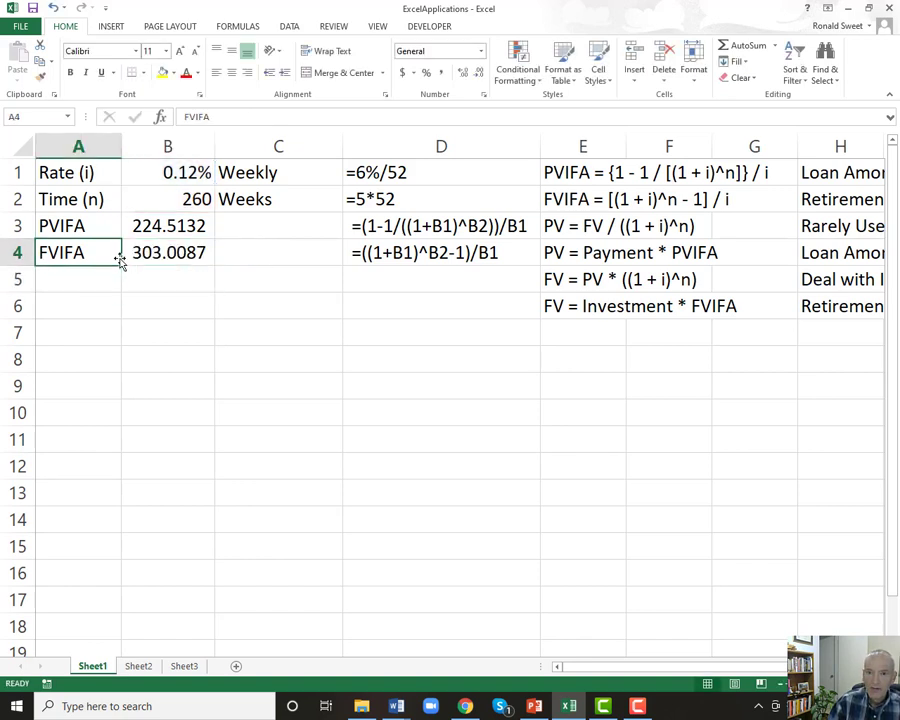
- Copy the rate, time, PVIFA and FVIFA block A1:C4 from Sheet1 and paste it at A10 on Sheet2
key(ctrl+Home)
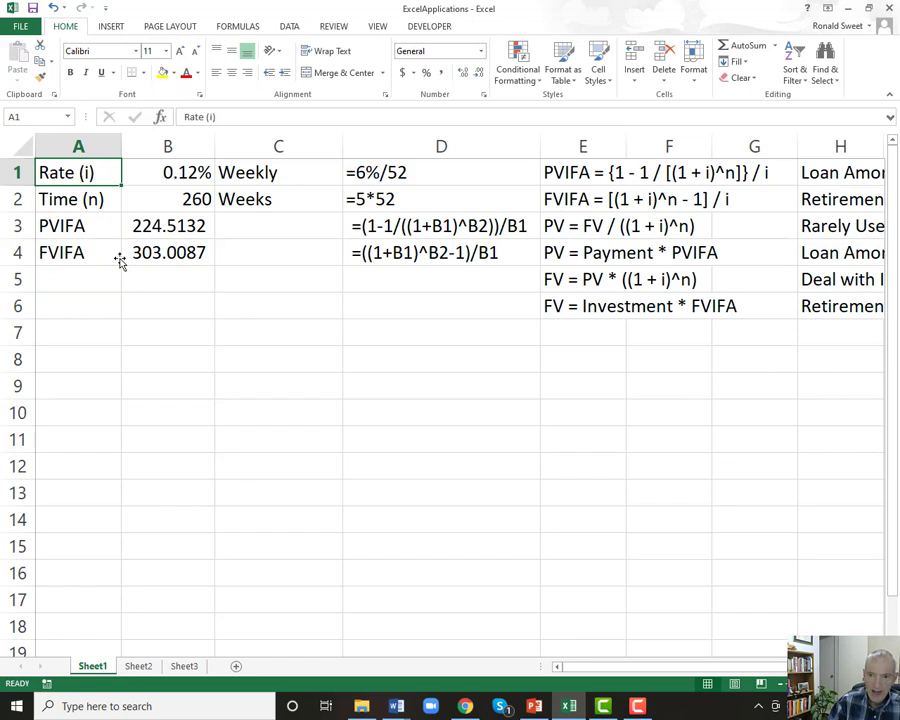
key(shift+Down)
key(shift+Down)
key(shift+Down)
key(shift+Right)
key(shift+Right)
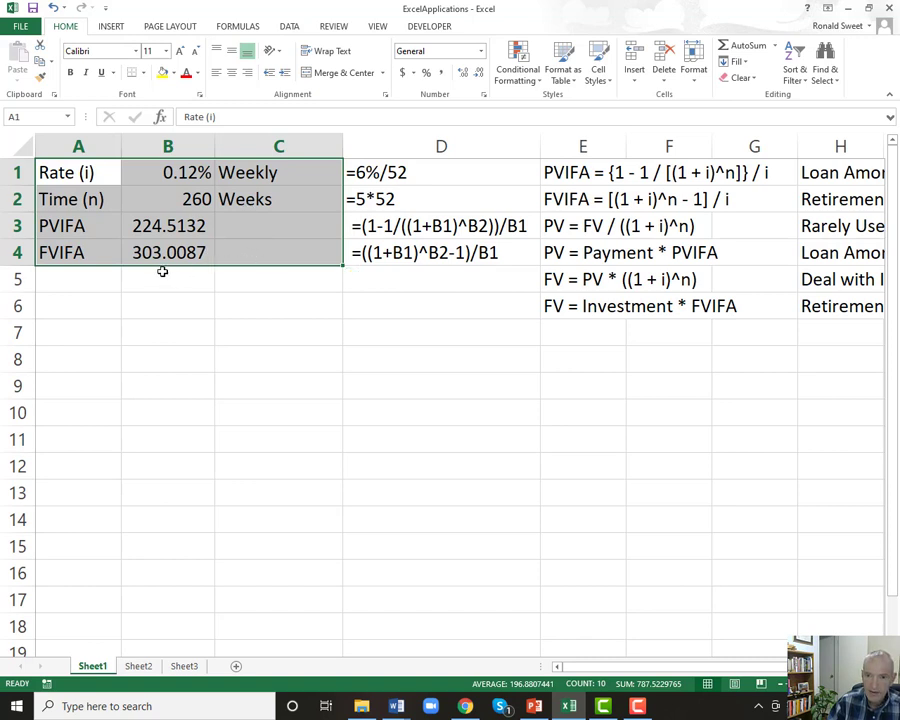
key(ctrl+c)
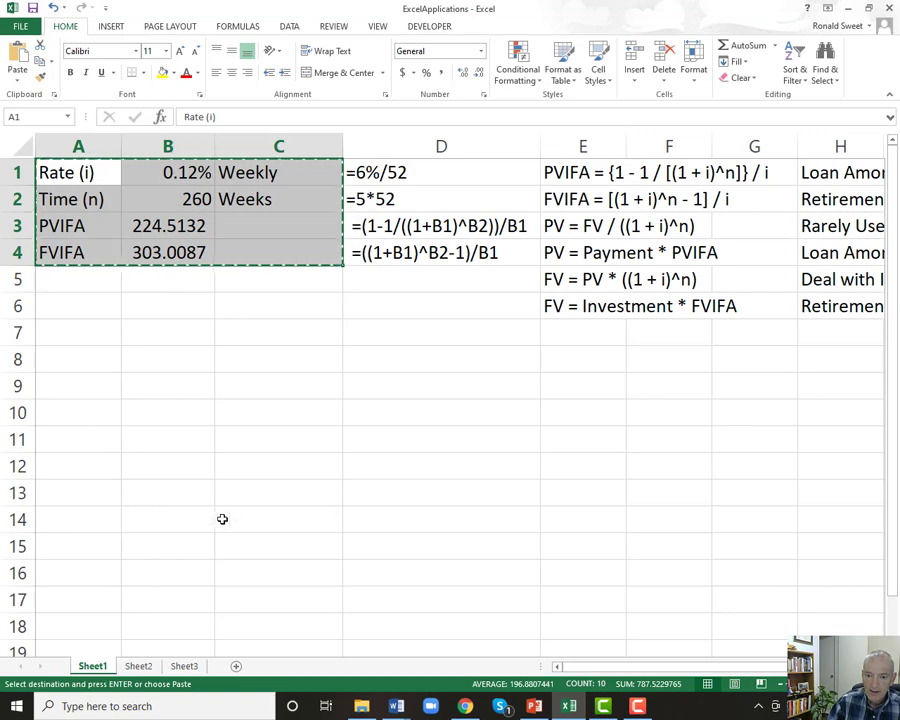
click(138, 665)
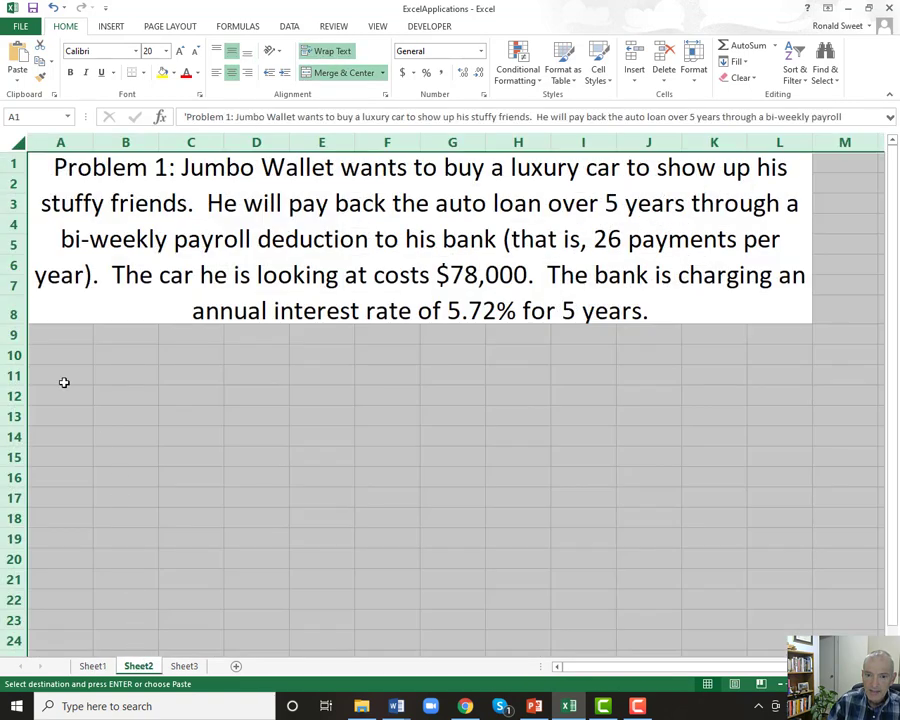
click(42, 354)
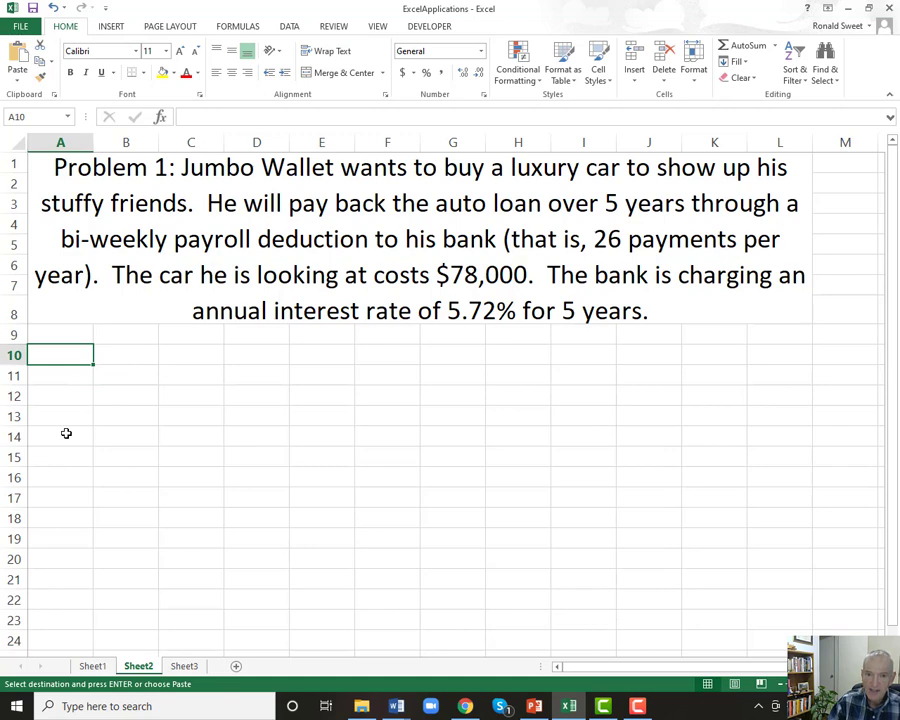
key(ctrl+v)
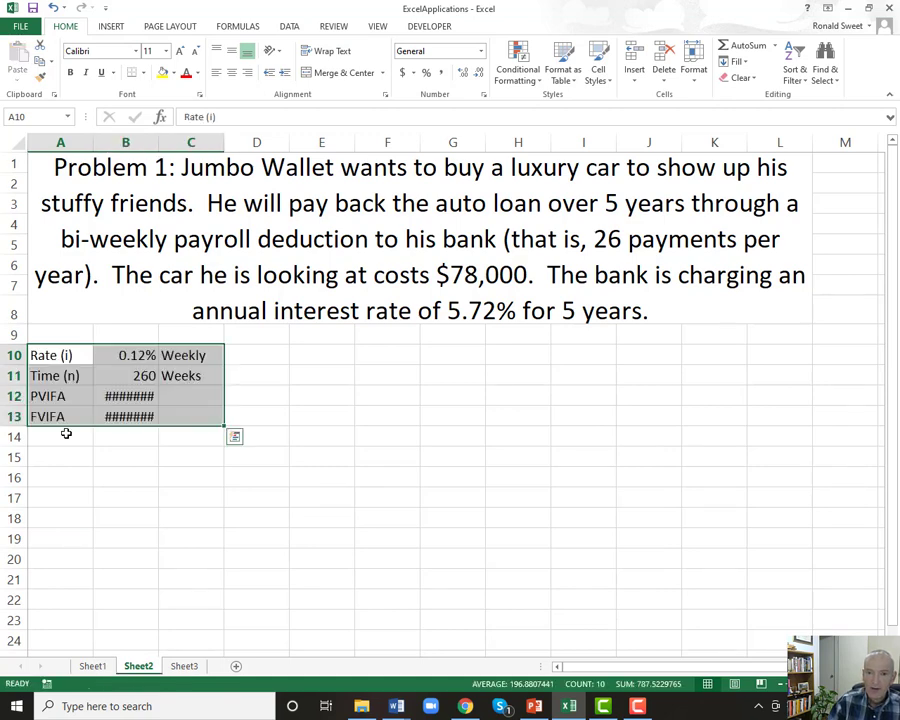
- Widen column B on Sheet2 so that the pasted PVIFA and FVIFA values fit
drag(160, 135, 177, 137)
click(70, 168)
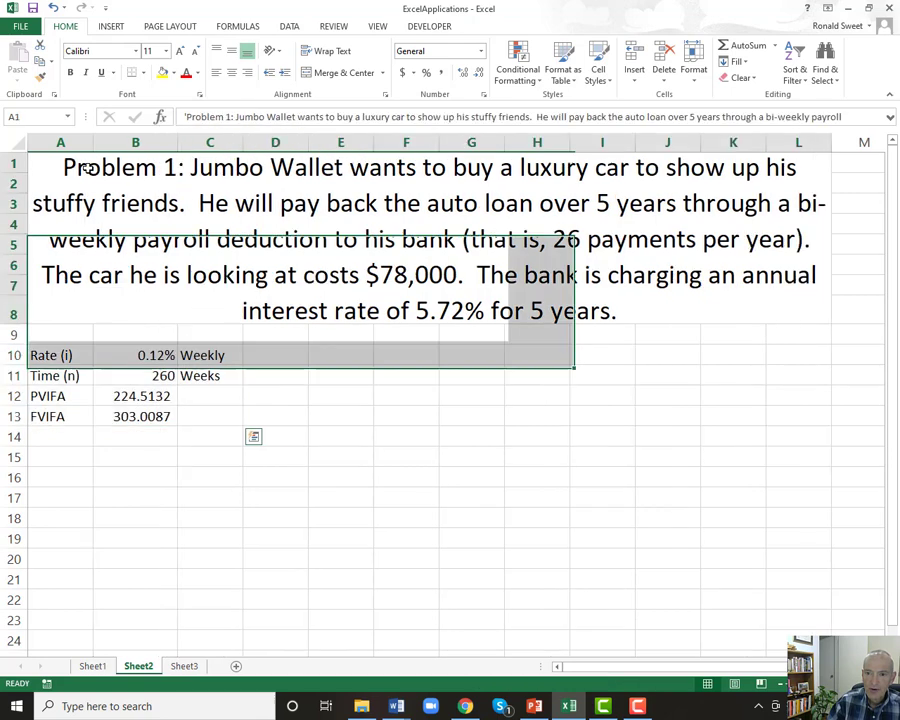
drag(50, 355, 193, 416)
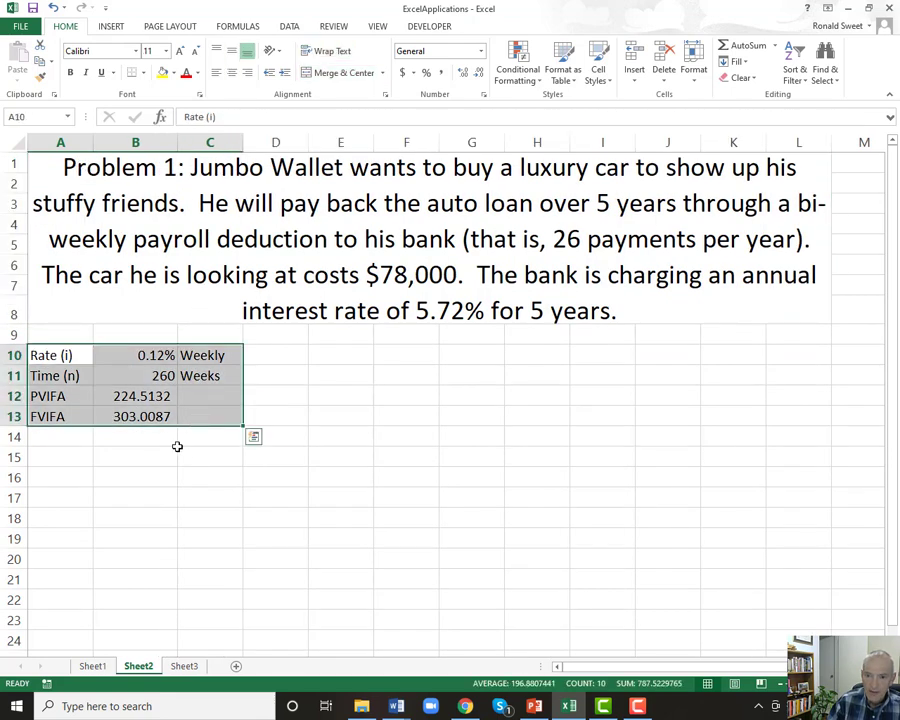
- Read the Problem 1 car loan description in the merged cell on Sheet2
scroll(176, 444, up, 2)
scroll(176, 444, down, 1)
click(127, 218)
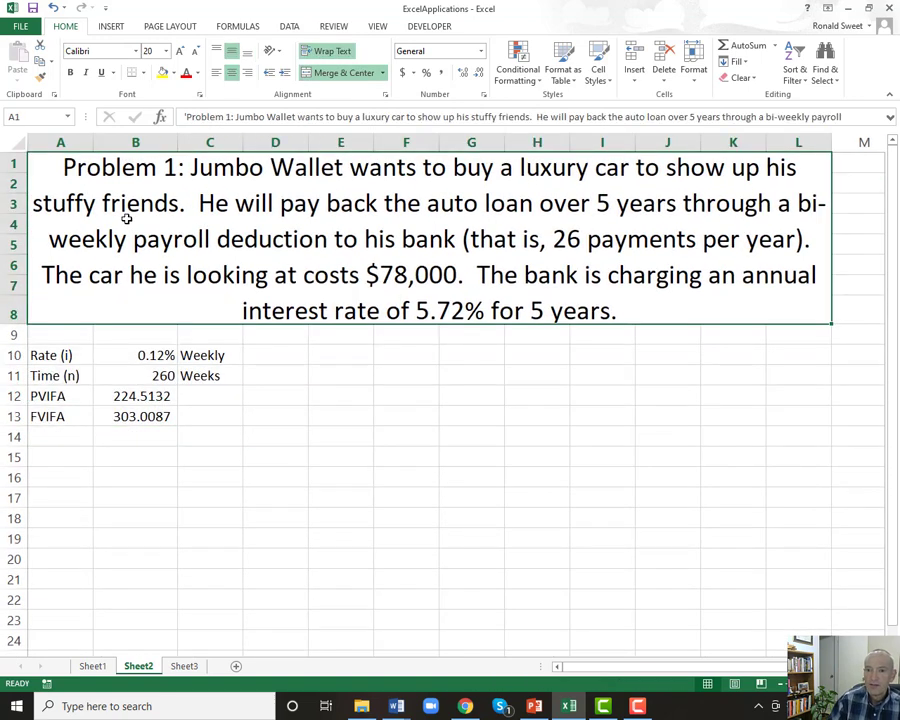
click(210, 457)
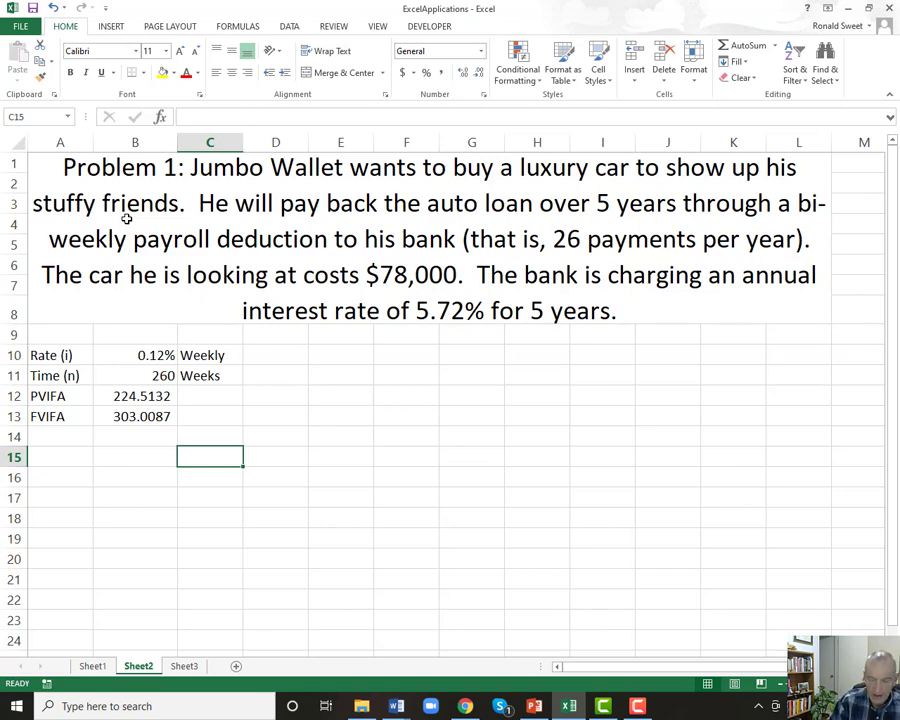
key(Up)
key(Up)
key(Up)
key(Up)
key(Up)
key(Up)
key(Up)
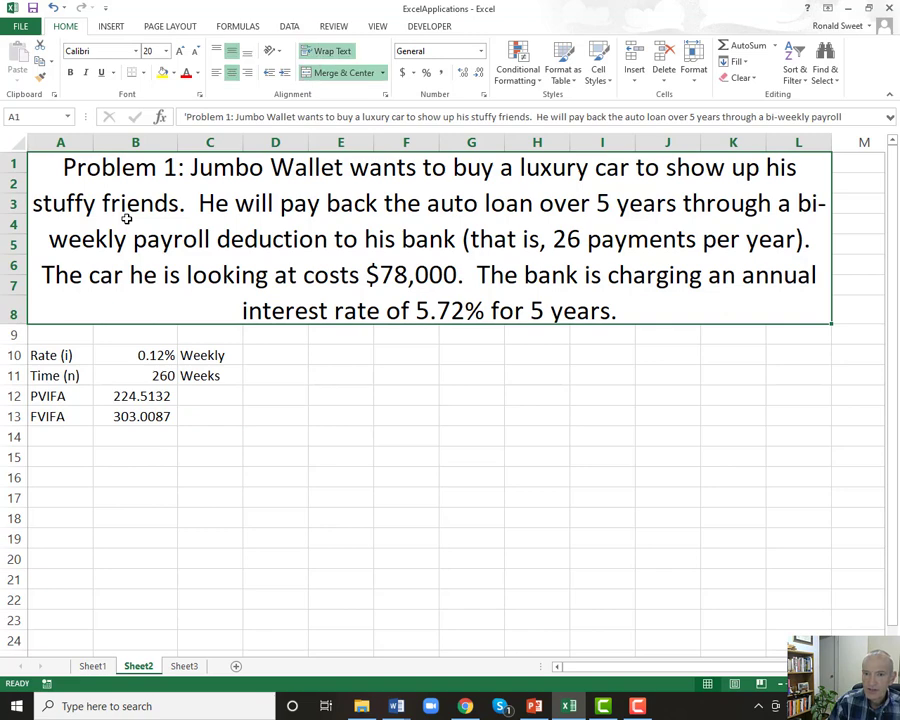
key(Down)
key(Down)
key(Down)
key(Down)
key(Down)
key(Down)
key(Down)
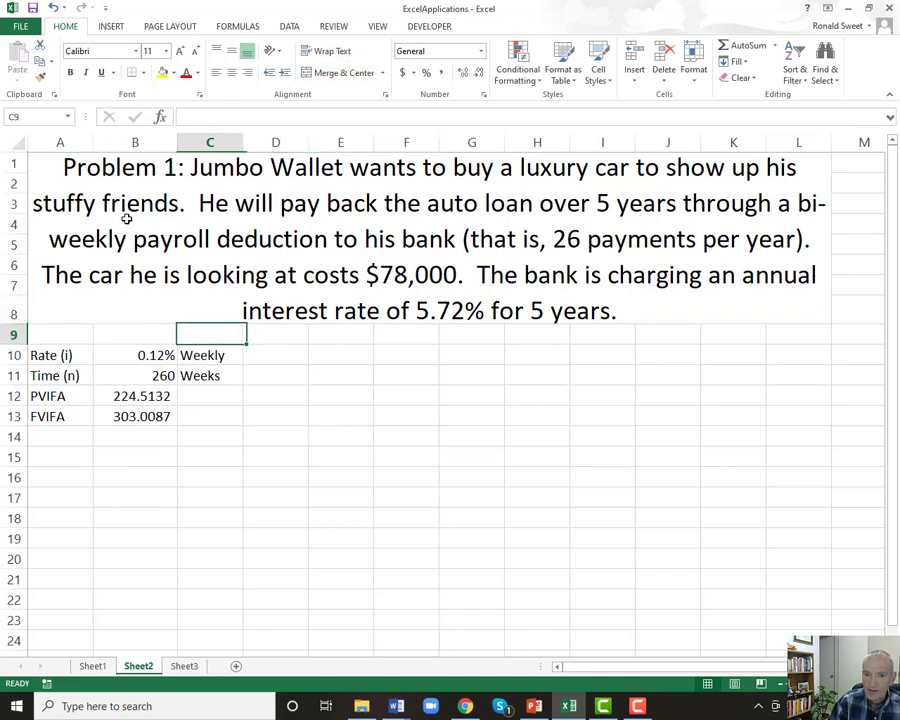
key(Down)
key(Down)
key(Up)
key(Up)
key(shift+Right)
key(shift+Right)
key(shift+Right)
key(shift+Down)
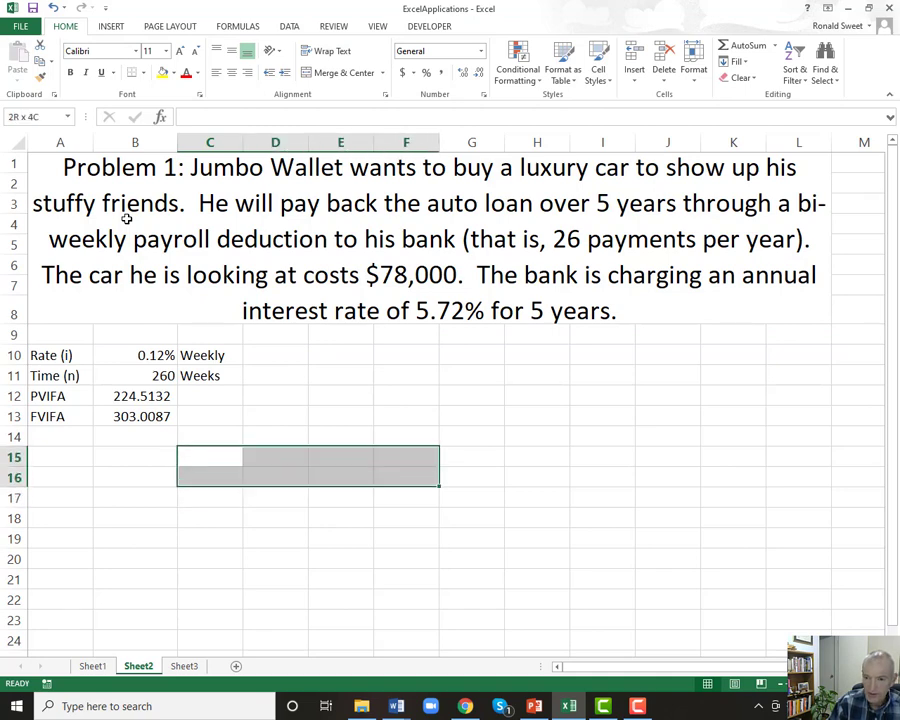
key(shift+Down)
key(shift+Down)
key(Up)
- Enter the note "Alt and HMC" in C15 below the PVIFA and FVIFA block
key(Down)
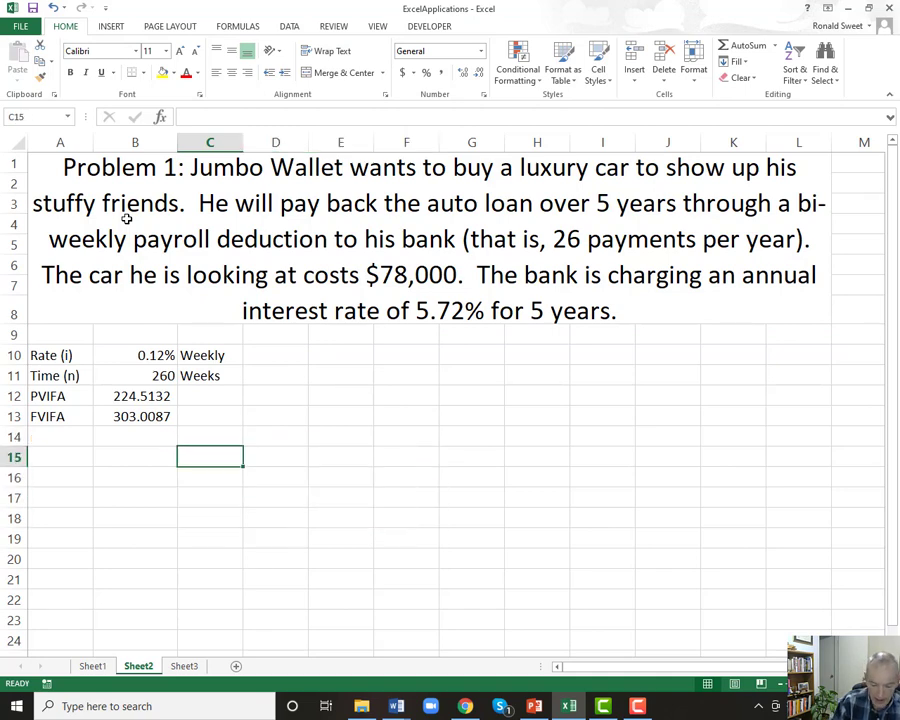
text(A)
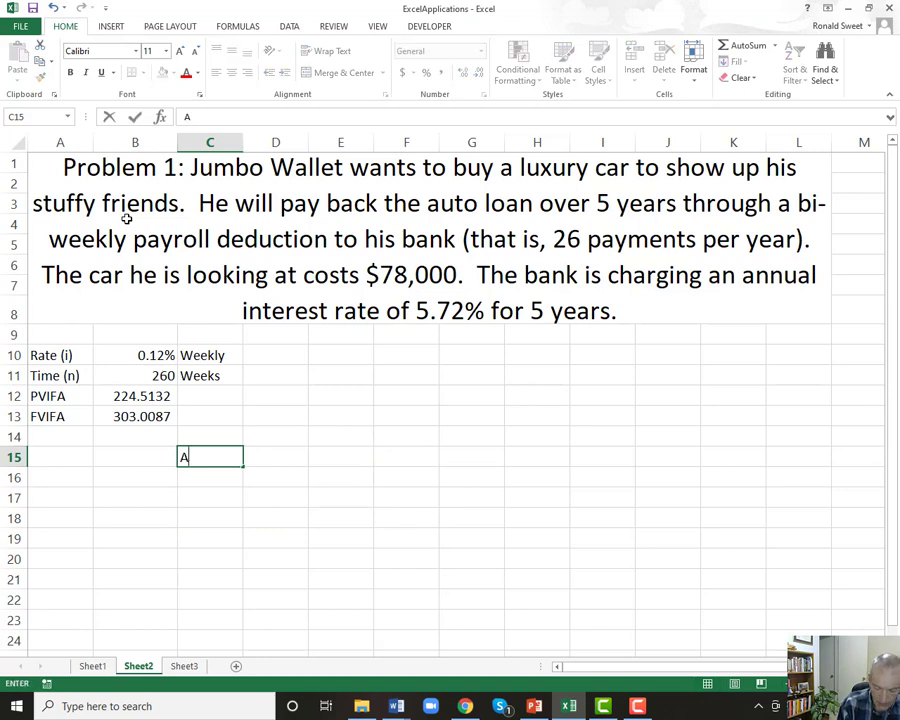
text(lt)
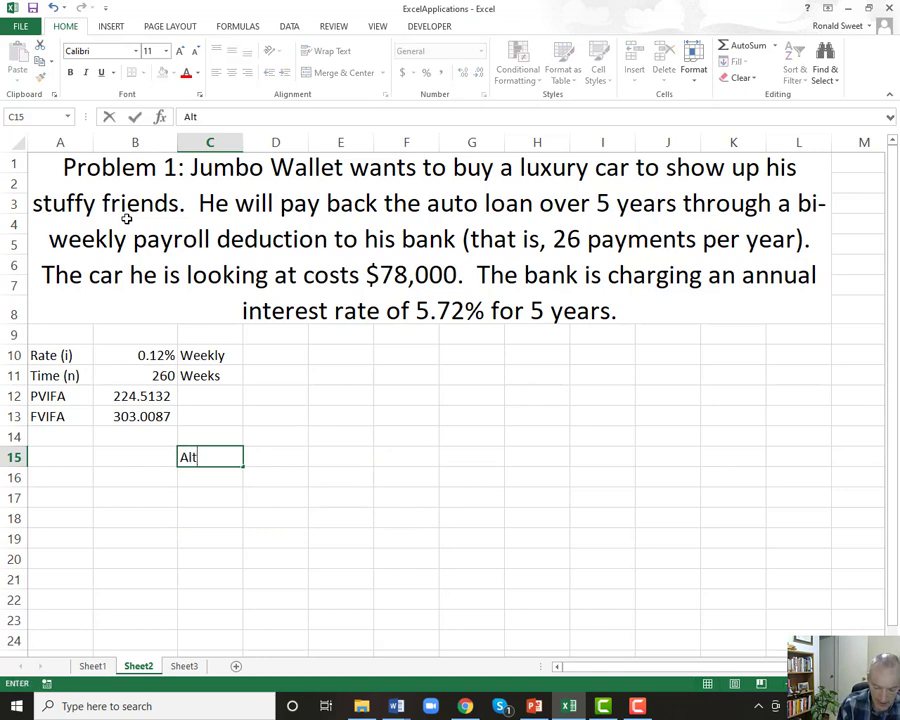
text( and HMC)
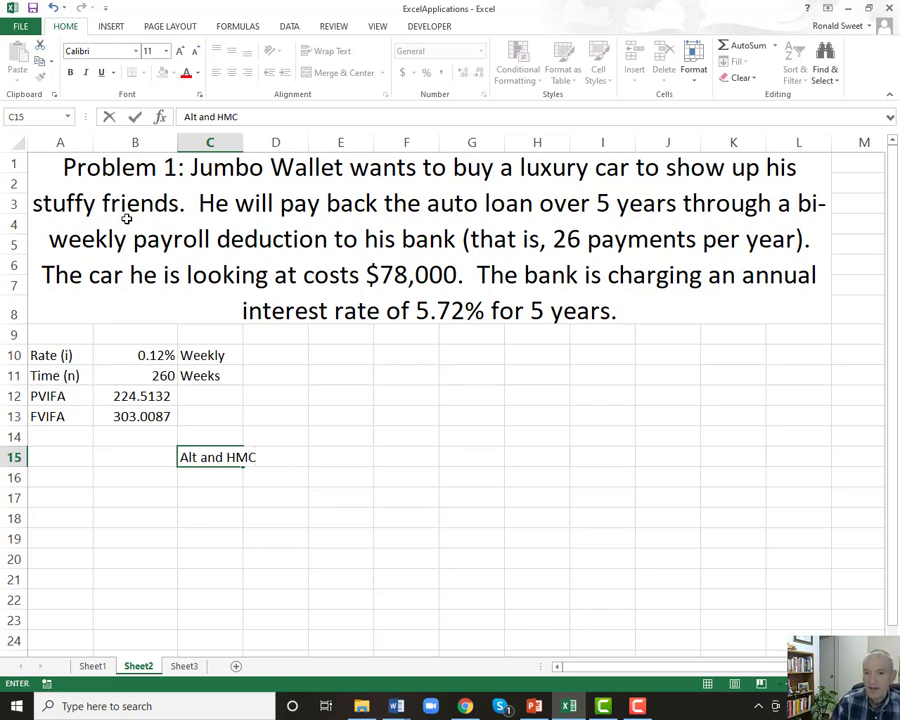
key(Return)
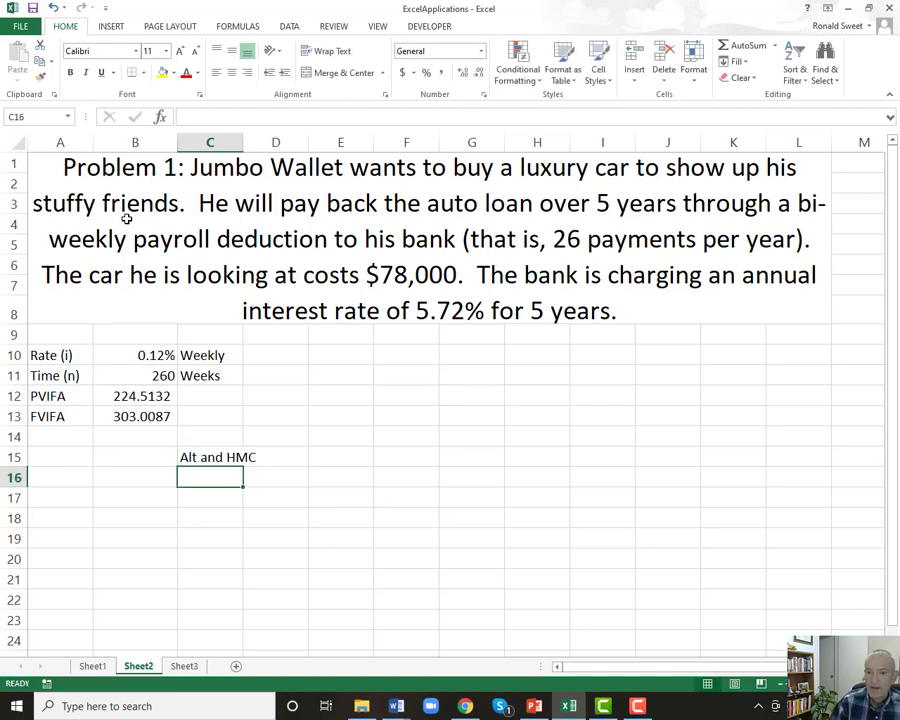
- Merge and center the empty range C17:H21 on Sheet2
key(Down)
key(Down)
key(Up)
key(shift+Right)
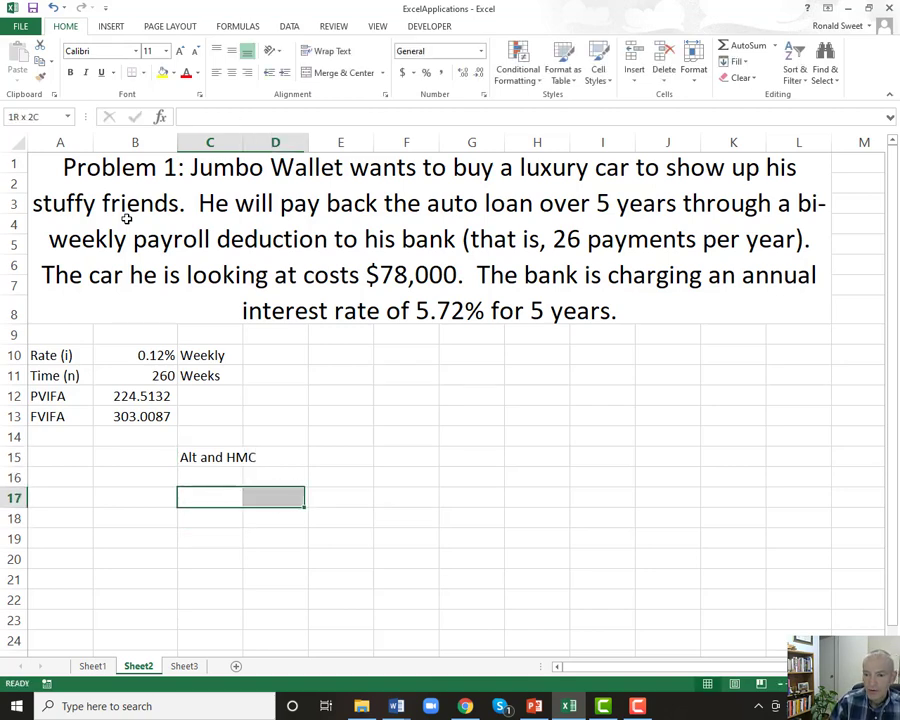
key(shift+Right)
key(shift+Right)
key(shift+Right)
key(shift+Down)
key(shift+Down)
key(shift+Down)
key(shift+Down)
key(shift+Right)
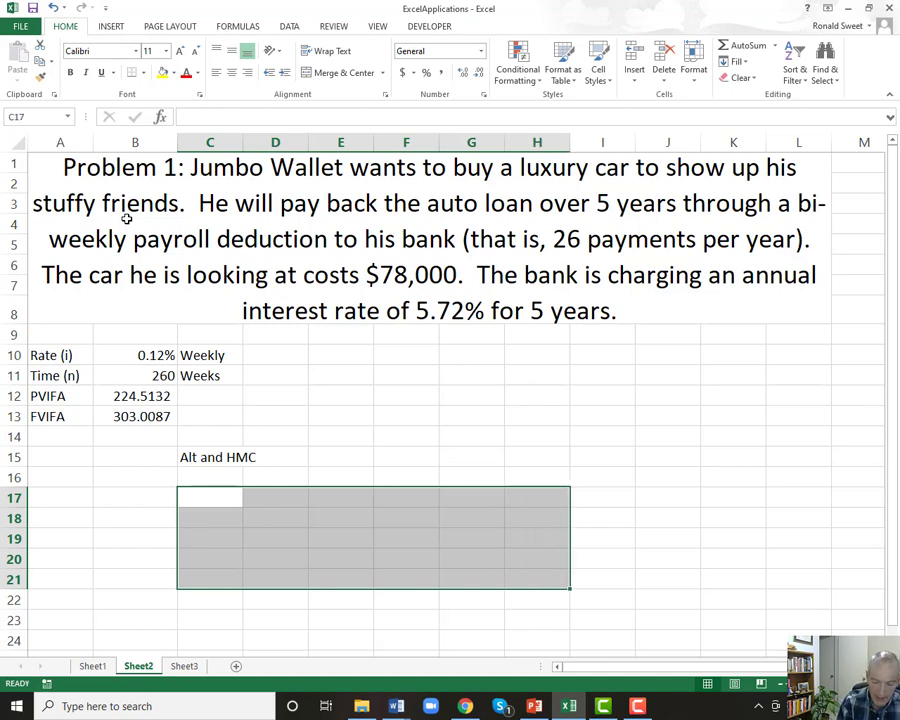
key(alt+h)
key(m)
key(c)
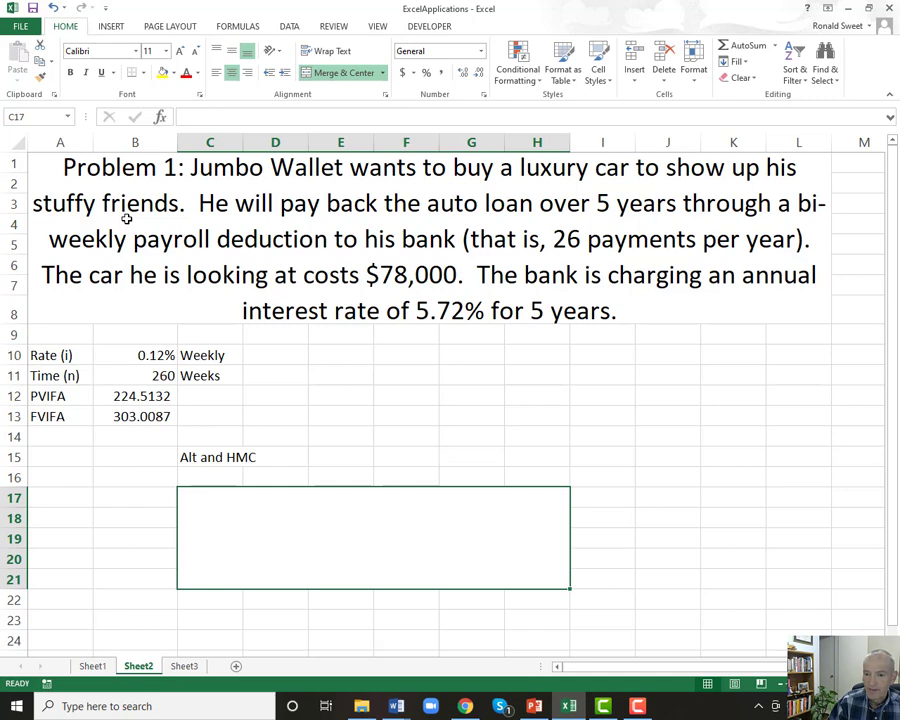
- Undo the merge of C17:H21 and return to the note in C15
key(Up)
key(Down)
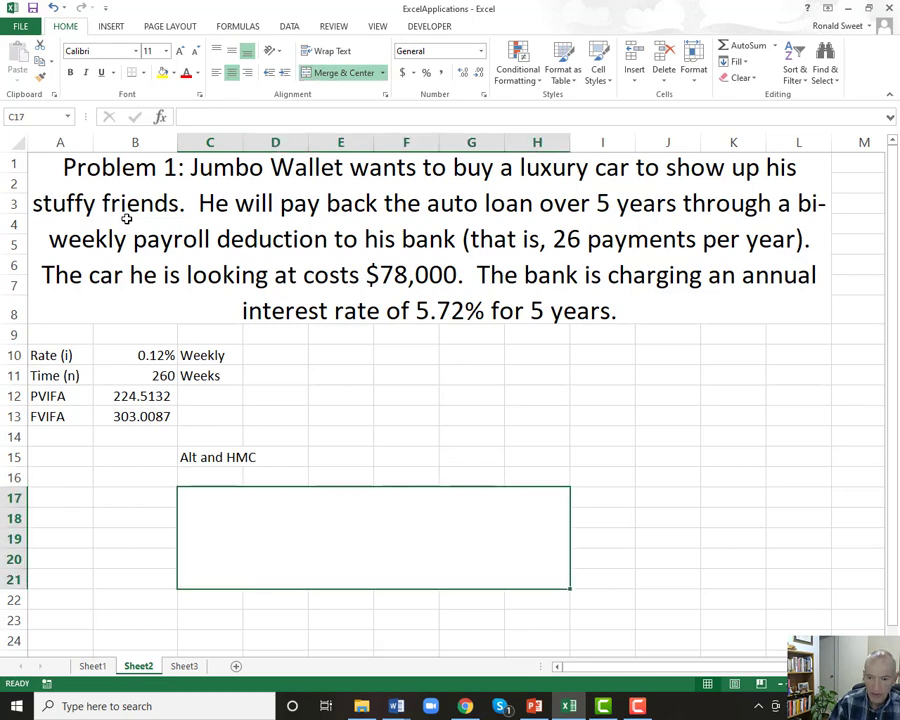
key(alt+h)
key(m)
key(c)
key(Up)
key(Up)
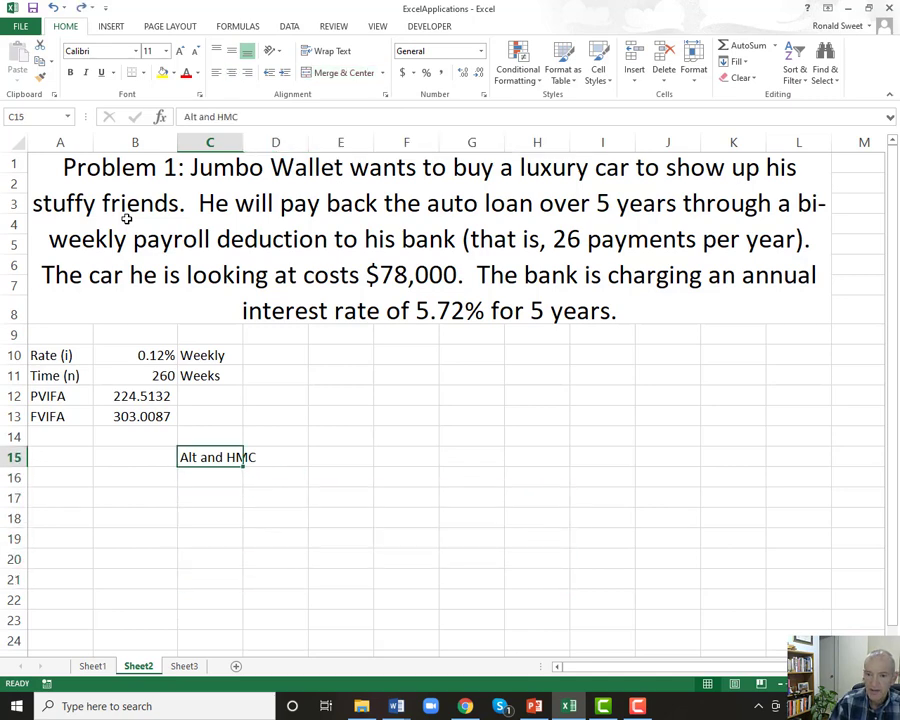
- Examine the merged Problem 1 description cell and its merge, wrap and centering settings
key(Up)
key(Up)
key(Up)
key(Up)
key(Up)
key(Up)
key(Up)
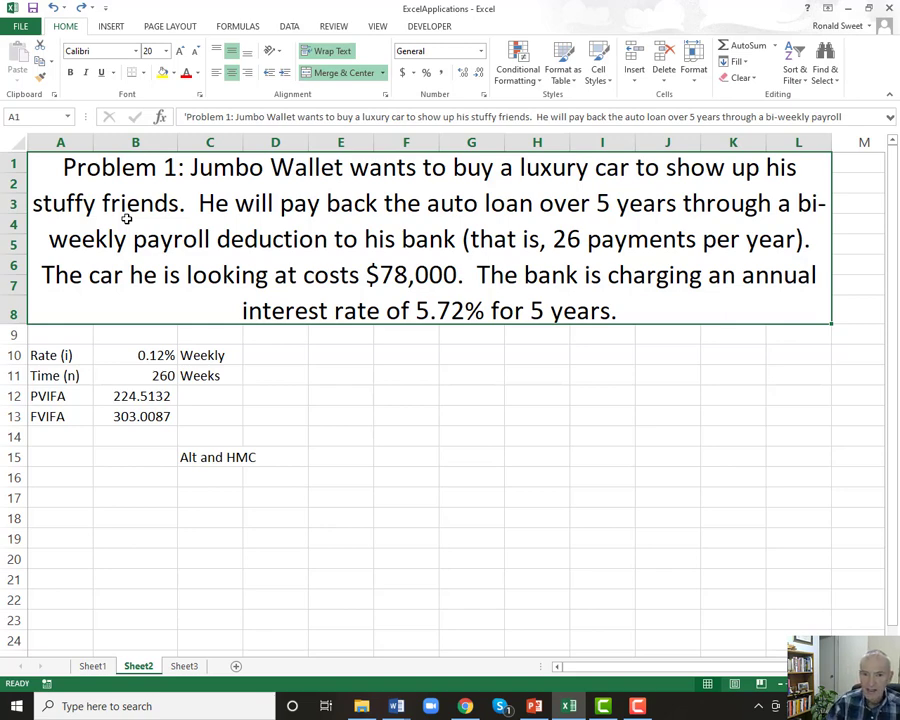
key(Down)
key(Up)
key(Down)
key(Down)
key(Down)
key(Down)
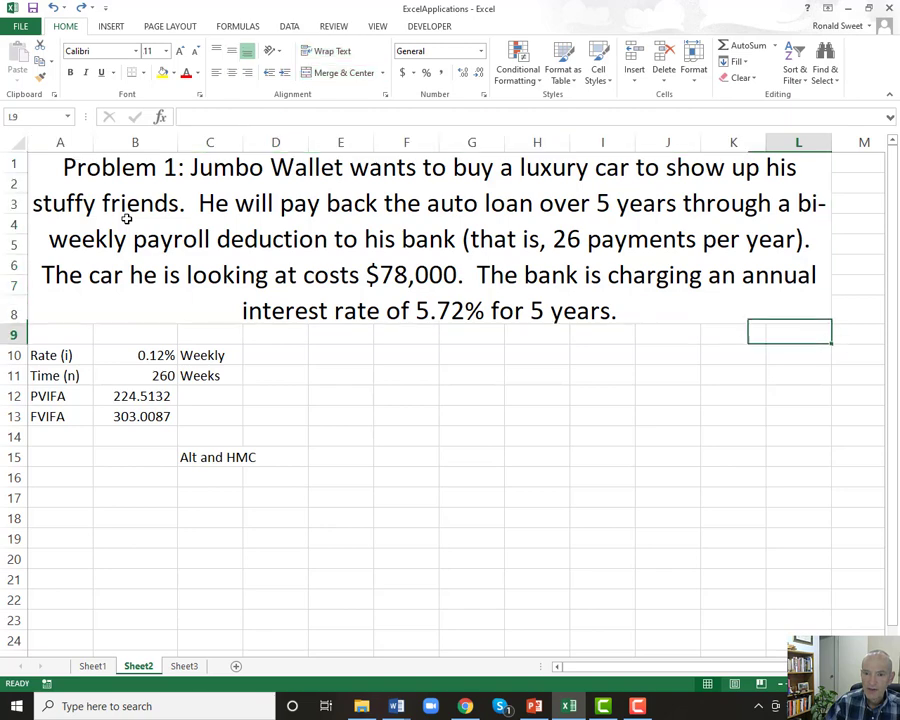
- Merge and center the range C15:F17 that holds the "Alt and HMC" note
key(Left)
key(Left)
key(Left)
key(Left)
key(Down)
key(Down)
key(Down)
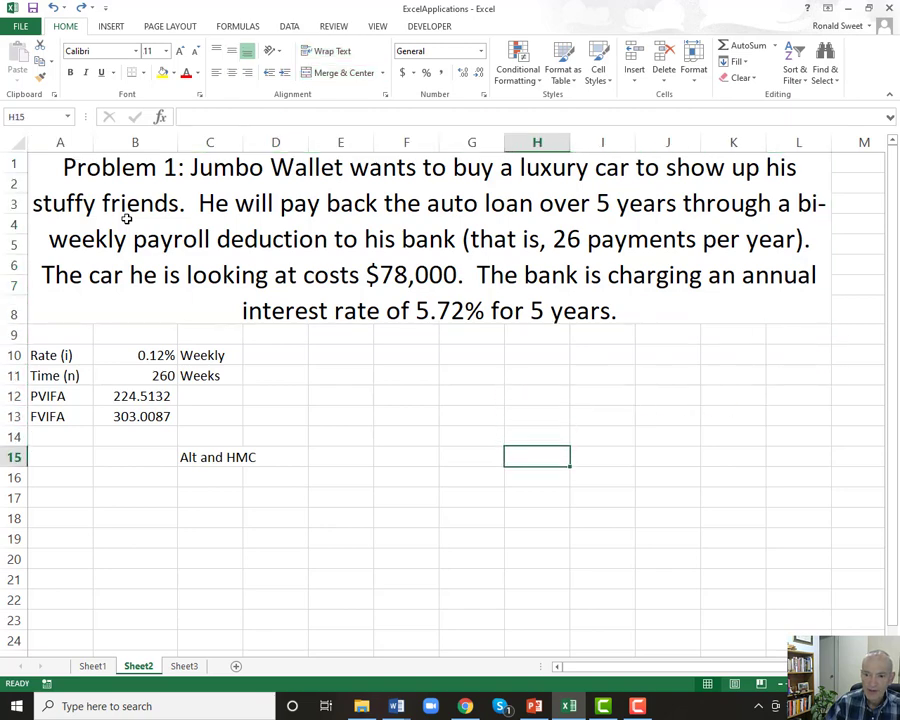
key(Left)
key(Left)
key(Left)
key(Left)
key(Left)
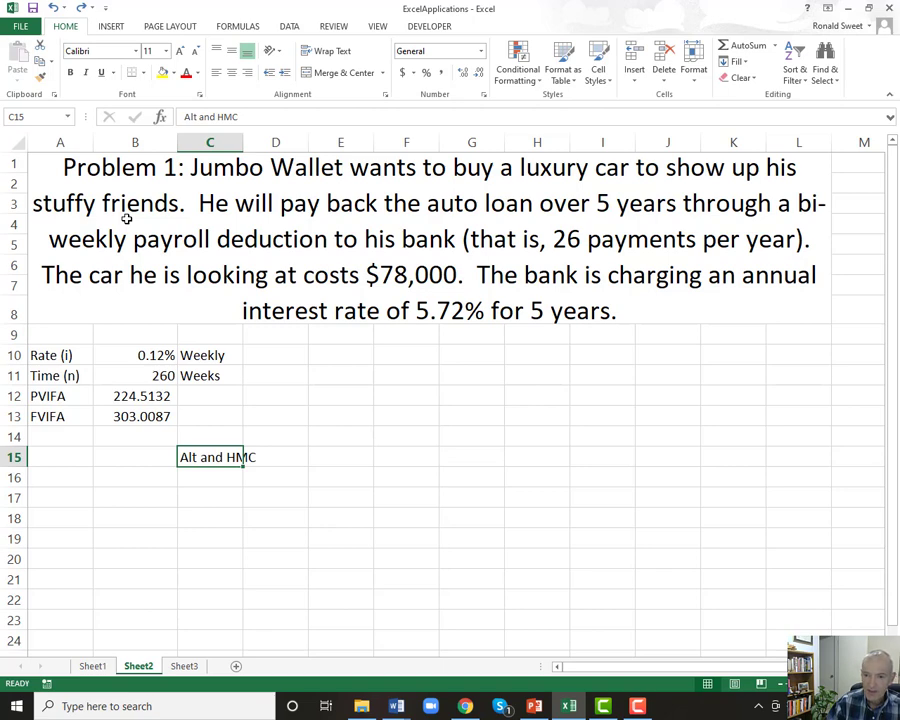
key(Right)
key(Right)
key(shift+Right)
key(shift+Right)
key(shift+Right)
key(shift+Right)
key(shift+Right)
key(shift+Down)
key(shift+Down)
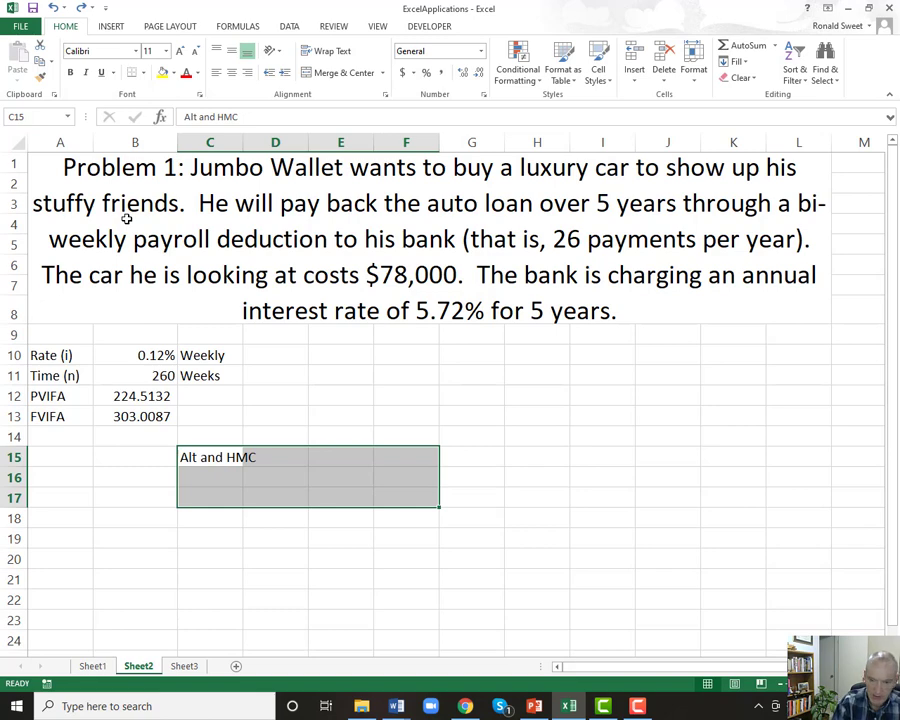
key(alt+h)
key(m)
key(c)
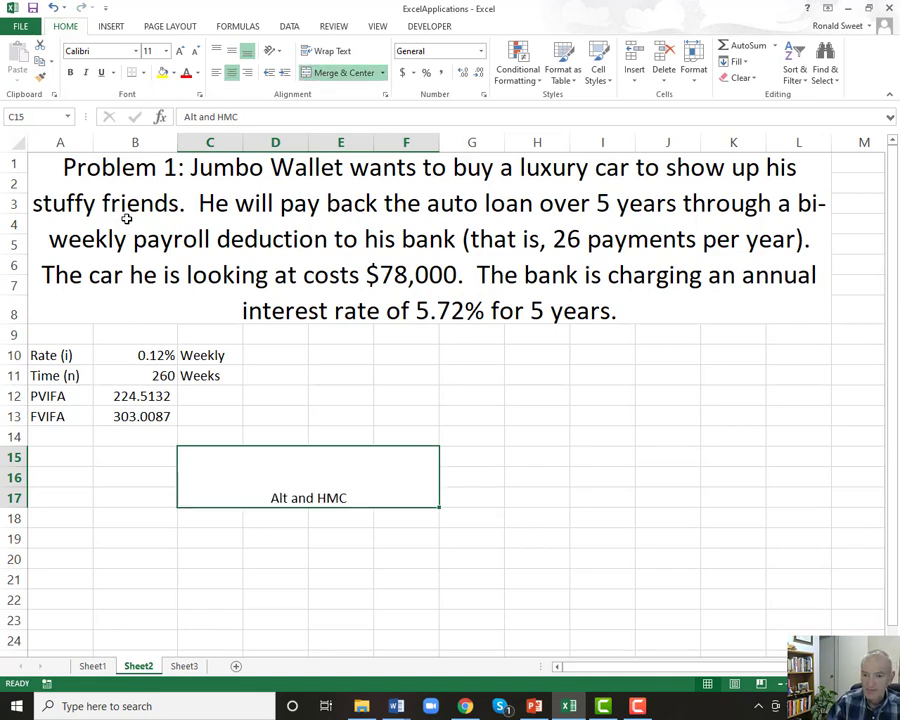
- Unmerge C15:F17 and clear the "Alt and HMC" note from C15
key(Up)
key(Down)
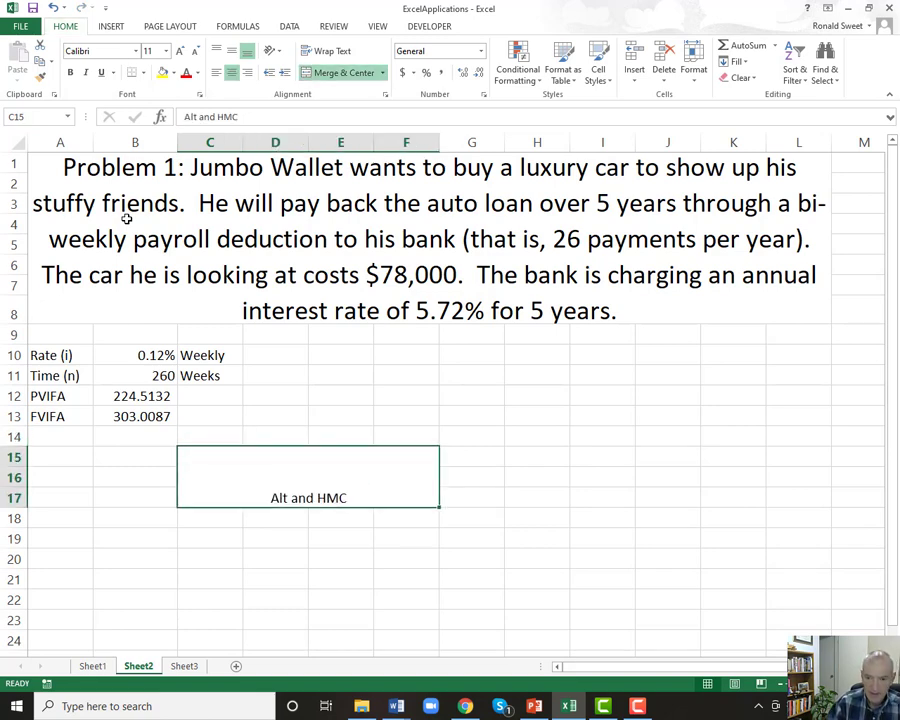
key(alt+h)
key(m)
key(c)
key(Up)
key(Down)
key(Delete)
key(Up)
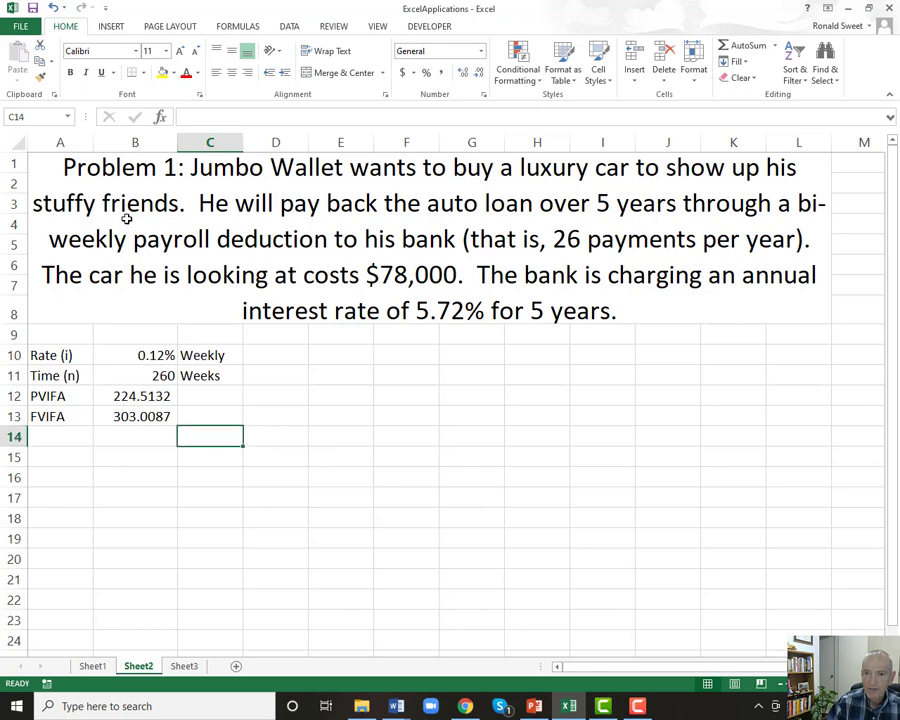
- Check the alignment settings of the merged Problem 1 cell, including its vertical alignment choices
key(ctrl+Home)
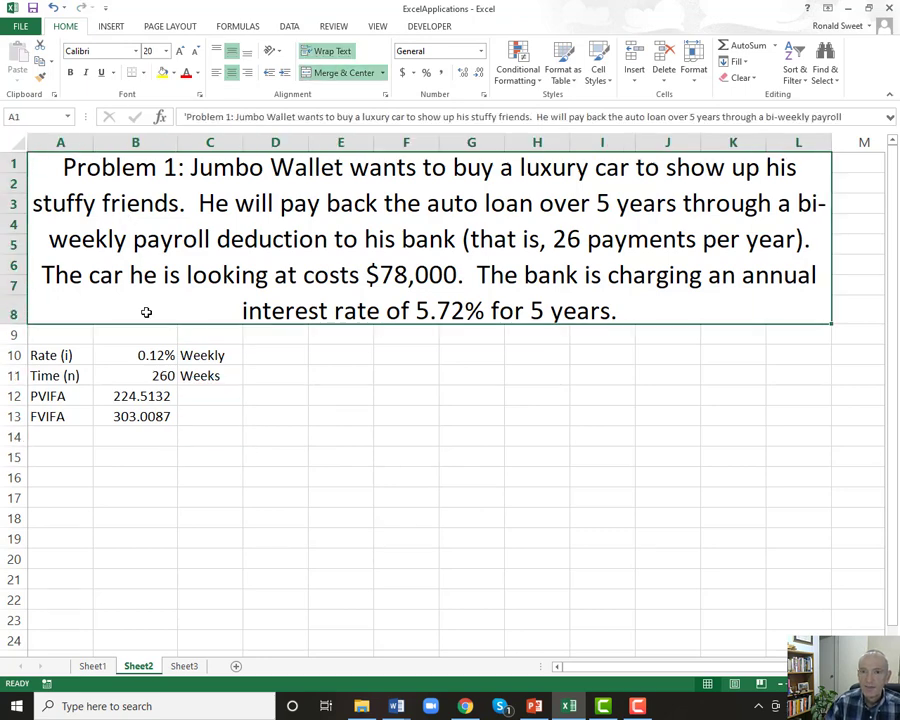
right_click(154, 212)
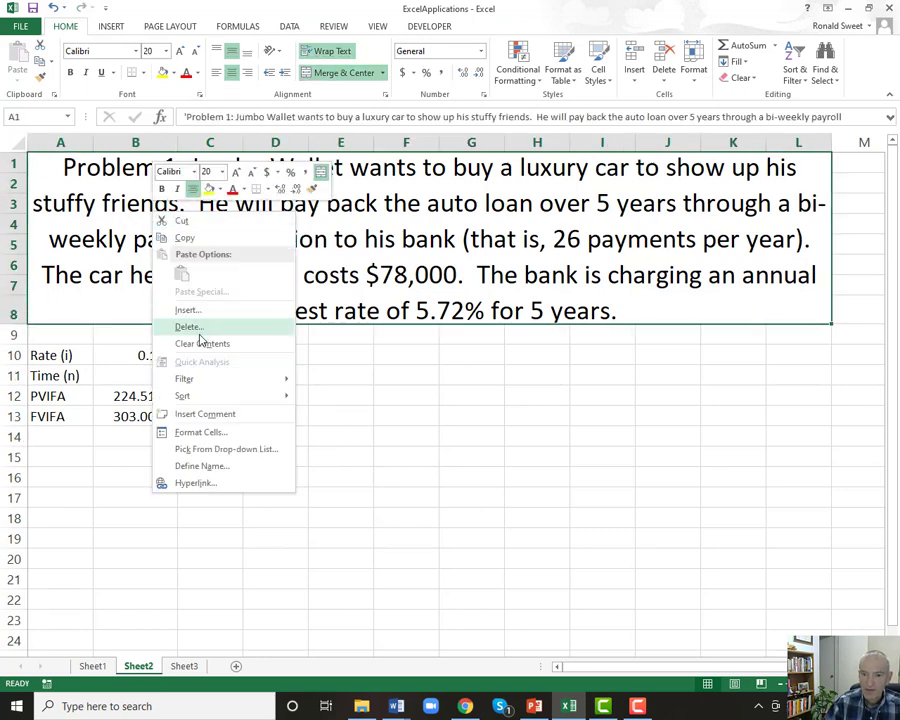
click(192, 434)
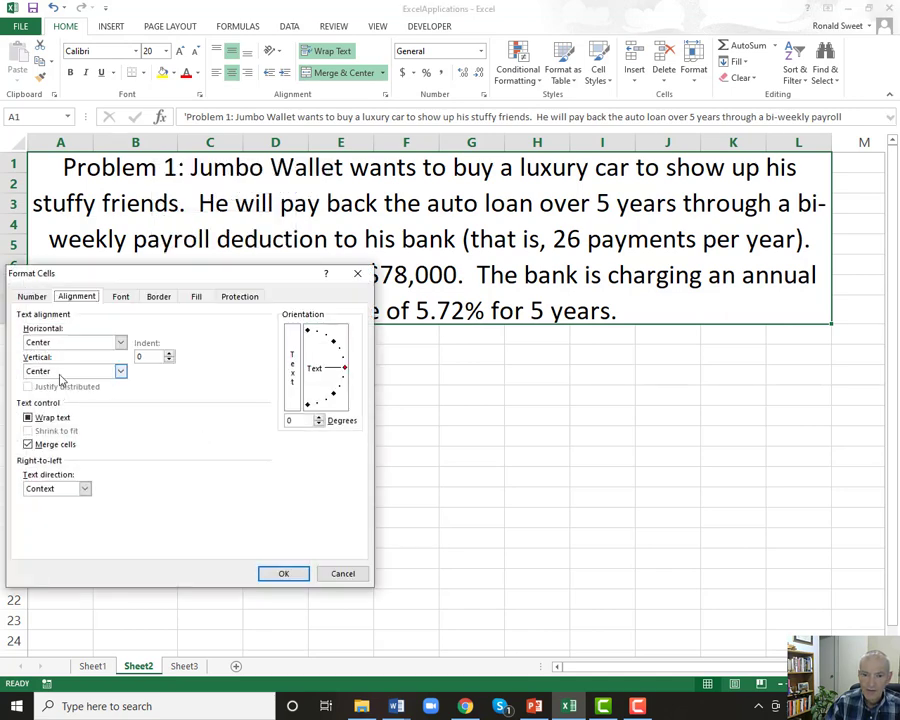
click(120, 372)
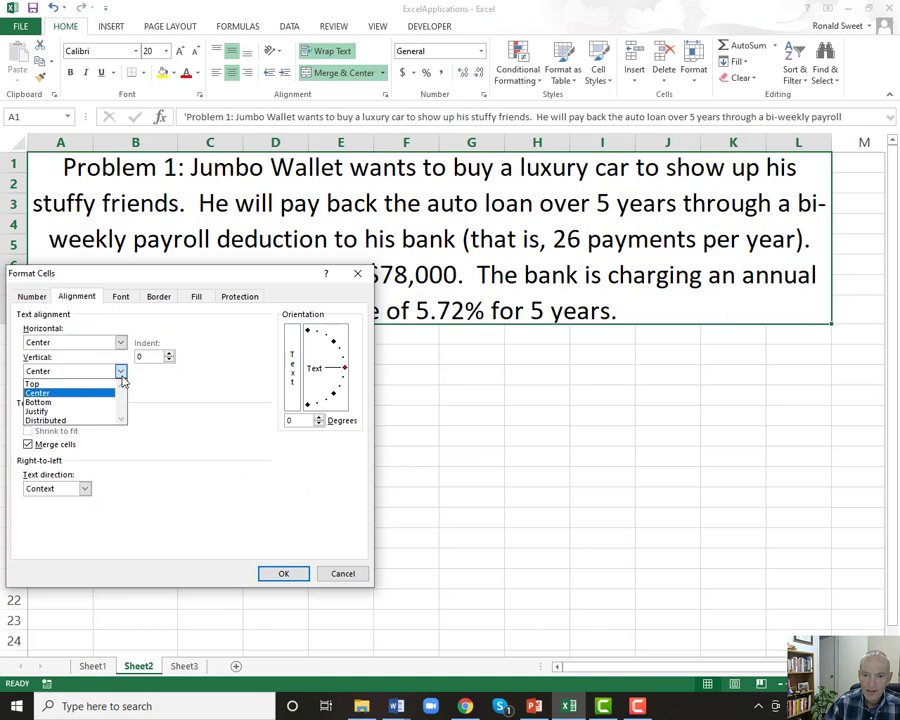
click(121, 376)
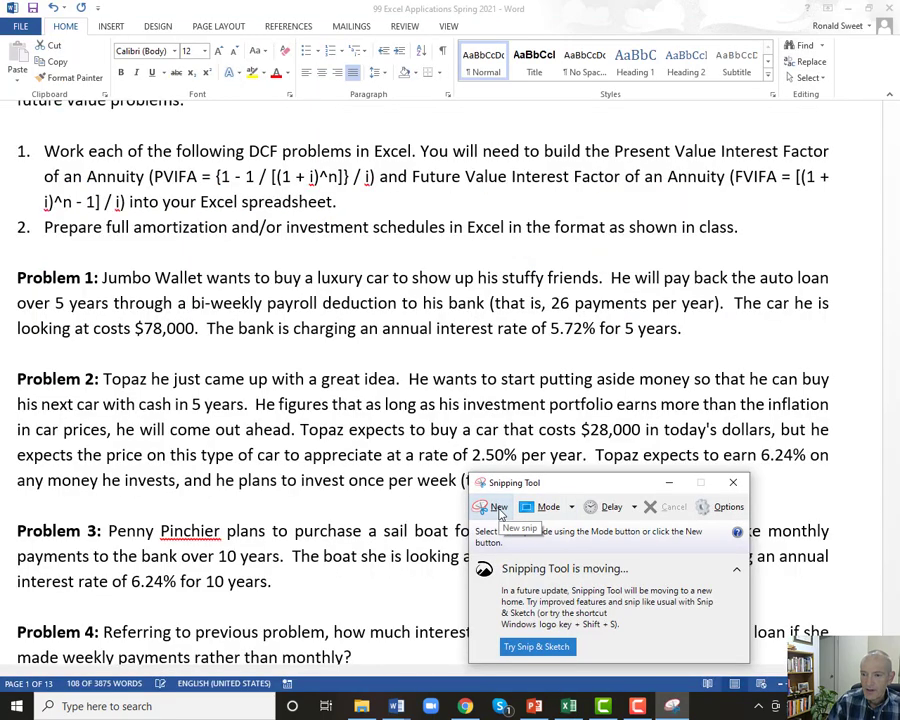
- Snip the Problem 1 paragraph from the Word document with the Snipping Tool and copy the captured image
click(499, 508)
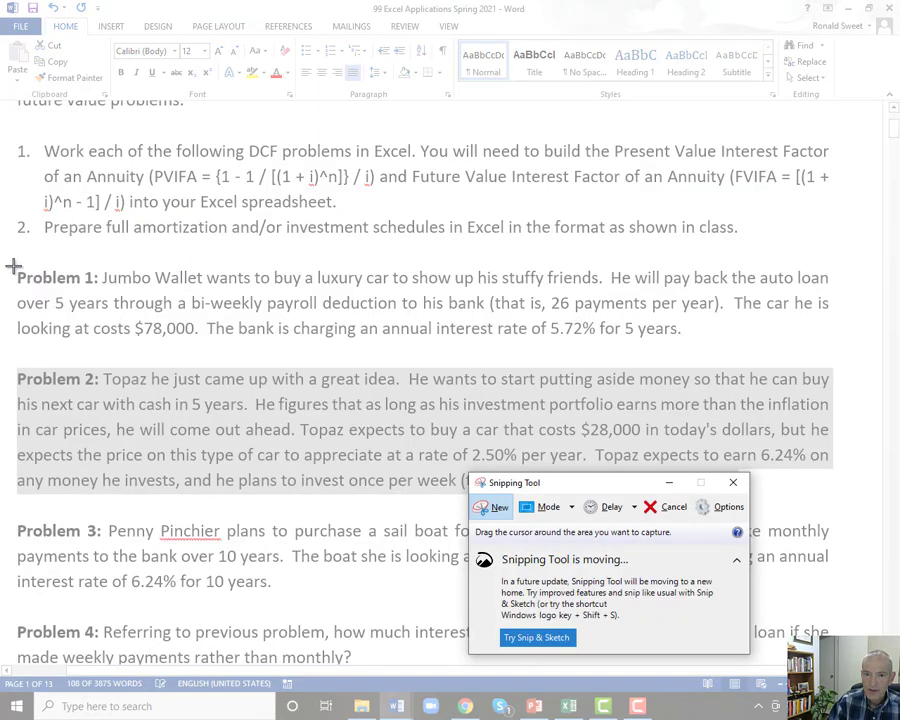
drag(16, 268, 850, 356)
right_click(390, 313)
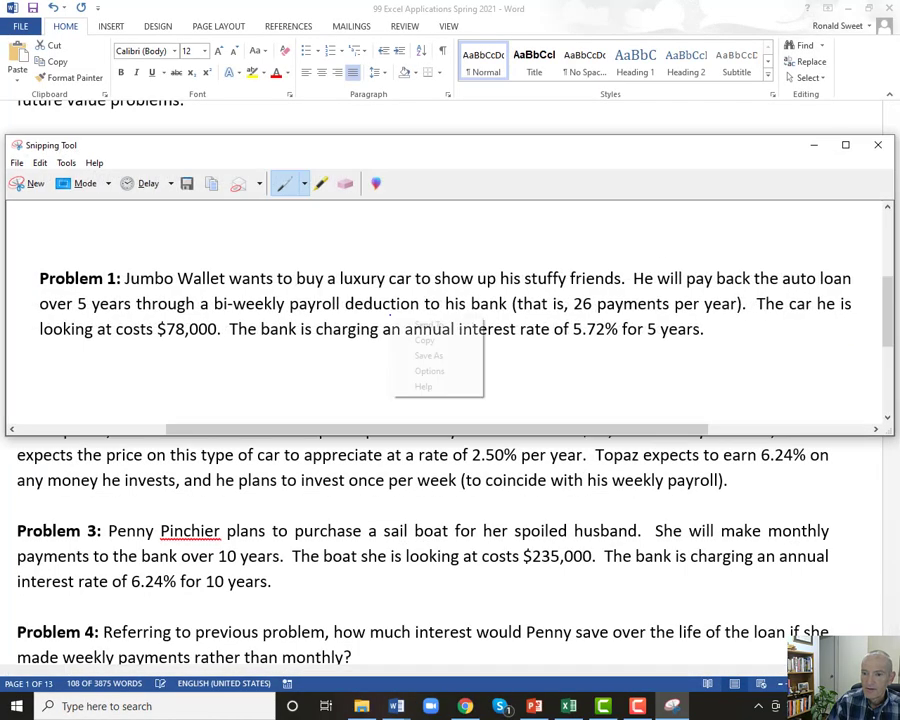
click(412, 339)
- Switch to Excel and paste the captured Problem 1 image at D16 on Sheet2
click(567, 707)
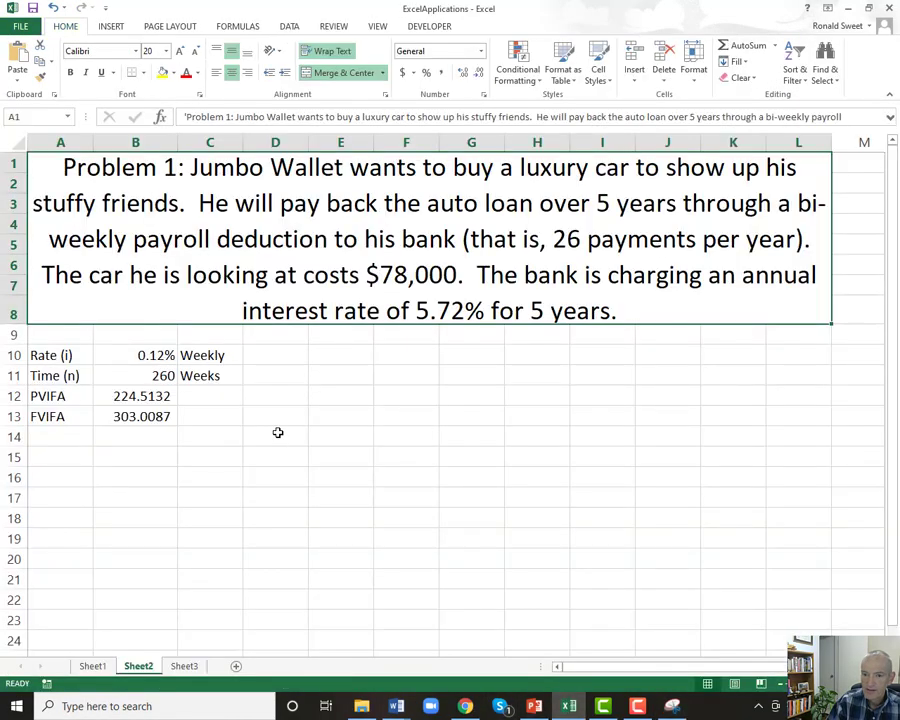
click(266, 475)
right_click(266, 475)
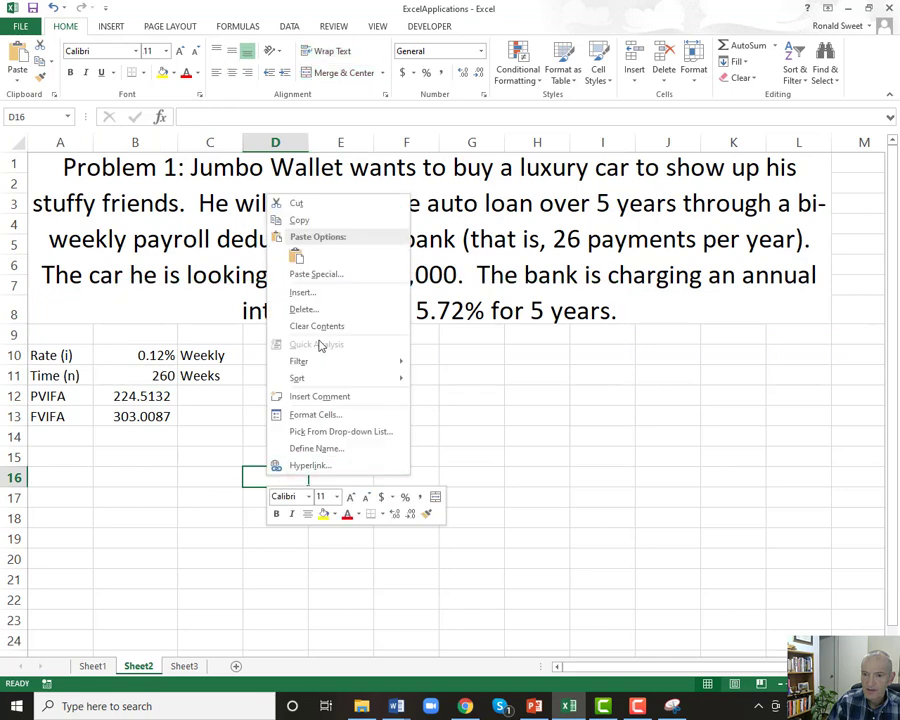
click(296, 254)
- Reposition the pasted Problem 1 picture below the PVIFA and FVIFA block and narrow it from its left edge
drag(366, 466, 217, 416)
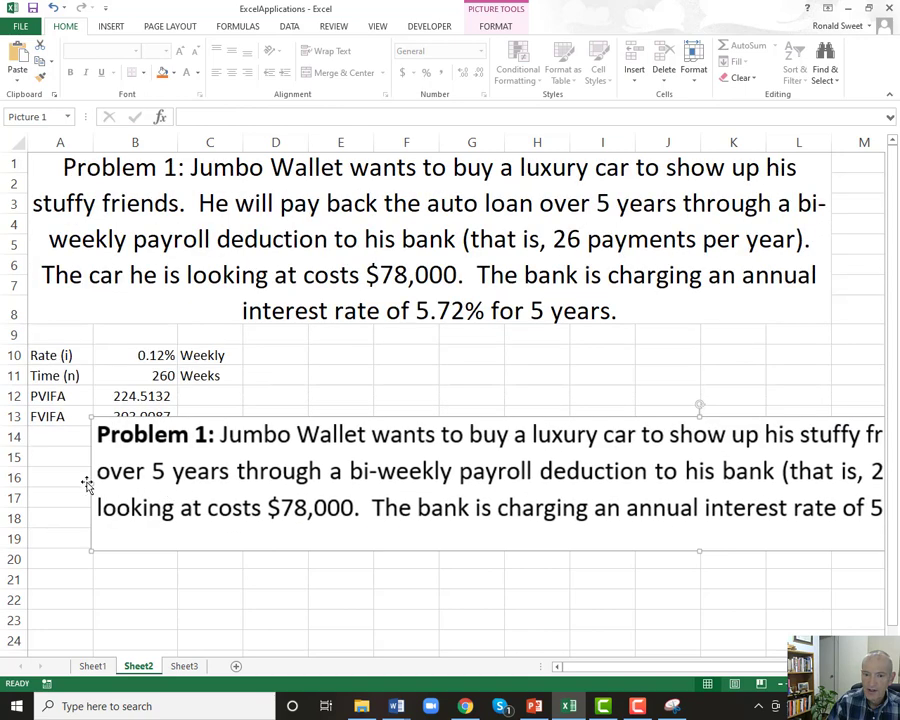
drag(90, 481, 343, 490)
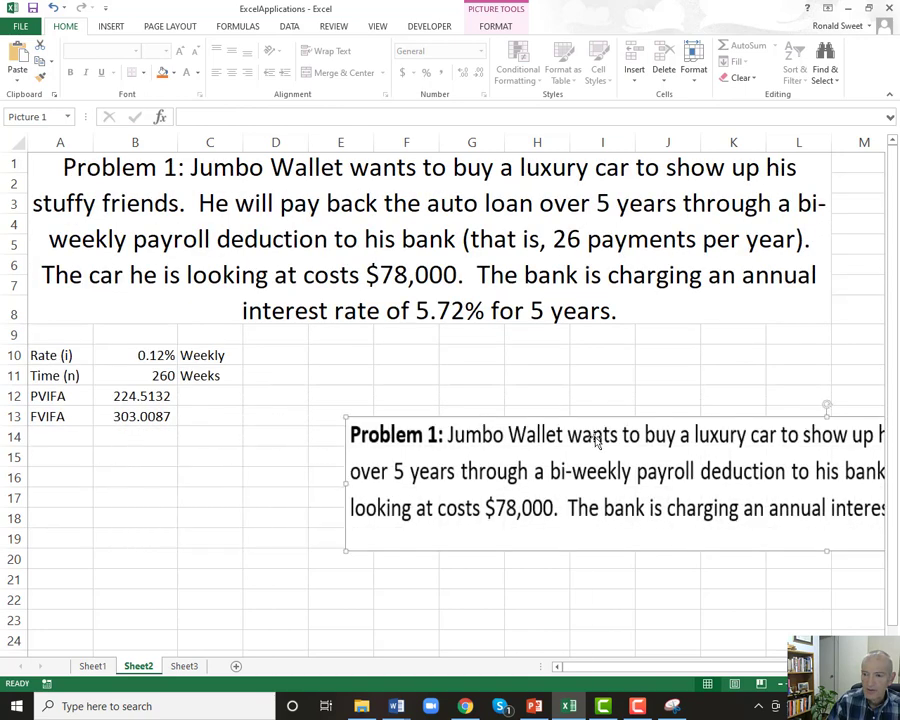
drag(562, 422, 352, 530)
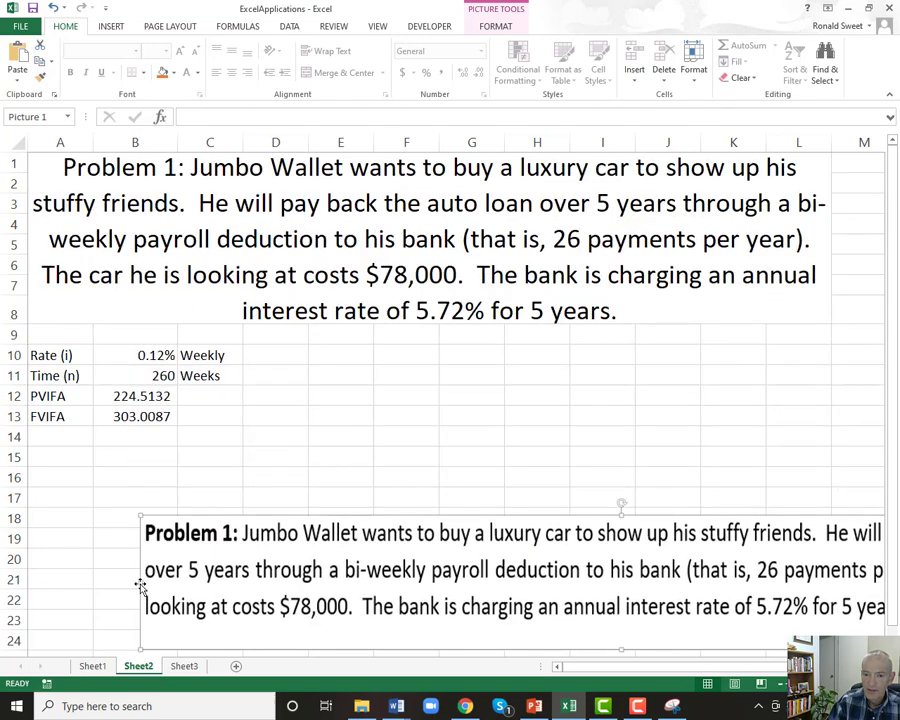
drag(145, 568, 485, 582)
- Place the Problem 1 picture over the merged text at A1 and stretch it to cover columns A to L and rows 1 to 8
drag(660, 576, 200, 224)
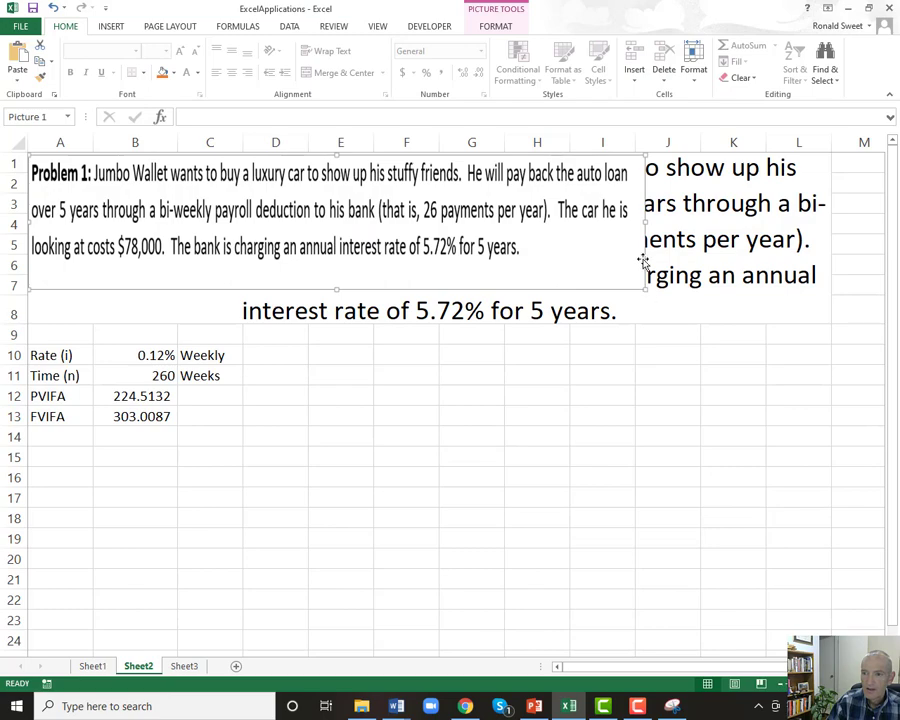
drag(645, 222, 835, 224)
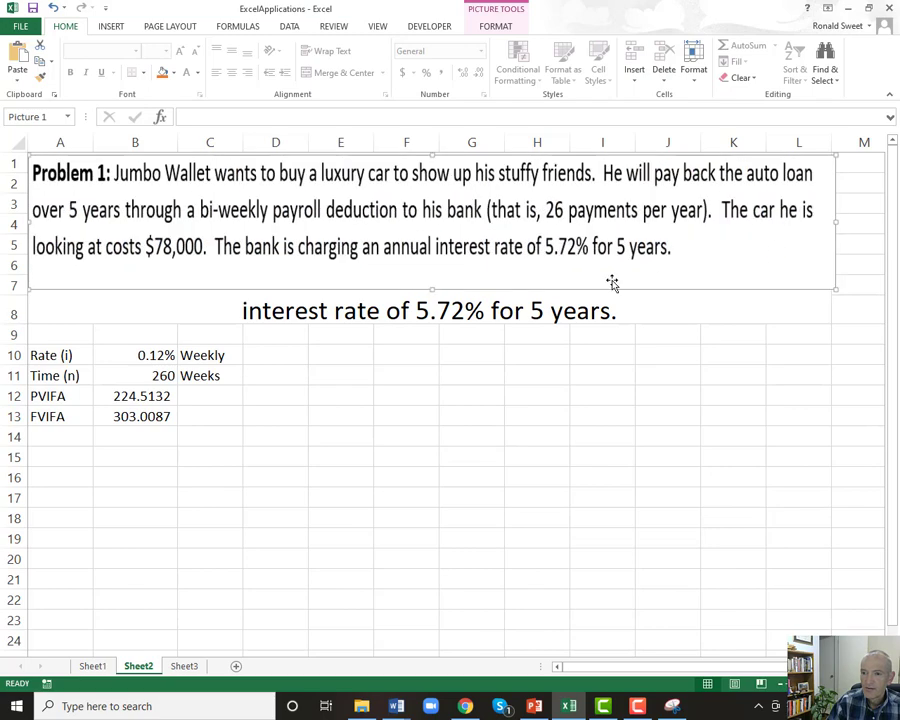
drag(430, 288, 430, 325)
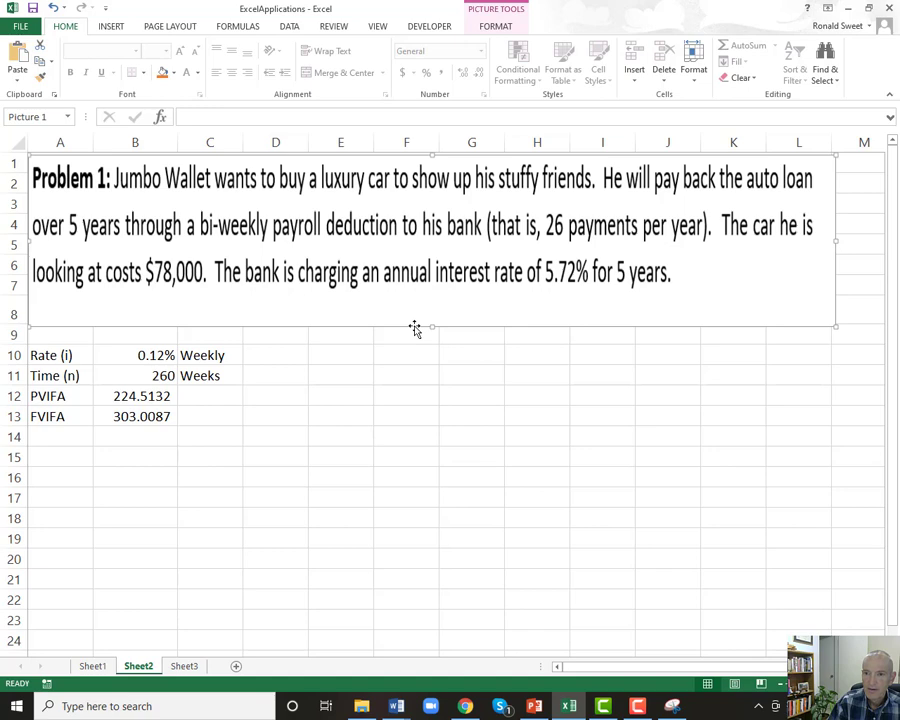
- Delete the Problem 1 picture that covers the merged text in the upper rows of Sheet2
key(Delete)
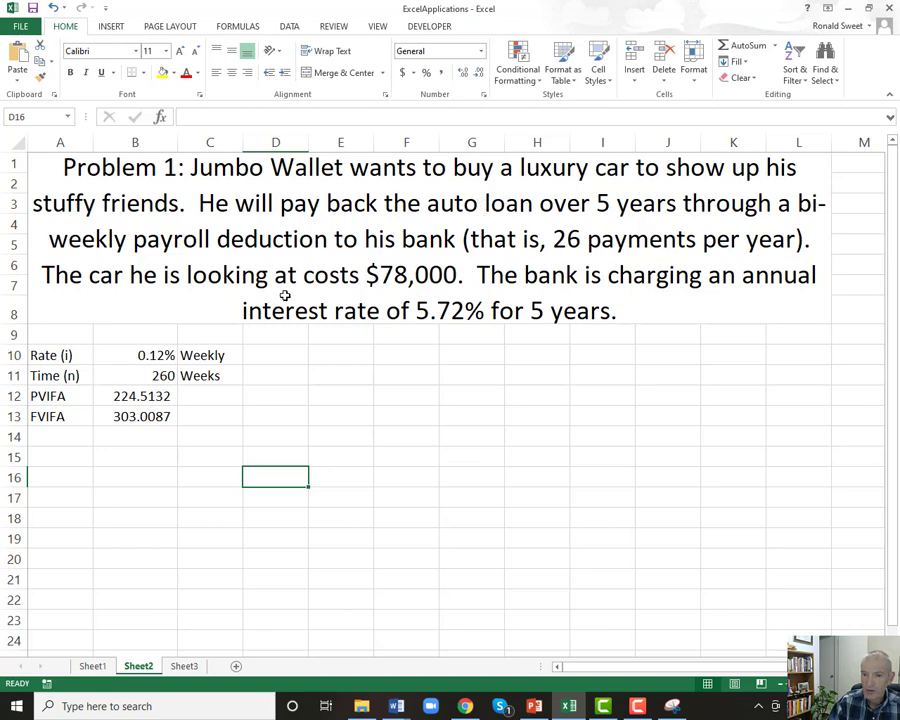
- Set the Time (n) value in B11 to the formula =5*26
drag(42, 396, 142, 398)
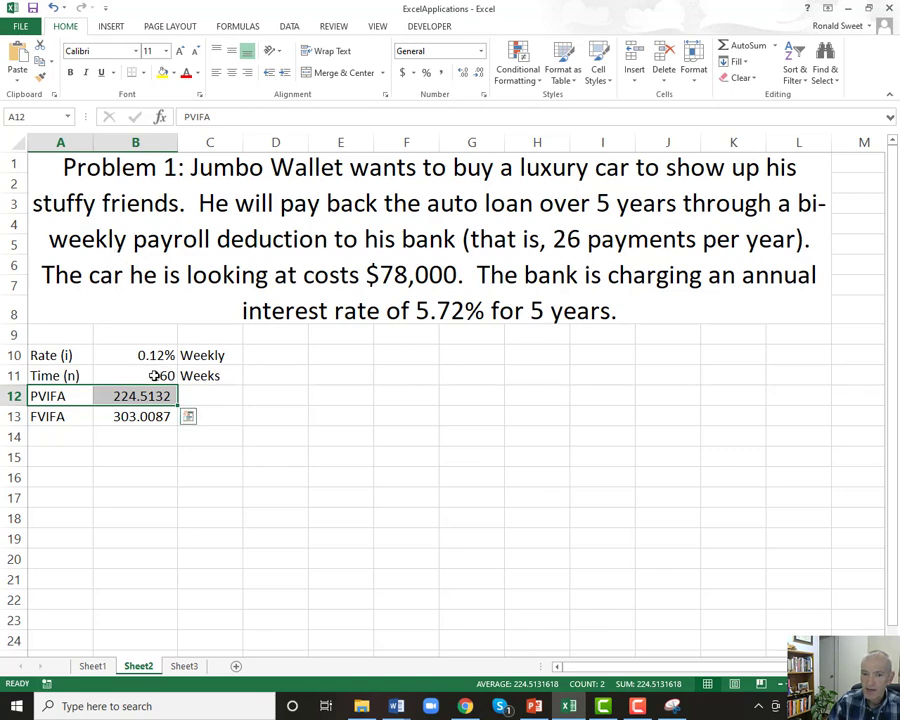
ctrl+scroll(148, 373, up, 2)
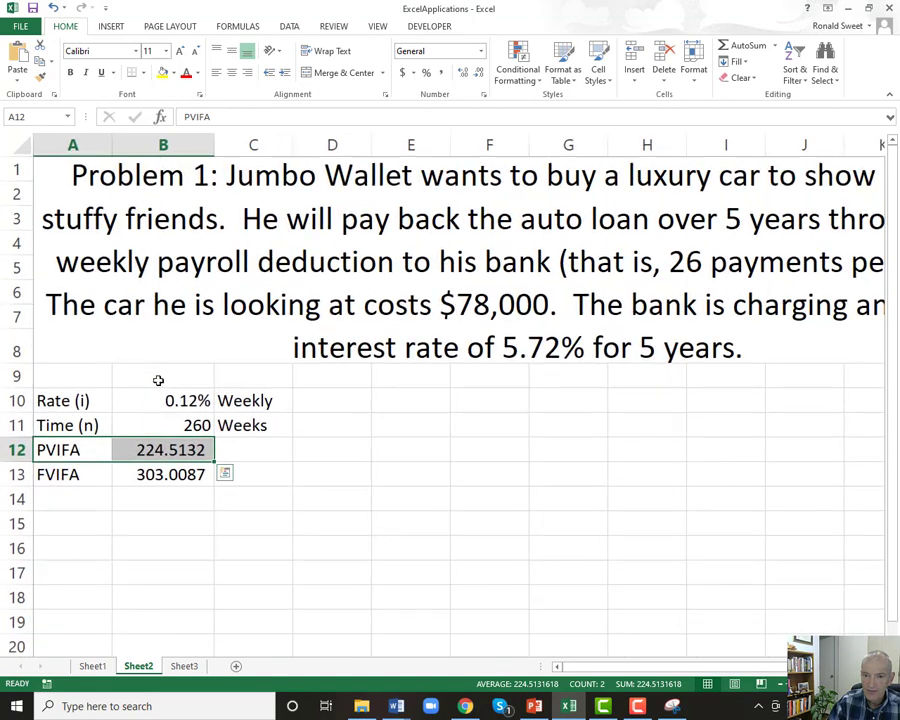
click(165, 425)
text(=)
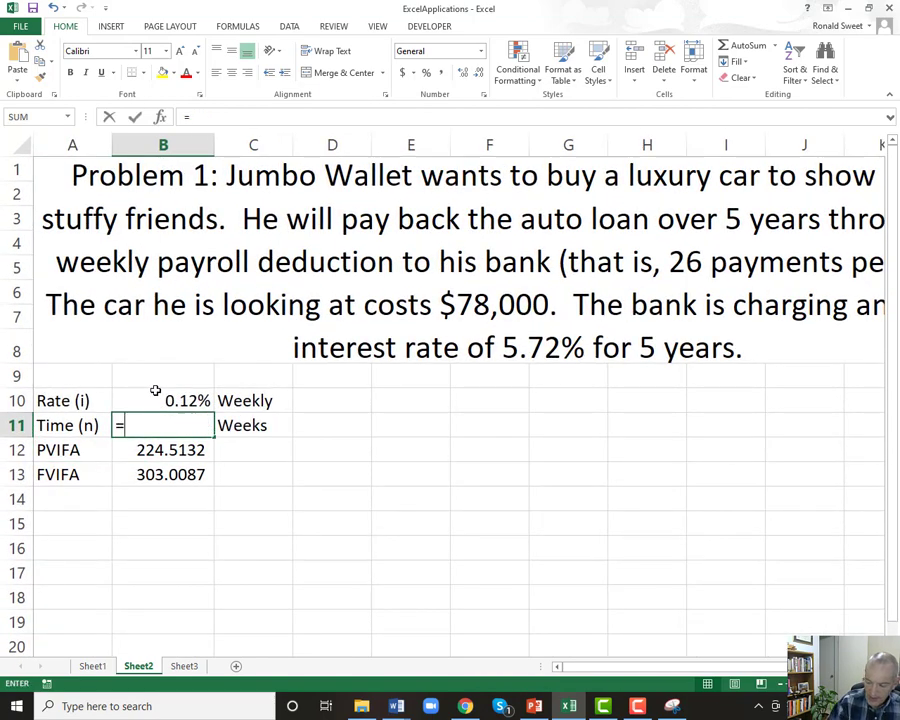
text(5)
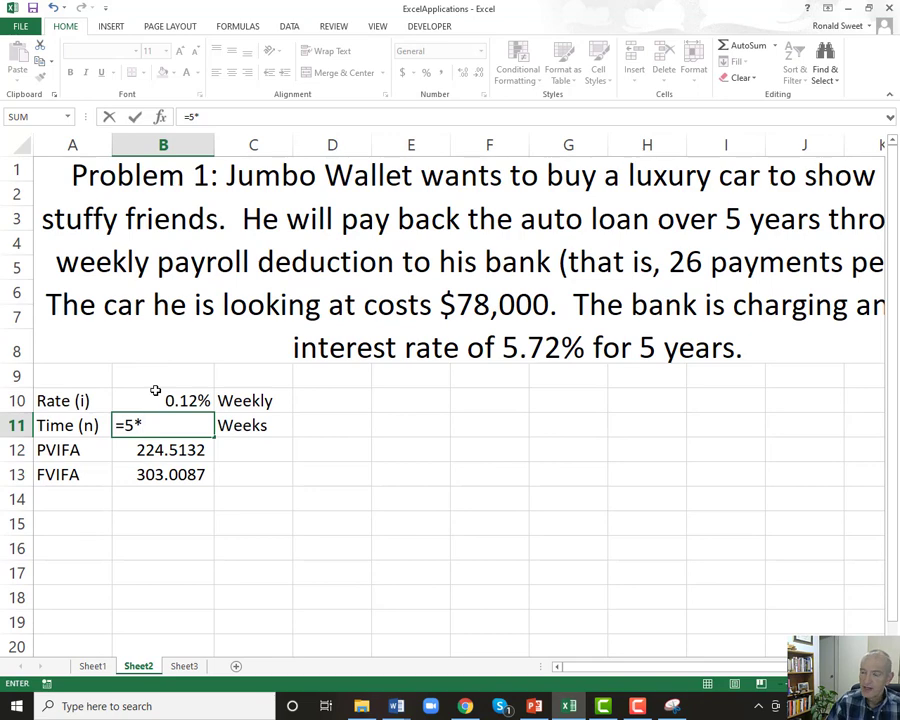
text(*26)
key(Return)
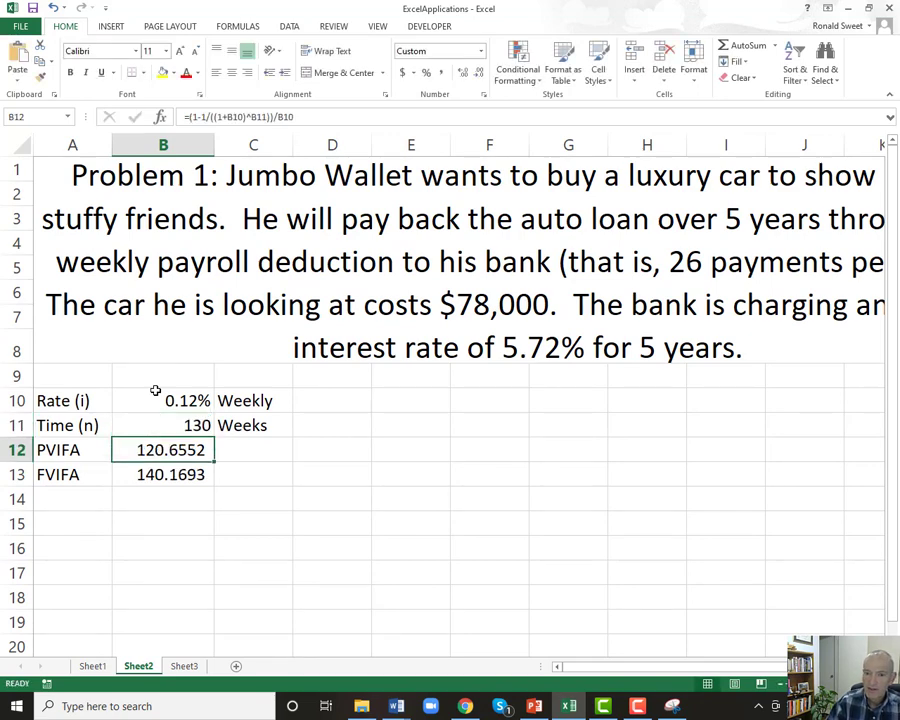
- Enlarge the font of A10:D21 to 14 points and widen column B to fit the larger figures
scroll(193, 390, down, 2)
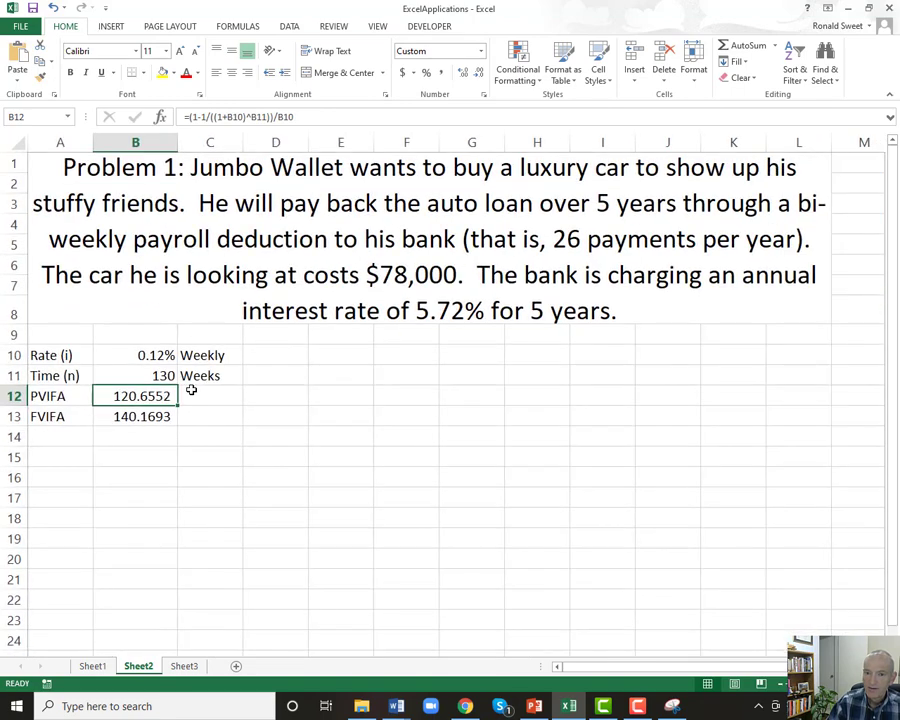
click(129, 352)
drag(76, 352, 266, 564)
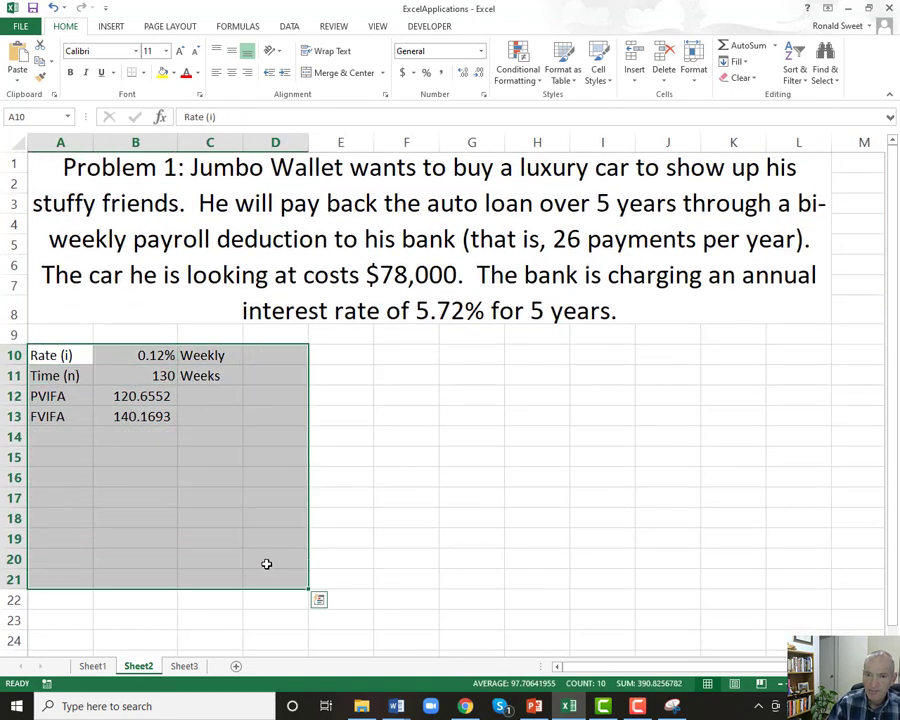
click(180, 51)
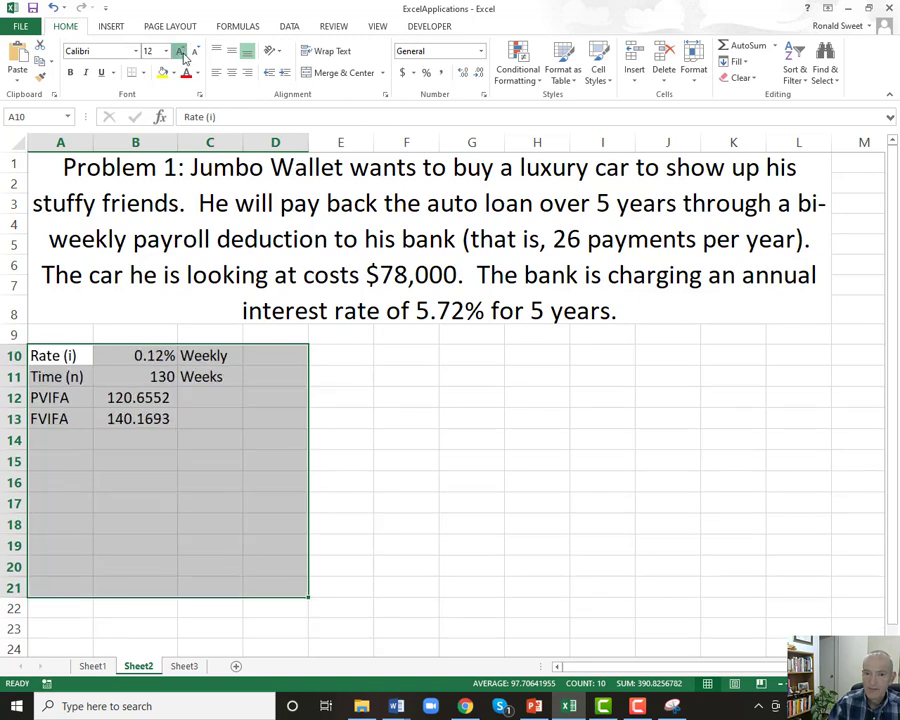
click(180, 51)
drag(174, 141, 199, 141)
click(133, 398)
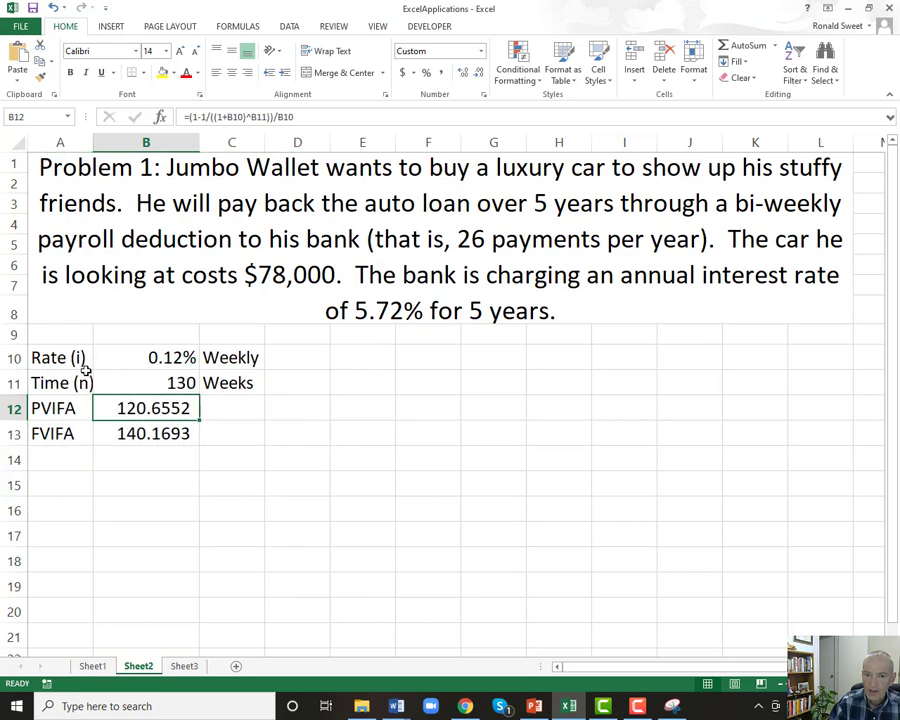
- Enter the text note "5 * 26" in D11 beside the Time (n) row
click(141, 361)
click(139, 383)
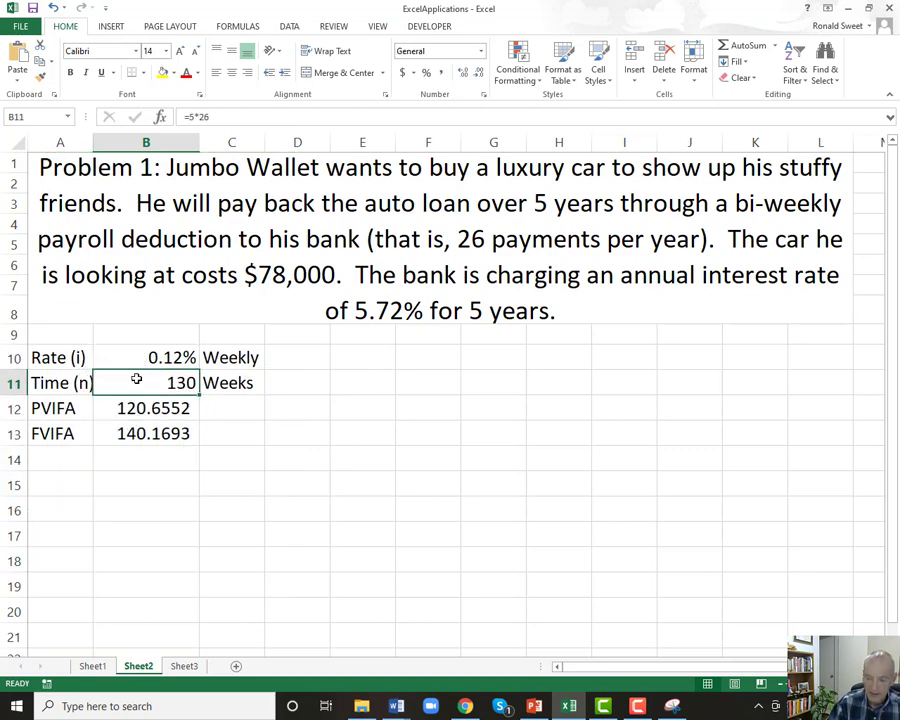
key(Right)
key(Right)
text(')
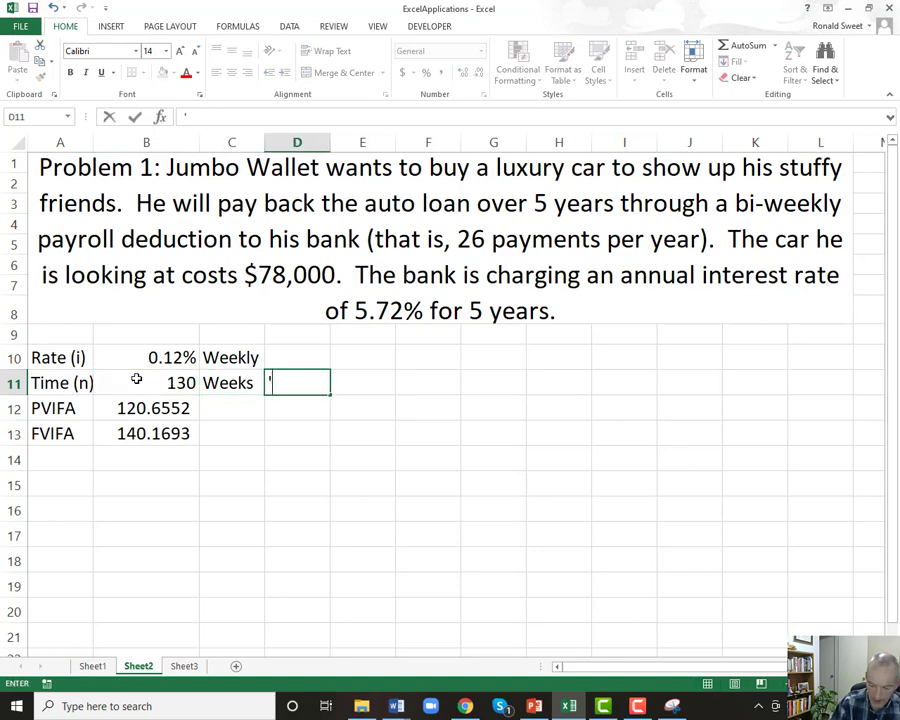
text(5 * 26)
key(Left)
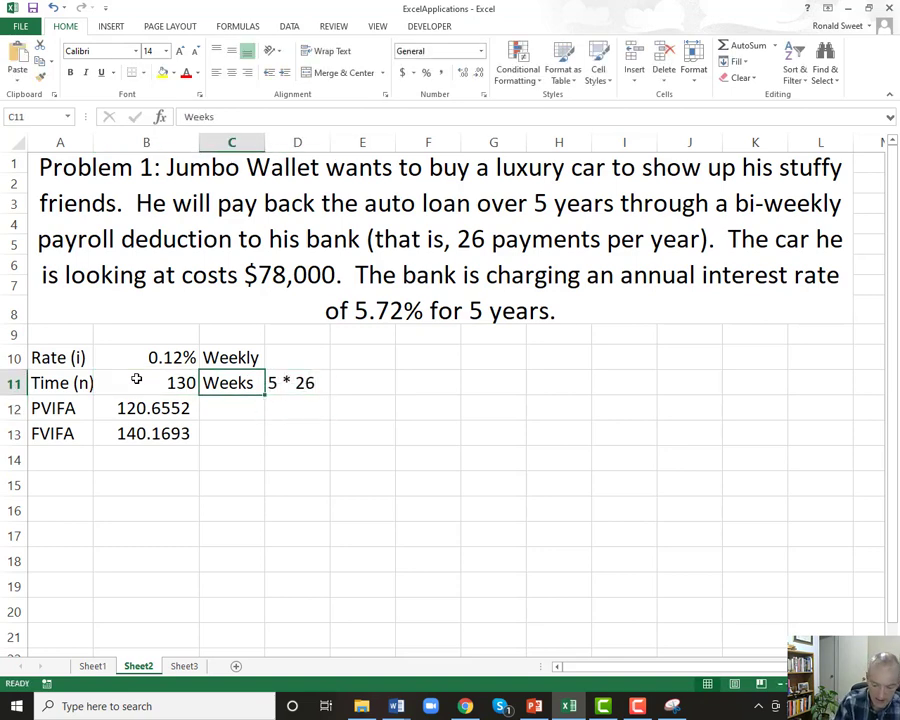
- Relabel the time unit in C11 as Bi-Weeks and widen column C to fit it
text(Bi-Weeks)
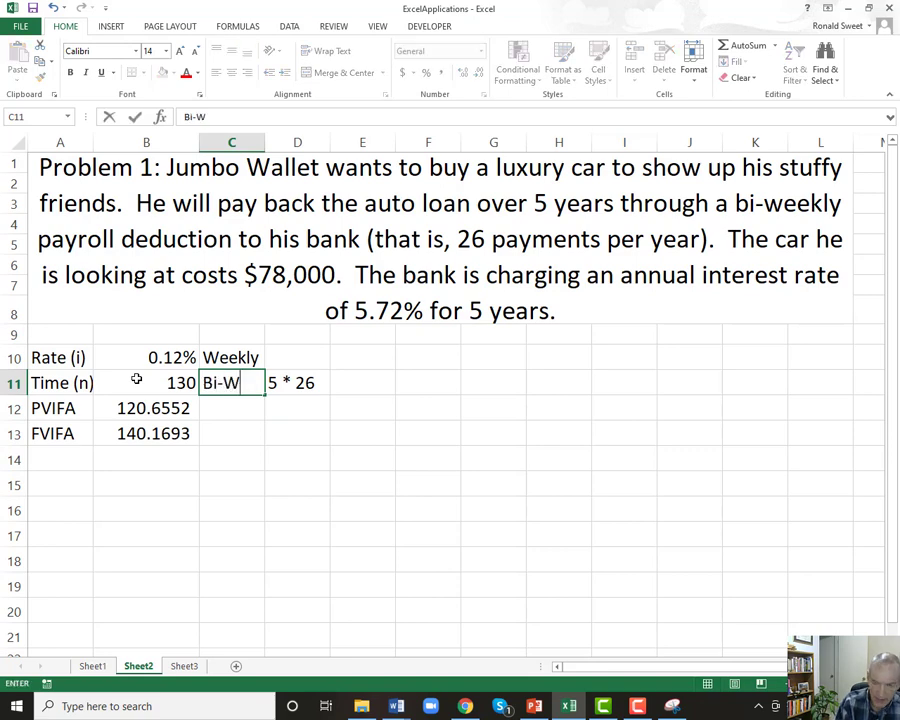
key(Return)
key(Up)
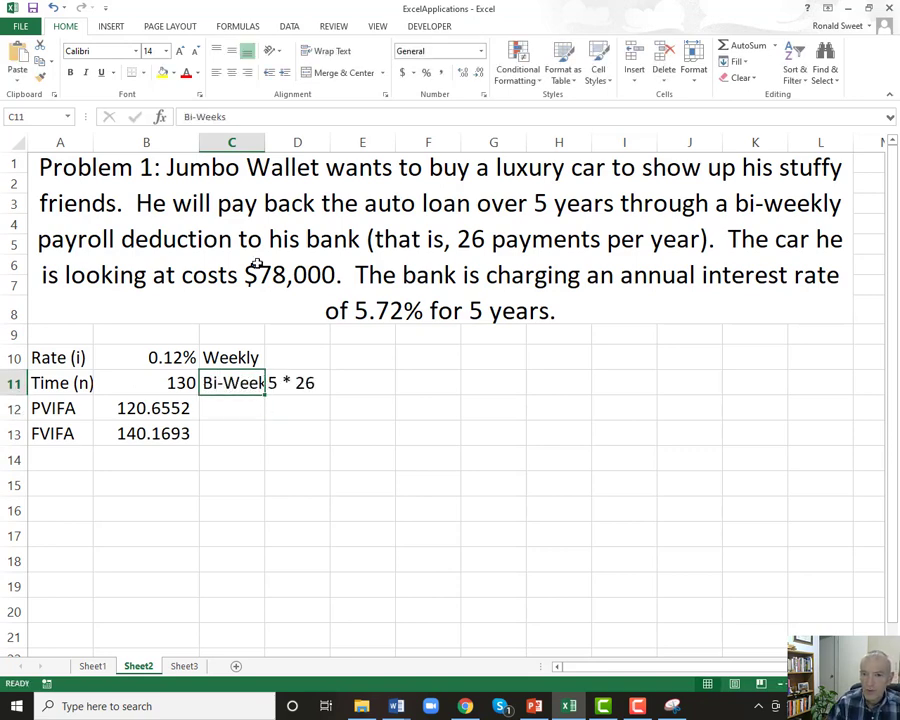
drag(265, 136, 278, 138)
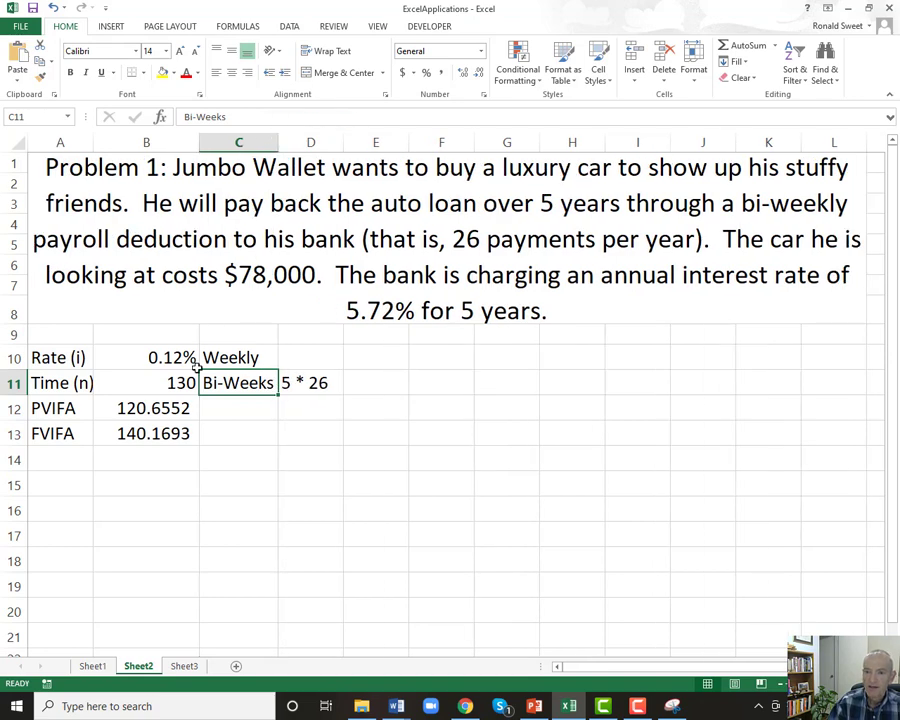
- Add an equals sign in front of the D11 note so it reads =5 * 26 as text
click(156, 383)
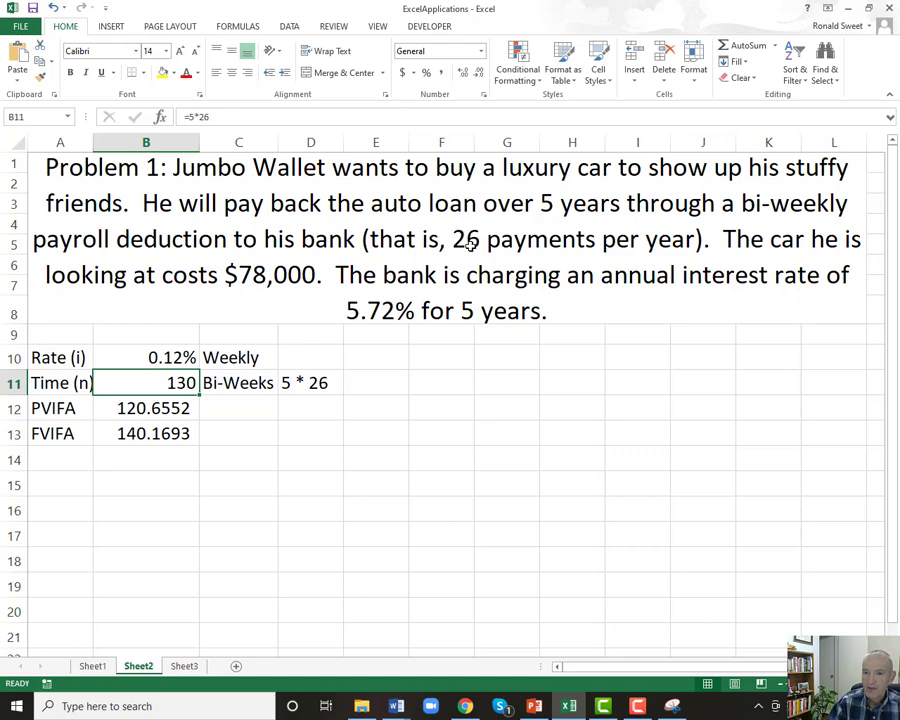
click(290, 383)
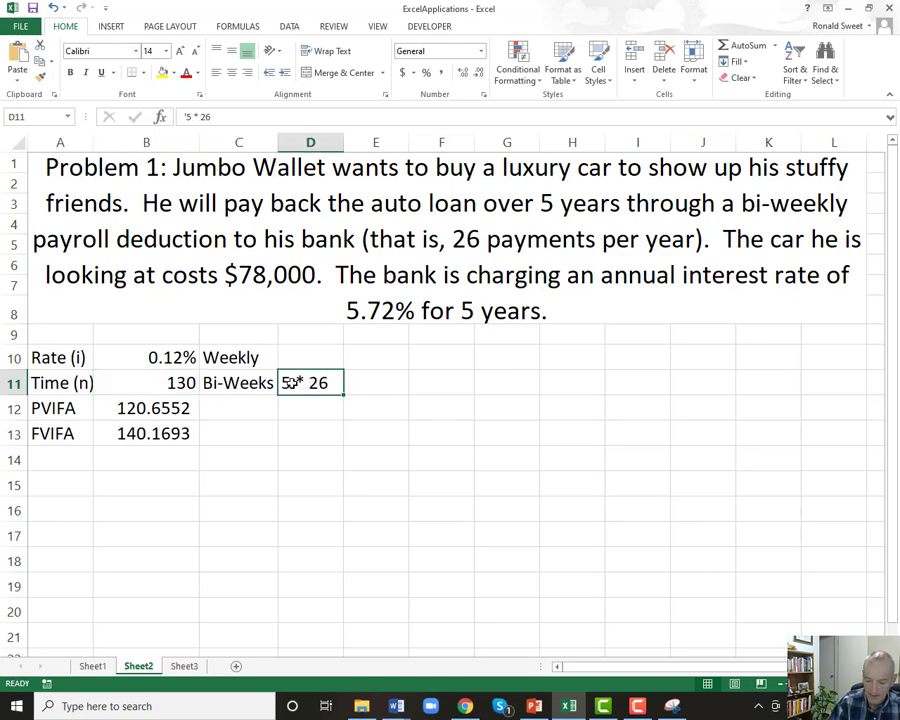
key(F2)
text(=)
key(Return)
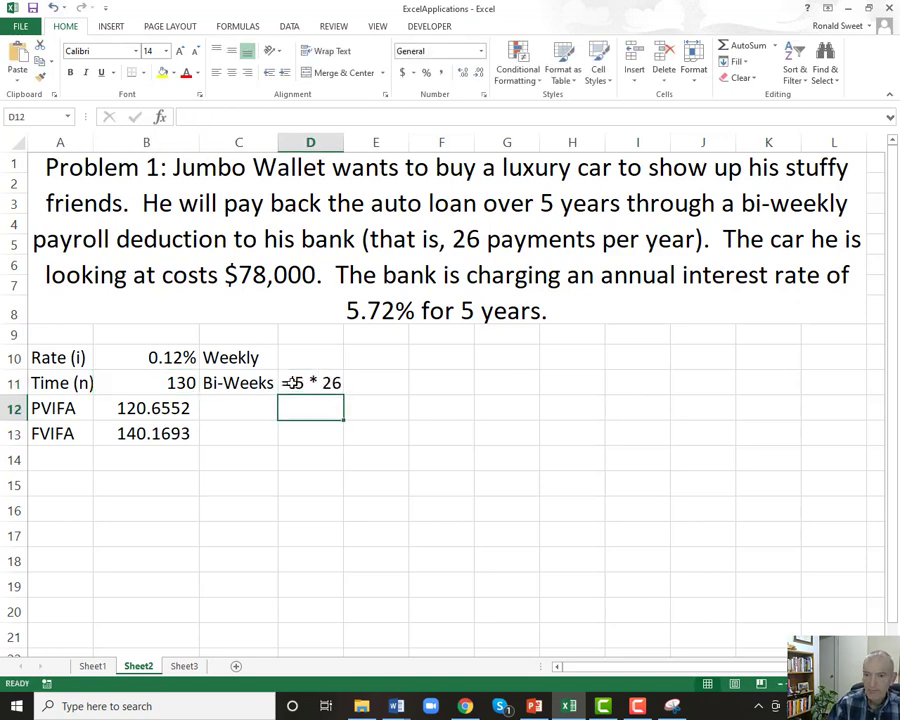
key(Up)
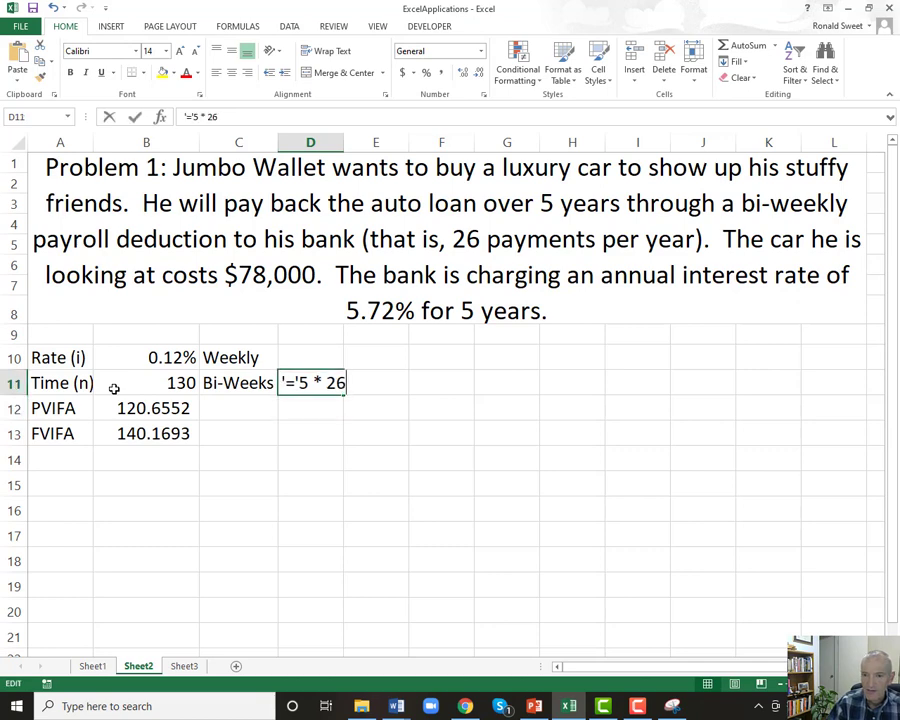
key(F2)
key(Escape)
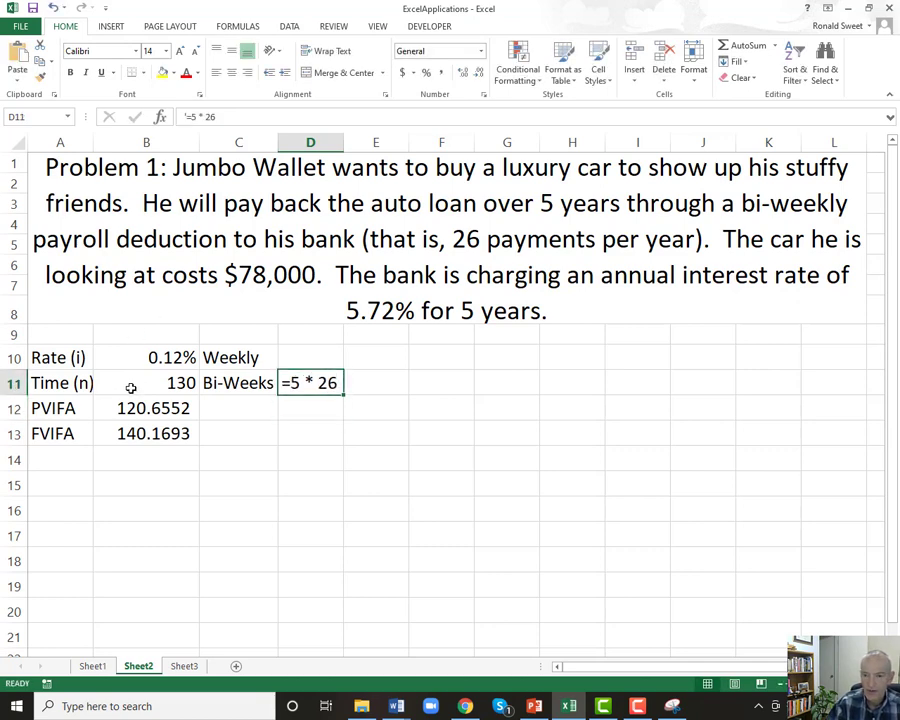
- Remove the spaces around the asterisk in the D11 note so it reads =5*26
key(F2)
key(Delete)
key(Right)
key(Delete)
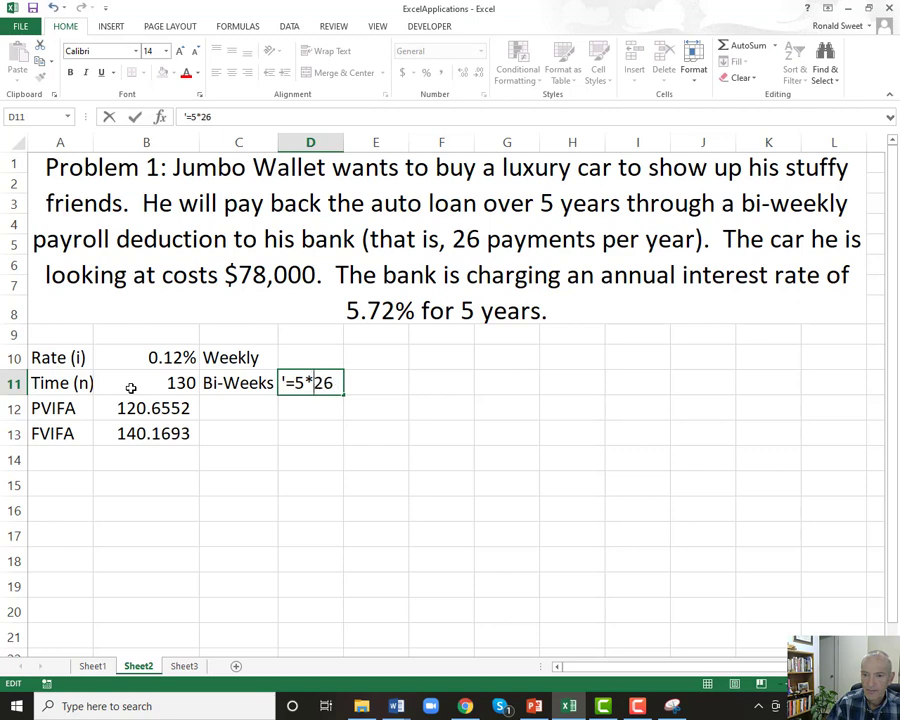
key(Return)
click(130, 388)
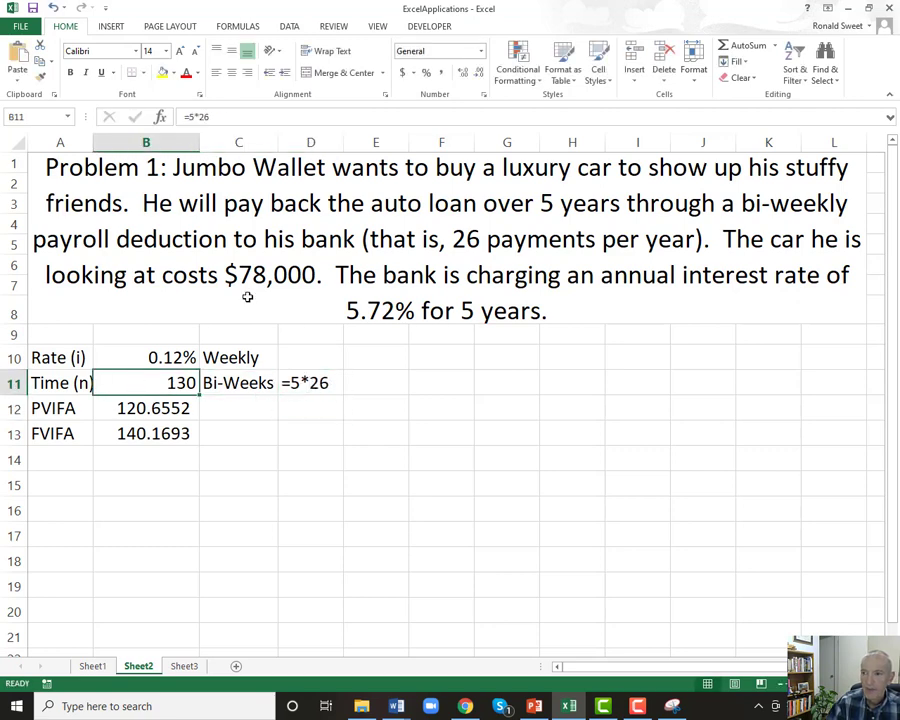
- Add a Target row below FVIFA, with the label in A14 and the amount 78000 in B14
click(76, 465)
text(Target)
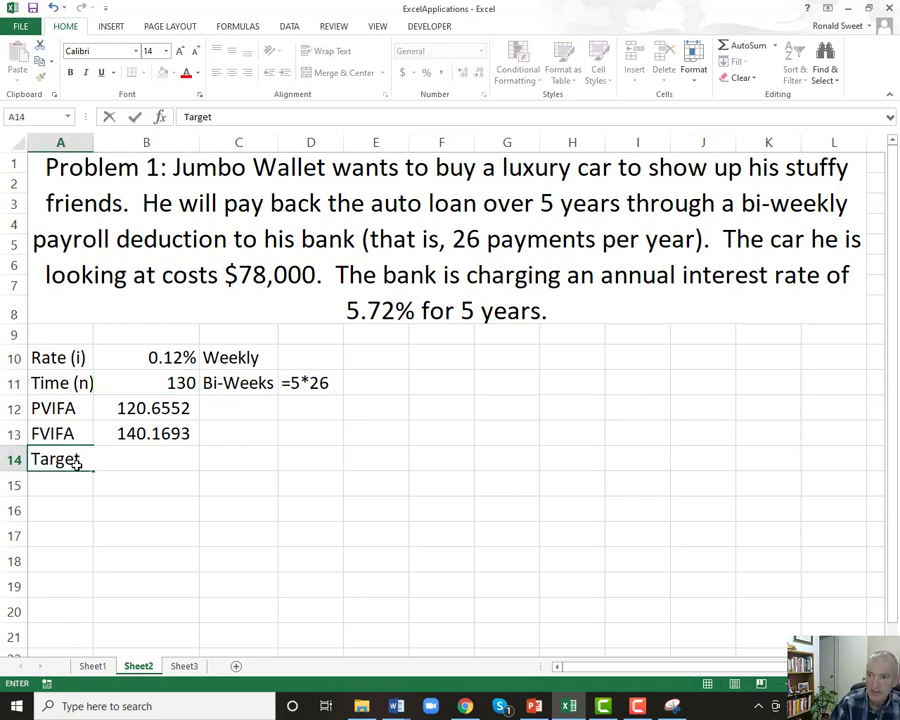
key(Return)
key(Up)
key(Right)
text(78000)
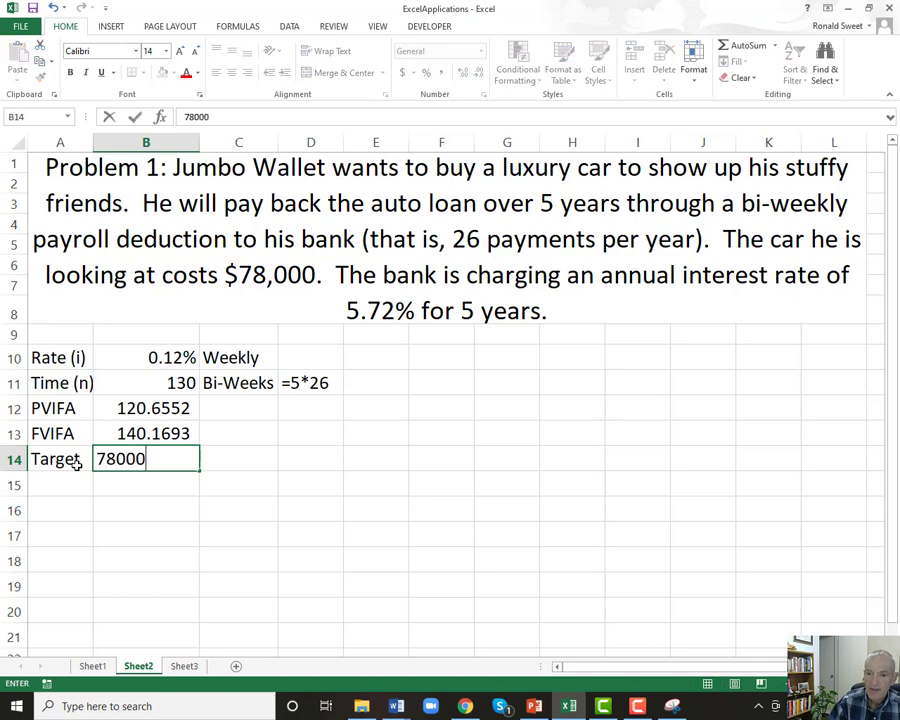
key(Return)
key(Up)
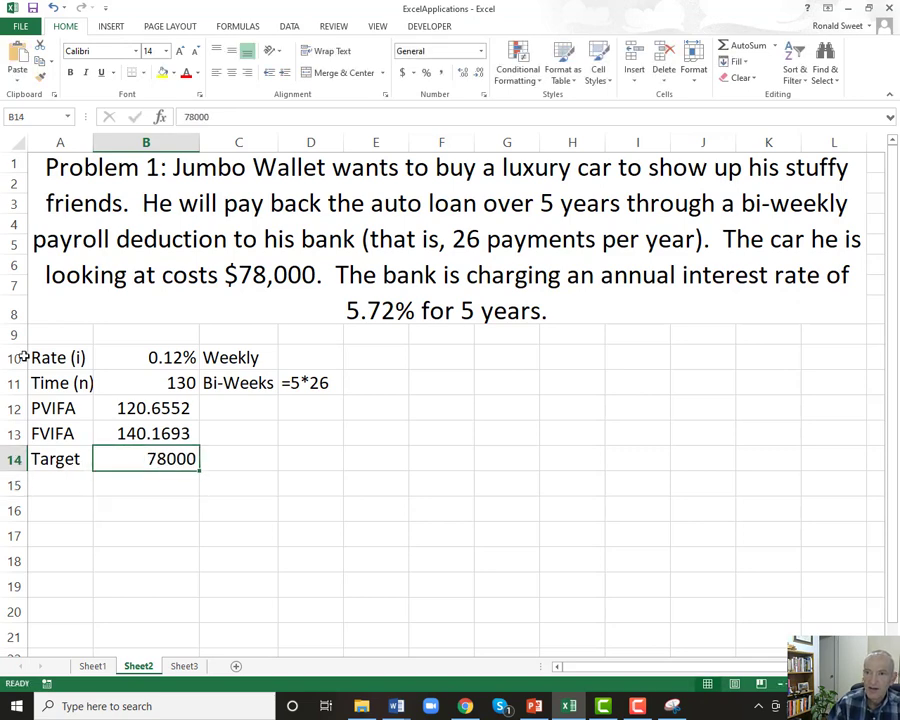
- Format the Target amount in B14 as dollars with no decimal places
key(ctrl+shift+4)
click(479, 73)
click(479, 73)
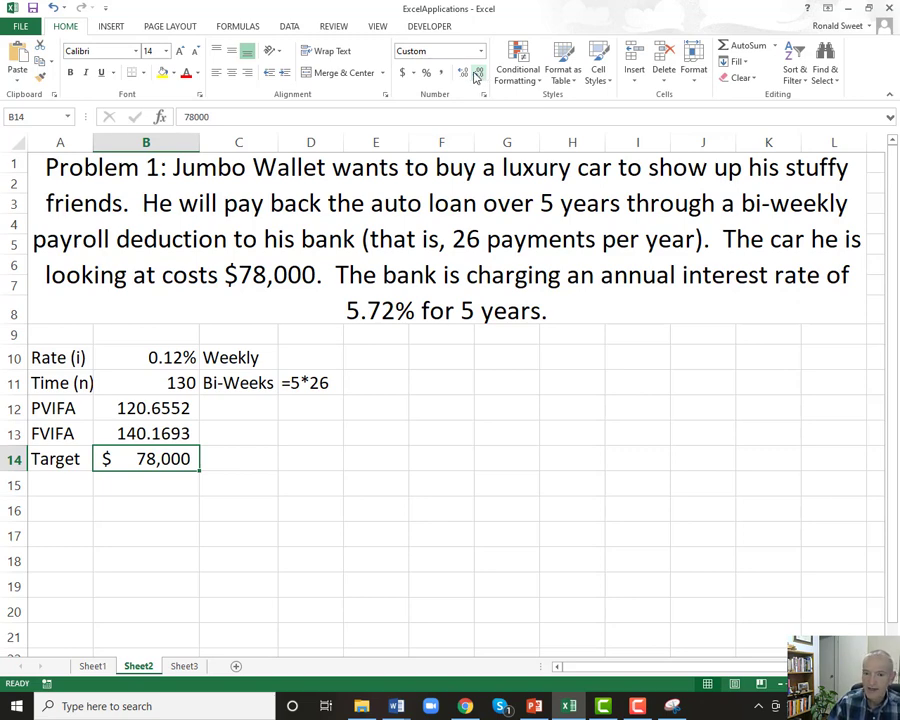
click(47, 460)
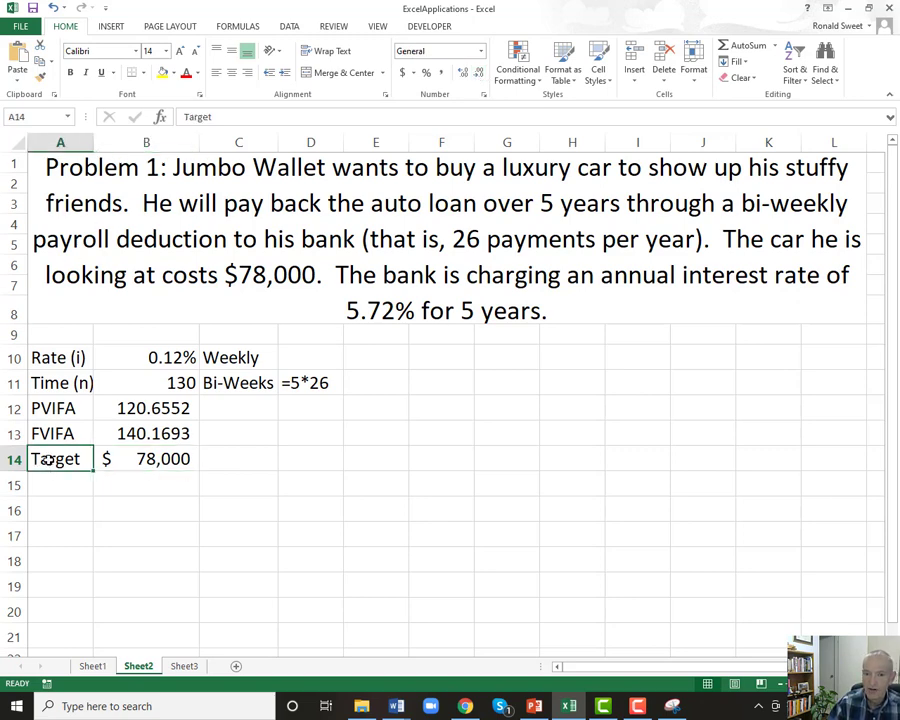
click(150, 457)
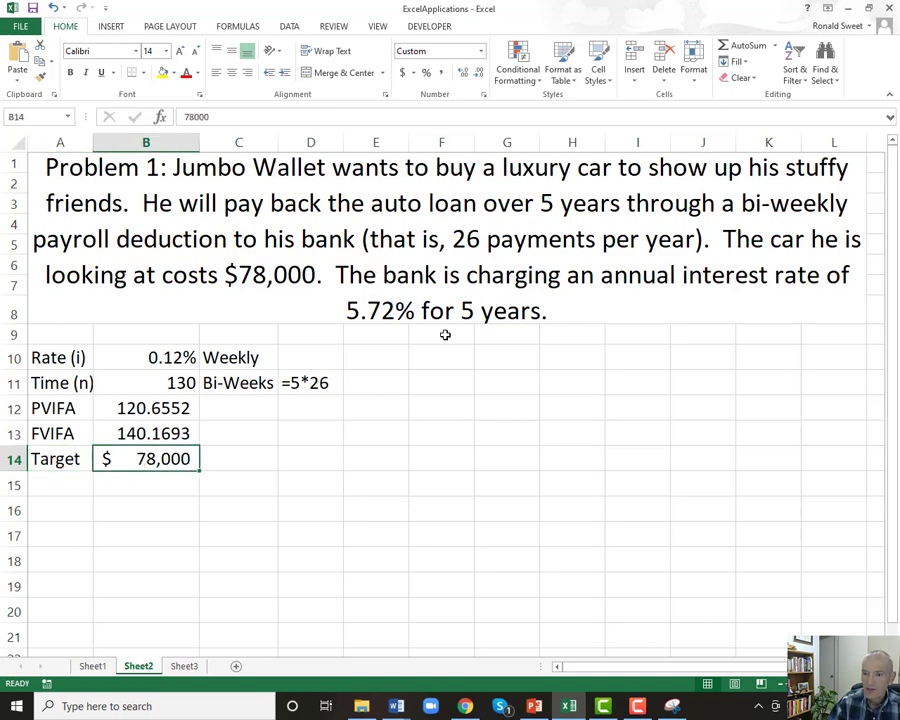
- Set the Rate (i) value in B10 to the formula =5.72%/26
click(143, 359)
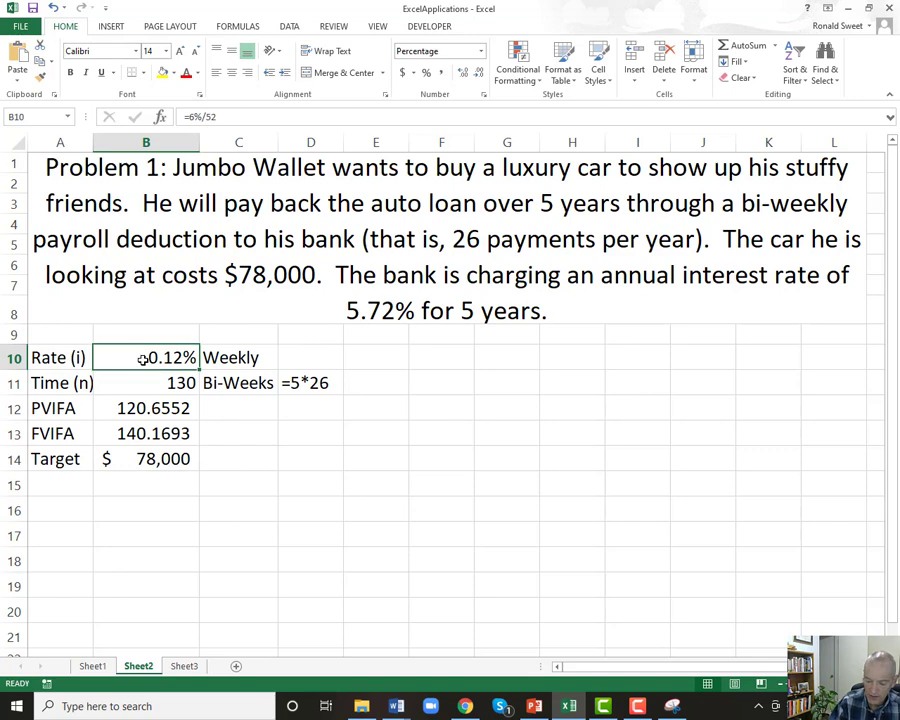
text(=5.72%)
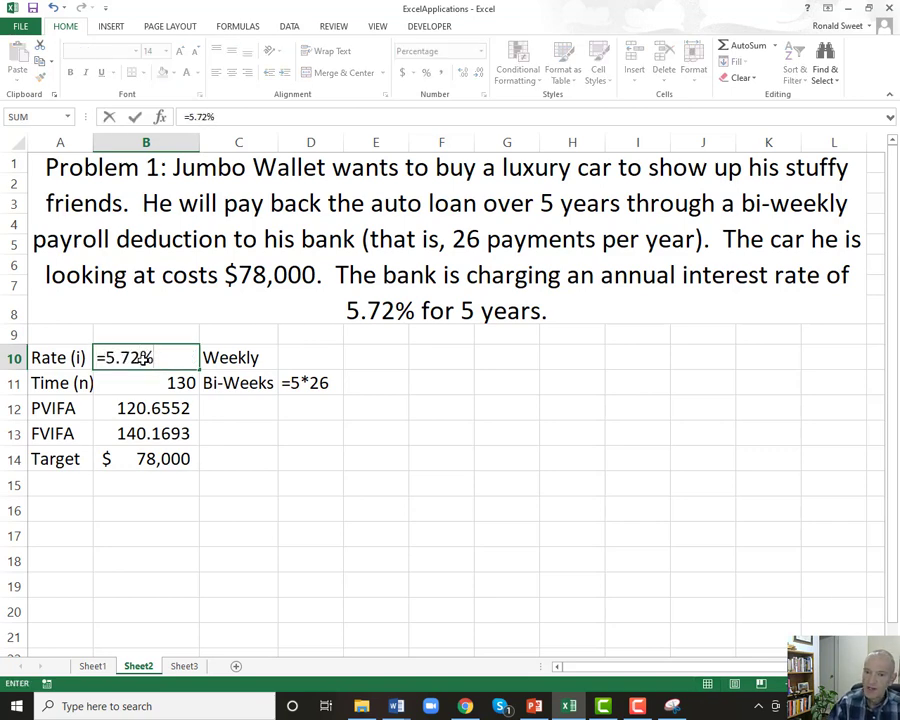
text(/26)
key(Return)
- Relabel the rate period in C10 as Bi-Weekly
key(Up)
key(Right)
key(Down)
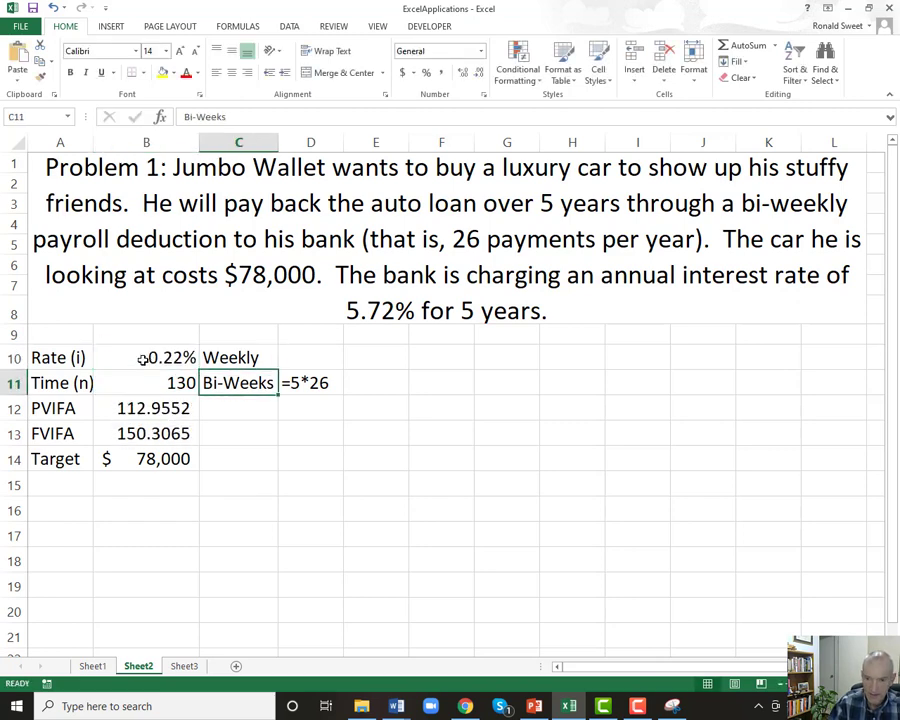
key(Up)
text(Bi-Weekl)
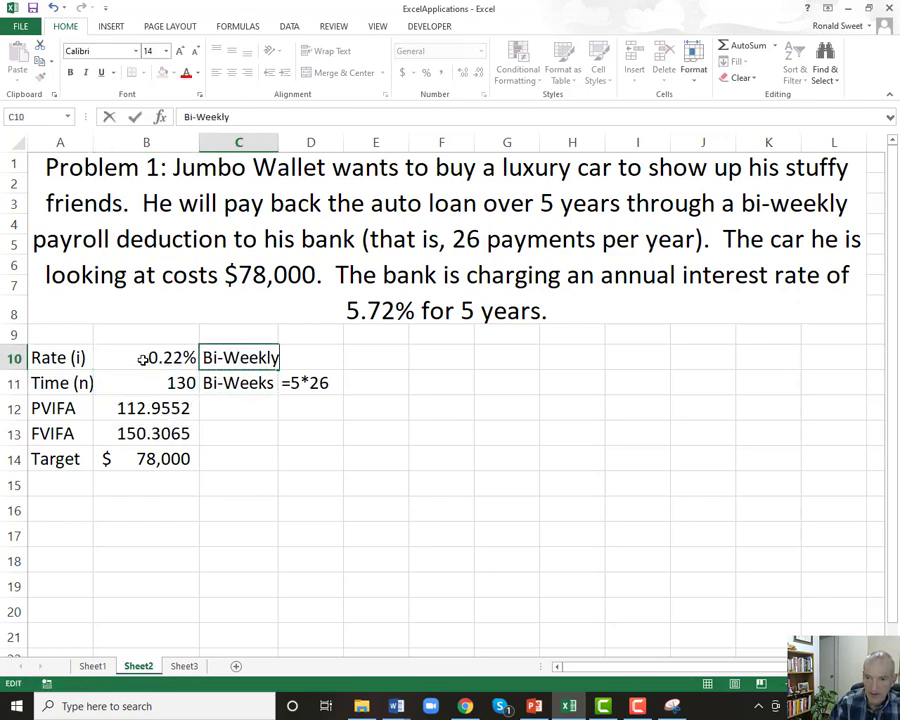
text(y)
key(Return)
- Note the rate calculation as the text '=5.72%/26 in D10 beside the Bi-Weekly label
key(Up)
key(Right)
text(')
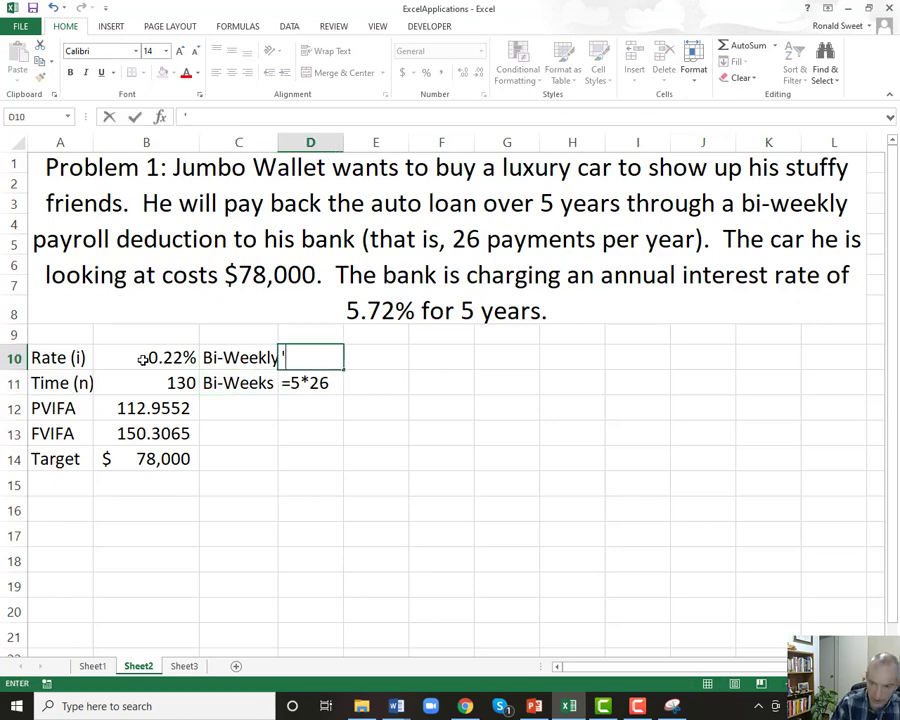
text(=5.)
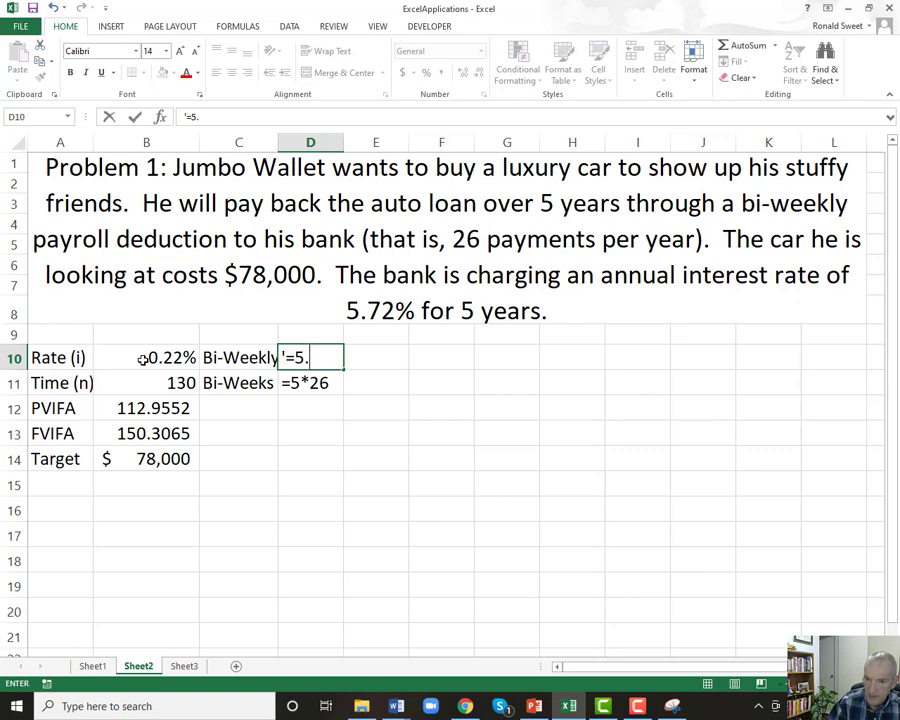
text(72%/26)
key(ctrl+Return)
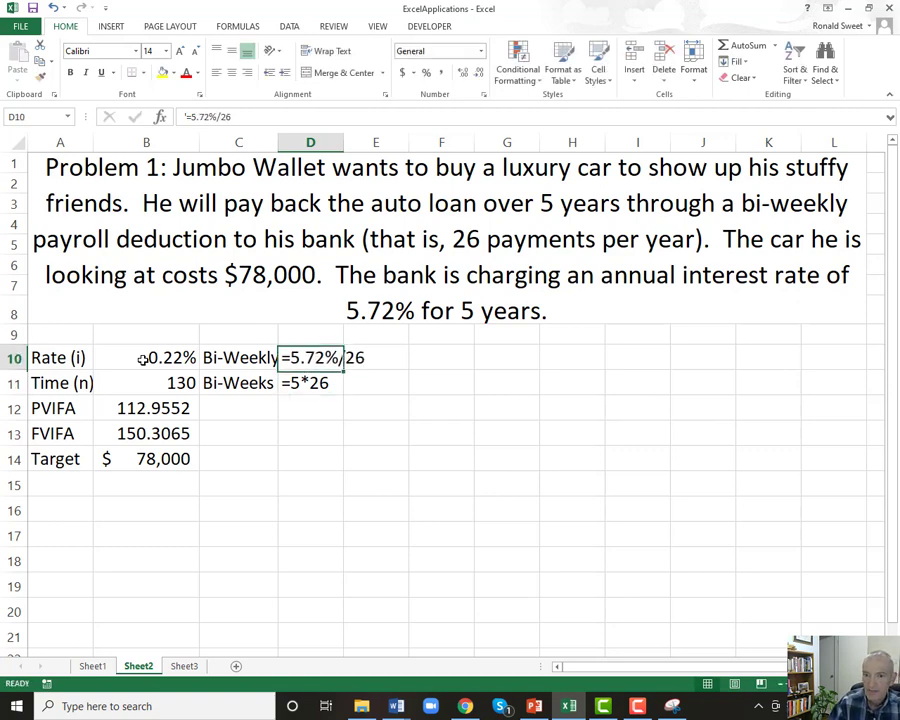
- Examine the PVIFA and FVIFA formulas in B12 and B13 and the cells they refer to
click(143, 359)
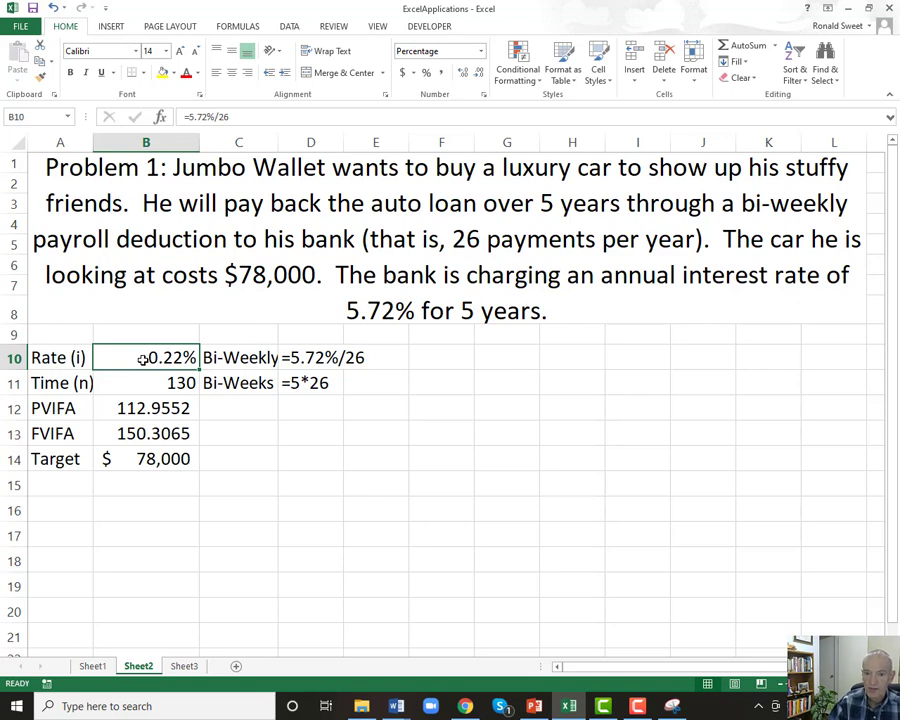
key(Down)
key(Down)
key(F2)
key(Return)
key(F2)
key(shift+Return)
key(Down)
key(Up)
key(Up)
key(Up)
key(Down)
key(Down)
key(Up)
key(Down)
key(Up)
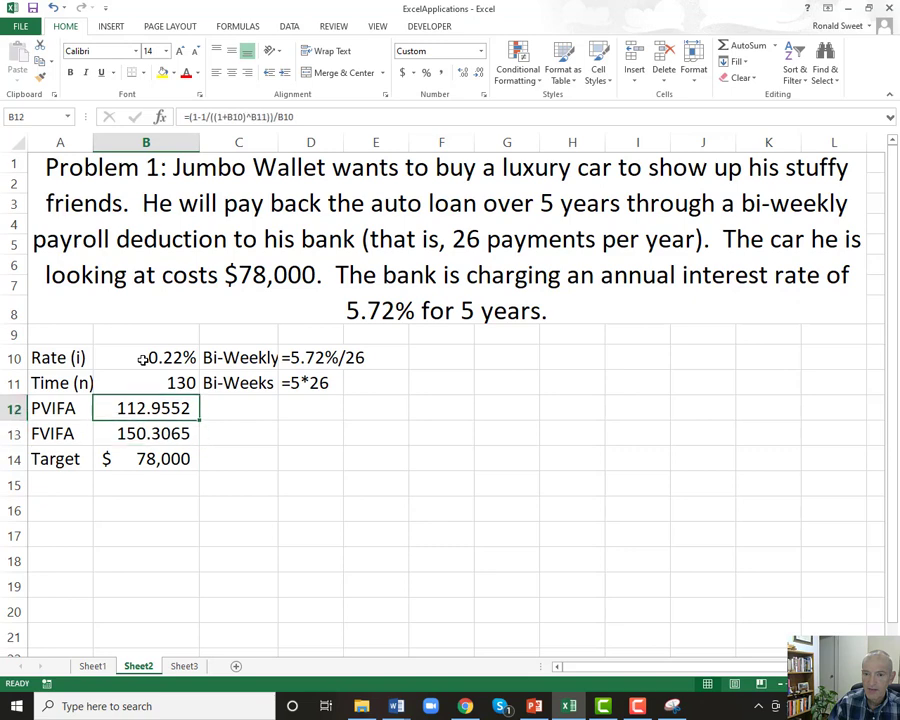
- Review the column B entries from Rate to Target and the calculation notes in D10 and D11
key(Up)
key(Up)
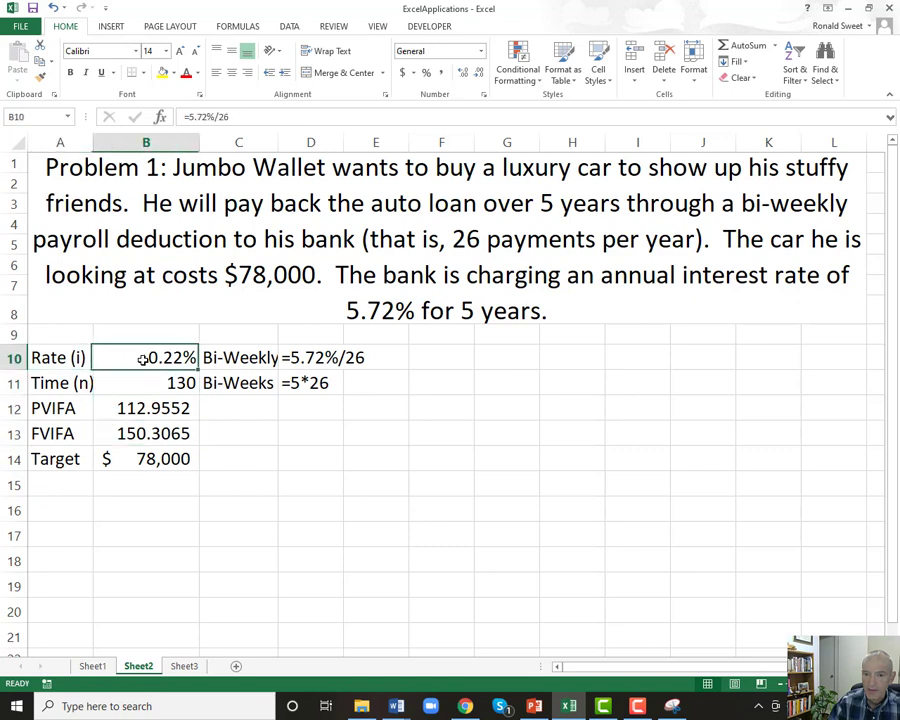
key(Down)
key(Down)
key(Down)
key(Down)
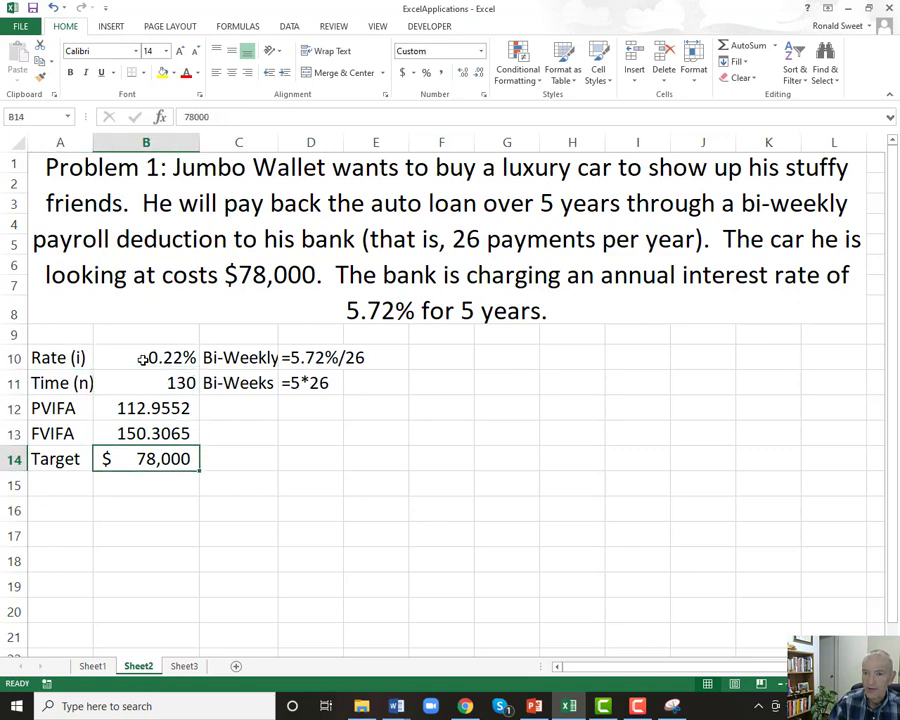
key(Up)
key(Up)
key(Up)
key(Up)
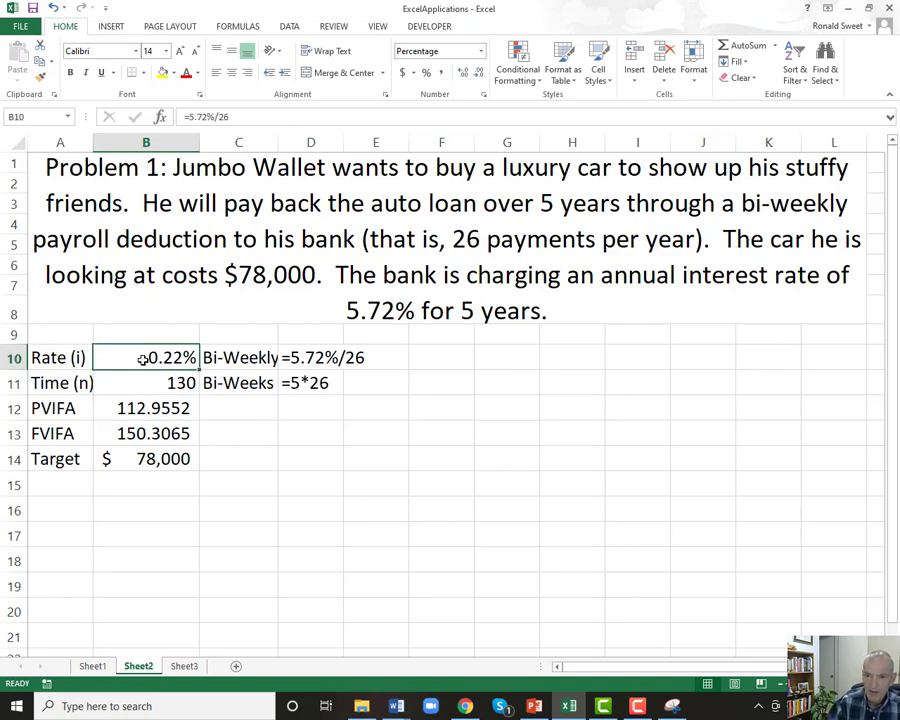
key(Right)
key(Right)
key(Down)
key(Down)
key(Left)
key(Left)
key(Down)
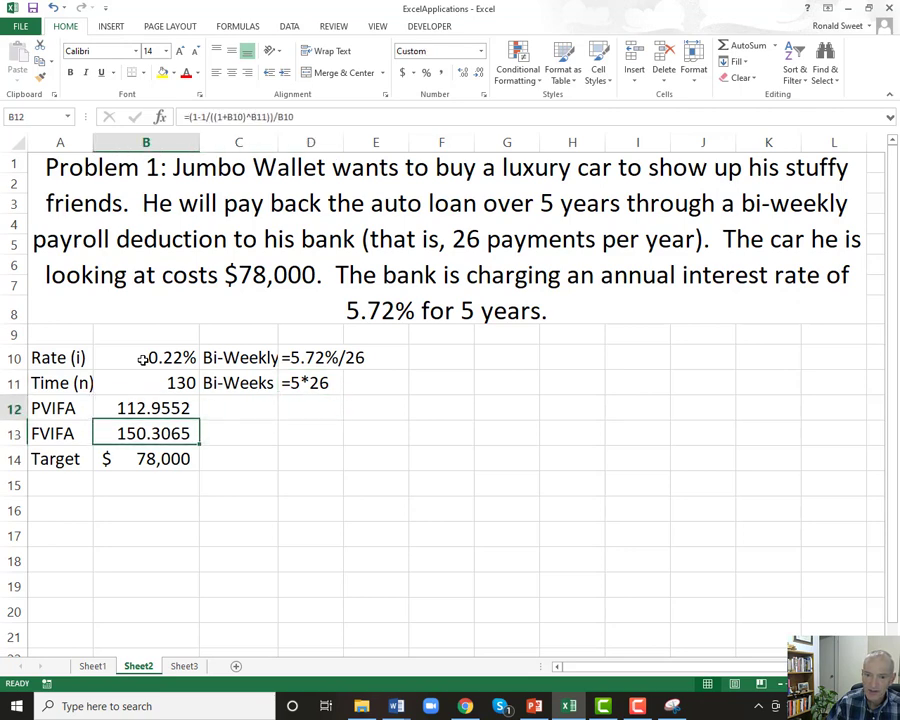
key(Up)
key(Down)
key(Up)
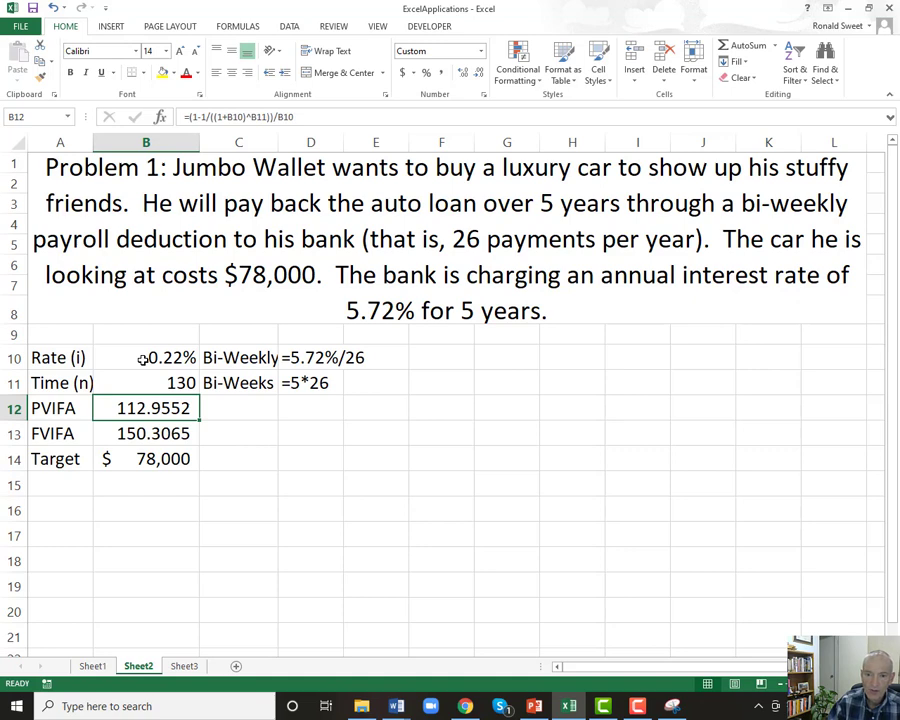
key(Down)
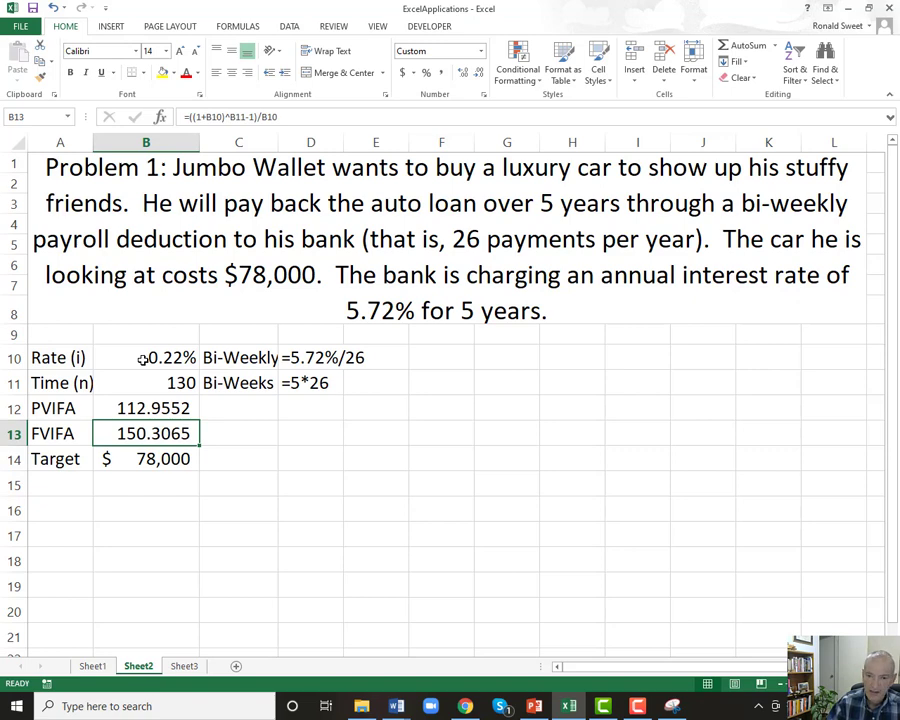
- Compare the original block A1:C4 on Sheet1 with the adapted block from A10 down on Sheet2
click(90, 666)
drag(102, 174, 285, 255)
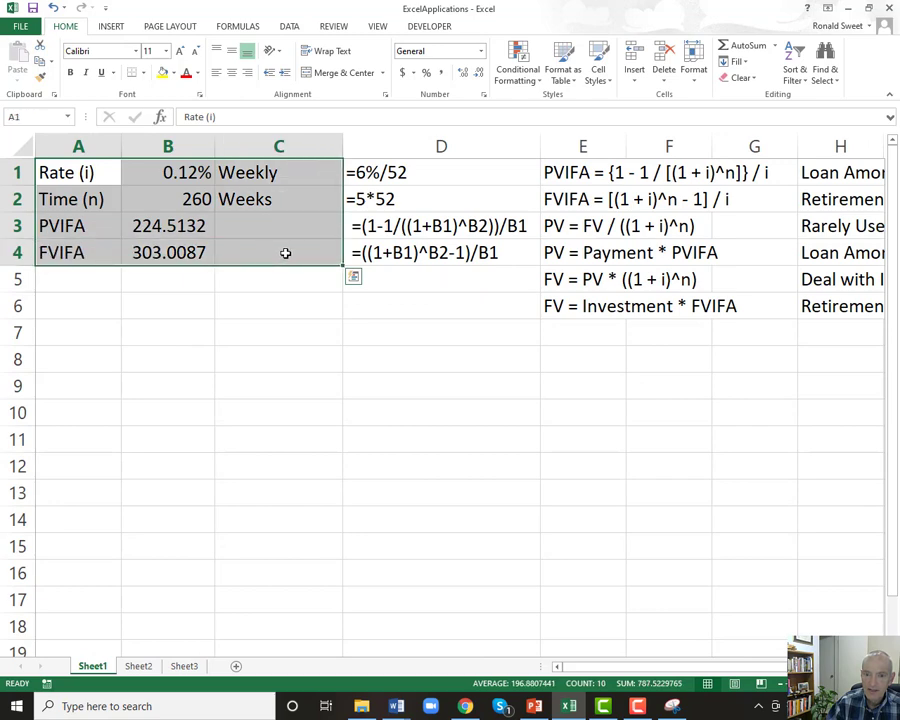
click(136, 667)
click(44, 355)
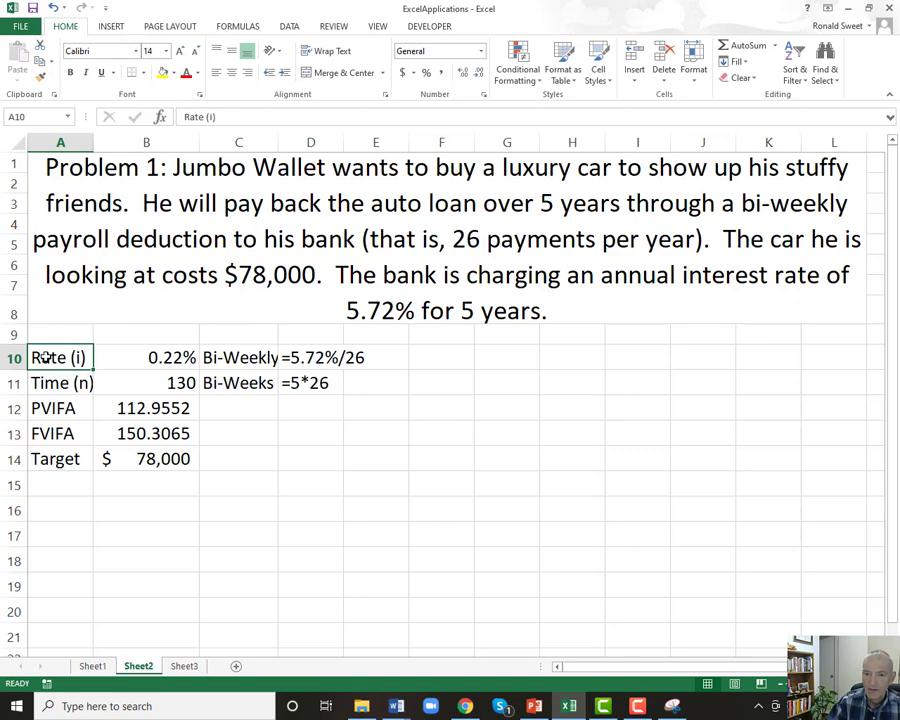
key(Down)
key(Down)
key(Down)
key(Down)
key(Down)
key(Down)
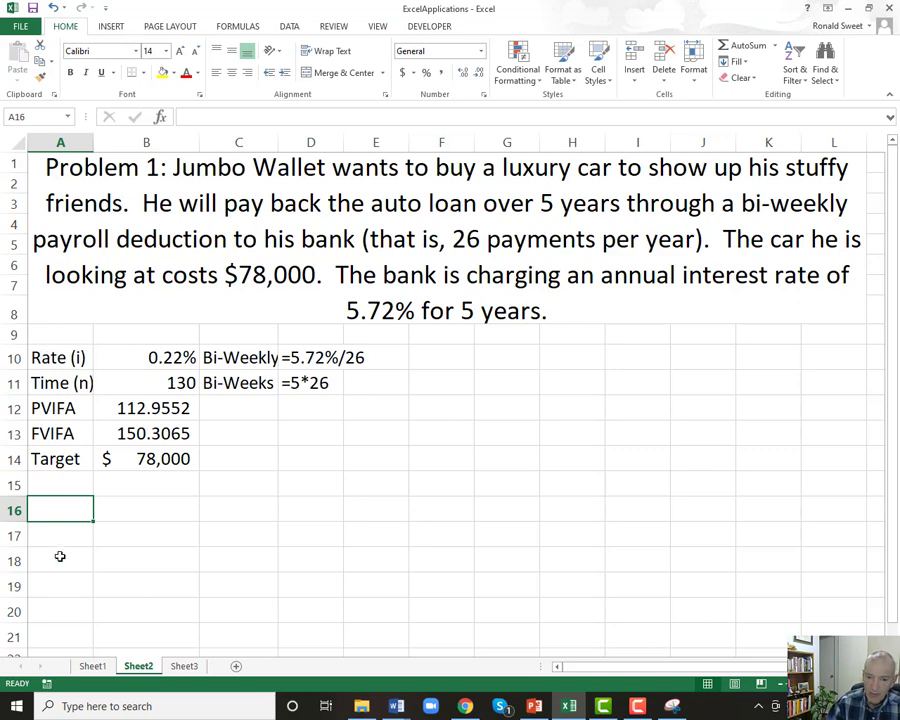
- Copy the equation PV = Payment * PVIFA from Sheet1 cell E4 into cell E14 of Sheet2
click(95, 666)
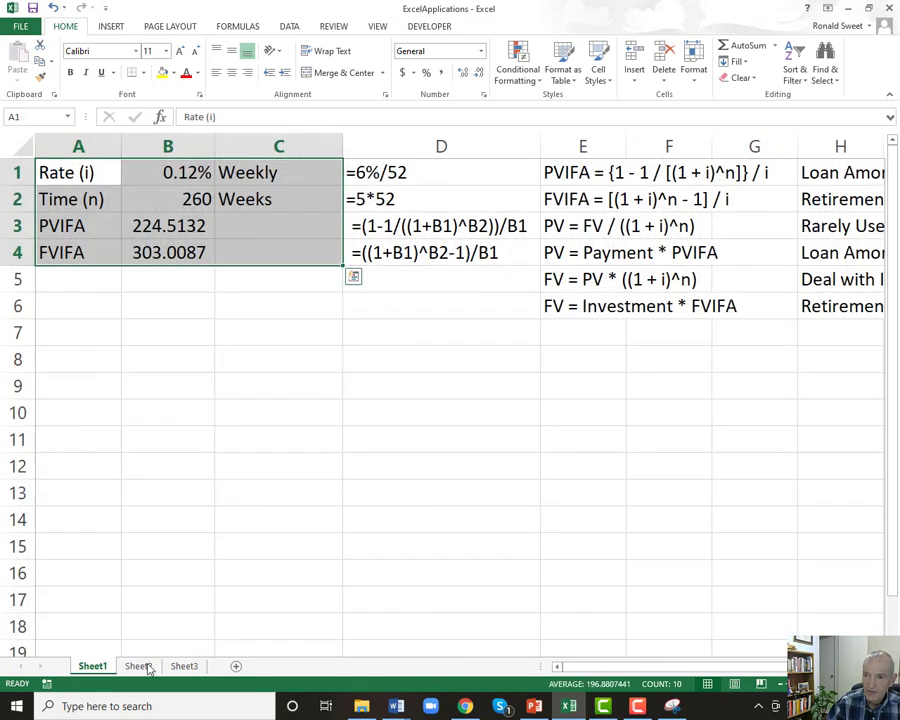
click(568, 253)
key(ctrl+c)
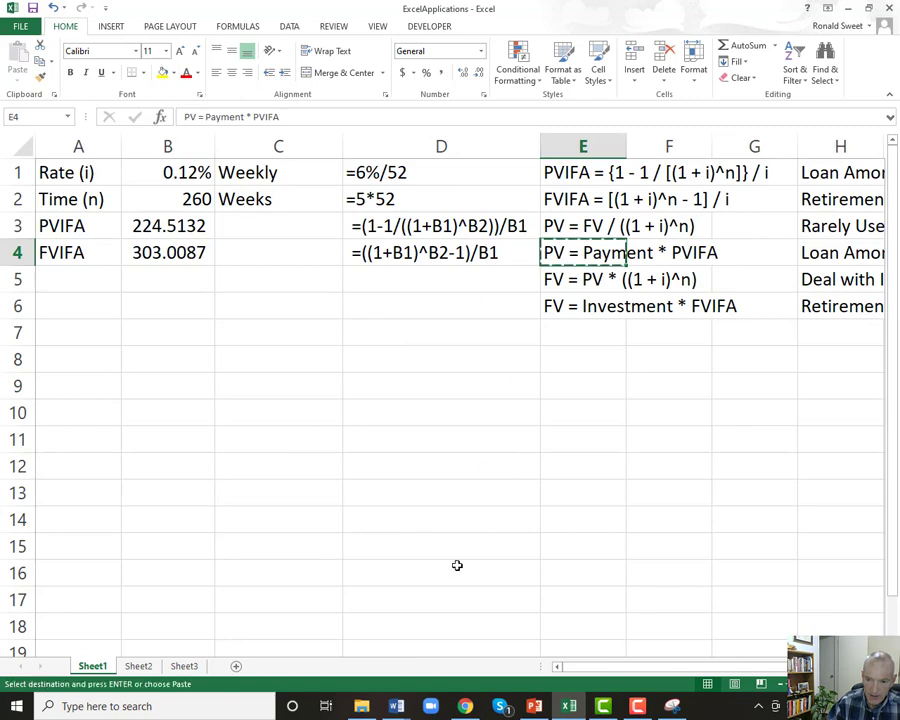
click(137, 665)
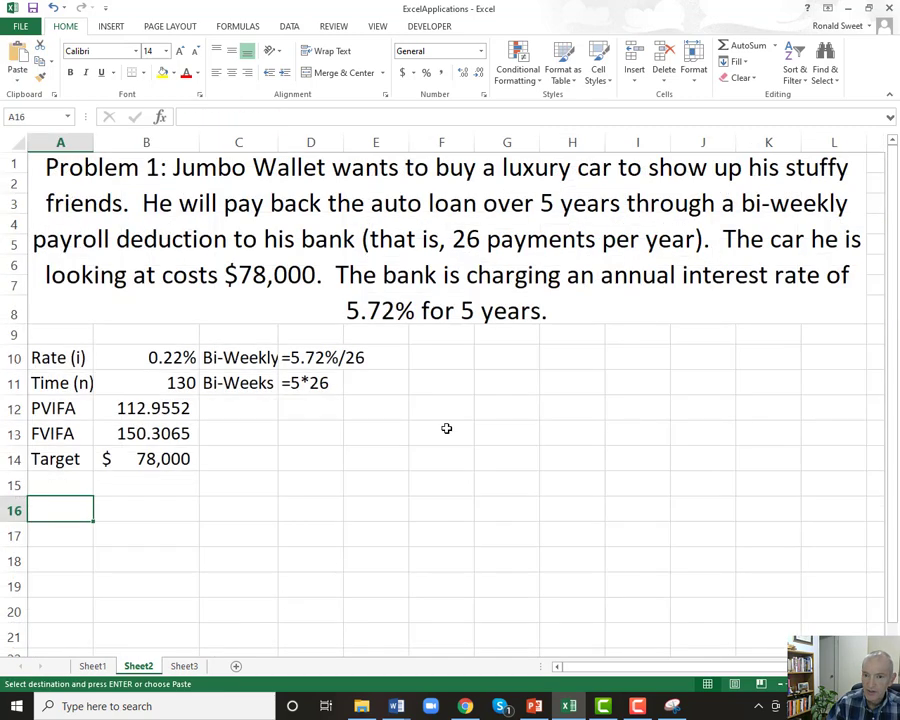
click(371, 457)
key(ctrl+v)
key(Up)
key(Down)
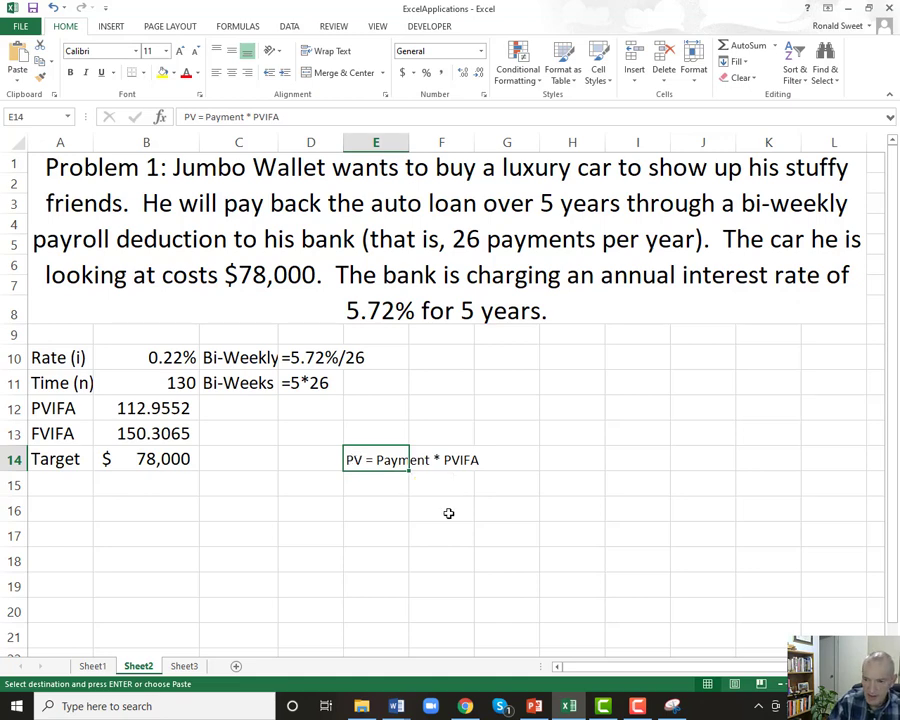
- Extend the equation text in E14 with "; $78,000 = Loan Payment * PVIFA"
key(F2)
text(; )
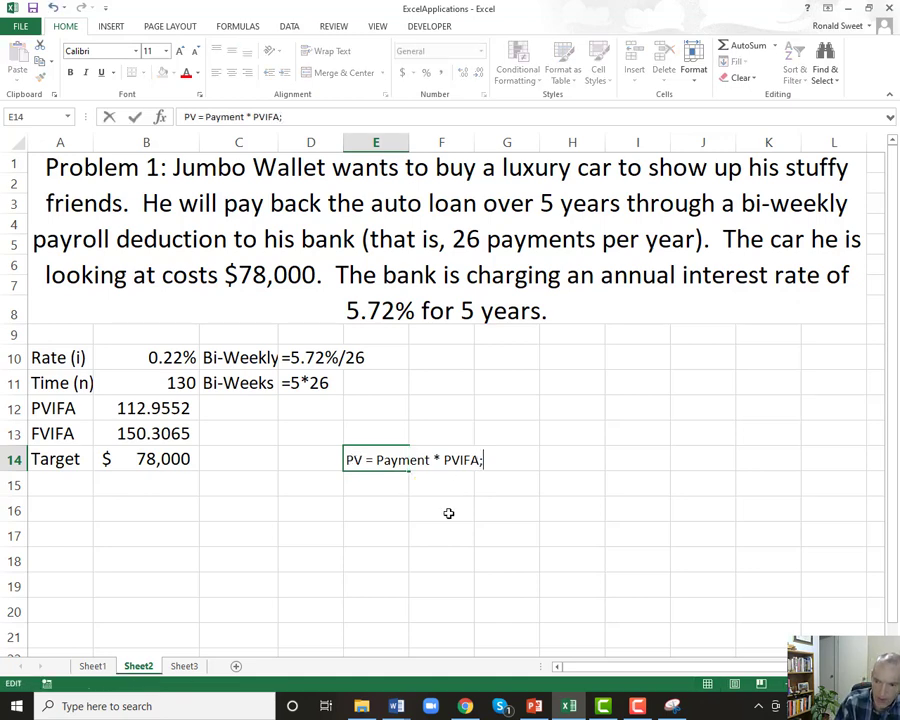
text($78,000 = Loan Payment * PVIFA)
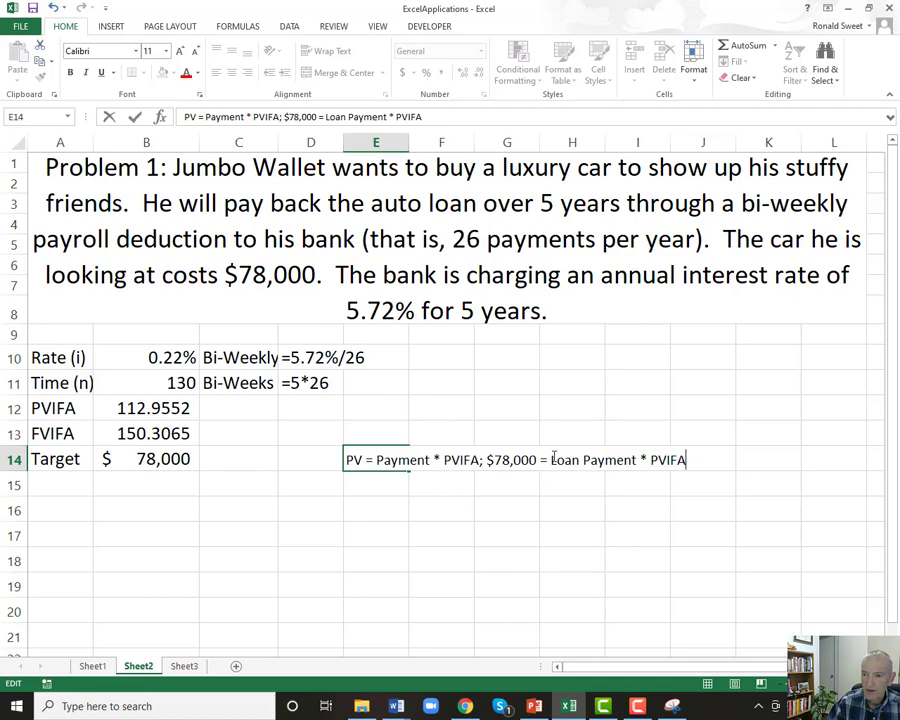
- Format the words "Loan Payment" within E14 as bold, italic and red
drag(552, 458, 641, 460)
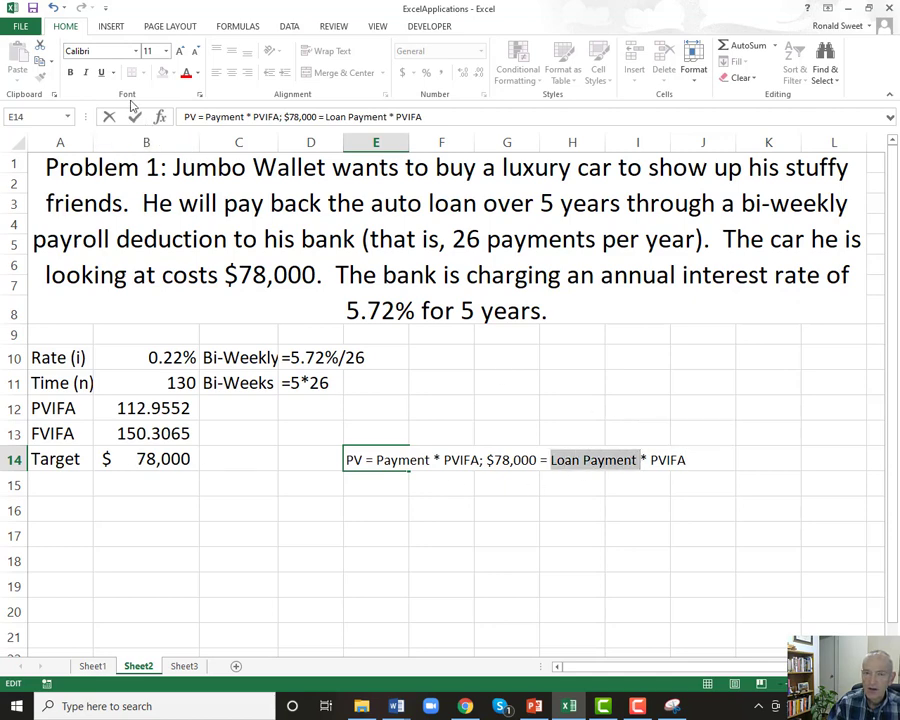
click(70, 73)
click(86, 73)
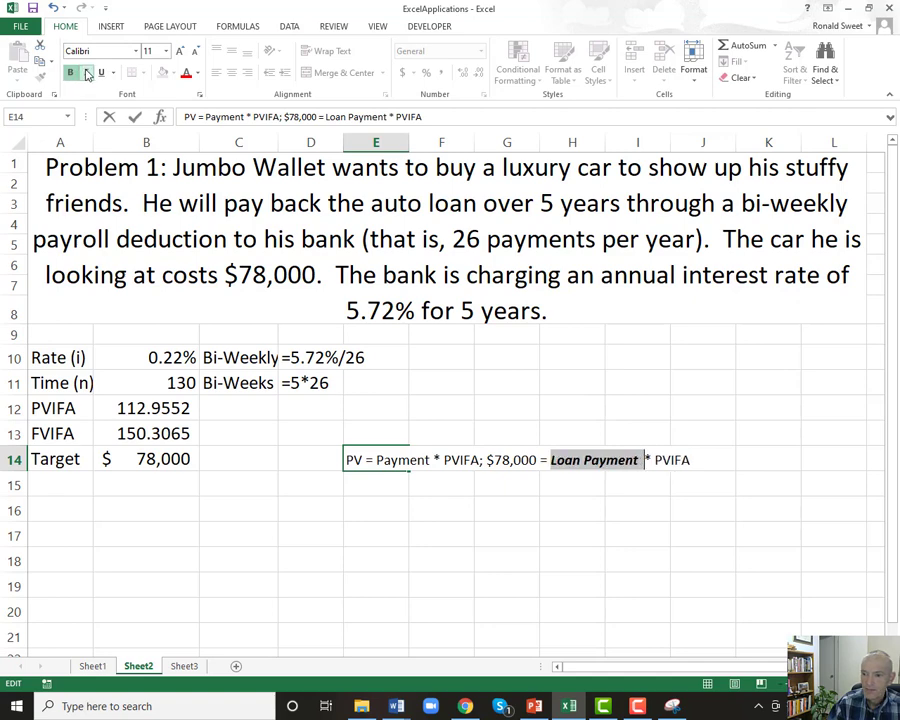
click(185, 73)
key(Return)
key(Up)
key(Left)
key(Left)
key(Left)
key(Left)
key(Down)
key(Down)
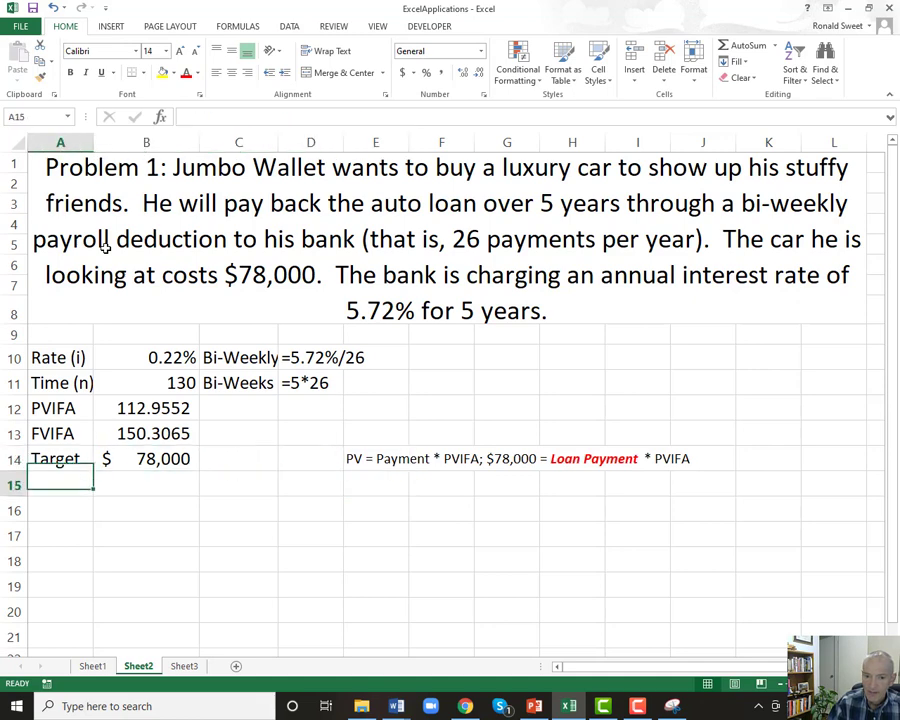
key(Down)
key(Up)
key(Up)
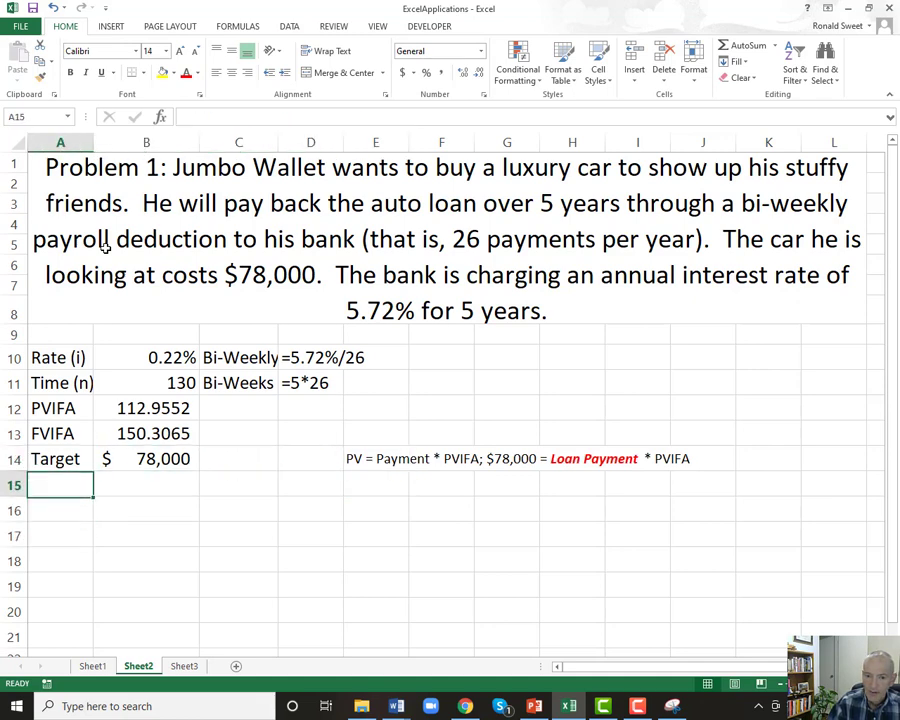
key(Down)
key(Down)
key(Up)
key(Right)
key(Left)
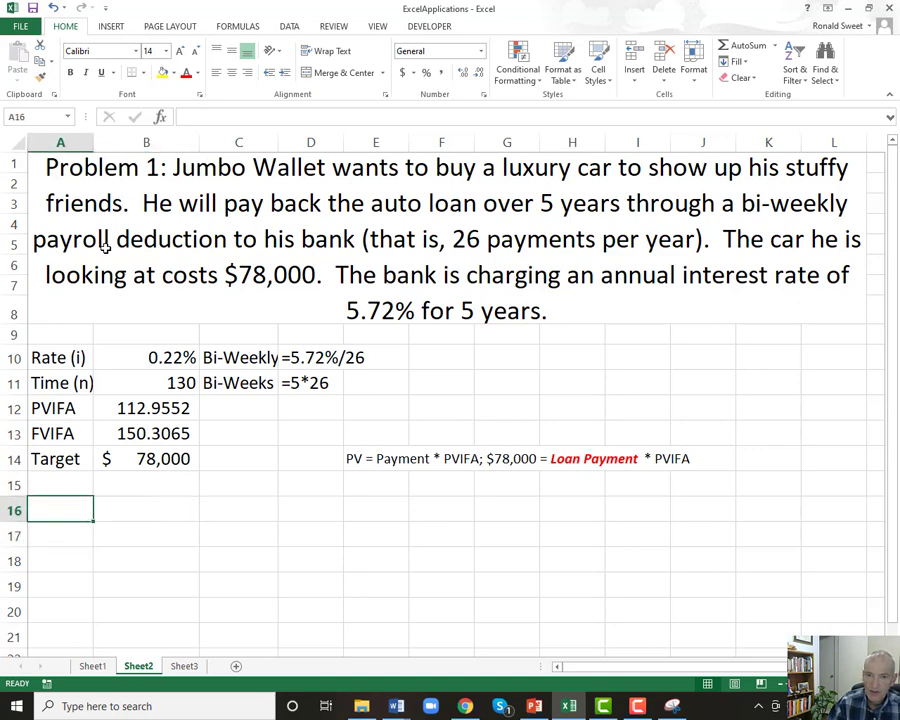
- Widen column A slightly to fit its labels and narrow column K by a similar amount
drag(94, 142, 116, 144)
drag(821, 142, 795, 143)
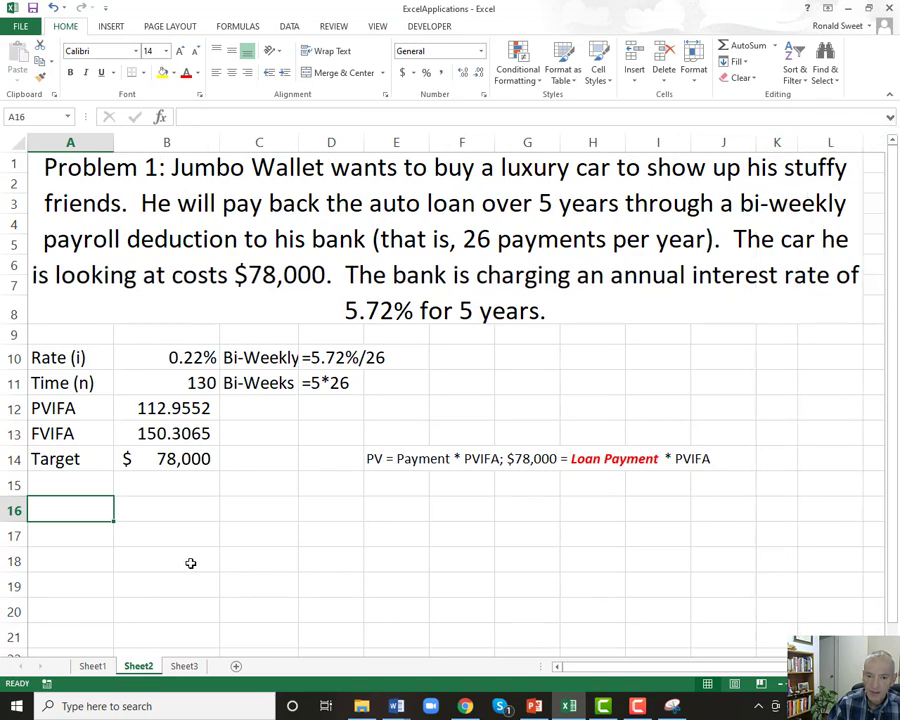
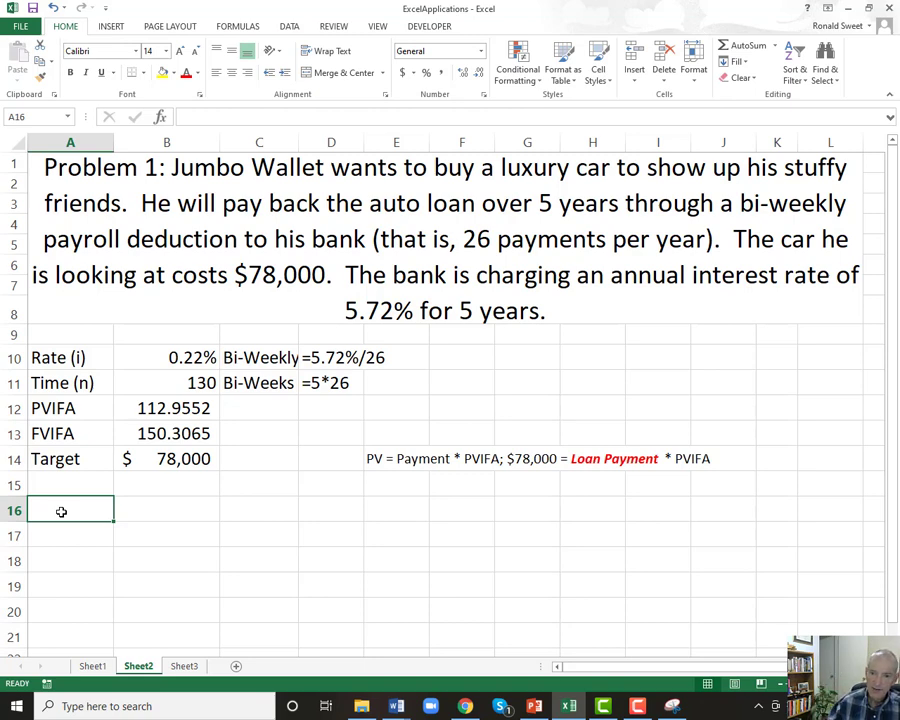
- Check the number of periods in B11 and enter the heading Time in A17
click(141, 383)
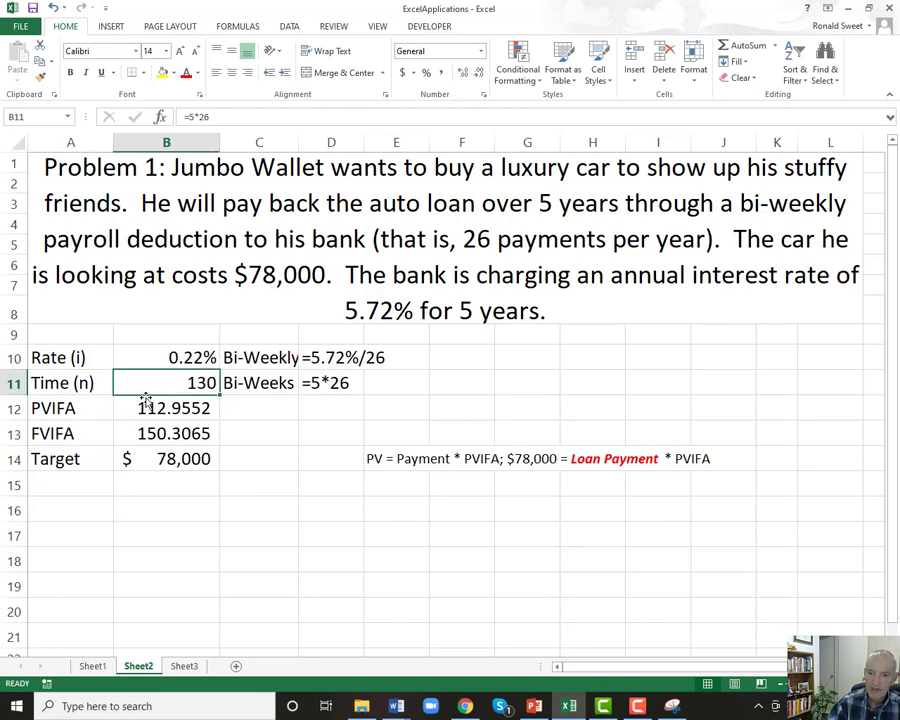
click(80, 512)
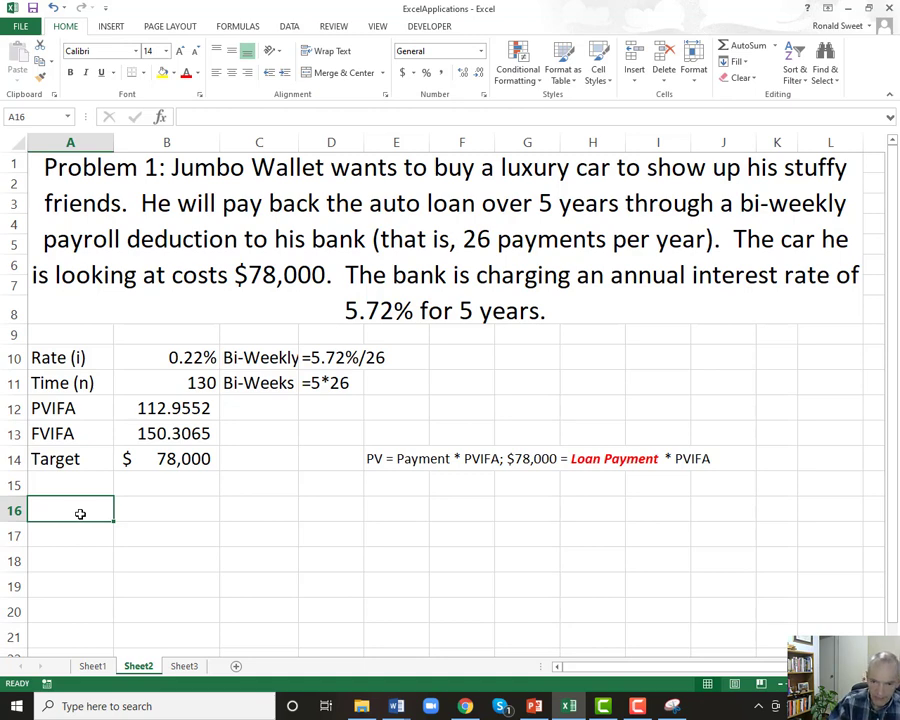
key(Down)
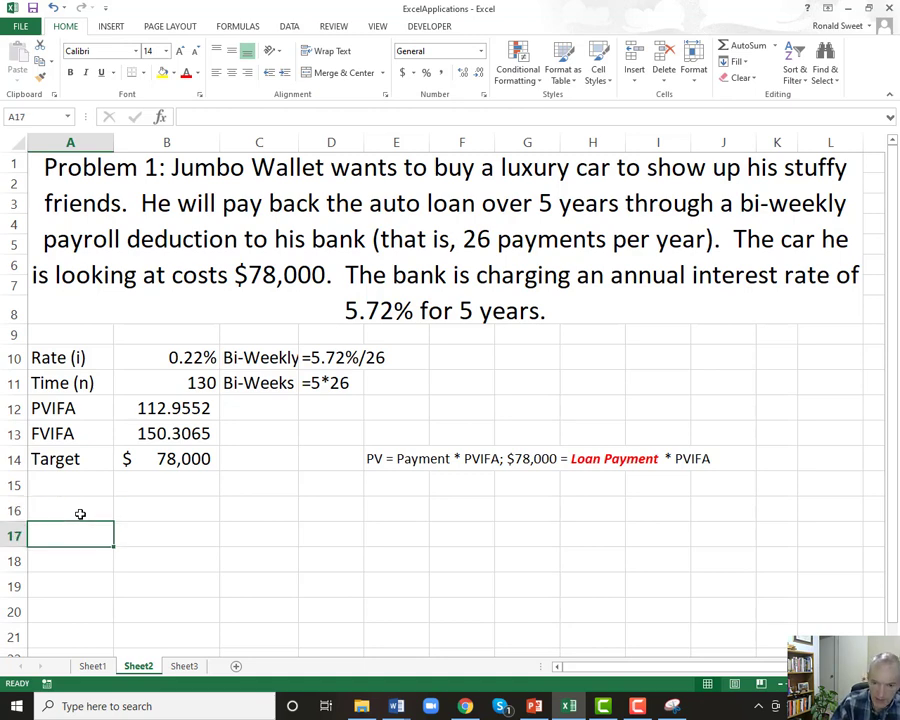
text(Time)
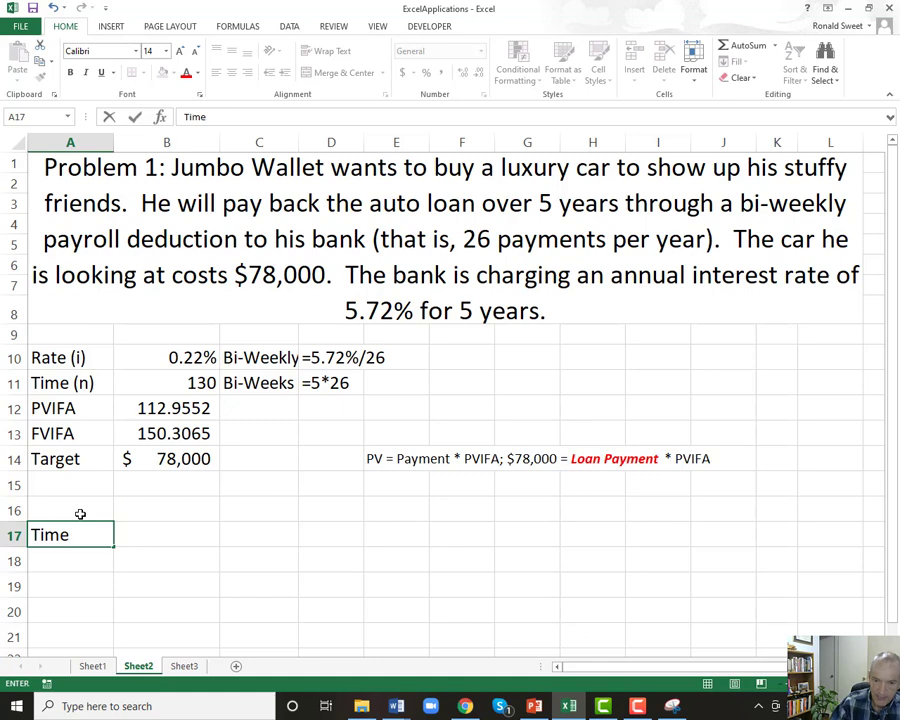
key(Return)
key(Up)
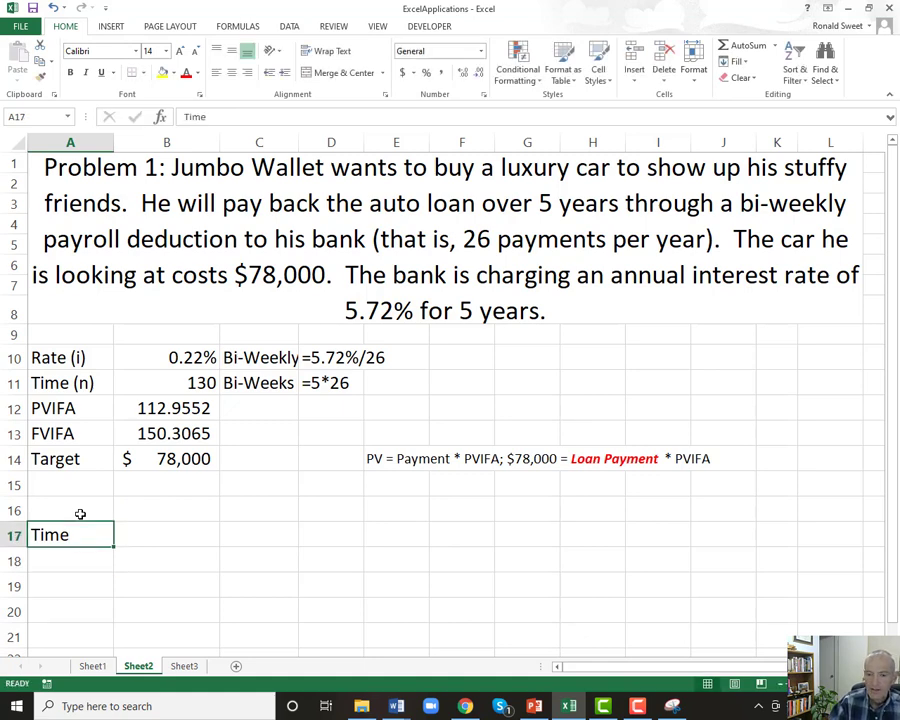
key(Down)
key(Up)
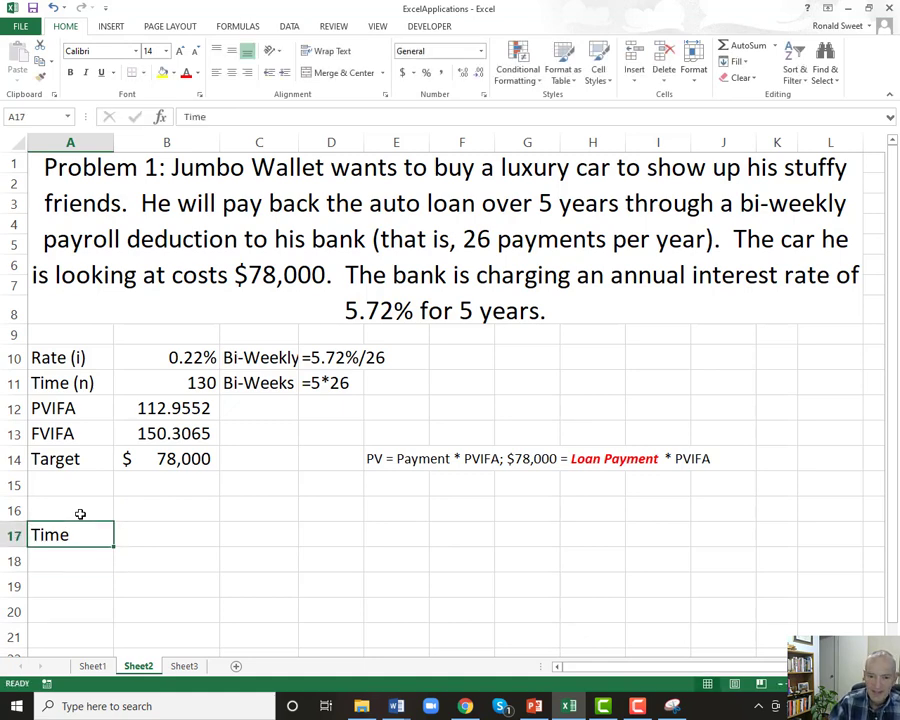
key(Right)
key(Left)
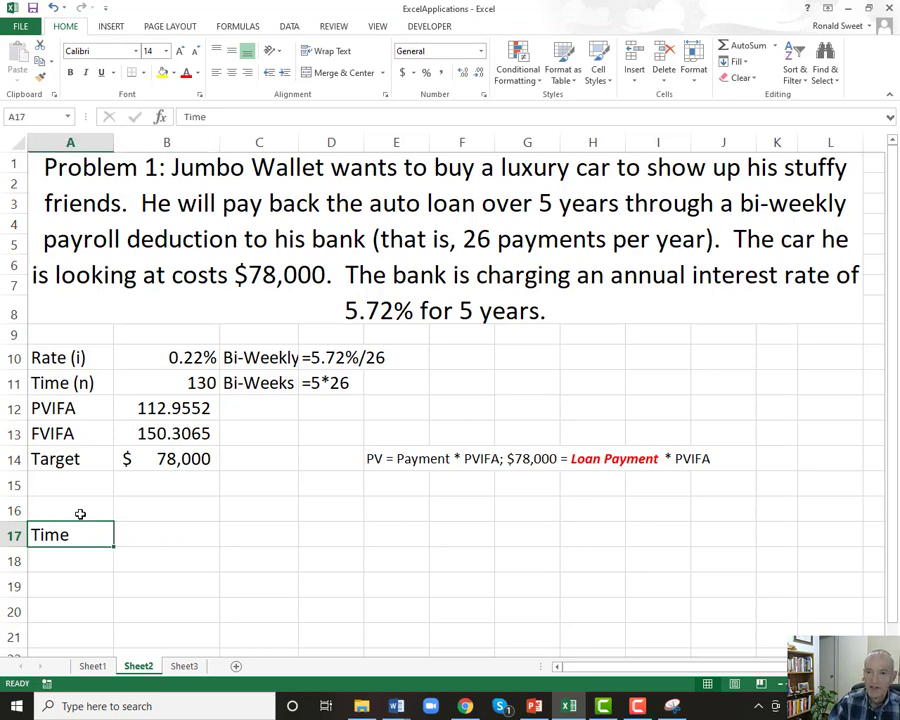
key(Up)
key(Up)
key(Up)
key(Up)
key(Up)
key(Up)
key(Up)
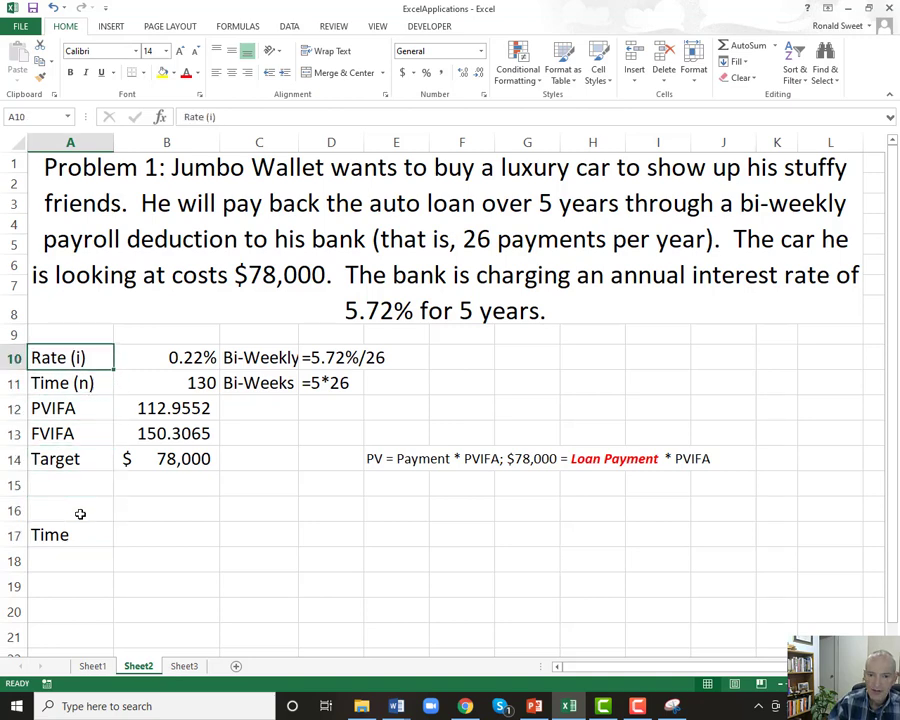
- Enter the heading Beginning Balance in column B, with Beginning in B16 and Balance in B17
key(Down)
key(Down)
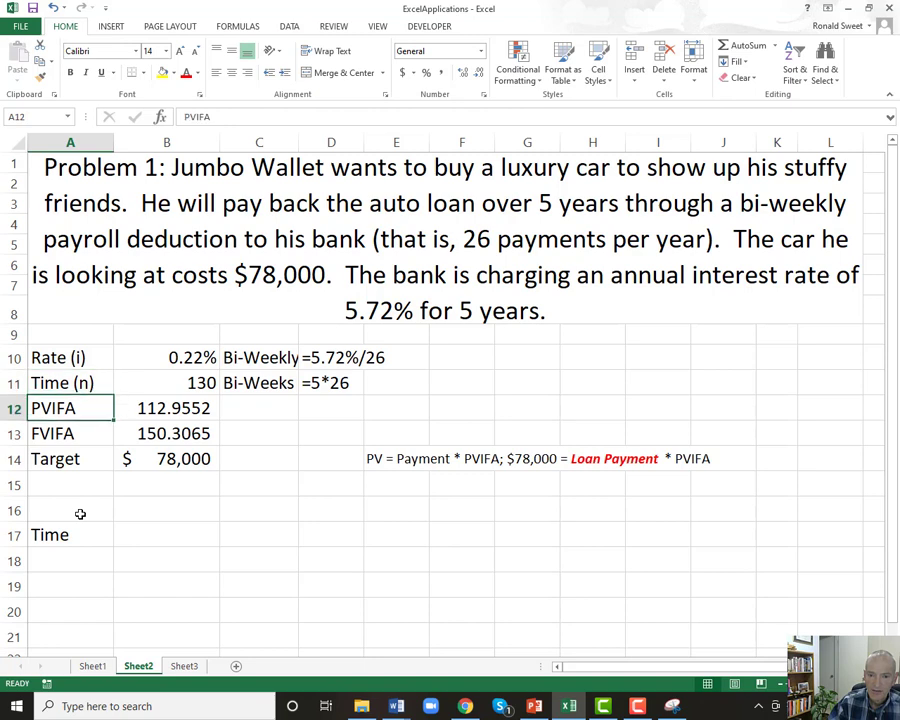
key(shift+Down)
key(Down)
key(Down)
key(Down)
key(Down)
key(Down)
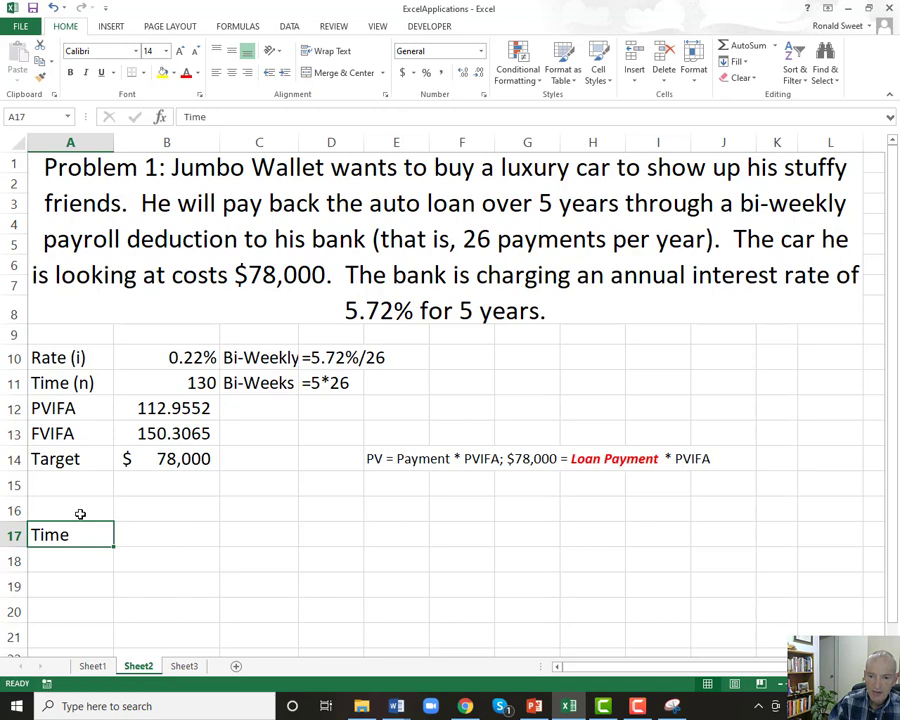
key(Right)
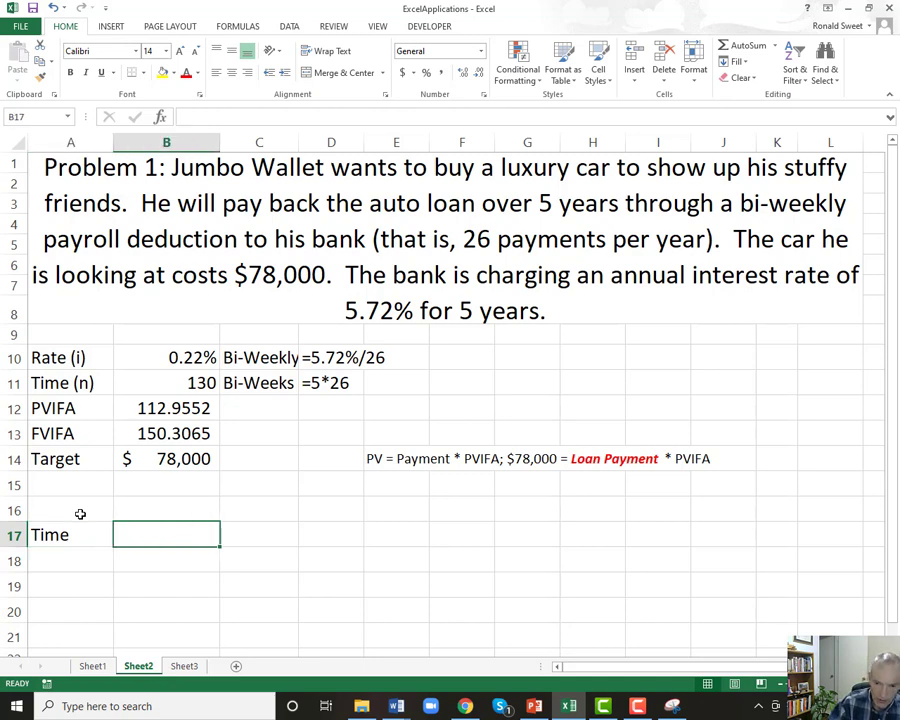
key(Up)
text(Beginning)
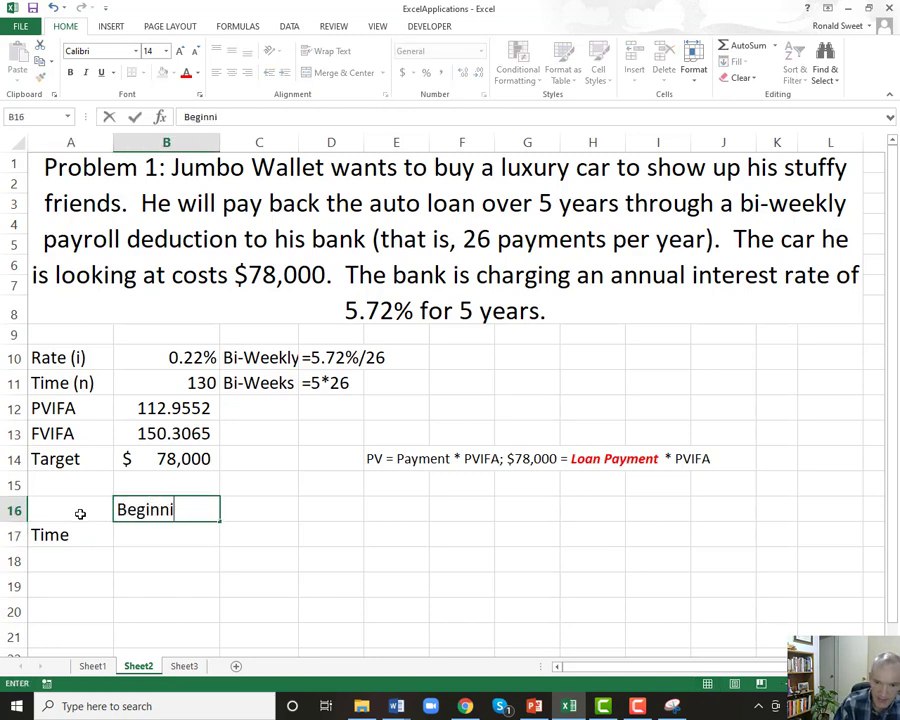
key(Return)
text(Balance)
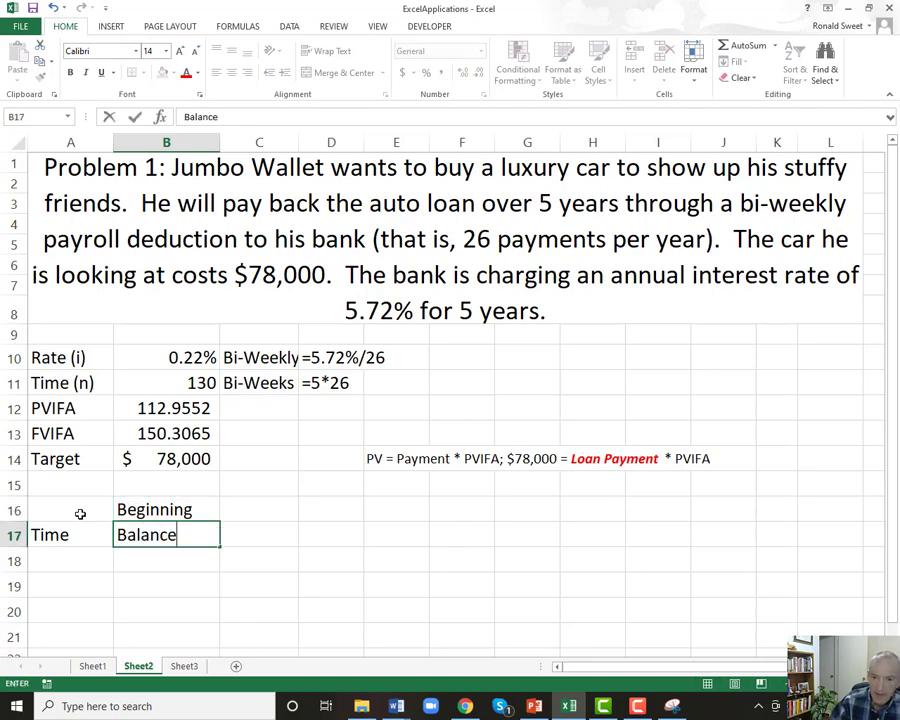
key(Return)
- Enter the heading Interest Expense in column C, with Interest in C16 and Expense in C17
key(Up)
key(Up)
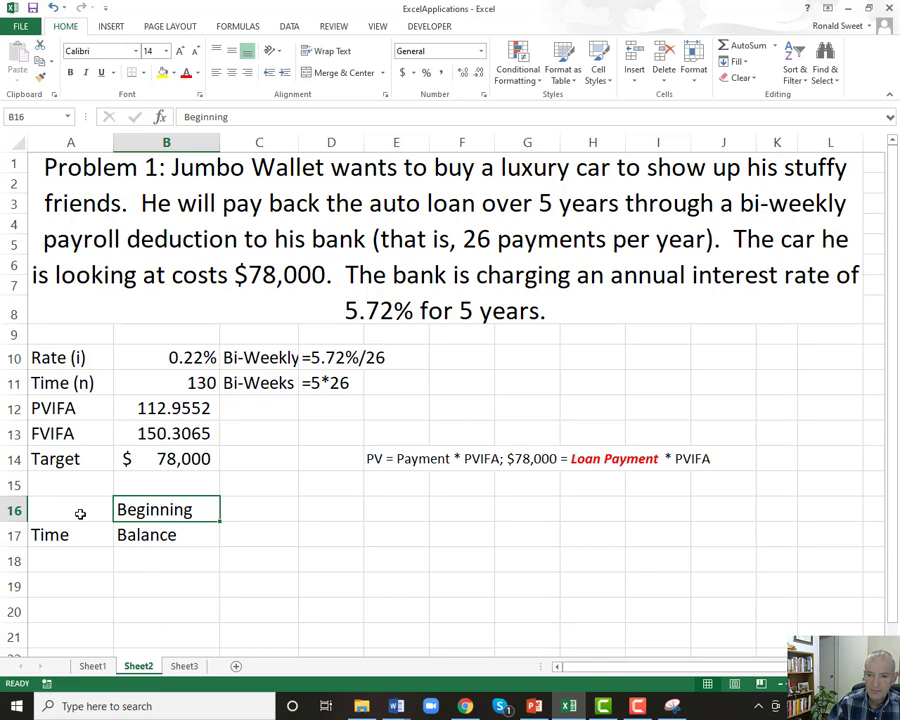
key(Right)
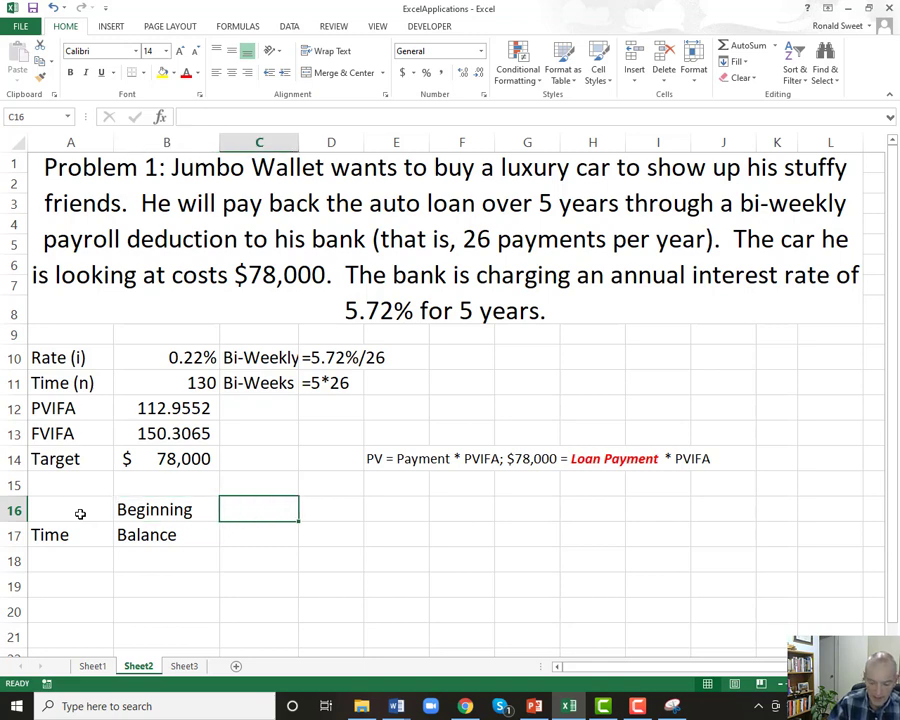
text(Interest)
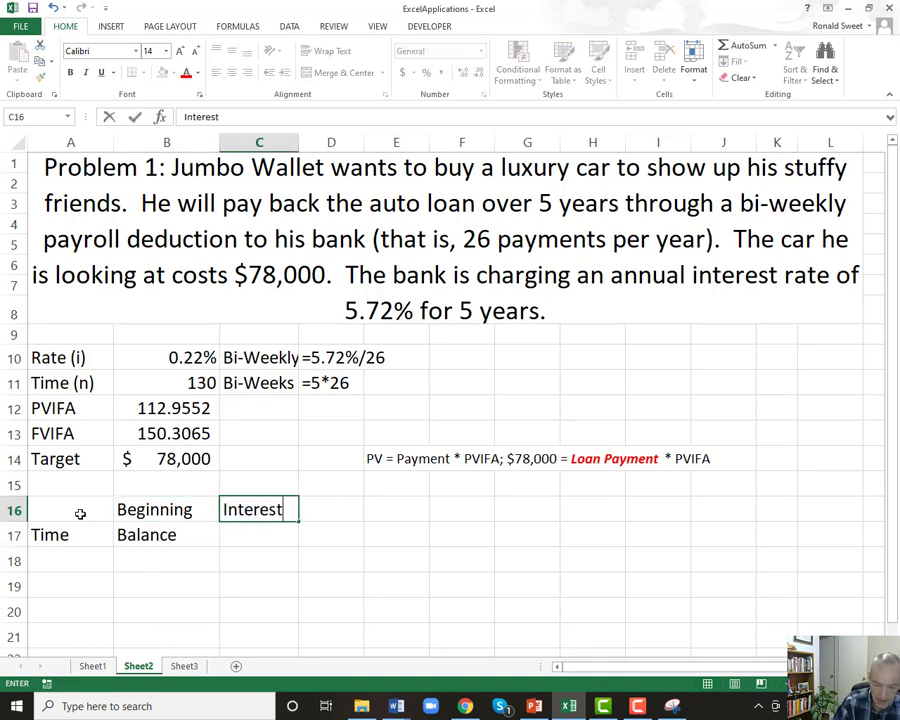
key(Return)
text(Expense)
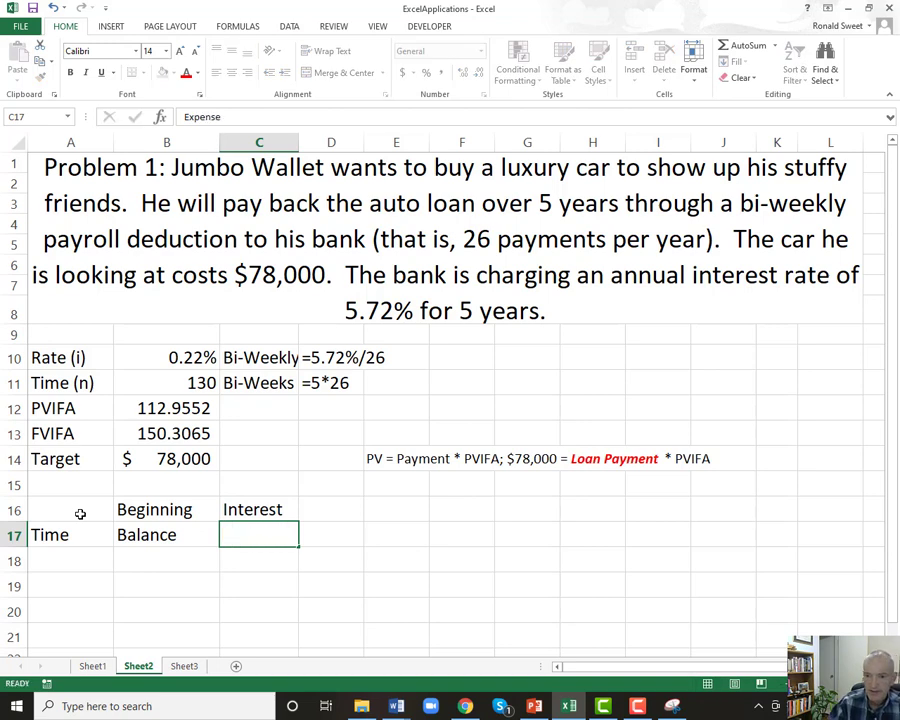
key(Return)
- Enter the heading Payment in D17
key(Up)
key(Up)
key(Right)
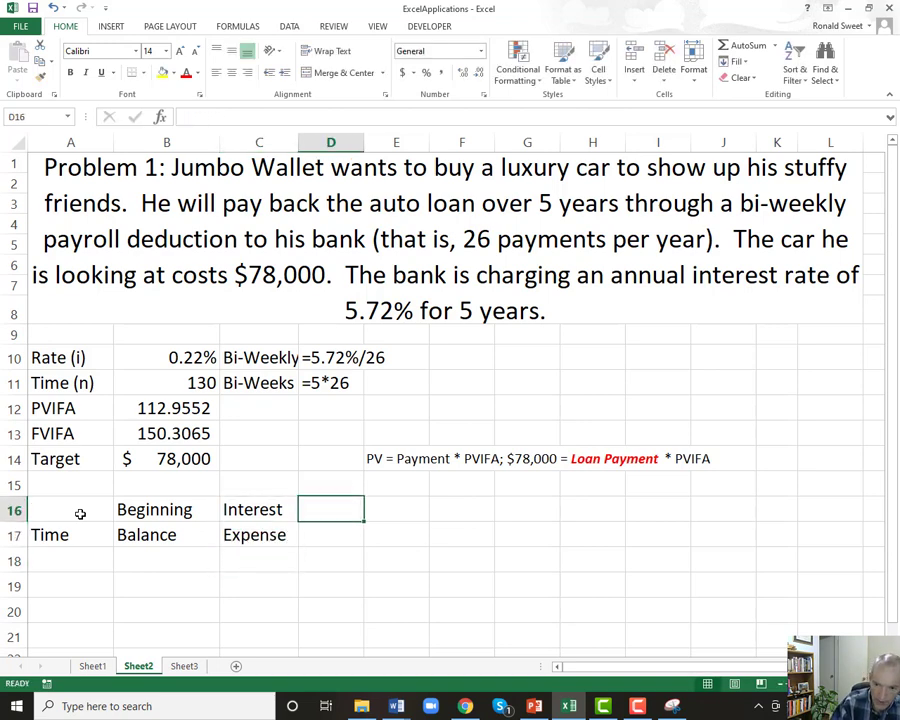
key(Down)
text(Payment)
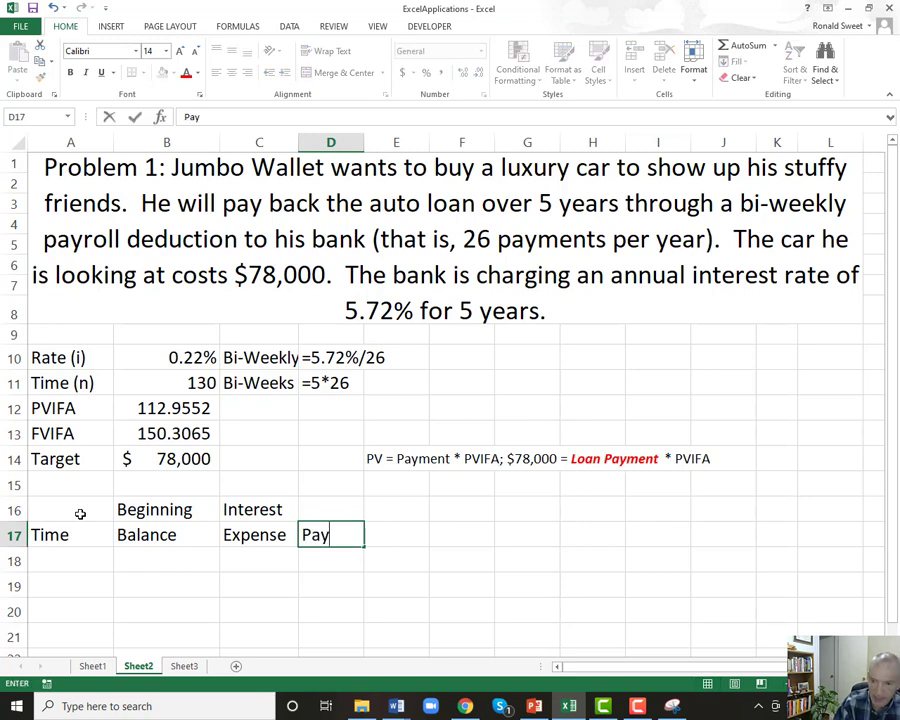
key(Return)
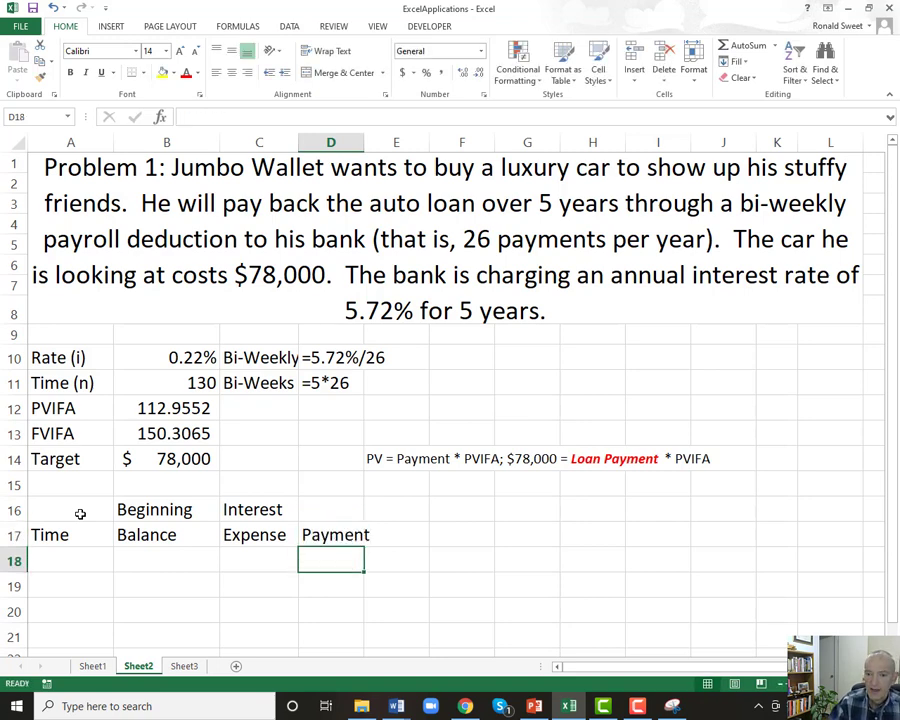
key(Up)
key(Up)
key(Right)
text(En)
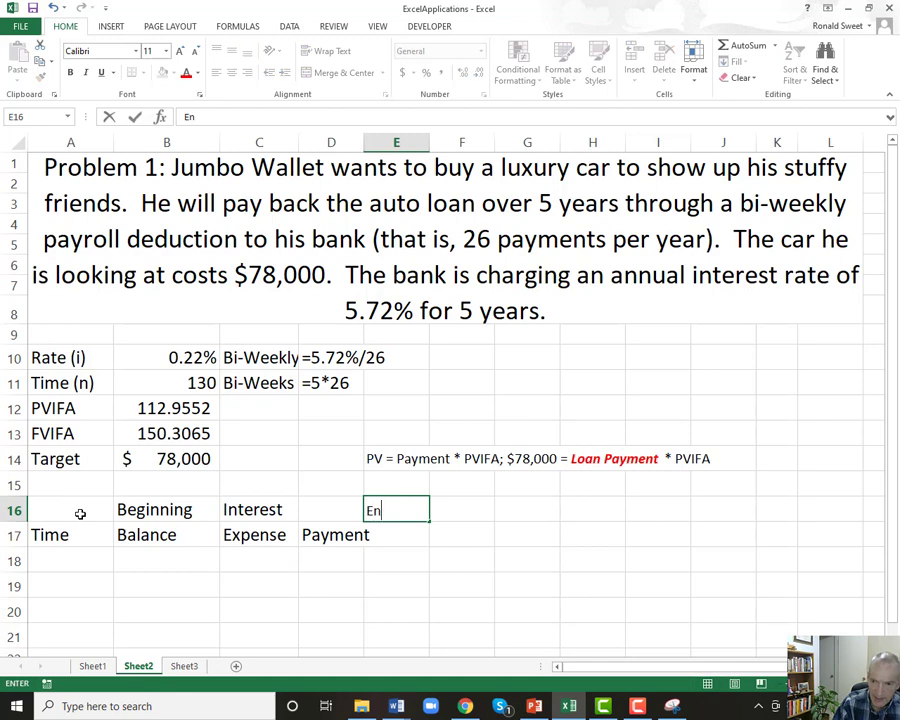
text(ding)
key(Escape)
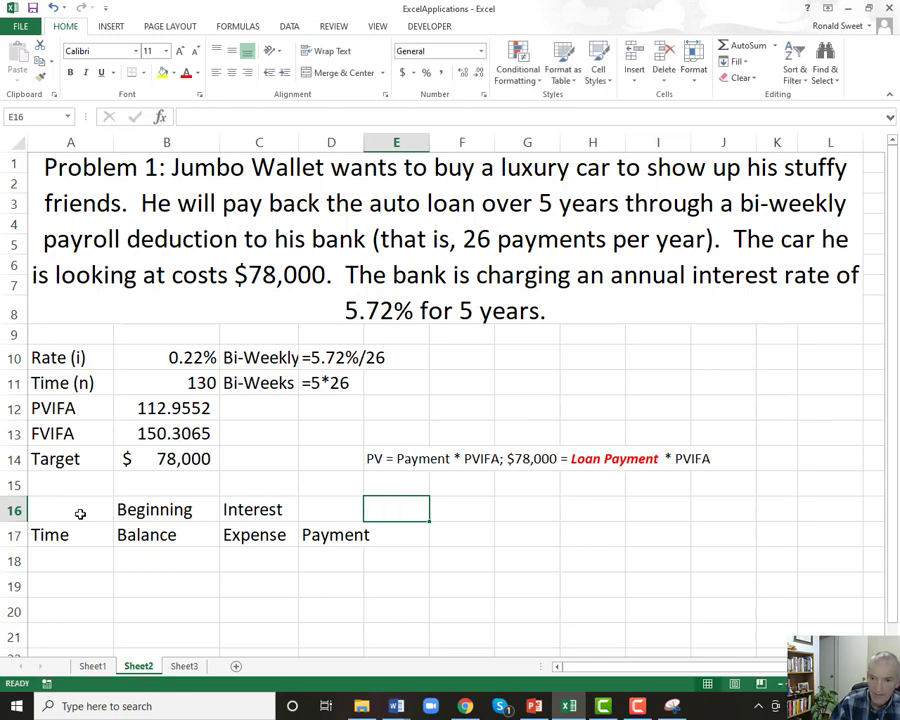
- Copy the Beginning Balance heading from B16:B17 to E16:E17 and change its first word to Ending
key(Left)
key(Left)
key(Left)
key(shift+Down)
key(ctrl+c)
key(Right)
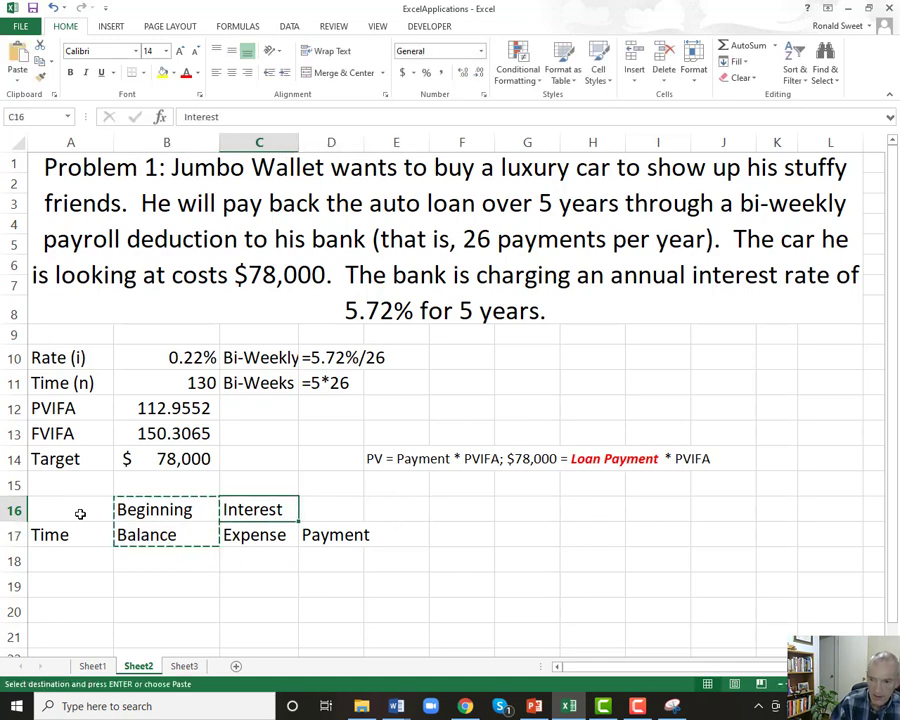
key(Right)
key(Right)
key(ctrl+v)
text(Ending)
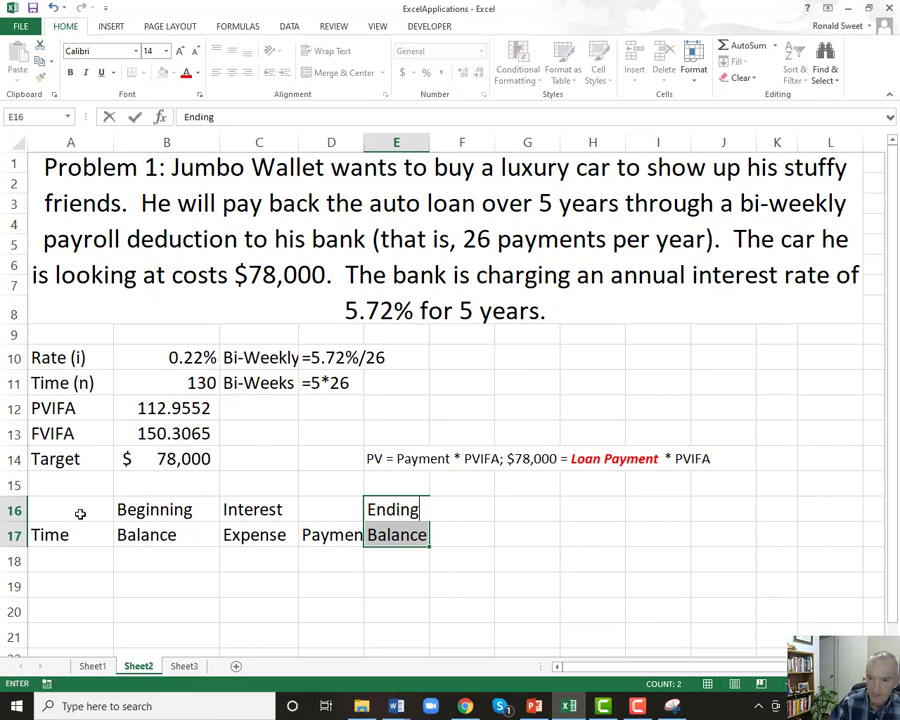
key(Return)
- Set the width of columns A through E to 15
key(Up)
key(Left)
key(Left)
key(Left)
key(Left)
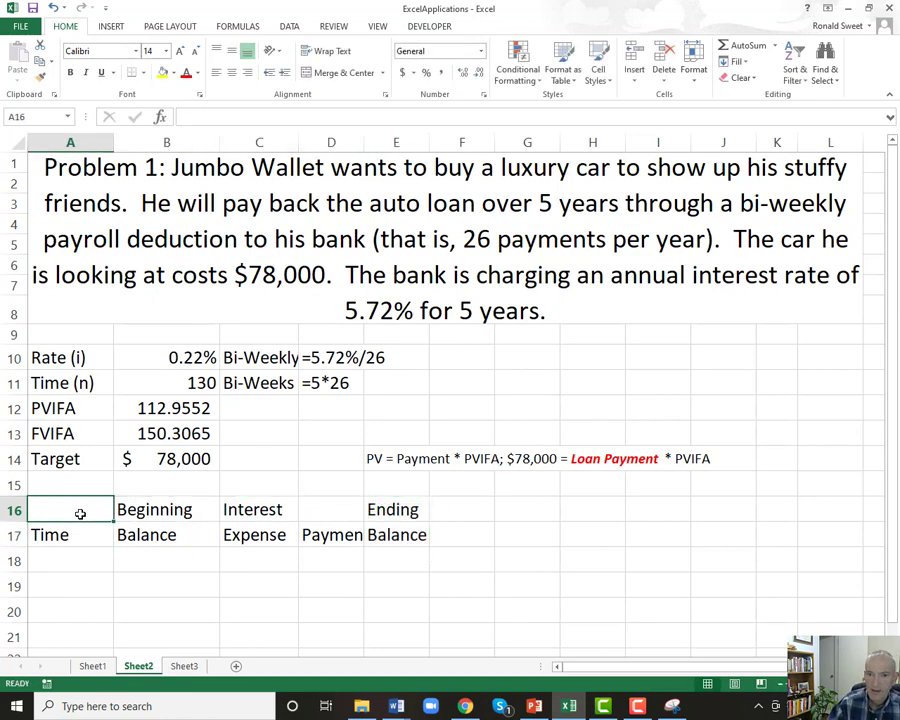
click(99, 146)
drag(99, 146, 396, 141)
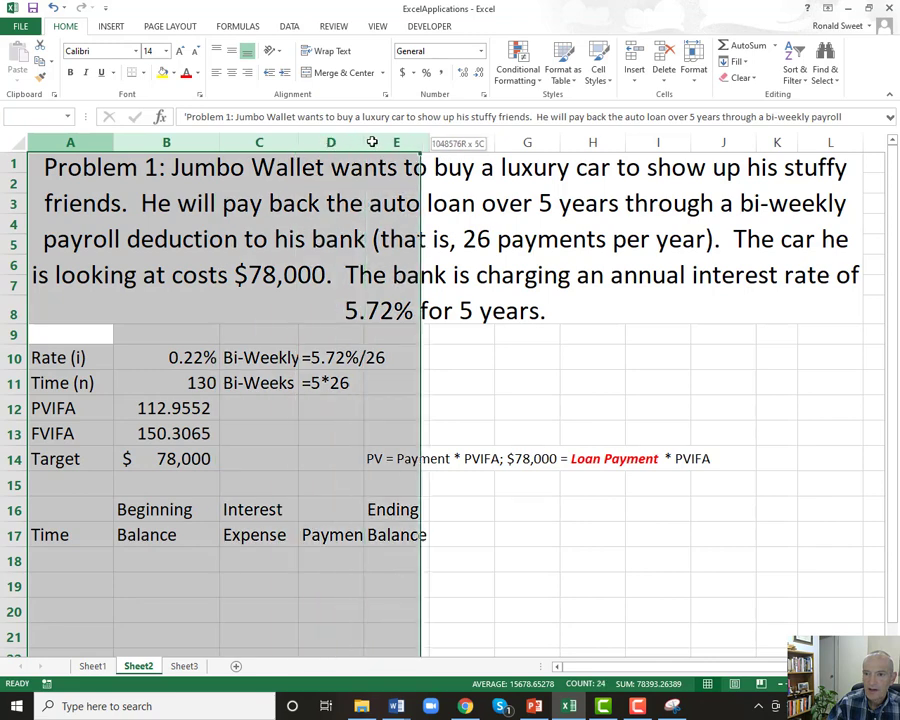
right_click(166, 141)
click(196, 312)
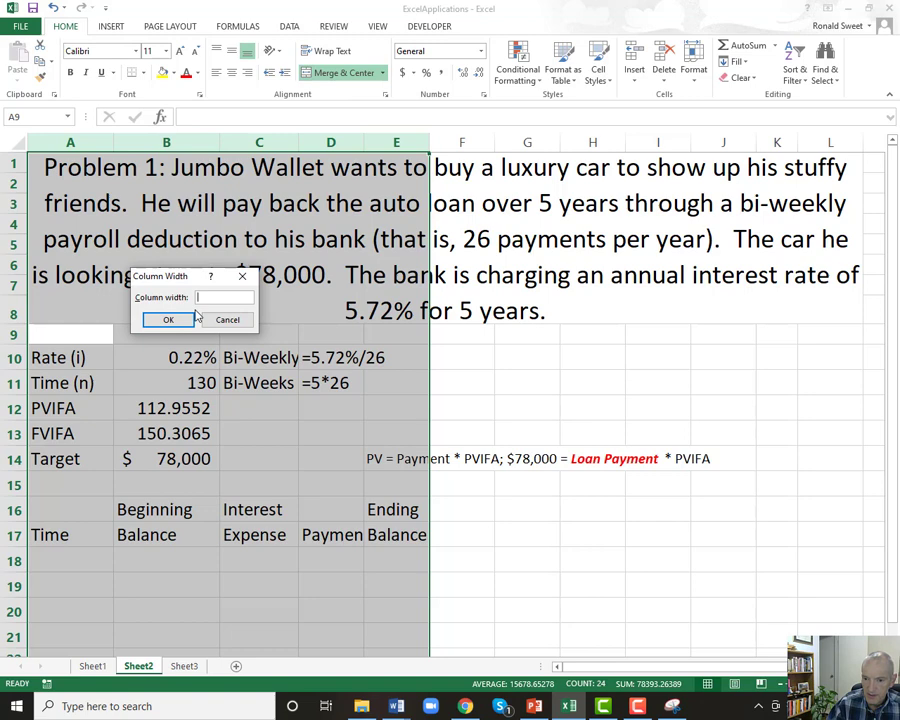
text(15)
key(Return)
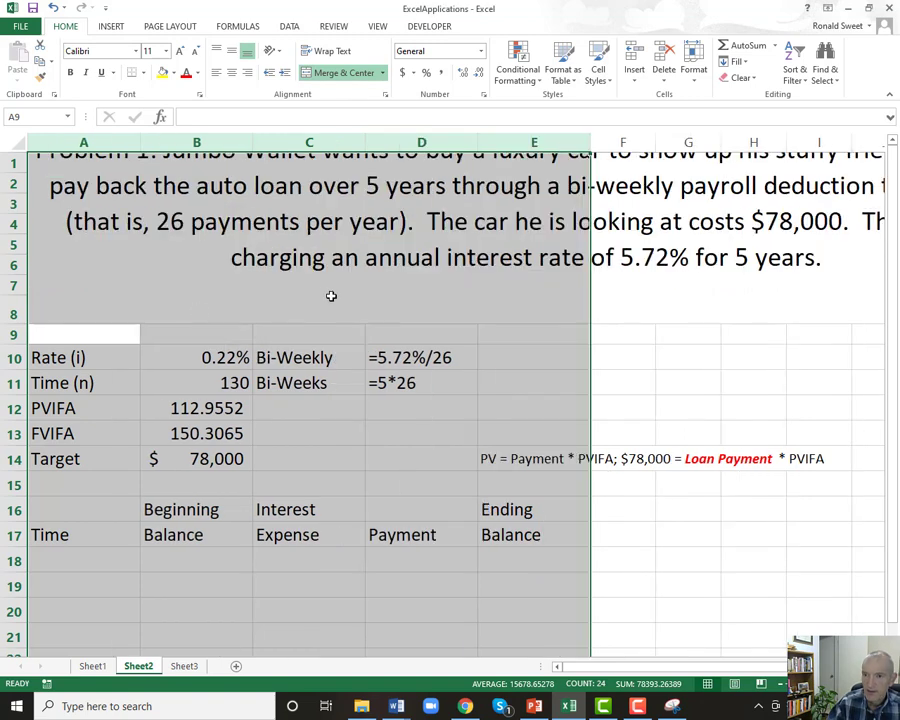
- Narrow column E to about a third of its width
click(590, 165)
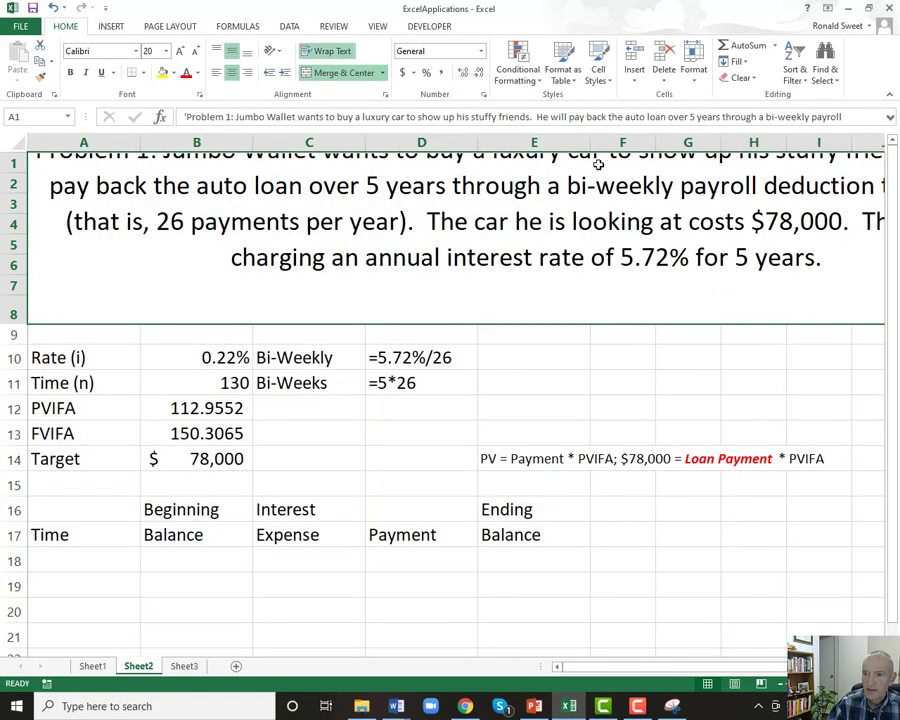
drag(601, 140, 516, 148)
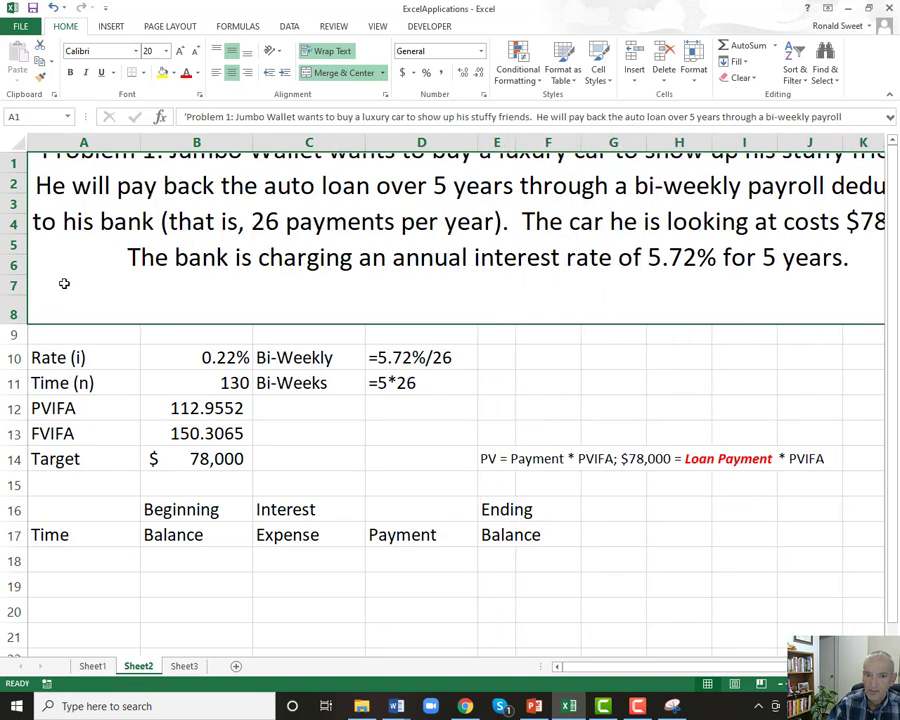
- Increase the height of row 1 and collapse row 8 beneath the problem text
drag(10, 320, 13, 340)
drag(13, 165, 8, 197)
drag(16, 366, 17, 322)
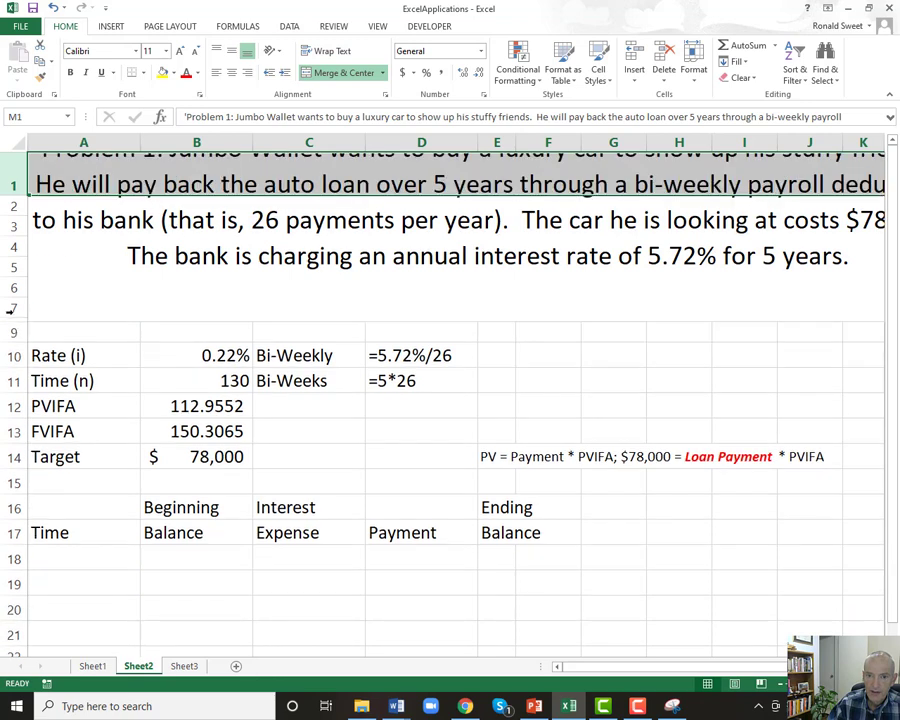
- Set the vertical alignment of the merged problem text cell to Bottom
right_click(174, 218)
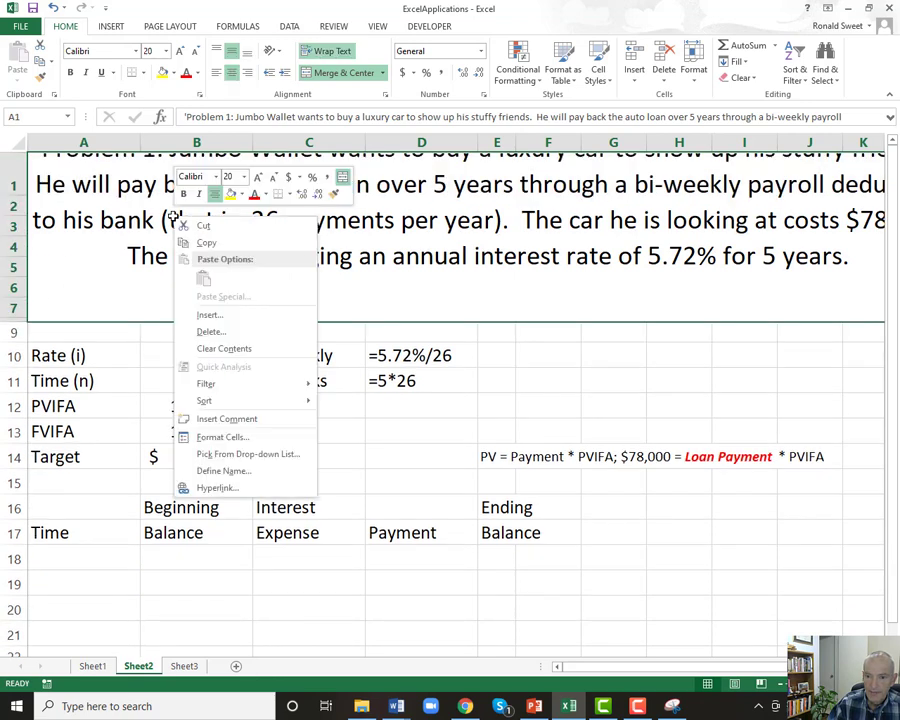
click(205, 437)
click(124, 374)
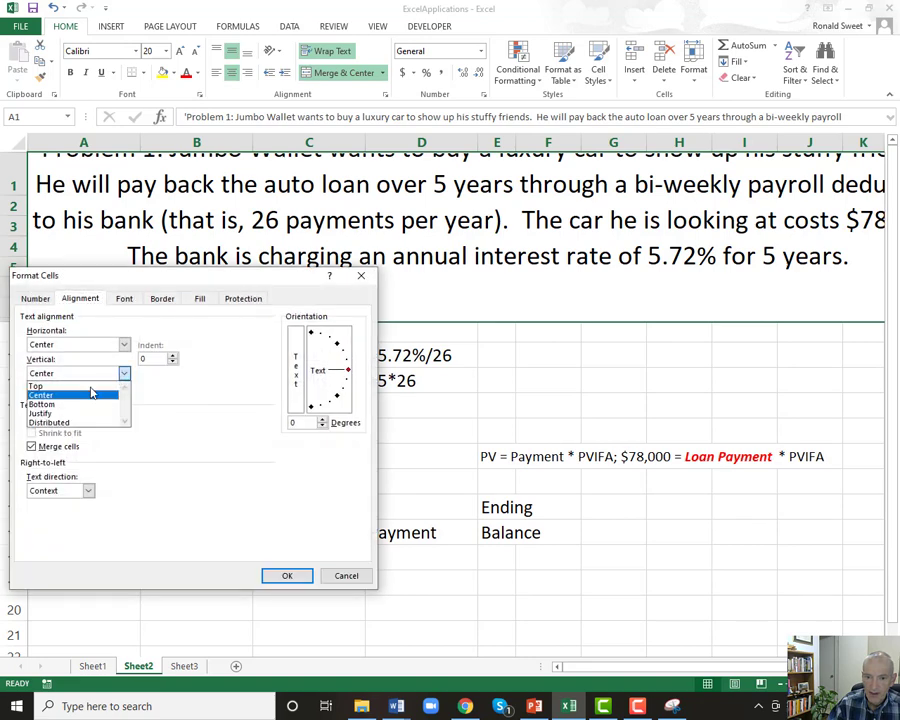
click(74, 406)
click(290, 577)
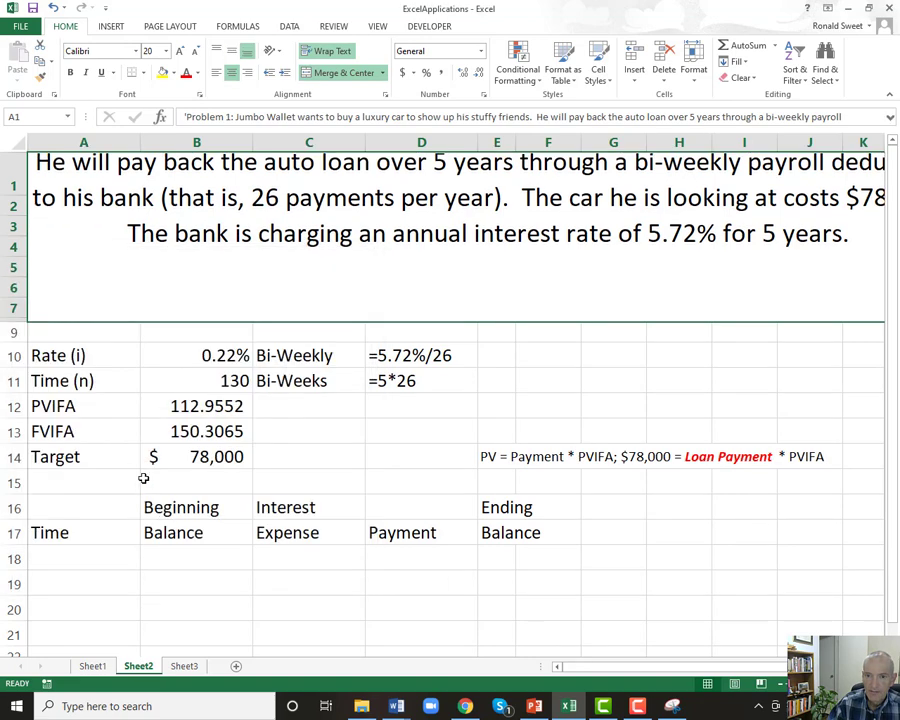
- Set the vertical alignment of the merged problem text cell to Top
right_click(86, 248)
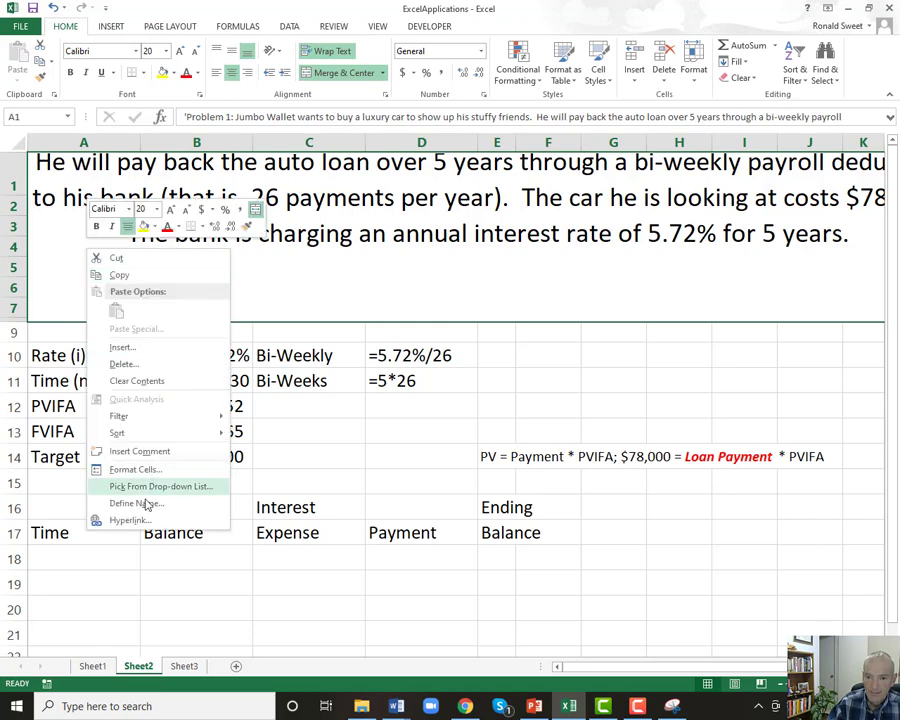
click(127, 470)
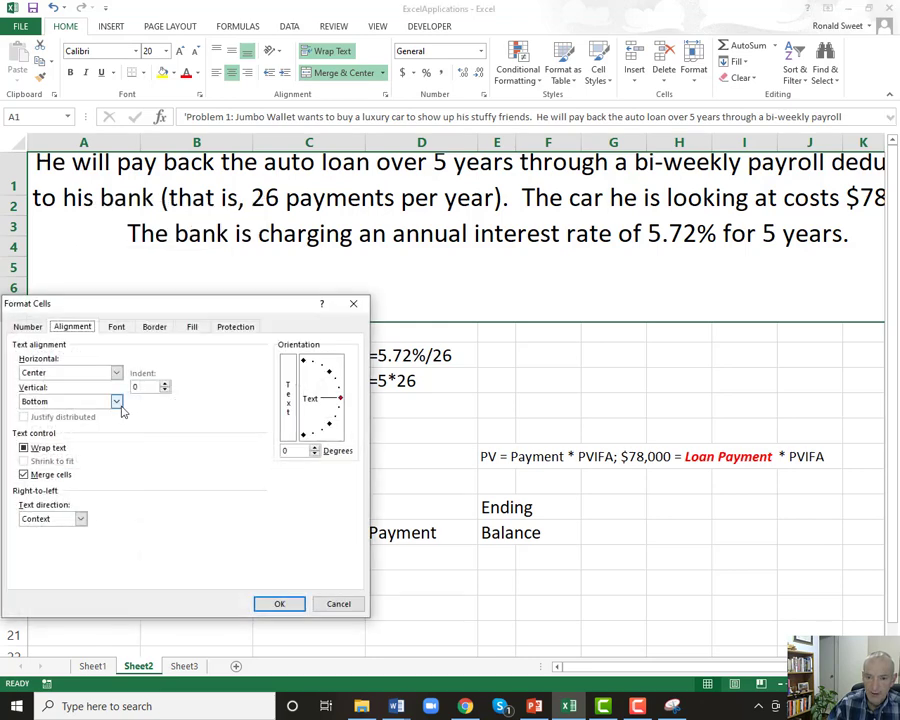
click(117, 401)
click(59, 416)
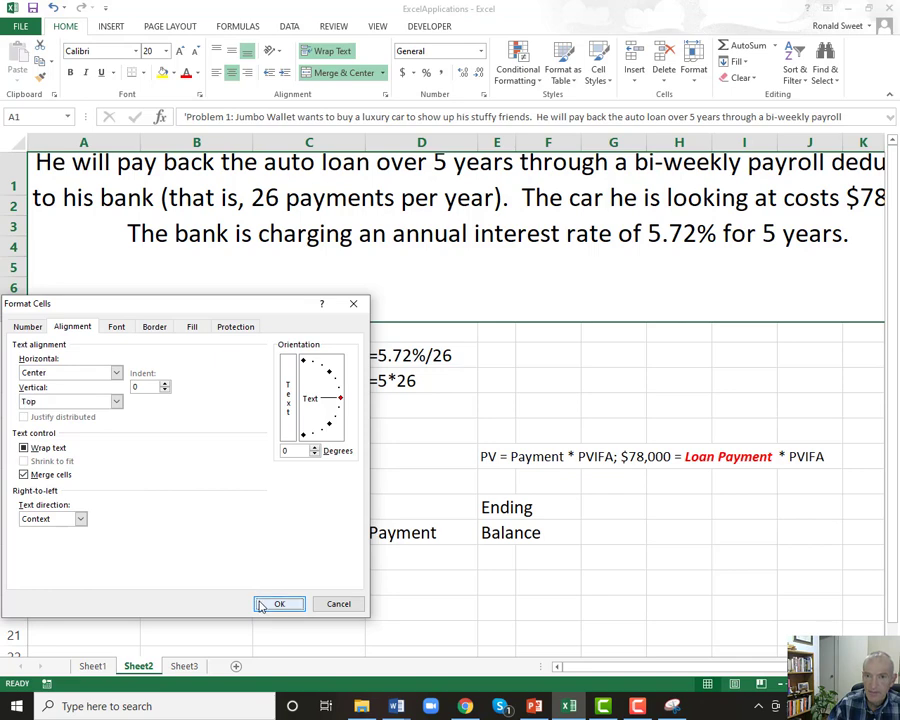
click(265, 601)
click(137, 559)
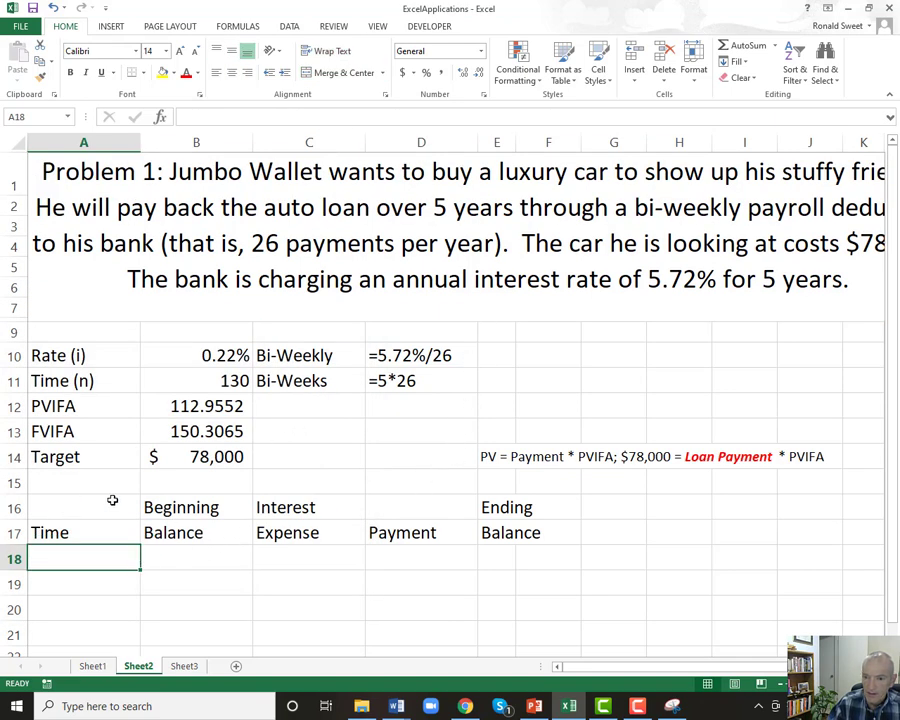
- Set the width of column E to 15 and narrow column H to about half its width
click(502, 139)
right_click(497, 140)
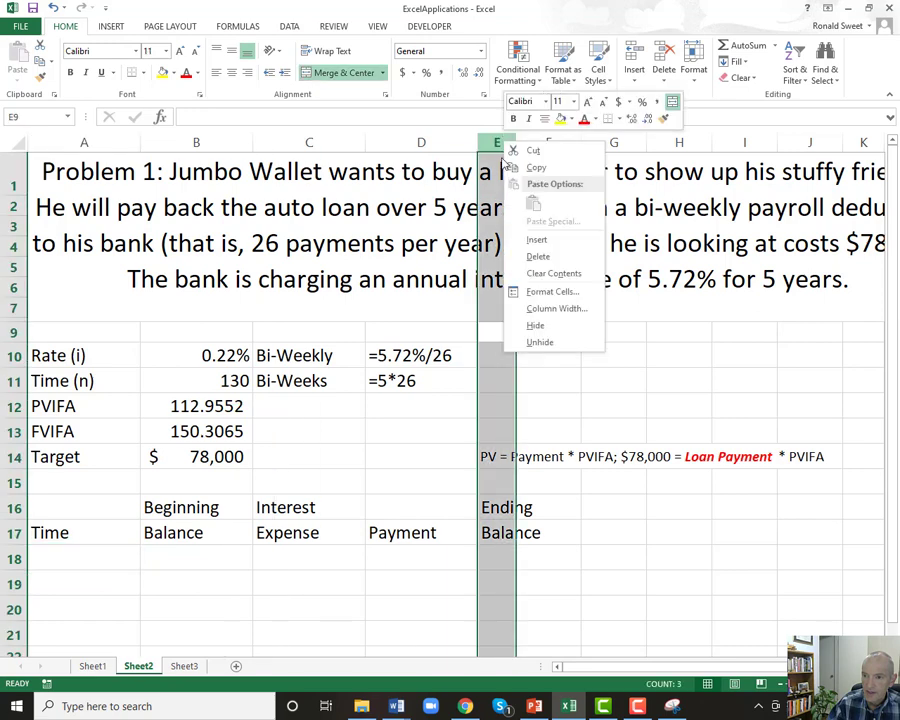
click(537, 310)
text(15)
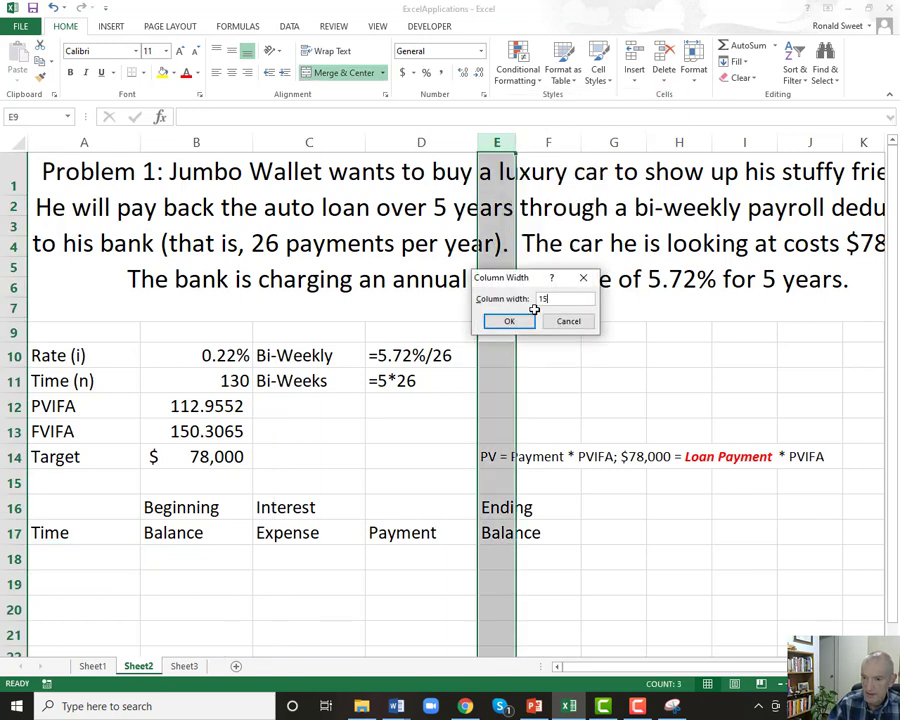
key(Return)
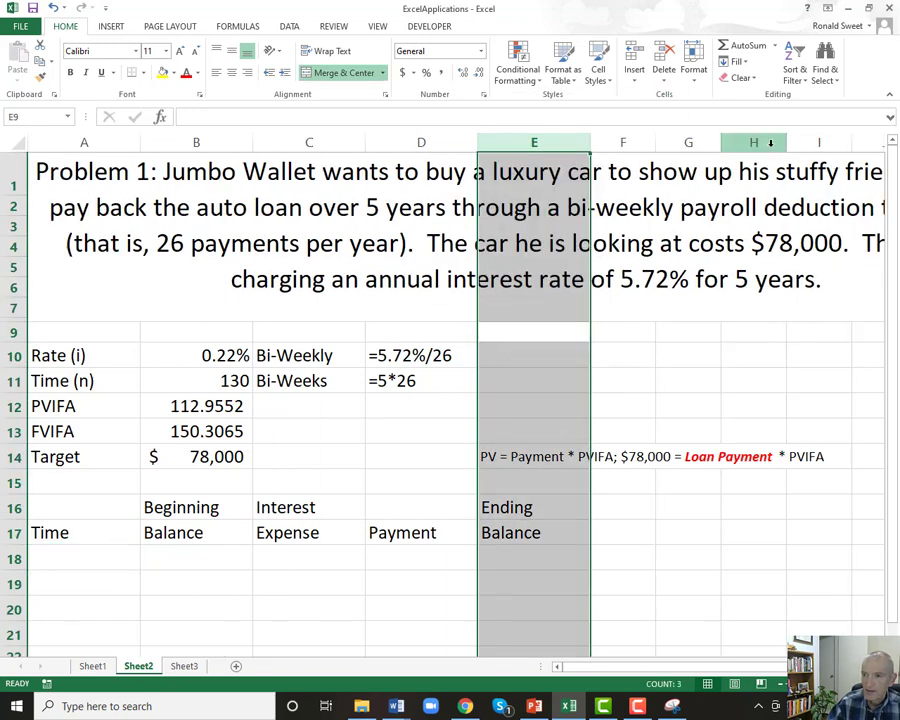
click(775, 141)
drag(786, 141, 755, 141)
- Center the table headings in A16:E17 horizontally
drag(86, 504, 520, 532)
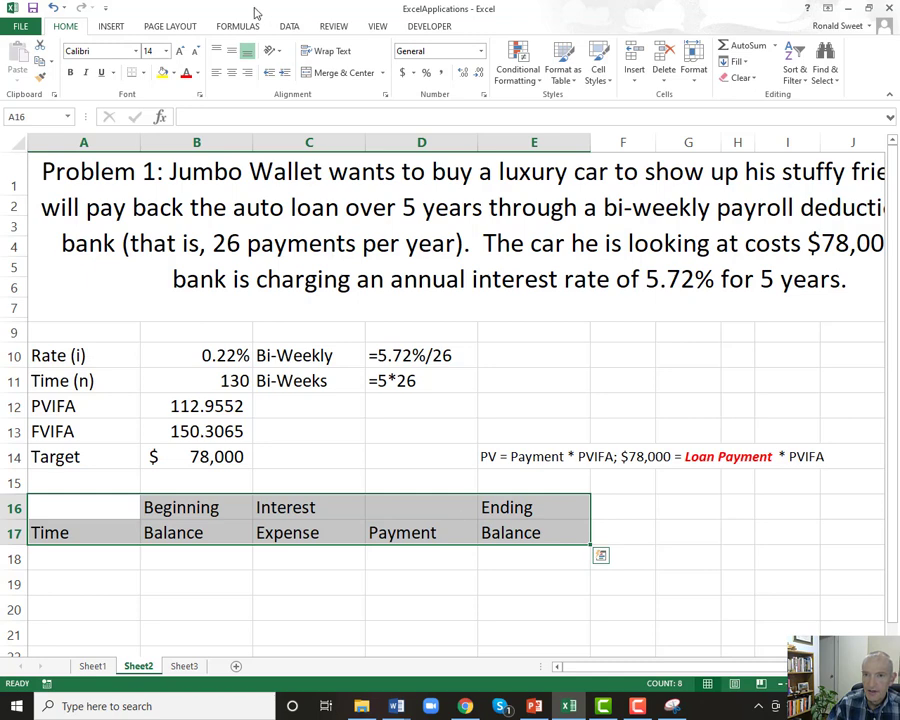
click(232, 77)
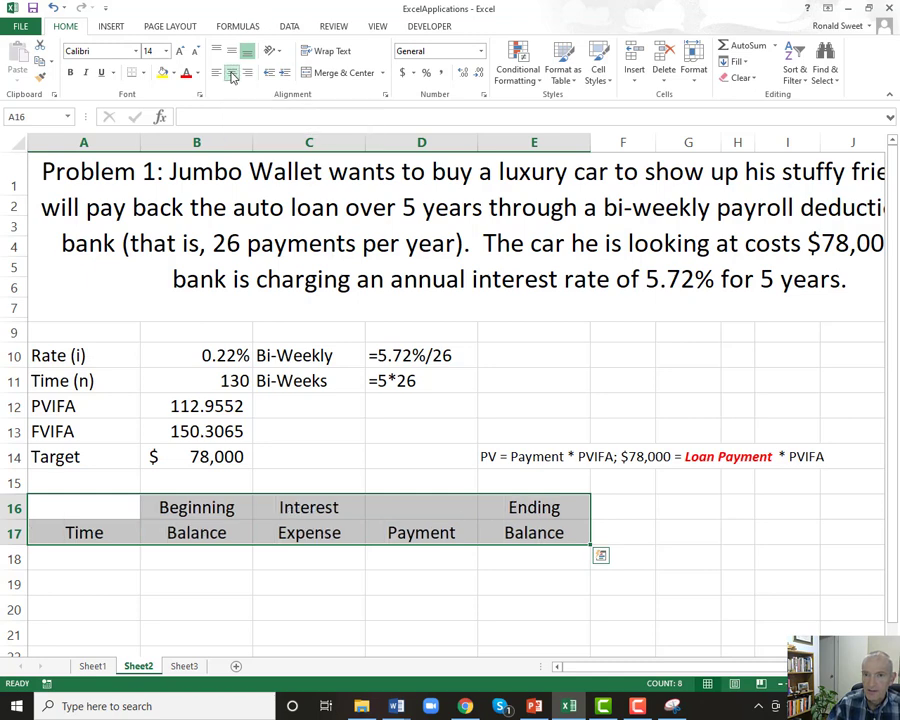
- Bold the table headings in A16:E17 and fill them with a light blue background
click(71, 74)
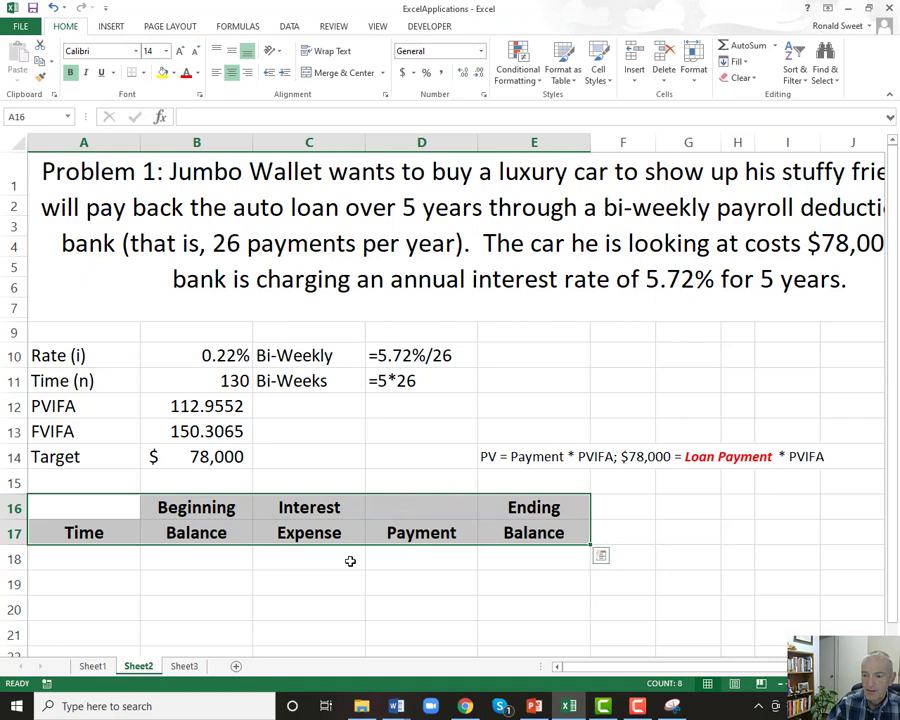
click(173, 74)
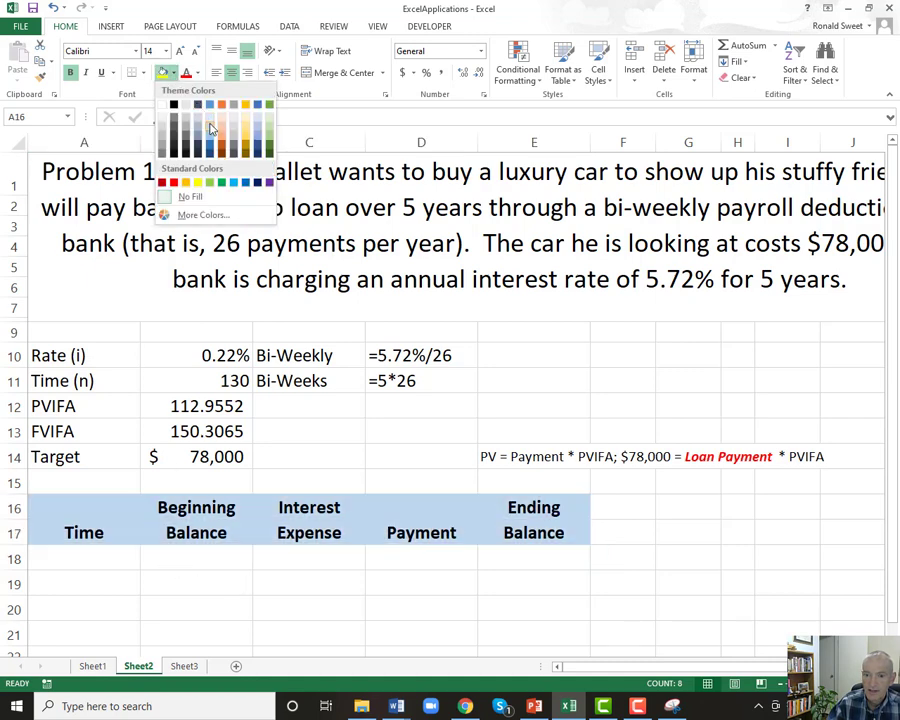
click(196, 124)
- Start the Time column with 1 in A18 and the formula =A18+1 in A19
click(95, 559)
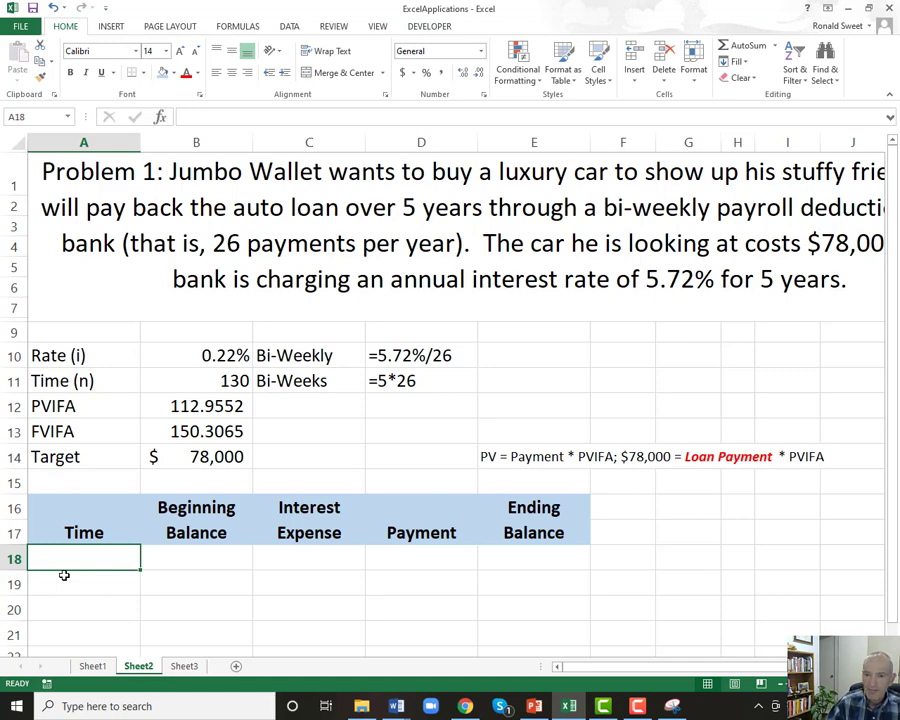
text(1)
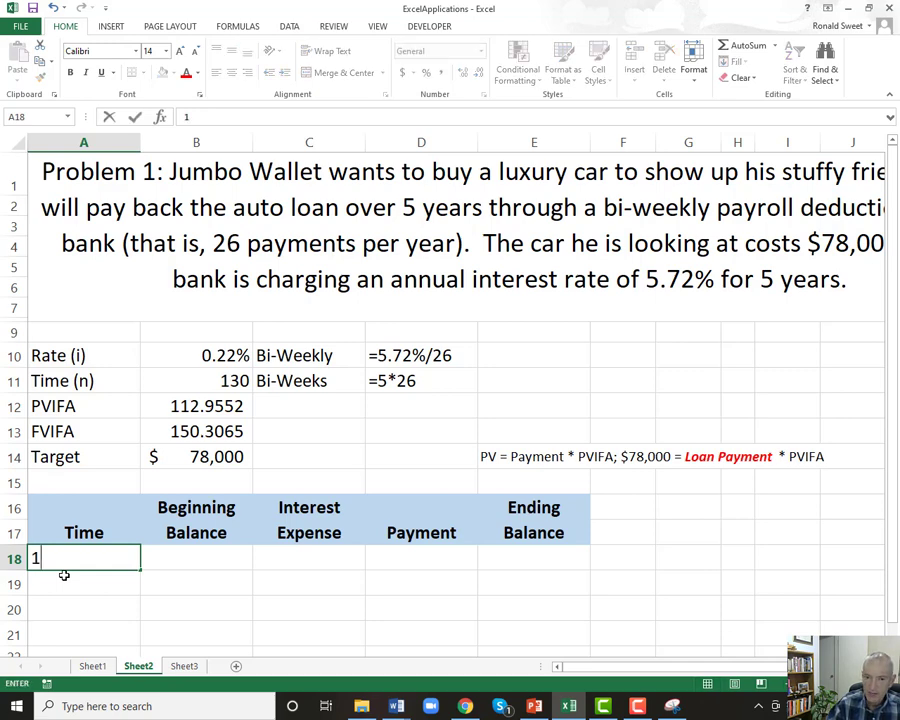
key(Return)
key(Up)
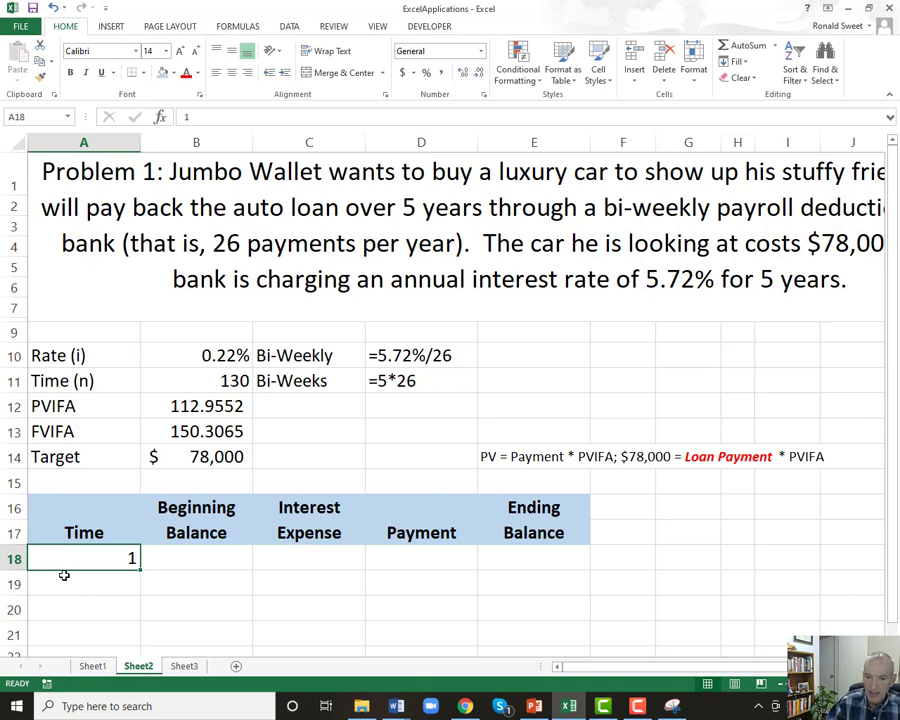
click(64, 577)
text(=)
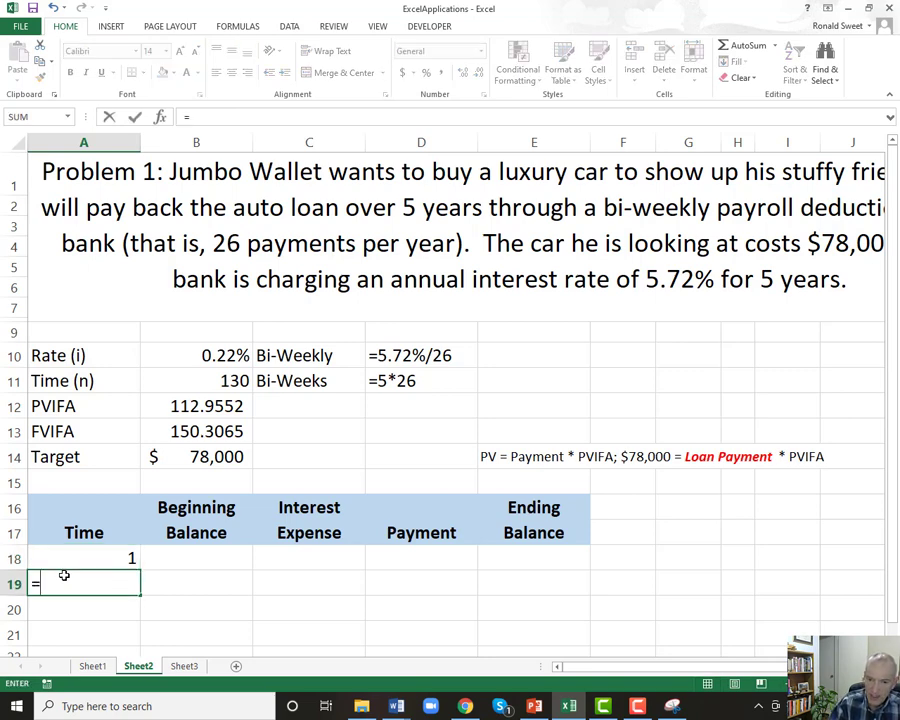
key(Up)
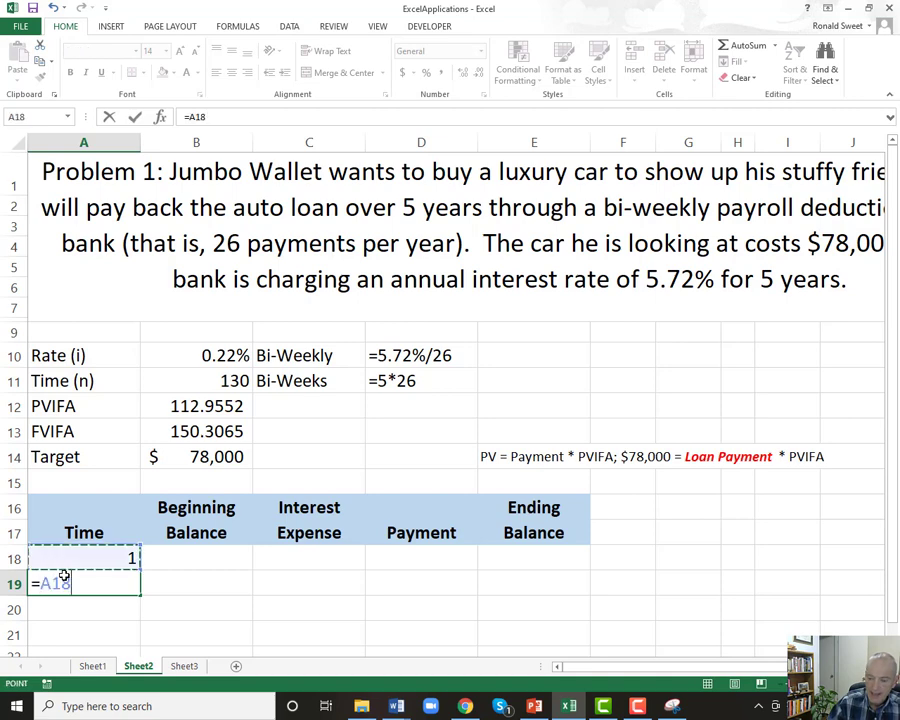
text(+1)
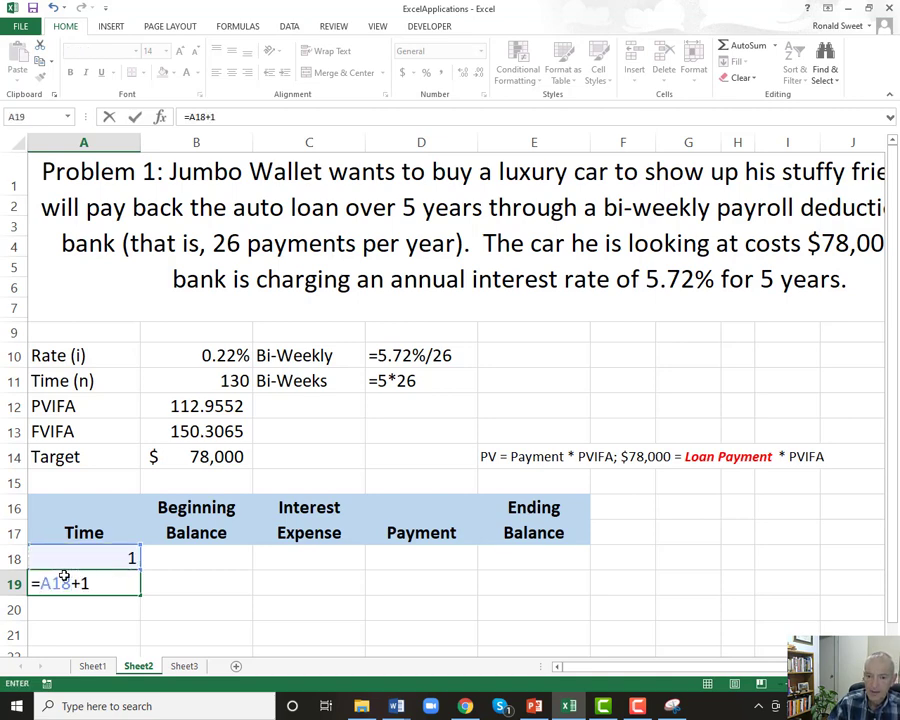
key(Return)
- Convert the A19 formula to literal text and paste a copy of it into A15 as a formula note
click(64, 577)
double_click(64, 577)
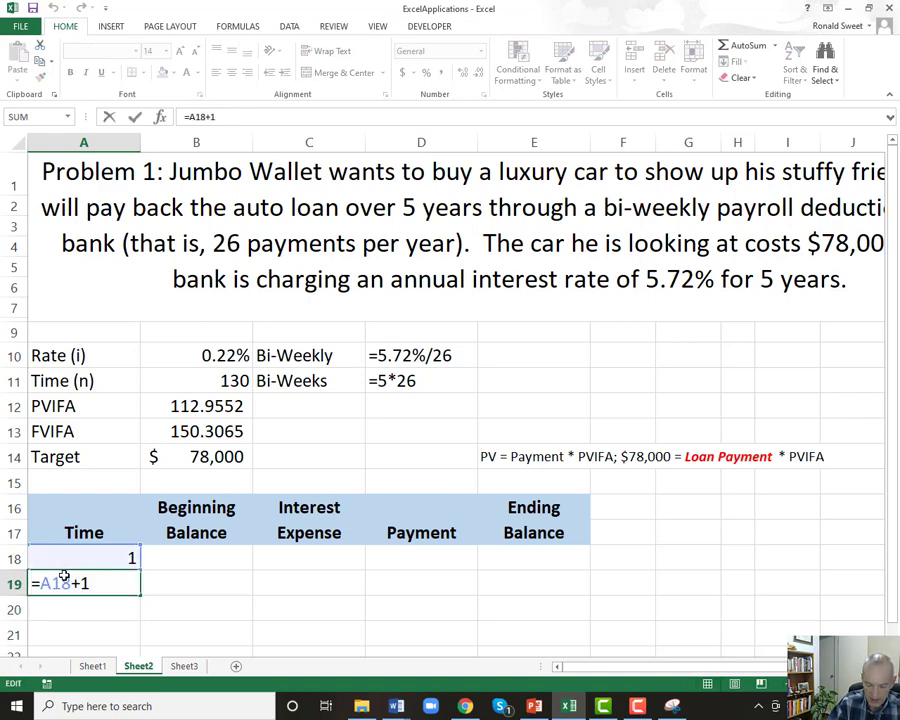
key(Home)
text(')
key(ctrl+Return)
key(ctrl+c)
key(Up)
key(Up)
key(Up)
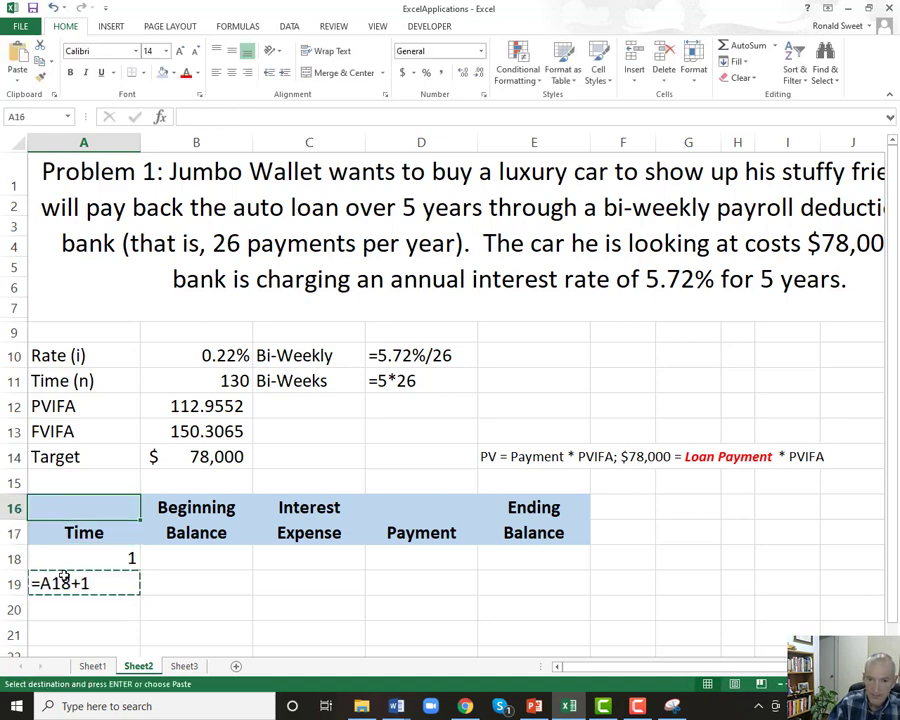
key(Up)
key(ctrl+v)
key(Down)
key(Down)
key(Down)
key(Down)
key(Escape)
- Turn the text in A19 back into the working formula =A18+1
double_click(64, 577)
key(Home)
key(Delete)
key(Return)
click(64, 577)
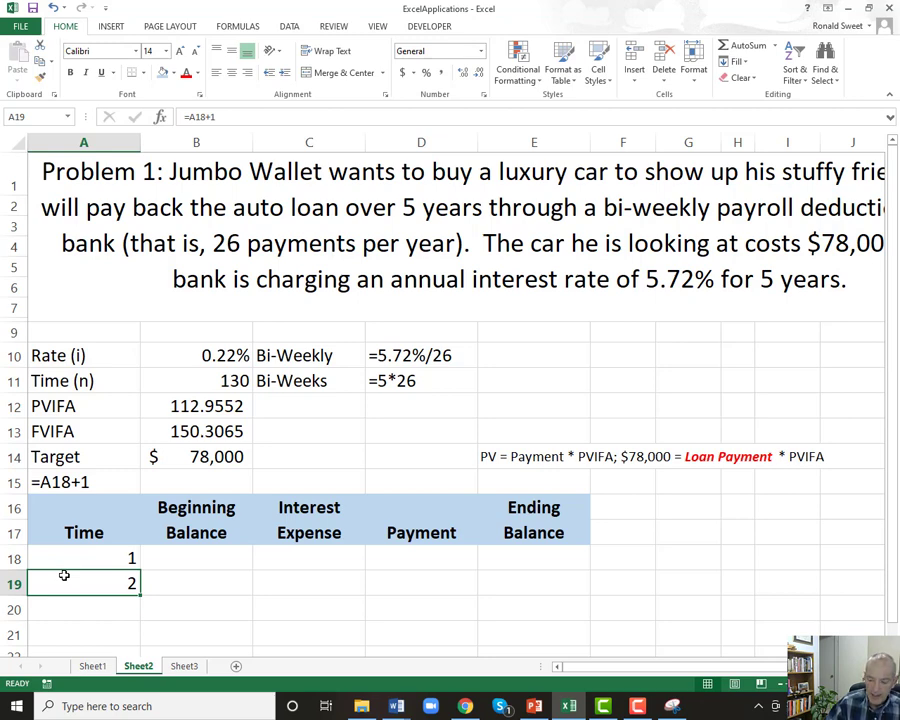
- Set the first Beginning Balance in B18 to the loan target with the formula =B14
key(Up)
key(Right)
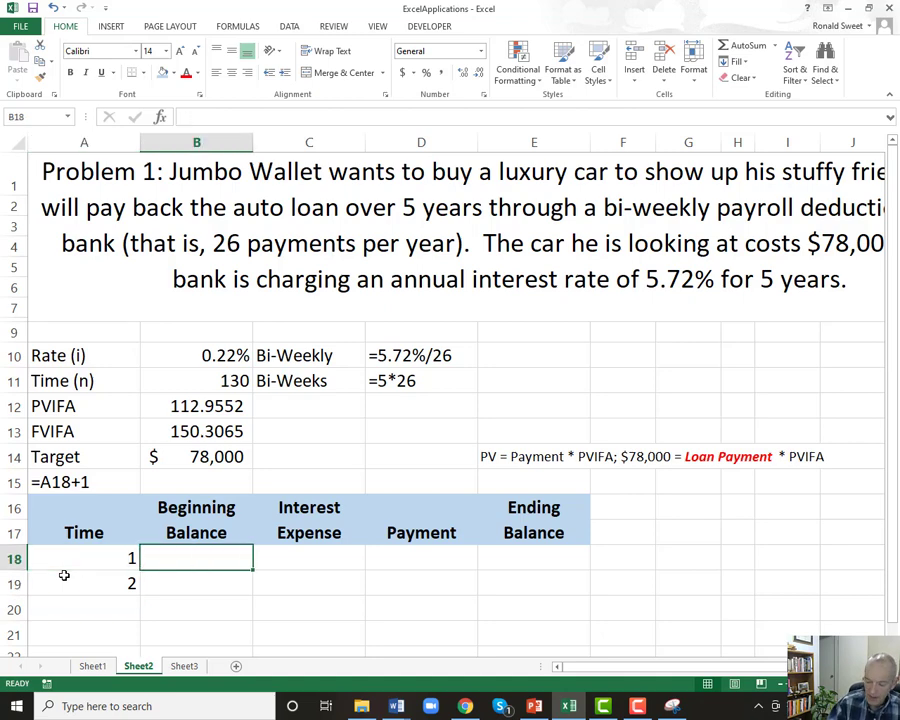
text(=)
key(Up)
key(Up)
key(Up)
key(Up)
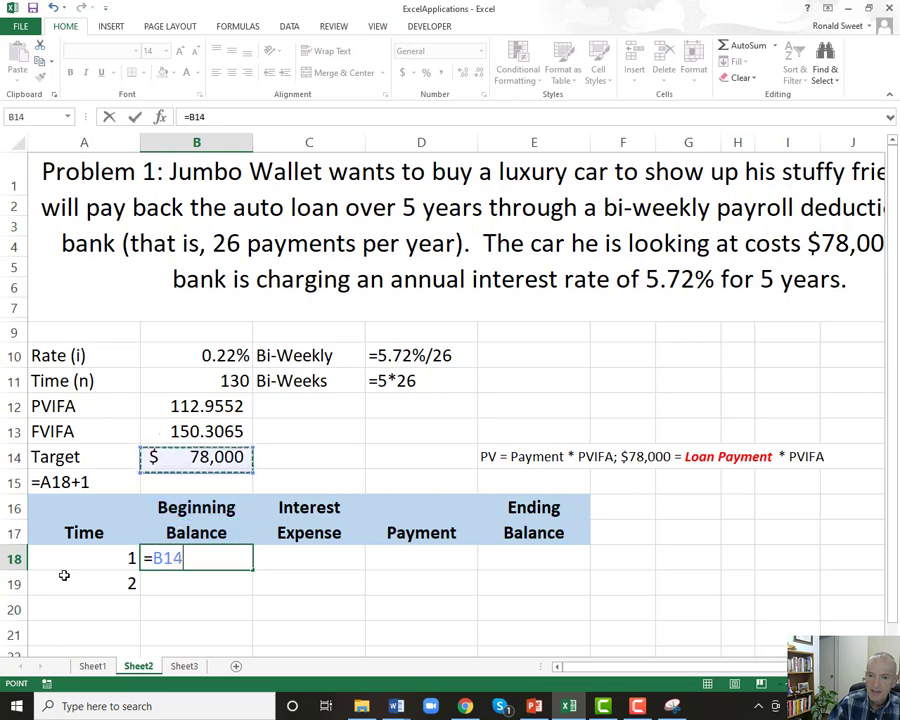
key(Return)
key(Up)
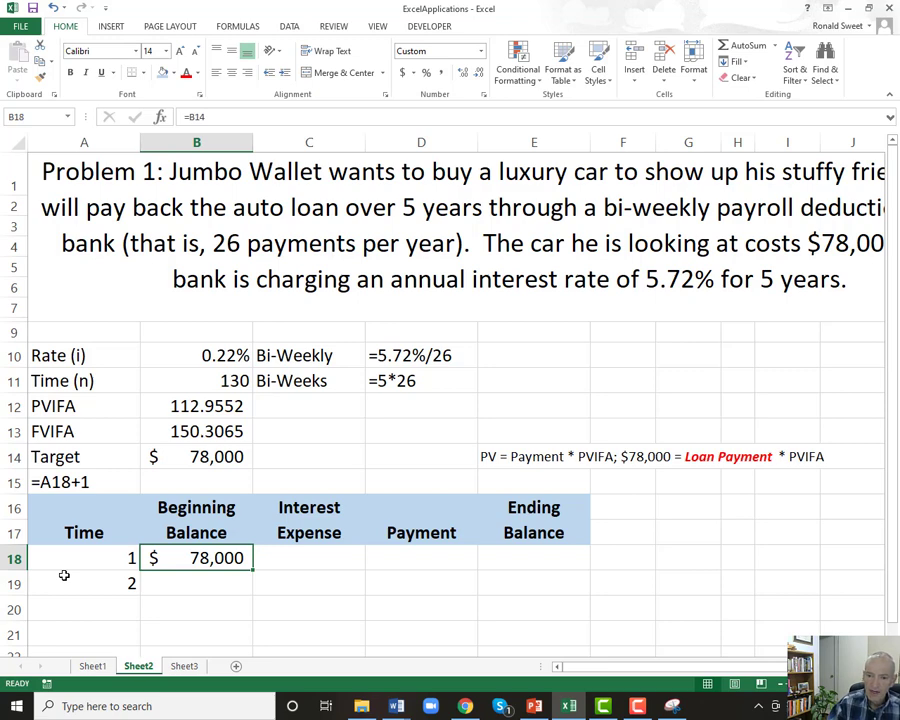
- Enter =B14 as a text note in B15 above the Beginning Balance heading and check it against the B18 formula
key(Right)
key(Left)
key(Up)
key(Up)
key(Up)
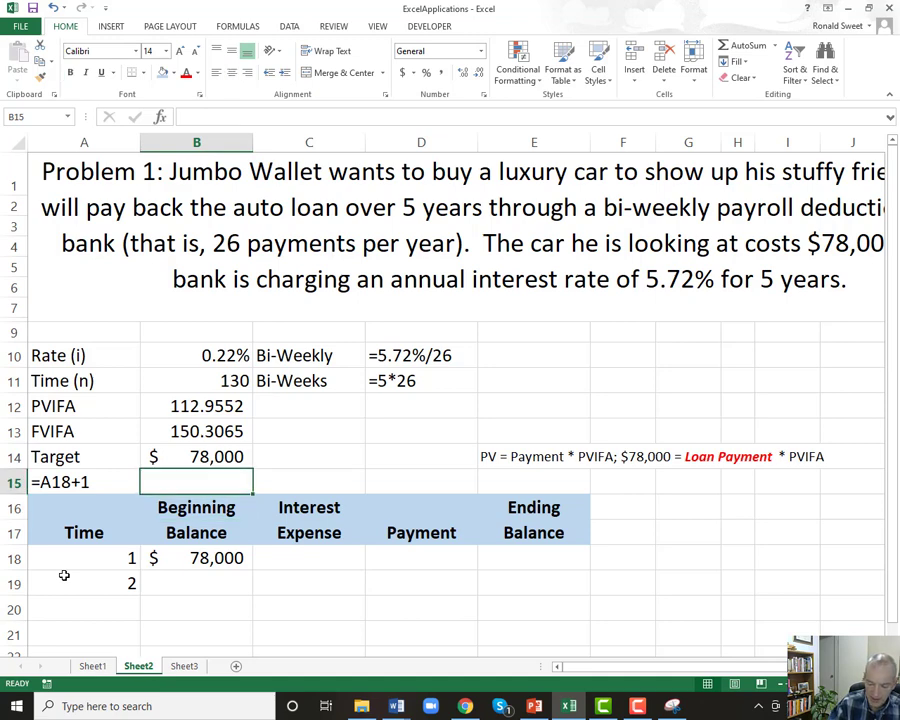
text('=)
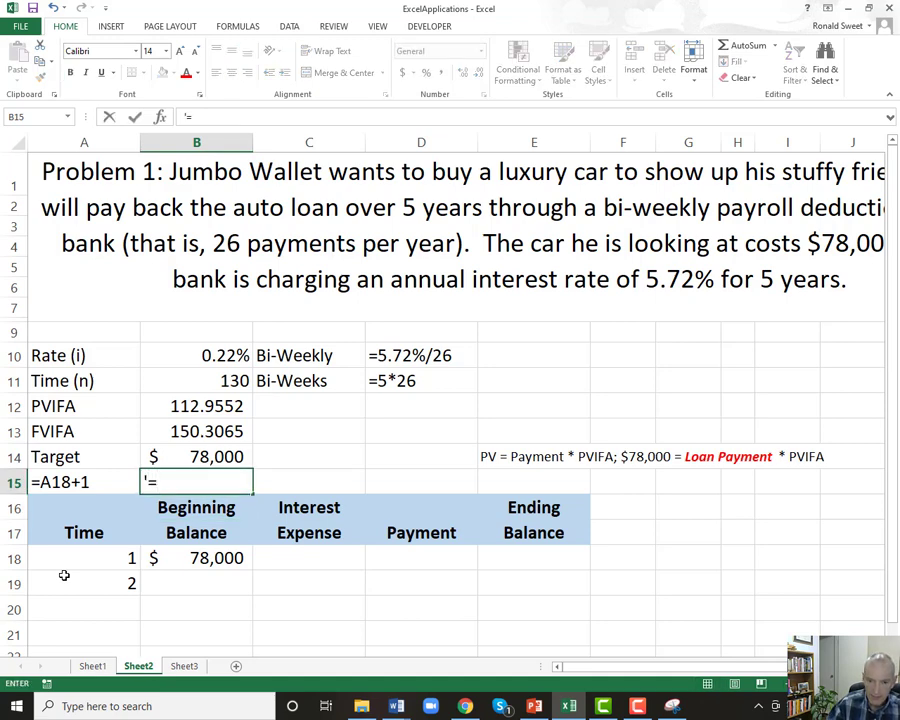
text(B14)
key(Return)
key(Down)
text(=B14)
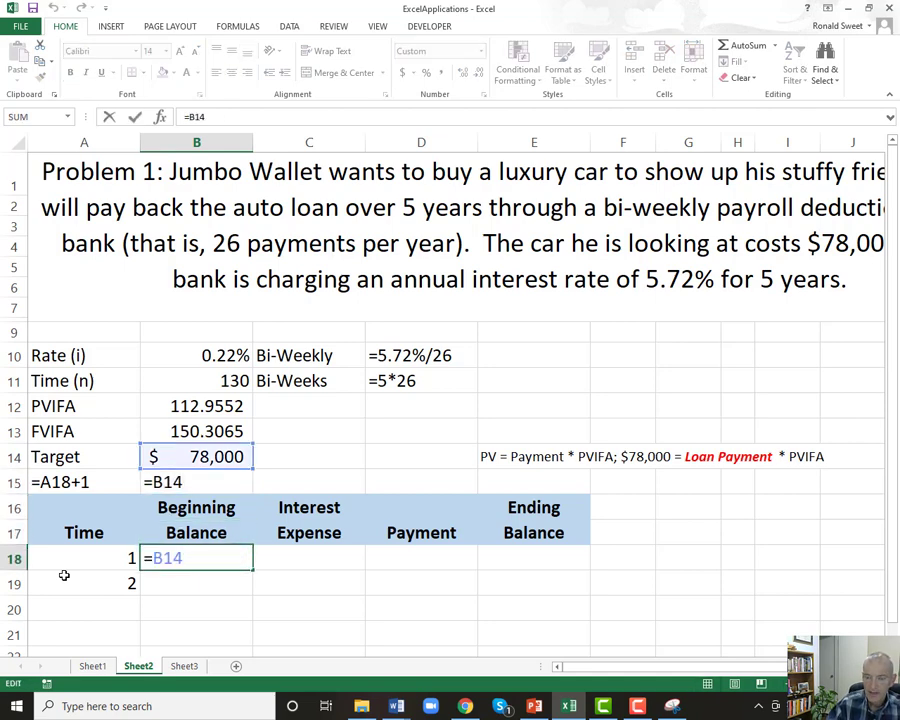
key(ctrl+Return)
- Calculate the first Interest Expense in C18 with =B18*$B$10, keeping the rate reference absolute
key(Up)
key(Up)
key(Up)
key(Right)
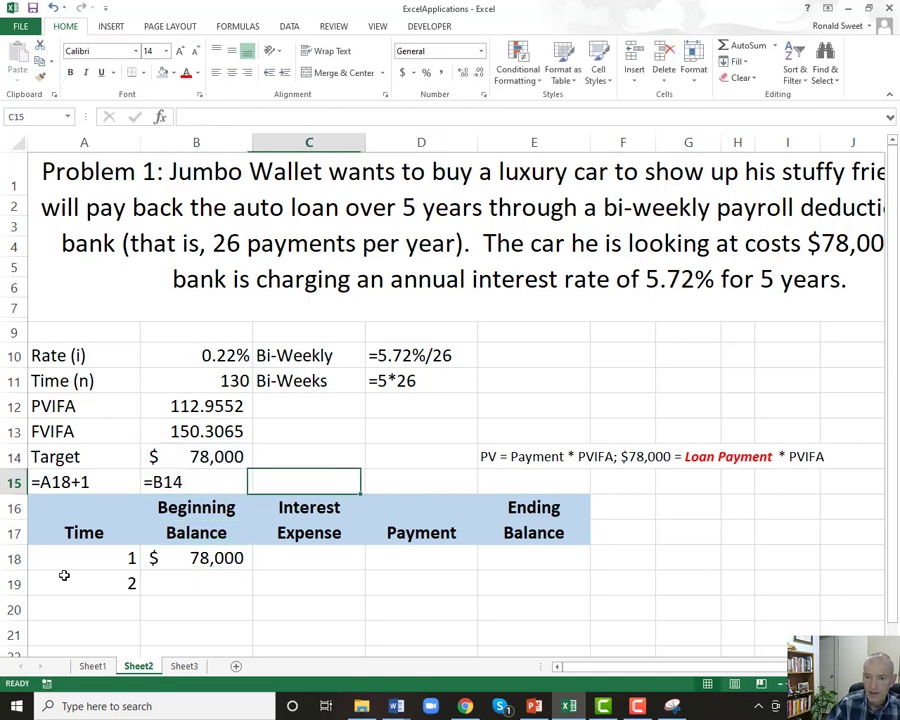
key(Down)
key(Down)
key(Down)
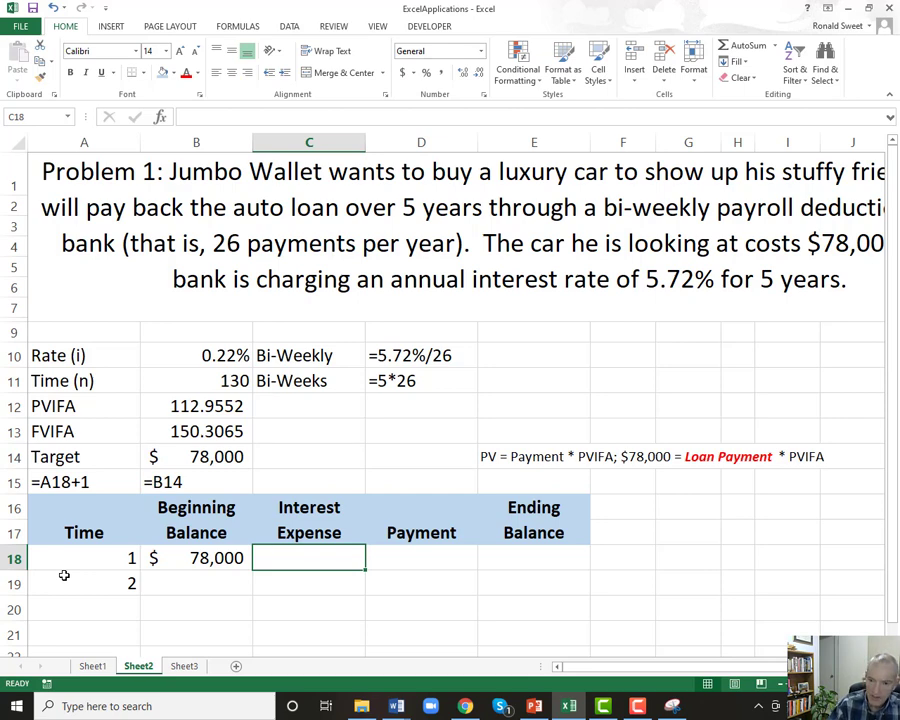
text(=)
key(Left)
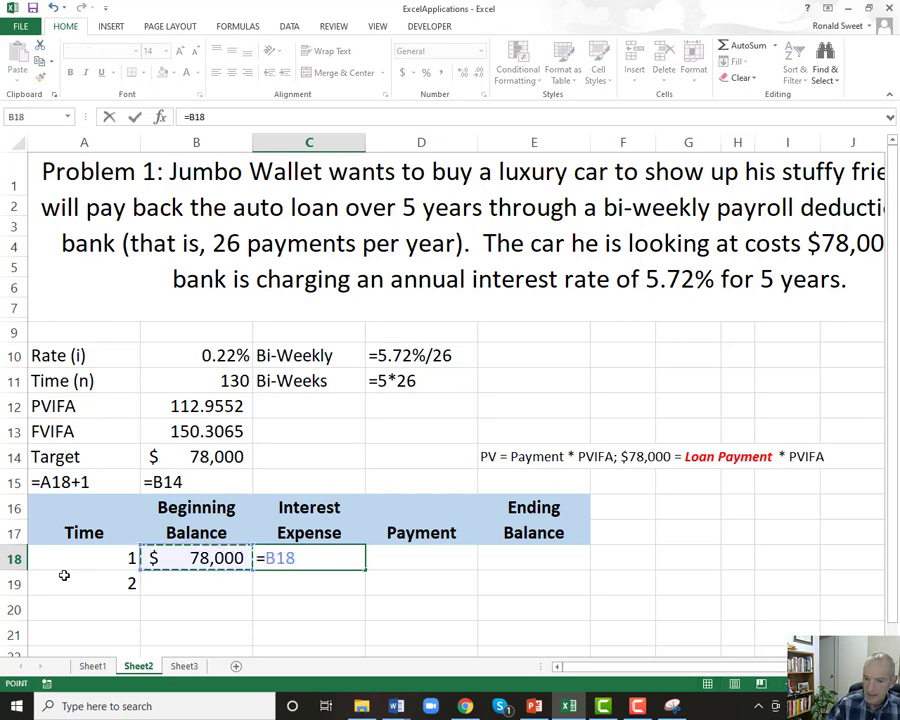
text(*)
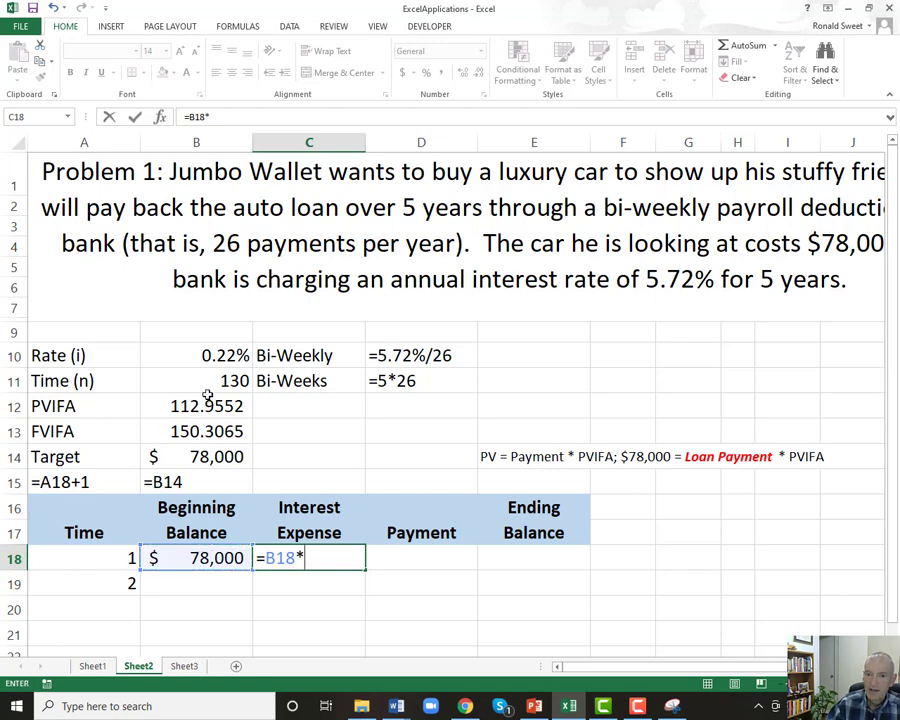
click(195, 353)
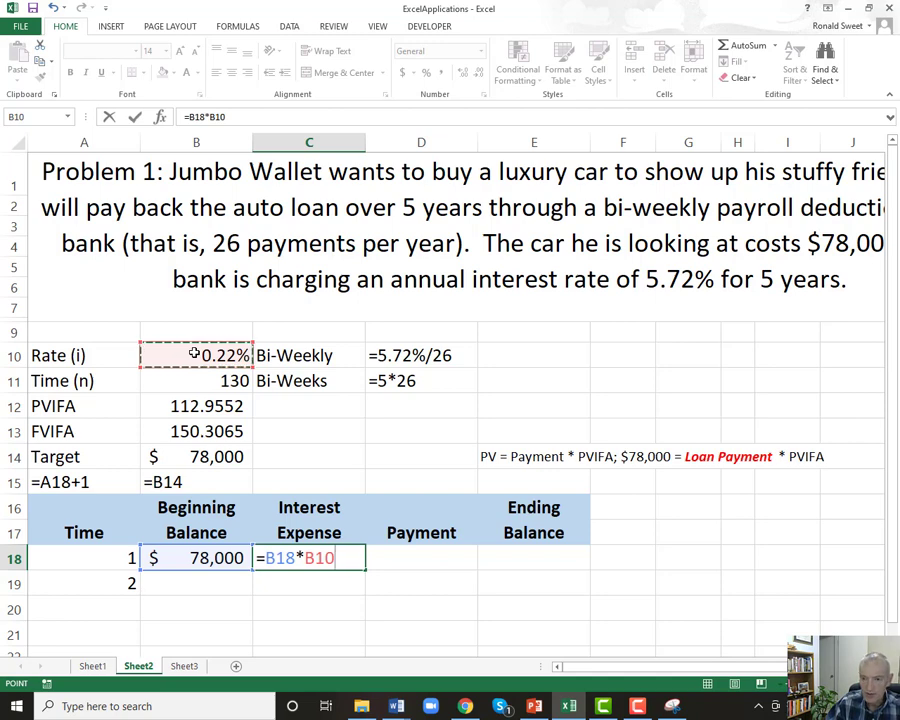
key(F4)
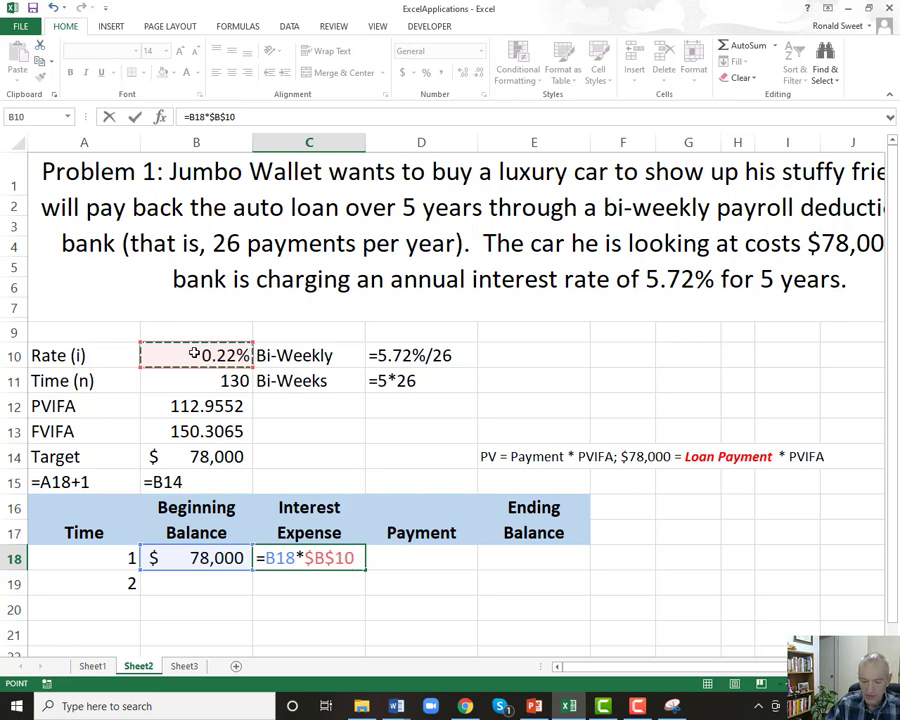
key(Return)
- Examine the absolute reference to the rate cell inside the C18 interest formula
key(Up)
key(F2)
key(Left)
key(Left)
key(Left)
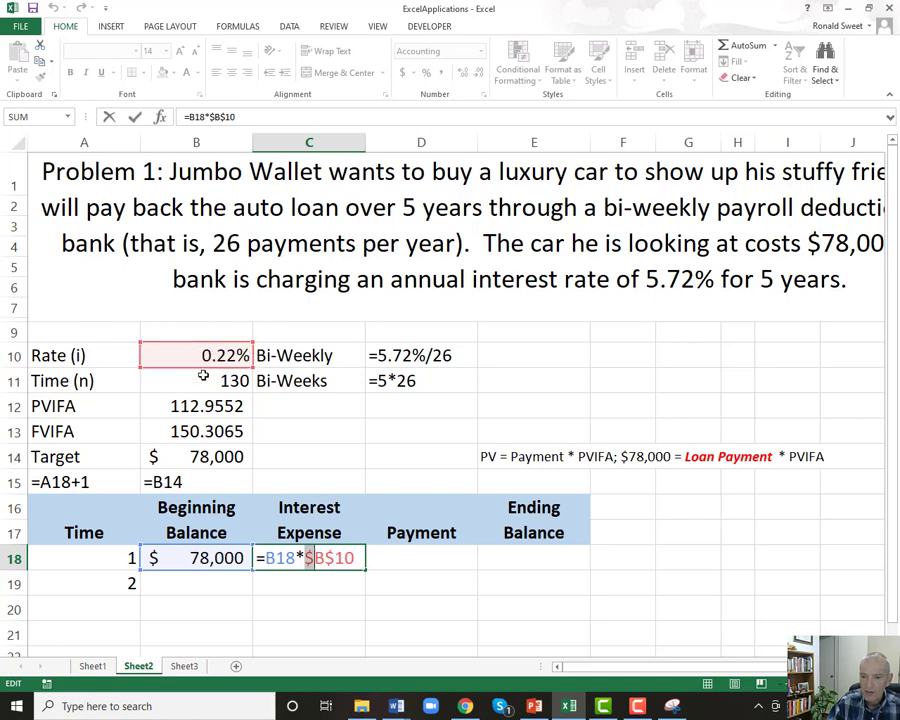
drag(305, 558, 337, 556)
click(308, 558)
key(ctrl+Return)
- Convert the C18 interest formula to literal text and paste a copy of it into C15 as a formula note
key(F2)
key(Home)
text(')
key(ctrl+Return)
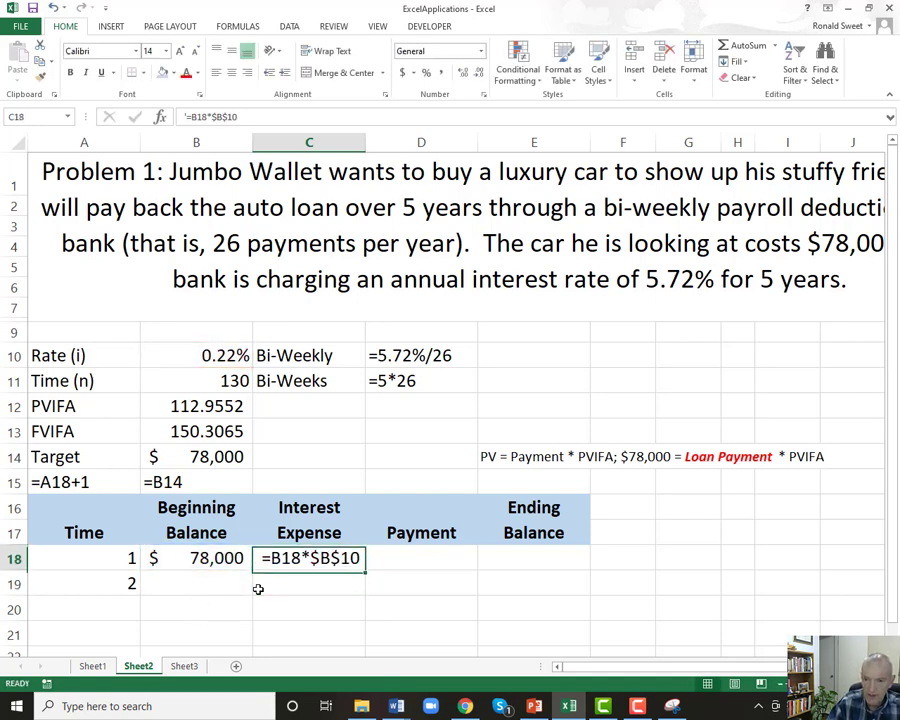
key(ctrl+c)
key(Up)
key(Up)
key(Up)
key(ctrl+v)
key(Down)
key(Down)
key(Escape)
- Turn the text in C18 back into the working formula =B18*$B$10
key(Down)
key(F2)
key(Home)
key(Delete)
key(Return)
key(Up)
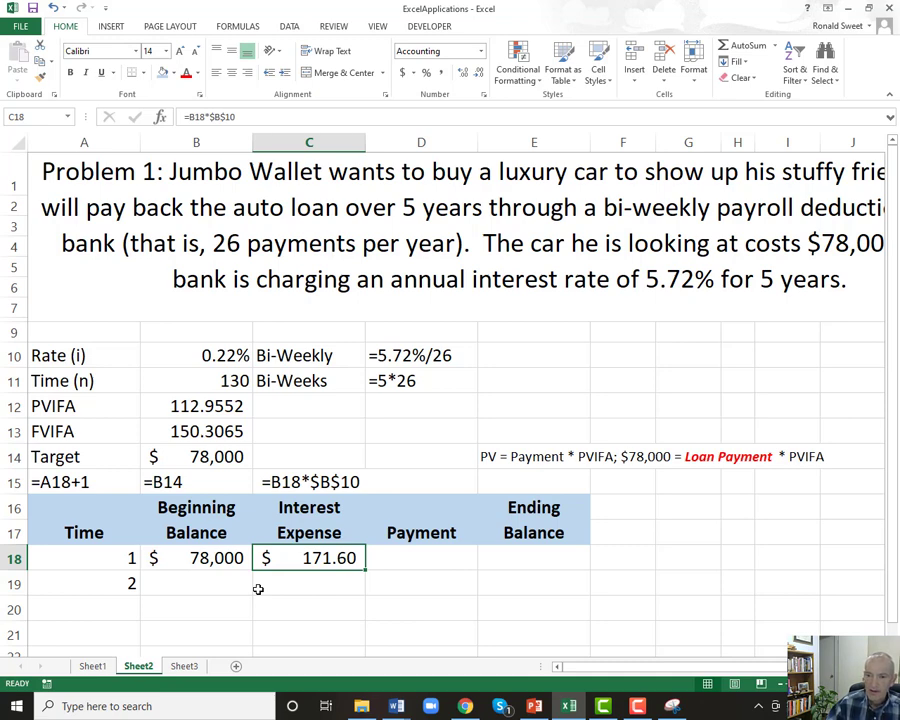
- Review which cells the Interest Expense formula in C18 refers to, leaving it unedited
key(Right)
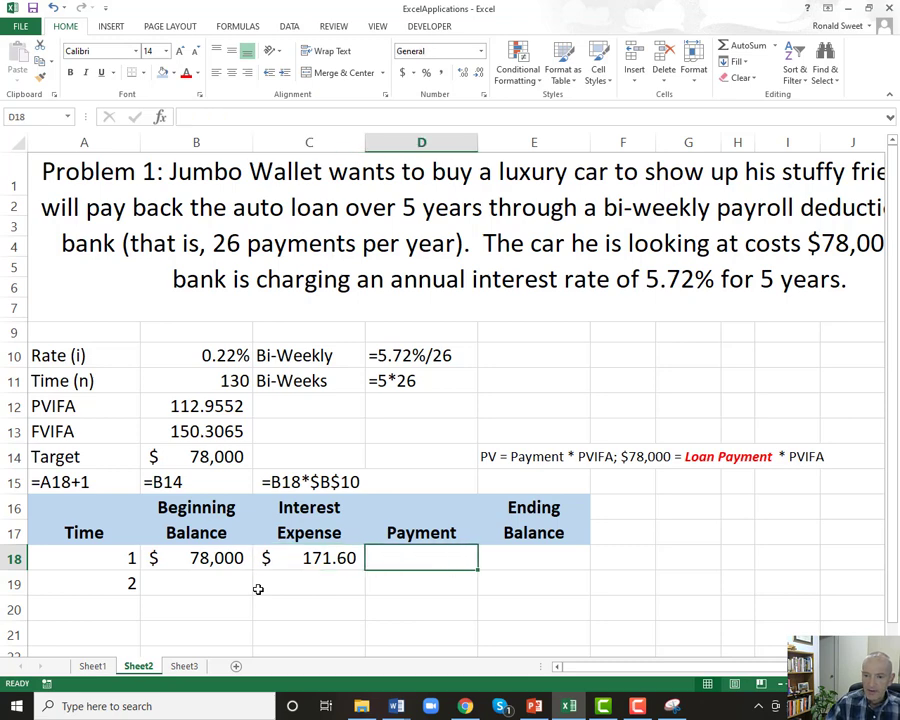
key(Left)
key(Right)
key(Left)
key(F2)
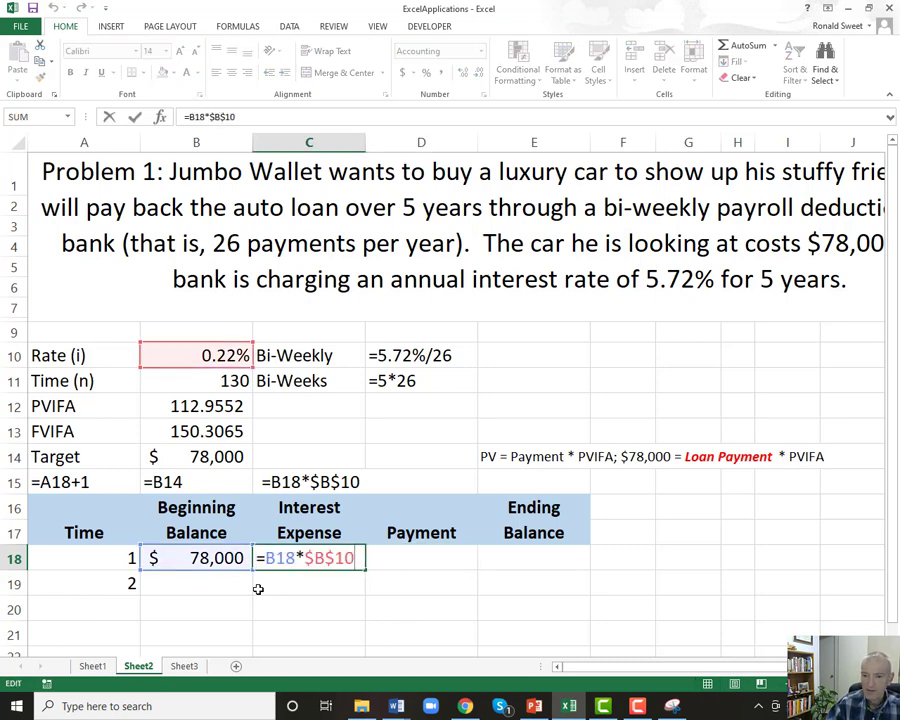
key(Escape)
key(Right)
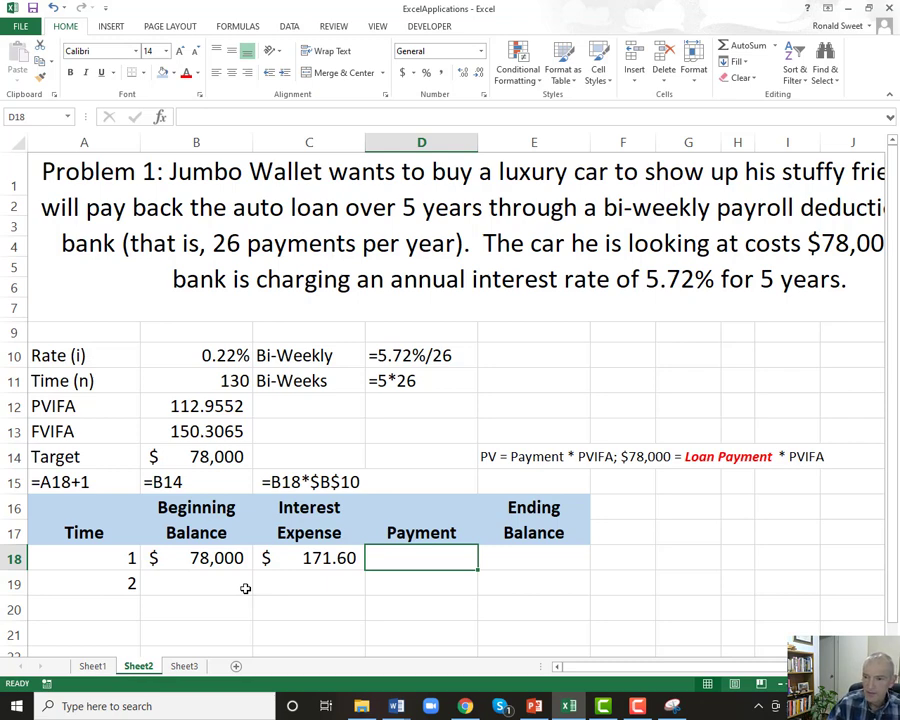
- Add the note "Payment = $78,000 / PVIFA" in E15 below the present value equation
click(493, 454)
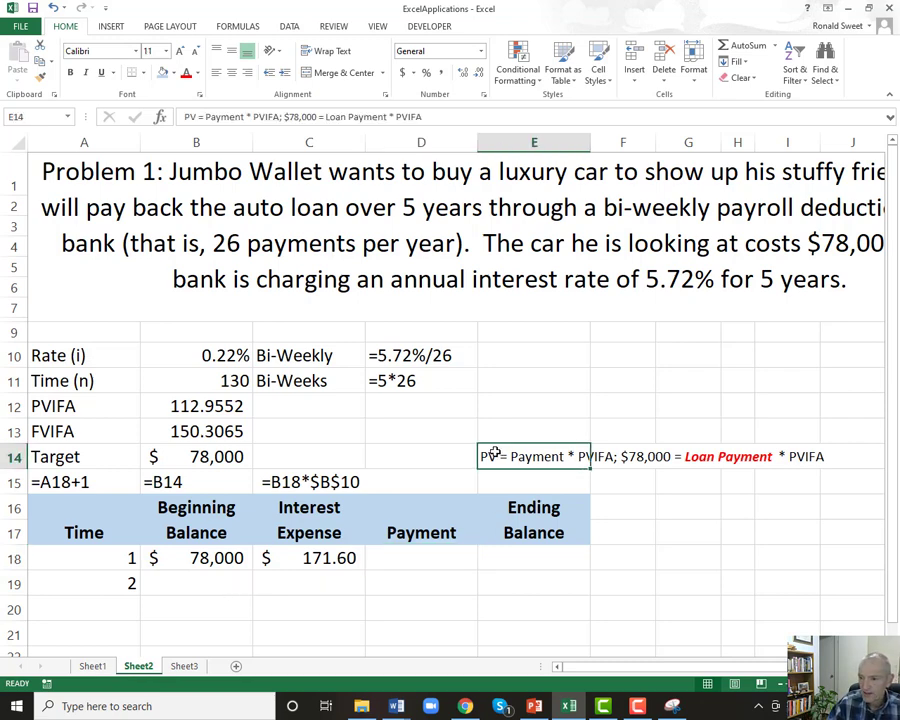
key(Down)
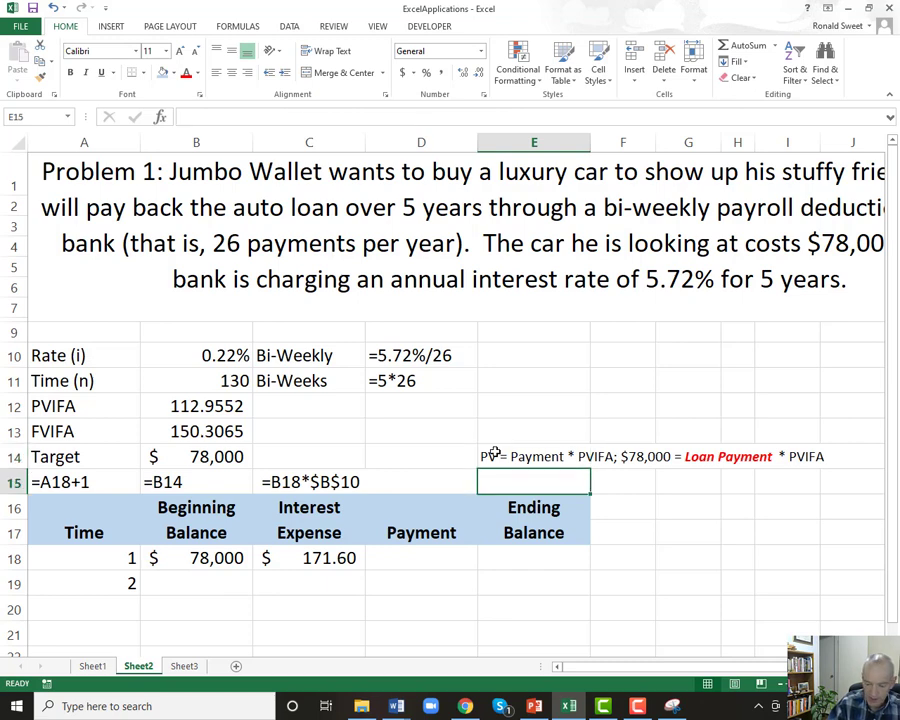
text(Payme)
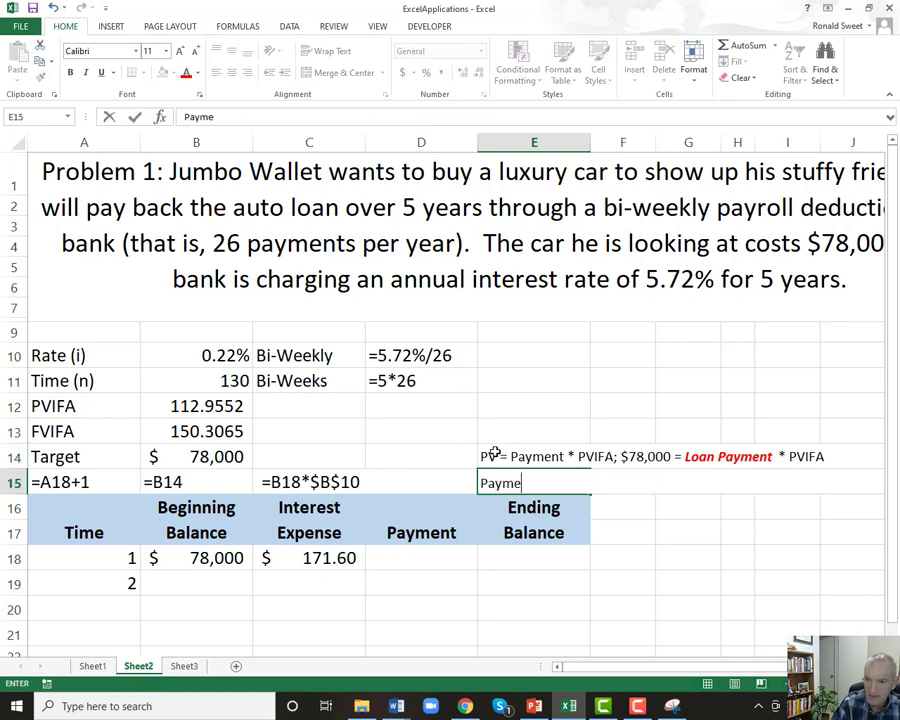
text(nt = $78,000 / PVIFA)
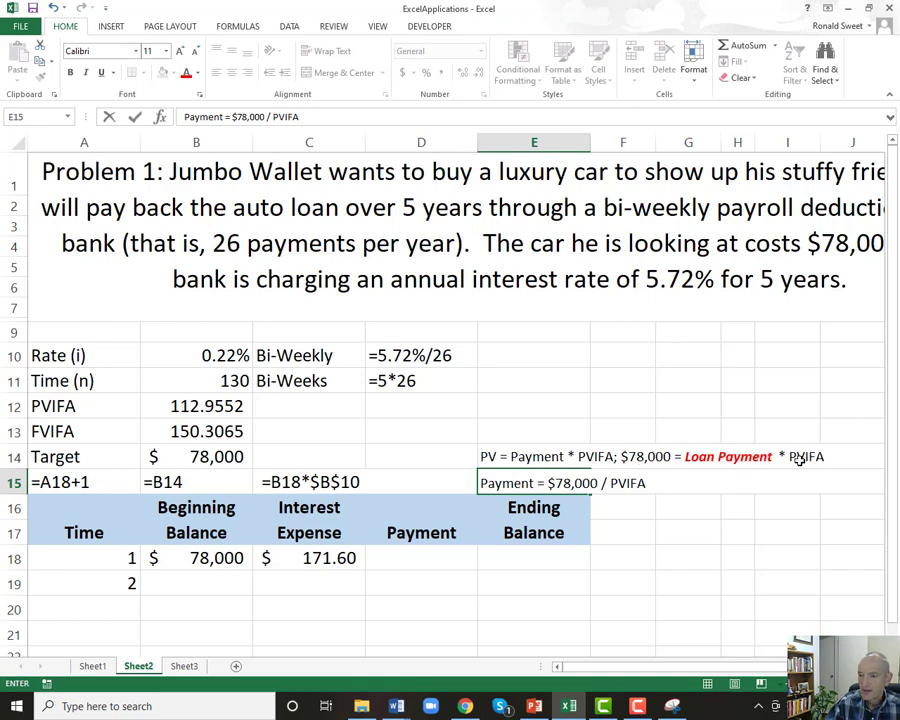
key(Return)
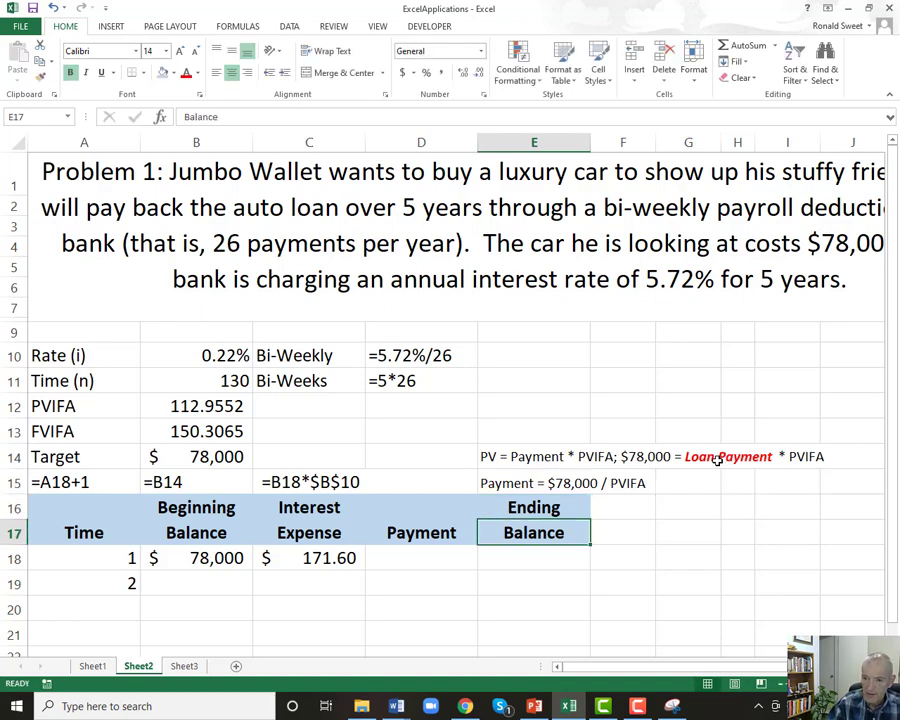
- Calculate the first payment in D18 with the formula =B14/B12 and apply the Accounting number format
key(Down)
key(Left)
text(=)
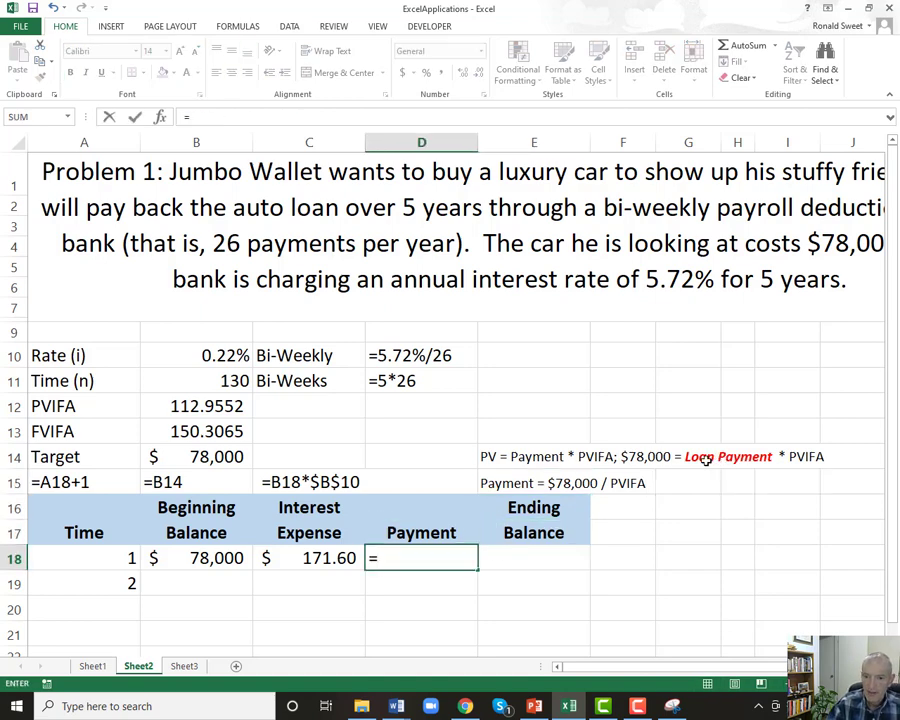
click(204, 455)
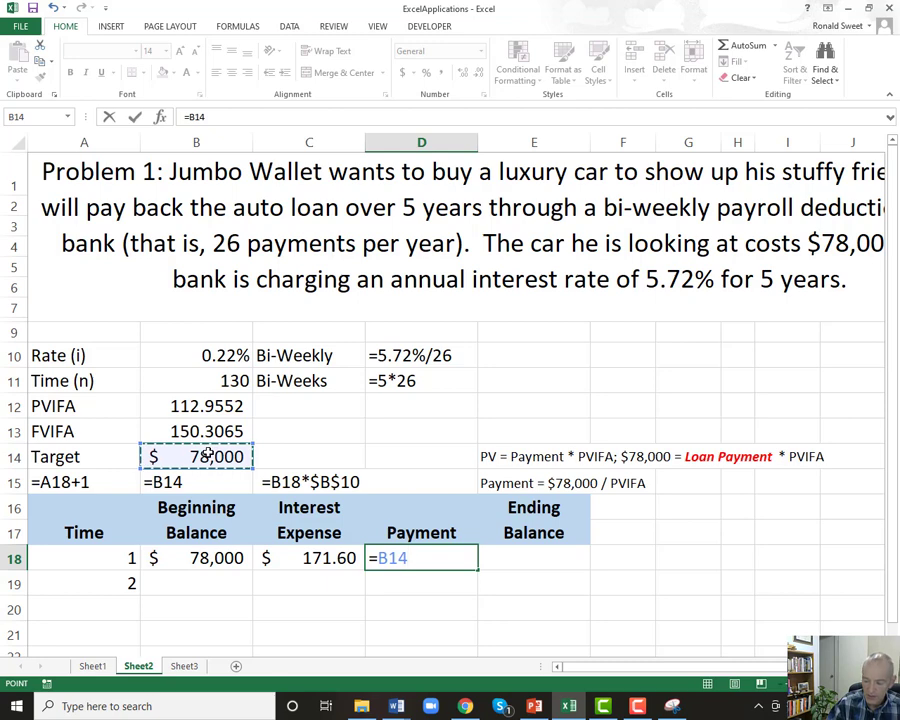
text(/)
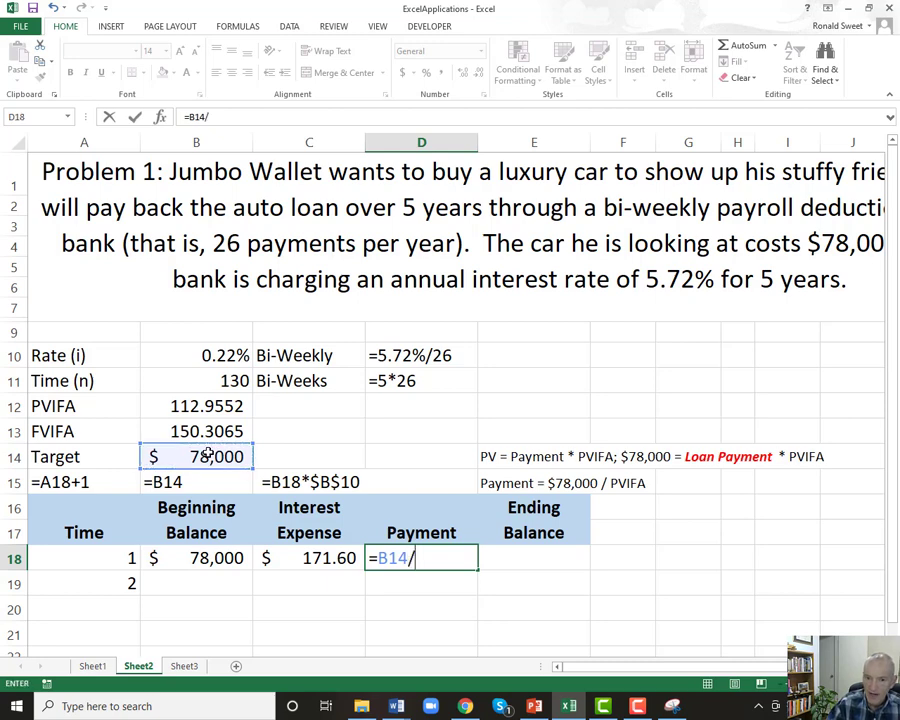
click(193, 405)
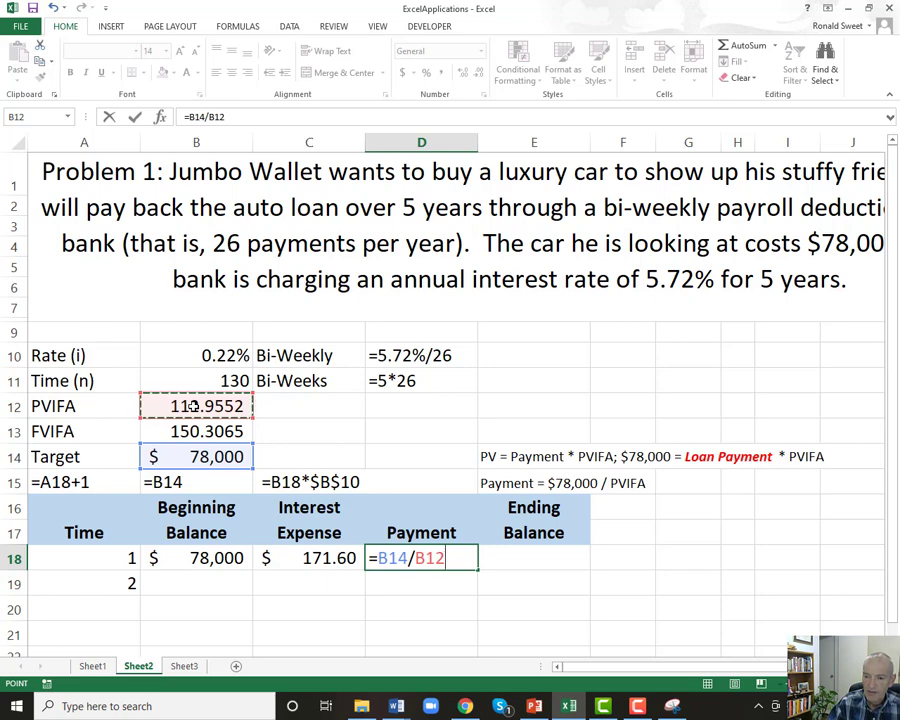
key(Return)
key(Up)
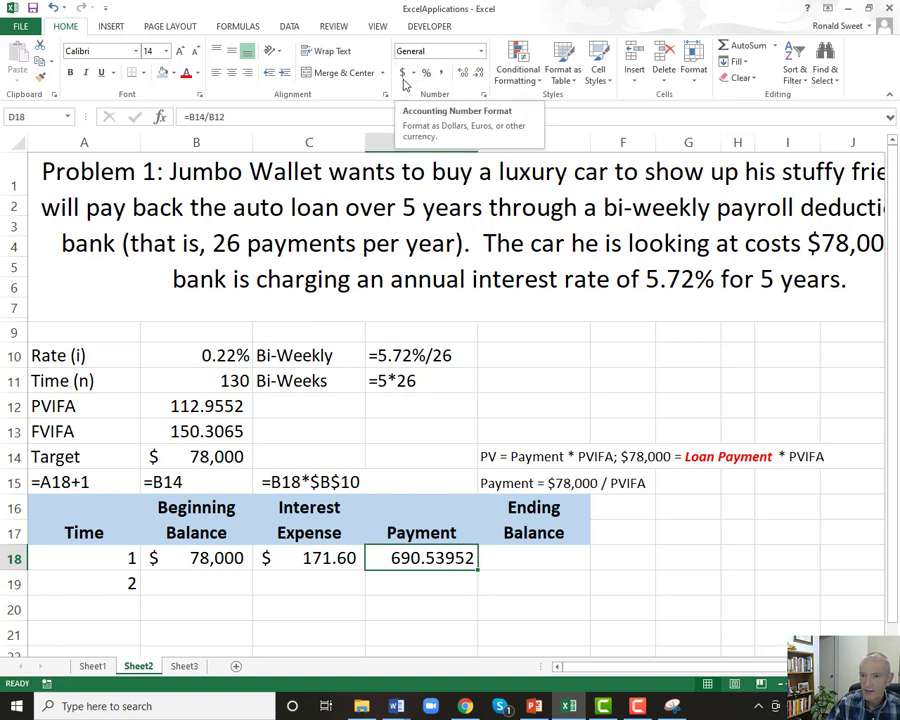
click(402, 74)
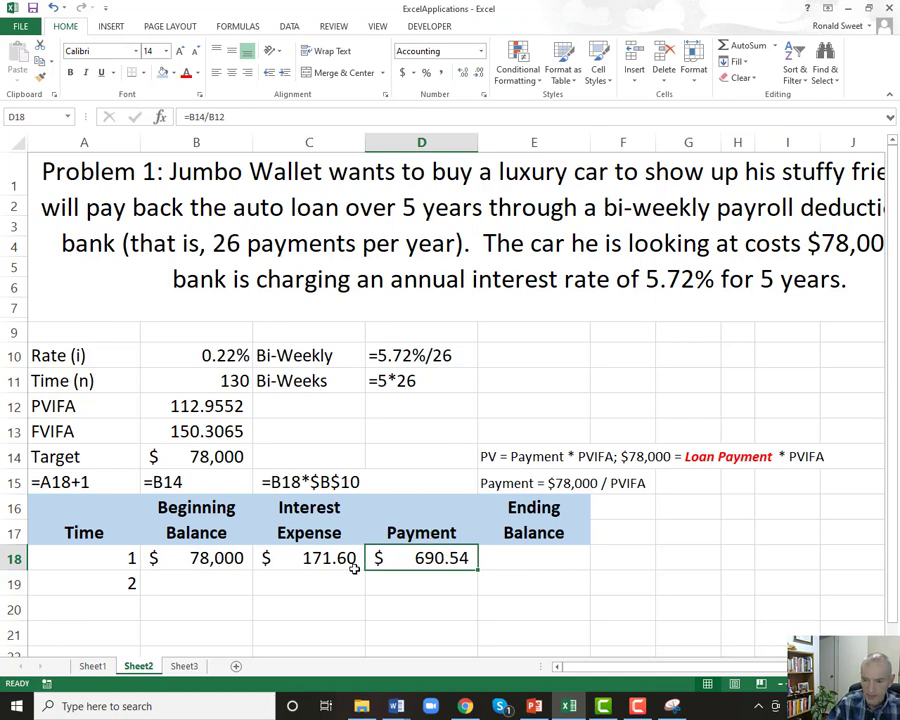
- Convert the D18 payment formula to literal text and paste a copy of it into D15 as a formula note
key(F2)
key(Home)
text(')
key(Return)
key(Up)
key(ctrl+c)
key(Up)
key(Up)
key(Up)
key(Return)
key(Down)
key(Down)
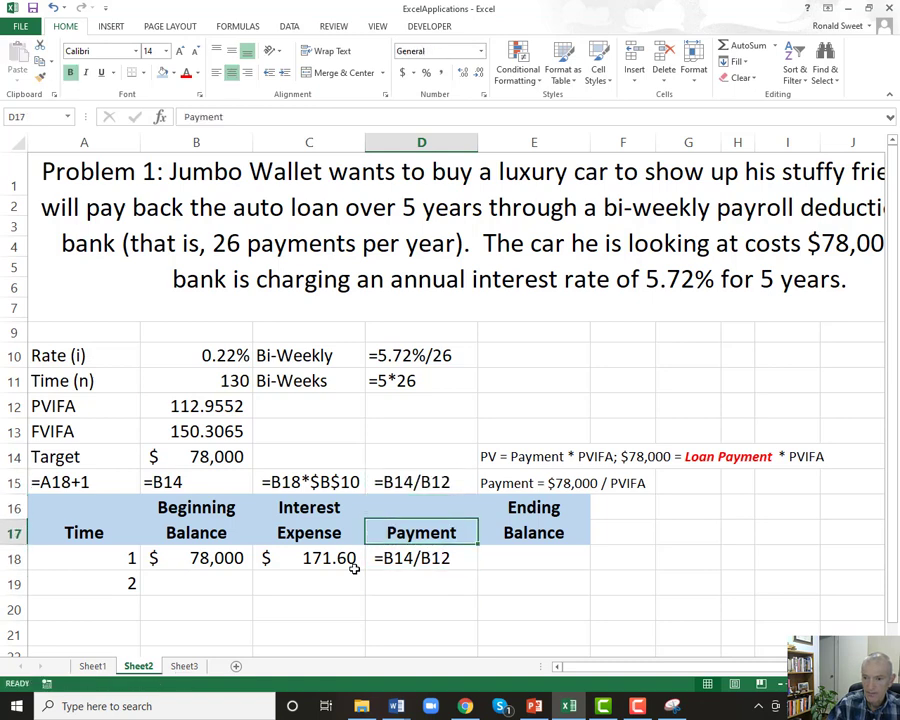
- Turn the text in D18 back into the working formula =B14/B12
key(Down)
key(F2)
key(Home)
key(Delete)
key(Return)
key(Up)
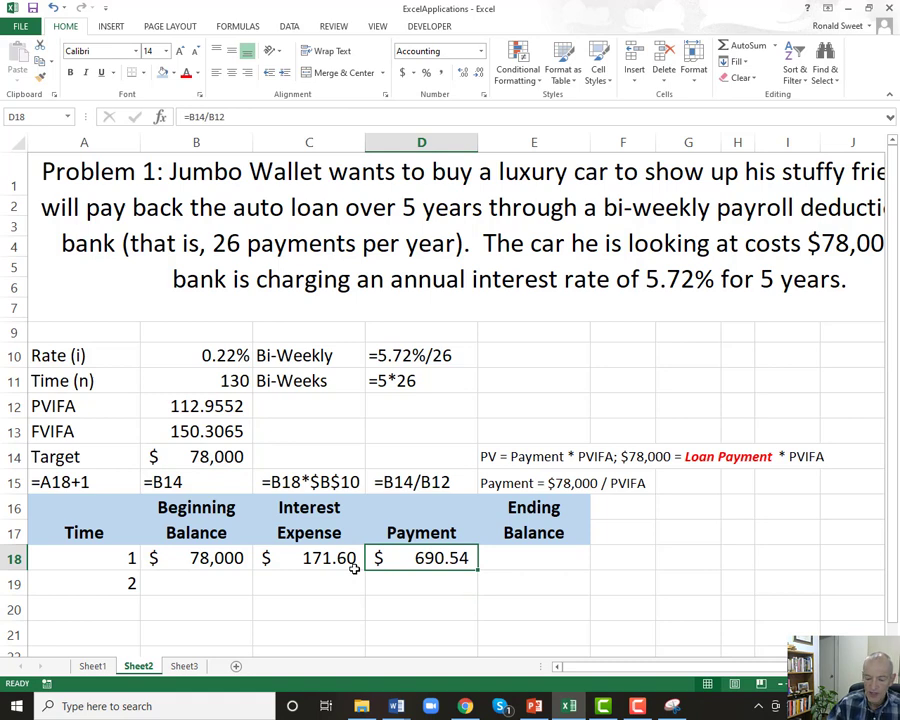
key(shift+Down)
key(shift+Down)
key(shift+Down)
key(shift+Down)
key(shift+Up)
key(shift+Up)
key(shift+Up)
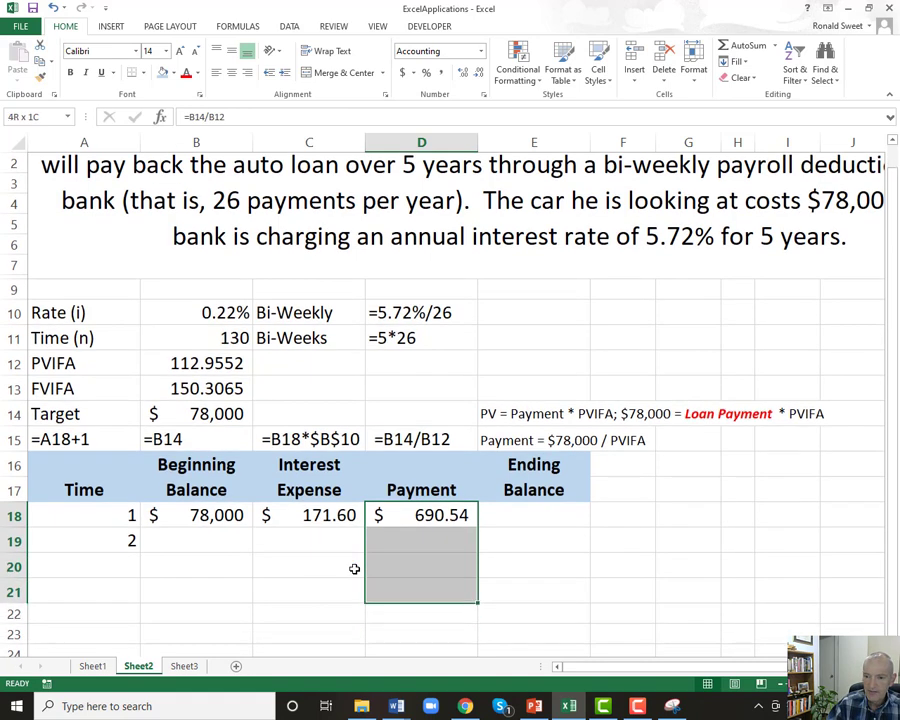
key(shift+Up)
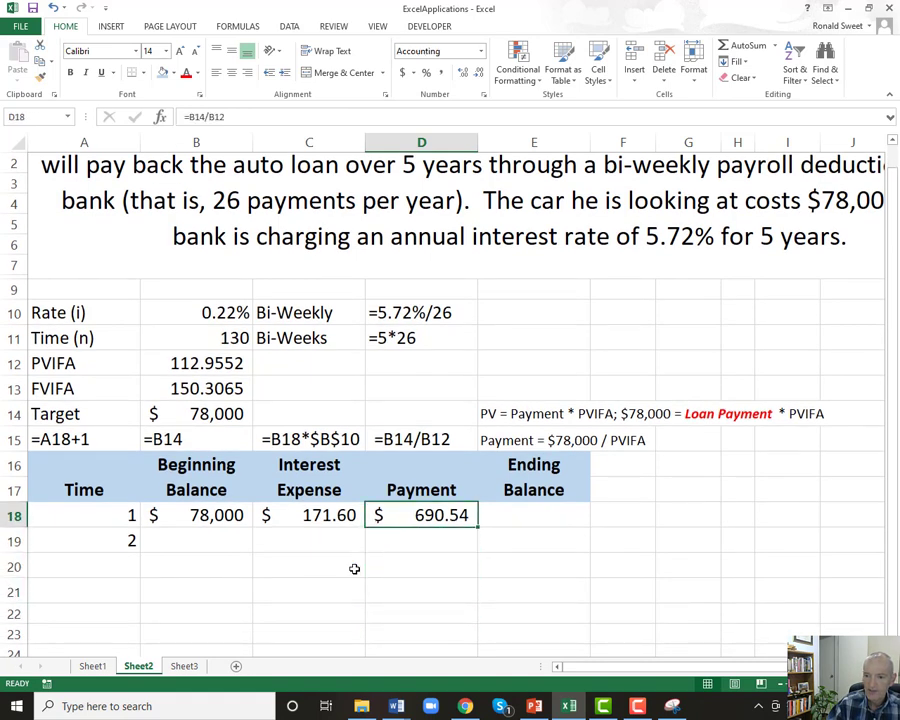
- Move the two payment equation notes from E14:E15 up to E12:E13
key(Right)
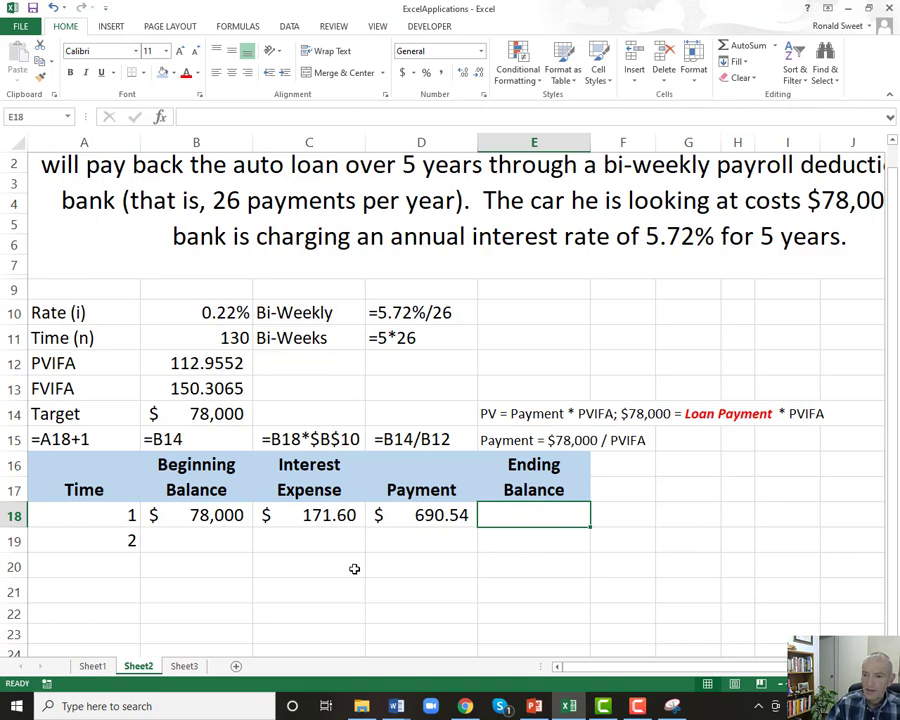
key(Up)
key(Up)
key(Up)
key(Up)
key(shift+Down)
key(ctrl+c)
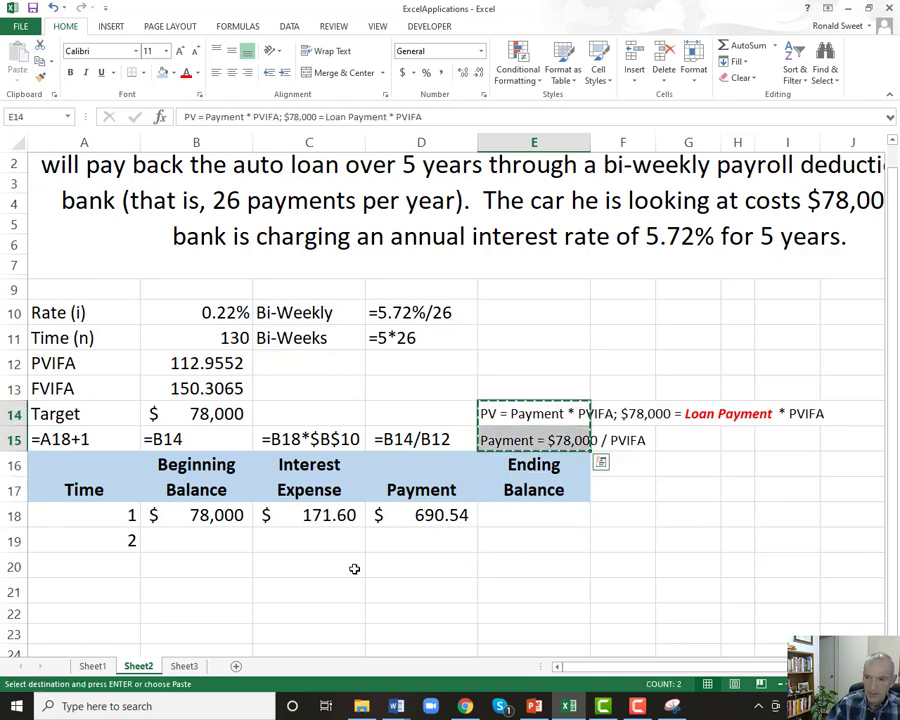
key(Up)
key(Up)
key(Up)
key(Down)
key(Return)
key(Down)
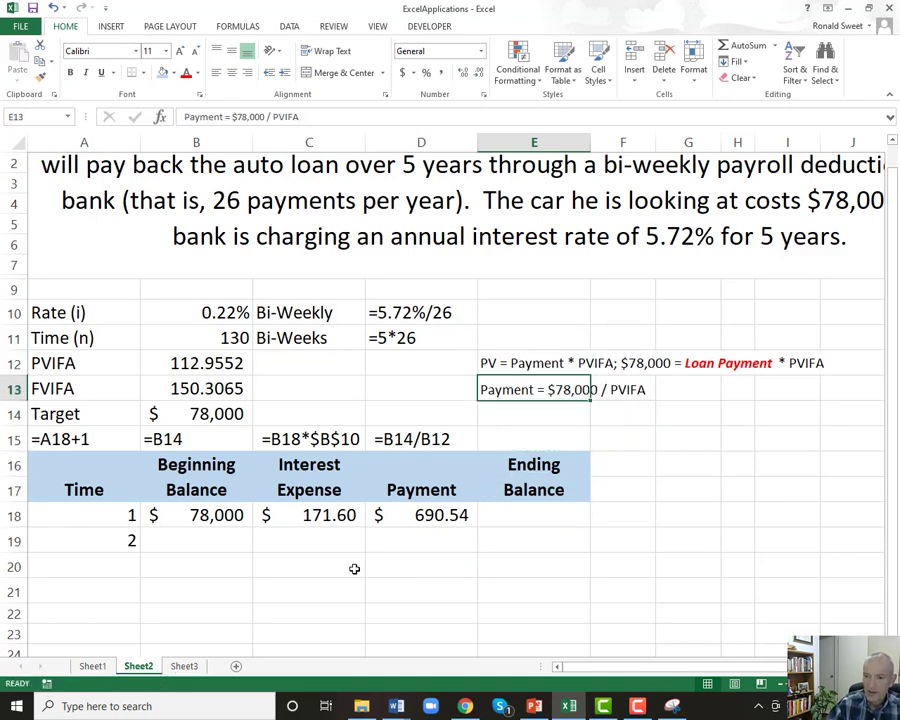
- Calculate the first Ending Balance in E18 with the formula =B18+C18-D18
key(Down)
key(Down)
key(Down)
key(Down)
key(Down)
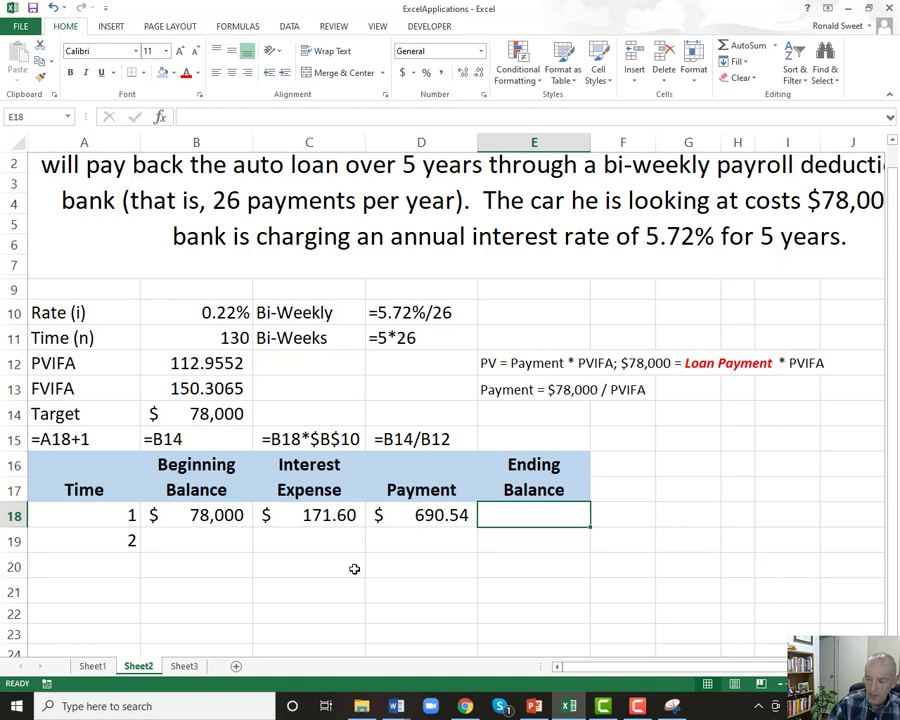
text(=)
key(Left)
key(Left)
key(Left)
text(+)
key(Left)
key(Left)
text(-)
key(Left)
key(Return)
- Convert the E18 ending balance formula to literal text and paste a copy of it into E15 as a formula note
key(Up)
key(F2)
key(Home)
text(')
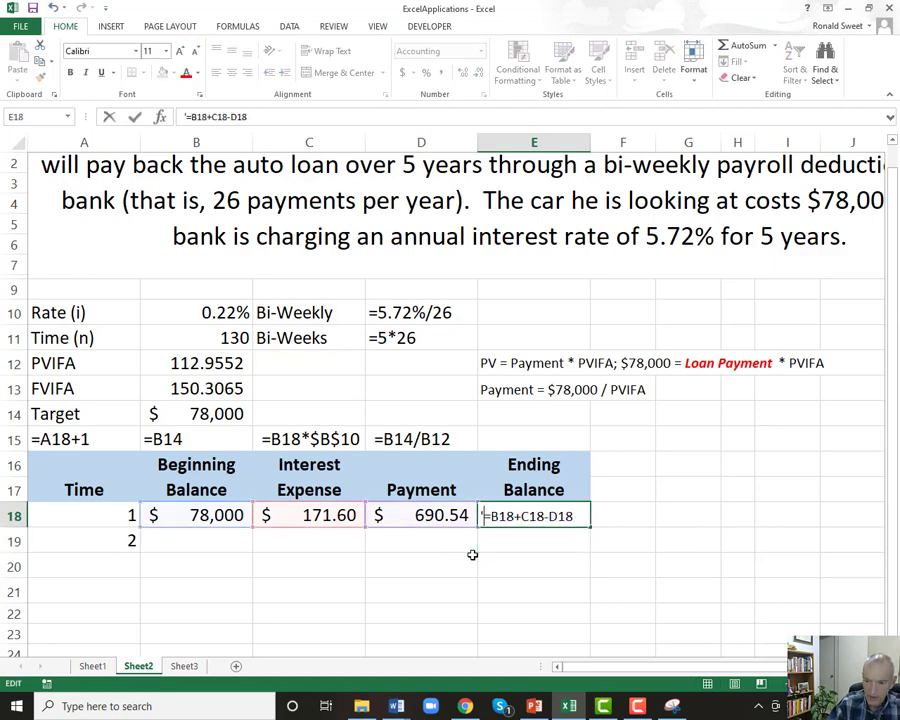
key(Return)
key(Up)
key(ctrl+c)
key(Up)
key(Up)
key(Up)
key(Return)
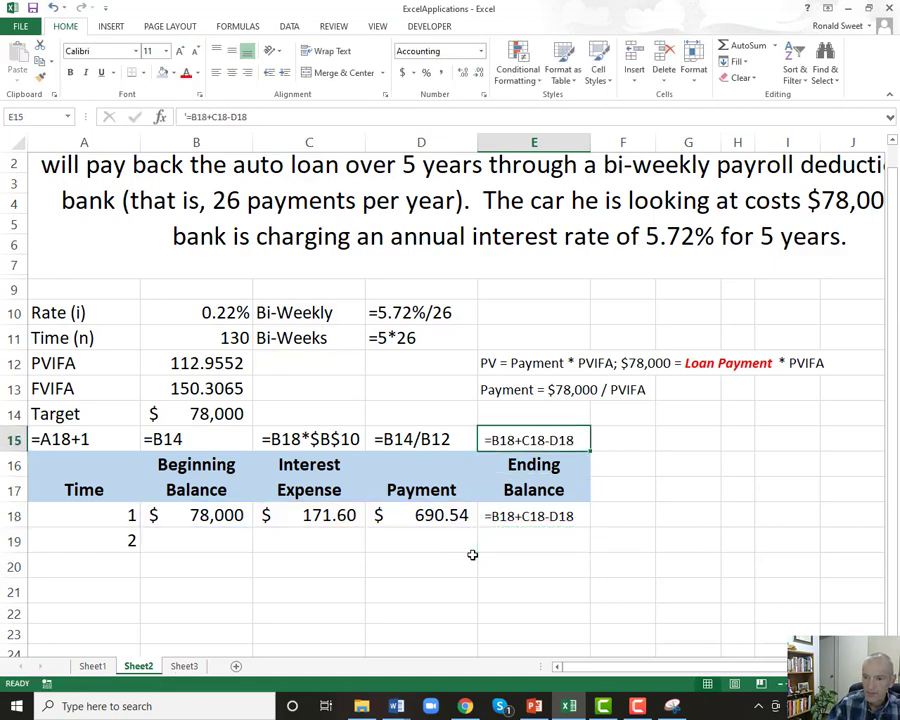
- Turn the text in E18 back into the working formula =B18+C18-D18
key(Down)
key(Down)
key(Down)
key(F2)
key(Home)
key(Delete)
key(Return)
key(Up)
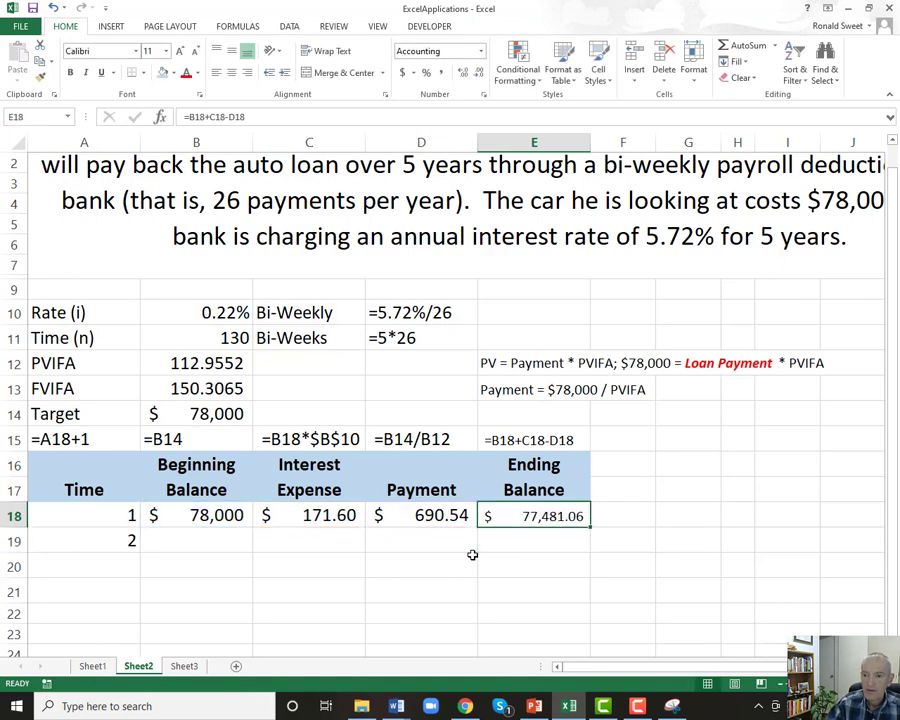
key(Left)
key(Right)
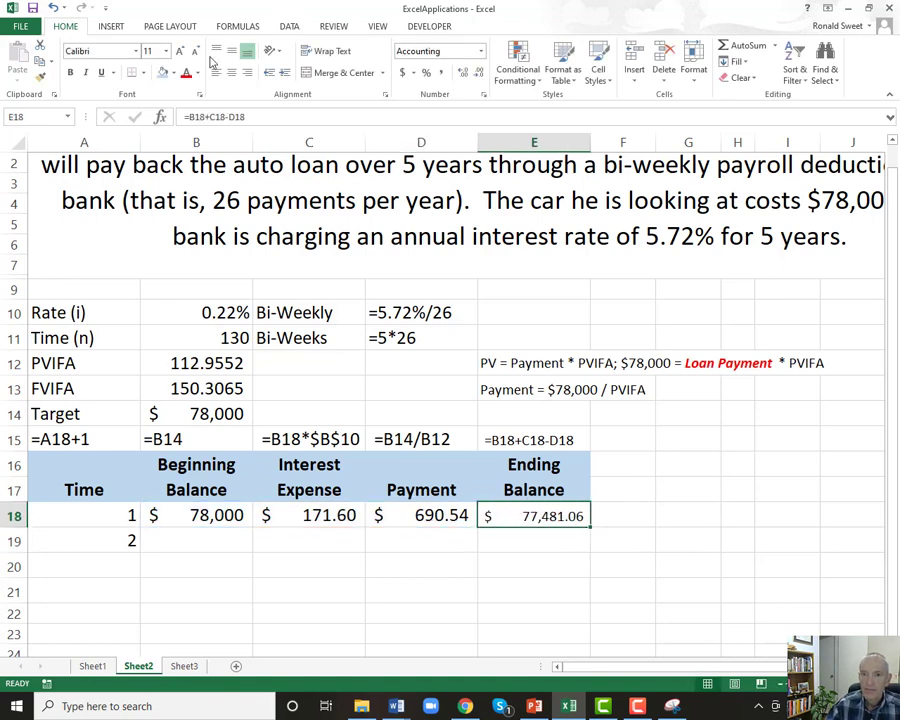
- Set the font size of the ending balance in E18 and its formula note in E15 to 14
click(181, 52)
click(197, 52)
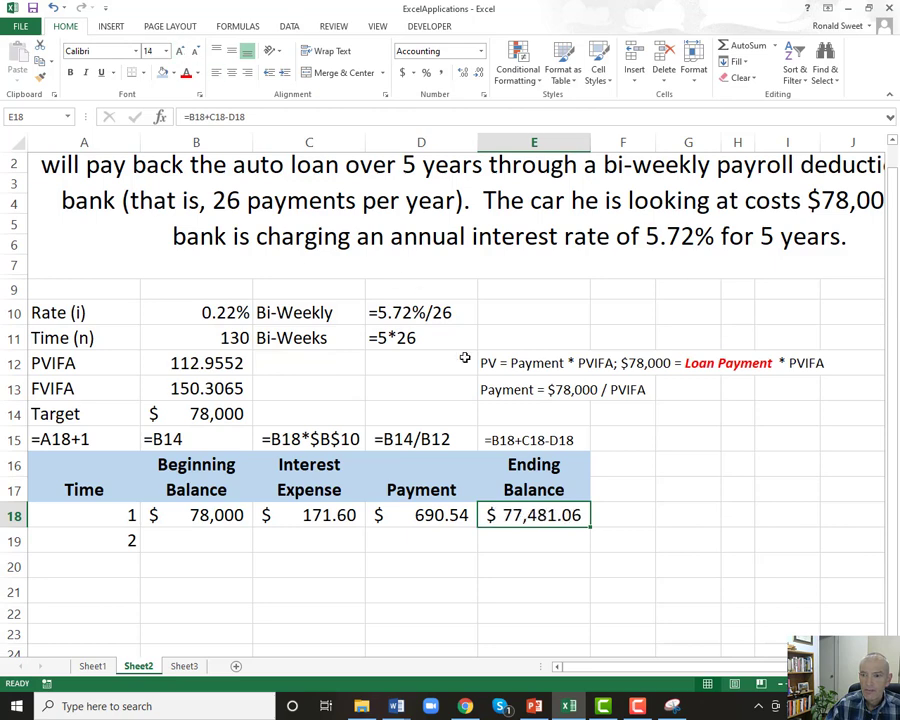
click(514, 439)
click(181, 52)
click(181, 52)
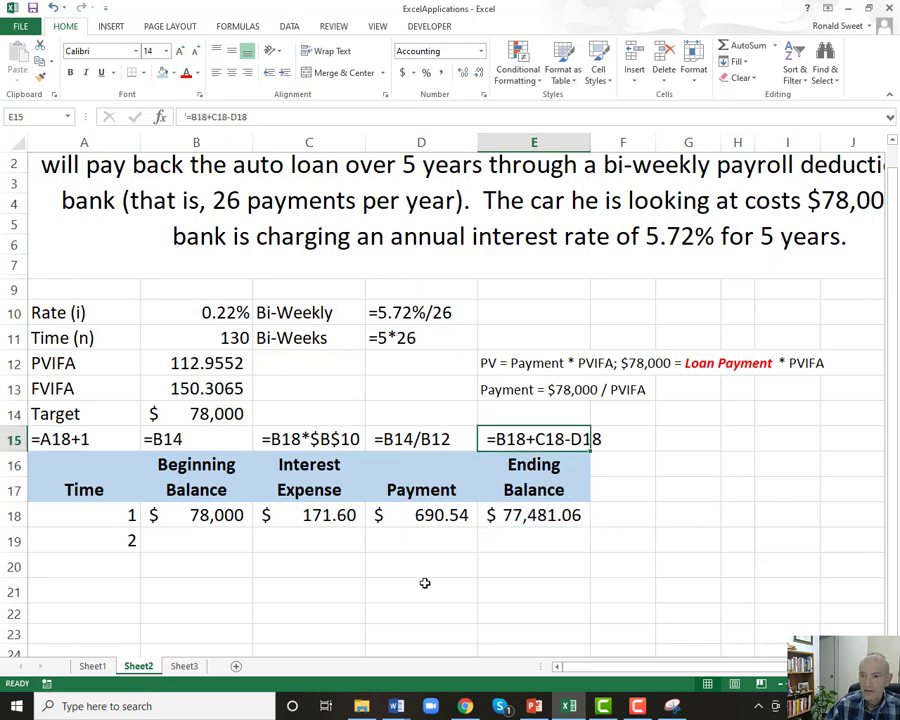
click(508, 515)
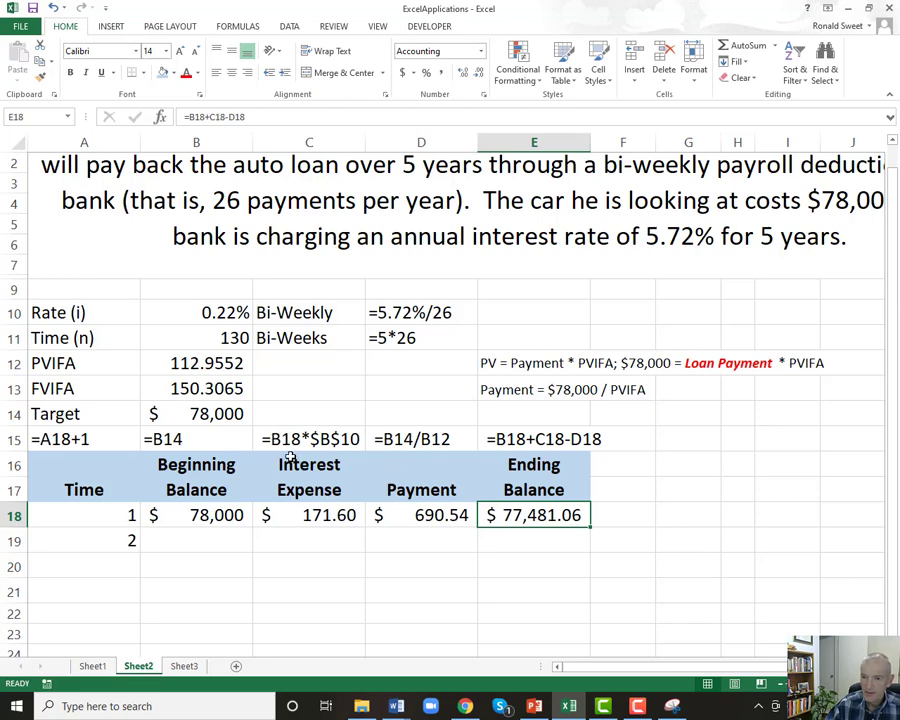
- Enlarge the two payment equation notes in E12:E13 to font size 14 and move them to D12:D13
drag(510, 368, 520, 390)
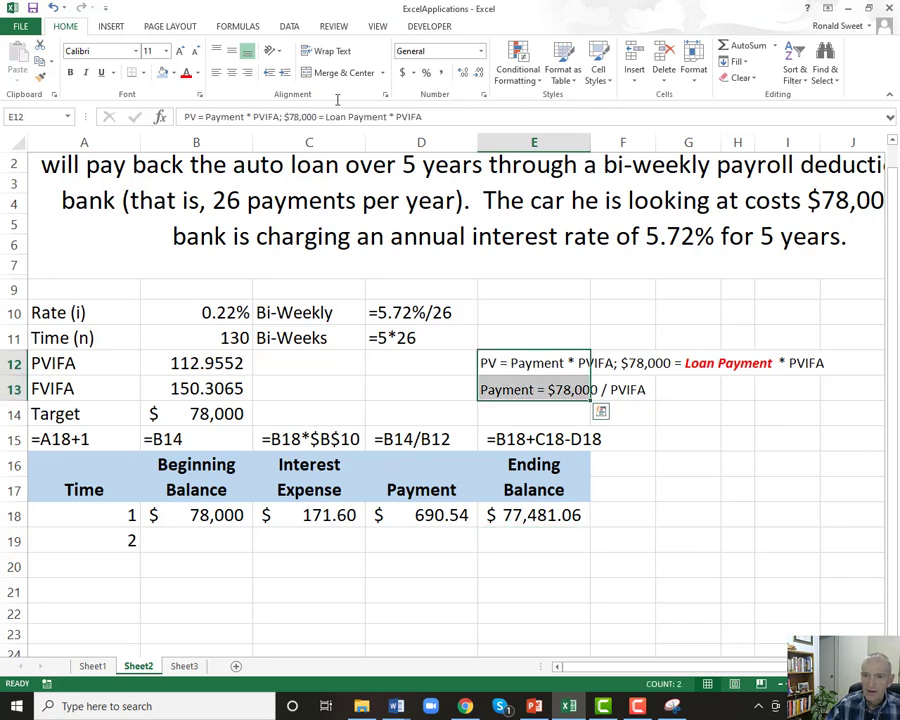
click(185, 53)
click(185, 53)
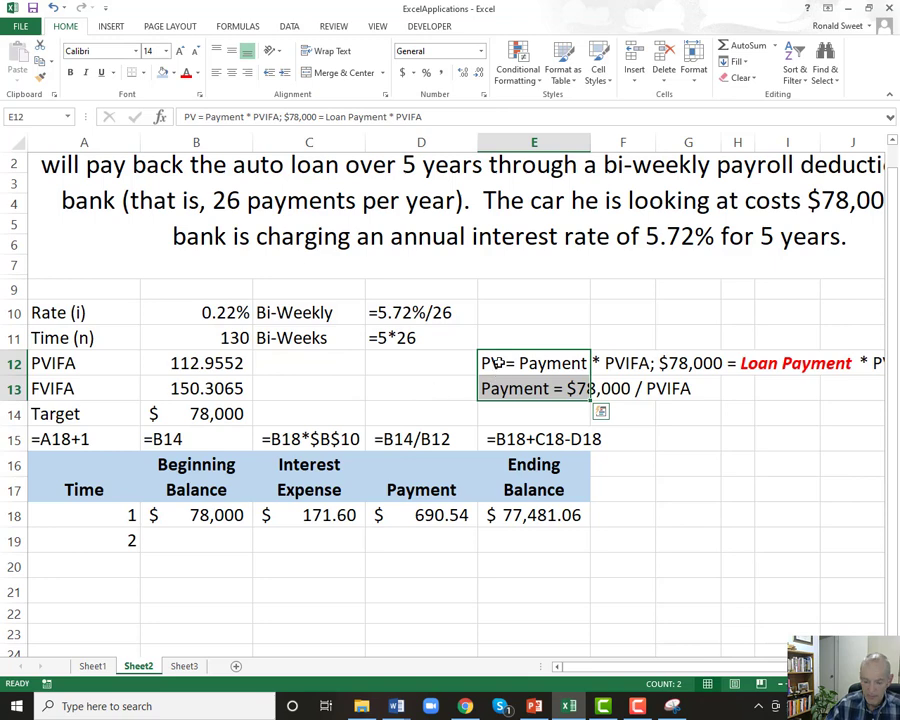
key(ctrl+x)
key(Left)
key(Return)
key(Left)
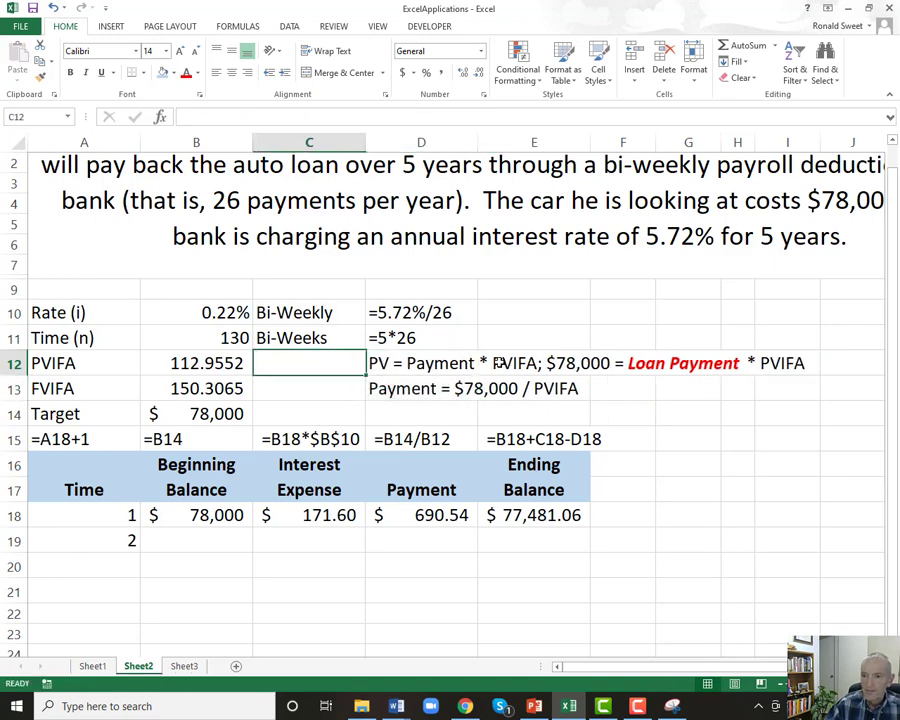
- Review the formula notes in row 15 and the first two table rows, including the ending balance in E18
key(Down)
key(Down)
key(Down)
key(Down)
key(Down)
key(Down)
key(Right)
key(Right)
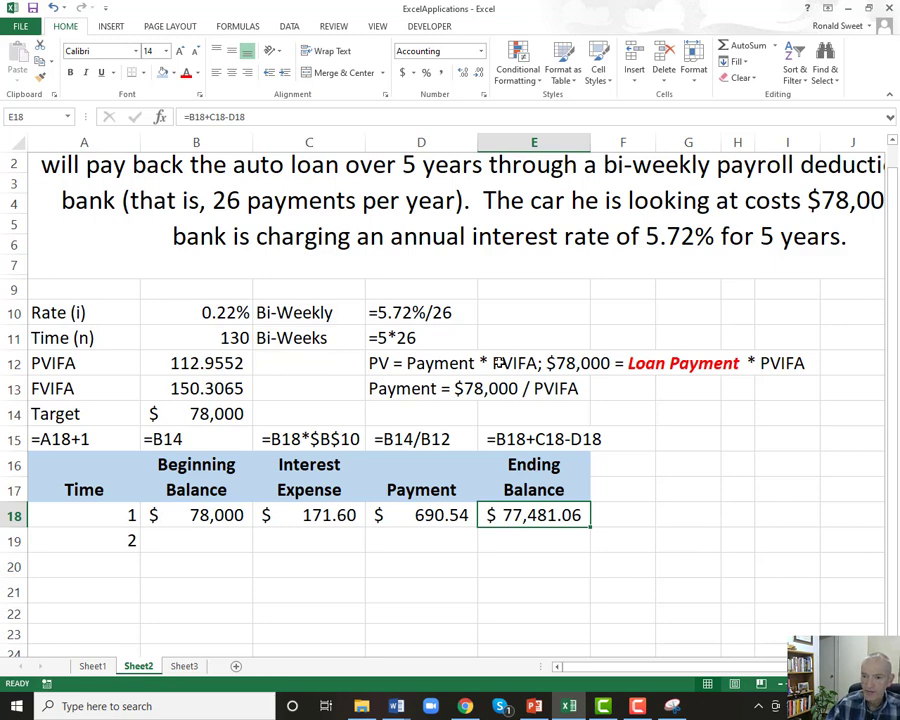
key(Up)
key(Up)
key(Up)
key(Left)
key(Left)
key(Left)
key(Left)
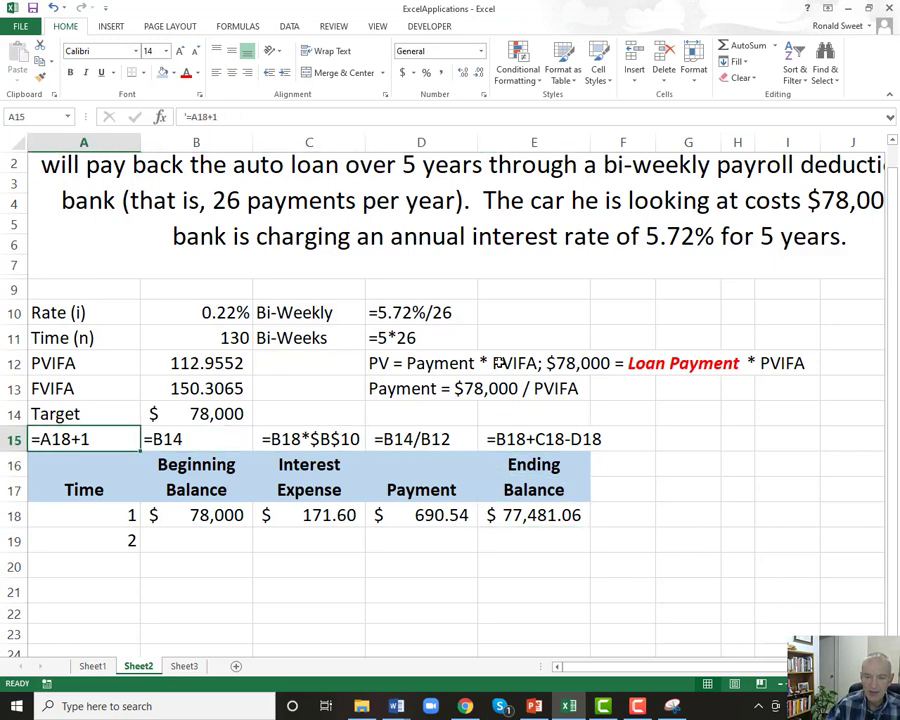
key(Down)
key(Down)
key(Down)
key(Down)
key(Right)
key(Right)
key(Right)
key(Right)
key(Up)
key(Down)
- Link the second Beginning Balance in B19 to the prior ending balance with =E18, and apply the Accounting number format to B18
key(Left)
key(Left)
key(Left)
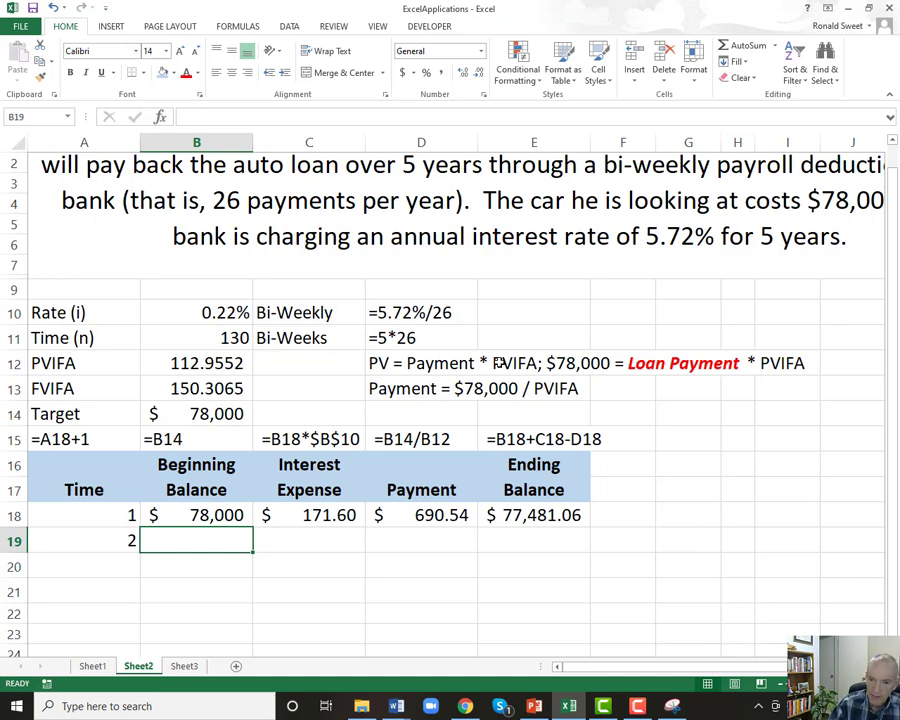
text(=)
key(Up)
key(Right)
key(Right)
key(Right)
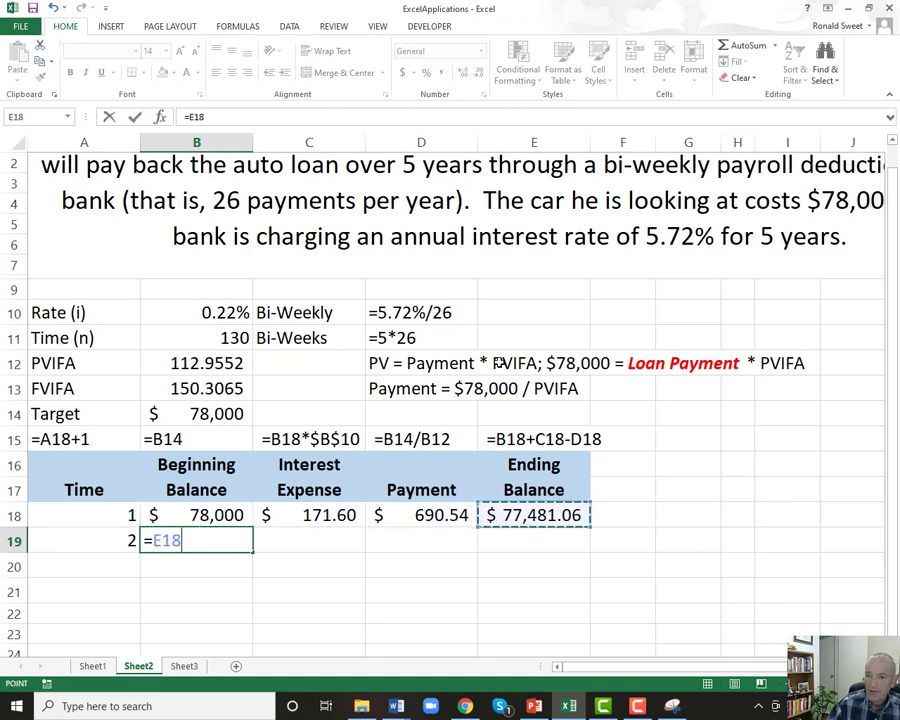
key(Return)
key(Up)
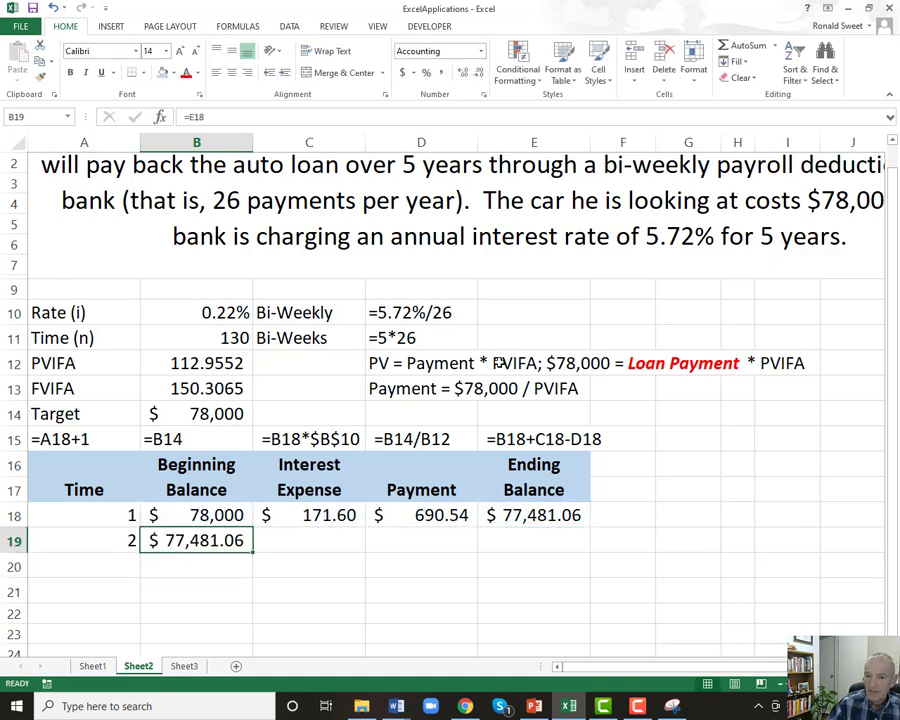
key(Up)
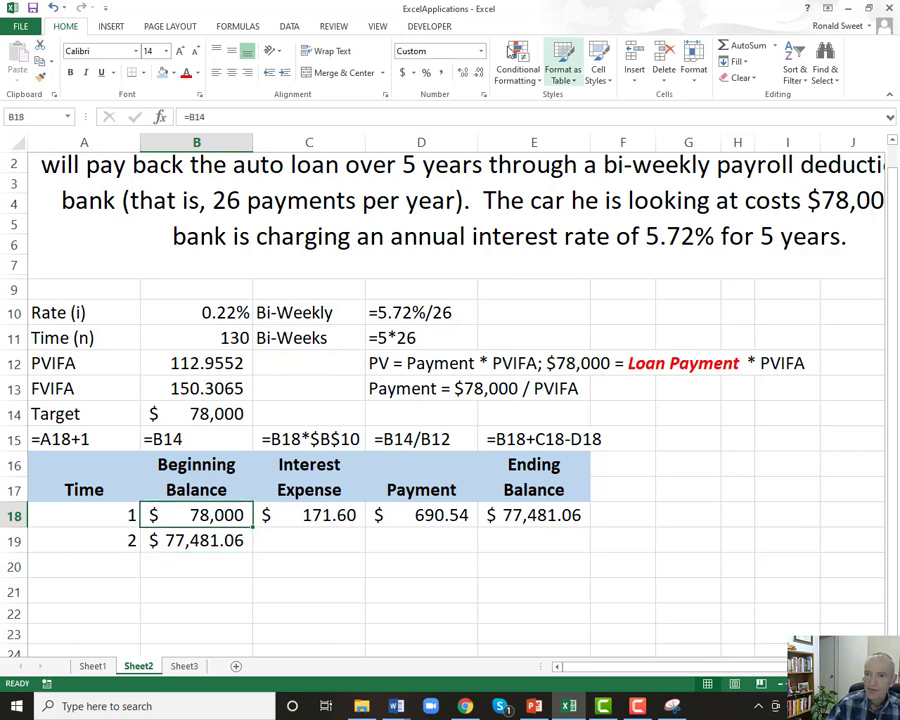
click(403, 73)
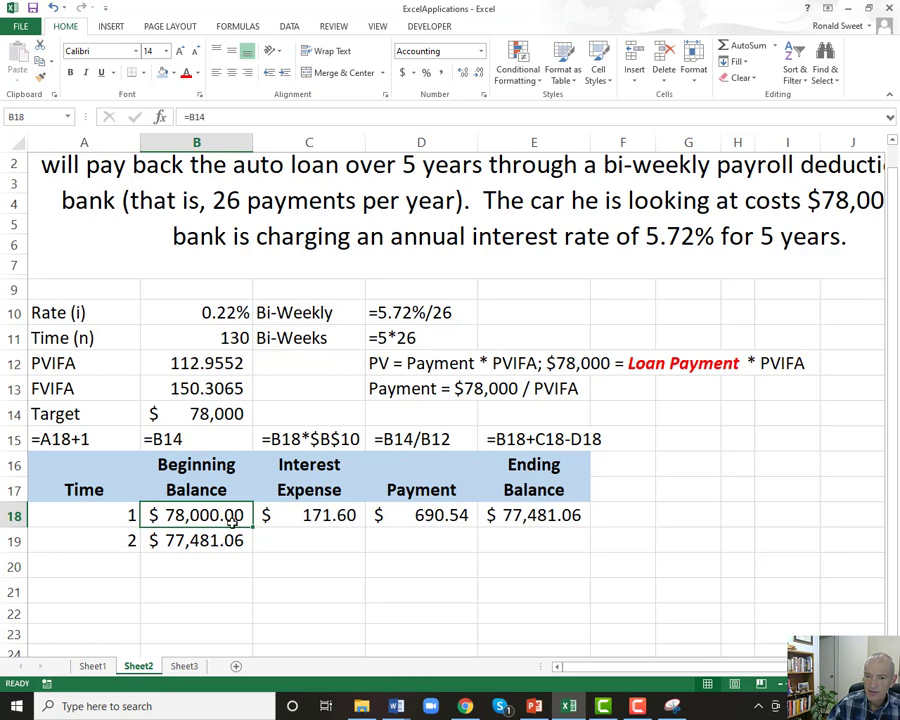
- Review which cell the Beginning Balance formula in B19 refers to, leaving it unedited
click(207, 541)
key(Up)
key(Down)
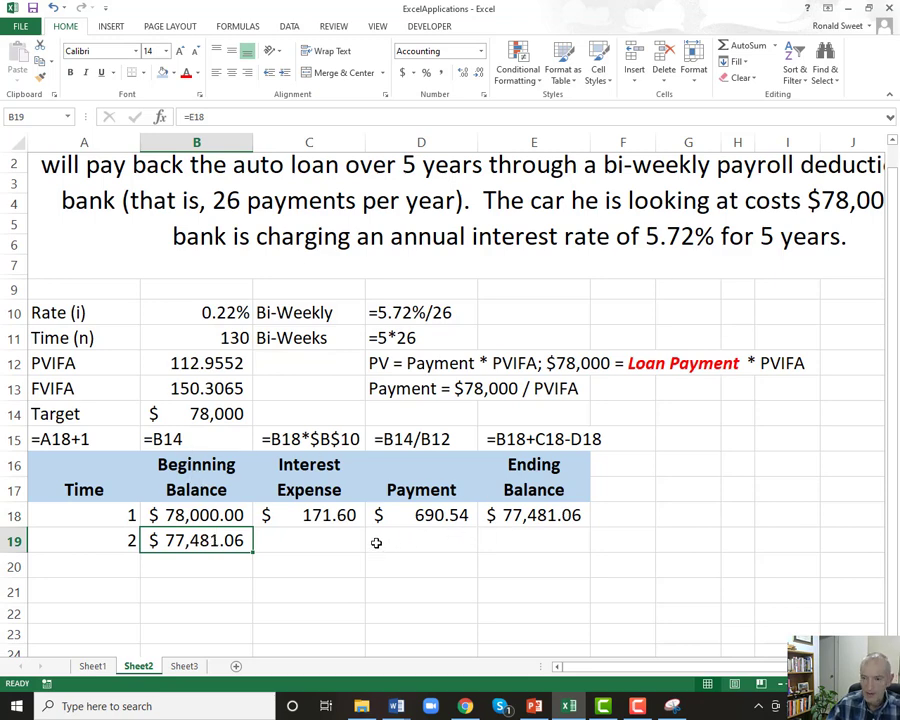
key(F2)
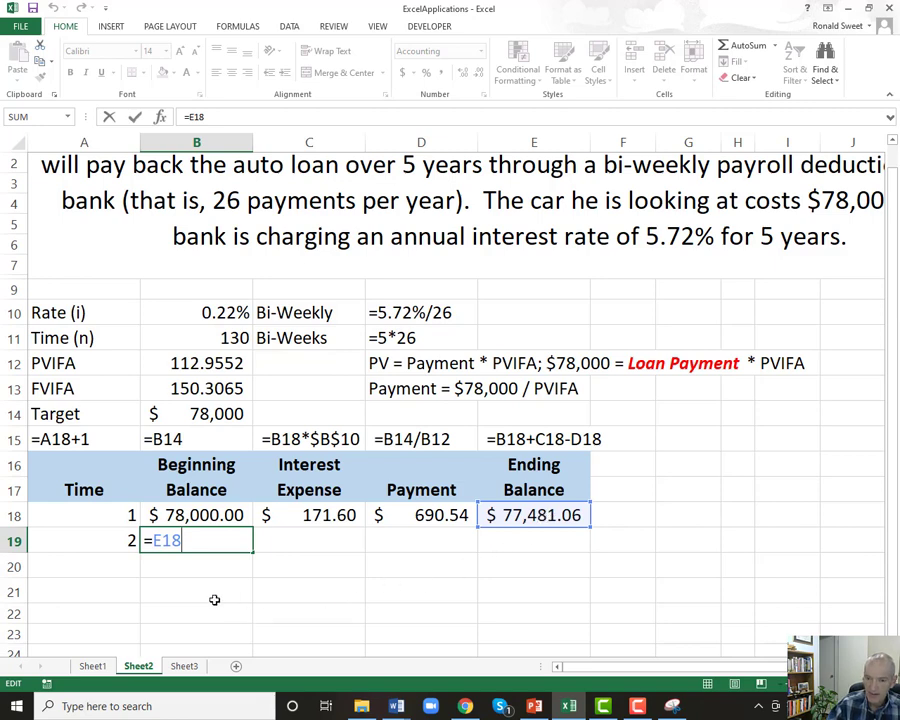
key(Return)
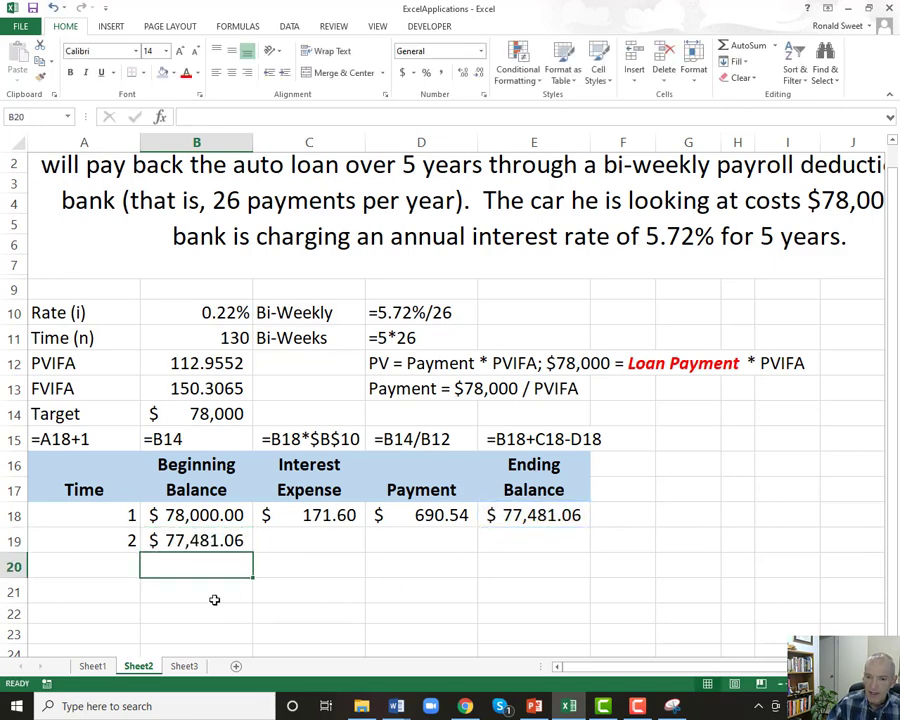
key(Up)
key(Right)
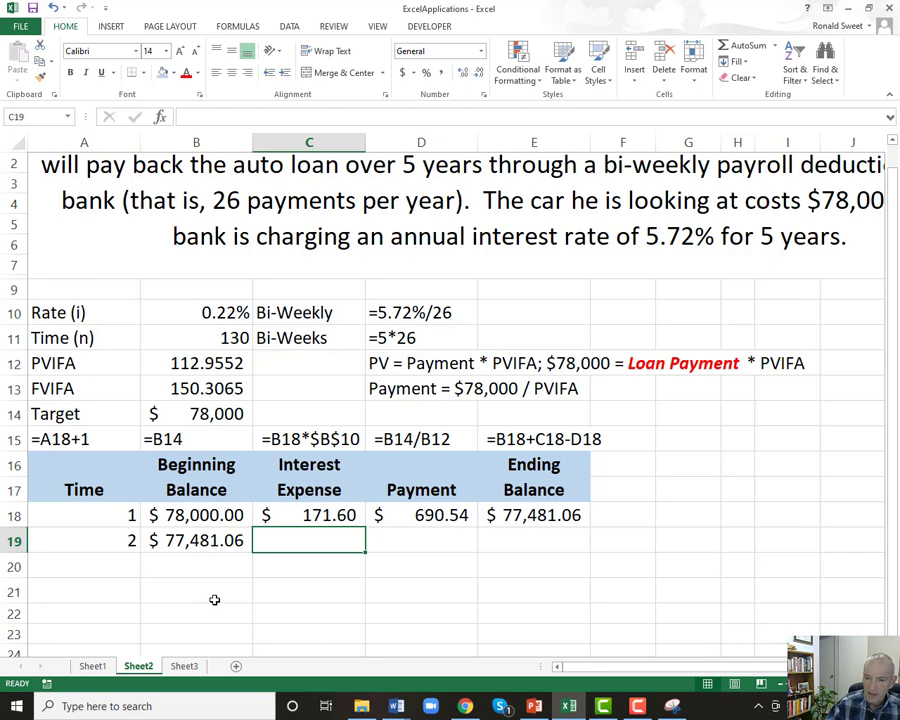
- Fill the Interest Expense formula from C18 down to C19 and check which cells the copied formula refers to, leaving it unedited
click(300, 512)
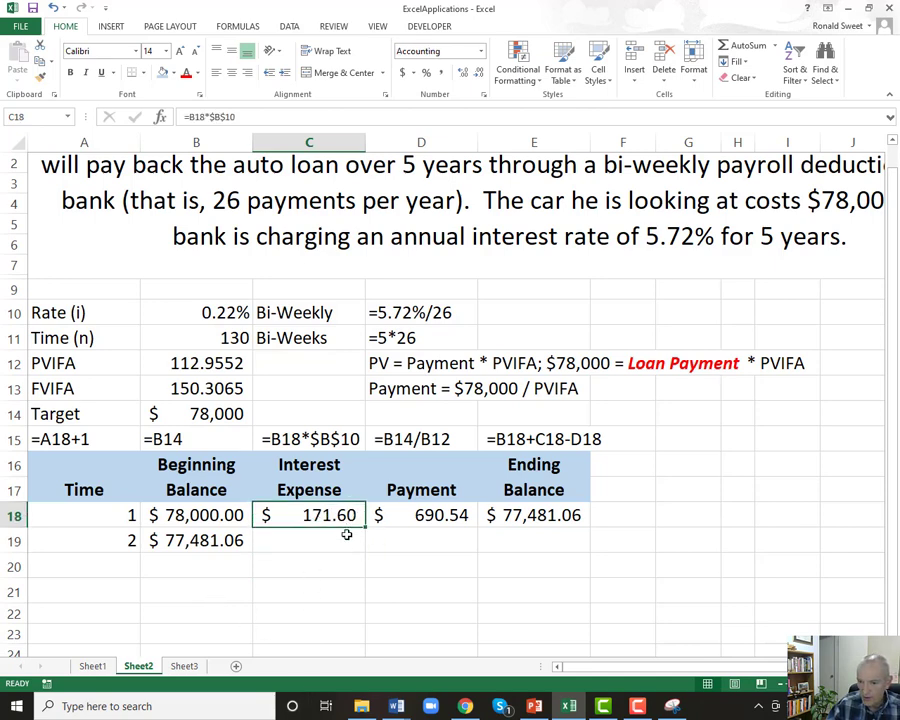
drag(366, 525, 366, 550)
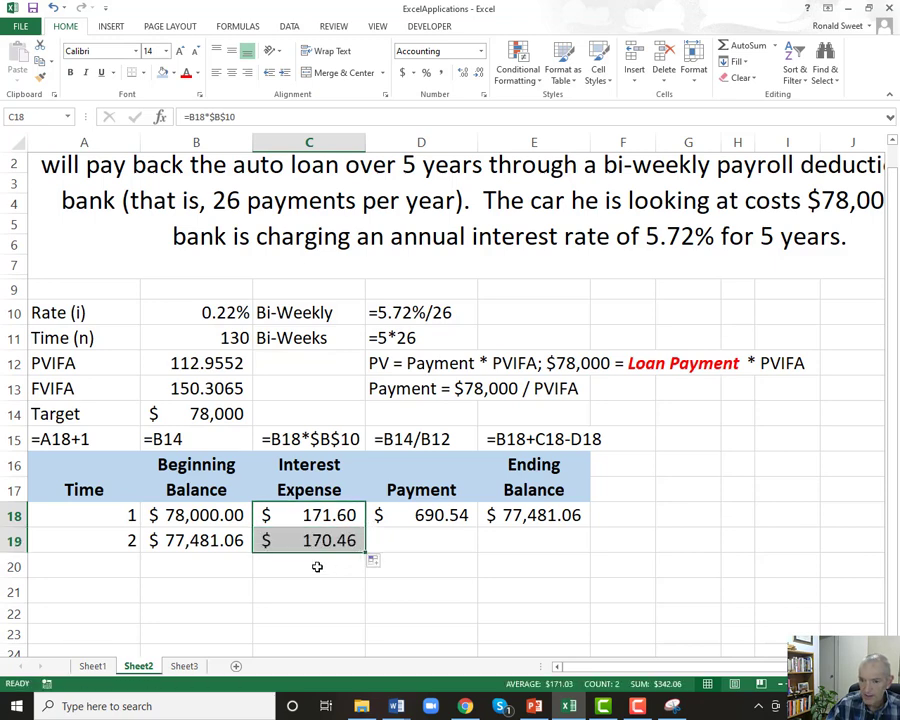
click(300, 536)
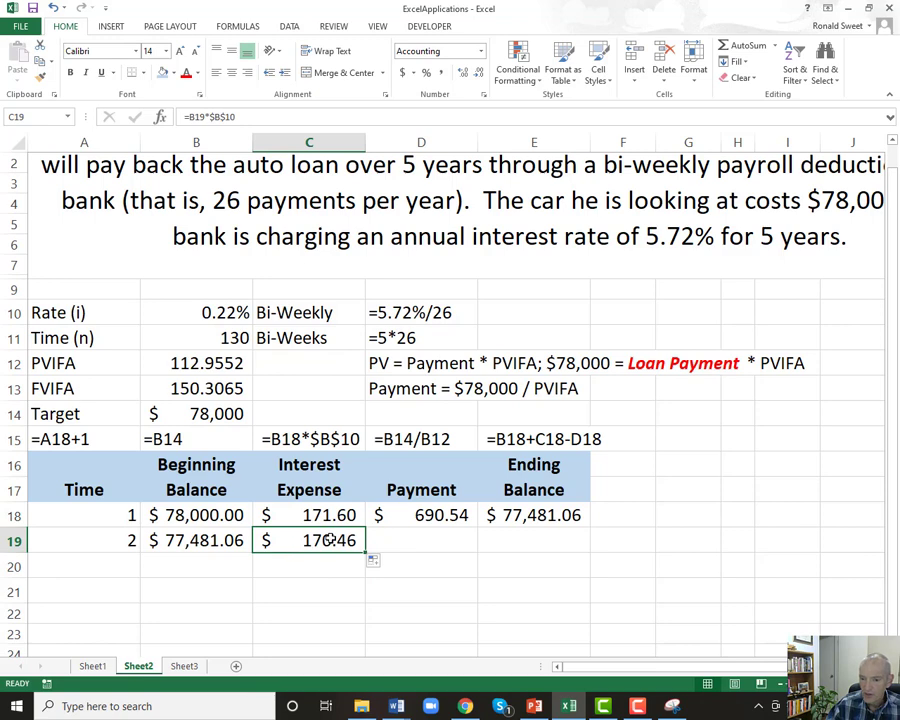
click(201, 545)
click(289, 542)
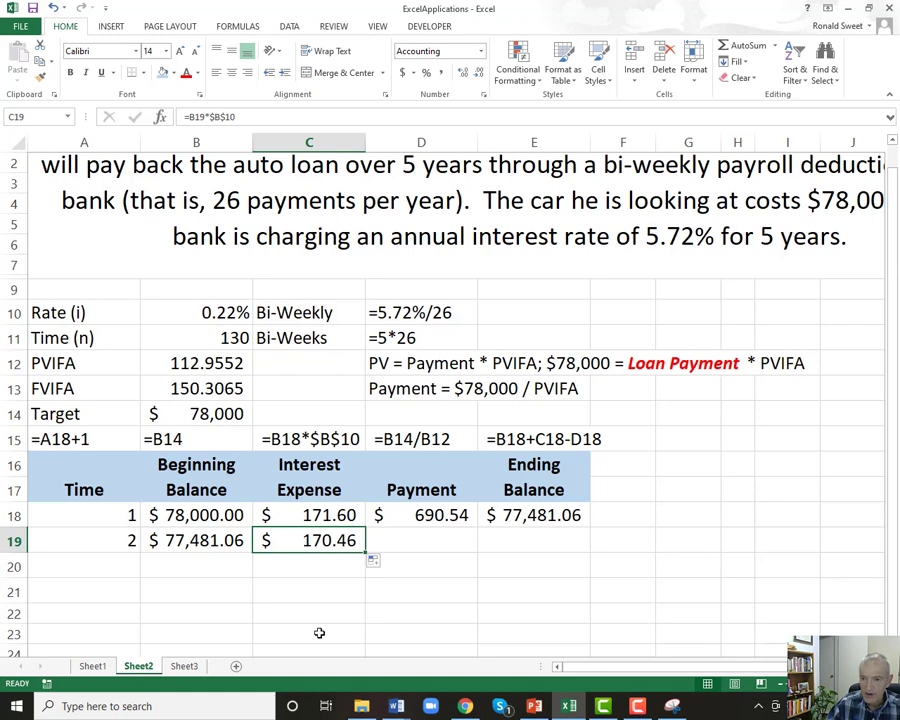
key(F2)
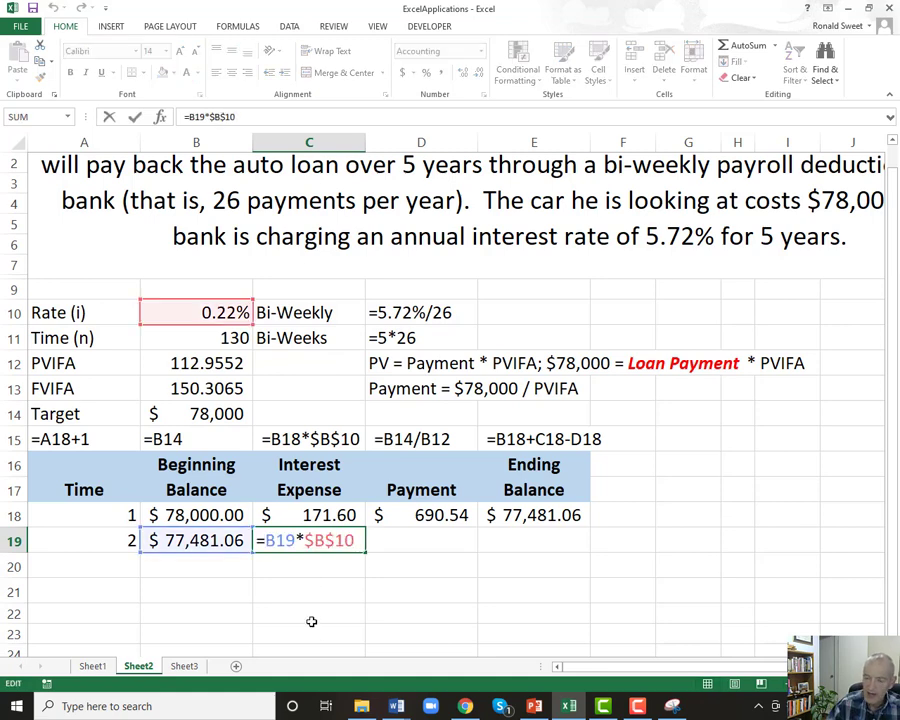
key(ctrl+Return)
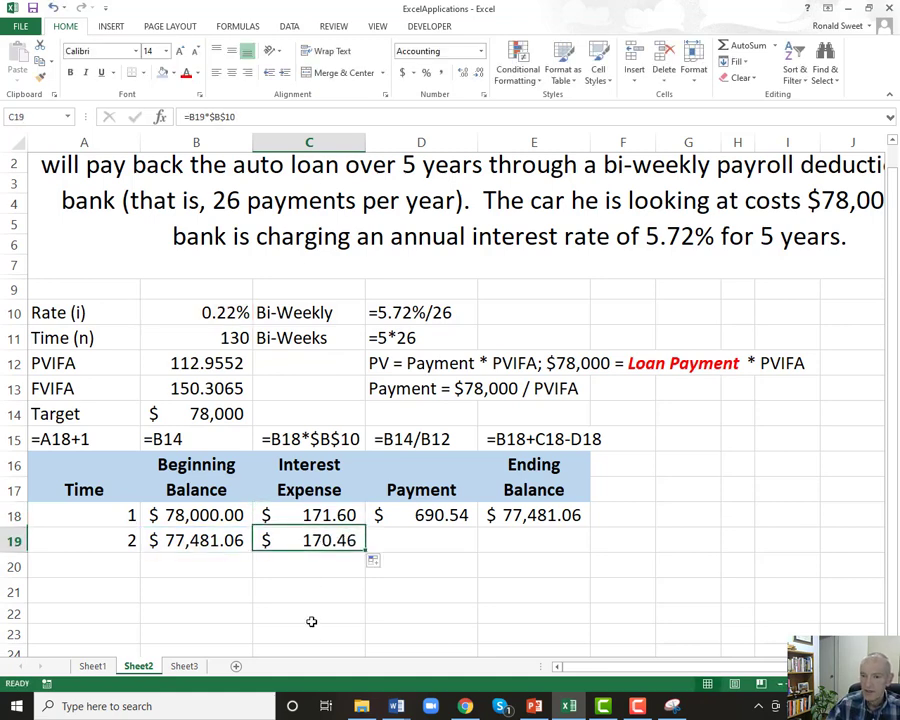
- Inspect the period 2 interest expense formula in C19 and the cells it references
key(F2)
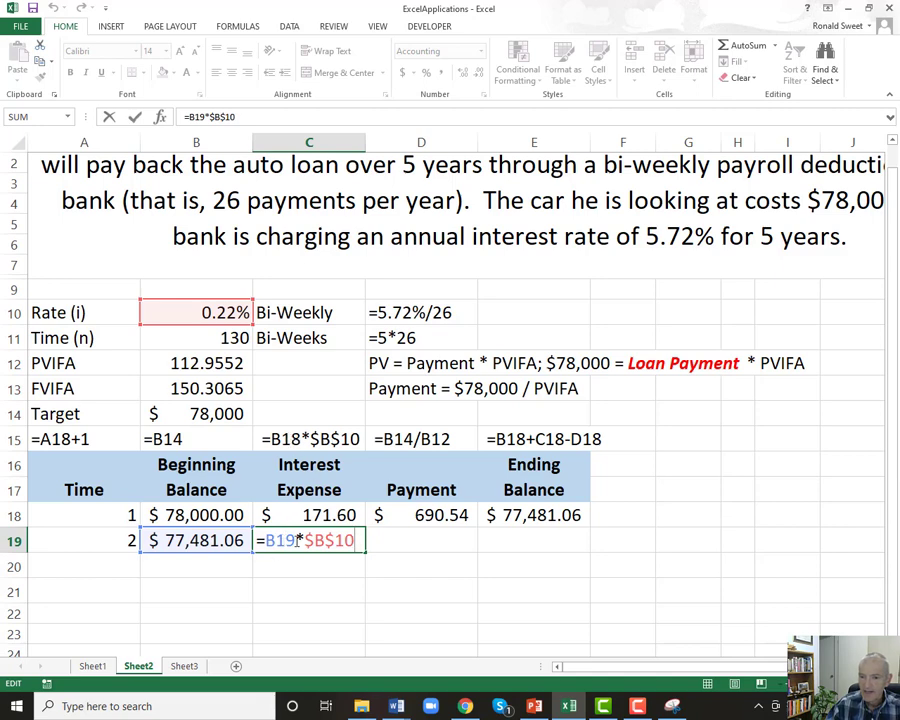
drag(268, 540, 356, 540)
click(267, 540)
- Enter =D18 in D19 so the period 2 payment repeats the first payment, and check the formula's reference
click(401, 540)
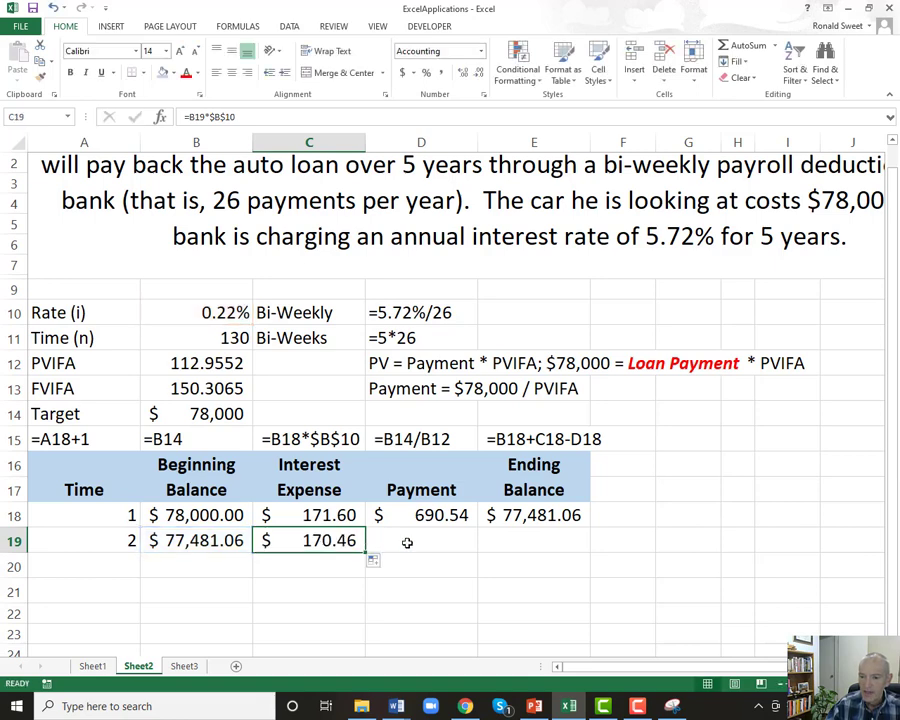
text(=)
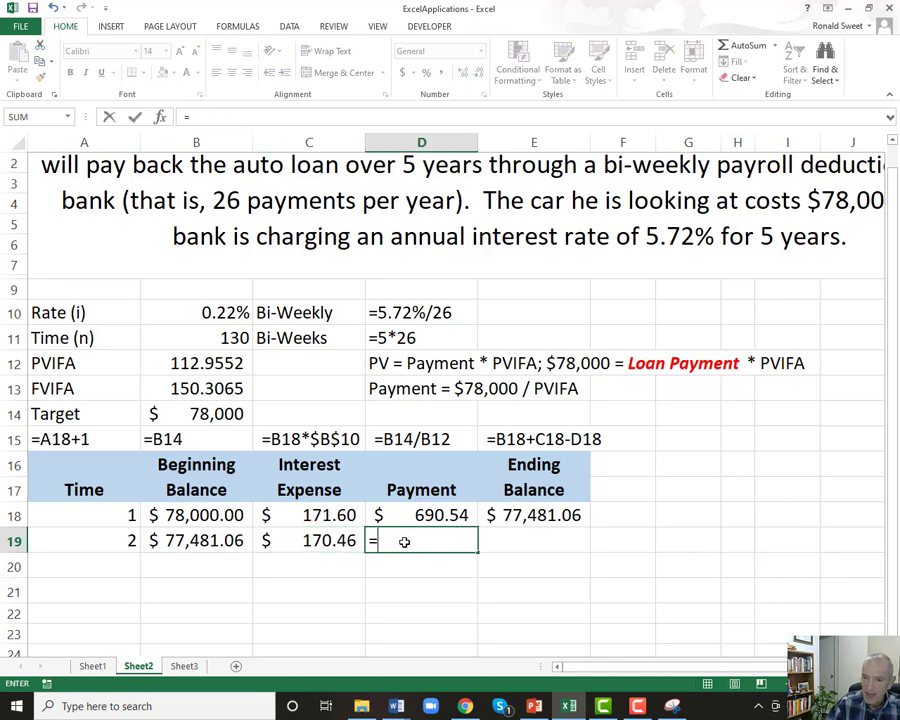
key(Up)
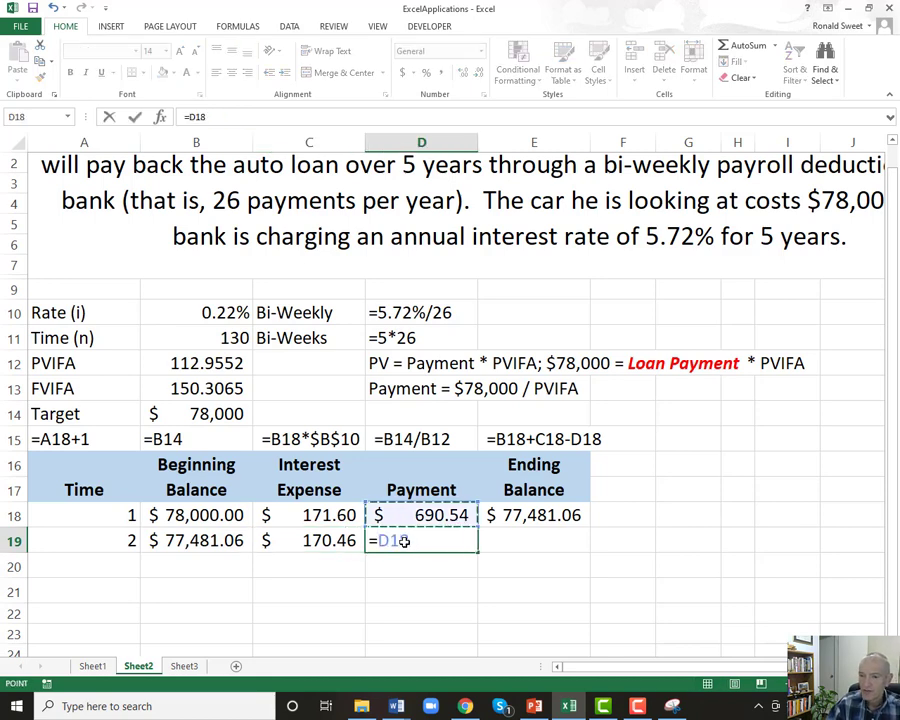
key(Return)
double_click(404, 541)
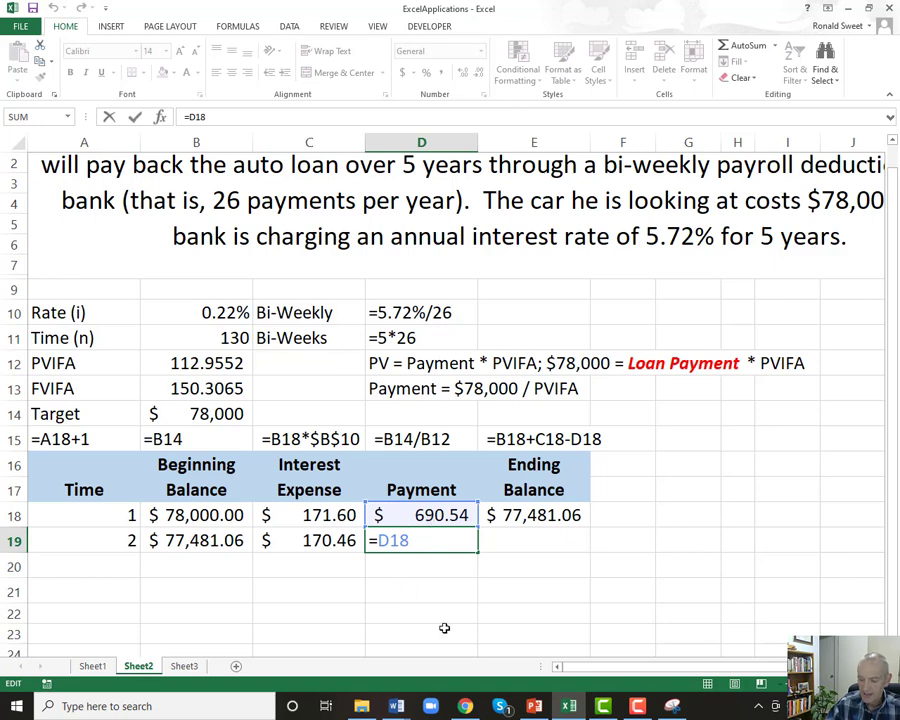
key(Return)
key(Up)
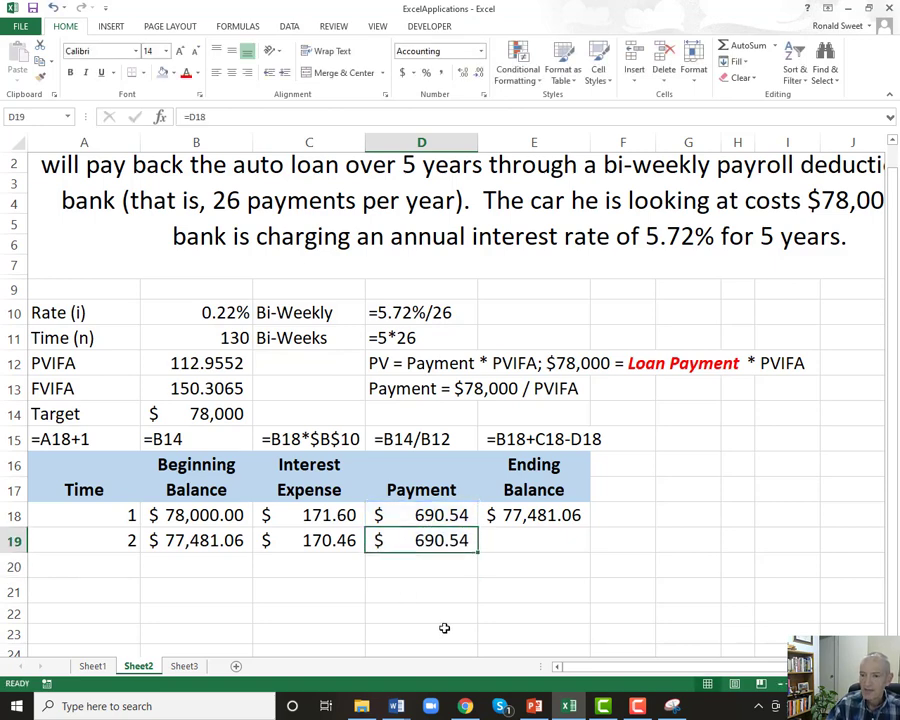
- Fill the ending balance formula from E18 down into E19
key(Up)
key(Right)
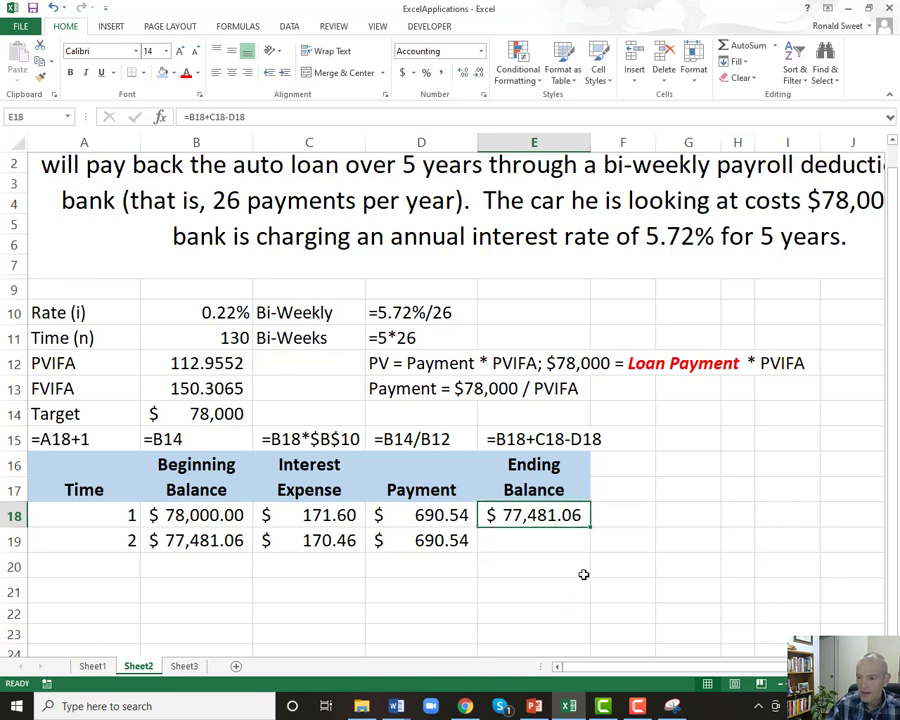
drag(591, 527, 590, 548)
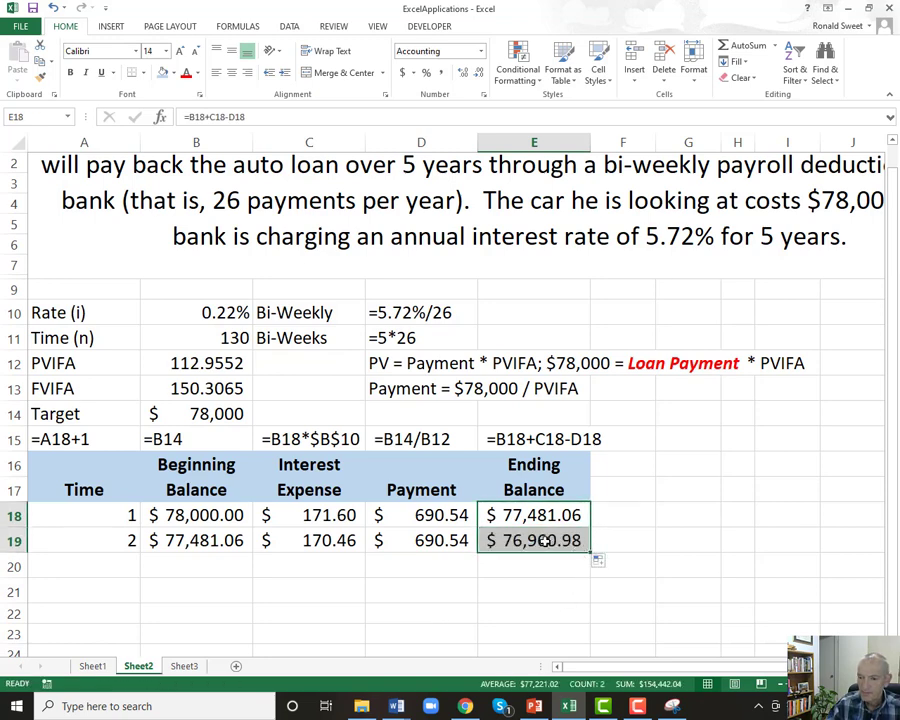
click(572, 537)
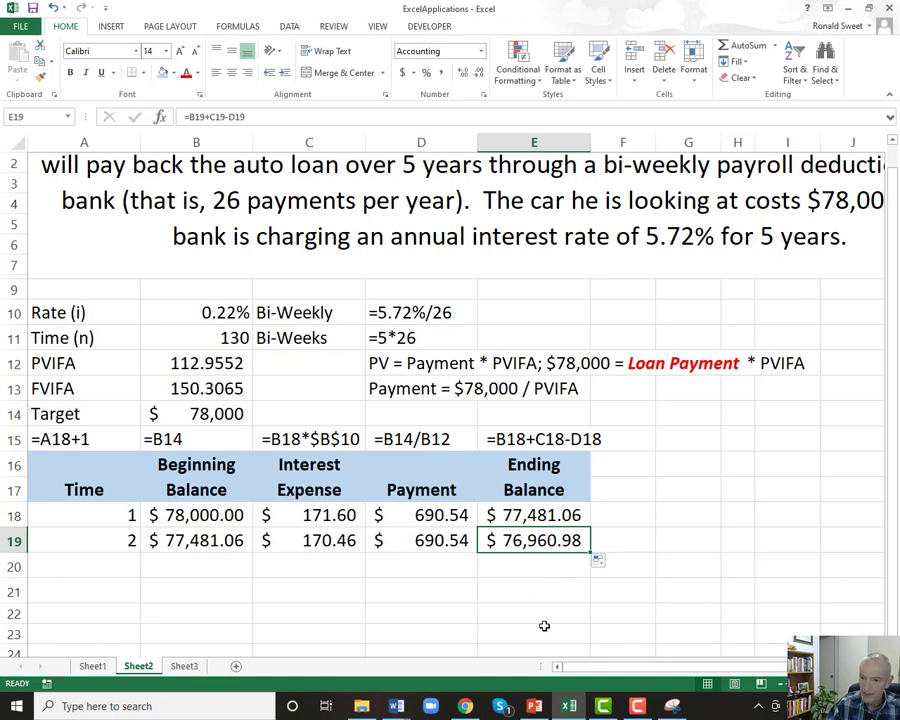
- Check the ending balance formula in E19 against the period 2 beginning balance, interest expense and payment cells
key(F2)
key(Escape)
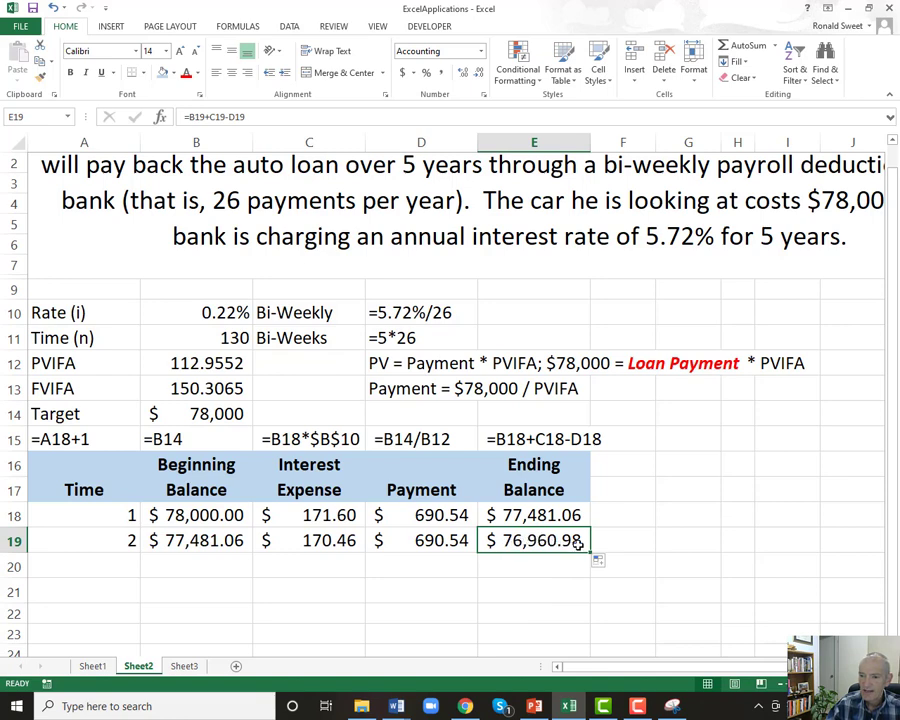
click(207, 541)
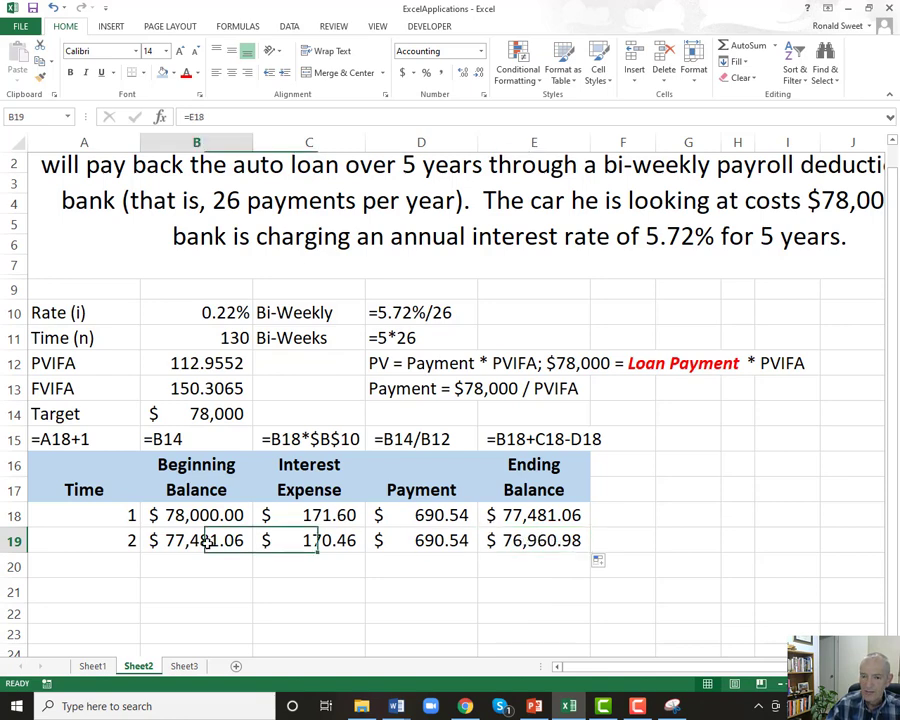
click(257, 540)
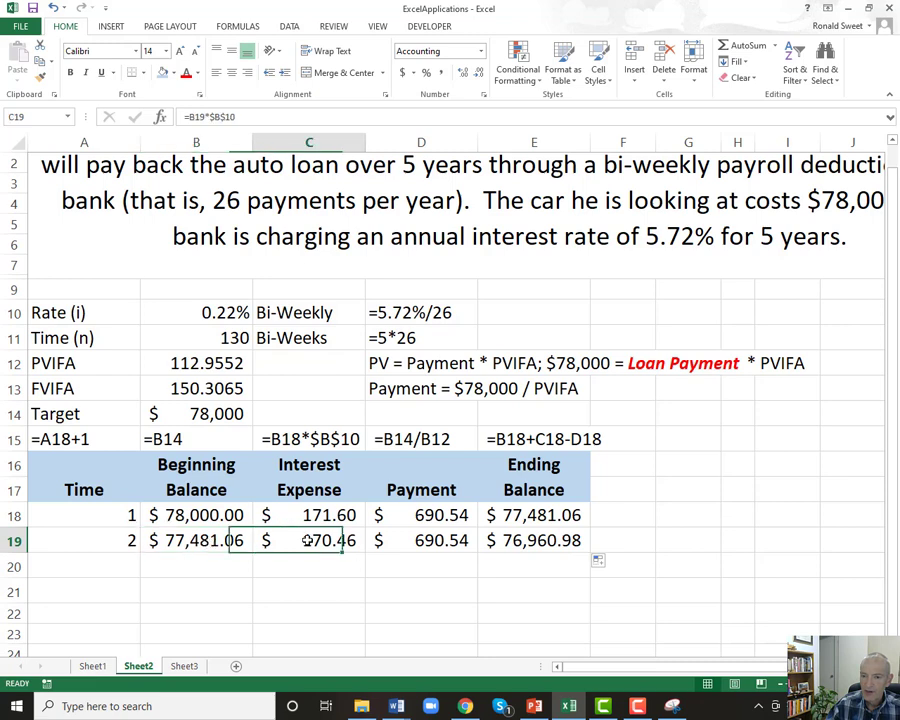
click(378, 541)
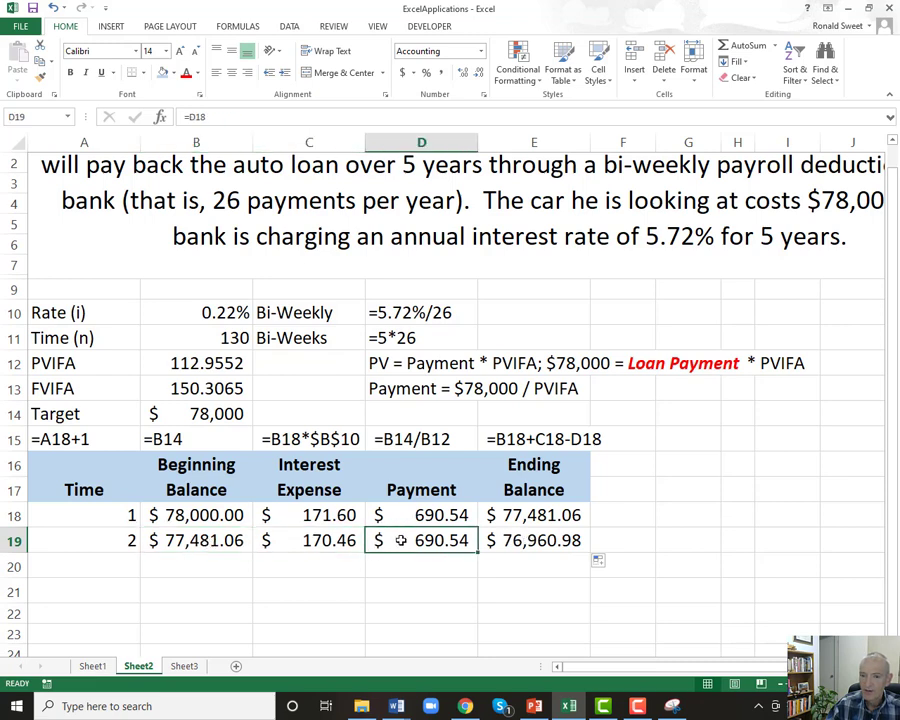
click(207, 540)
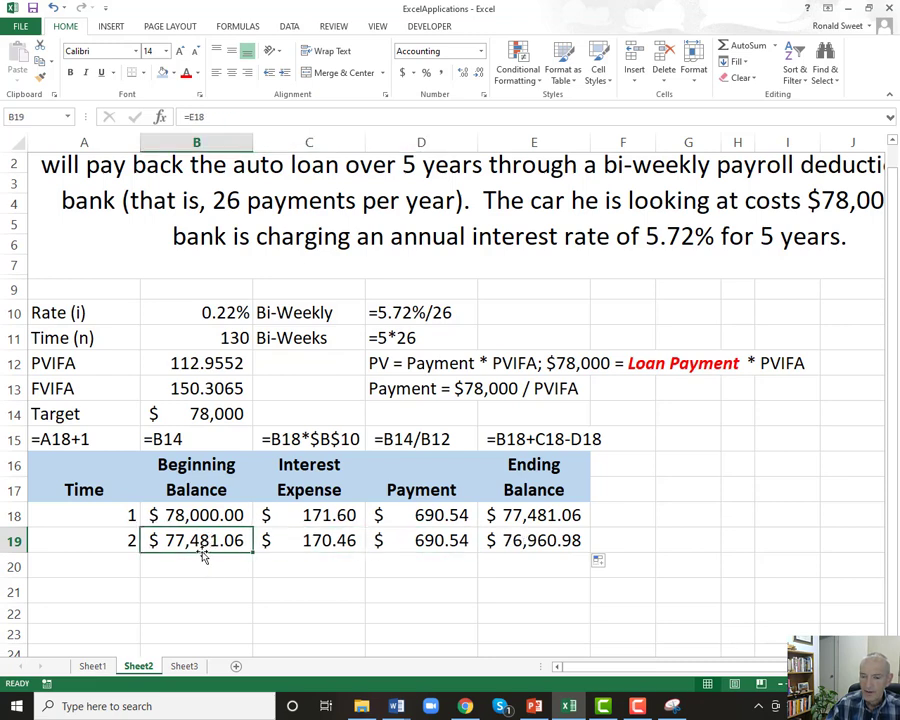
- Review the period 1 formulas in row 18 for beginning balance, interest expense, payment and ending balance
click(192, 514)
text(=)
click(189, 413)
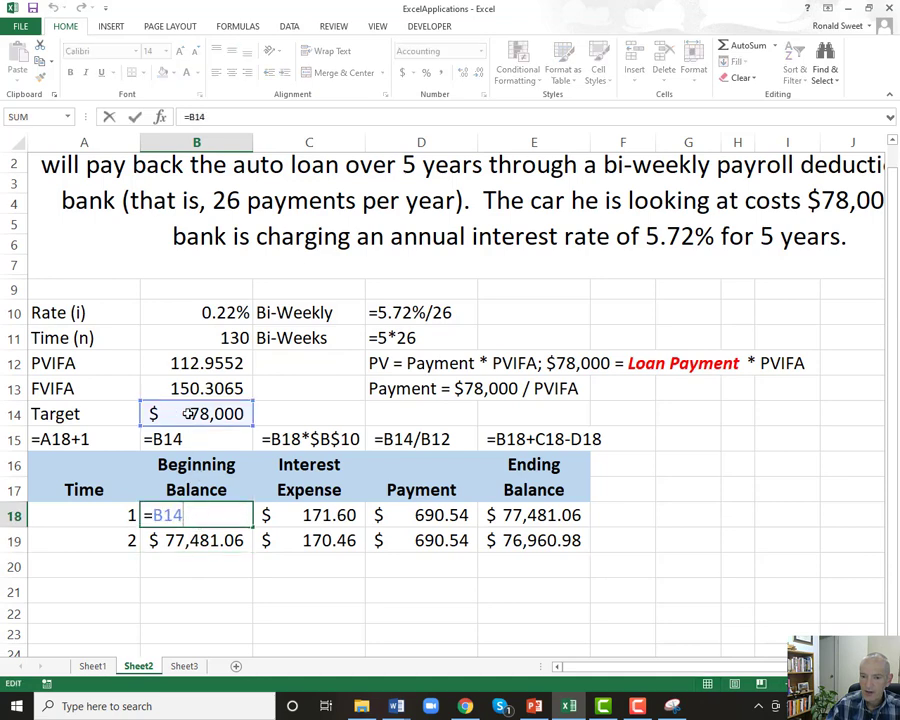
key(Return)
double_click(291, 514)
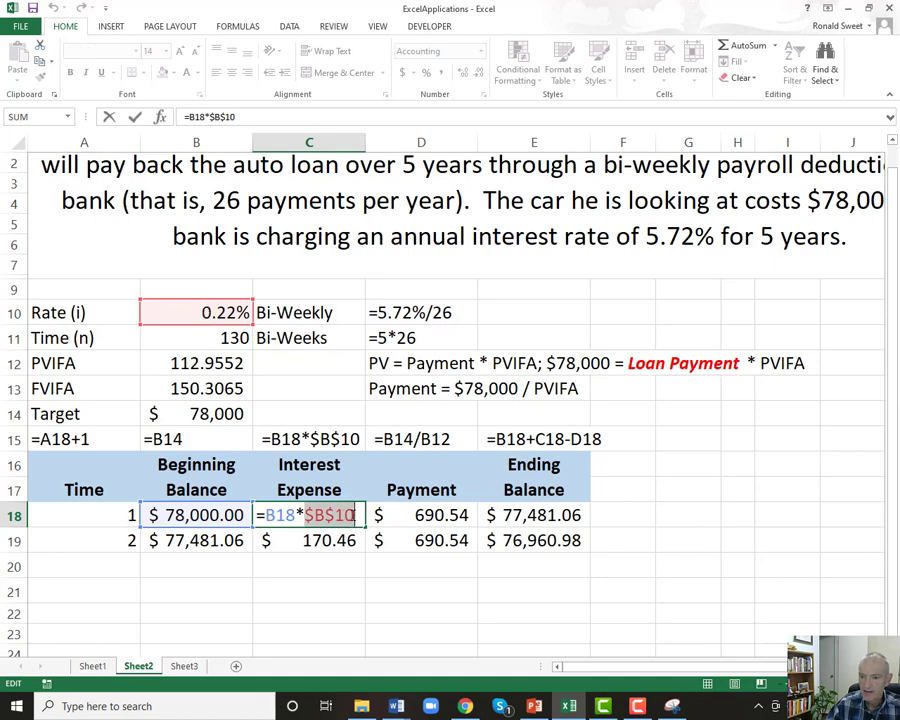
click(430, 515)
double_click(430, 515)
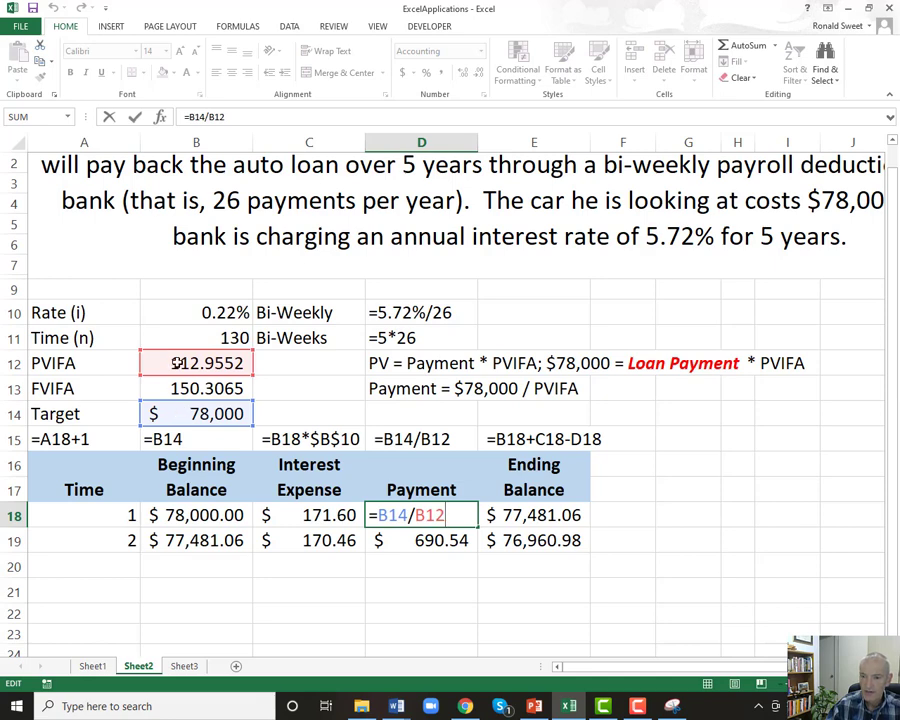
key(Escape)
double_click(504, 516)
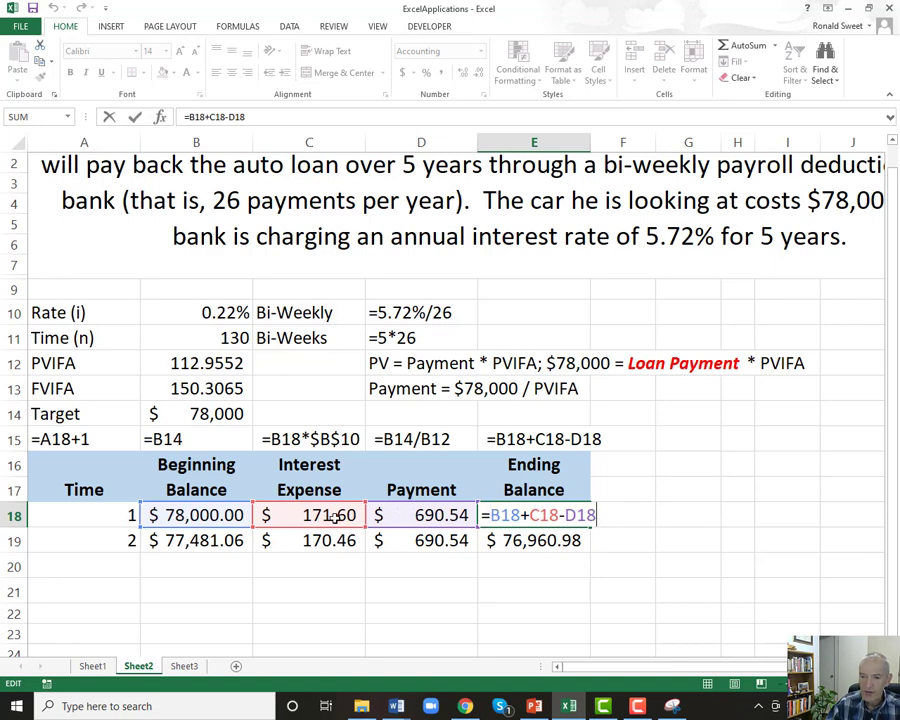
key(Return)
- Review the period 2 formulas in B19 through E19 one by one, checking which cells each references
key(Left)
key(Left)
key(Left)
text(=)
click(502, 513)
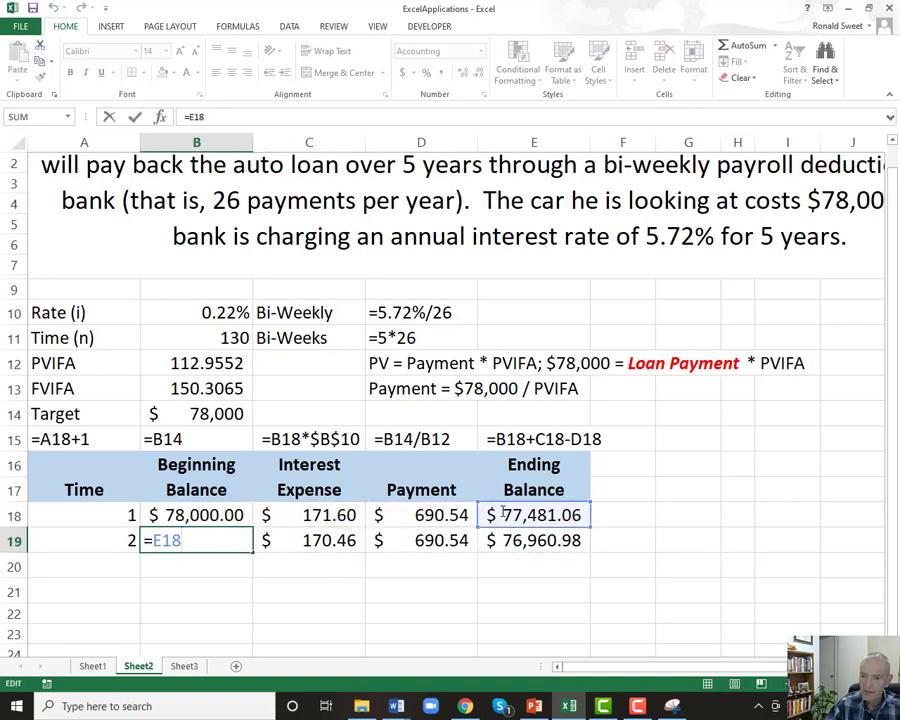
key(ctrl+Return)
key(Right)
key(F2)
key(Escape)
key(Escape)
key(Right)
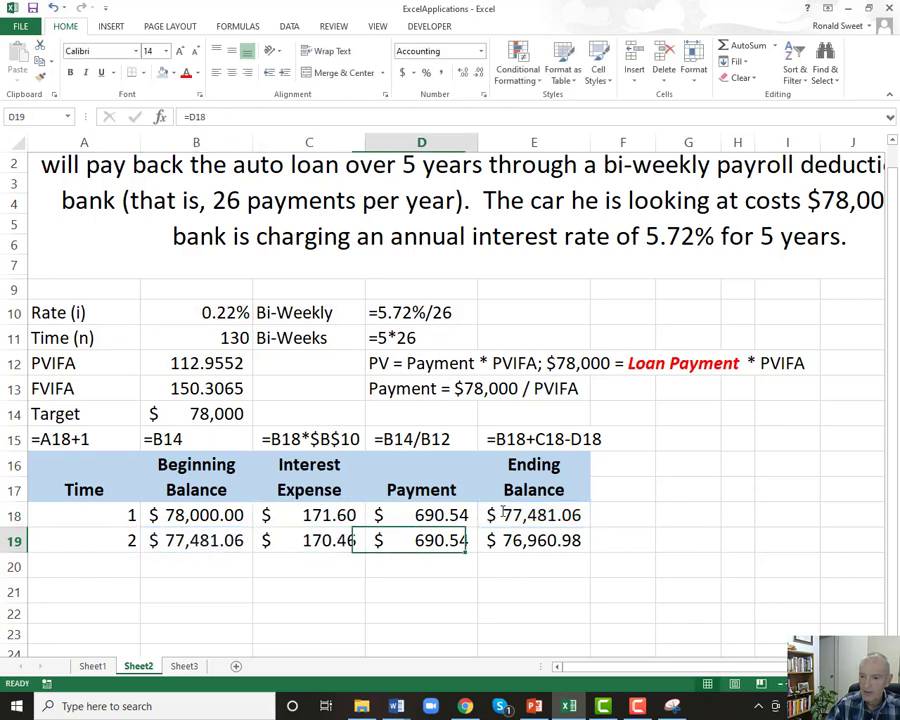
key(F2)
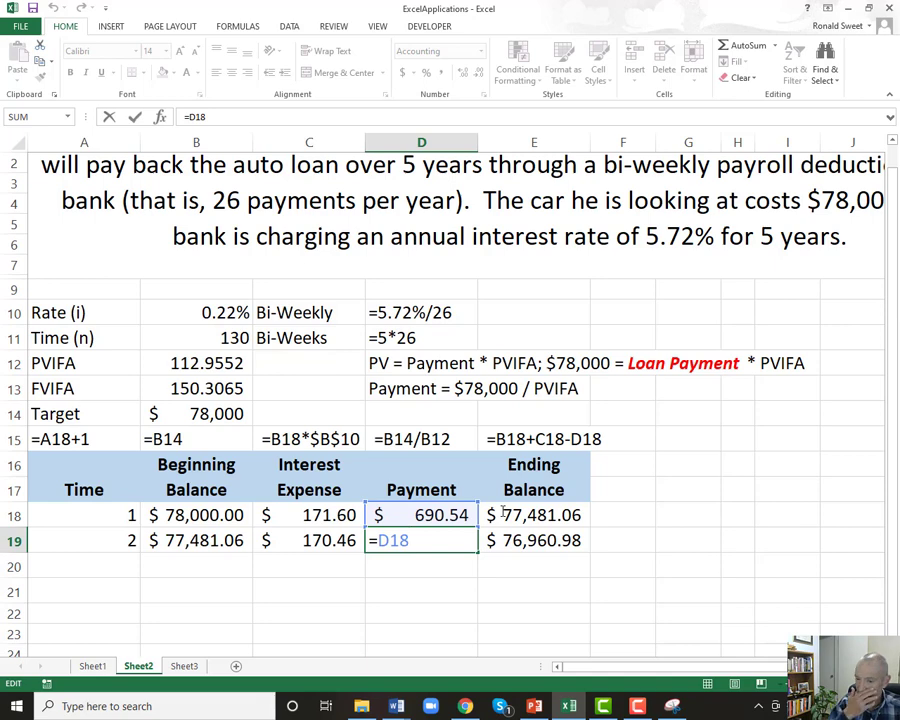
key(Escape)
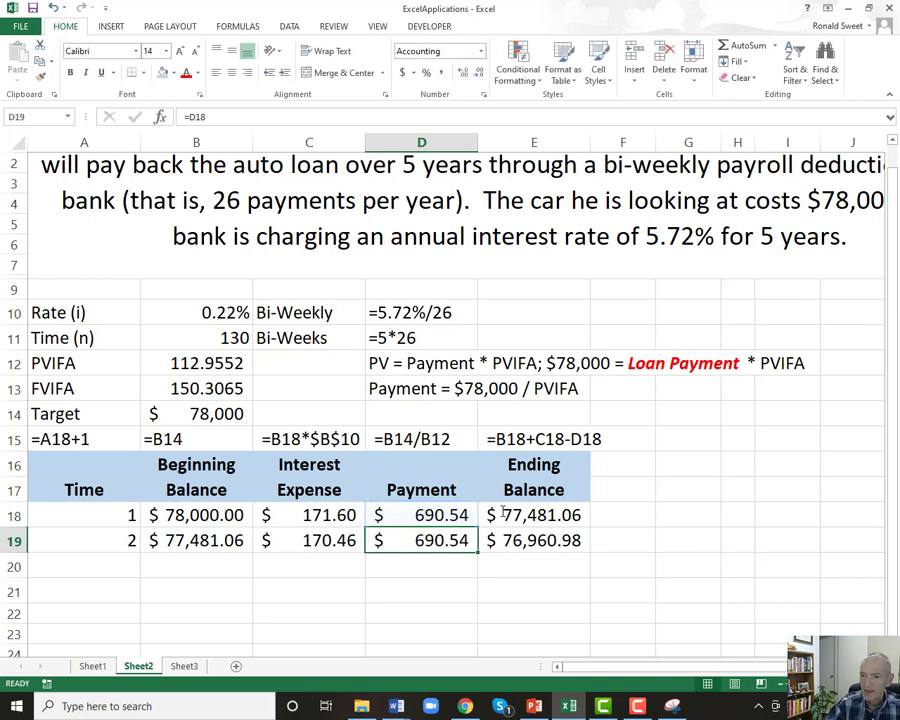
key(Right)
key(F2)
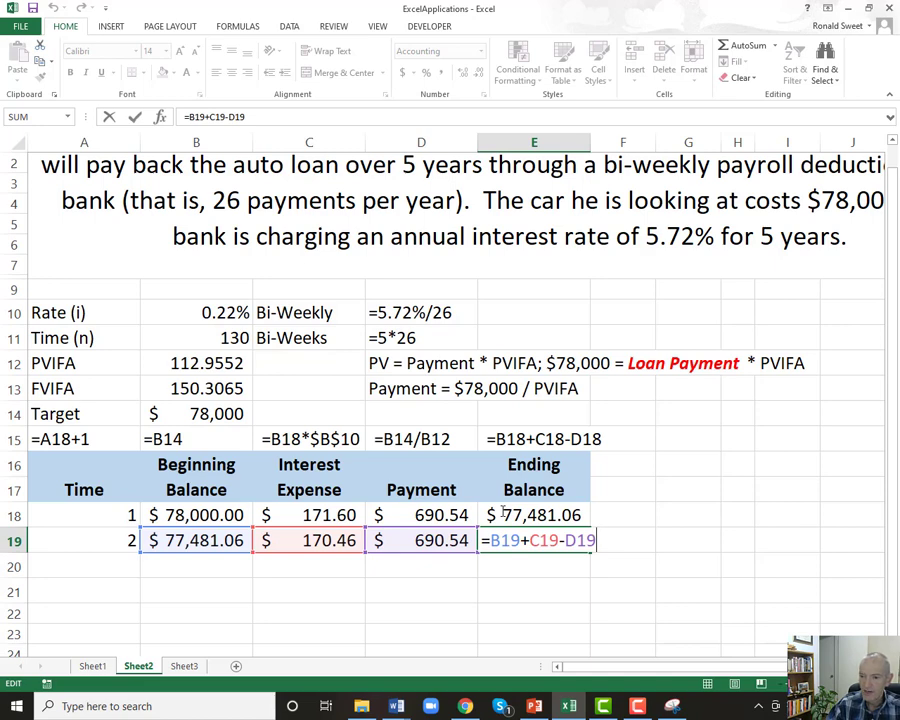
- Compare the ending balance formulas in E18 and E19
key(Escape)
key(Up)
key(F2)
key(Escape)
key(Down)
key(F2)
key(Escape)
key(Left)
key(Left)
key(Left)
key(Left)
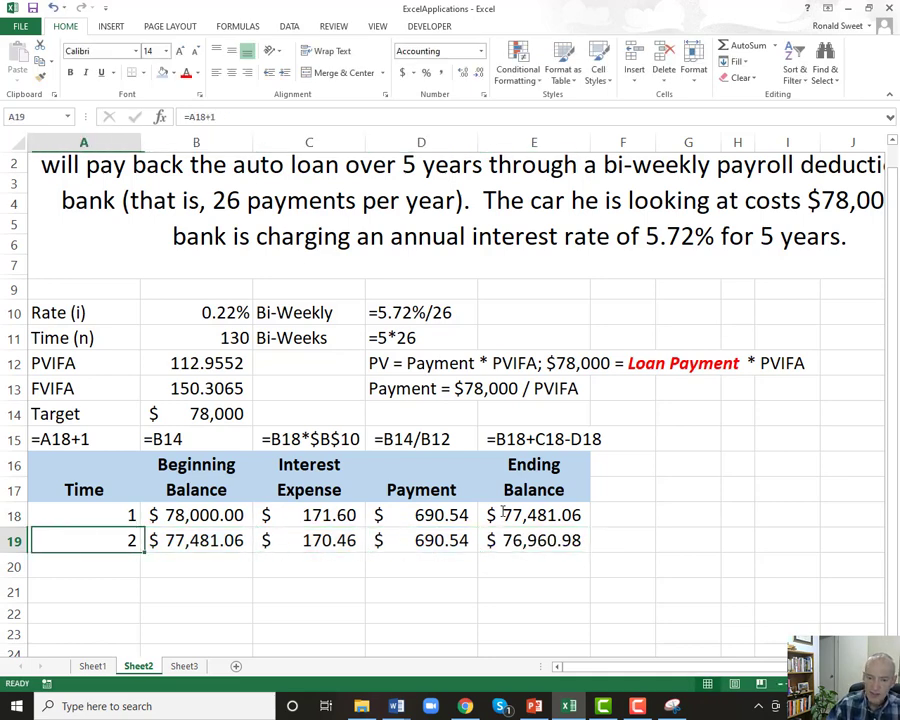
key(shift+Right)
key(shift+Right)
key(shift+Right)
key(shift+Right)
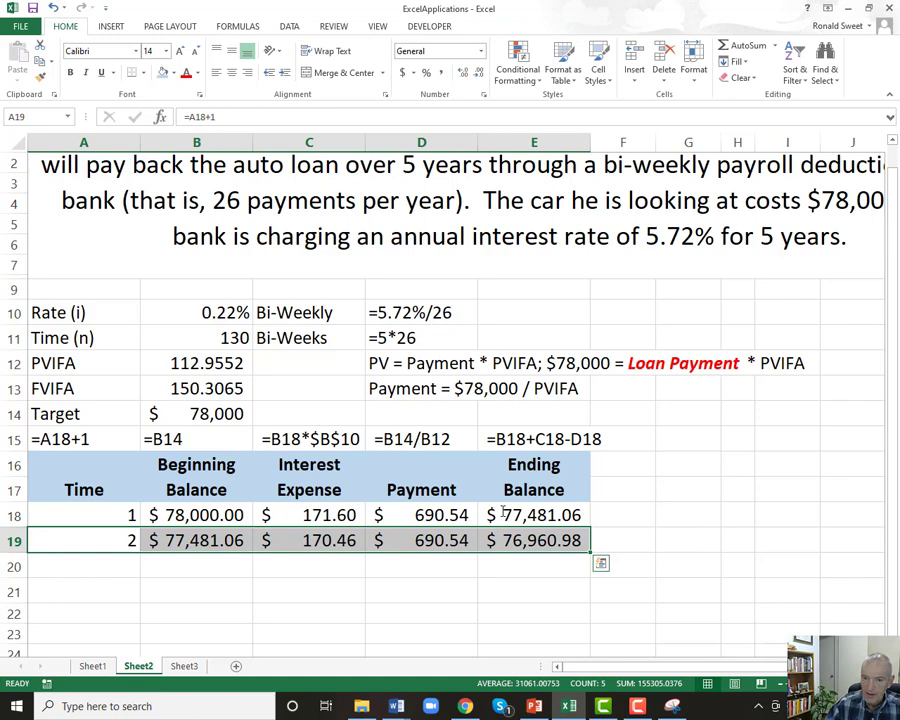
key(ctrl+c)
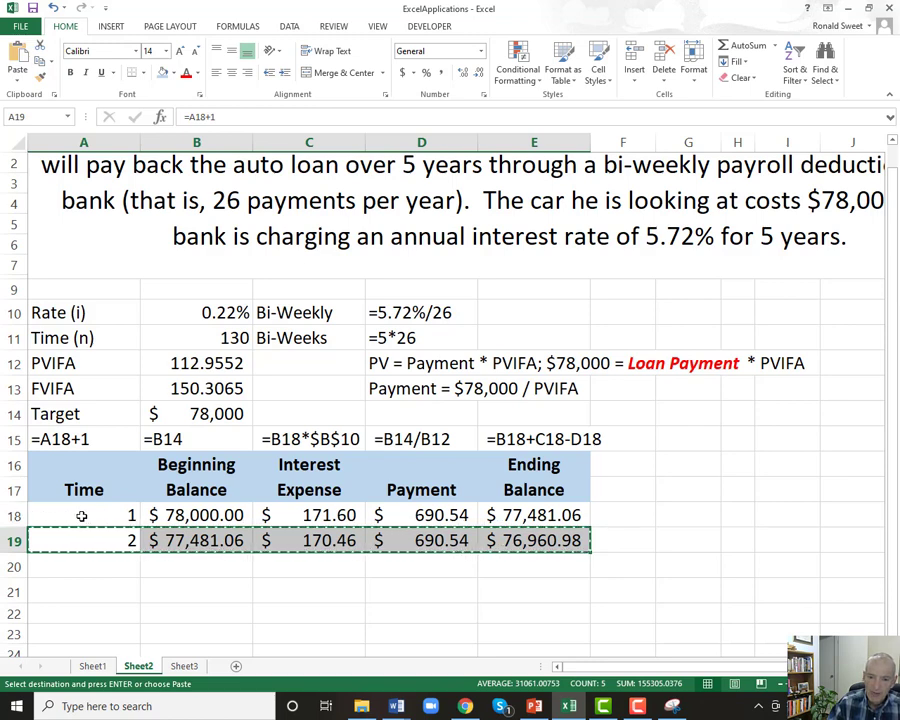
scroll(82, 516, down, 7)
drag(82, 535, 82, 516)
key(Up)
key(Up)
key(Down)
key(Down)
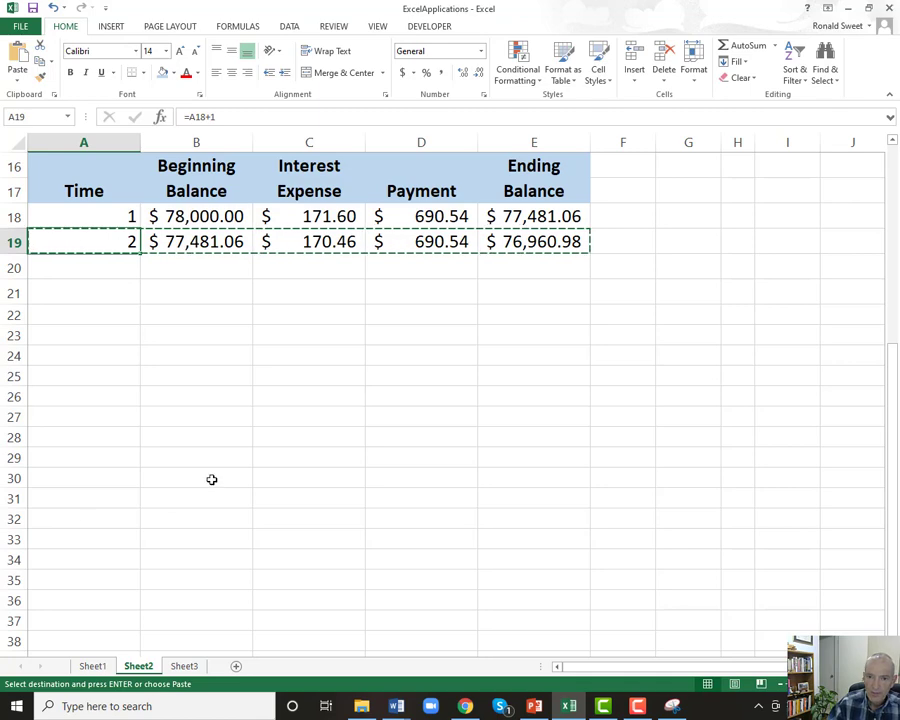
scroll(176, 500, up, 4)
key(Escape)
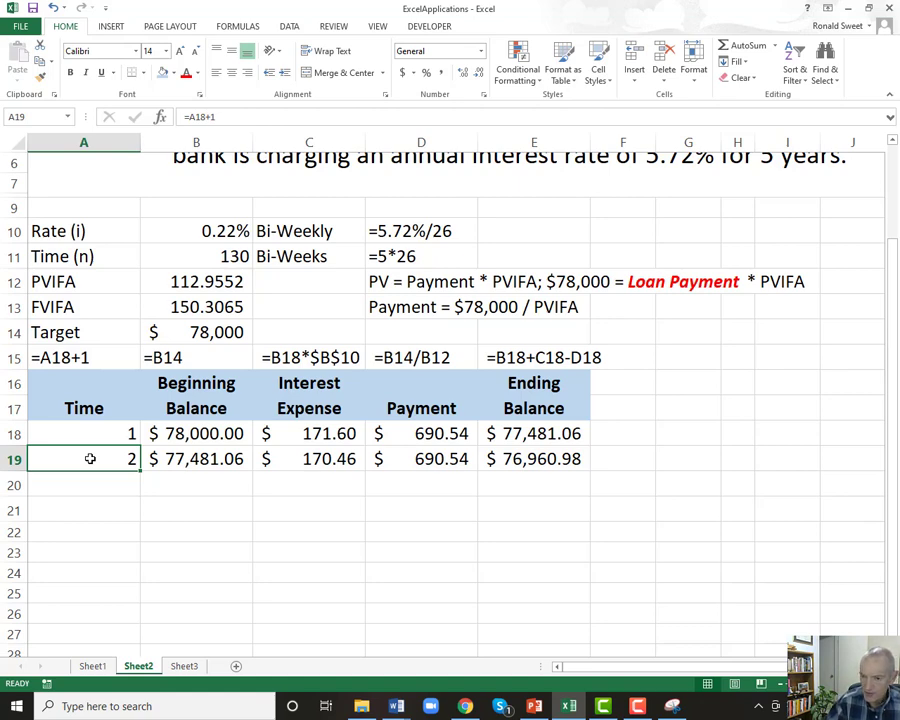
- Fill the period 2 formulas in A19:E19 down through row 147 to complete the loan amortization schedule
key(ctrl+shift+Right)
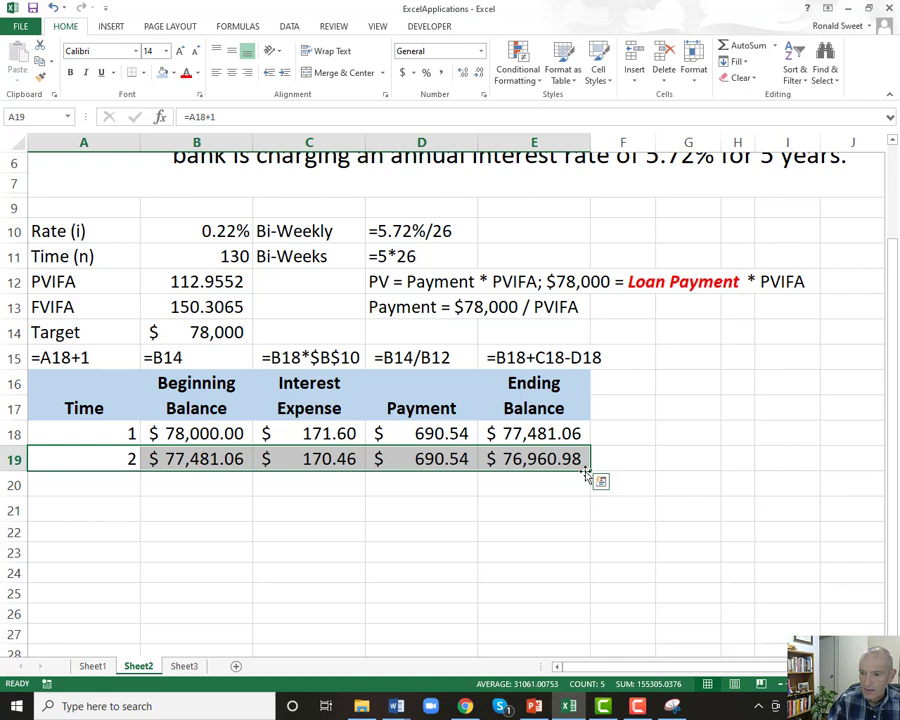
drag(591, 470, 590, 323)
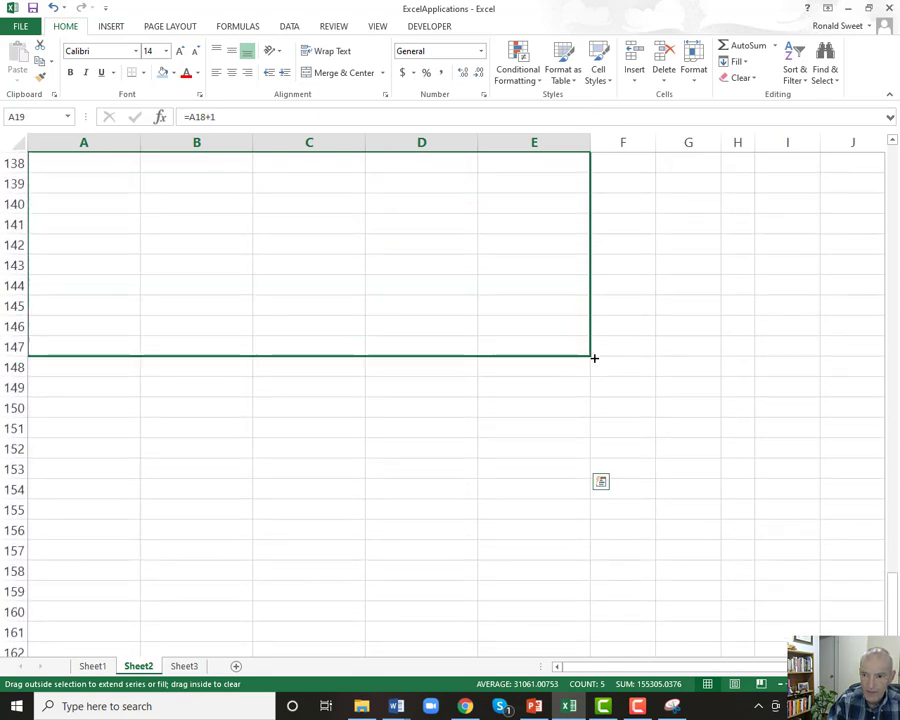
drag(594, 357, 594, 357)
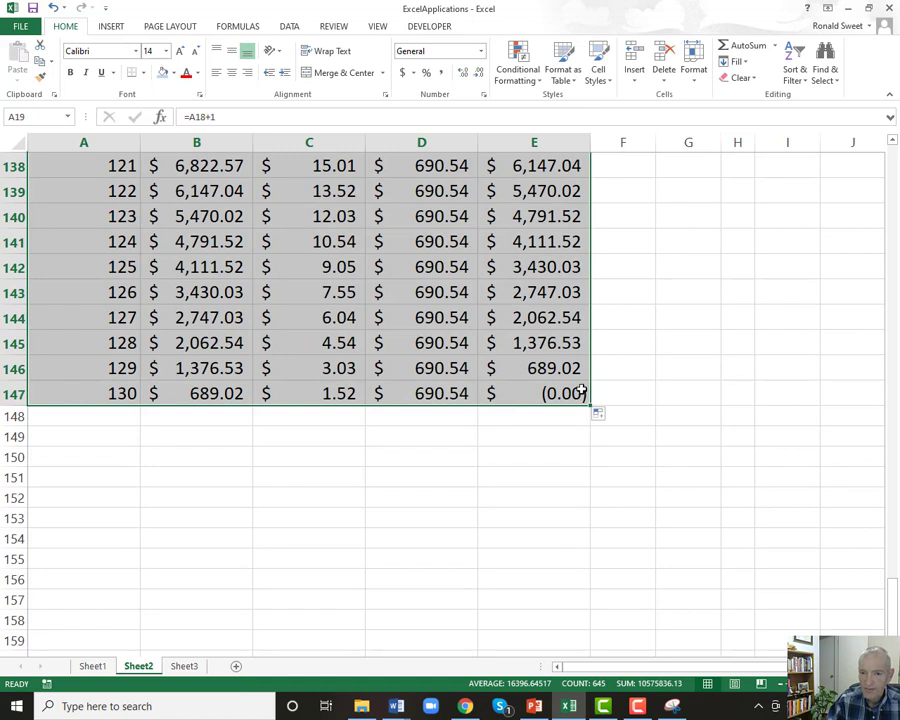
click(60, 398)
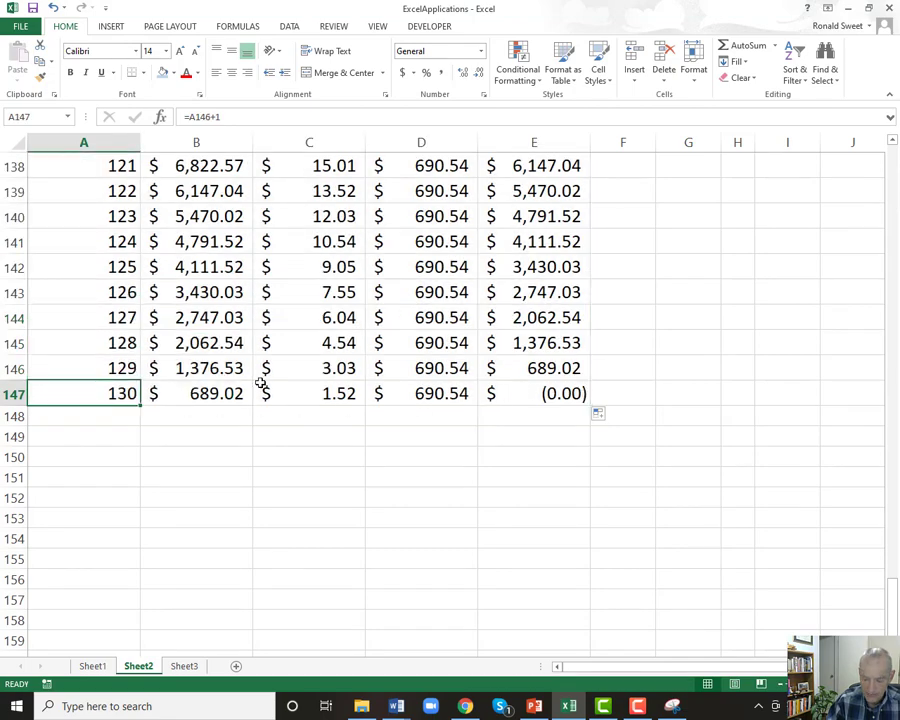
- Examine the first rows of the completed schedule together with the loan inputs and formula notes above it
key(ctrl+Up)
key(Down)
key(Down)
key(ctrl+shift+Right)
key(Up)
key(ctrl+shift+Right)
key(ctrl+shift+Left)
key(Right)
key(Up)
key(Up)
key(Up)
key(Up)
key(Up)
key(Up)
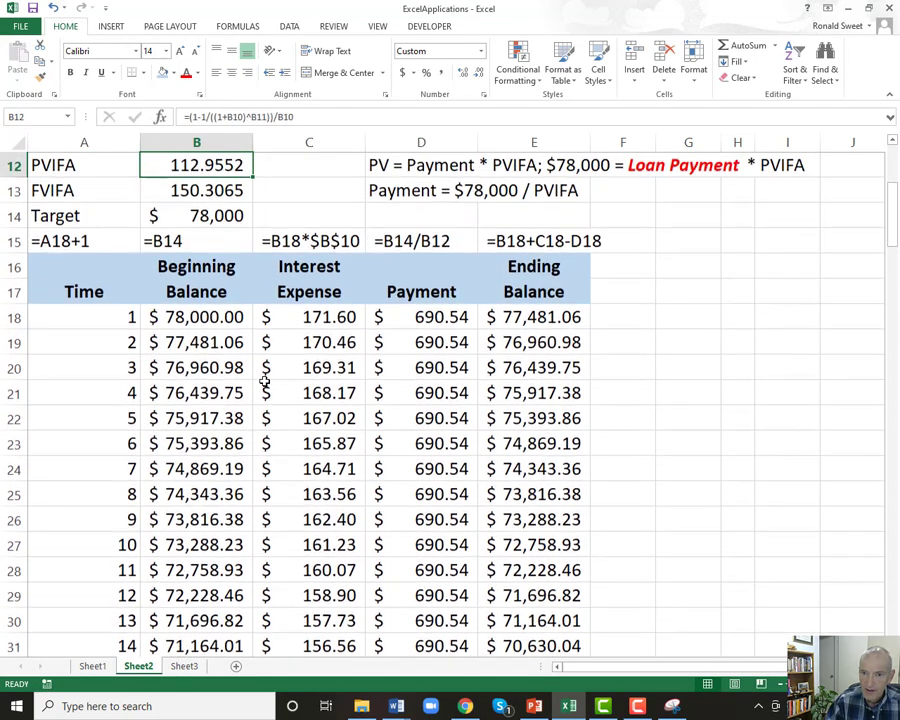
key(Down)
key(Down)
key(Down)
key(Down)
key(Down)
key(Down)
key(Down)
key(Up)
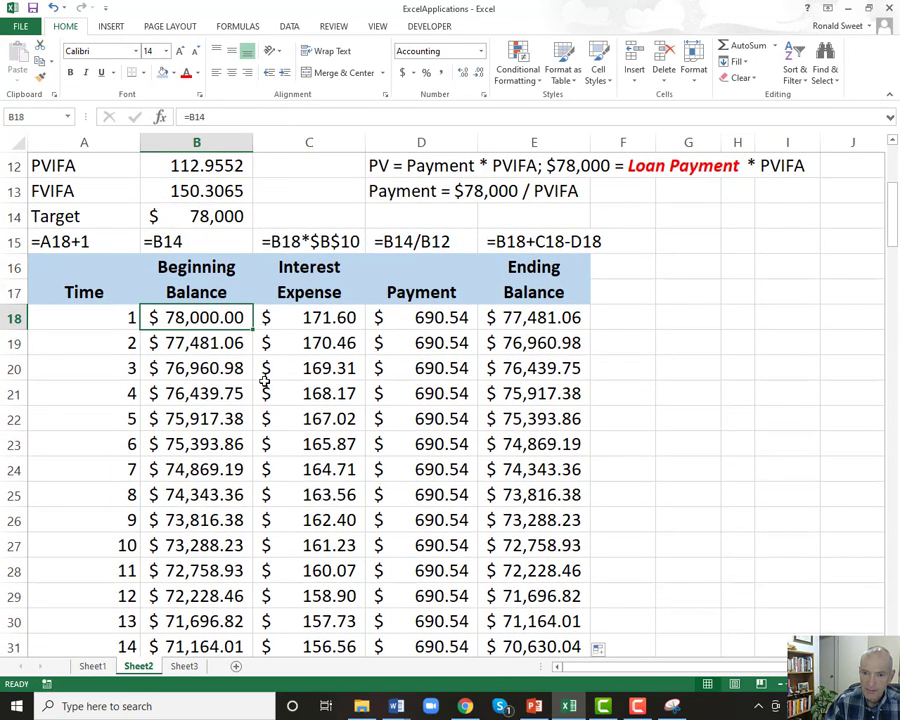
key(Up)
key(Up)
key(Up)
key(Up)
key(Down)
key(Down)
key(Down)
key(Down)
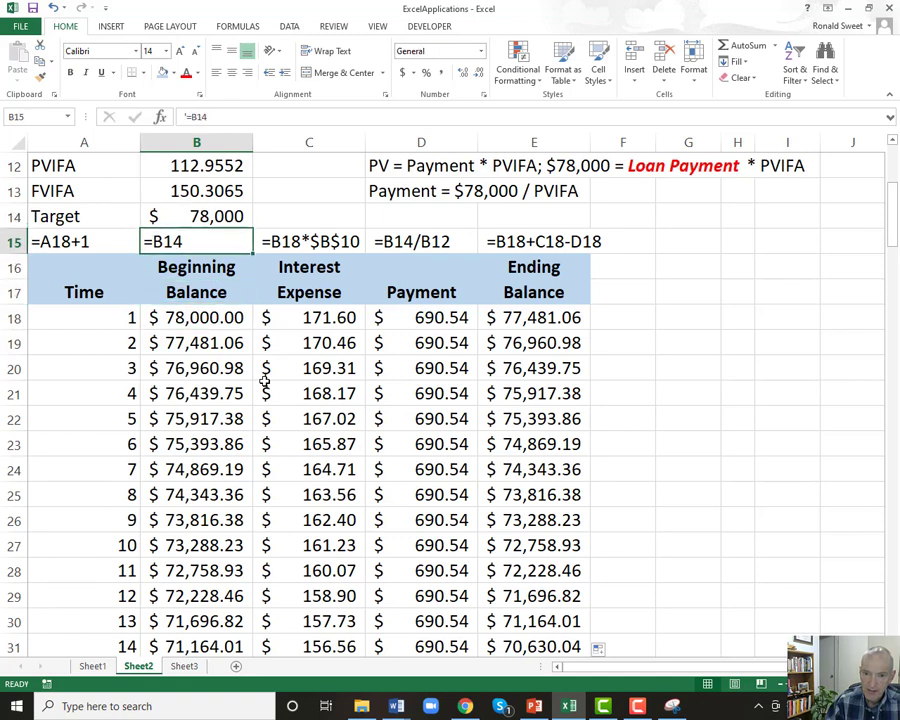
- Check the period 2 formulas in B19 through D19, tracing which cell the beginning balance references
key(Down)
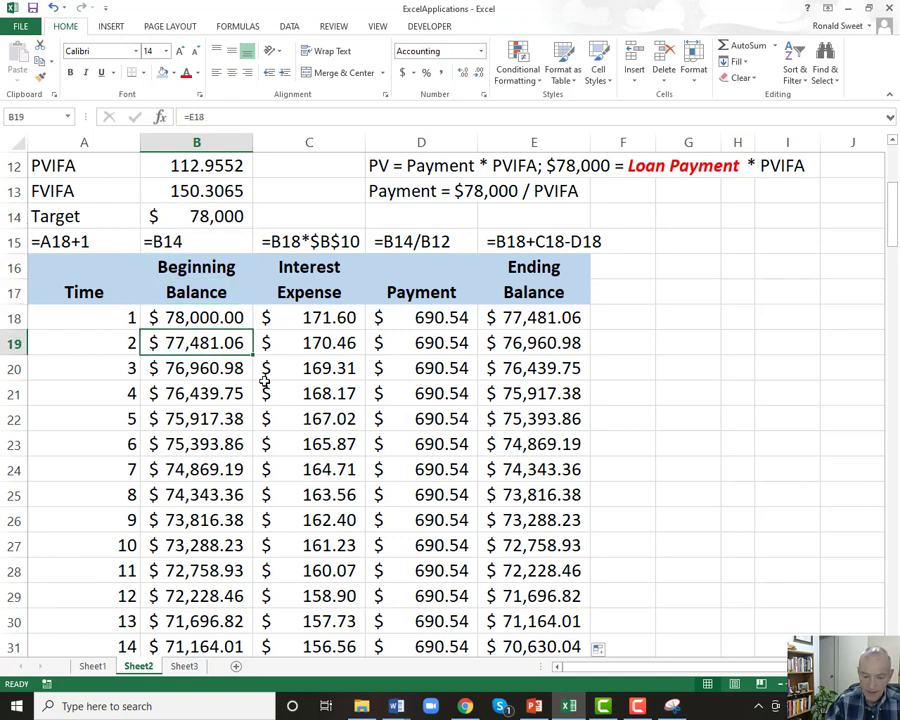
key(F2)
key(ctrl+Return)
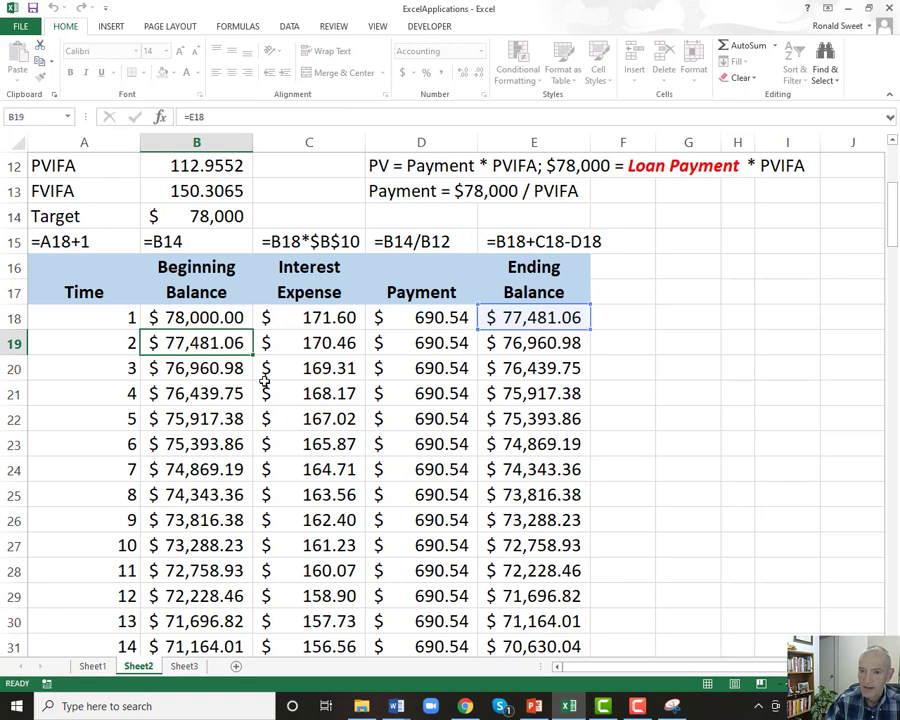
key(Right)
key(Right)
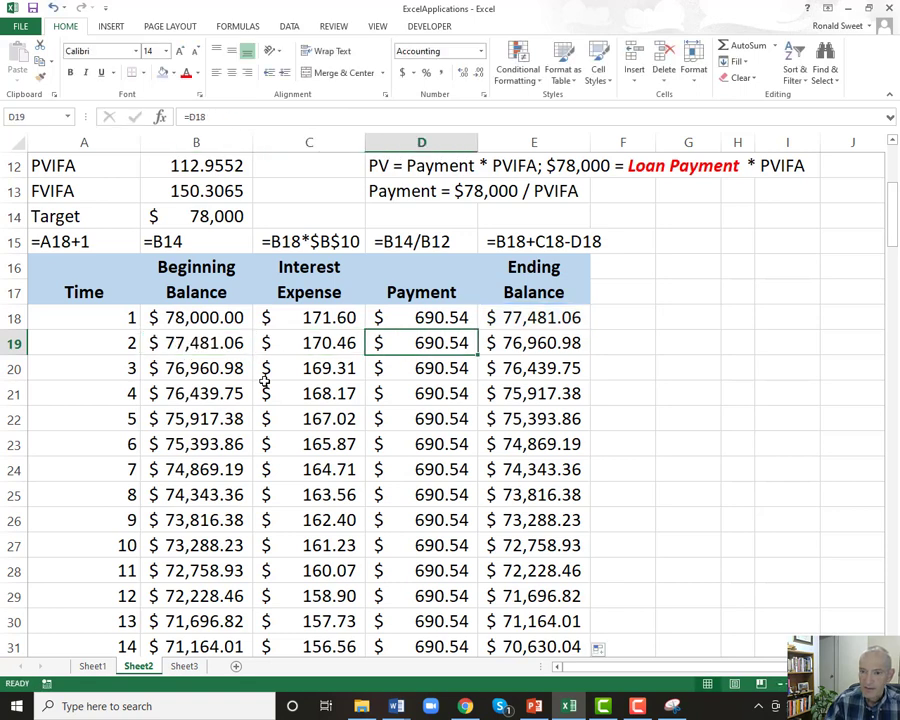
key(Left)
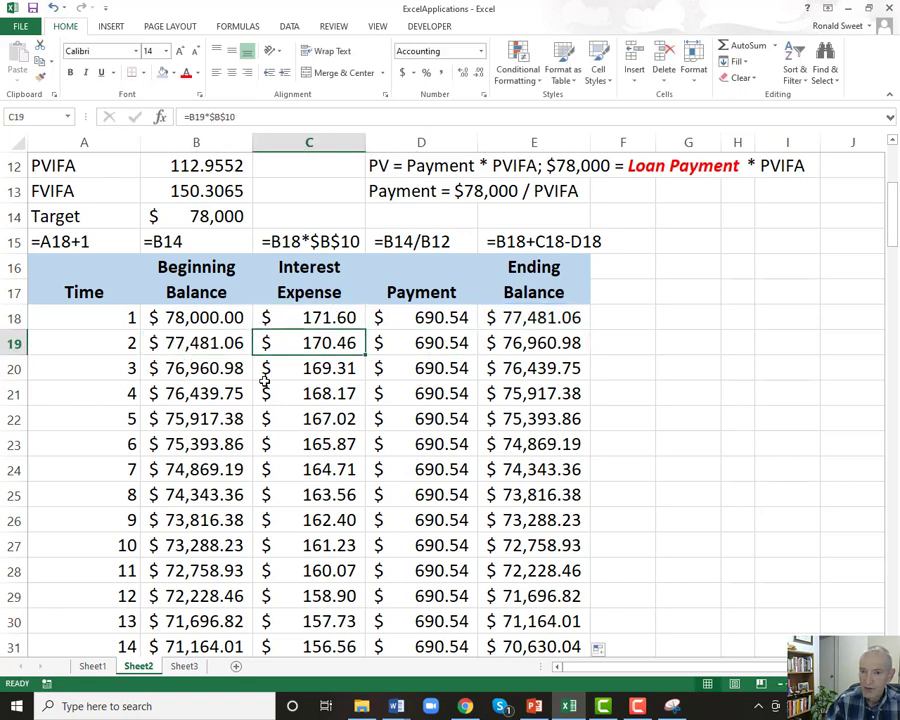
- Compare the payment formulas in D18 and D19, tracing the cells each one references
key(Right)
key(Up)
key(Down)
key(Up)
key(F2)
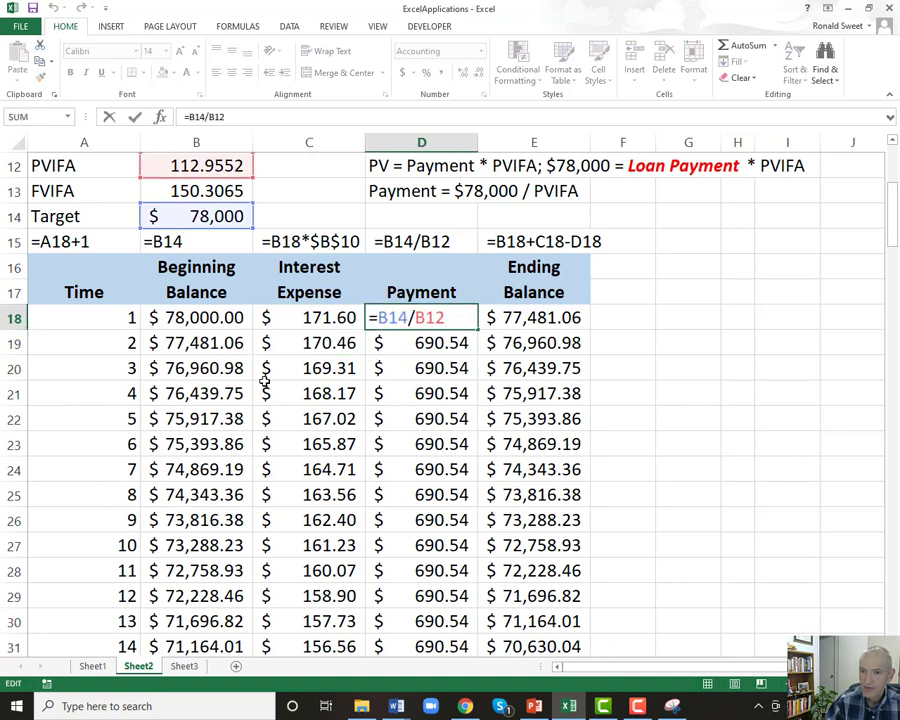
key(Return)
key(F2)
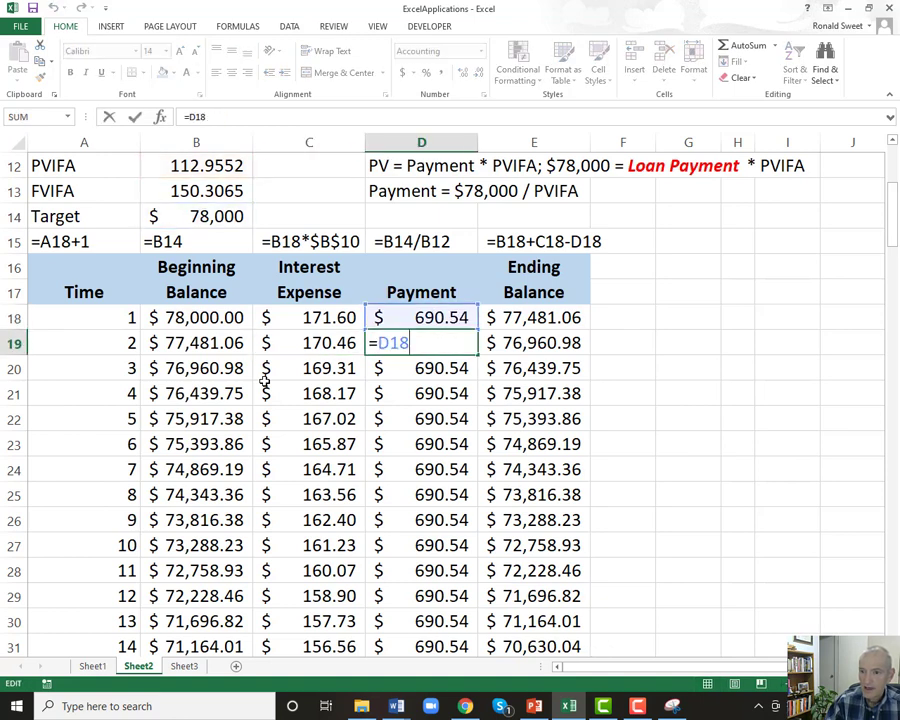
key(Tab)
key(Up)
key(Down)
key(Up)
key(Left)
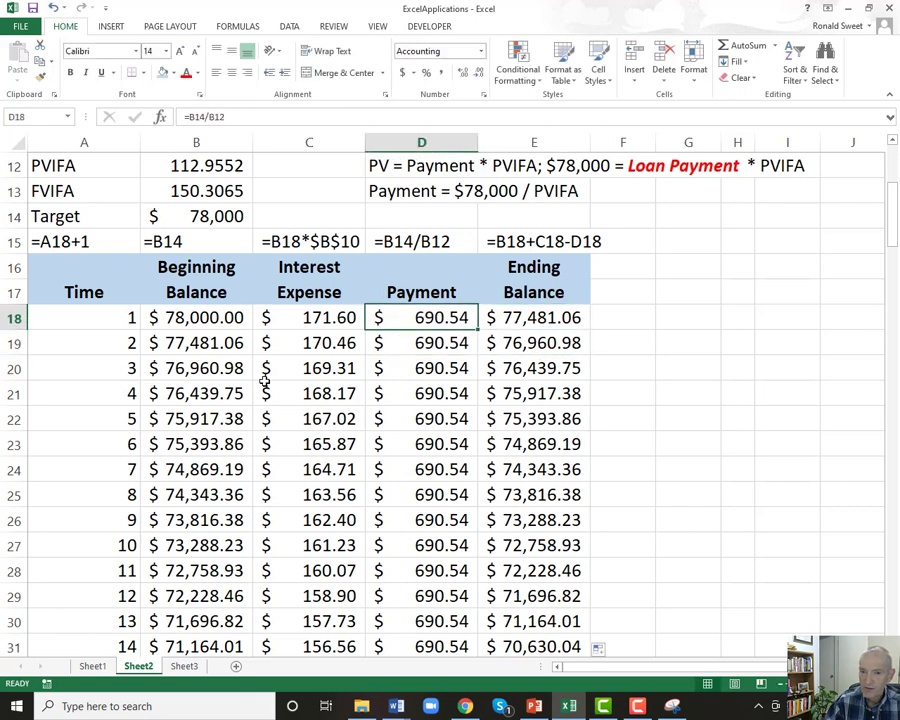
- Compare the period 1 formulas in row 18 with the period 2 formulas in row 19, column by column
key(Left)
key(Left)
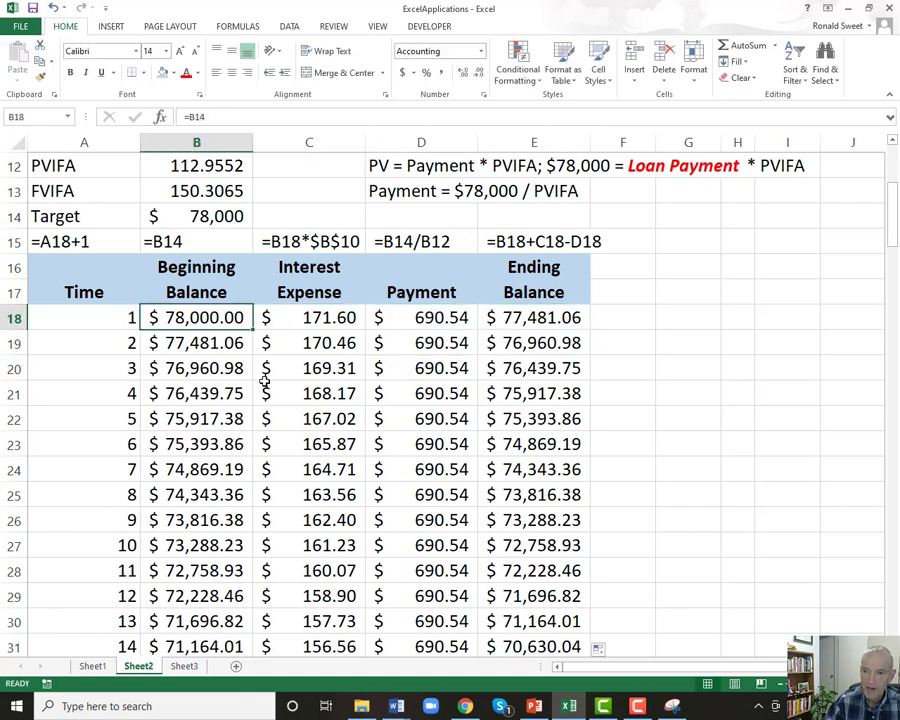
key(Right)
key(Right)
key(Down)
key(Left)
key(Left)
key(Right)
key(Right)
key(Right)
key(Left)
key(Left)
key(Left)
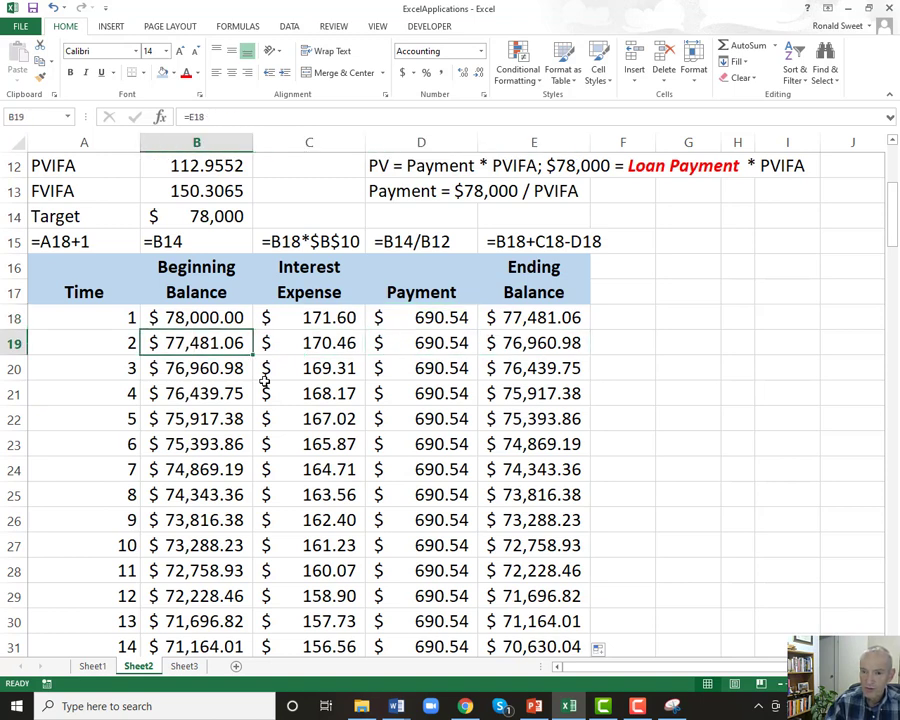
- Select the period 2 formulas in A19:E19 as the row that repeats through the schedule
key(shift+Right)
key(shift+Right)
key(shift+Right)
key(Left)
key(shift+Right)
key(shift+Right)
key(shift+Right)
key(shift+Right)
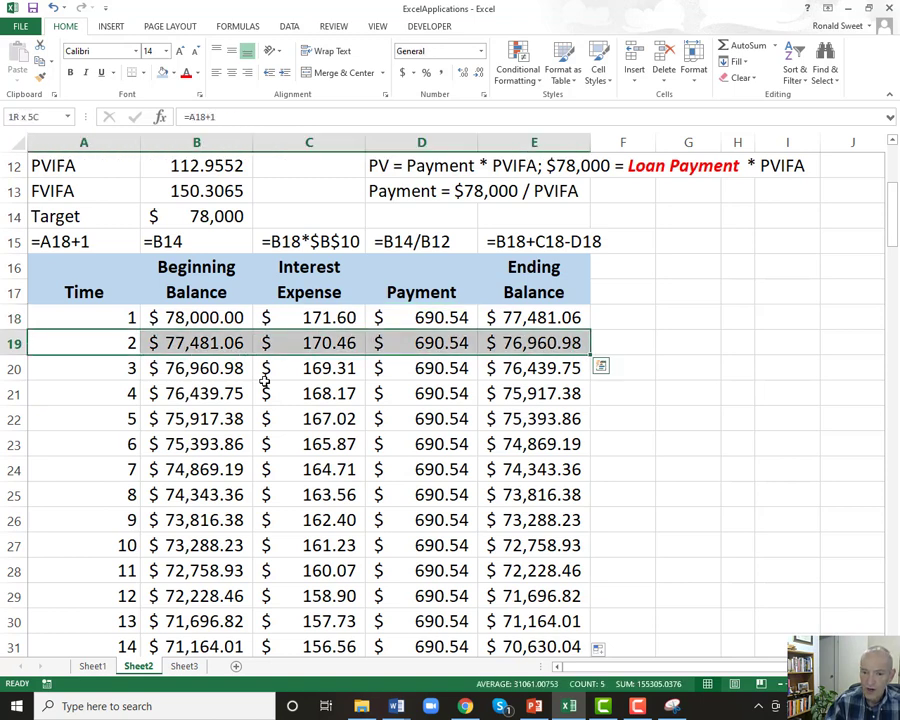
- Examine the schedule from its first periods to the ending balance of the last period in E147
key(ctrl+Down)
key(ctrl+Up)
key(Down)
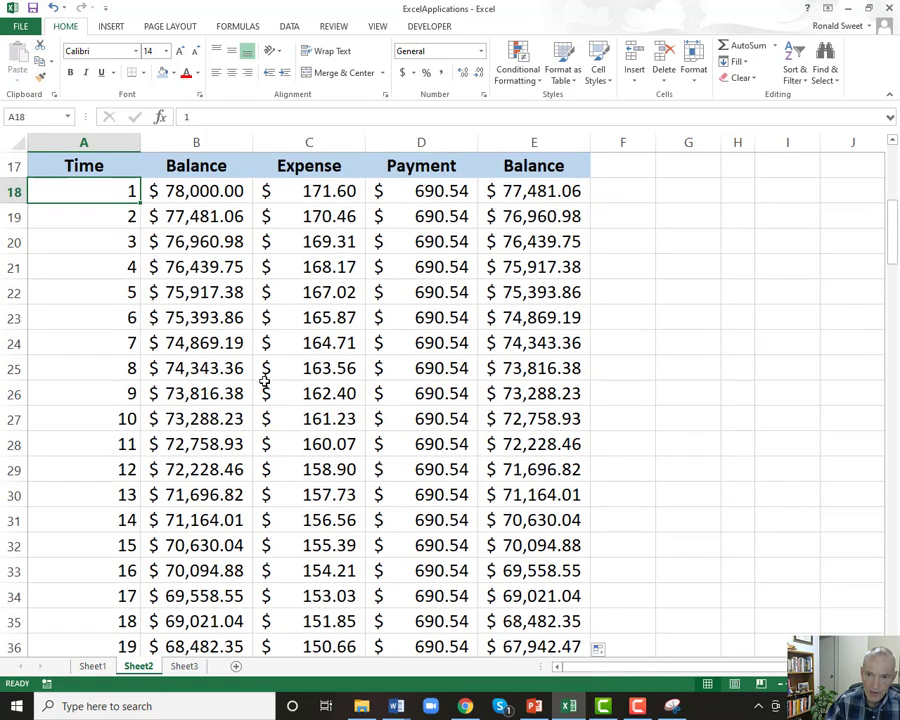
key(Down)
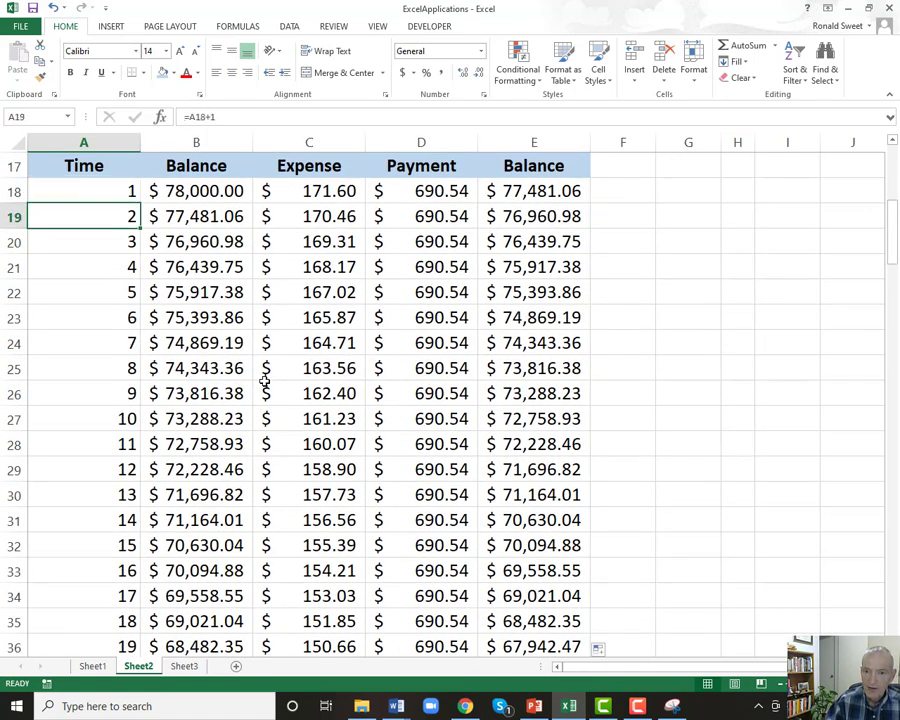
key(ctrl+Down)
key(ctrl+Right)
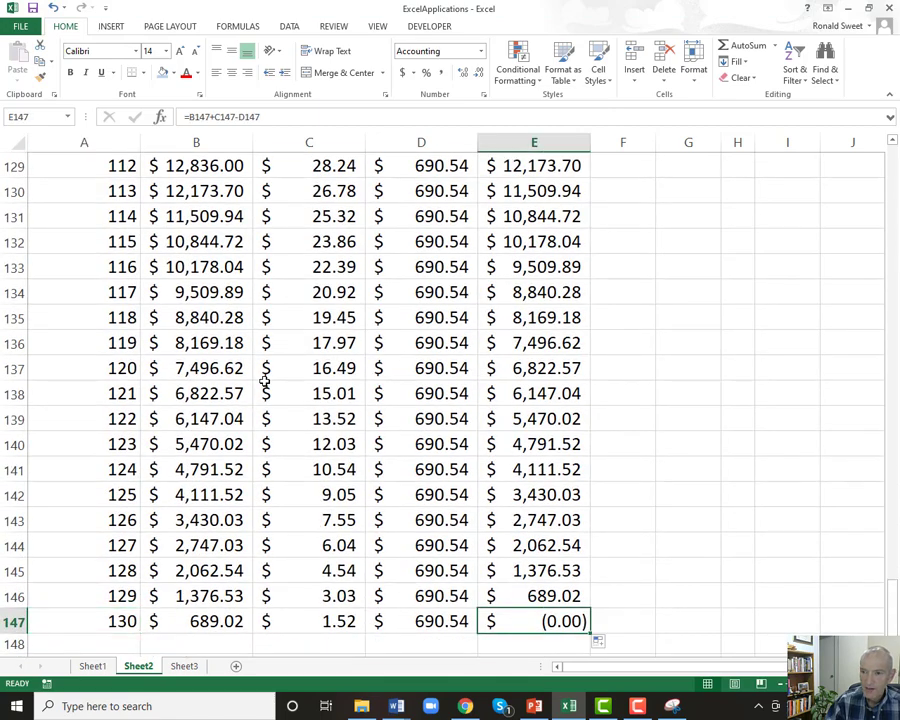
key(ctrl+Up)
key(ctrl+Up)
key(ctrl+Left)
key(ctrl+Down)
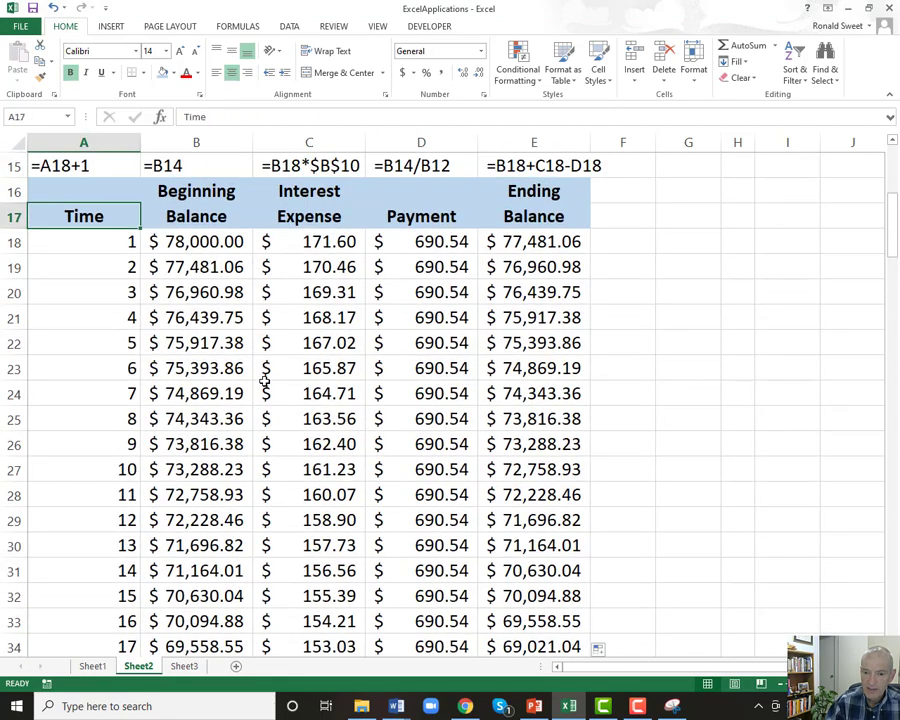
key(ctrl+Down)
key(ctrl+Right)
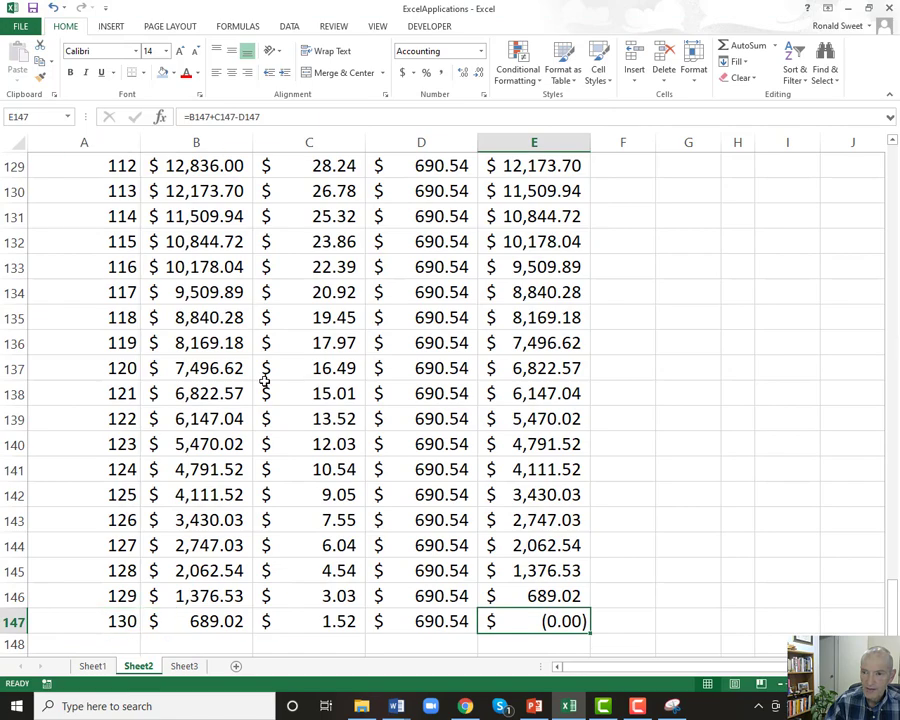
- Review the final period's row 147 from the time column across to the ending balance formula
key(ctrl+Up)
key(ctrl+Left)
key(ctrl+Down)
key(ctrl+Down)
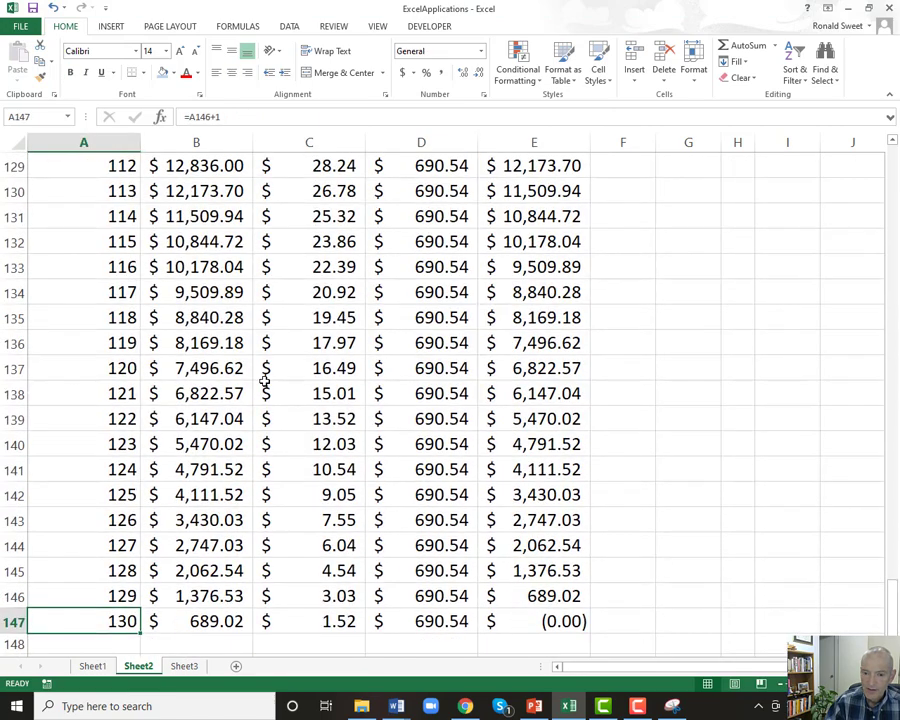
key(ctrl+Right)
key(ctrl+Up)
key(ctrl+Left)
key(ctrl+Down)
key(ctrl+Down)
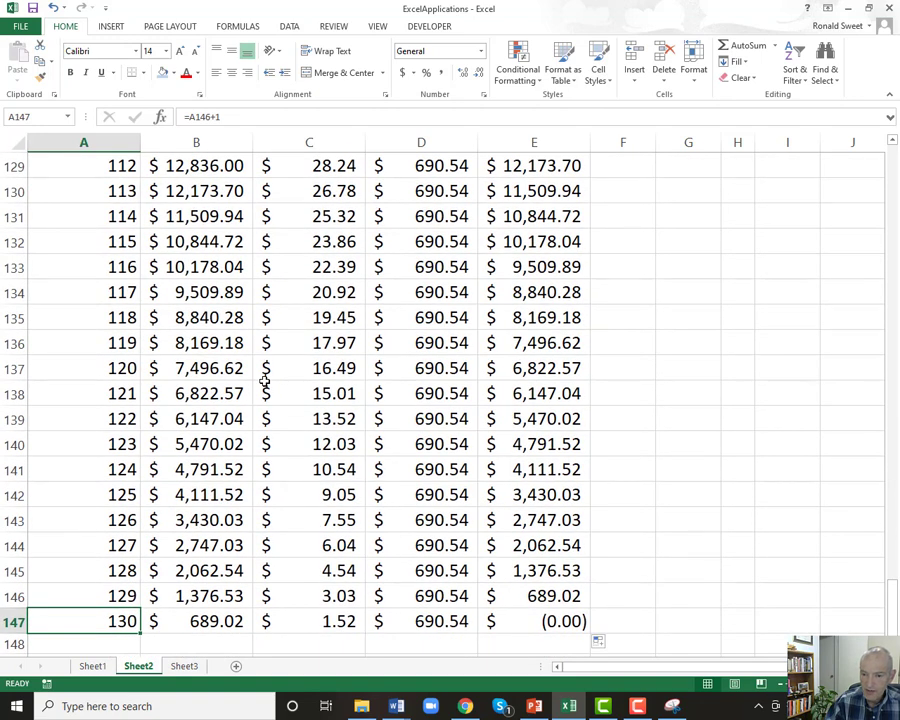
key(ctrl+Right)
key(ctrl+Left)
key(ctrl+Right)
key(Left)
key(Left)
key(Right)
key(Right)
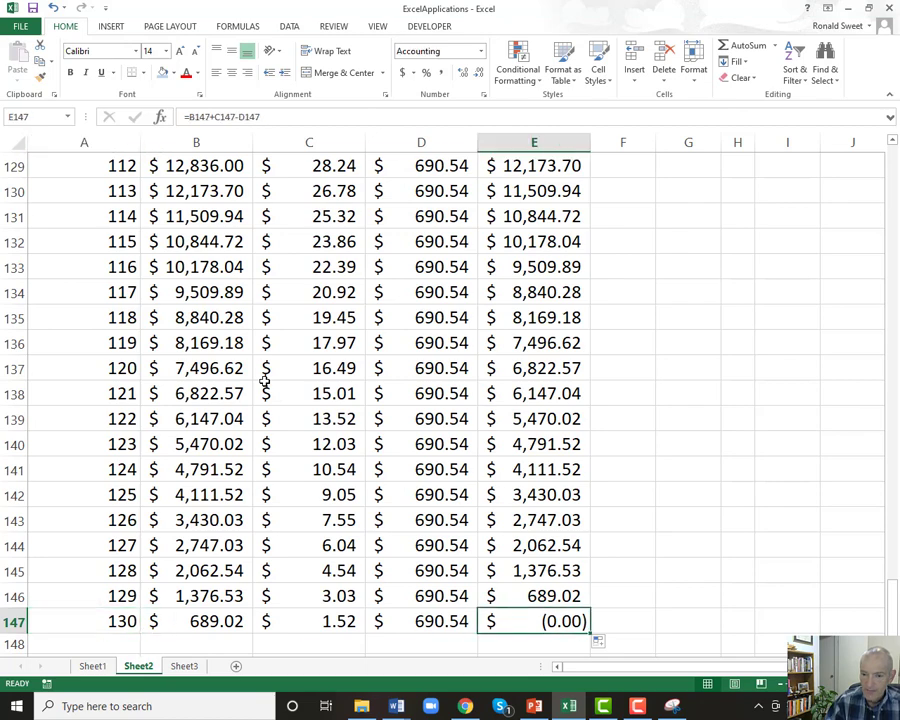
- Examine the formula notes in row 15 and the schedule headings directly below them
key(ctrl+Up)
key(ctrl+Up)
key(Up)
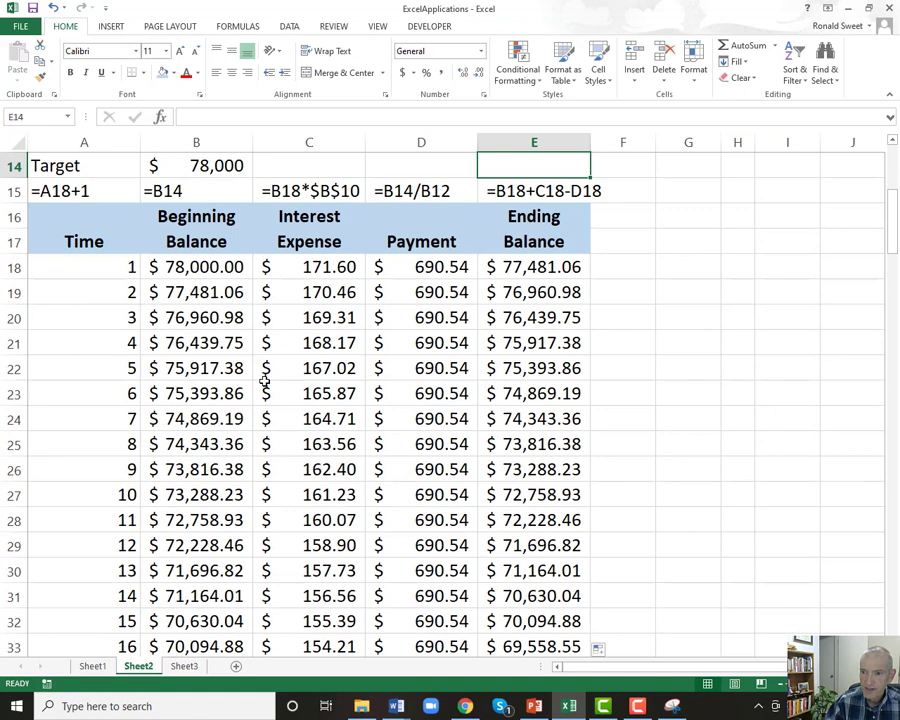
key(Down)
key(ctrl+Left)
key(Down)
key(Down)
key(Up)
key(Up)
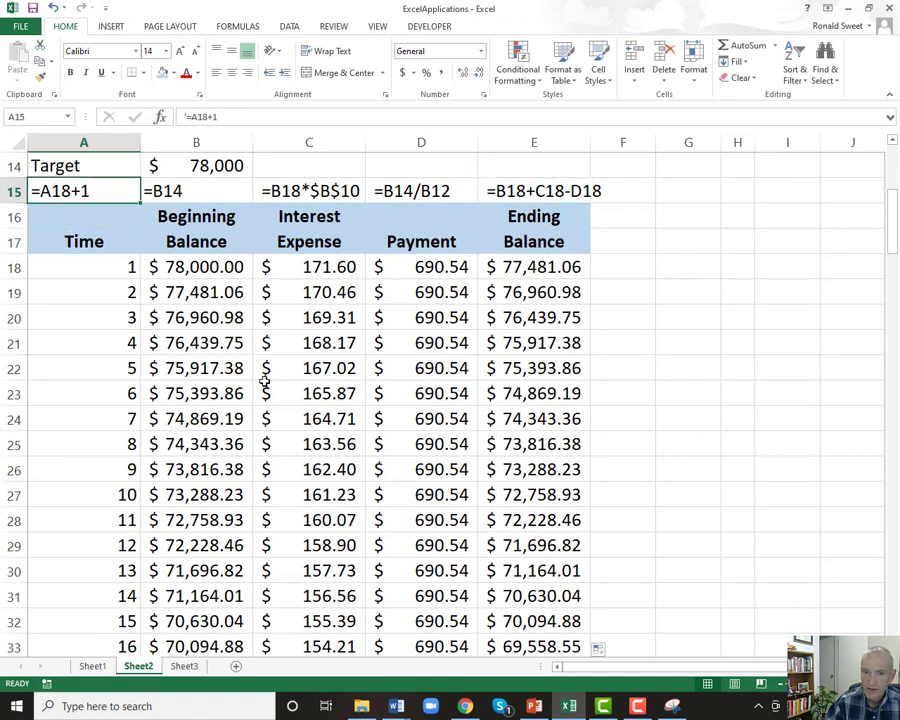
key(Down)
key(Down)
key(Up)
key(Down)
key(Up)
key(Down)
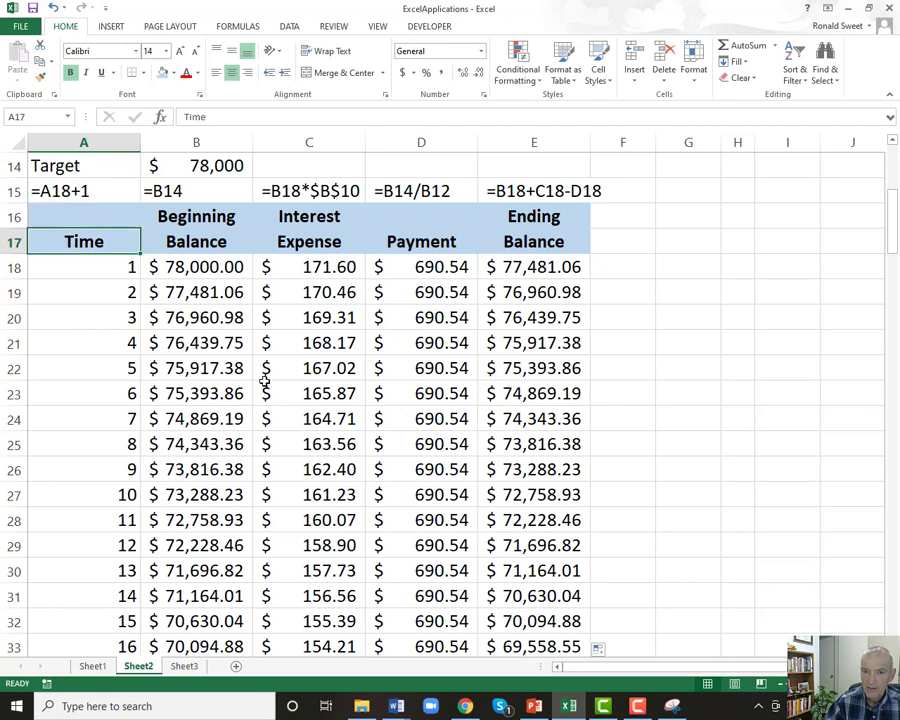
- Select the whole amortization schedule from the Time heading in A17 through E147
key(ctrl+Down)
key(ctrl+Right)
key(ctrl+Up)
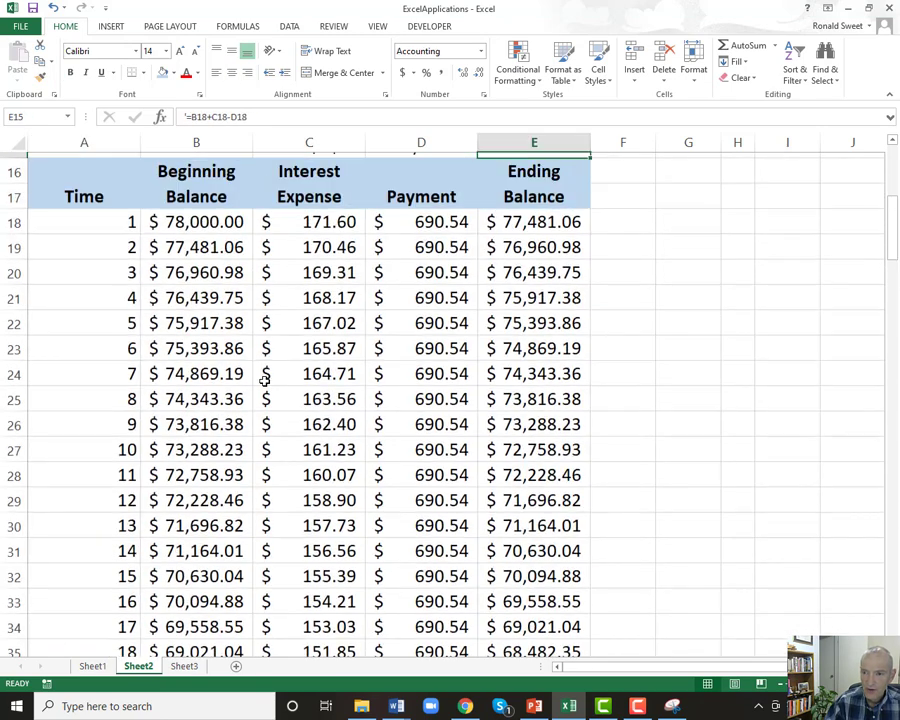
key(Left)
key(Left)
key(Left)
key(Left)
key(Down)
key(Down)
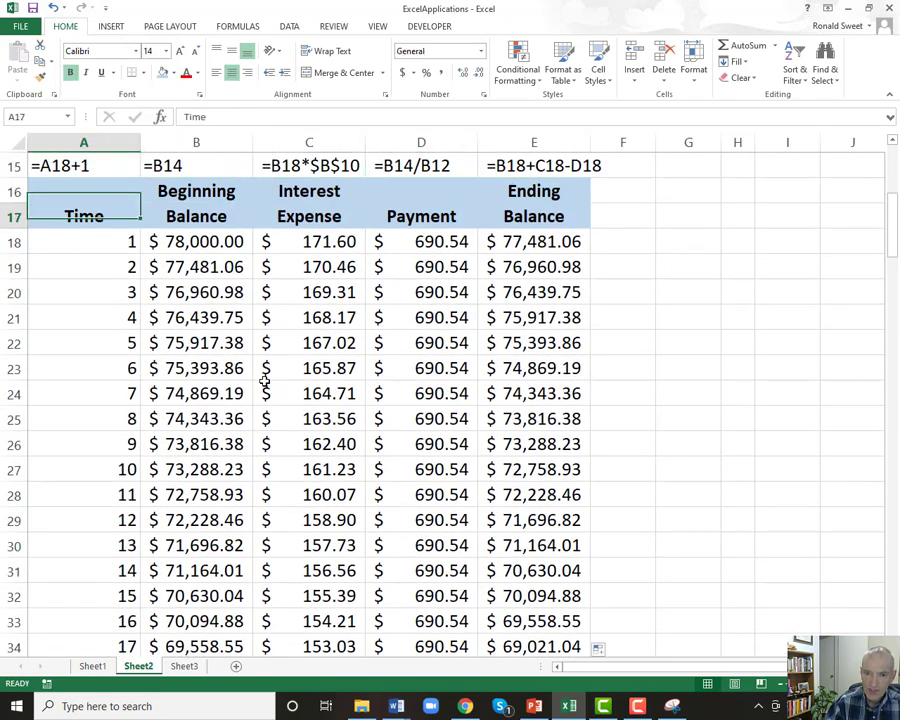
key(ctrl+shift+Down)
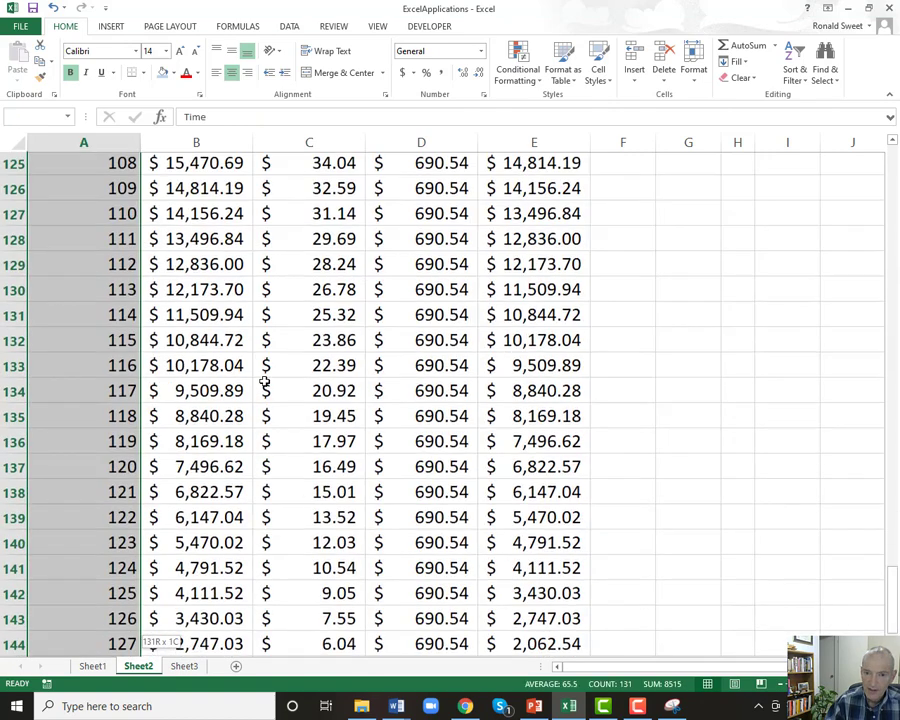
key(ctrl+shift+Right)
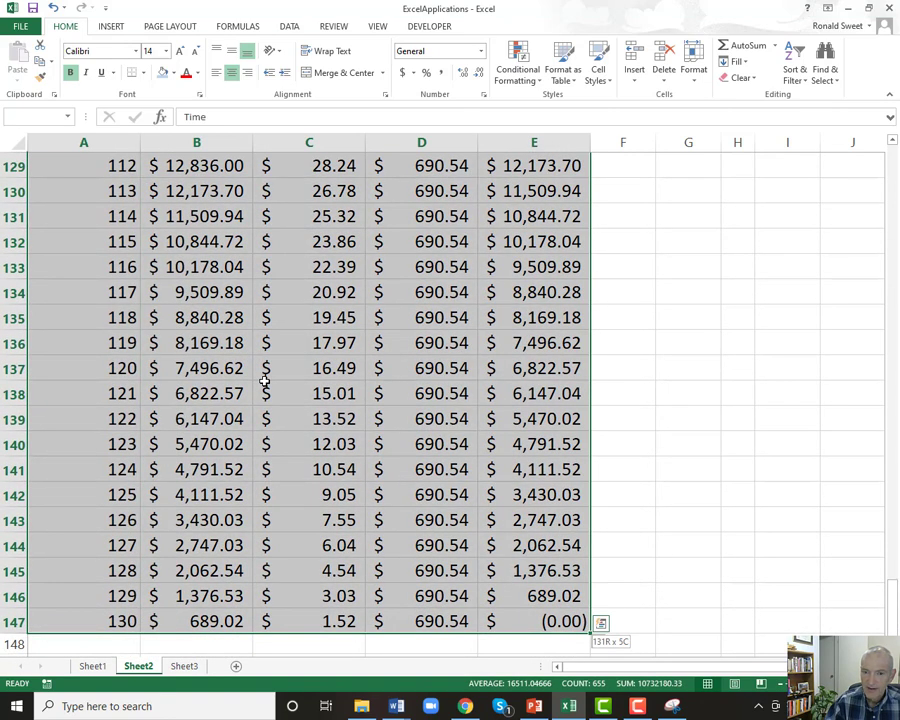
- Inspect the period 130 formulas across A147 through E147
key(Up)
key(Down)
key(ctrl+Down)
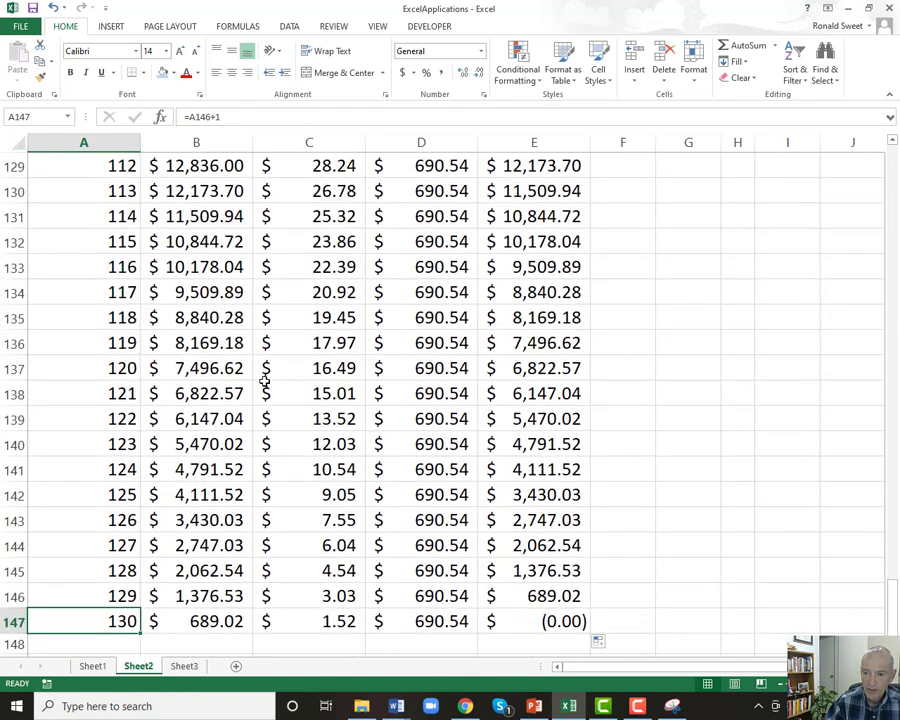
key(Right)
key(Right)
key(Right)
key(Right)
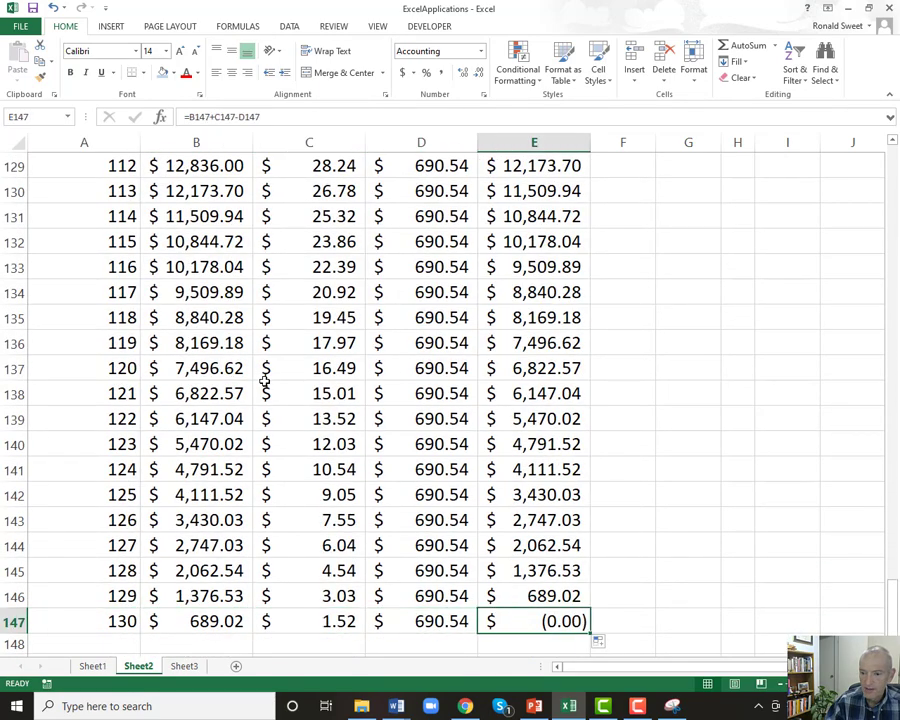
- Return to the period 2 row and review its formulas from E19 back to A19
key(ctrl+Up)
key(Up)
key(Down)
key(Down)
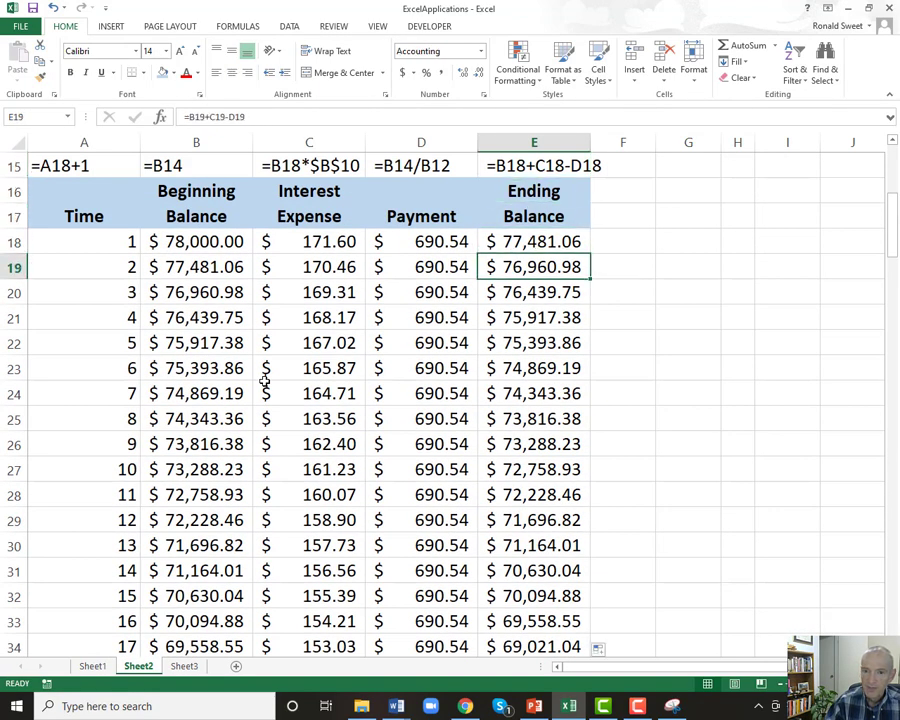
key(Left)
key(Left)
key(Left)
key(Left)
key(Right)
key(Right)
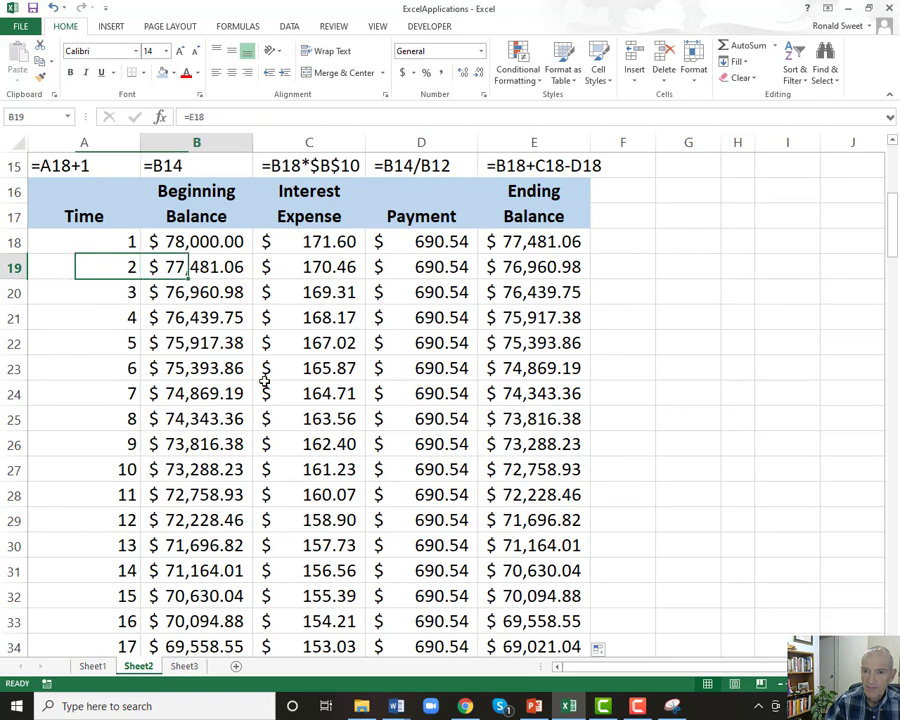
- Clear the interest expense formulas from period 3 to the last period, C20:C147
key(Left)
key(Down)
key(Right)
key(ctrl+shift+Down)
key(Delete)
key(ctrl+BackSpace)
- Fill the interest expense formula in C19 down through the last period in row 147
click(263, 372)
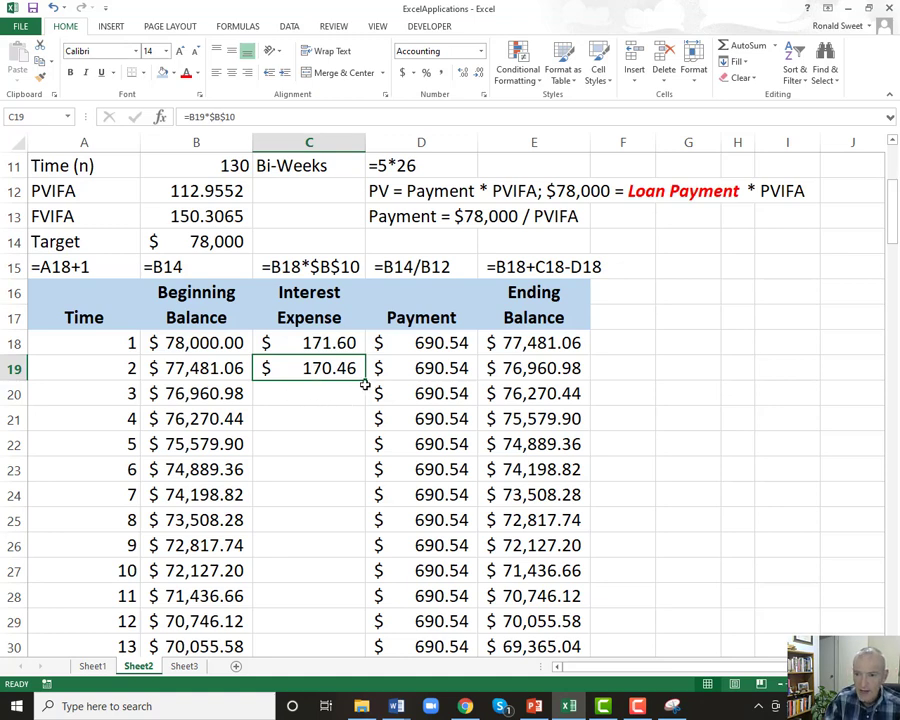
mouse_move(366, 380)
mouse_down()
mouse_move(352, 420)
mouse_move(352, 475)
mouse_move(366, 380)
mouse_up()
click(288, 411)
click(318, 370)
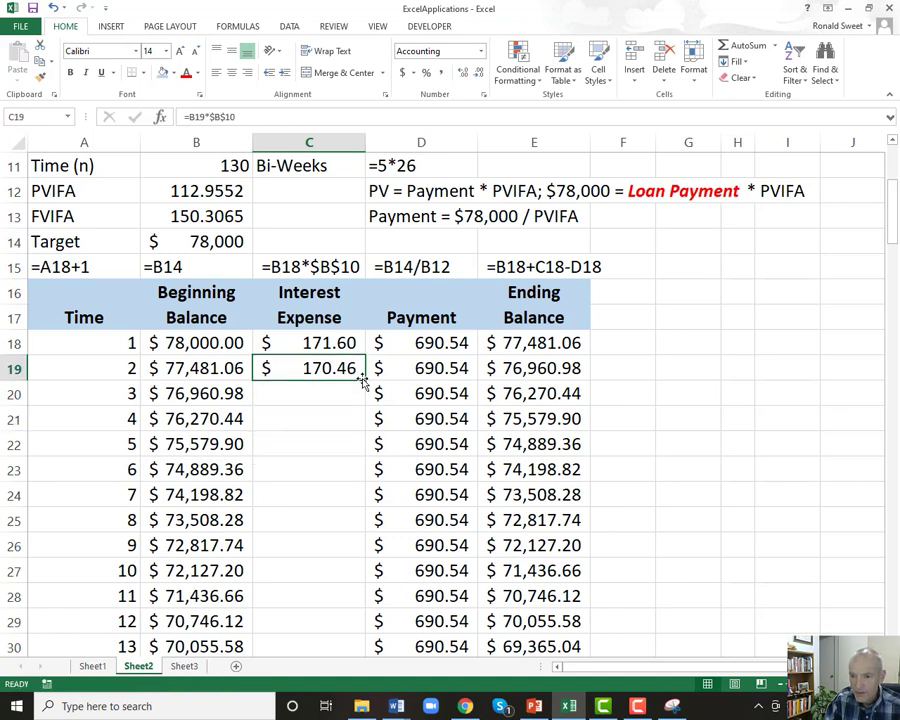
double_click(364, 378)
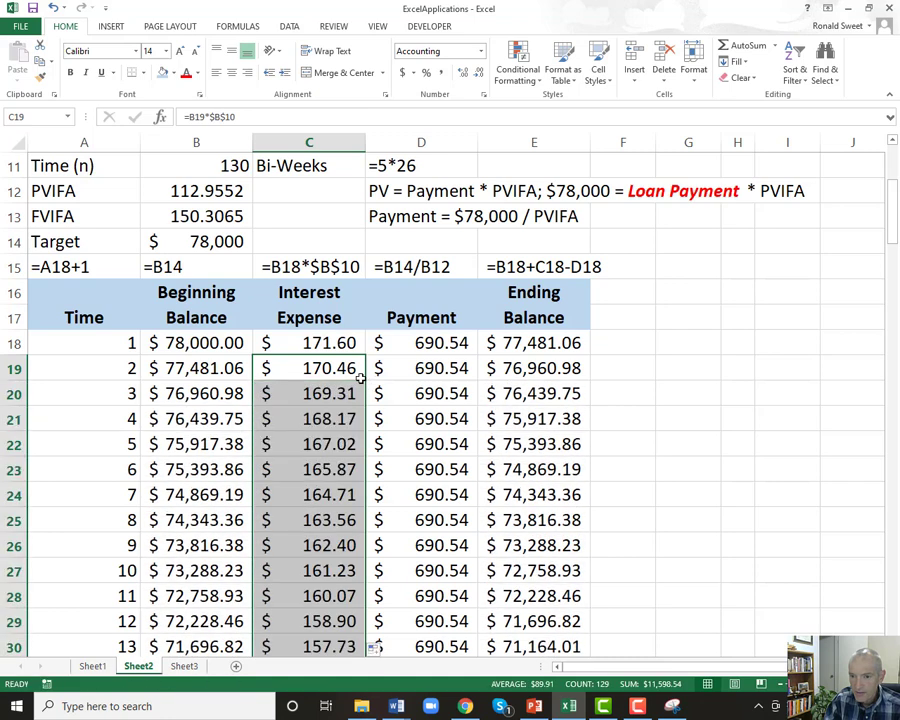
- Check the interest expense formulas from C19 to C23 and the beginning balance formula in B23
click(323, 370)
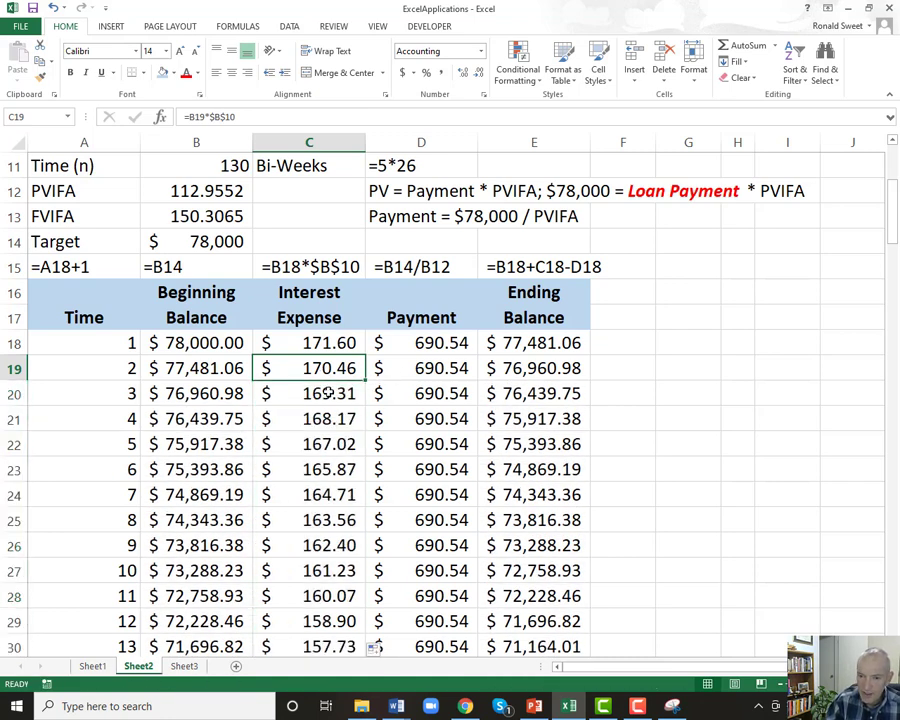
key(Down)
key(Down)
key(Down)
key(Down)
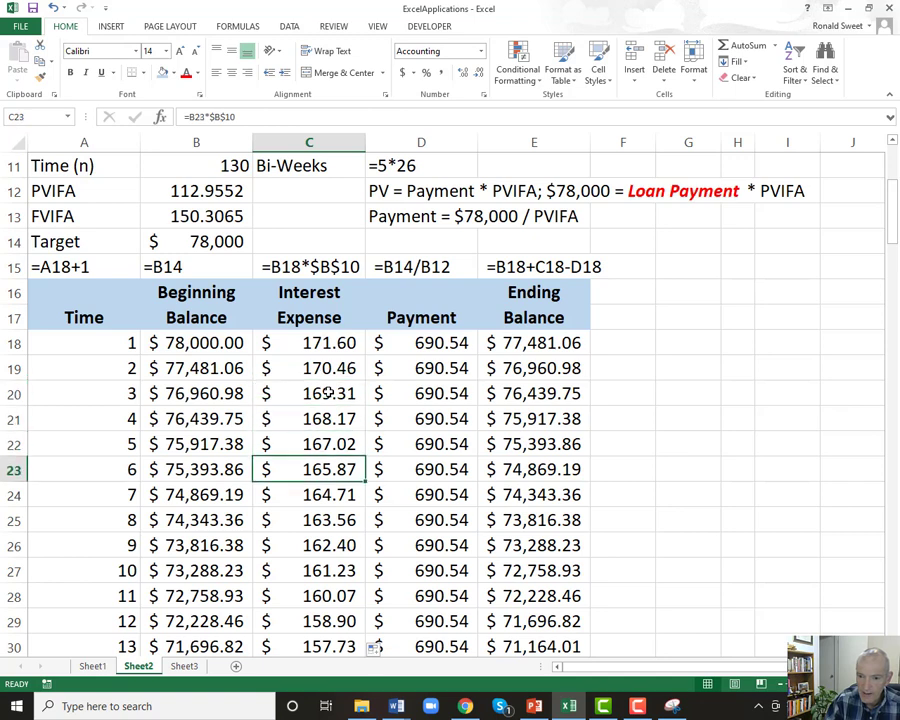
key(Left)
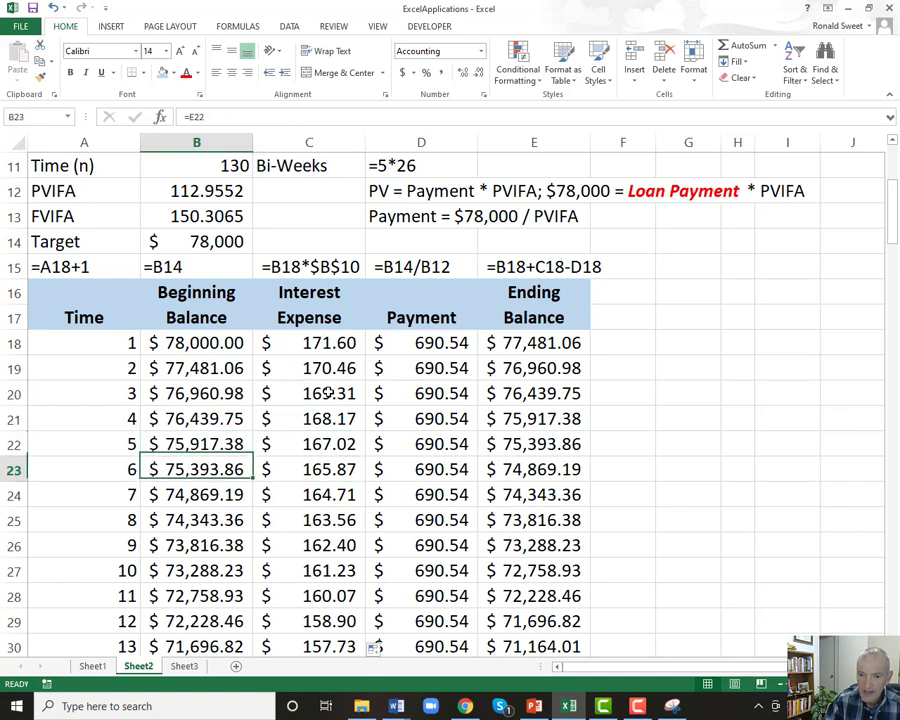
- Review the interest expense formulas from period 6 in C23 down to the last period in C147 and back above the table headers
key(Right)
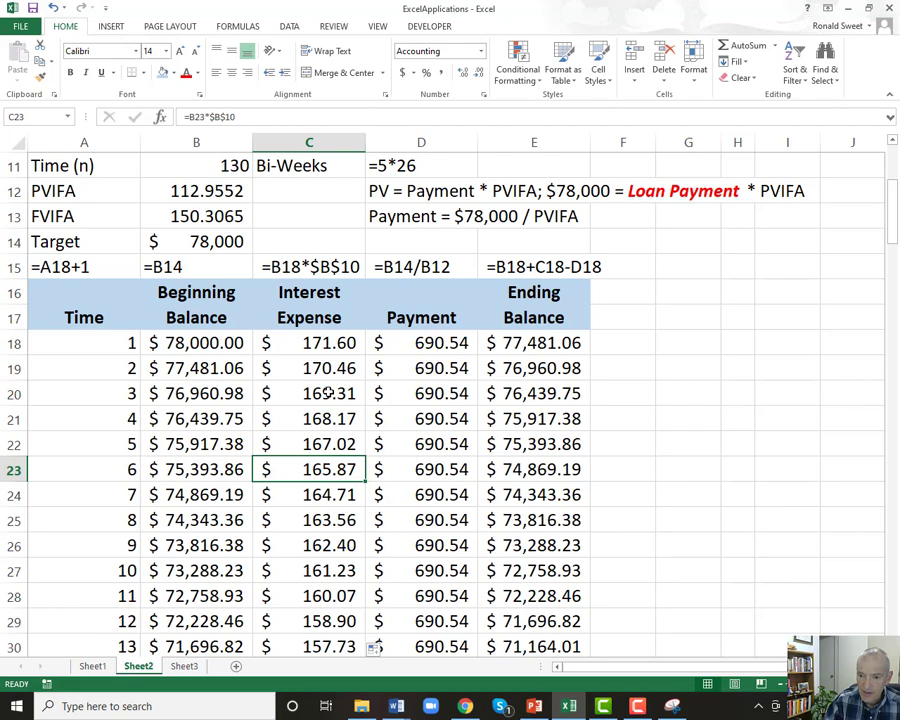
key(ctrl+Down)
key(Down)
key(Up)
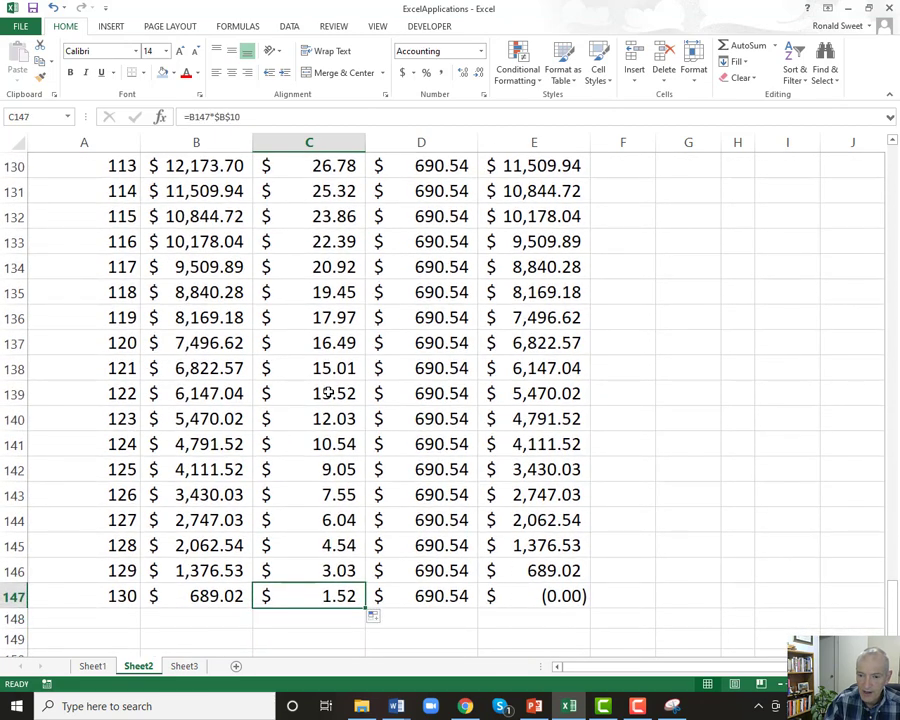
key(Down)
key(Up)
key(ctrl+Up)
key(Down)
key(Up)
key(Up)
key(Up)
key(Up)
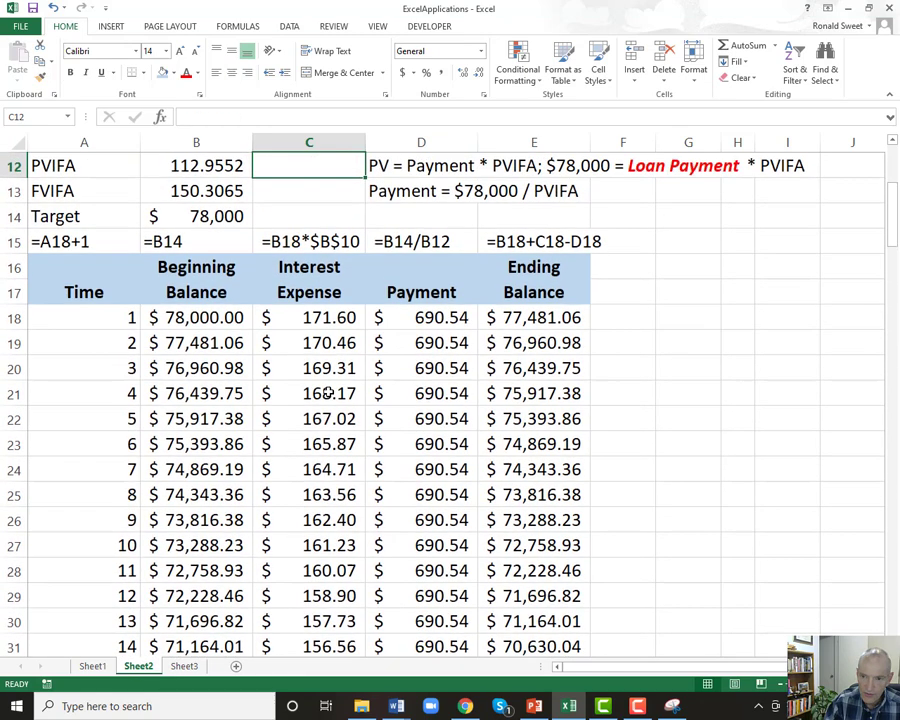
- Try copying the Ending Balance column, E16:E147, into column F starting at F16
key(Down)
key(Down)
key(Down)
key(Down)
key(Down)
key(Up)
key(Down)
key(Right)
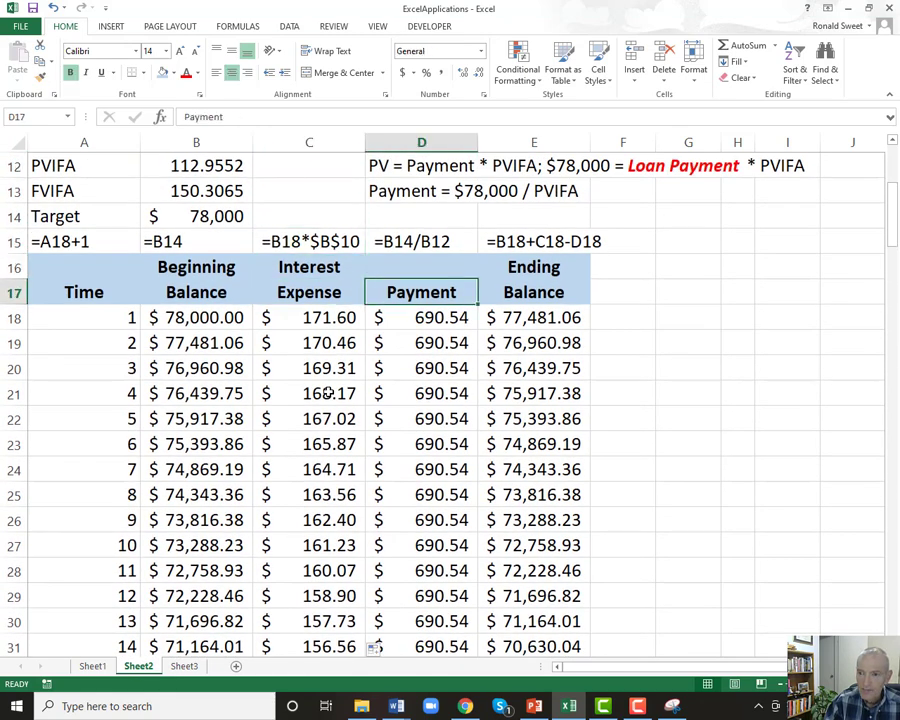
key(Up)
key(Right)
key(ctrl+shift+Down)
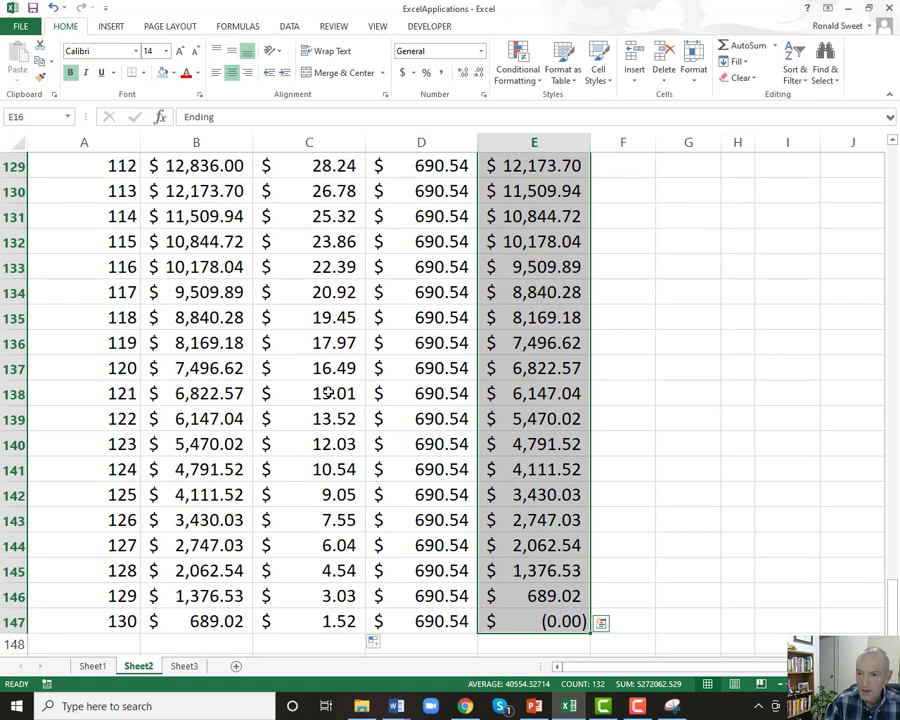
key(ctrl+c)
key(Right)
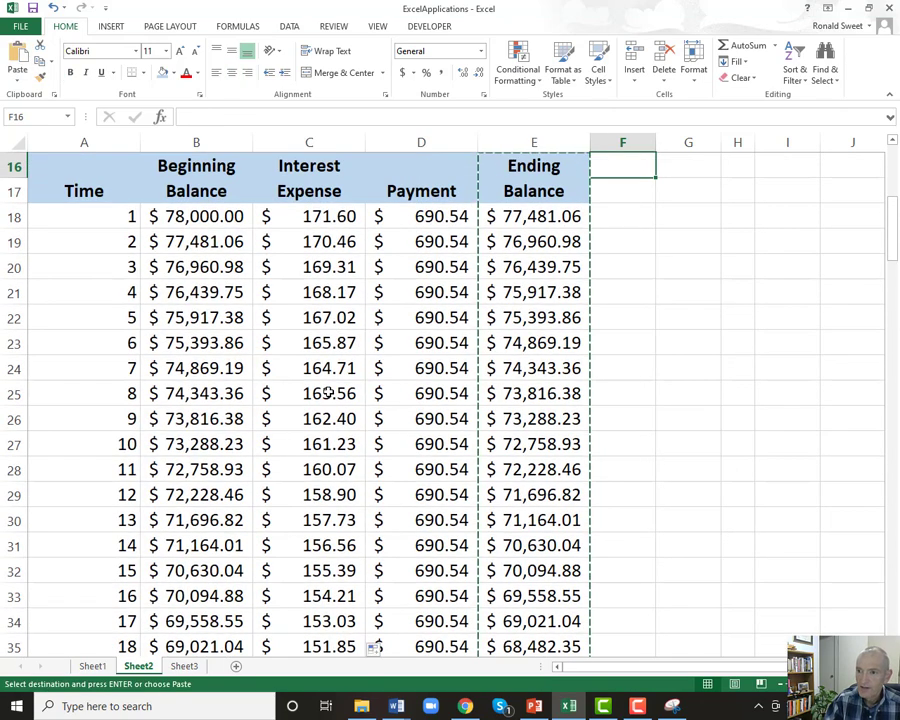
key(ctrl+v)
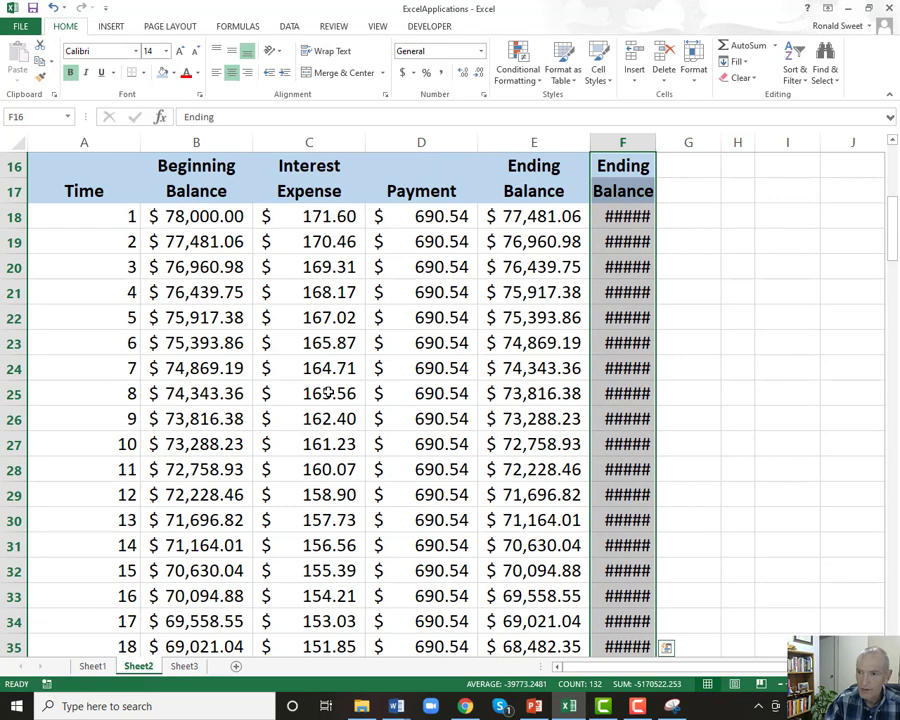
key(ctrl+z)
key(Up)
key(Up)
key(Down)
key(Down)
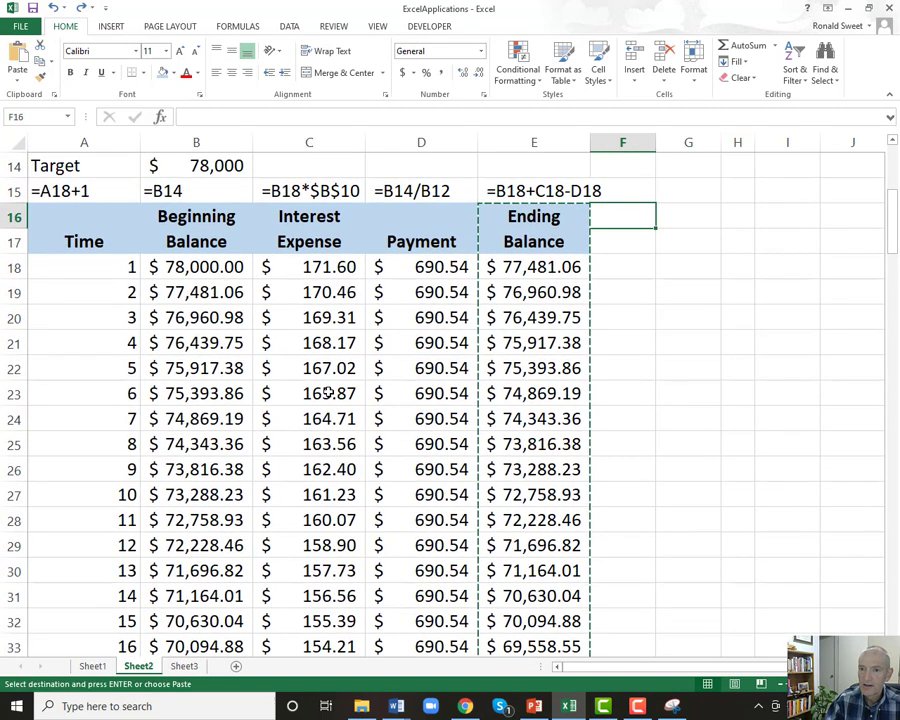
key(Escape)
- Go back over the rate and time inputs in column A up to the Problem 1 statement in A1
key(Left)
key(Left)
key(Left)
key(Left)
key(Left)
key(Up)
key(Up)
key(Up)
key(Up)
key(Up)
key(Up)
key(Up)
key(Up)
key(Down)
key(Down)
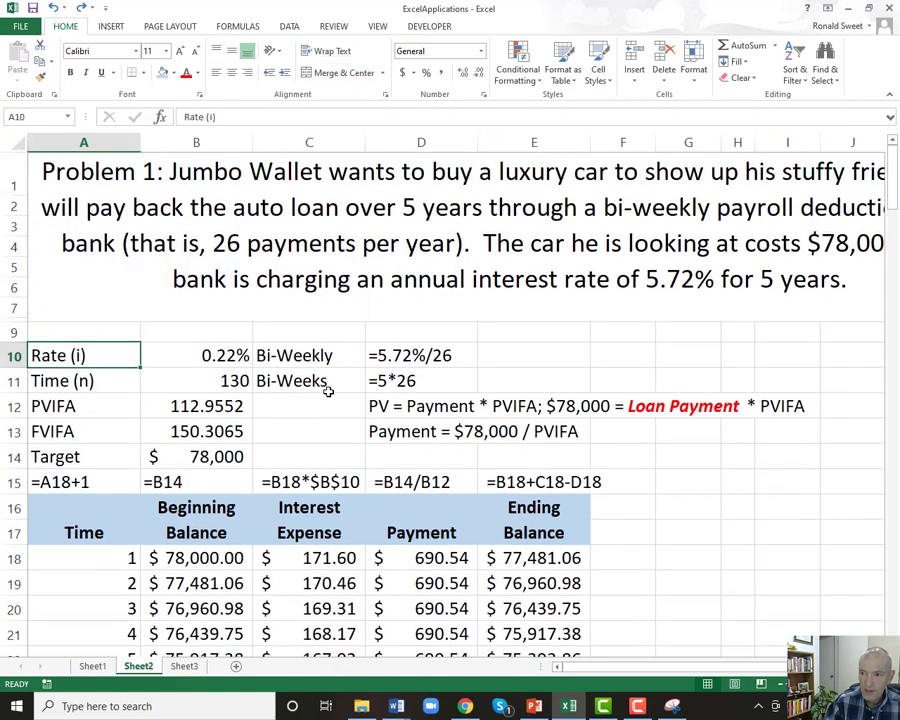
key(Down)
key(Up)
key(Up)
key(Up)
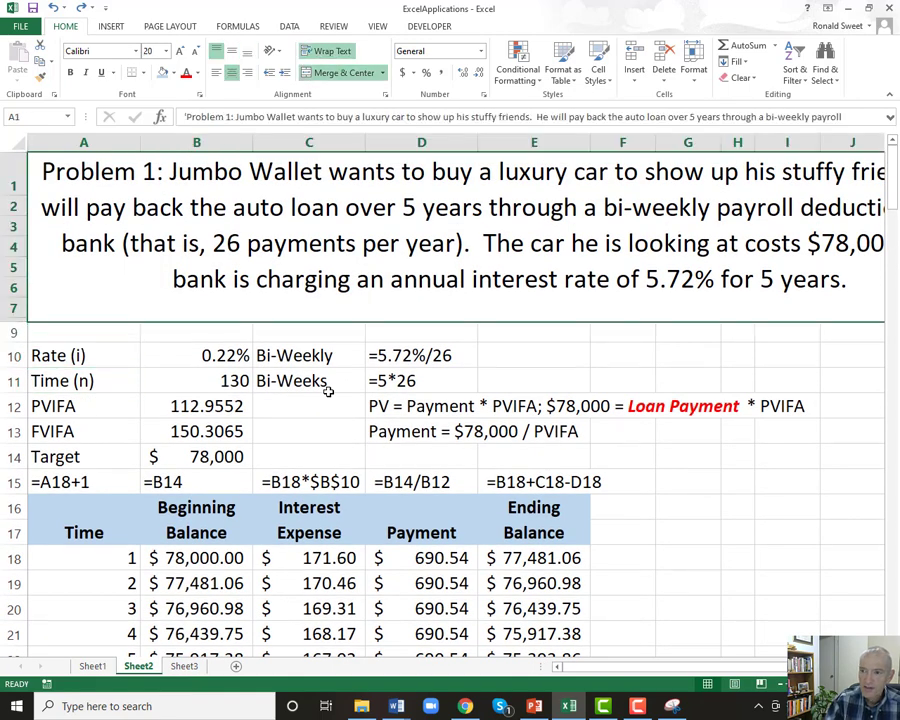
- Fit the merged Problem 1 statement on screen by setting its font size to 18 and narrowing columns G, J and L
drag(720, 143, 690, 152)
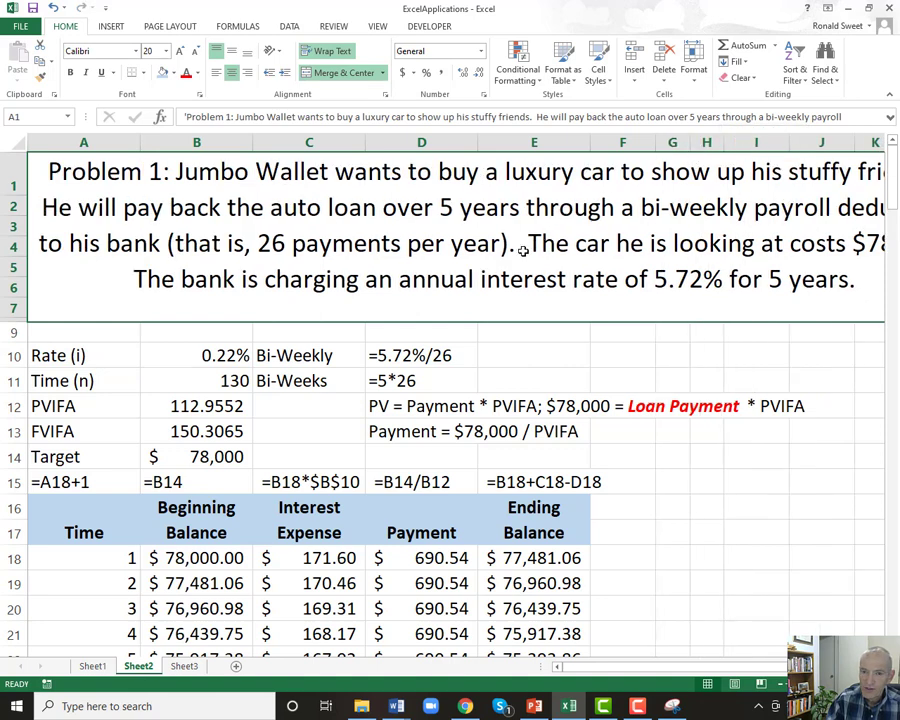
click(180, 51)
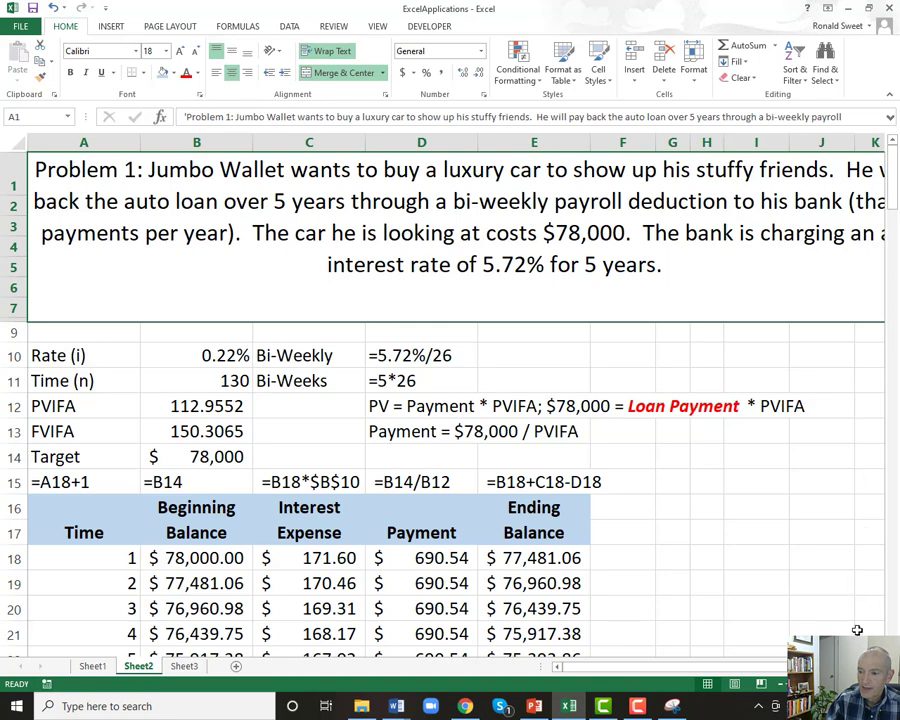
scroll(857, 614, right, 1)
scroll(833, 247, left, 1)
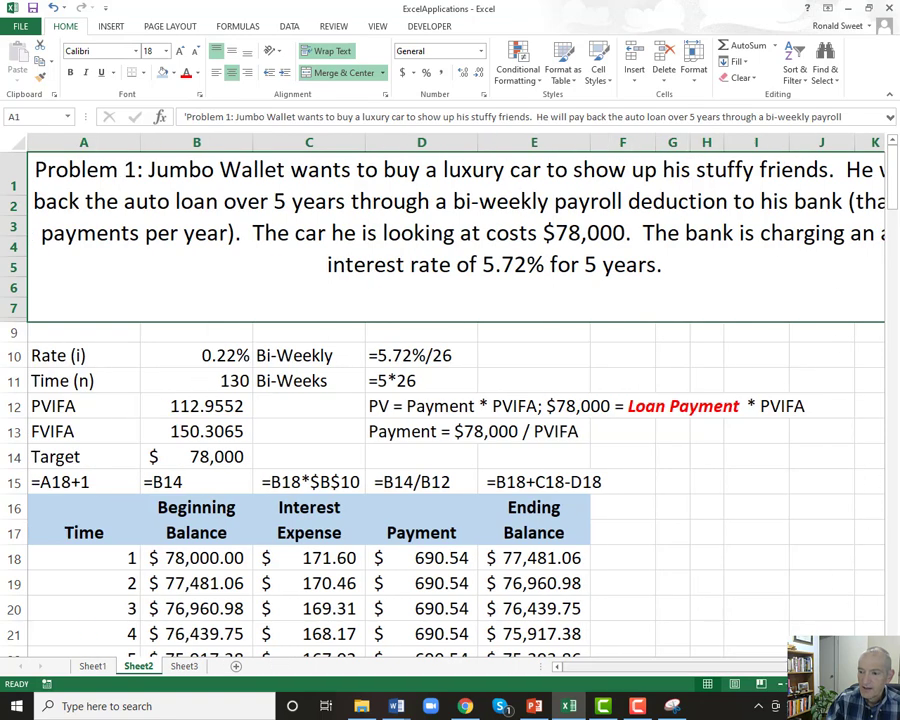
scroll(833, 247, right, 3)
drag(849, 142, 808, 142)
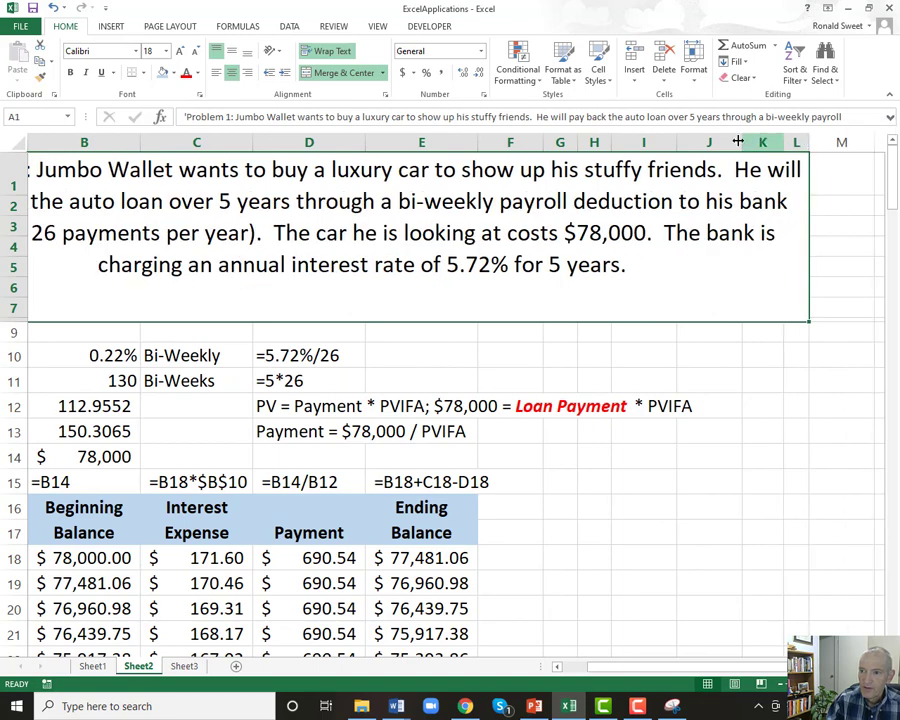
drag(741, 144, 700, 142)
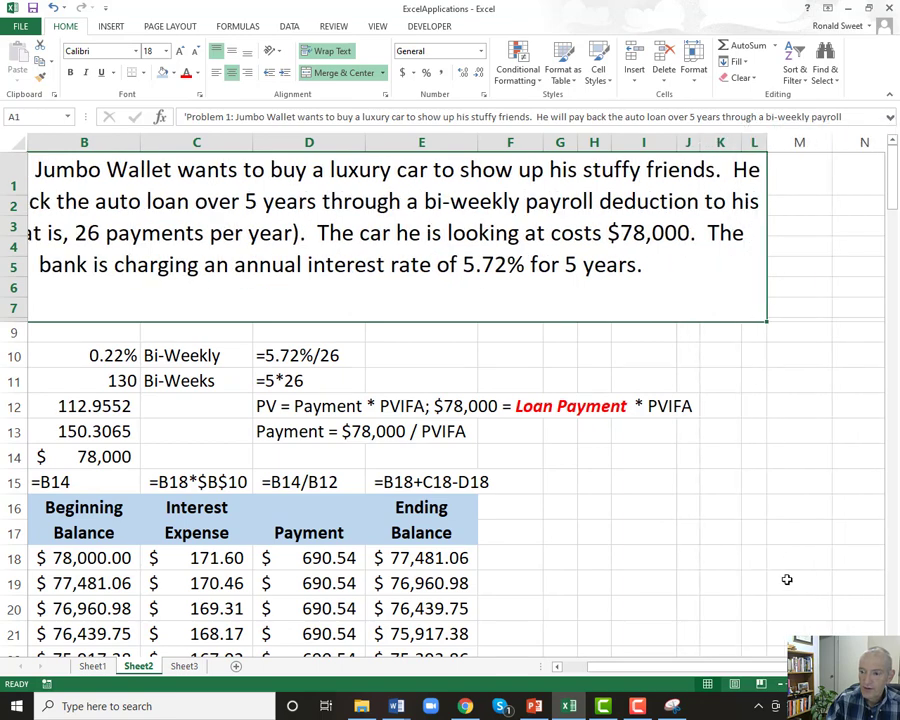
drag(760, 678, 738, 668)
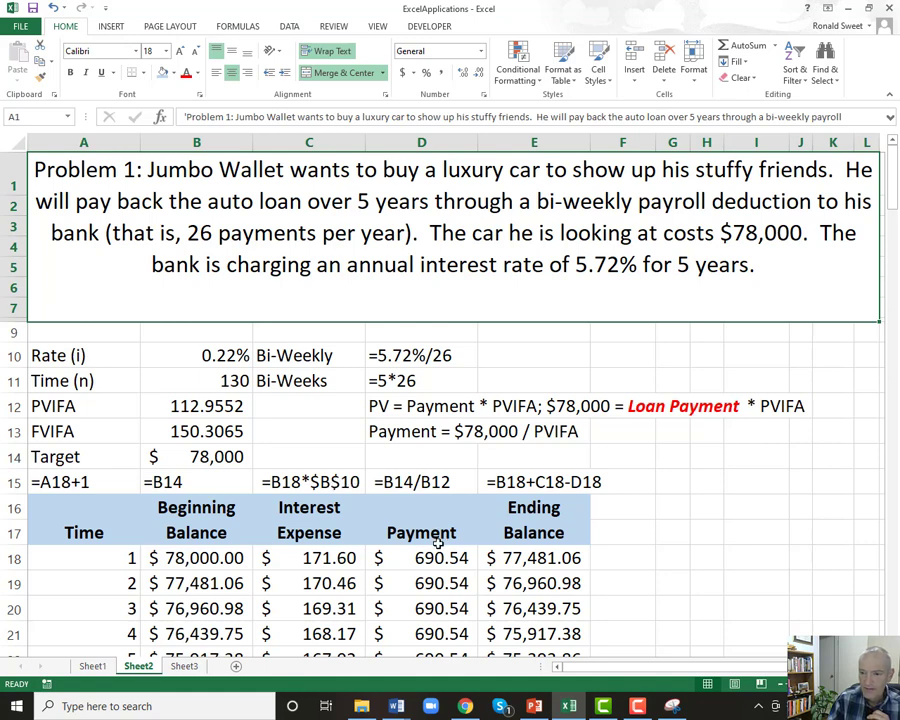
- Check the payment formulas in D19 and D18 and examine the setup block A10:E18 from the rate down to period 1
click(430, 583)
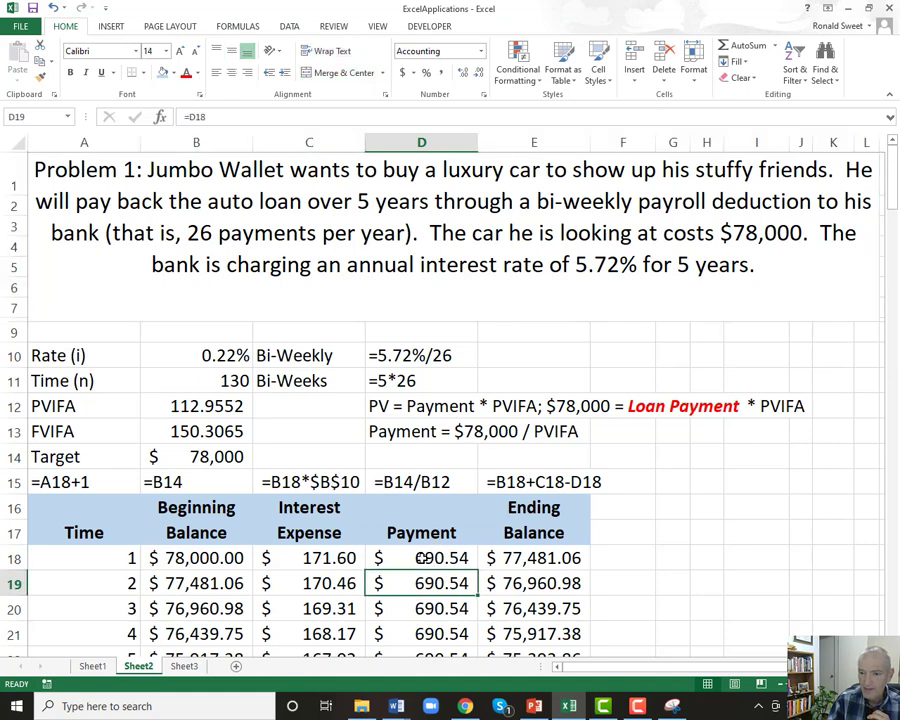
click(422, 558)
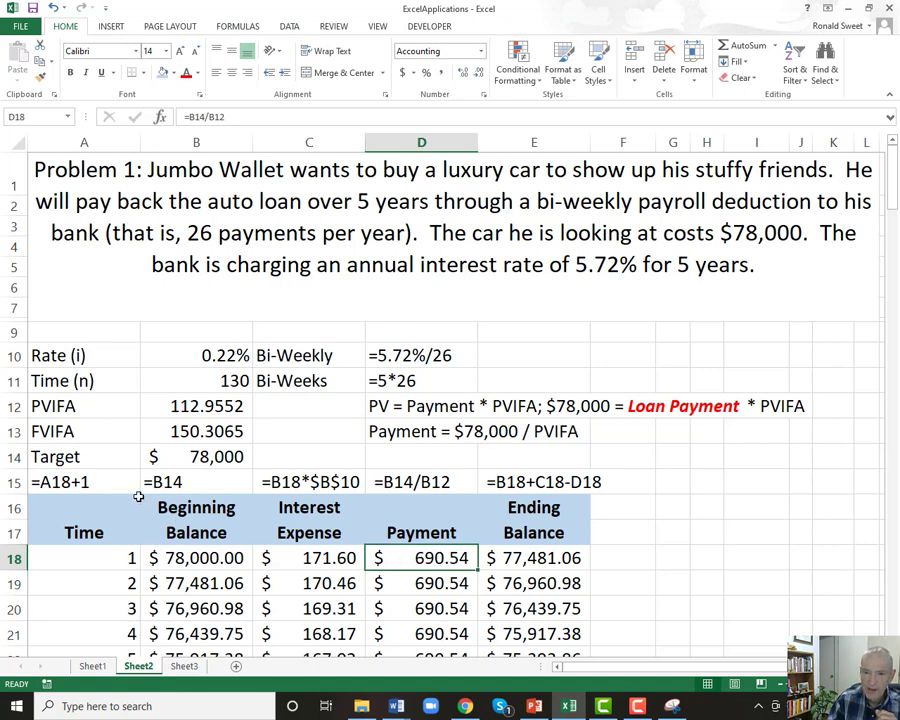
drag(62, 357, 543, 555)
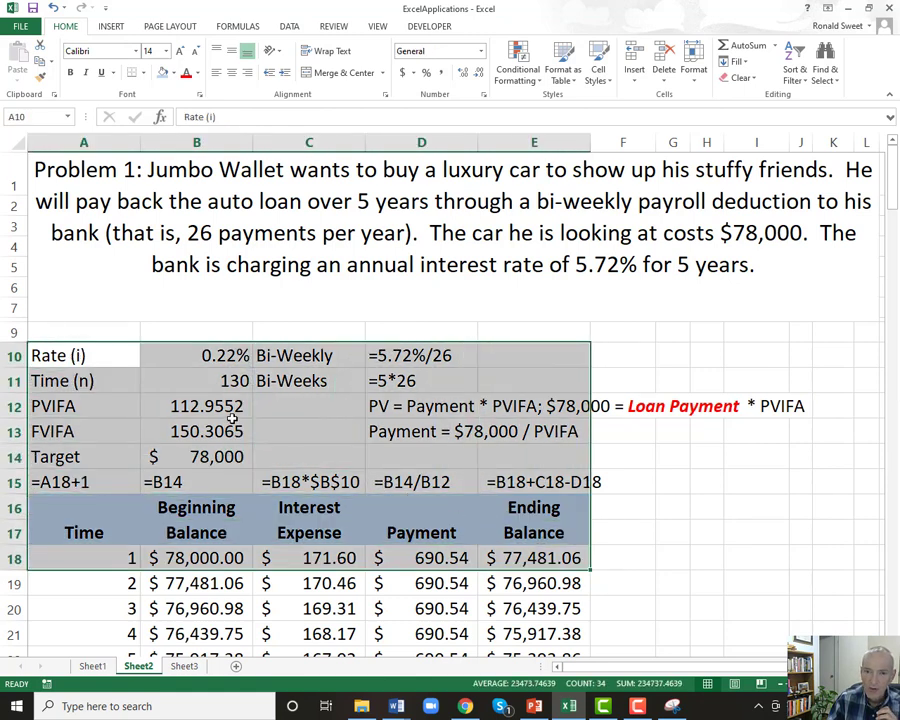
click(76, 355)
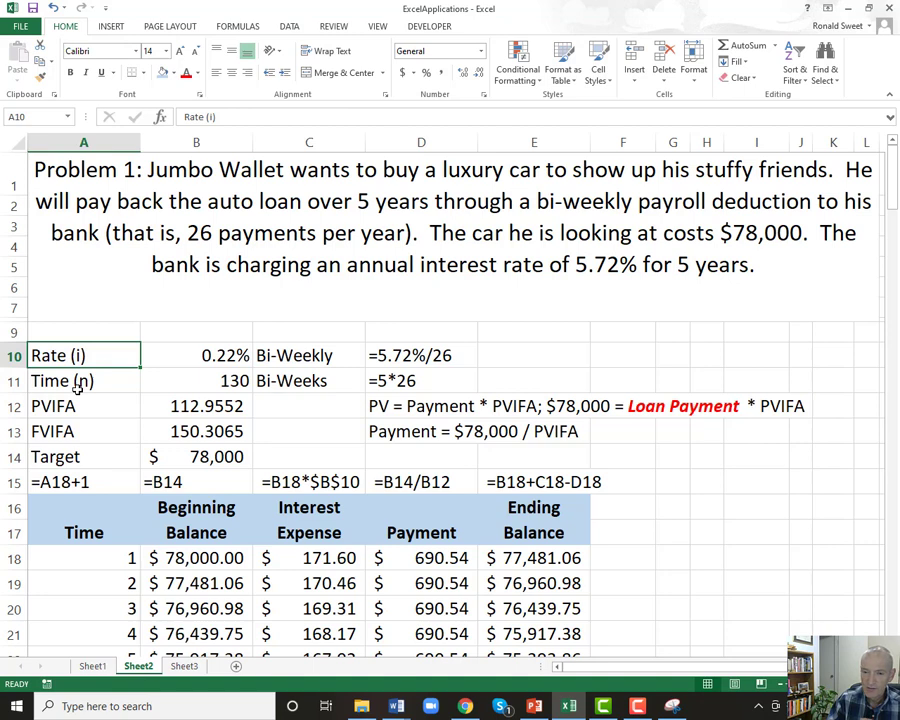
- Format the schedule headers A16:E17 with a dark blue fill and a light gold font color
drag(100, 507, 536, 537)
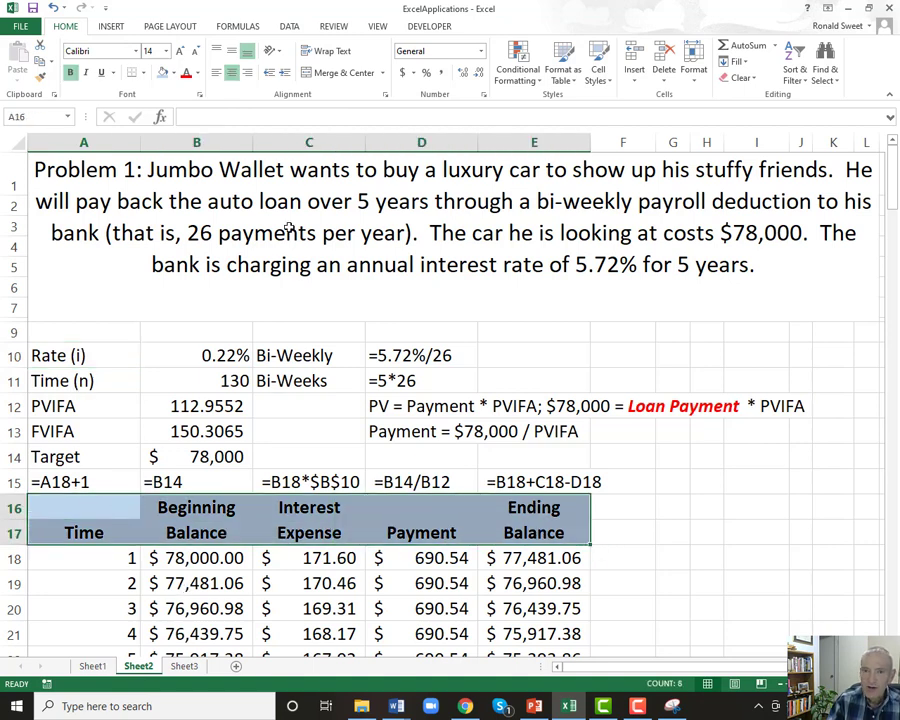
click(172, 73)
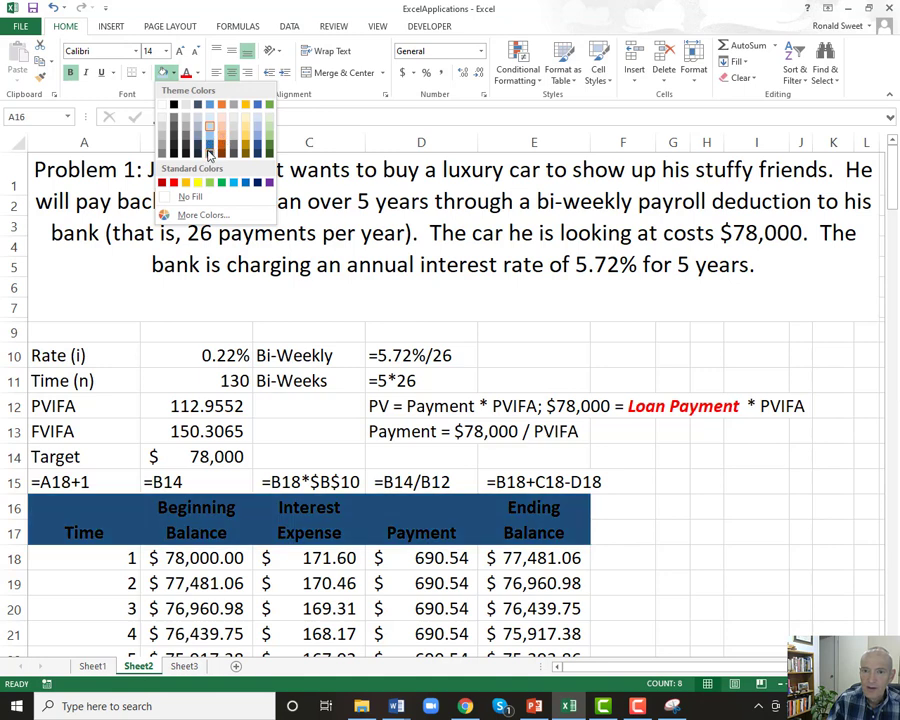
click(209, 150)
click(197, 73)
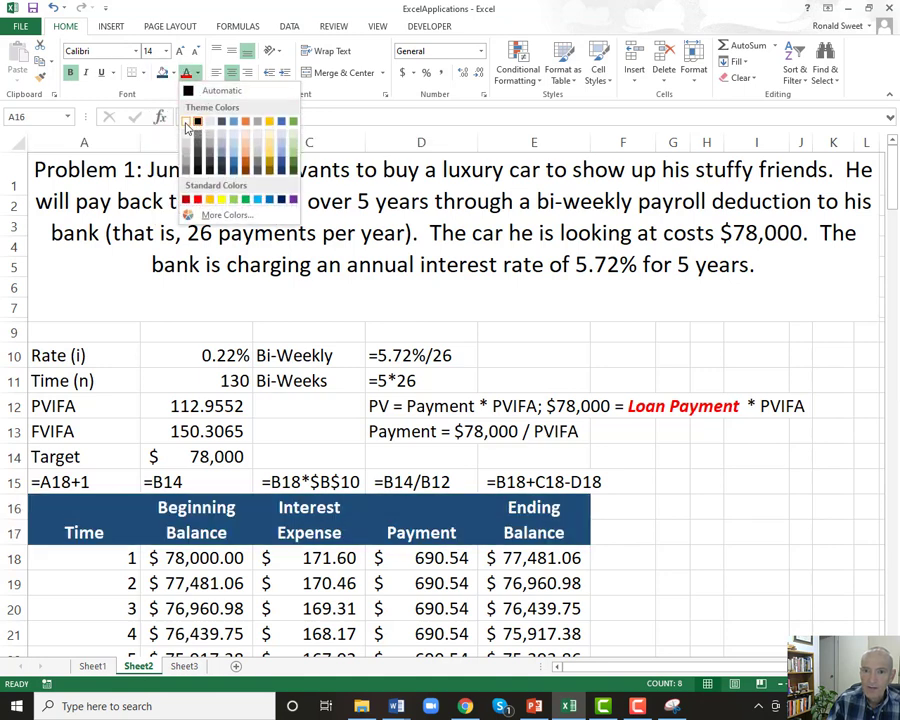
click(272, 140)
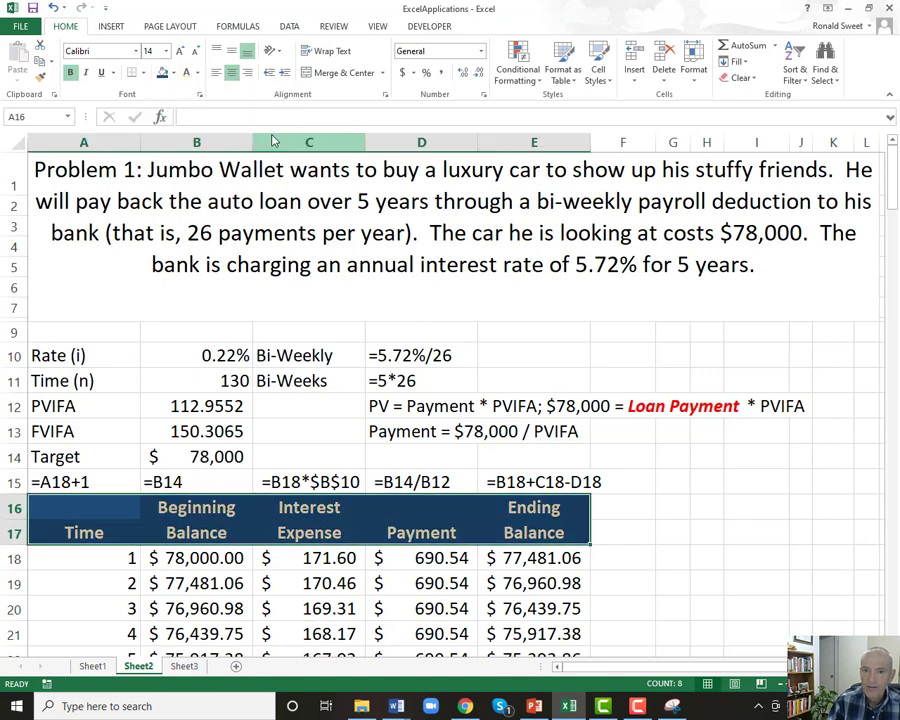
click(158, 512)
drag(60, 512, 540, 523)
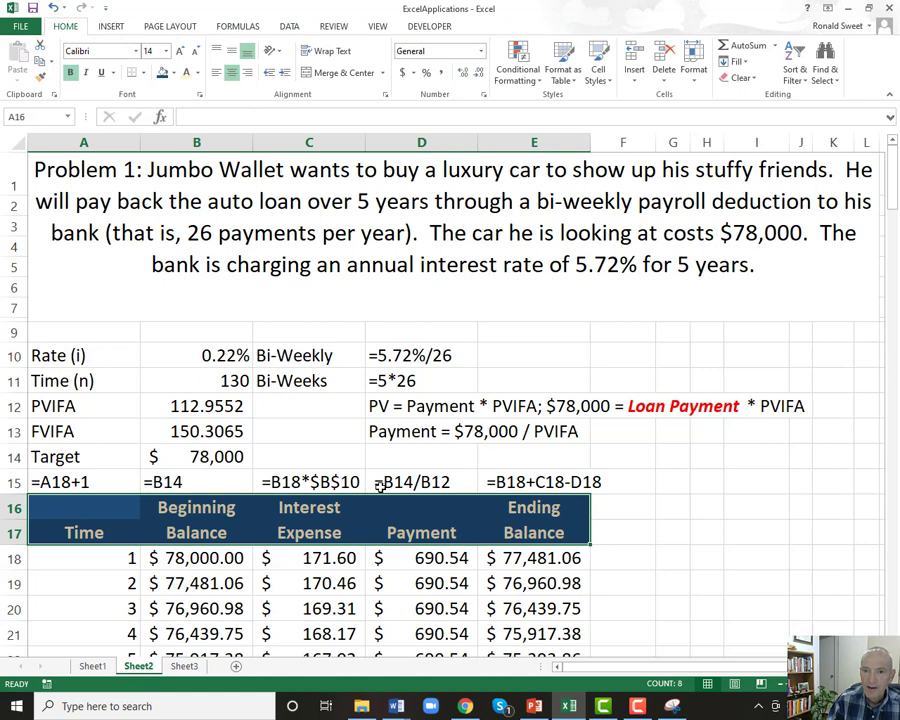
click(211, 573)
click(128, 558)
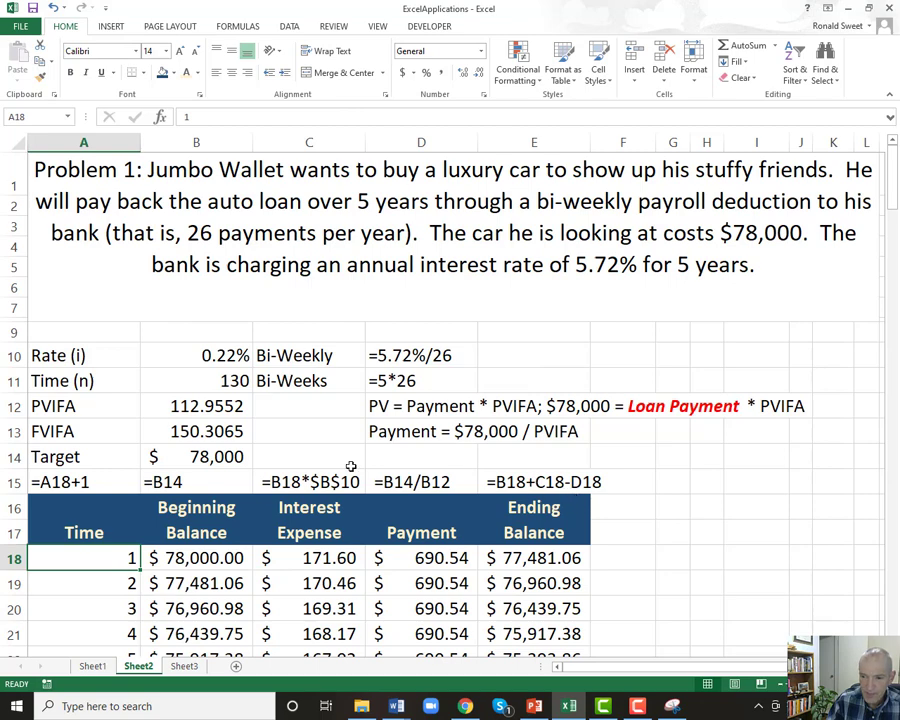
- Look through the Time column to the last period and return to the Problem 1 statement in A1
scroll(178, 505, down, 3)
scroll(178, 505, up, 4)
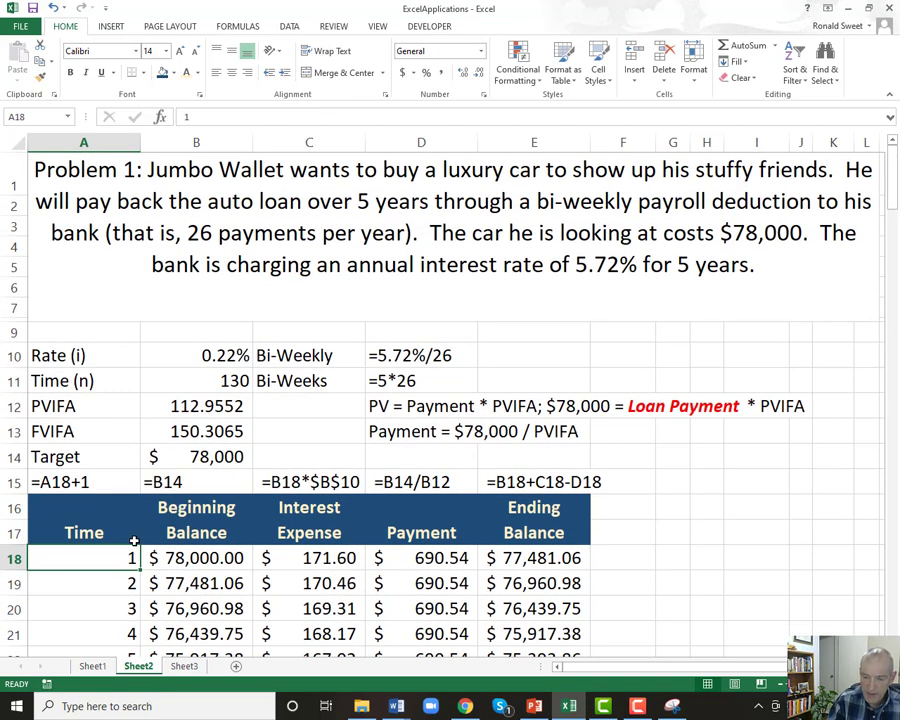
key(ctrl+Down)
key(ctrl+Up)
key(ctrl+Up)
key(ctrl+Up)
key(ctrl+Up)
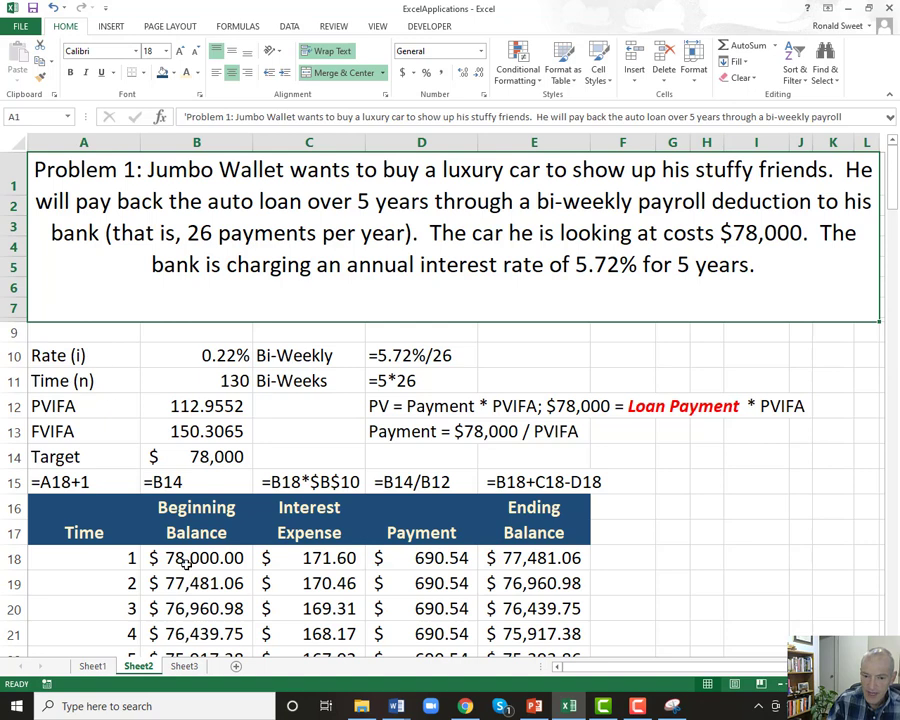
- Rename Sheet2 as "Set 1 Problem 1"
mouse_move(138, 675)
mouse_down()
mouse_move(155, 672)
mouse_move(110, 667)
mouse_up()
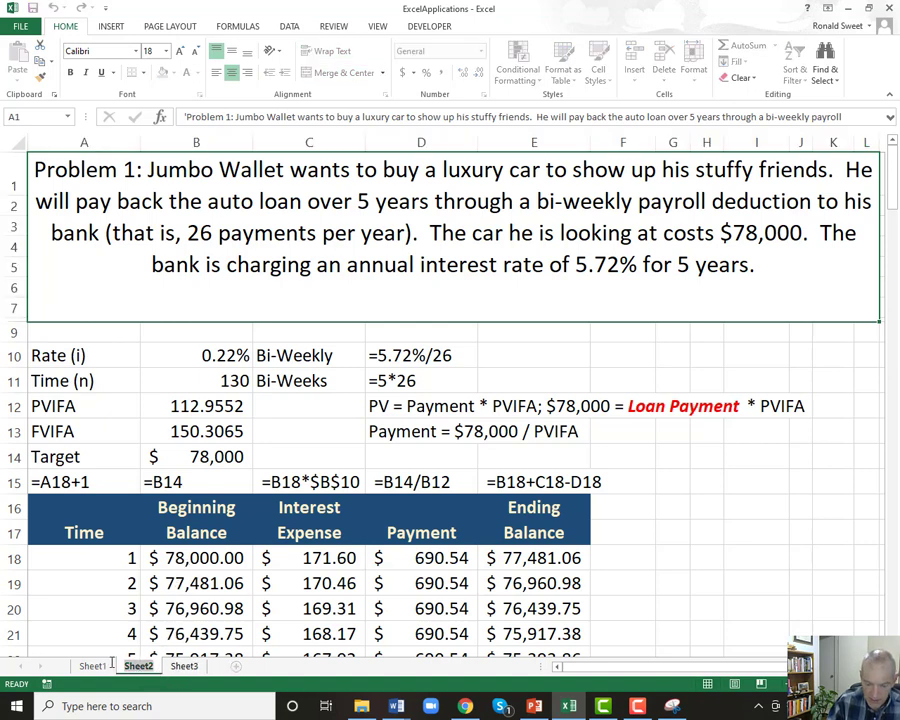
text(Set 1 Problem 1)
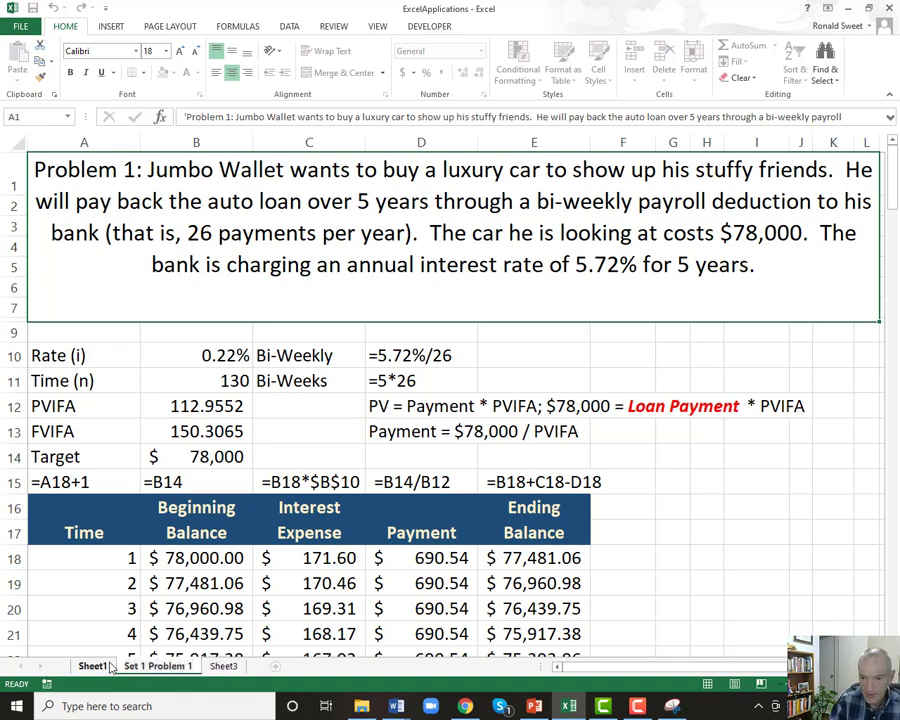
key(Return)
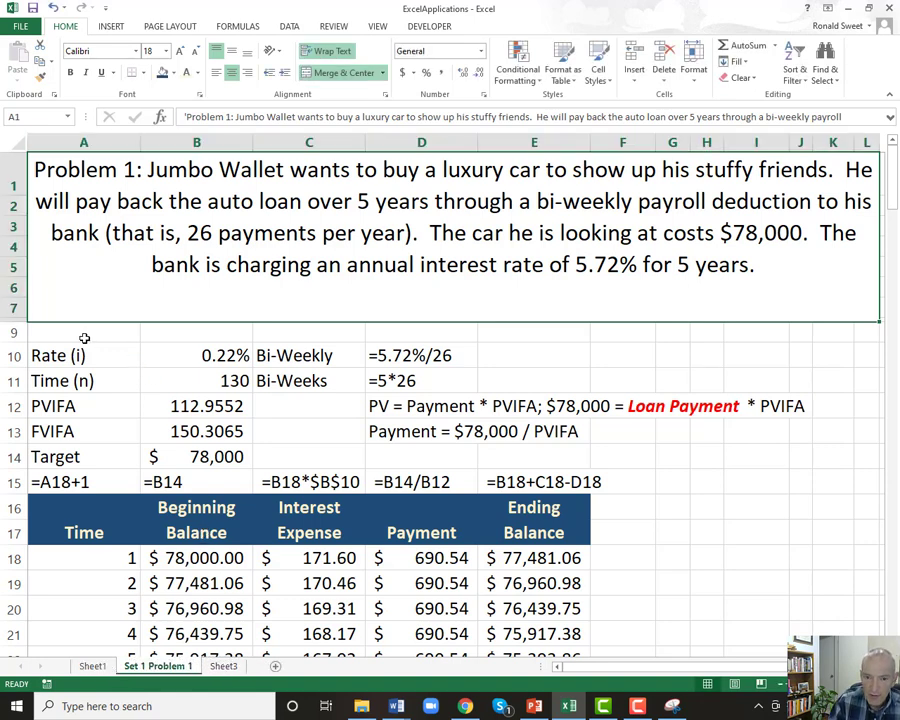
- Copy the rate, time, PVIFA and FVIFA block A10:C13 to A10 on Sheet3 and widen column B there
drag(62, 355, 290, 428)
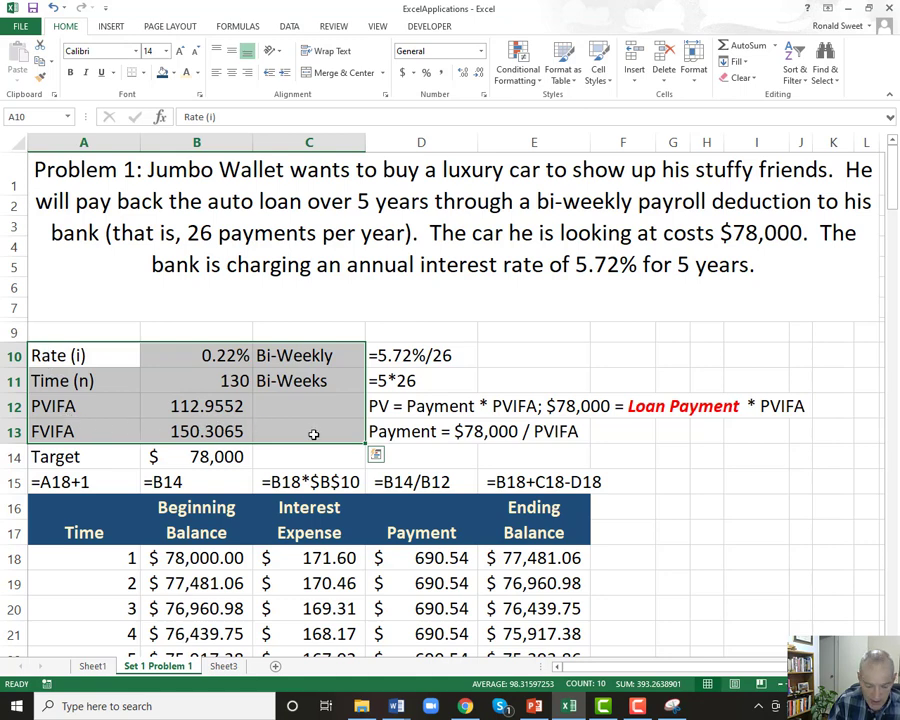
key(ctrl+c)
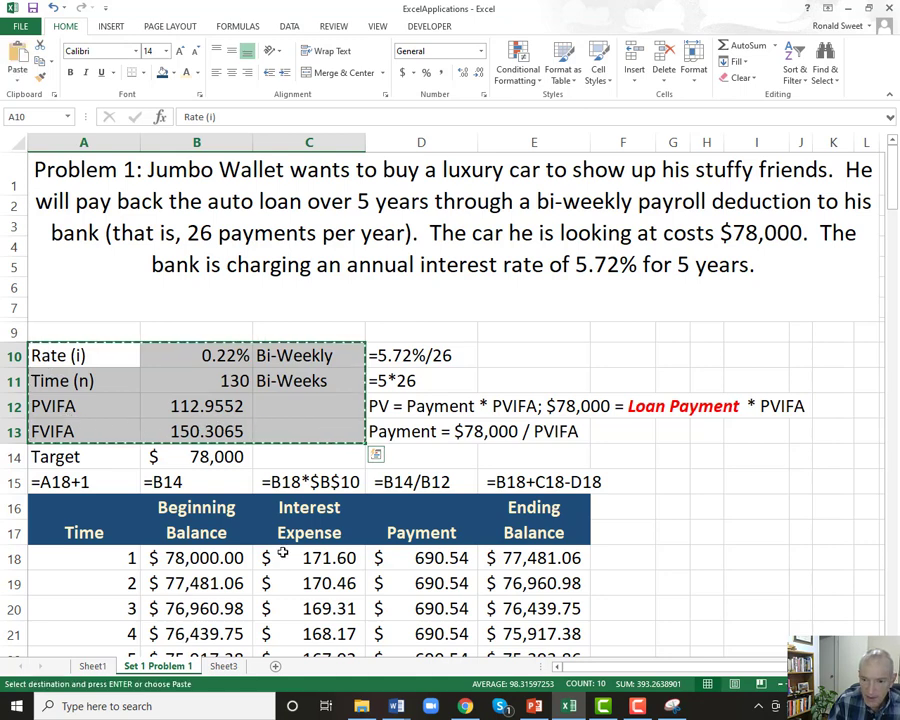
click(223, 666)
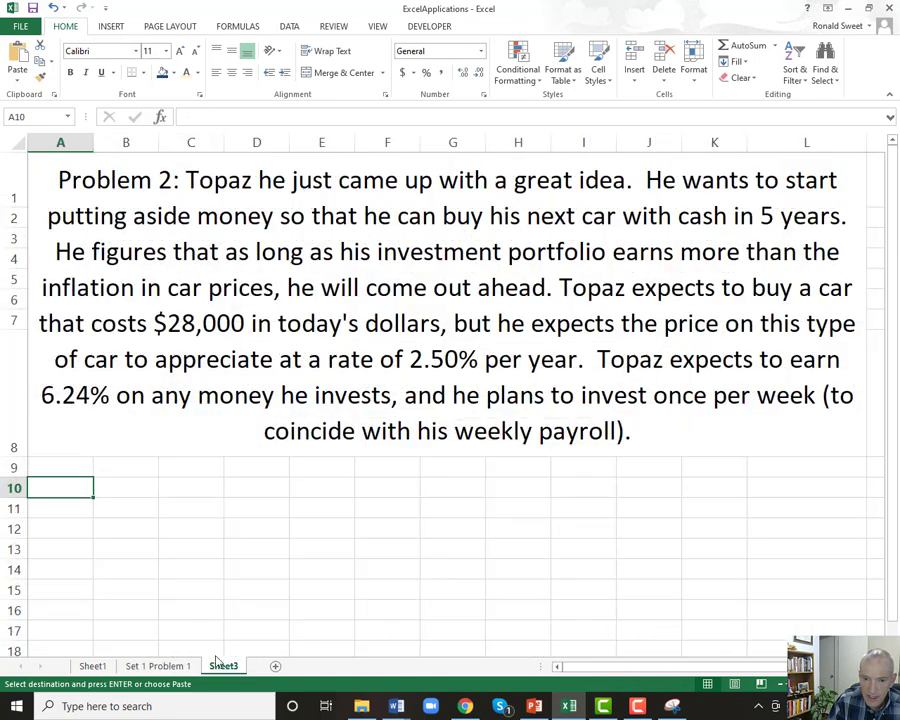
key(ctrl+v)
drag(158, 142, 195, 144)
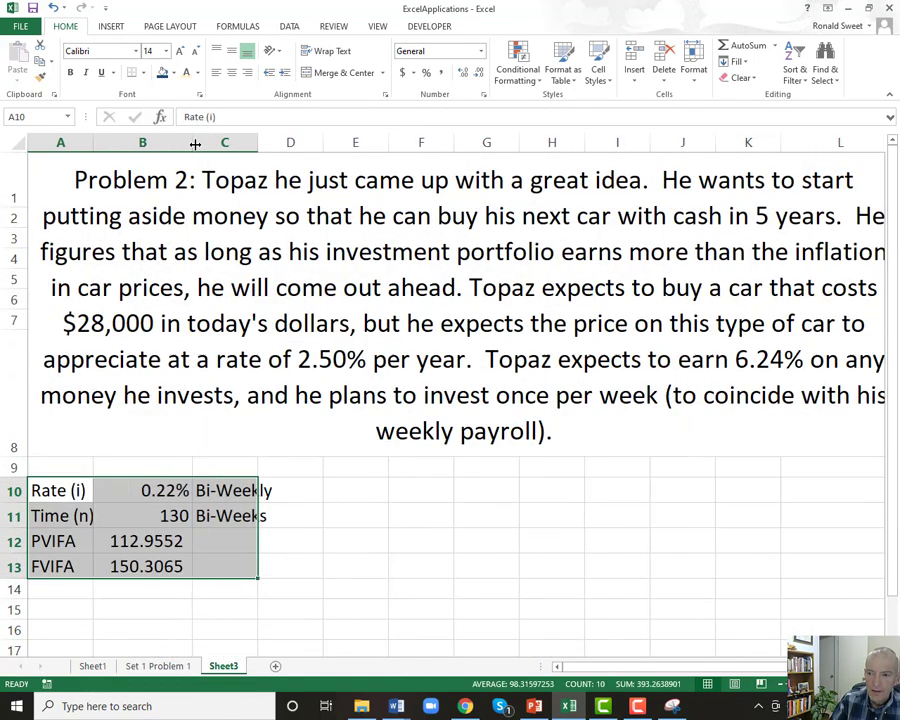
- Snip the Problem 2 paragraph from the Word document, paste it as a picture near E11 on Sheet3, and delete the picture
click(145, 222)
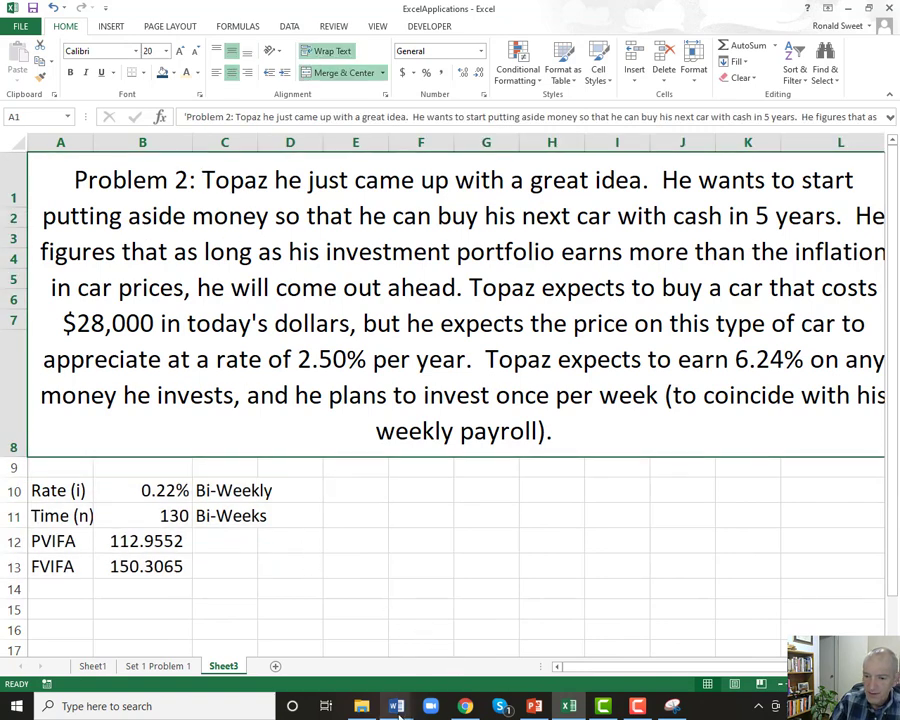
mouse_move(397, 706)
click(320, 610)
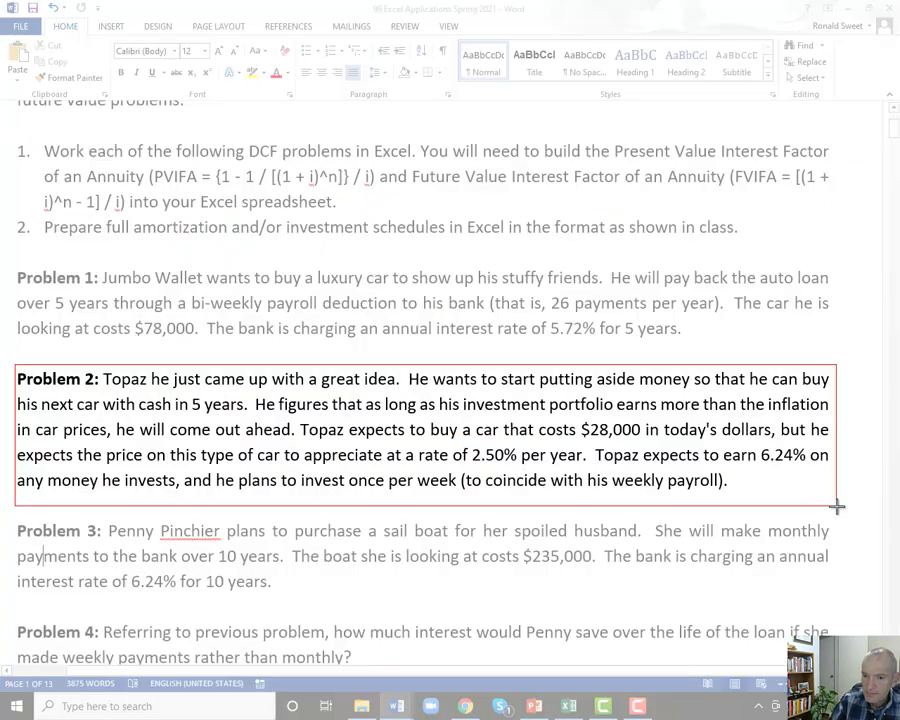
drag(837, 507, 837, 507)
right_click(450, 446)
click(484, 465)
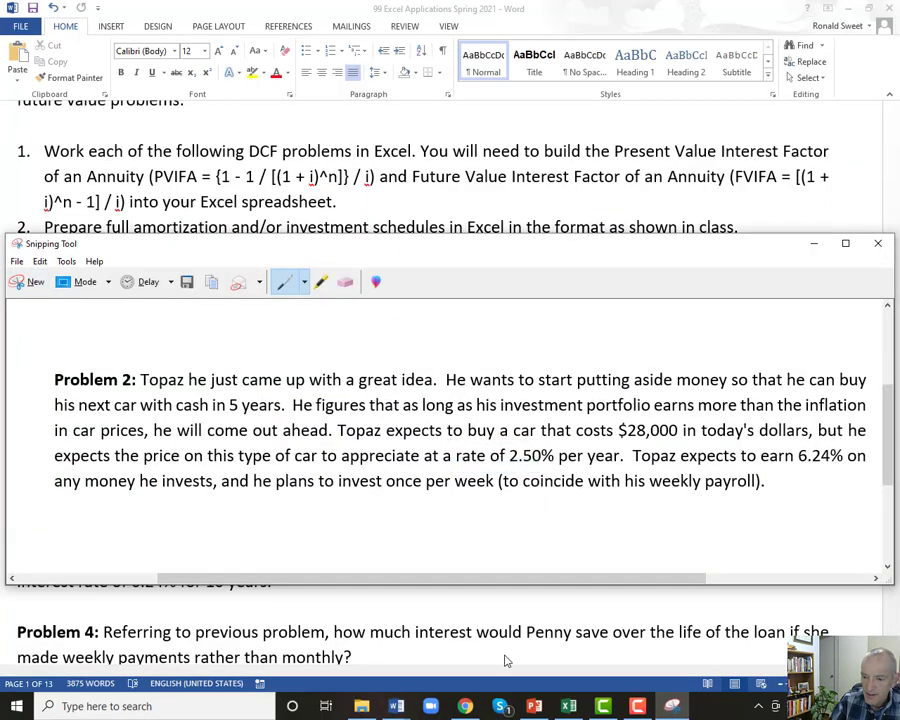
key(alt+Tab)
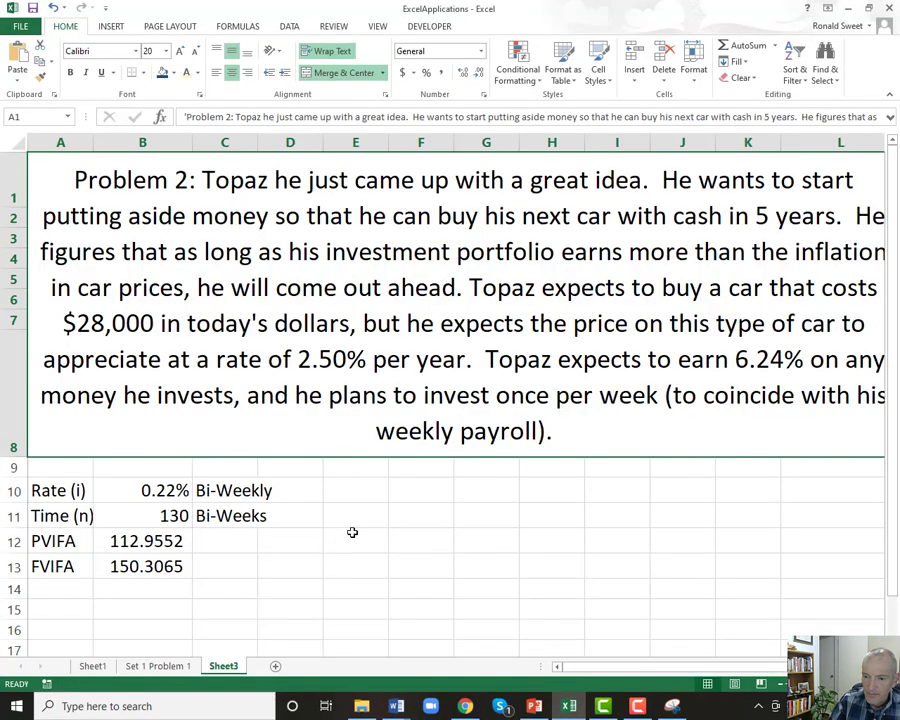
click(353, 515)
right_click(353, 515)
click(382, 292)
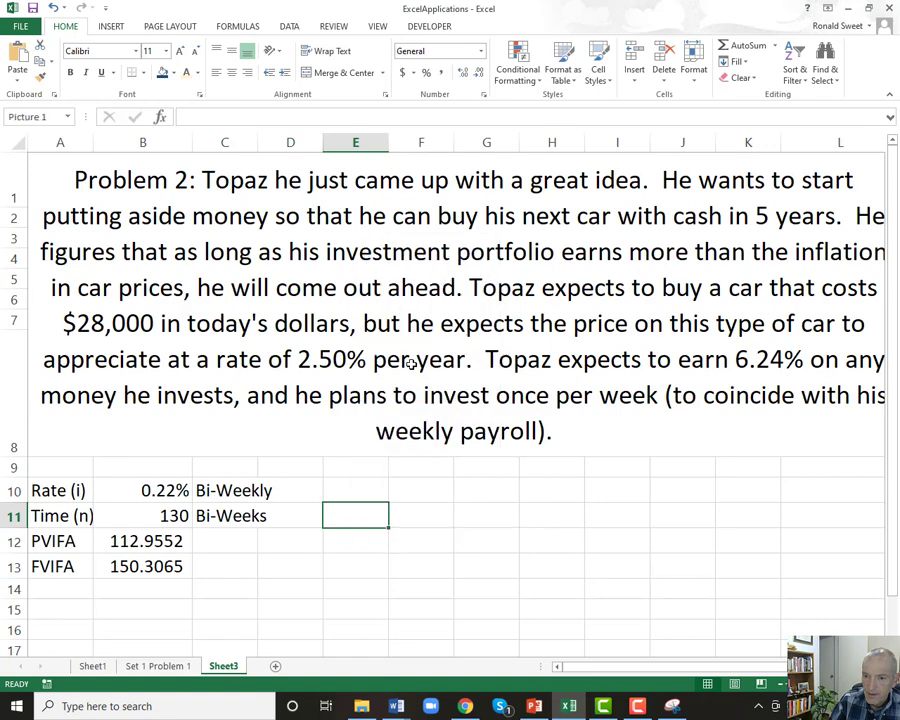
drag(412, 522, 453, 493)
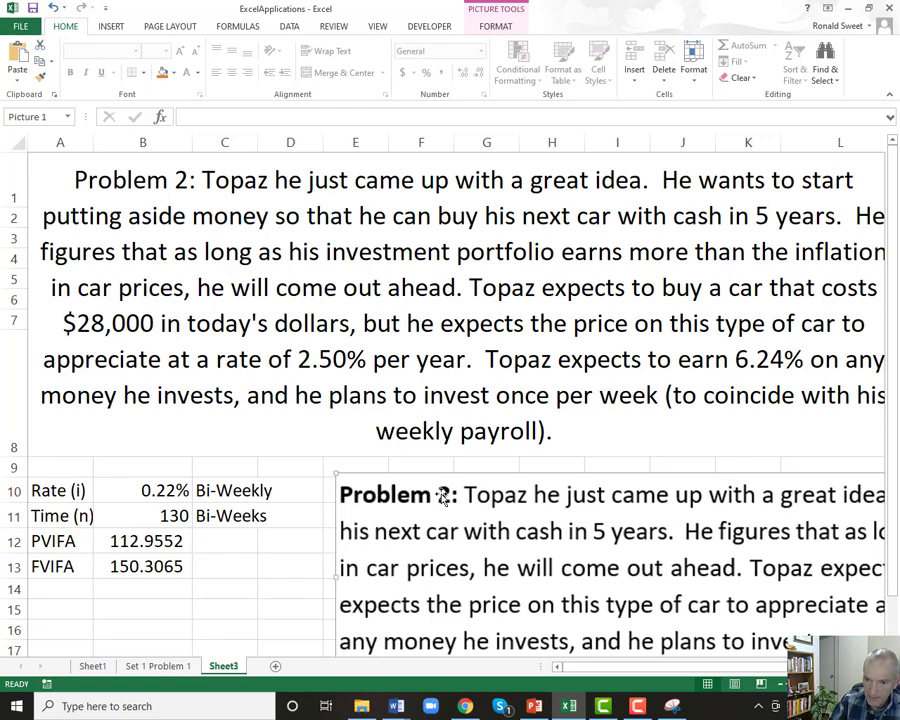
key(Delete)
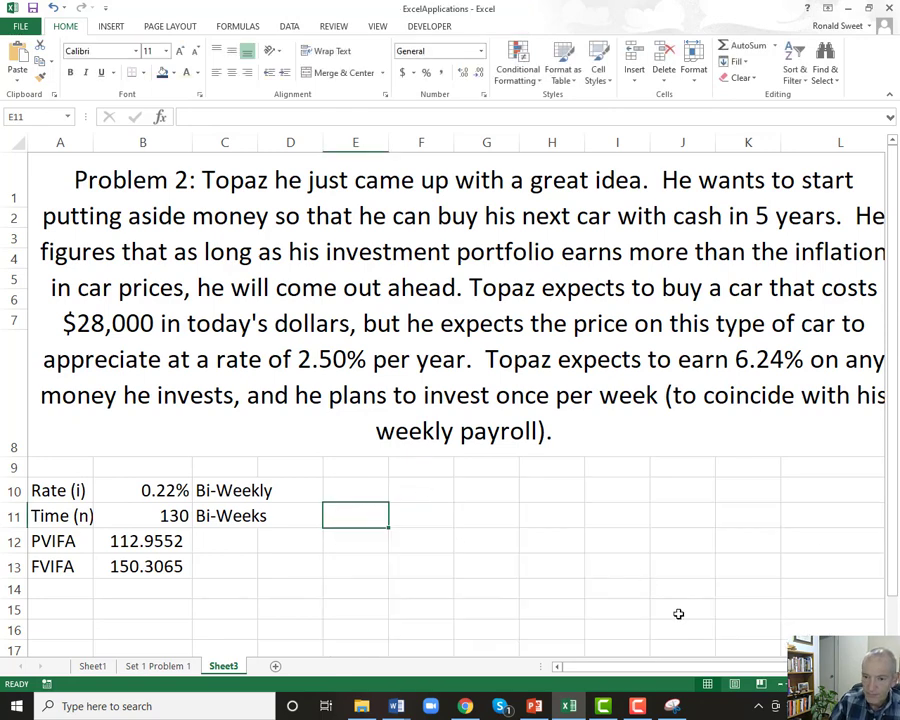
- Set the font size of the cell block starting at A10 and extending across to column K to 14
scroll(558, 564, down, 1)
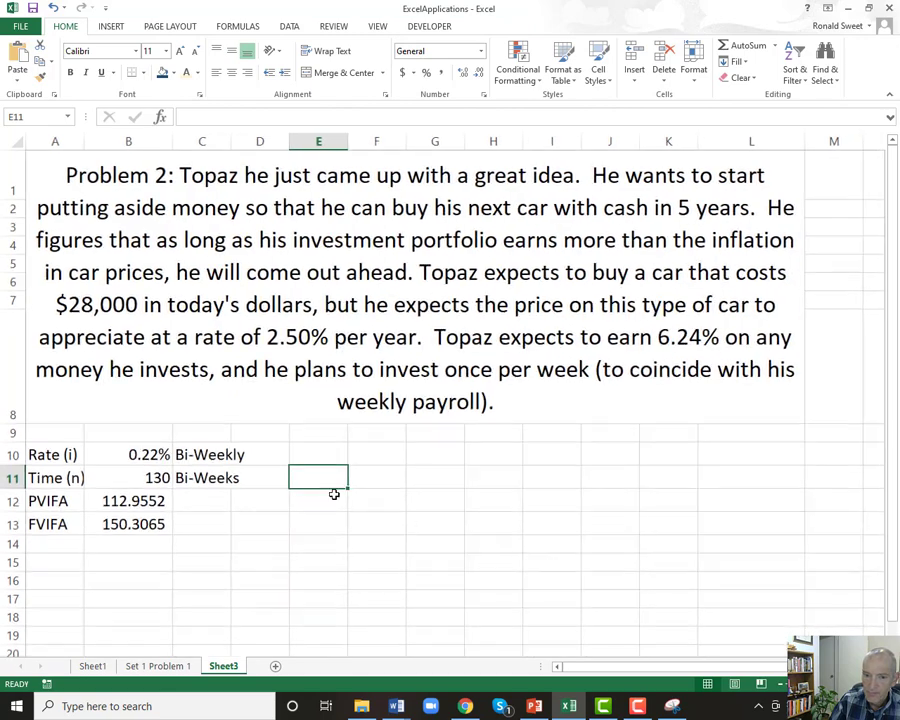
drag(64, 454, 693, 635)
click(179, 50)
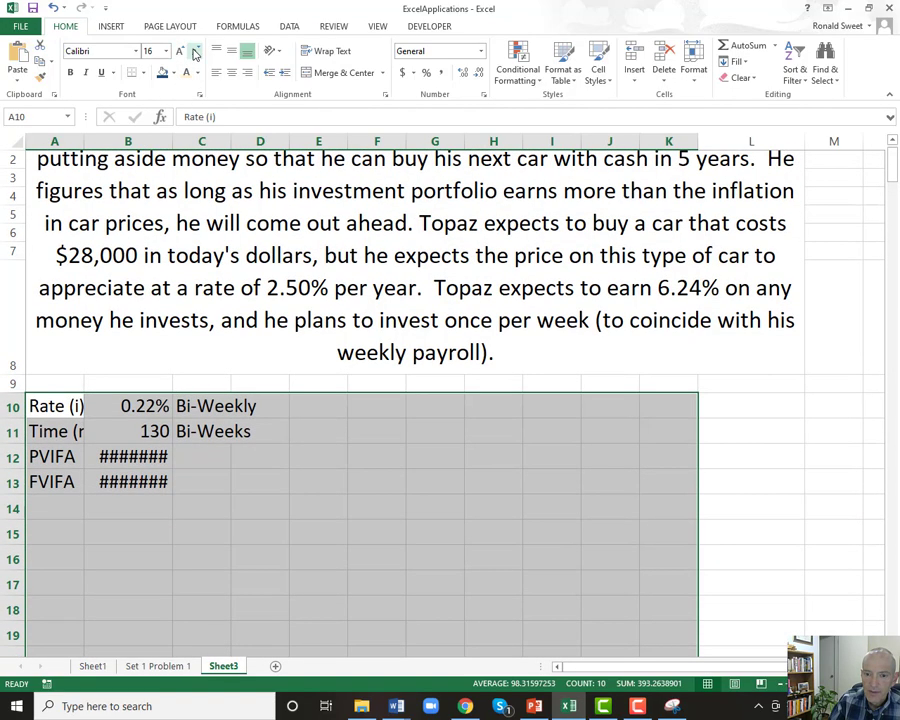
click(195, 51)
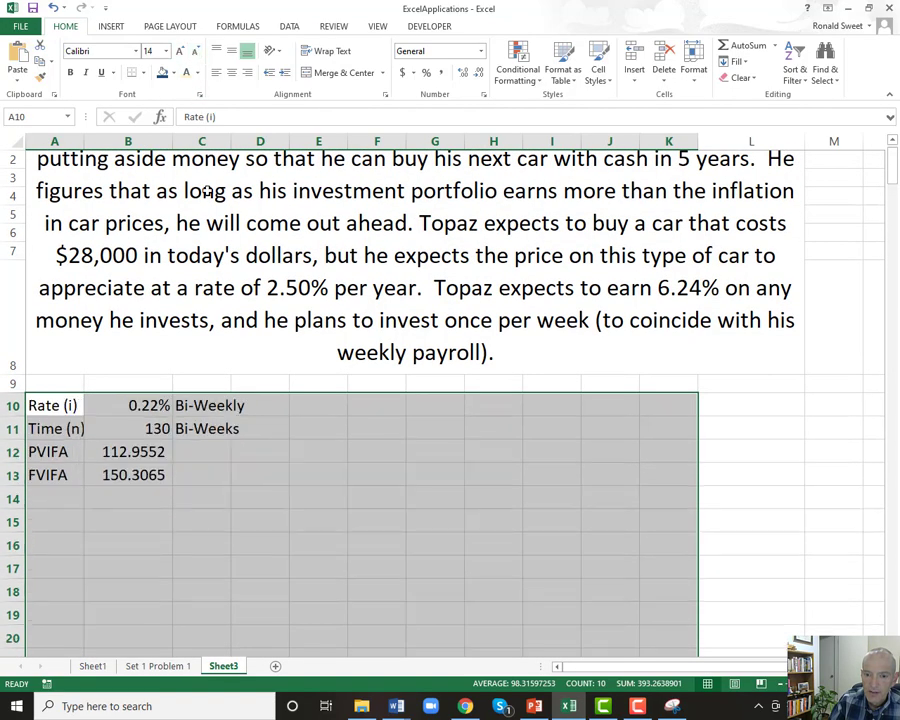
click(44, 403)
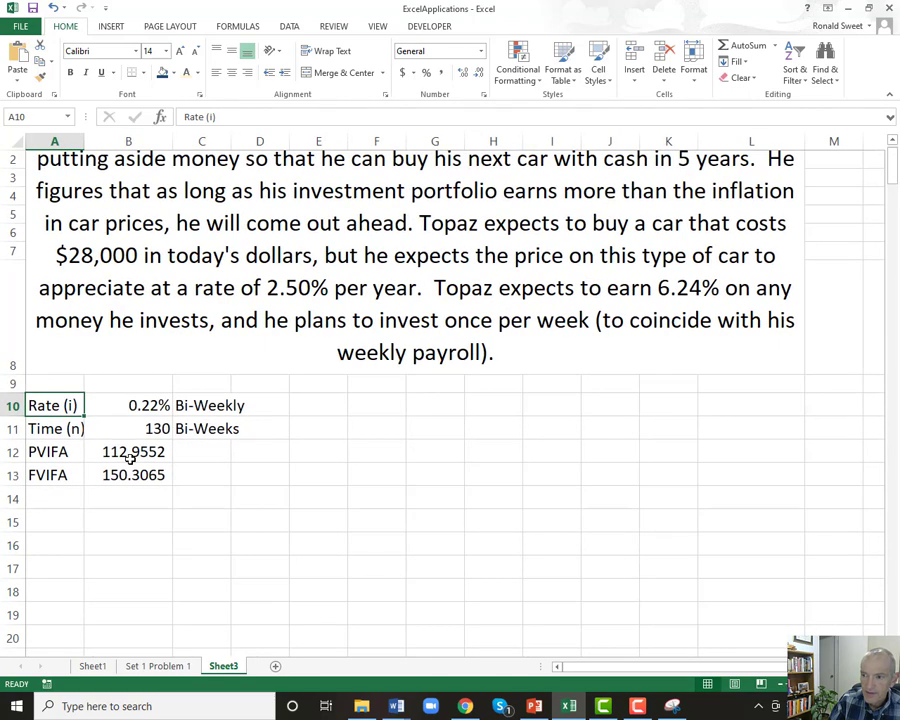
- Narrow column K so the merged Problem 2 statement fits within the visible width
ctrl+scroll(130, 458, up, 1)
drag(783, 145, 757, 146)
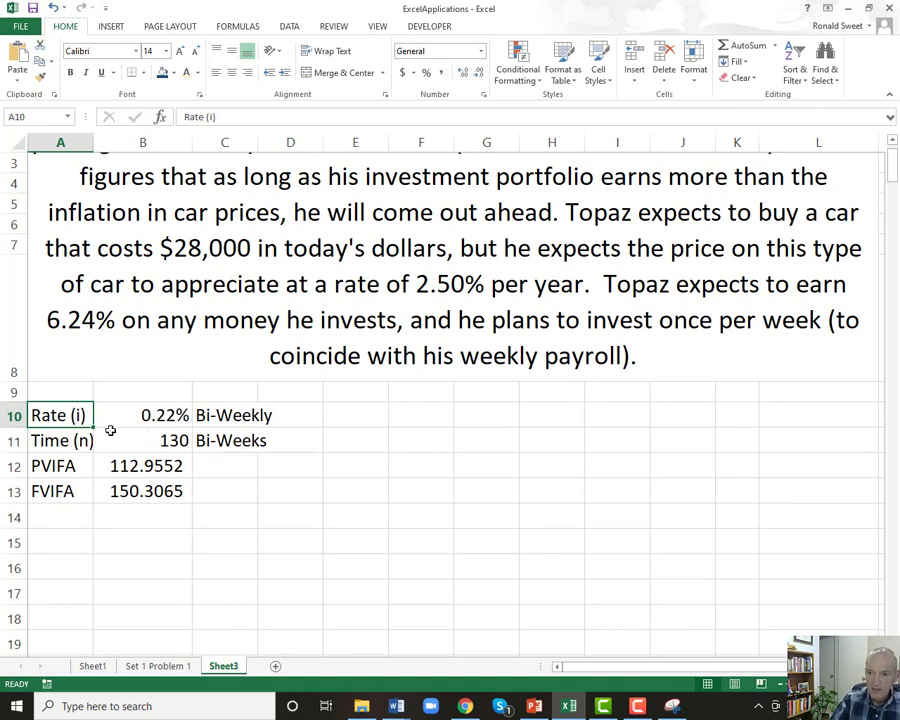
scroll(153, 296, up, 1)
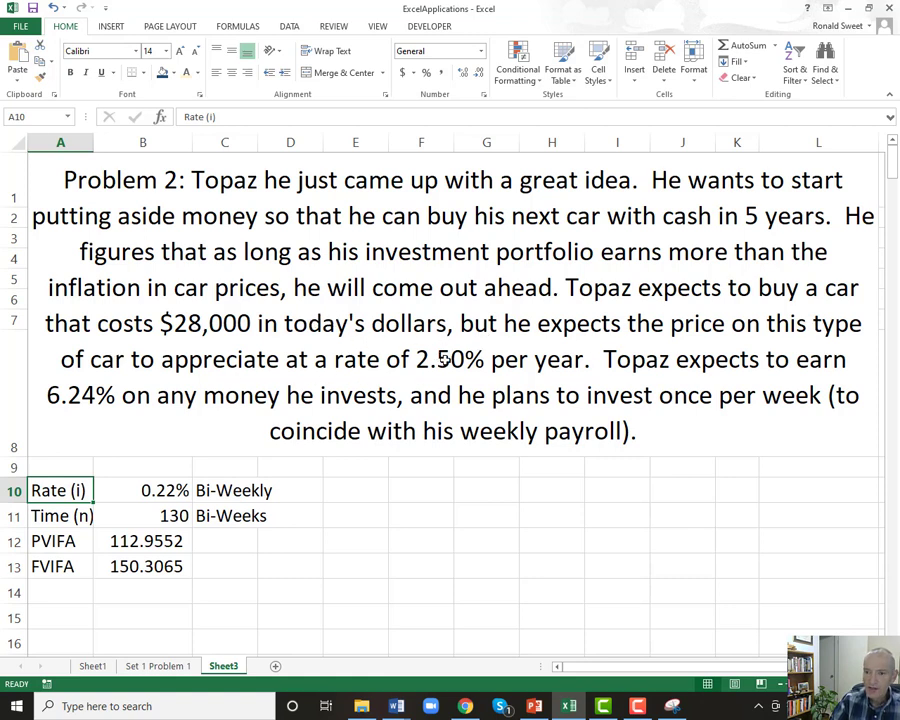
- Copy the two FV formula notes from E5:E6 on Sheet1 to F12:F13 on Sheet3 and enlarge their font to 14
click(92, 666)
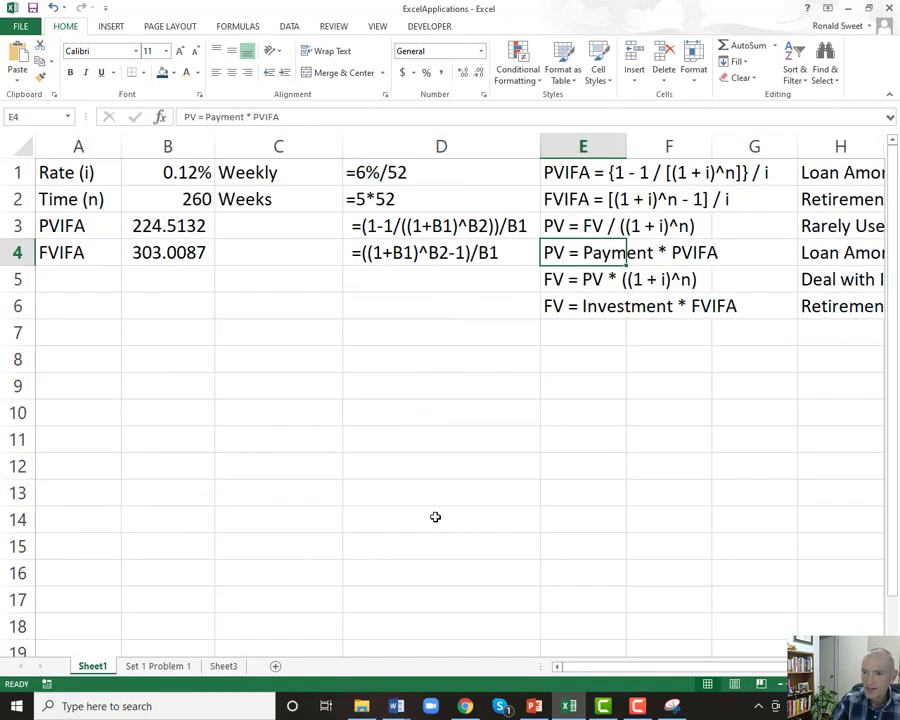
key(Down)
key(shift+Down)
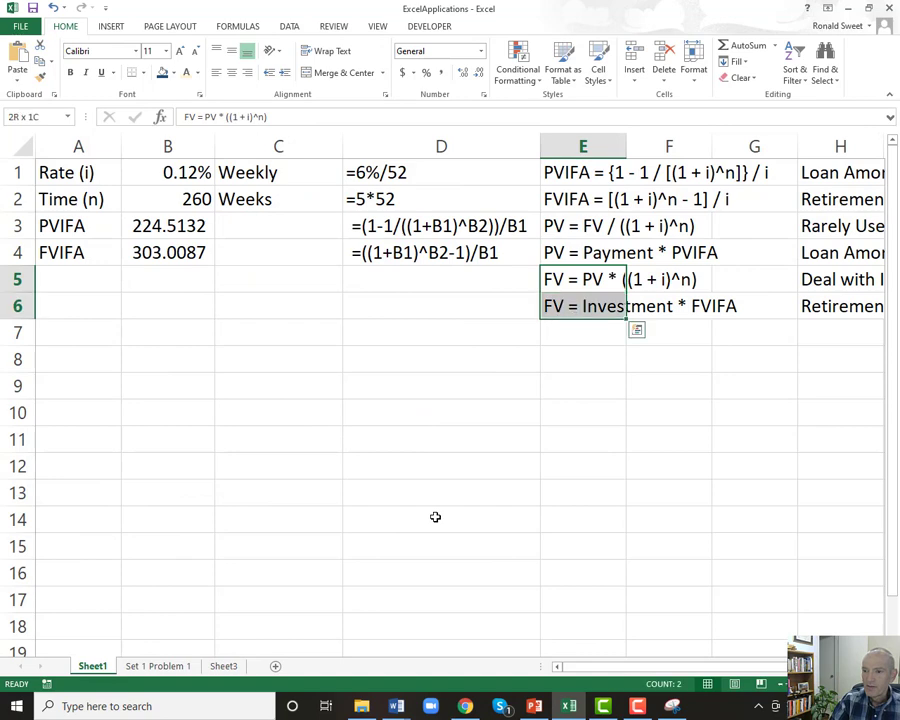
key(ctrl+c)
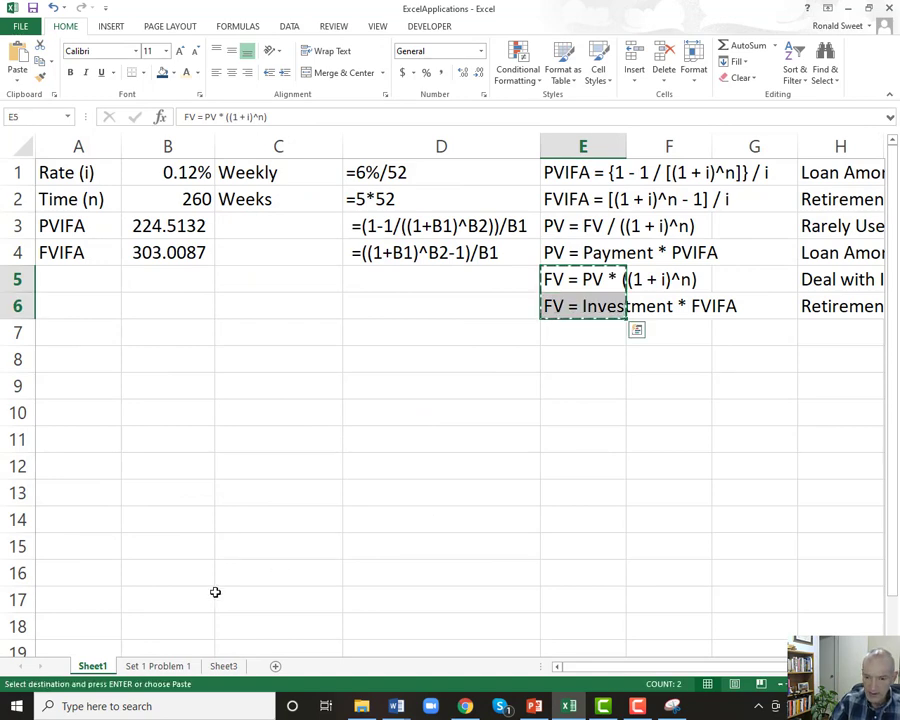
click(220, 665)
click(400, 489)
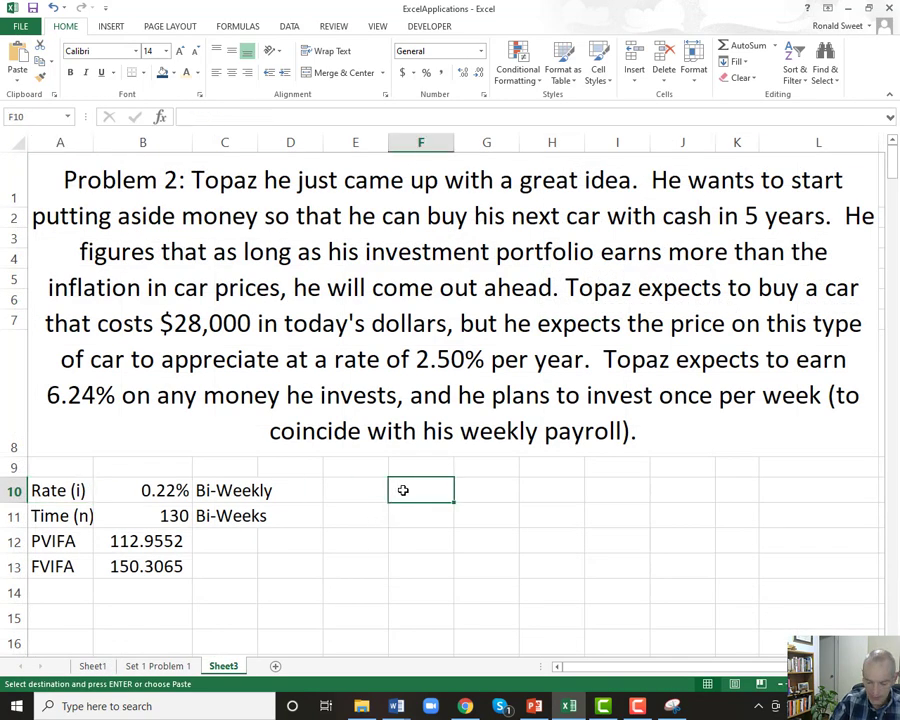
key(Down)
key(Down)
key(ctrl+v)
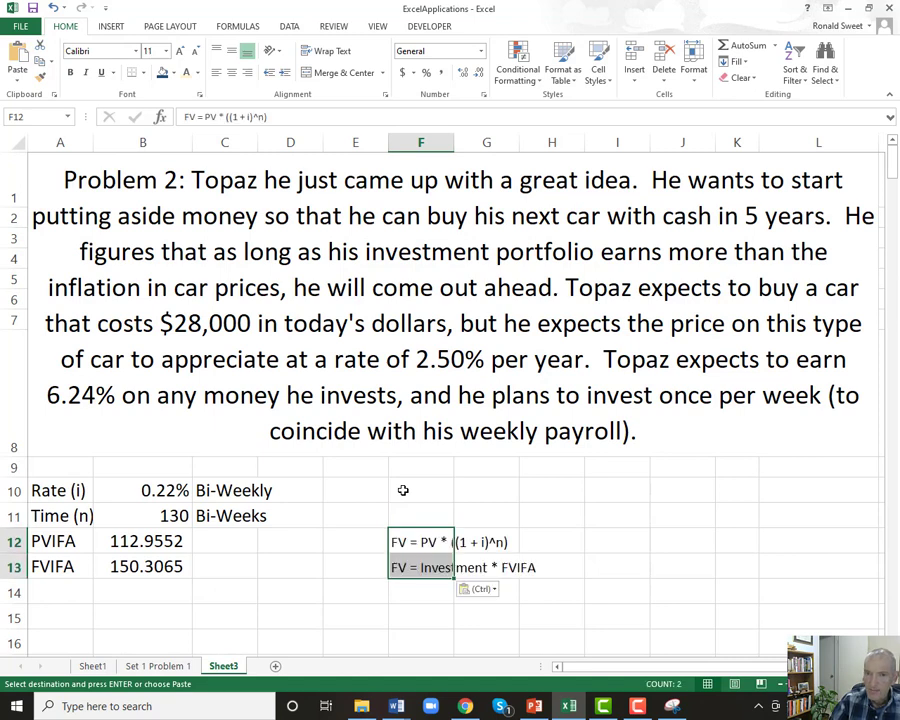
key(Return)
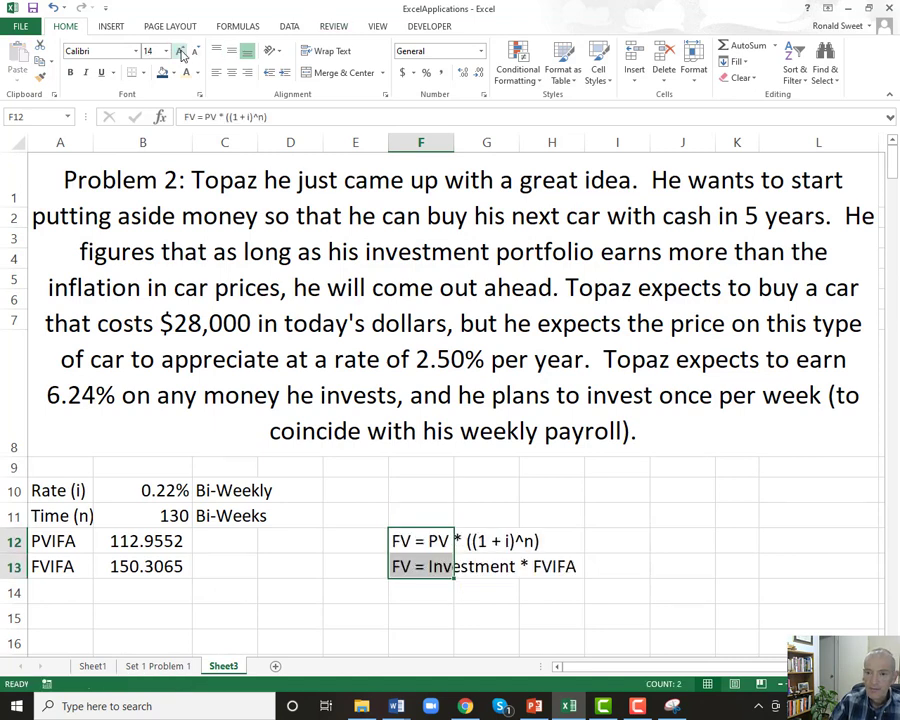
click(434, 538)
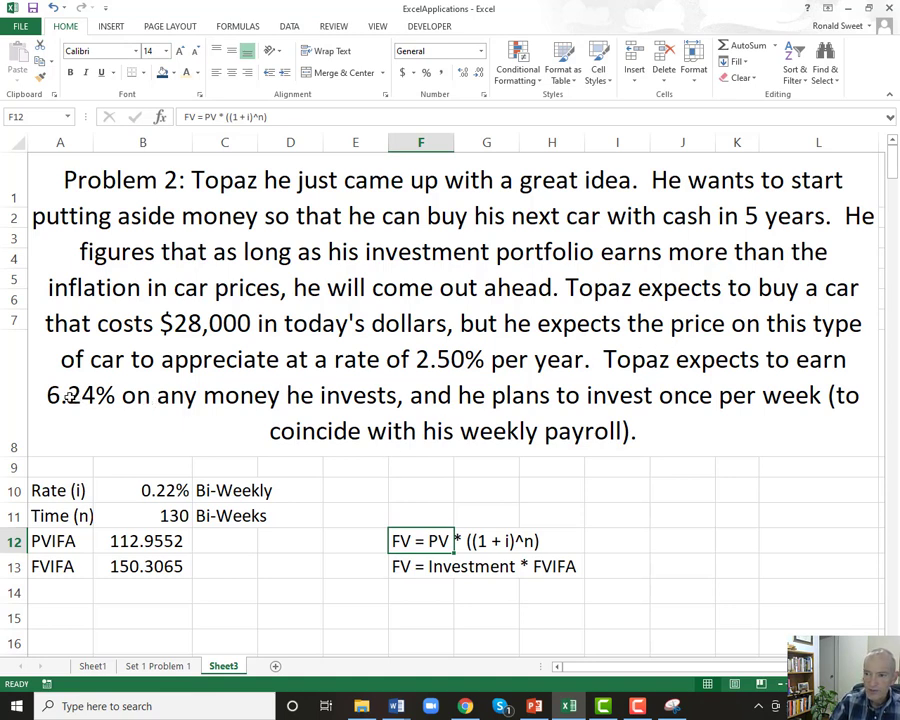
- Change the period labels in C10 and C11 to "Weekly" and "Weeks"
click(241, 492)
text(Weekly)
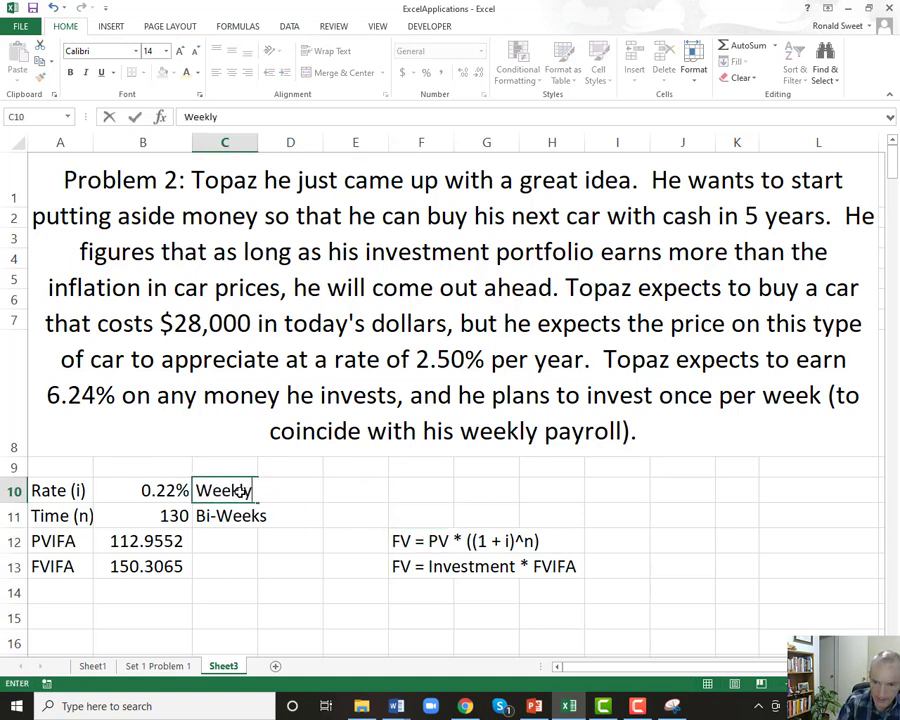
key(Return)
text(Weeks)
key(Return)
- Set the weekly rate in B10 to =.0624/52
key(Up)
key(Up)
key(Left)
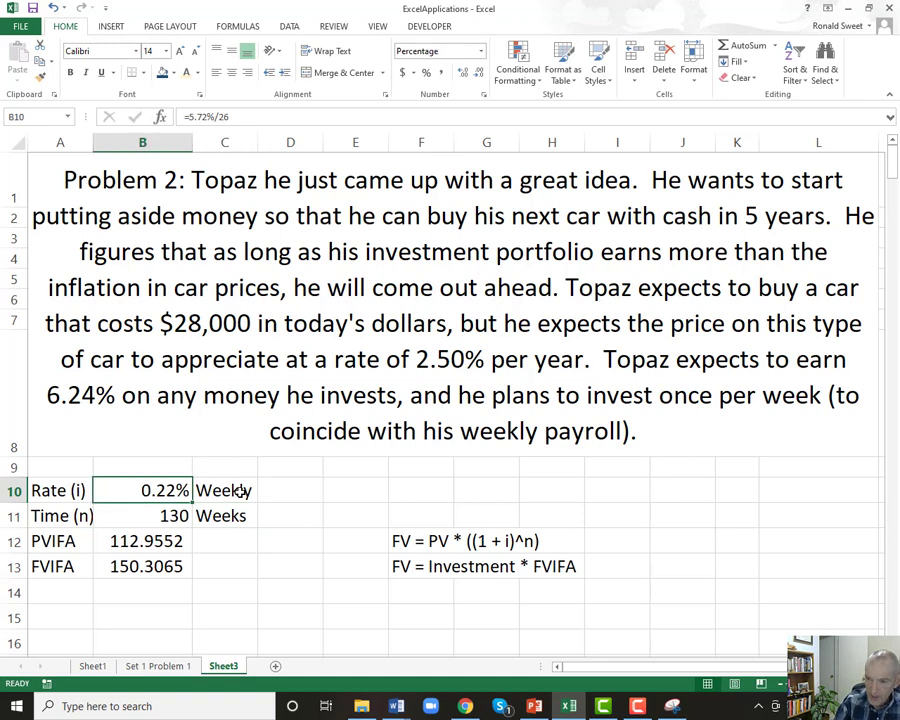
text(=.0624)
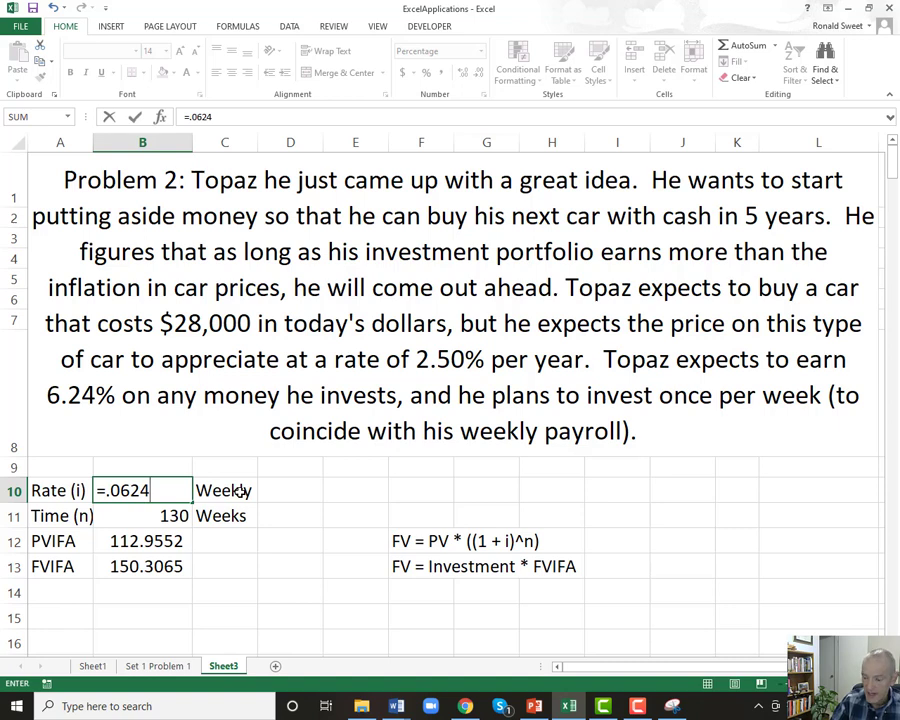
text(/52)
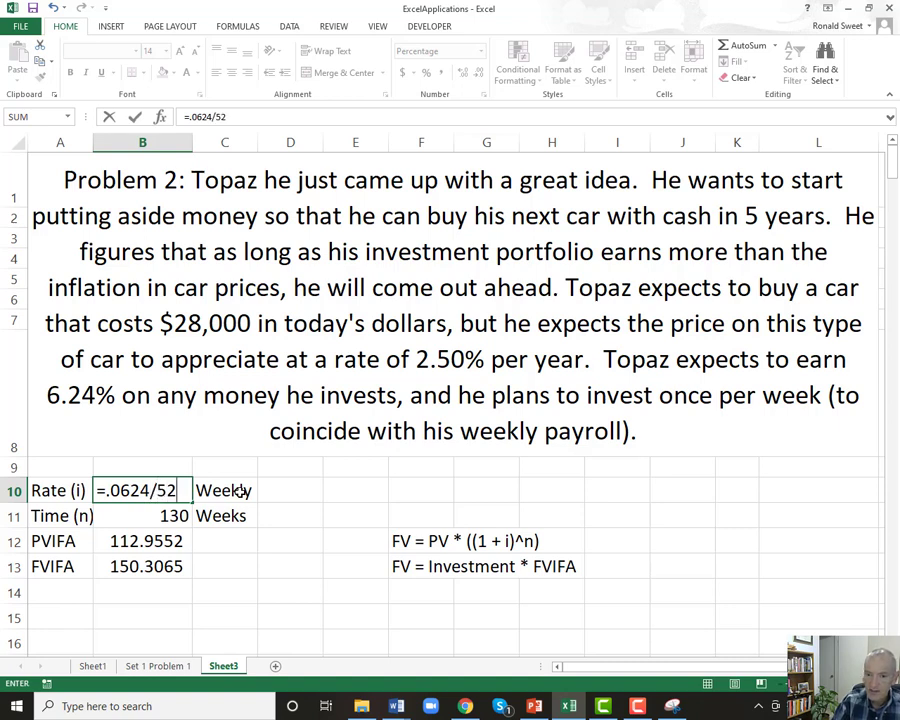
key(Return)
- Turn the rate formula in B10 into text and copy it to D10 as a visible note
key(Up)
key(F2)
text(')
key(Return)
key(Up)
key(ctrl+c)
key(Right)
key(Right)
key(Return)
key(Left)
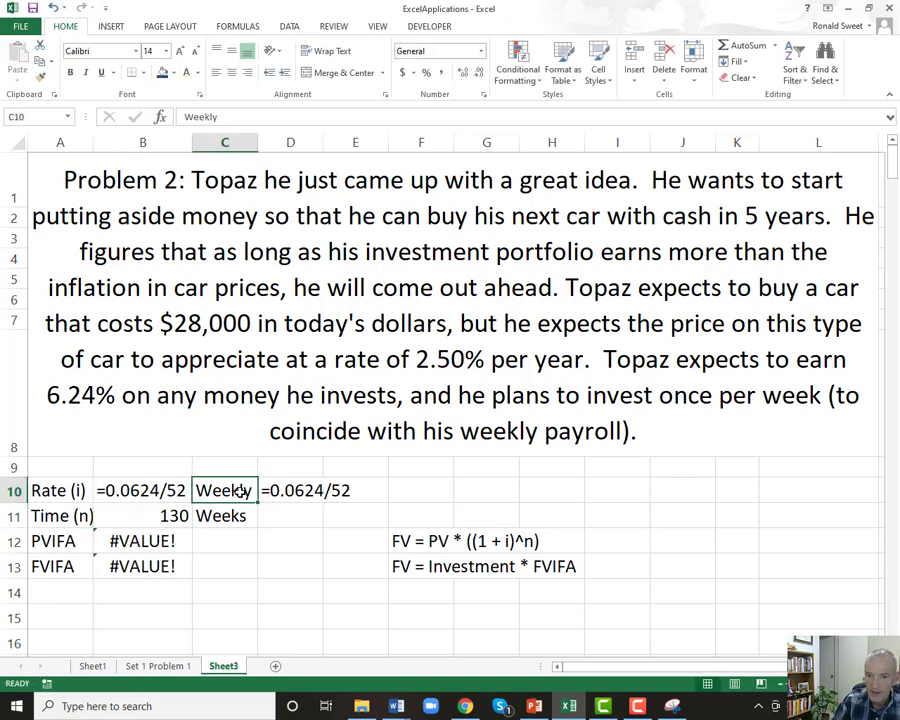
- Restore B10 from text to the live rate formula =0.0624/52
key(Left)
key(F2)
key(Home)
key(Delete)
key(Return)
key(Up)
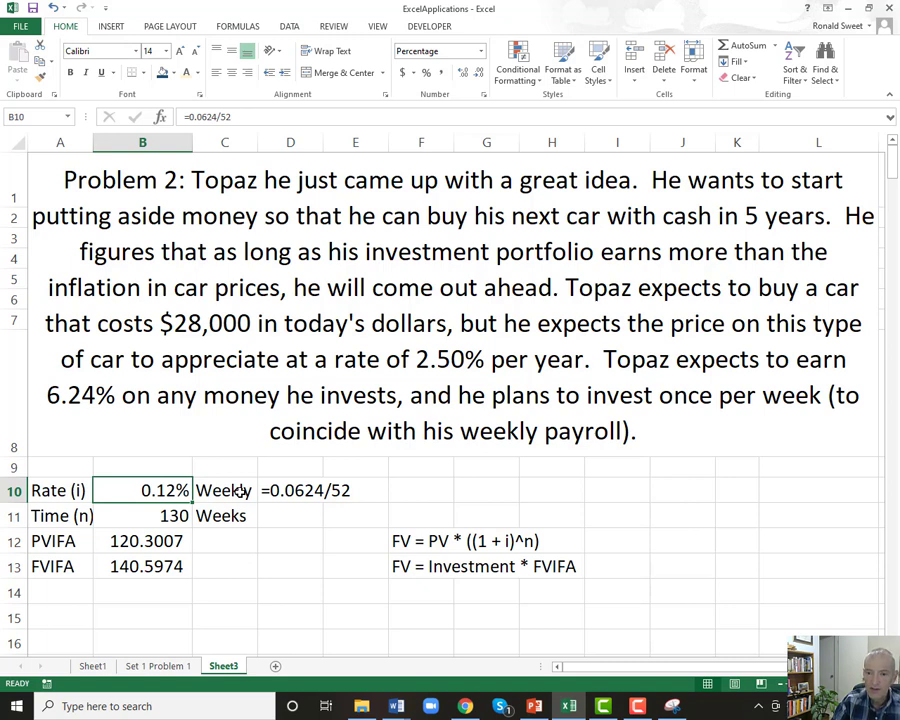
- Set the number of weeks in B11 to =5*52
key(Down)
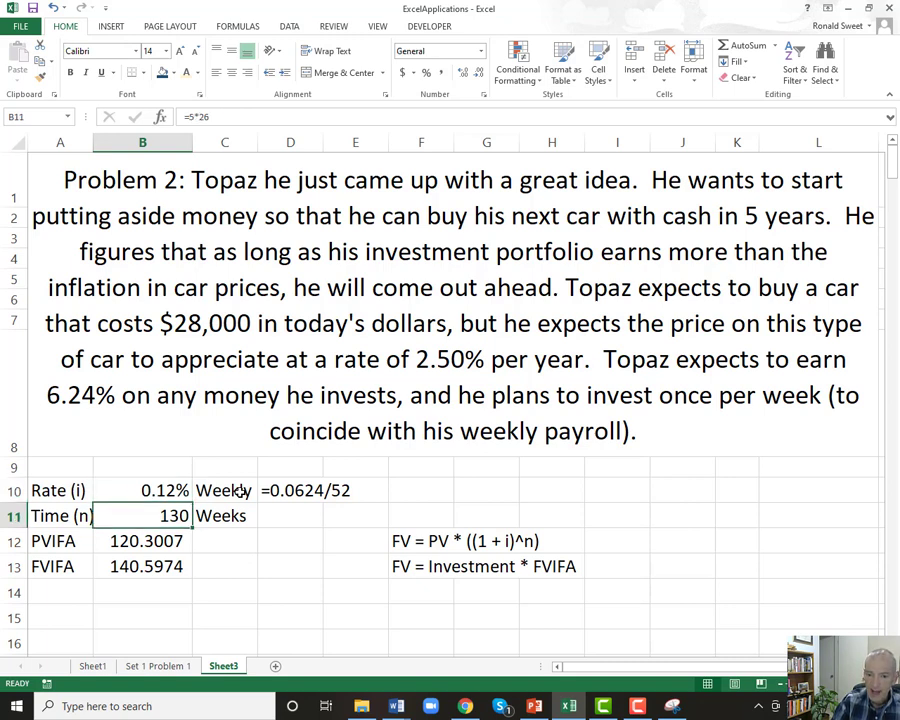
text(=)
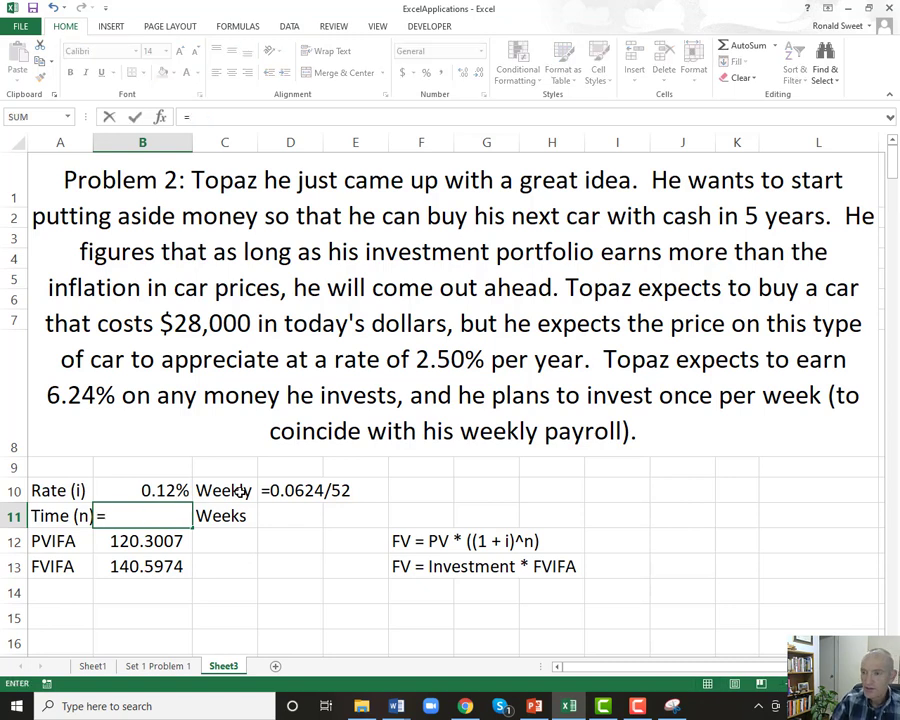
text(5*52)
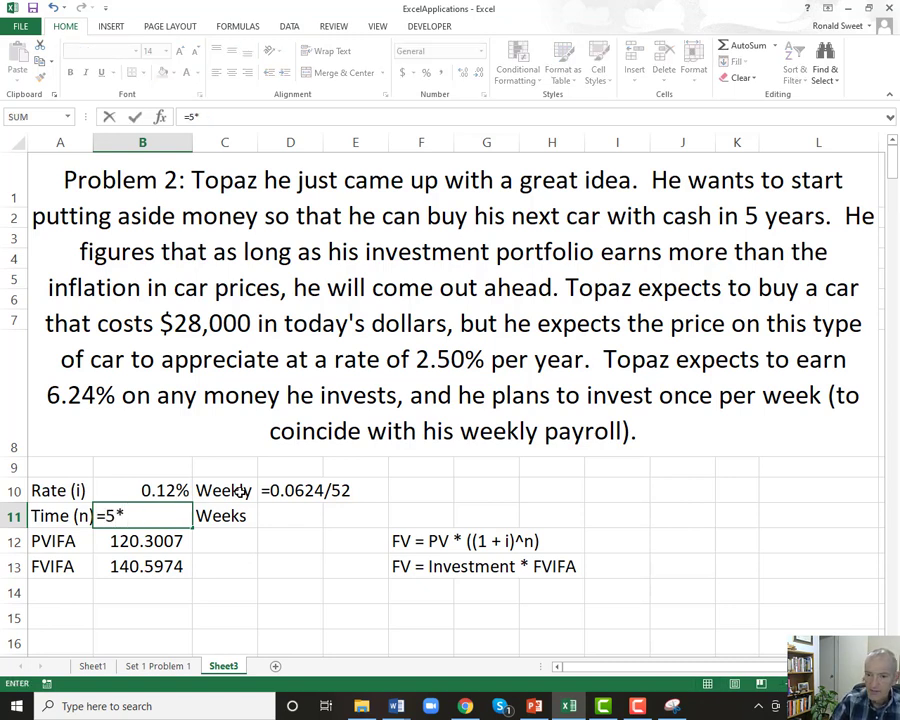
key(Return)
- Turn the time formula in B11 into text and copy it to D11 as a visible note
key(Up)
key(Right)
key(Left)
key(F2)
key(Home)
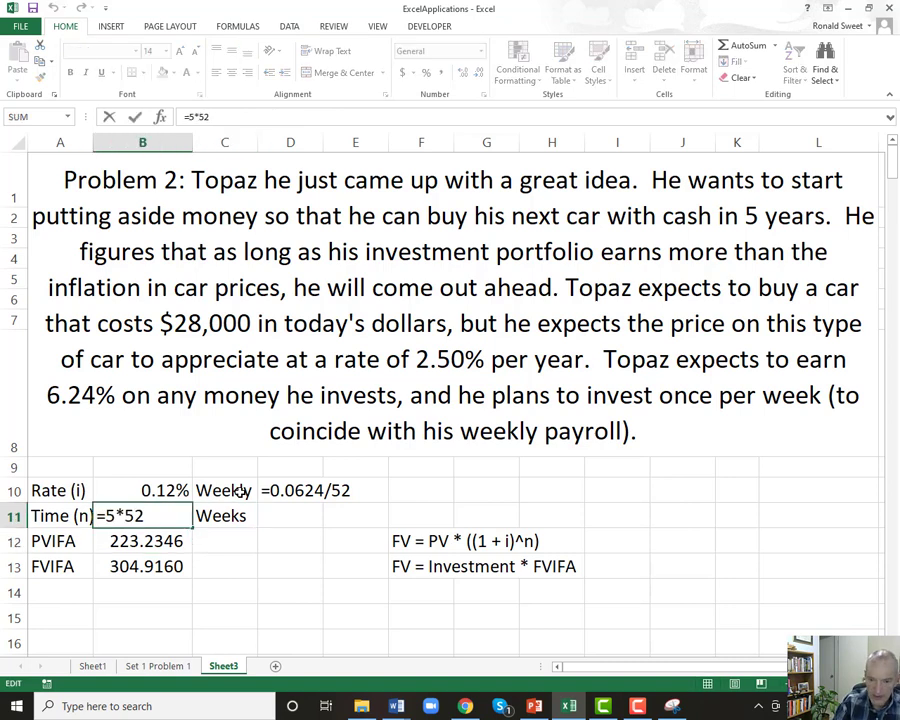
text(')
key(Return)
key(Up)
key(ctrl+c)
key(Right)
key(Right)
key(ctrl+v)
- Restore B11 from text to the live time formula =5*52
key(Left)
key(Left)
key(F2)
key(Home)
key(Delete)
key(Return)
key(Up)
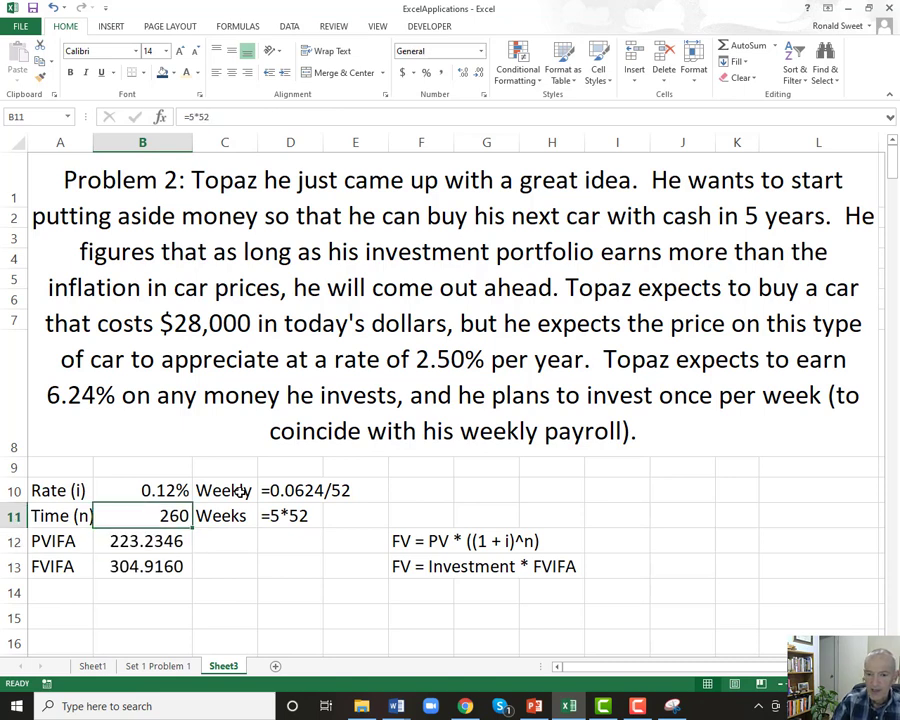
- Add the label "Target" in A14 below FVIFA
key(Down)
key(Down)
key(Left)
key(Right)
key(Left)
key(Right)
key(Left)
key(Down)
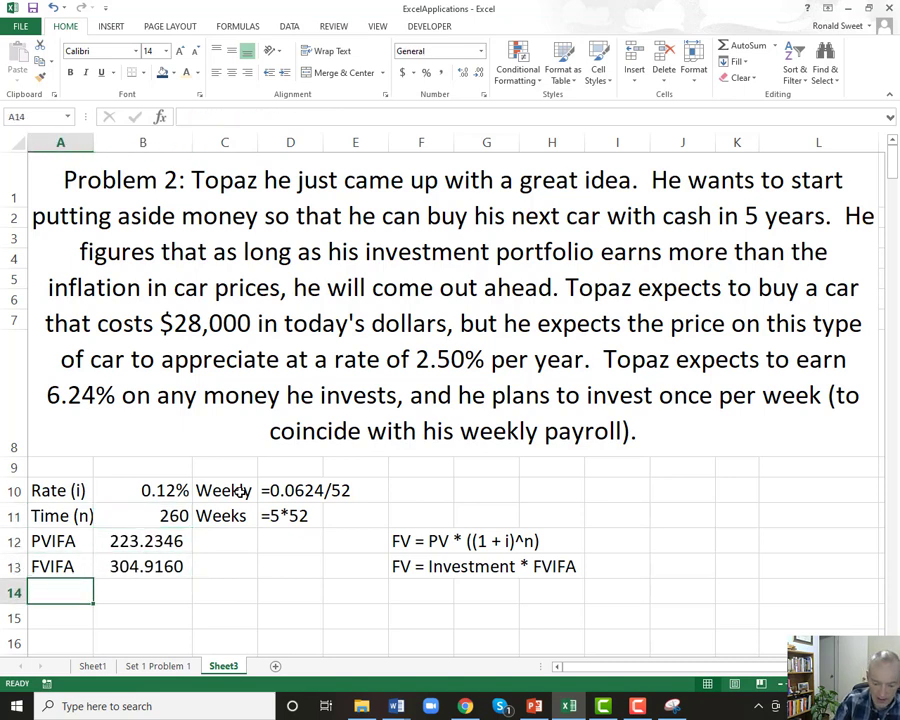
text(Target)
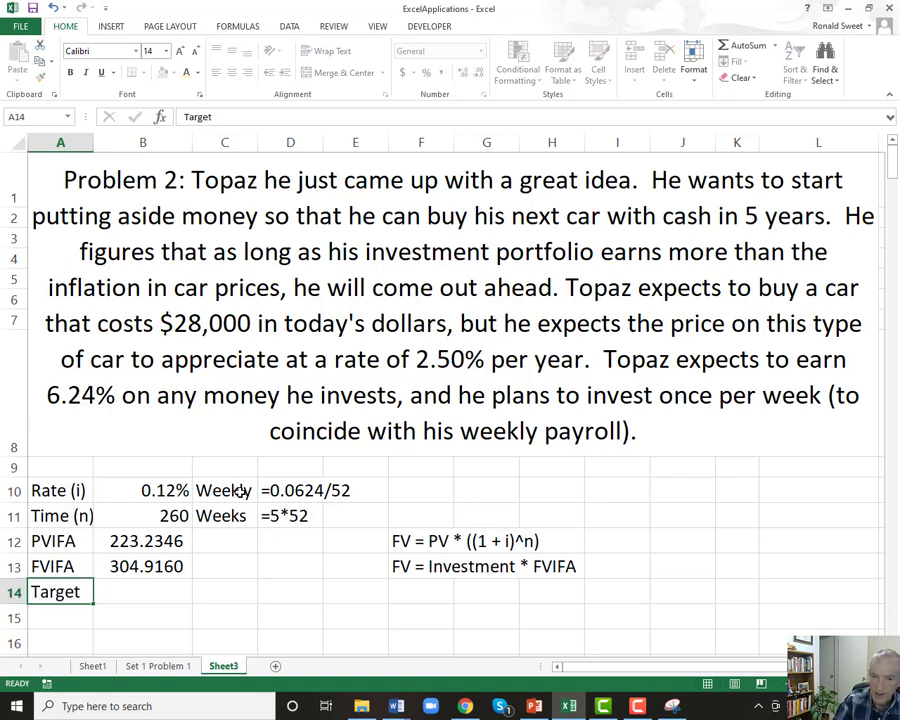
key(Return)
- Enter =28000 as the Target value in B14
key(Up)
key(Right)
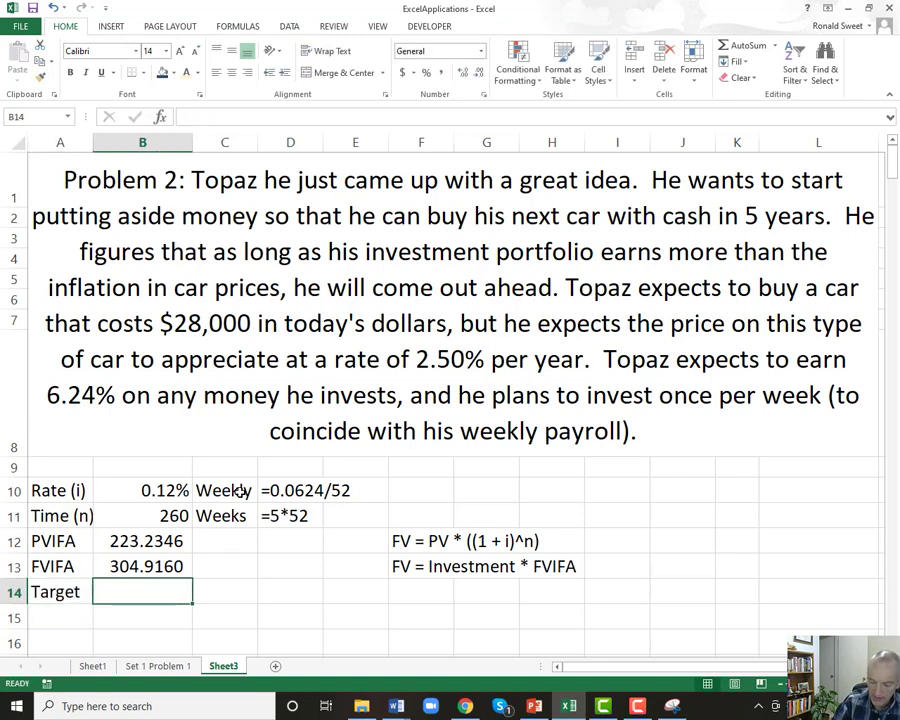
text(=)
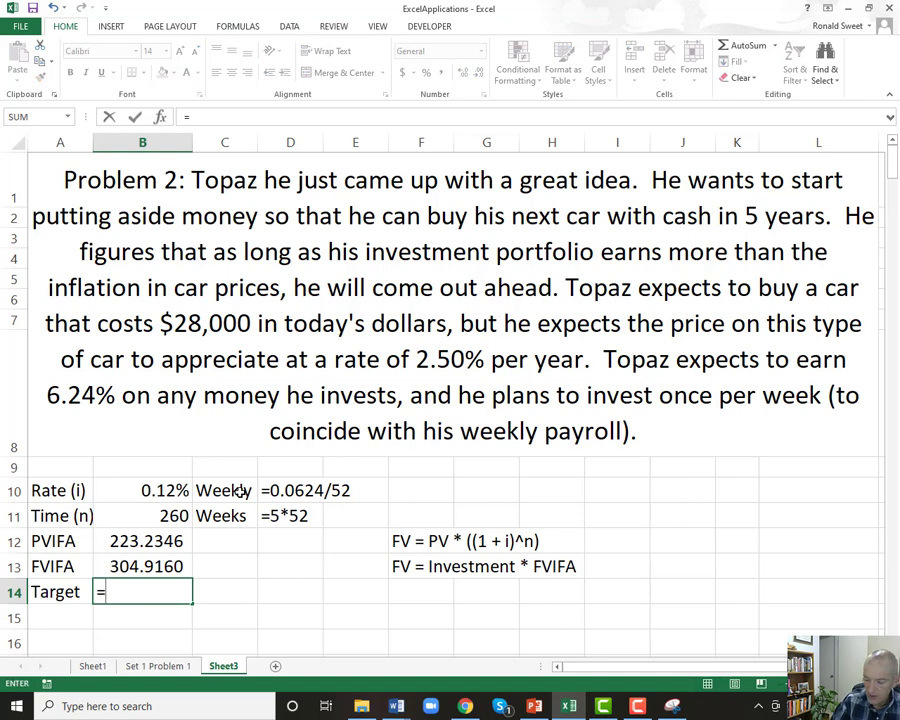
text(28000)
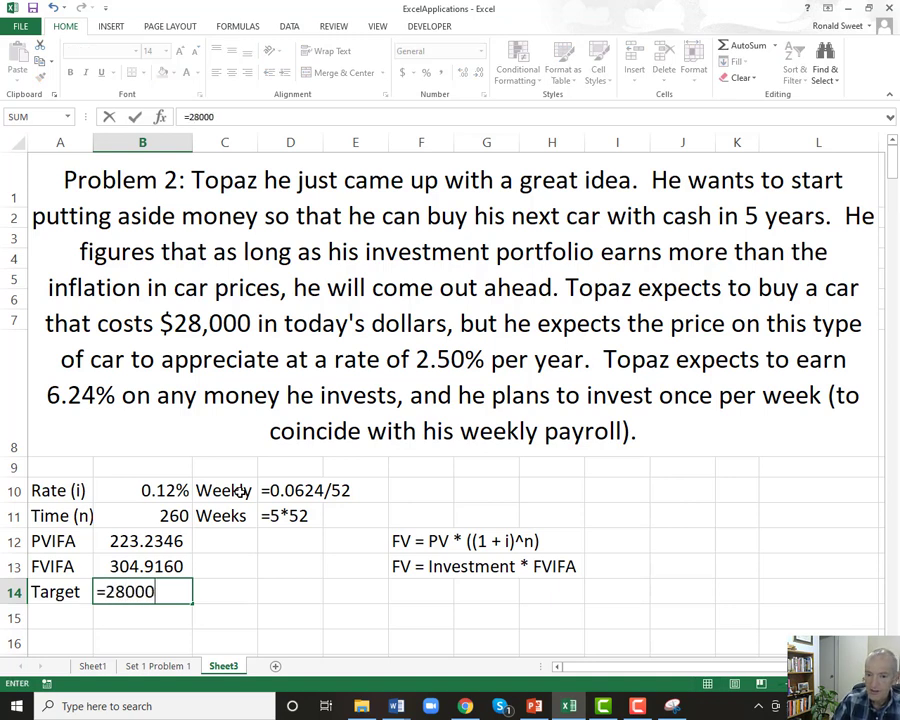
key(Return)
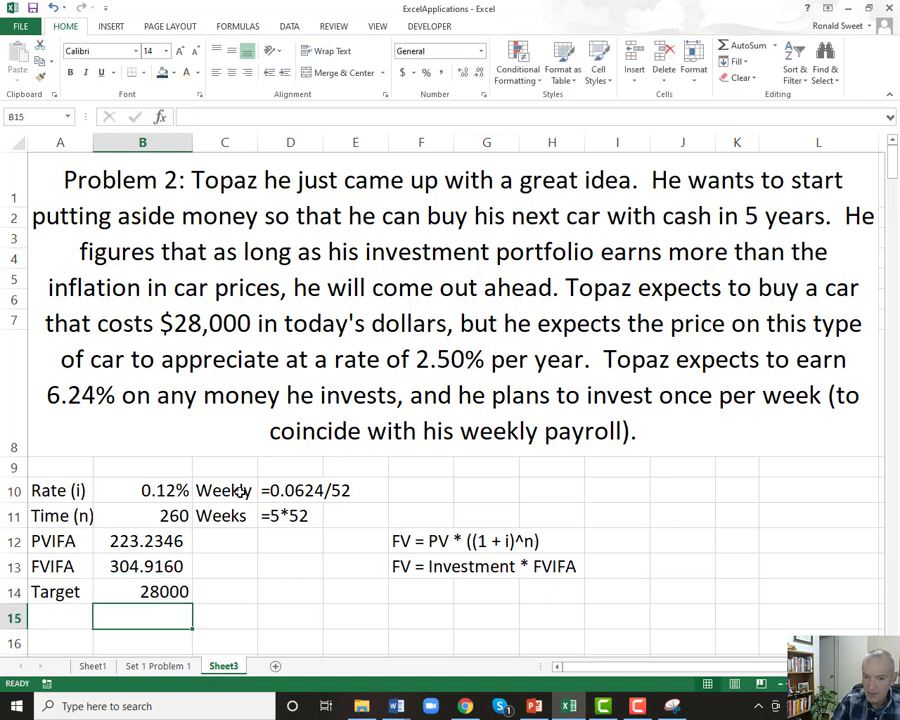
- Extend the FV formula note in F12 with = $28,000 * ((1+2.5%)^5)
key(Up)
key(Right)
key(Right)
key(Right)
key(Right)
key(Up)
key(Up)
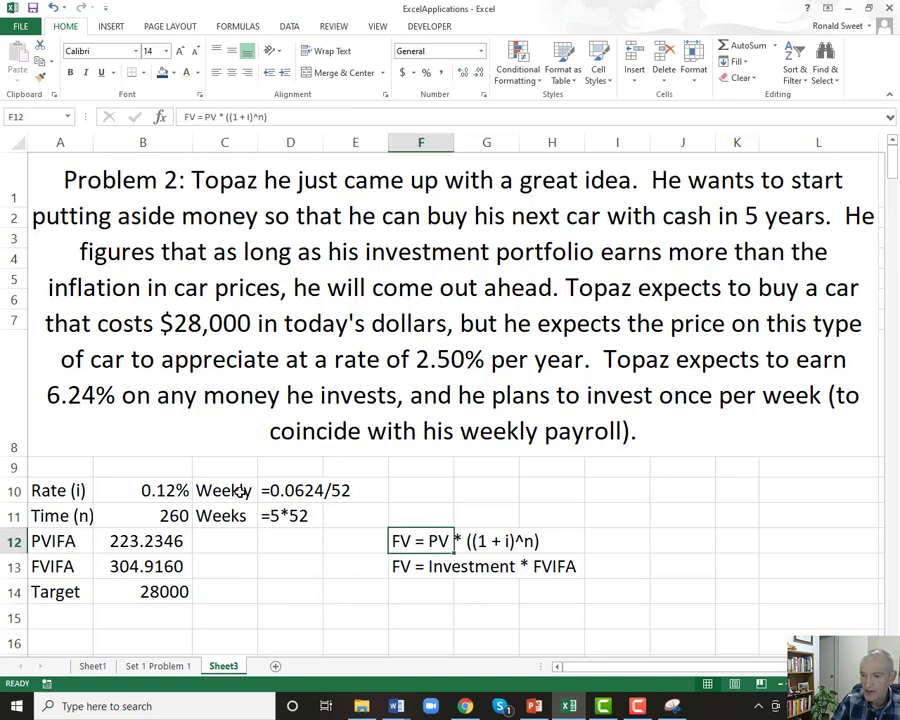
key(F2)
text(=)
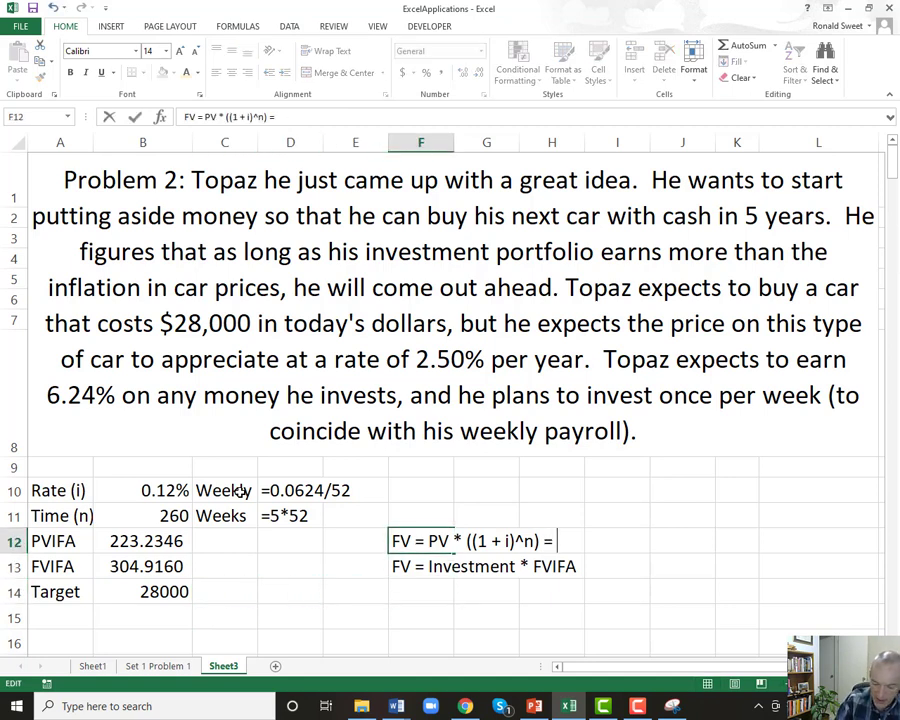
text( $28)
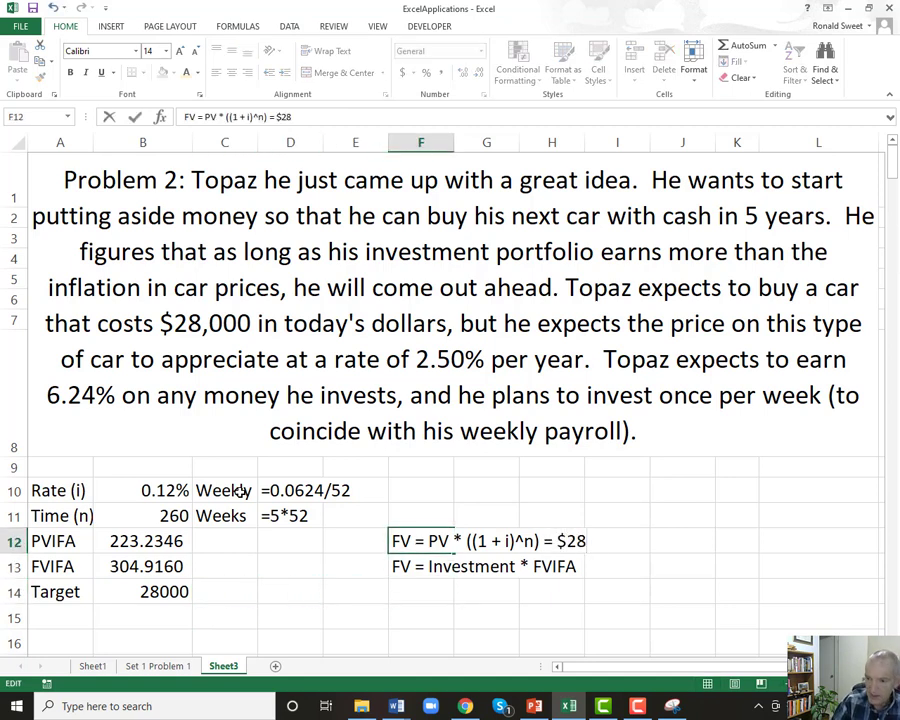
text(,000 *)
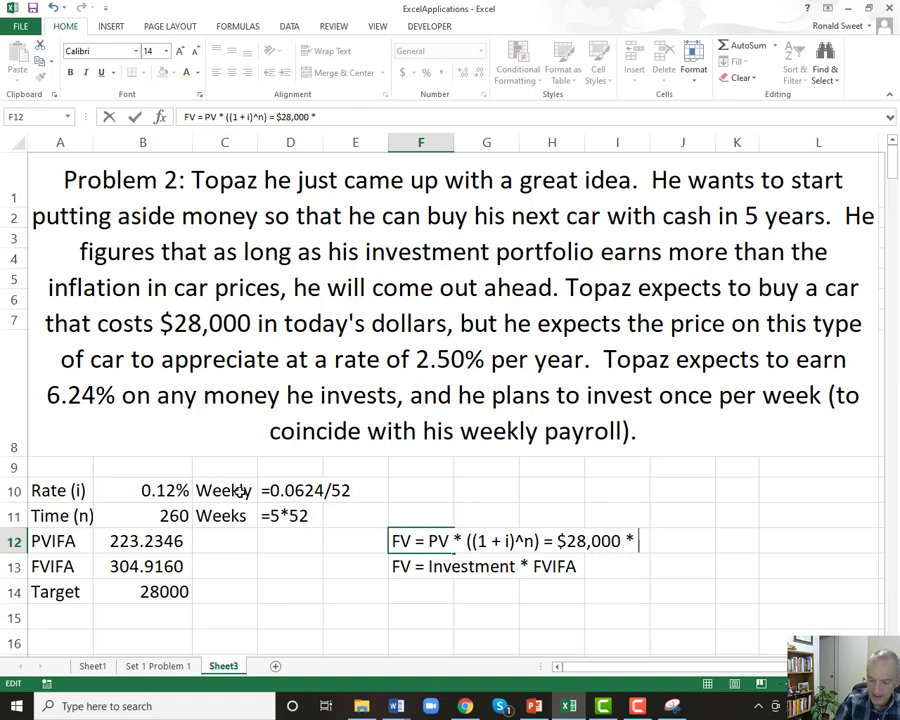
text( (()
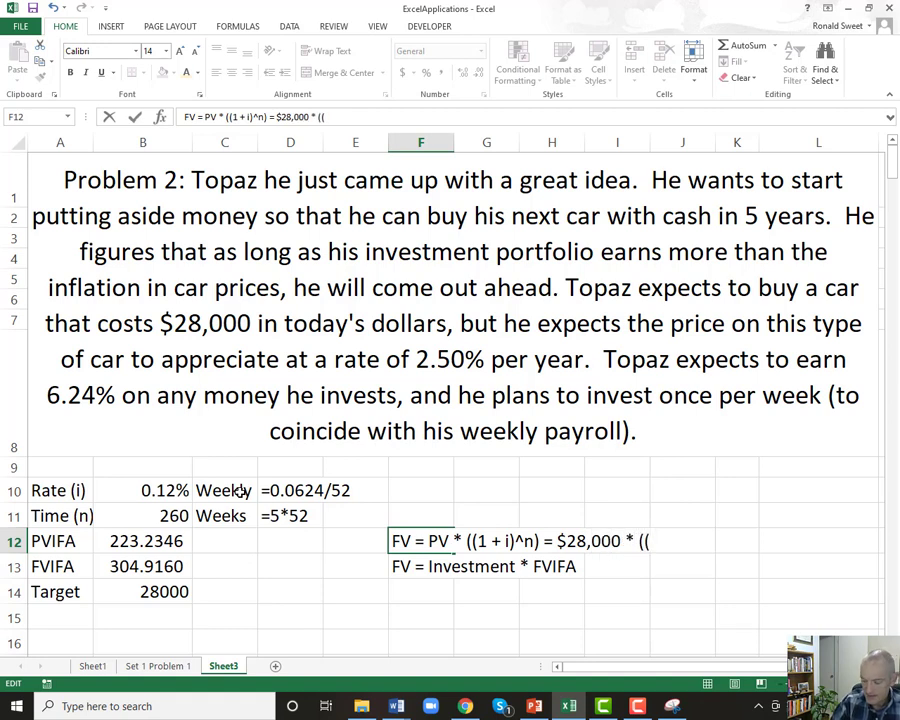
text(1+)
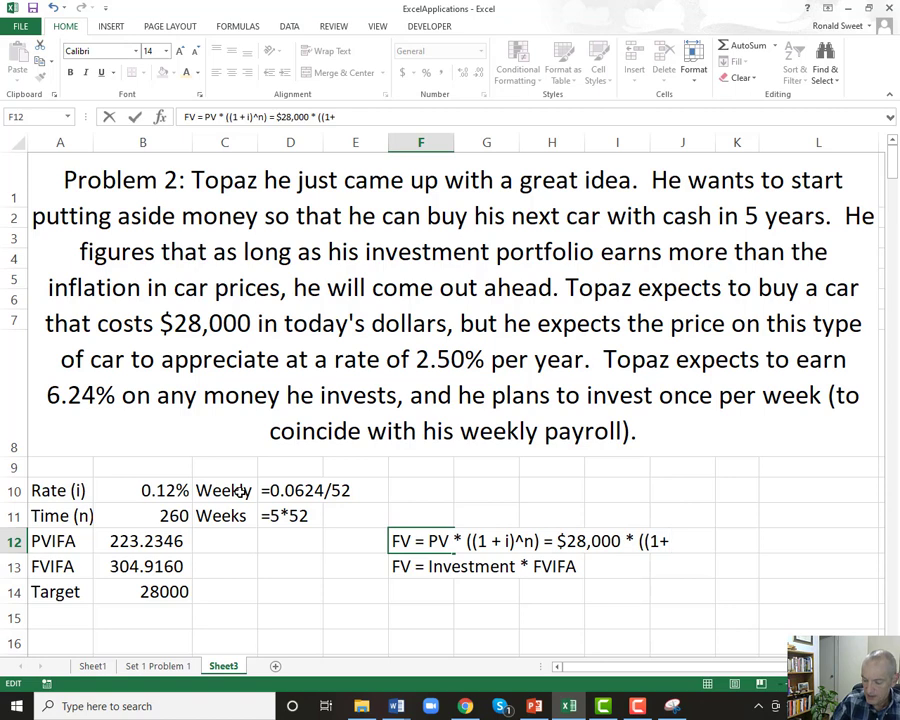
text(2.5%)
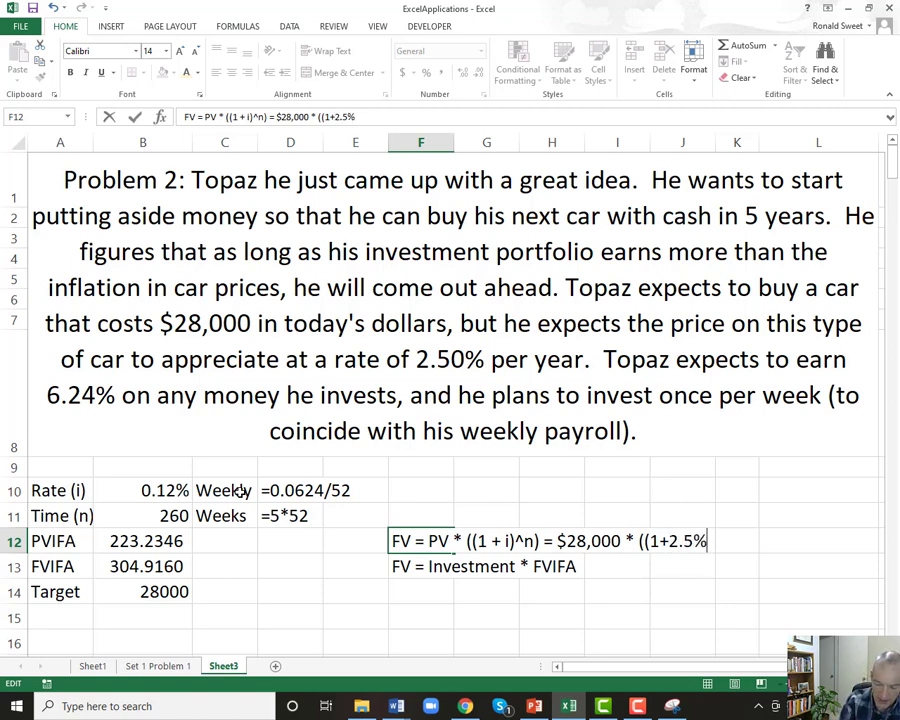
text()^5))
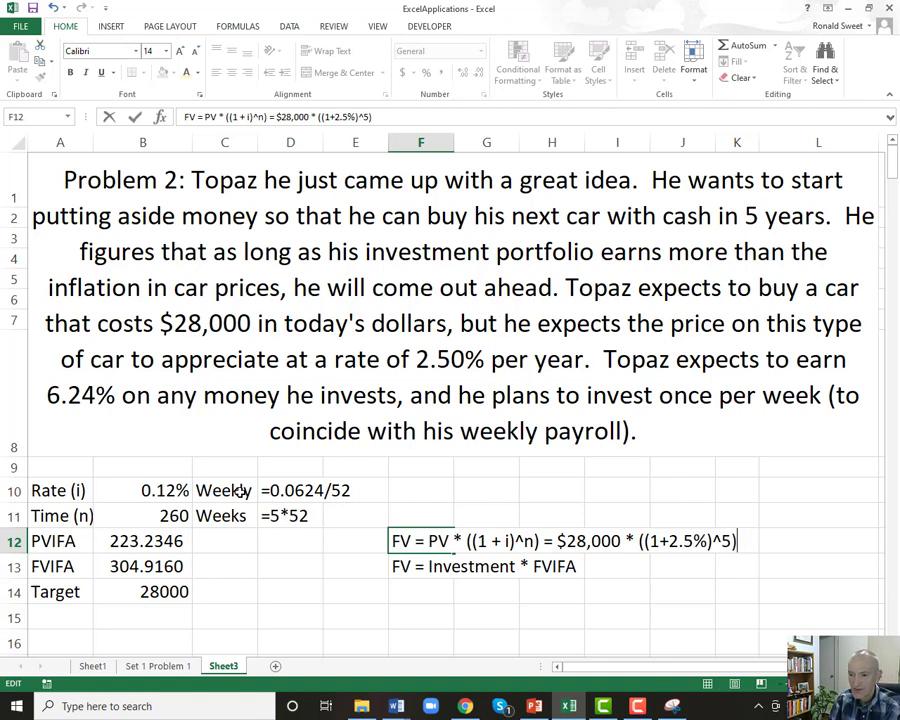
key(Return)
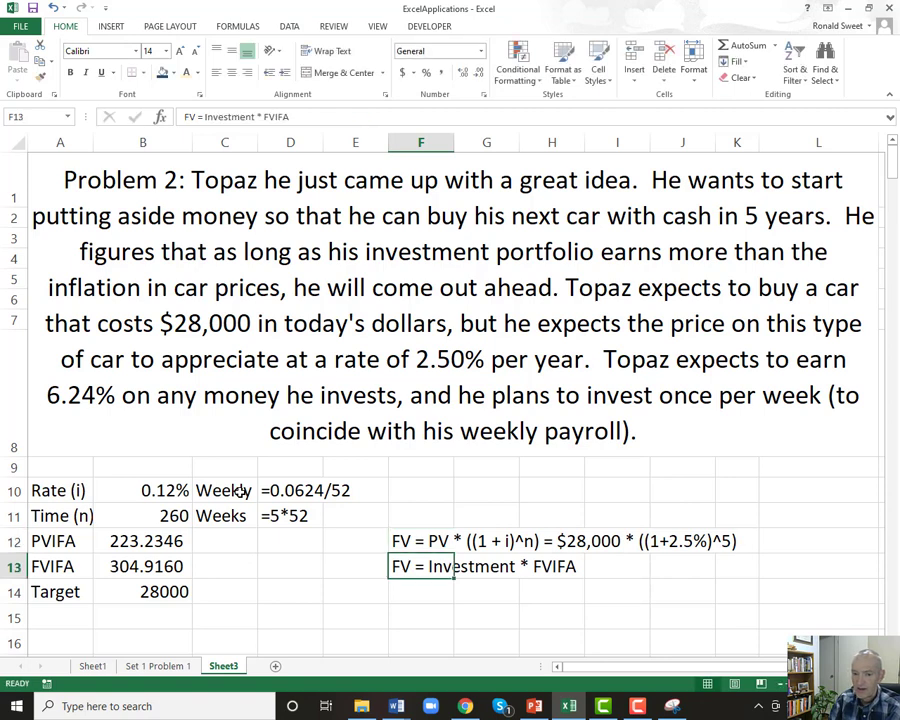
- Set the Target value in B14 to =28000*((1+2.5%)^5)
key(Left)
key(Left)
key(Left)
key(Down)
key(Left)
text(=)
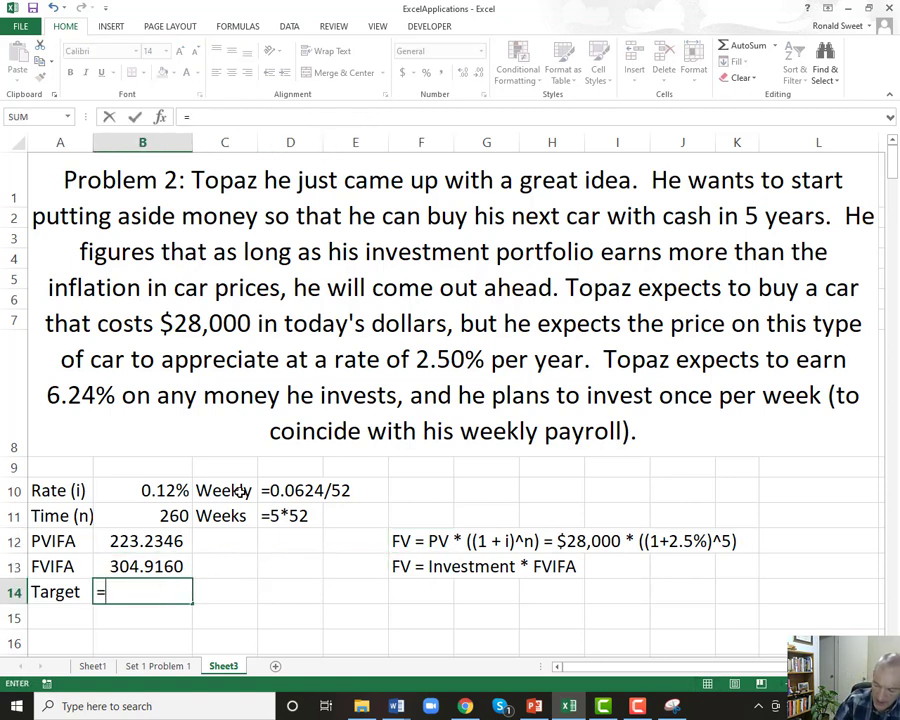
text(28000)
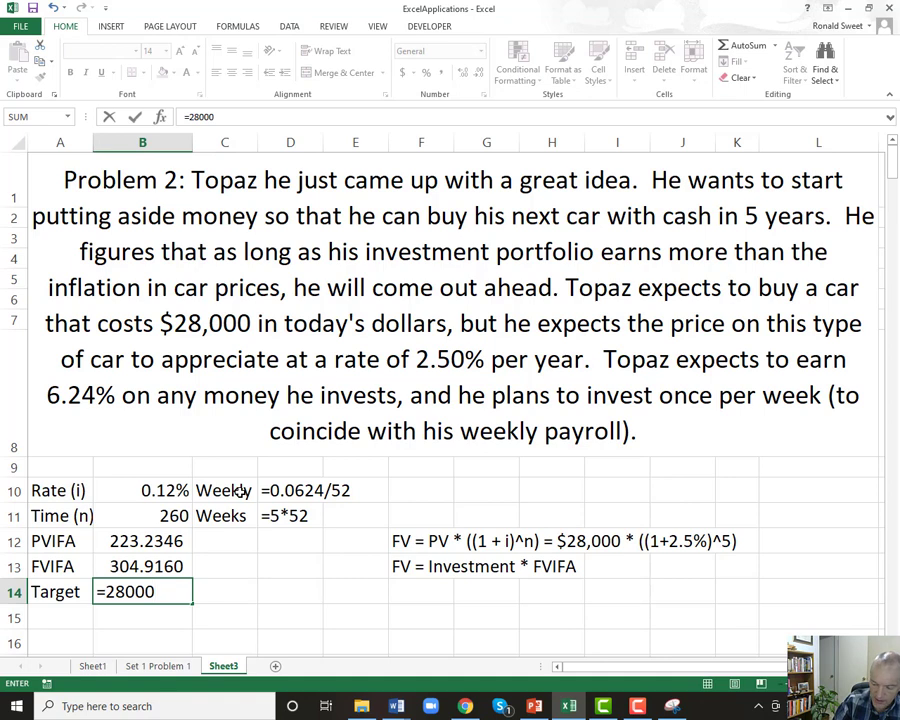
text(*(()
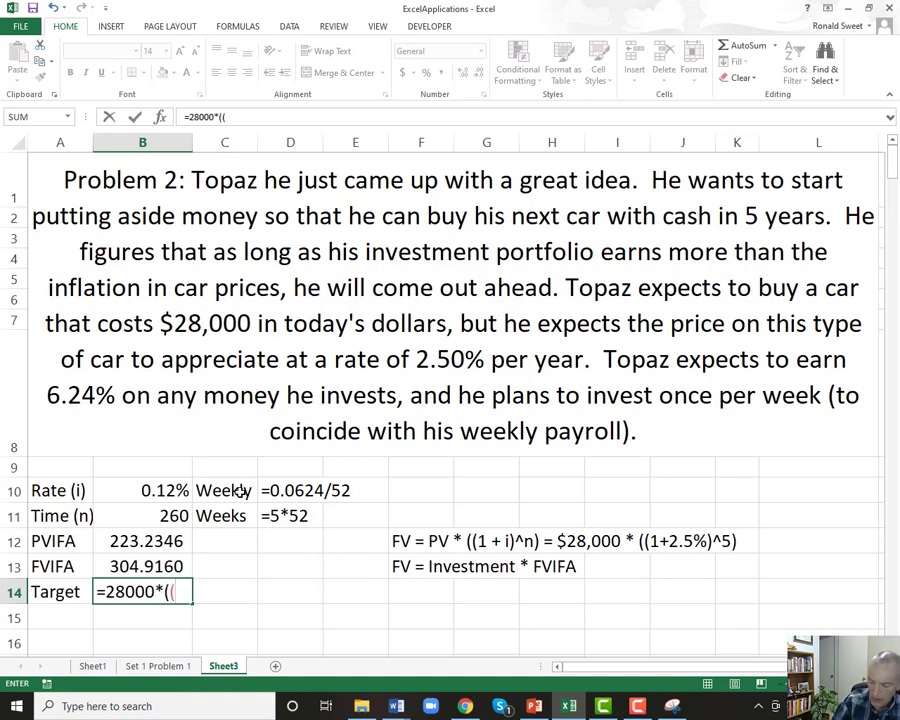
text(1+2.)
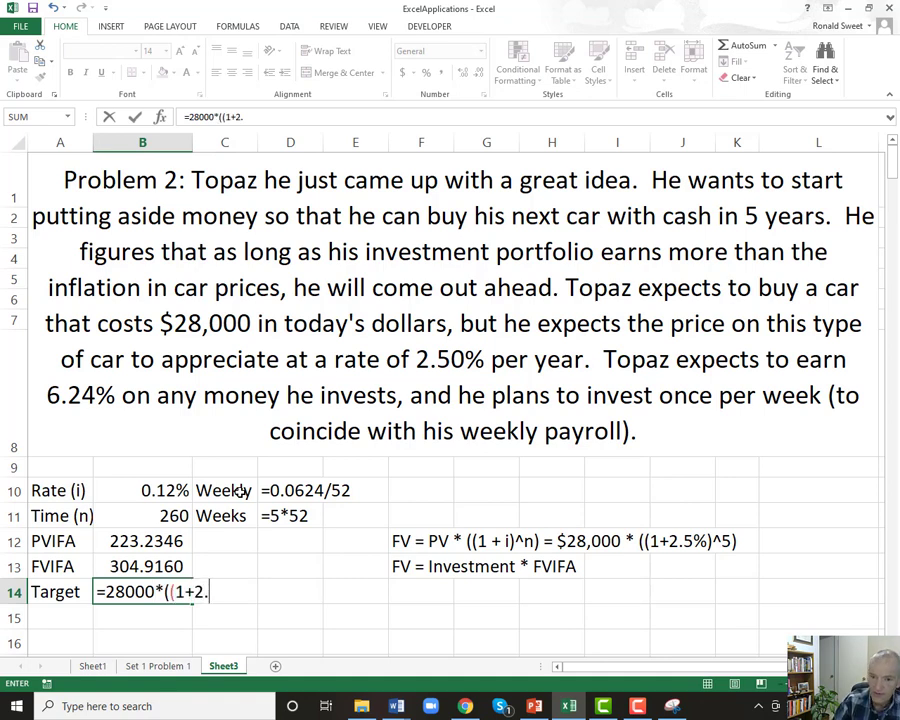
text(5%)
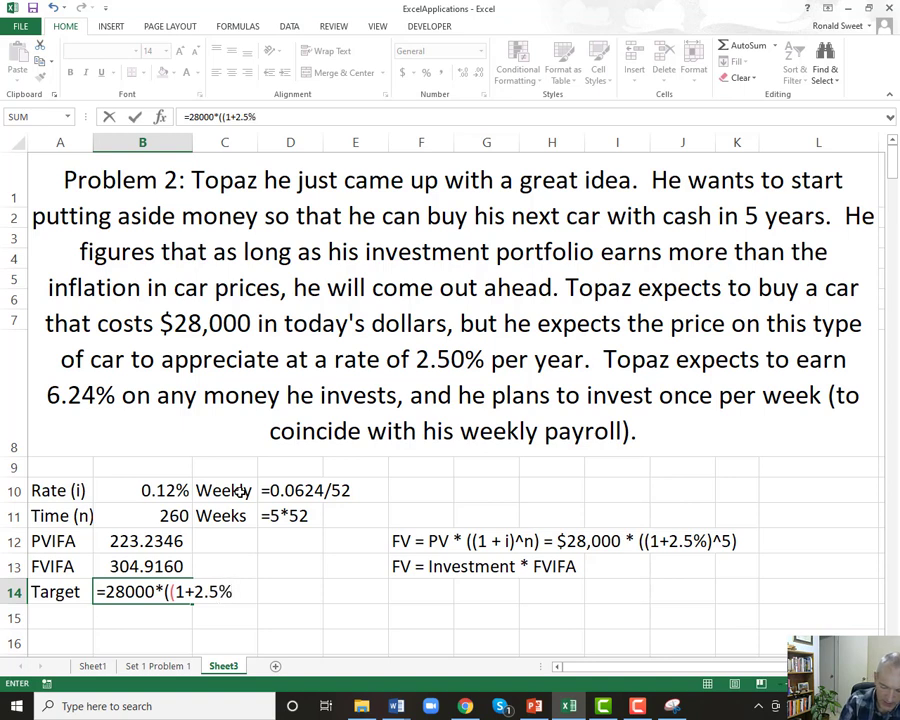
text()^5))
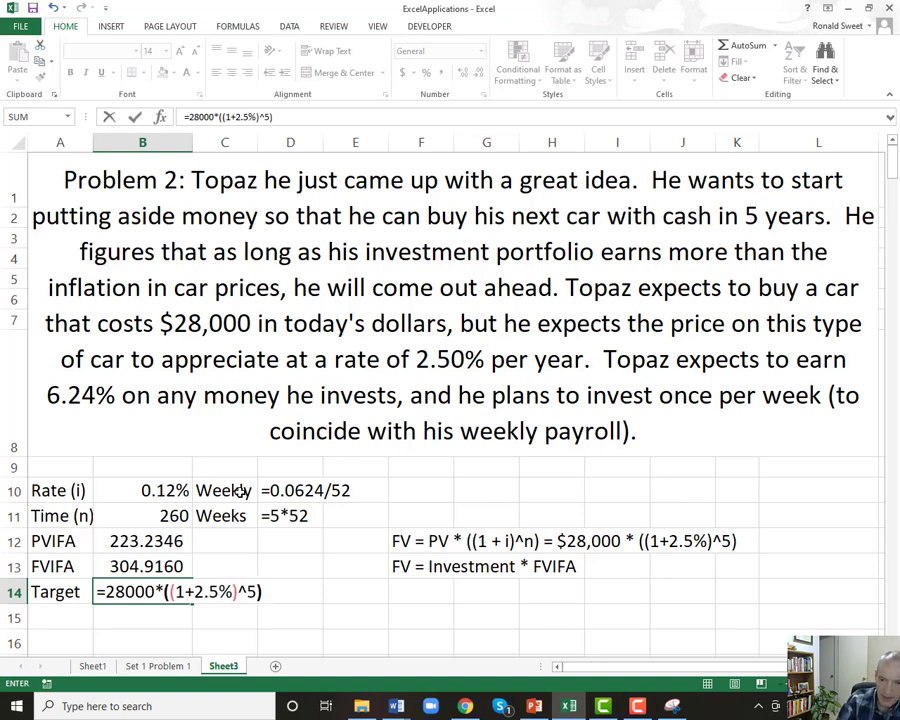
key(Return)
- Format the Target amount in B14 as Accounting with a dollar sign and widen column B so it fits
key(Up)
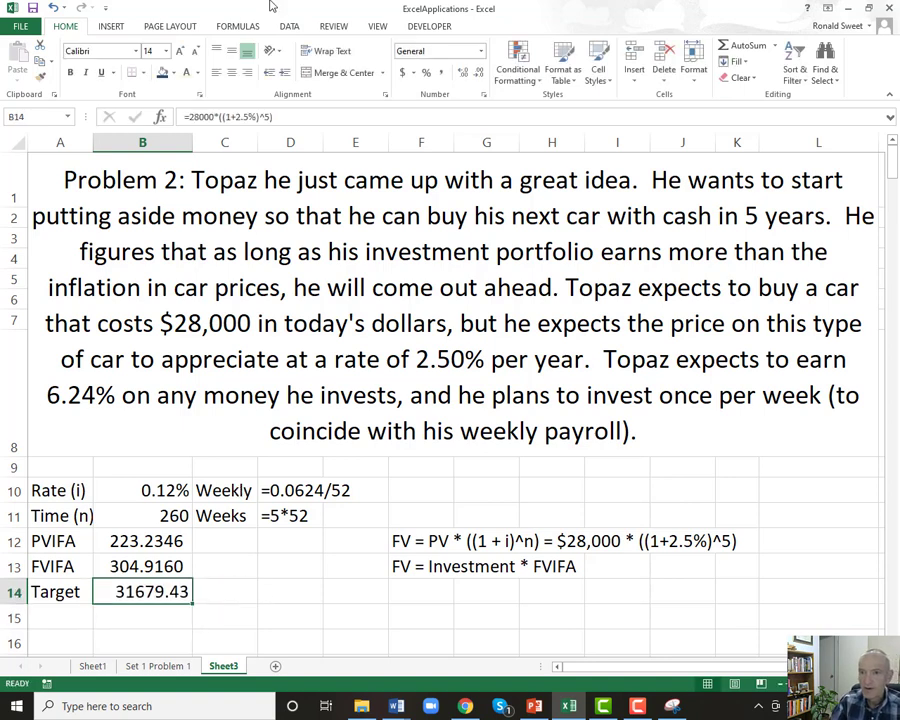
click(402, 72)
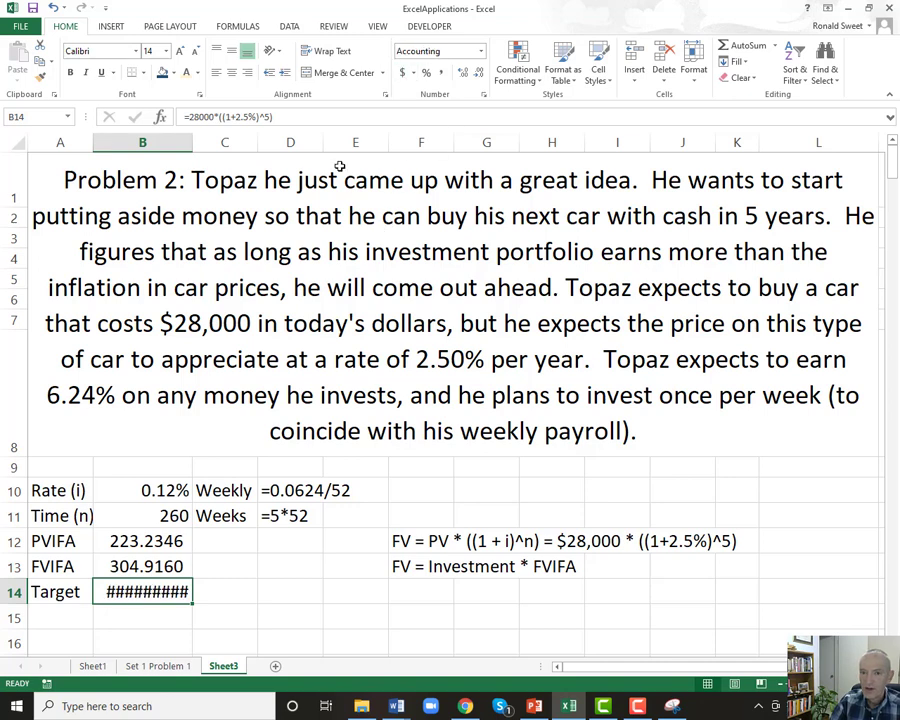
drag(194, 143, 204, 143)
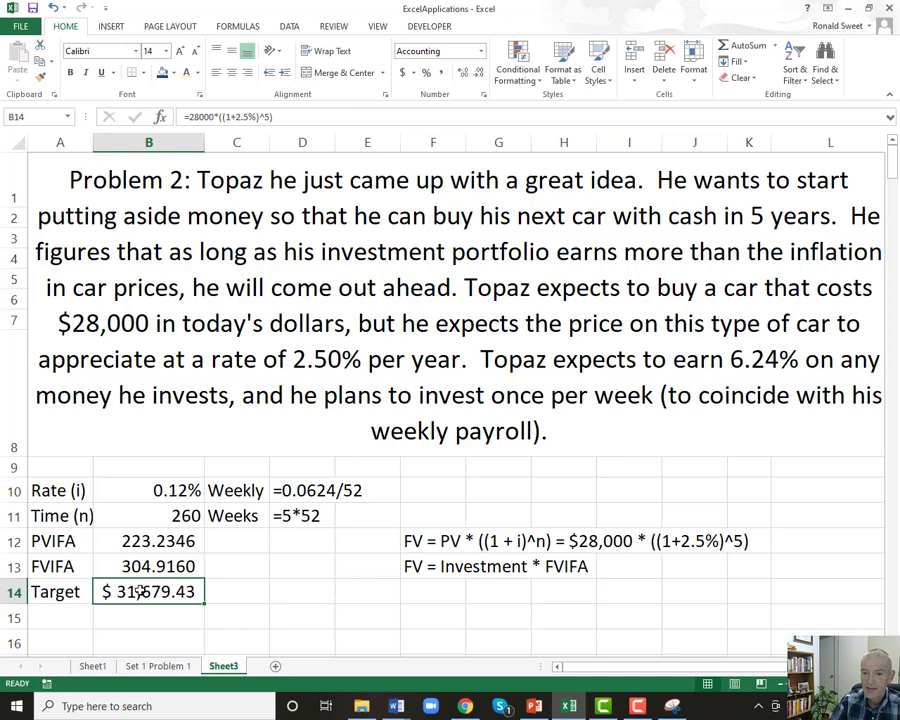
- Turn the Target formula in B14 into text and copy it to C14 as a visible note
key(F2)
key(Home)
text(')
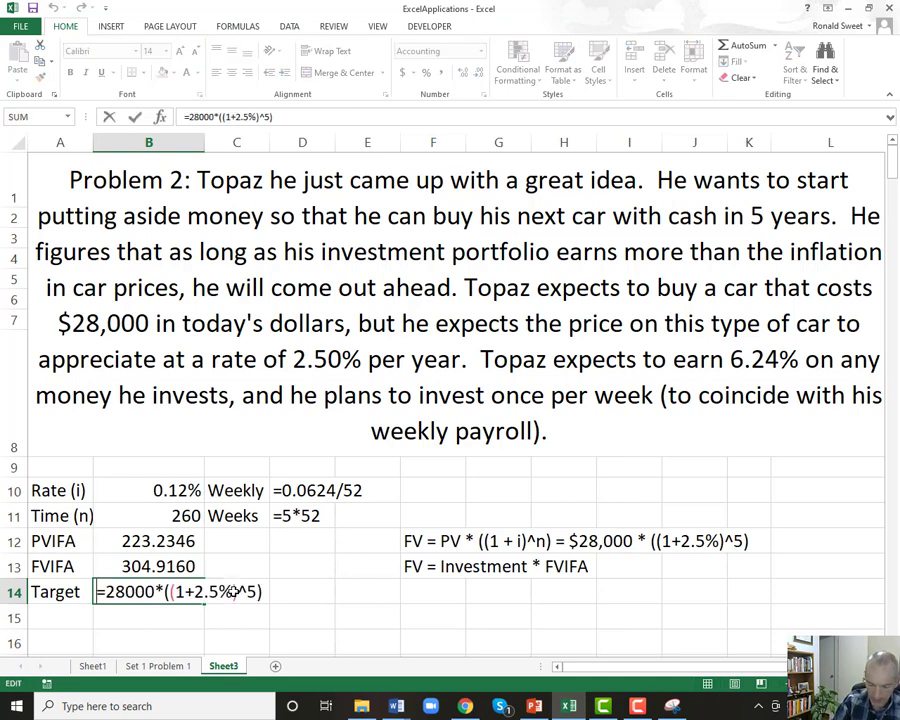
key(ctrl+Return)
key(ctrl+c)
click(230, 591)
key(ctrl+v)
- Restore B14 from text to the live formula =28000*((1+2.5%)^5)
key(Left)
key(F2)
key(Home)
key(Delete)
key(Return)
key(Up)
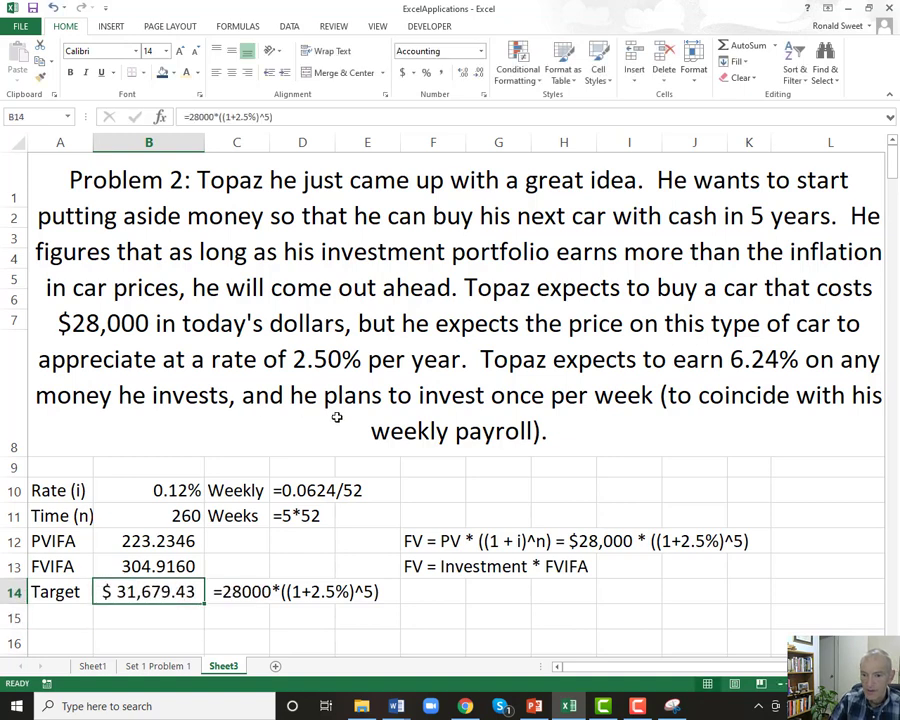
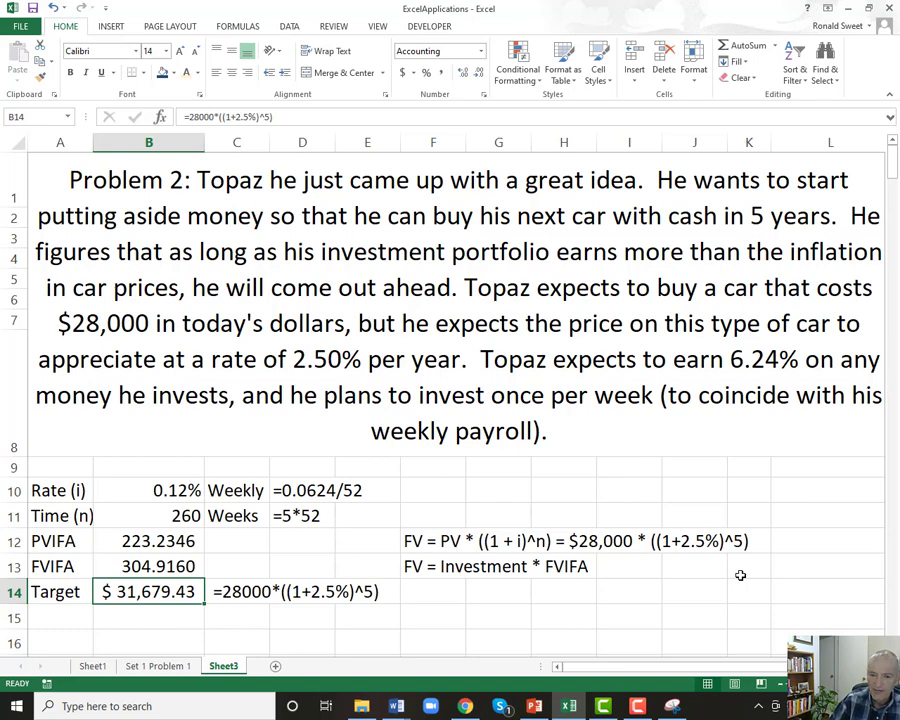
key(Down)
key(Down)
key(Down)
key(Down)
key(Down)
key(Down)
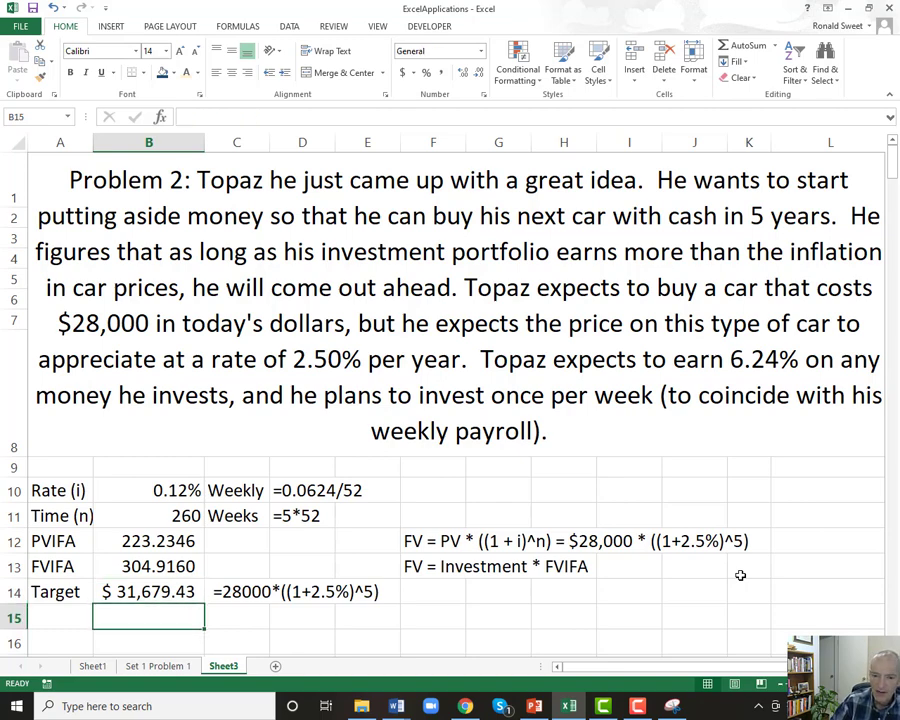
key(Up)
key(Up)
key(Up)
key(Up)
key(Left)
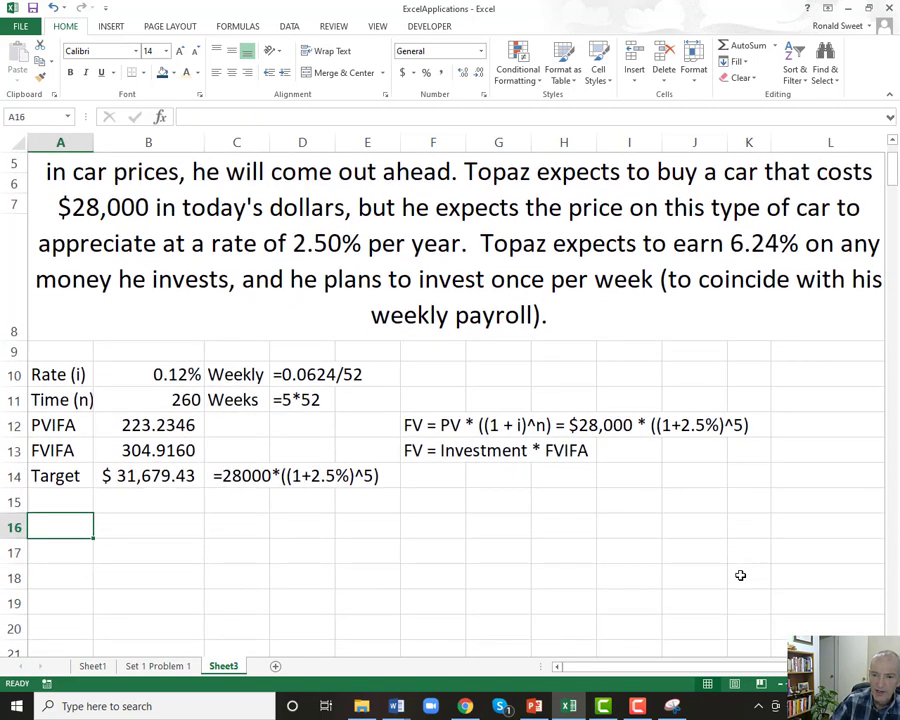
- Set the width of columns A through F to 15
drag(71, 142, 447, 133)
right_click(447, 133)
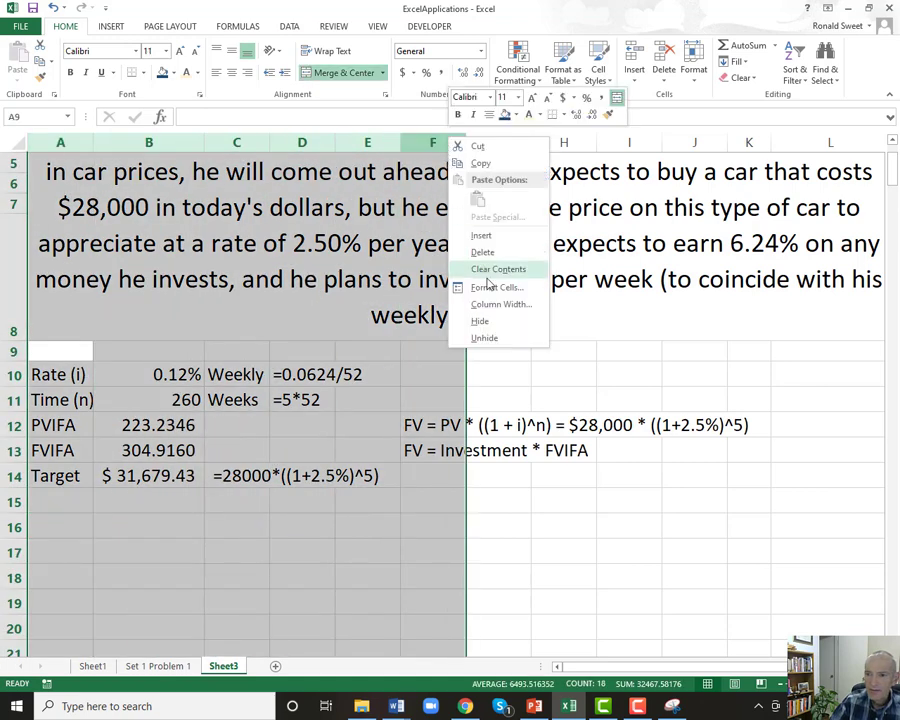
click(480, 358)
text(15)
click(480, 302)
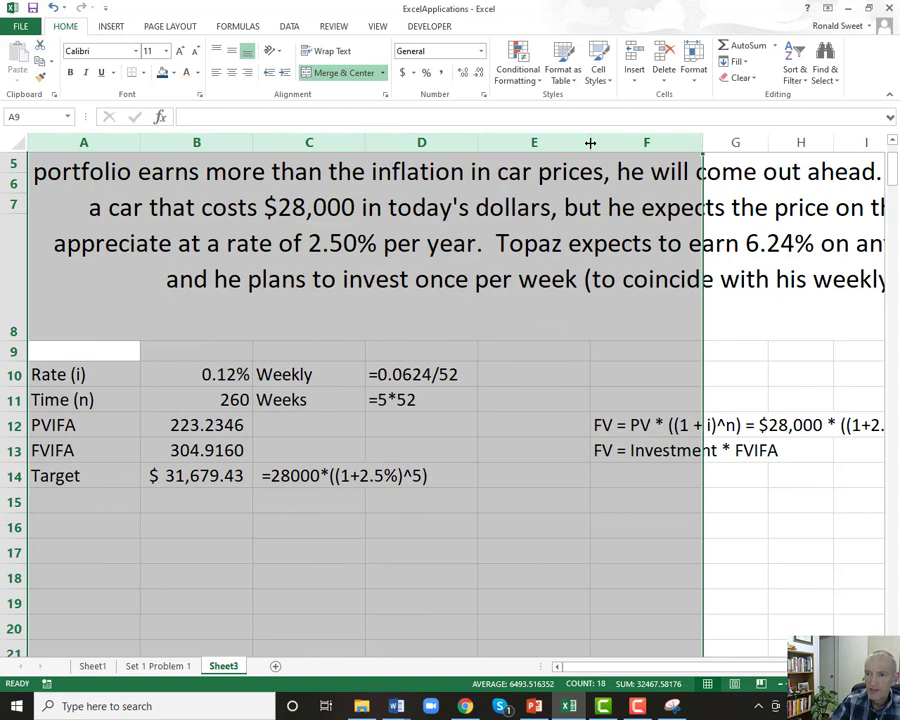
- Narrow columns E, F, G and H to bring the FV formula notes closer to the calculations
click(700, 158)
drag(768, 143, 728, 143)
drag(780, 144, 645, 143)
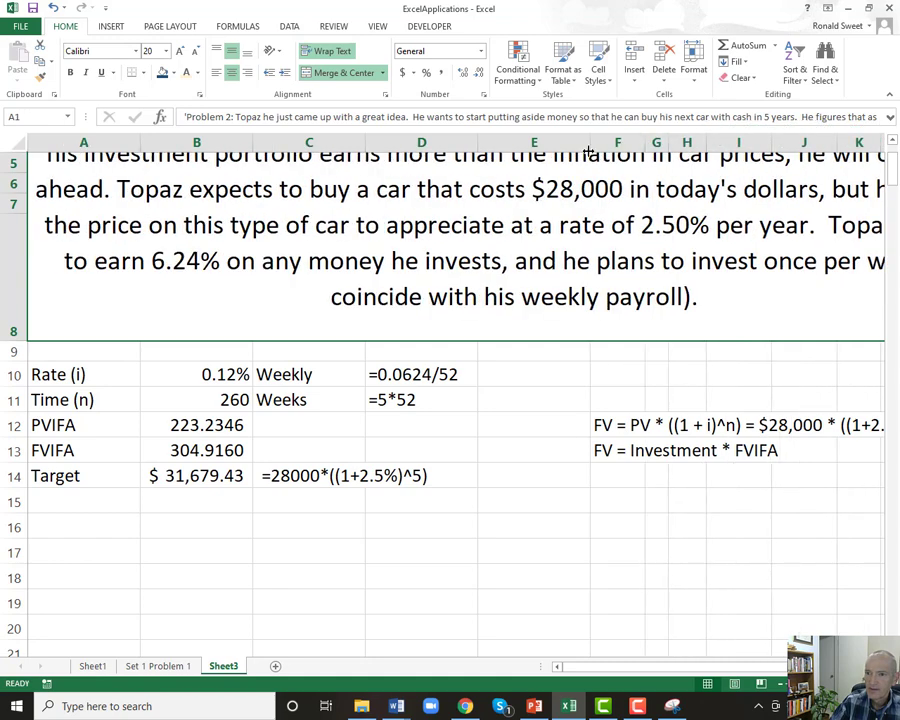
drag(589, 149, 549, 145)
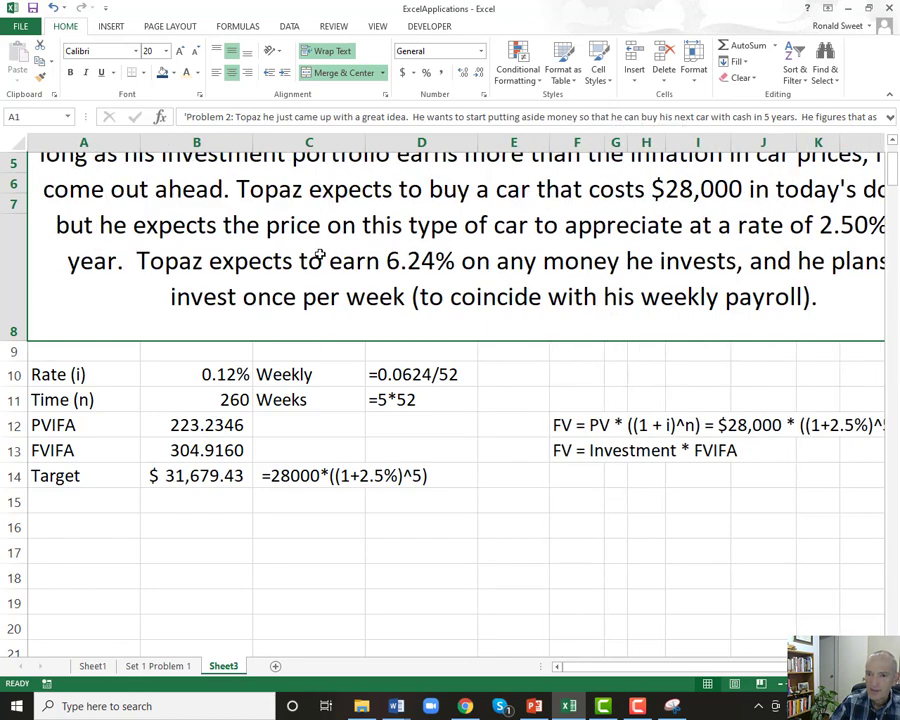
- Set the vertical alignment of the merged Problem 2 text to Top and shorten row 8 to remove the empty space below it
right_click(318, 256)
scroll(289, 456, up, 2)
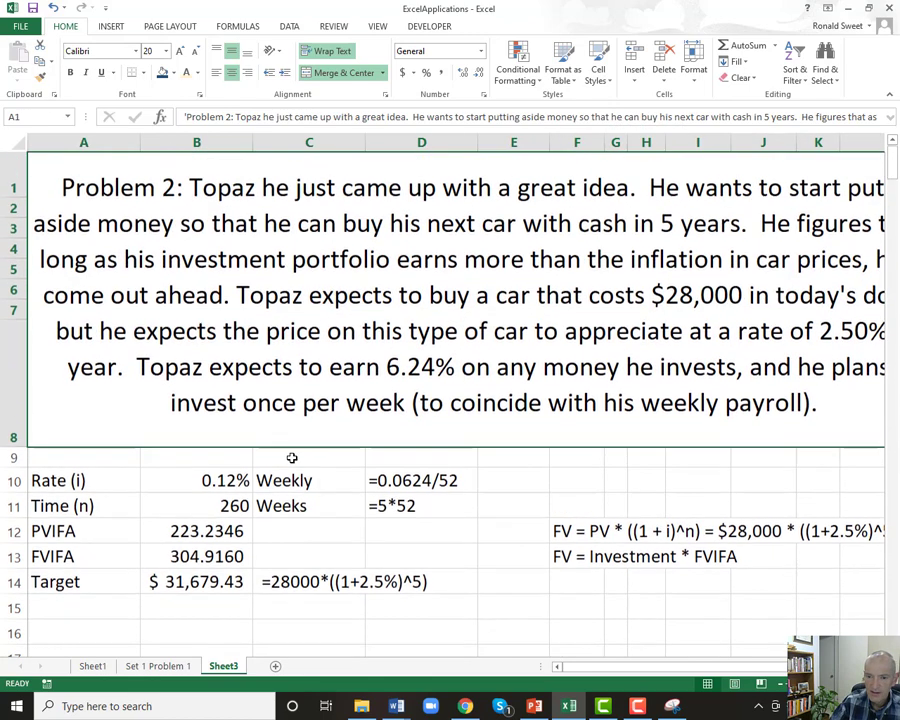
key(ctrl+1)
click(288, 408)
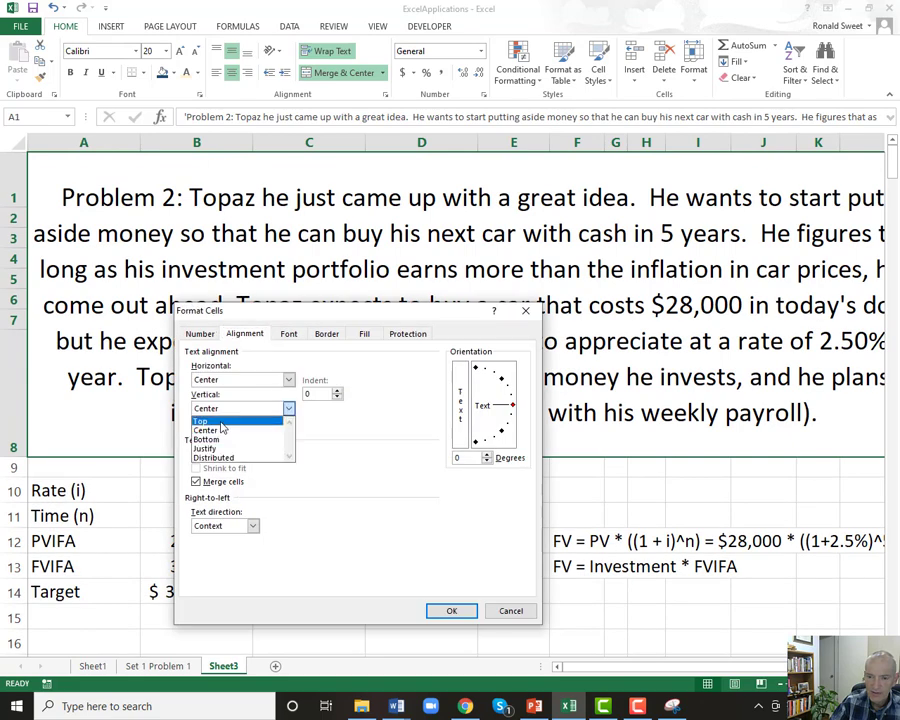
click(270, 419)
click(445, 611)
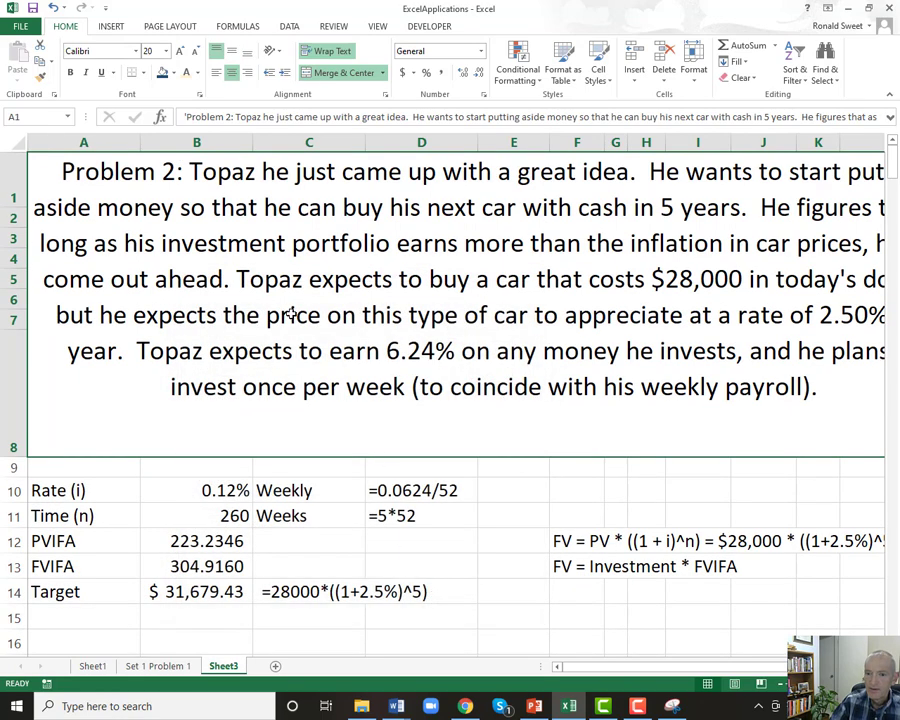
drag(12, 455, 12, 404)
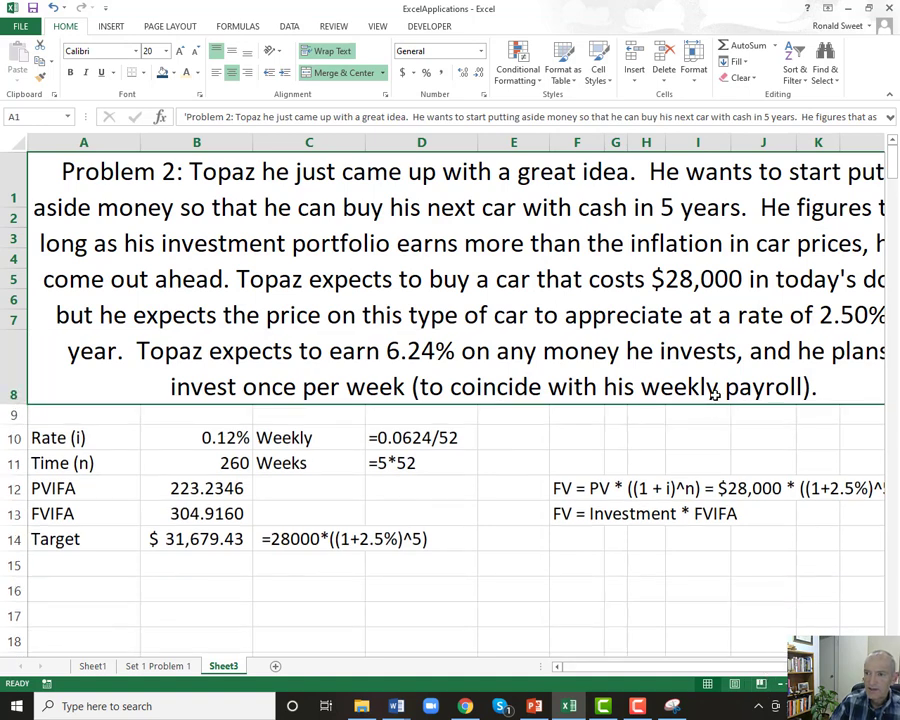
- Narrow columns J and K and set the width of column L to 15
drag(792, 147, 745, 145)
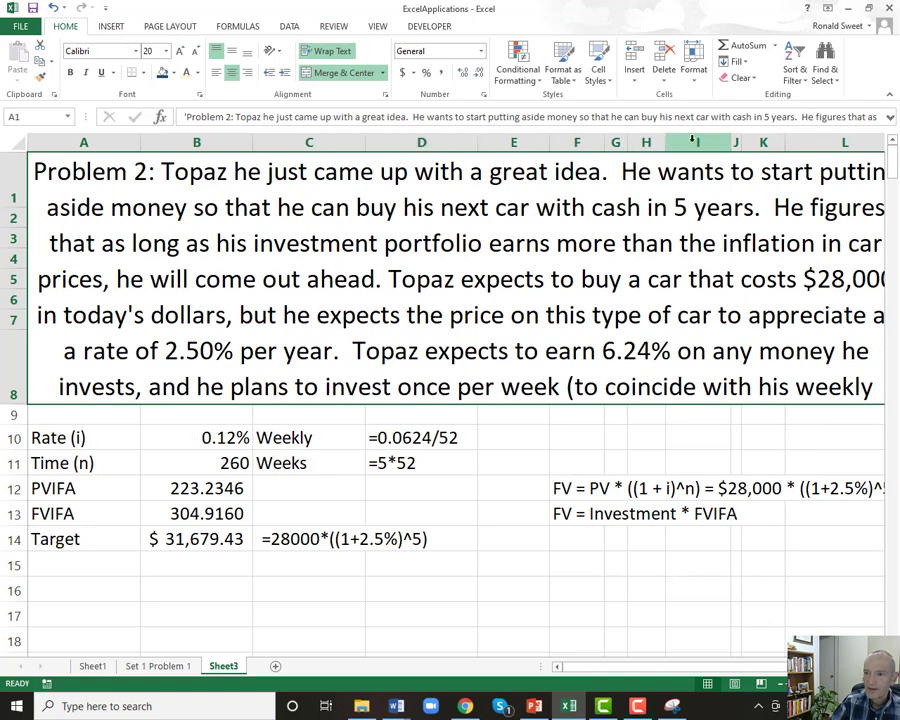
drag(784, 145, 767, 145)
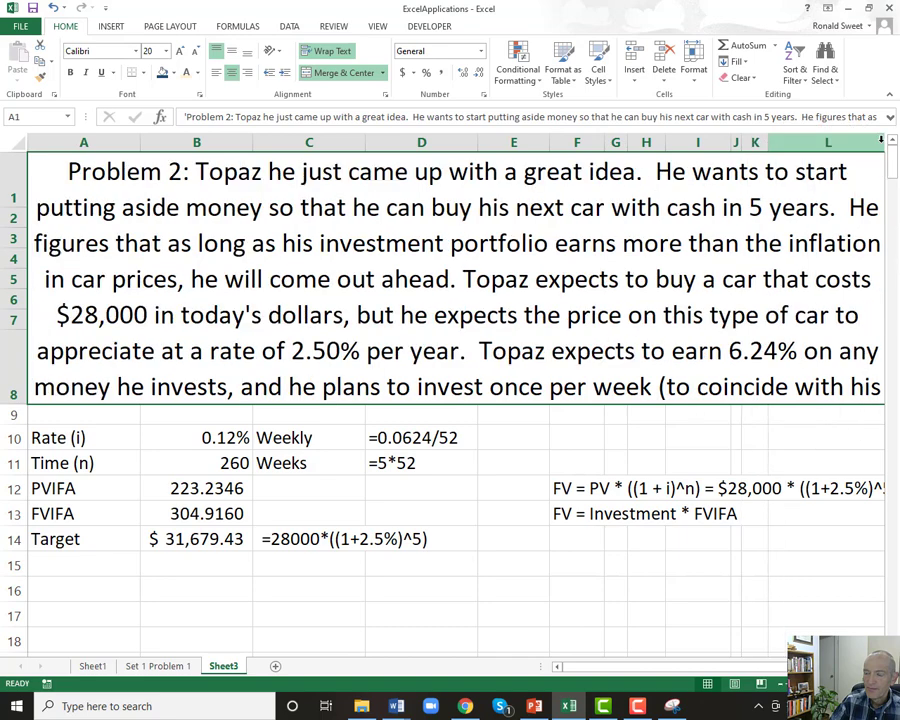
click(880, 142)
right_click(822, 145)
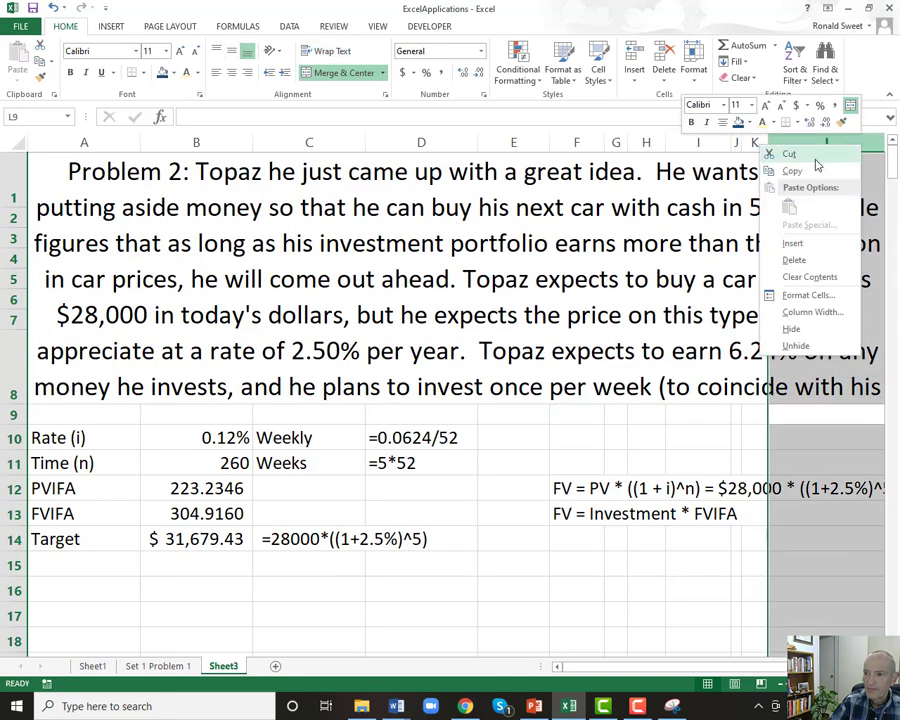
click(799, 313)
text(10)
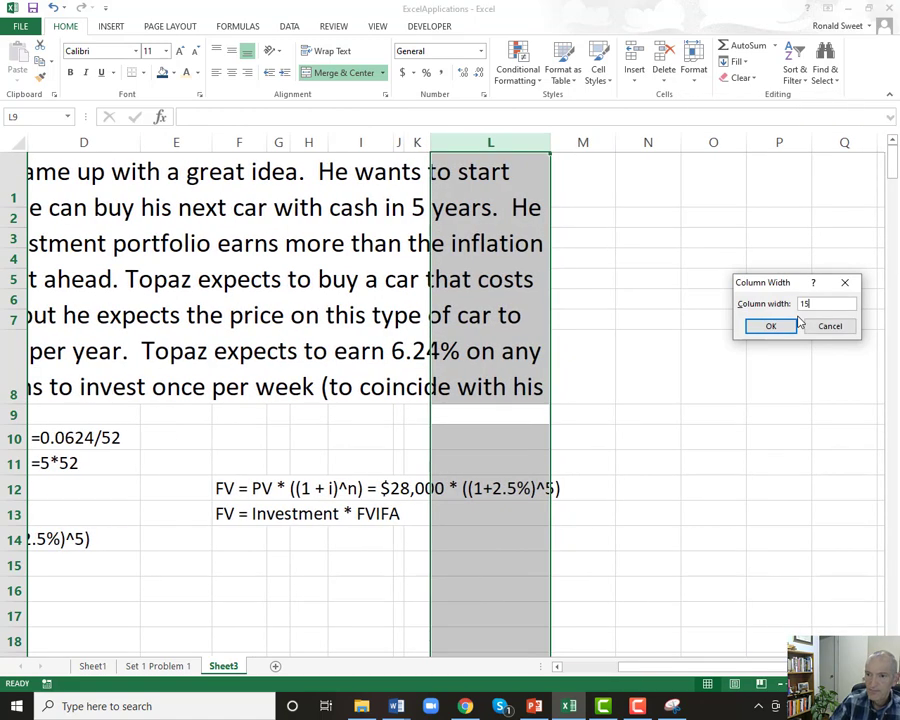
key(Return)
key(ctrl+Home)
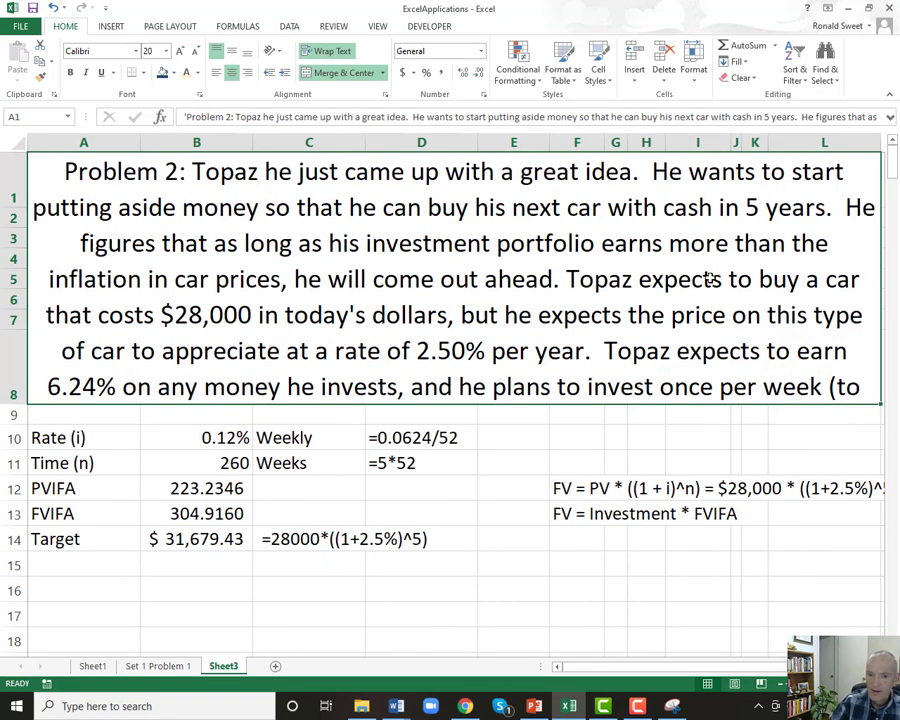
- Increase the height of row 8 so the merged Problem 2 text fits completely
drag(20, 411, 14, 446)
scroll(132, 611, down, 3)
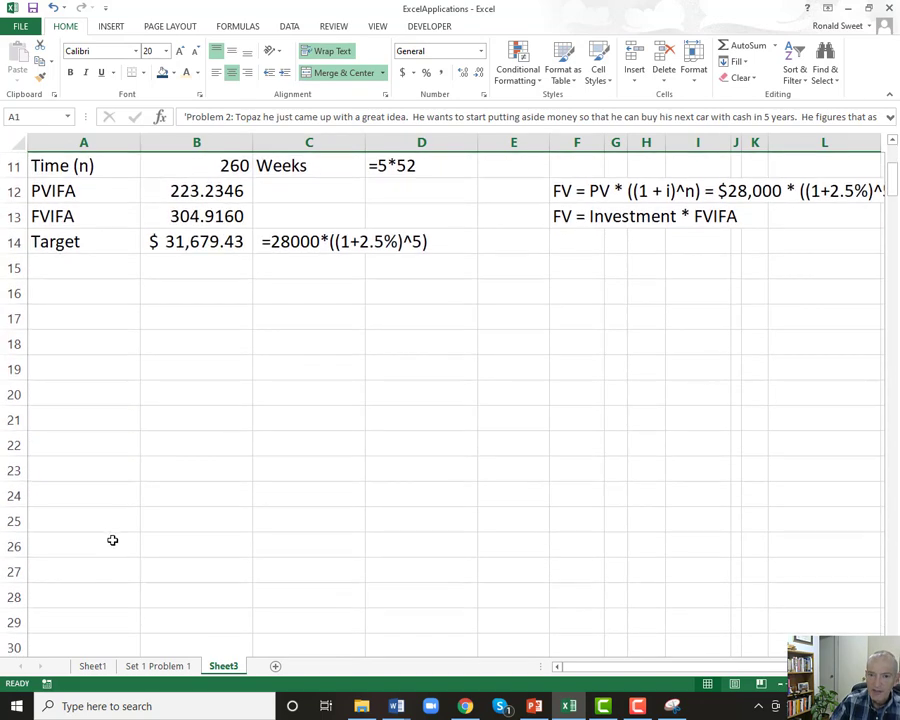
scroll(114, 536, up, 3)
- Examine the amortization table's column headings on the Set 1 Problem 1 sheet and compare them with the empty area below Target on Sheet3
click(157, 665)
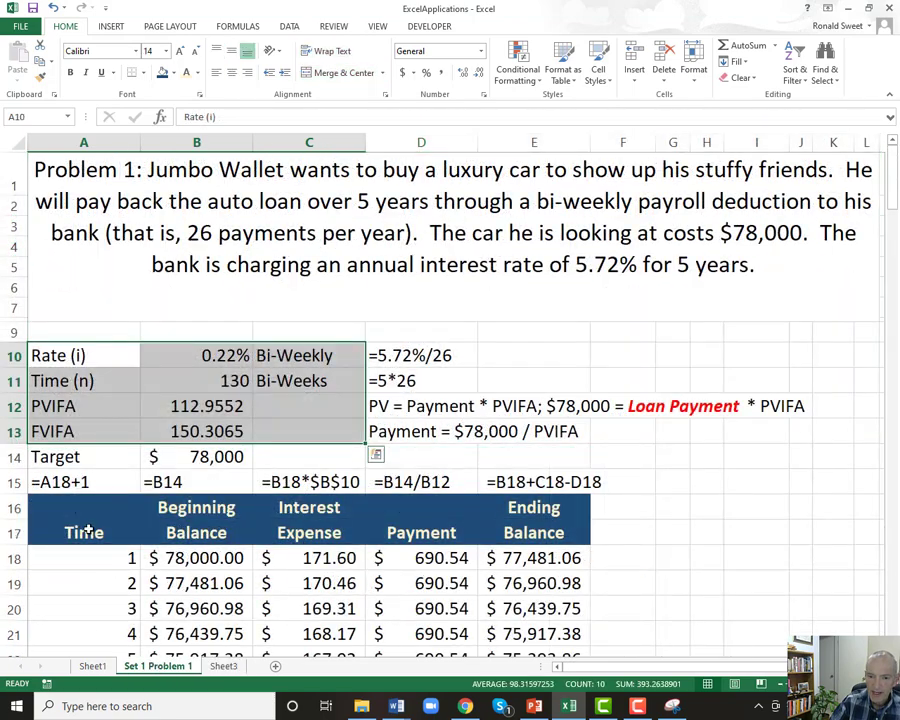
click(86, 526)
click(197, 512)
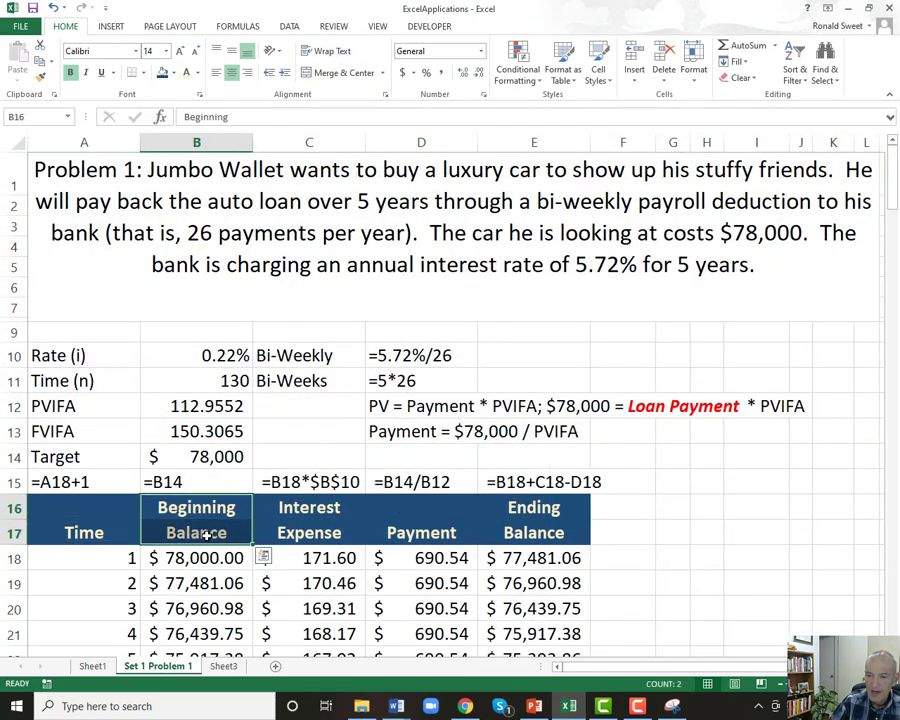
drag(304, 508, 300, 534)
click(415, 533)
drag(530, 508, 522, 534)
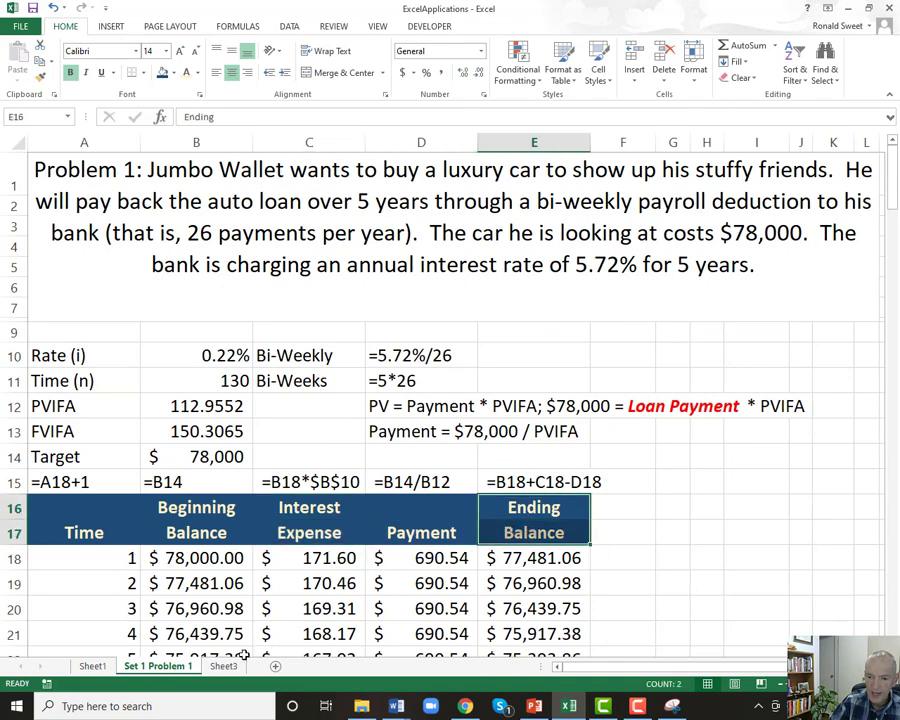
click(212, 665)
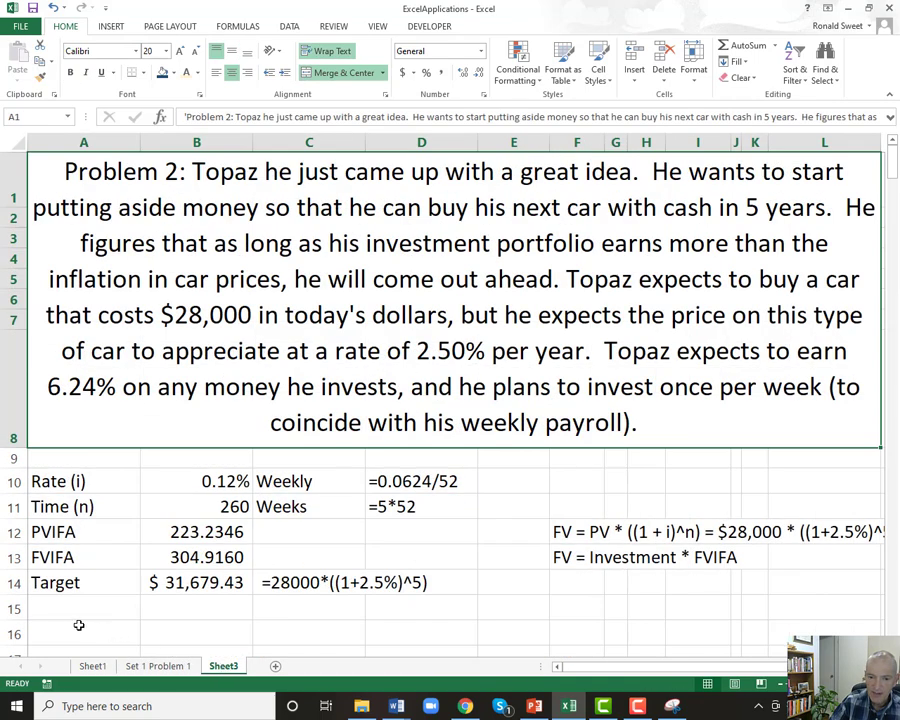
click(152, 665)
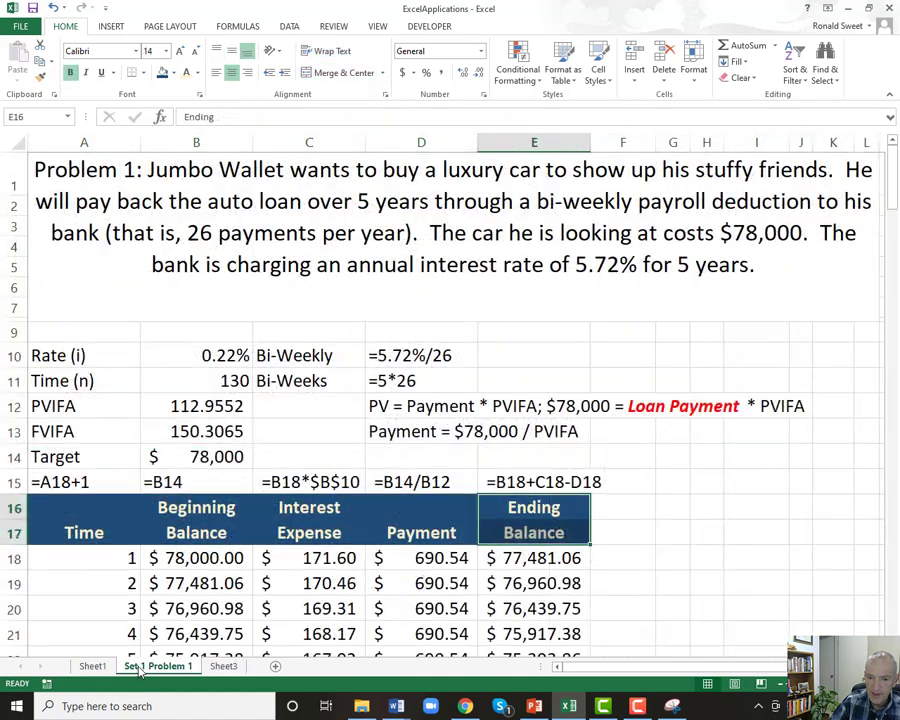
click(55, 510)
click(222, 666)
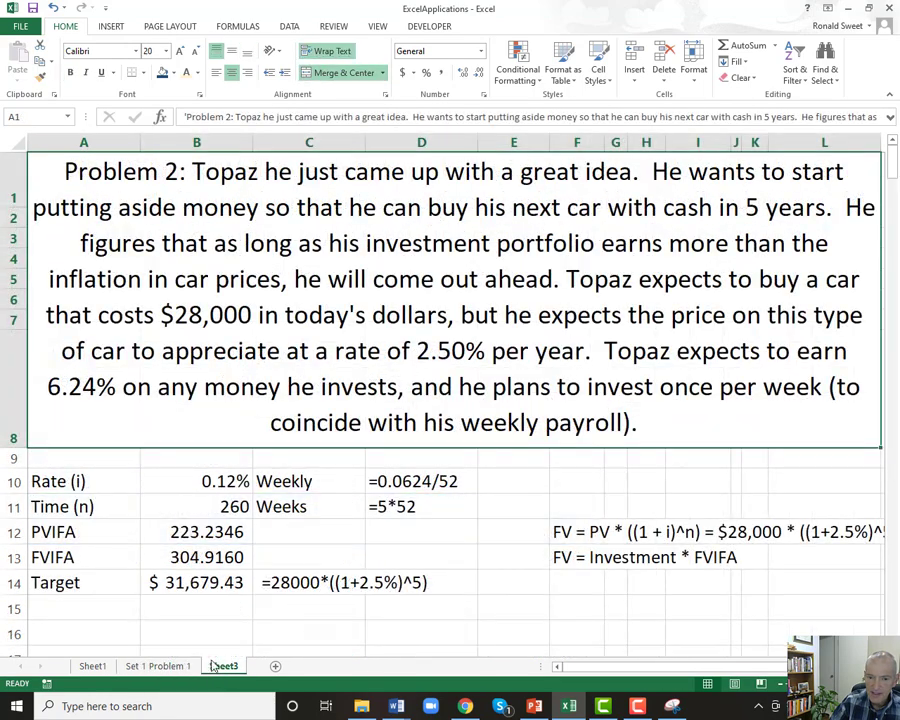
scroll(48, 600, down, 3)
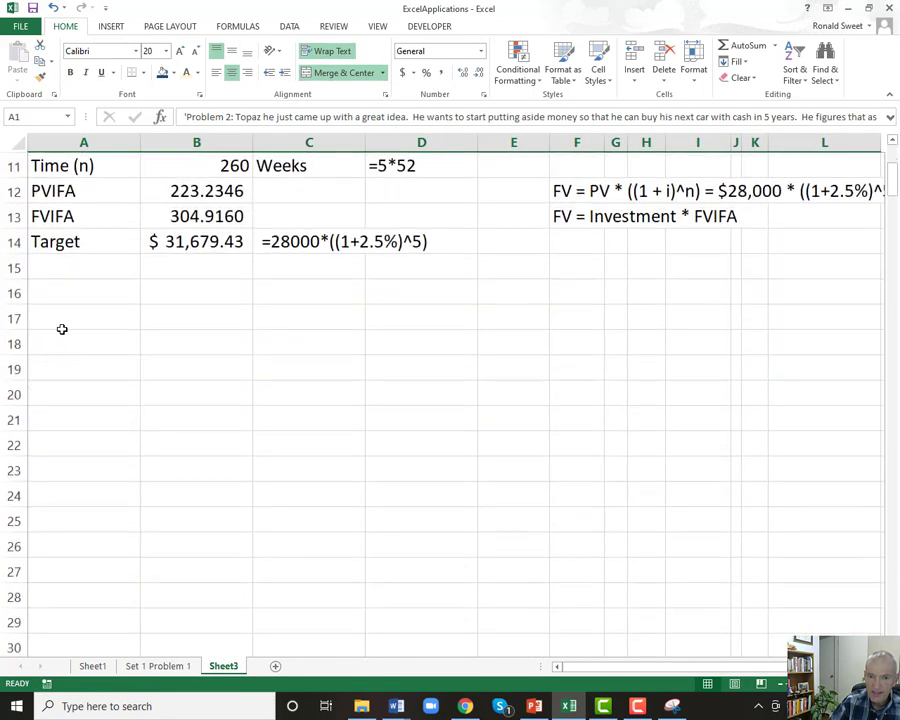
click(63, 328)
scroll(89, 440, up, 3)
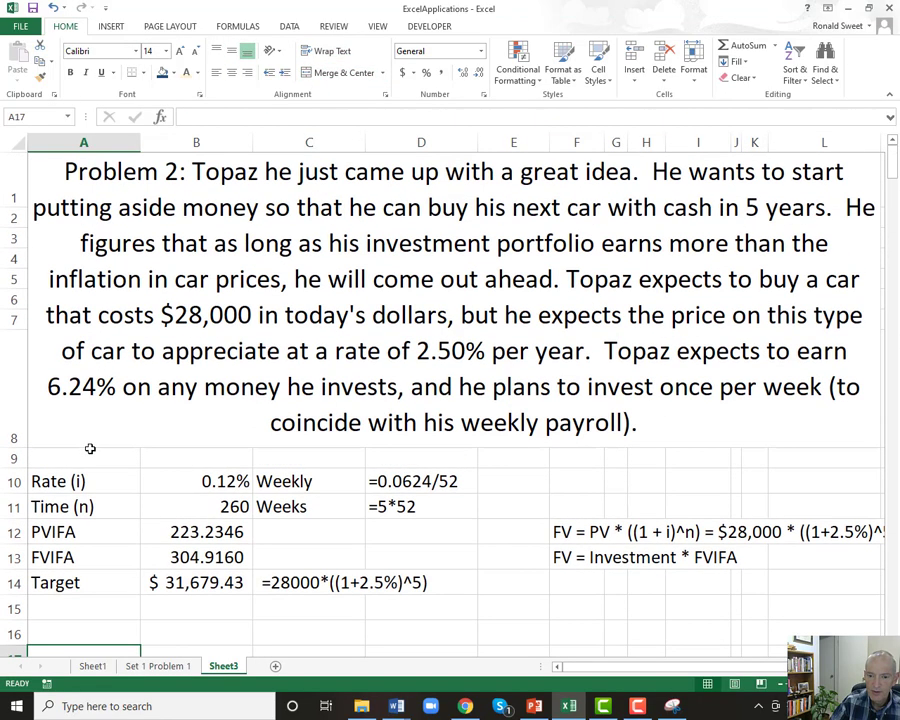
scroll(89, 449, down, 3)
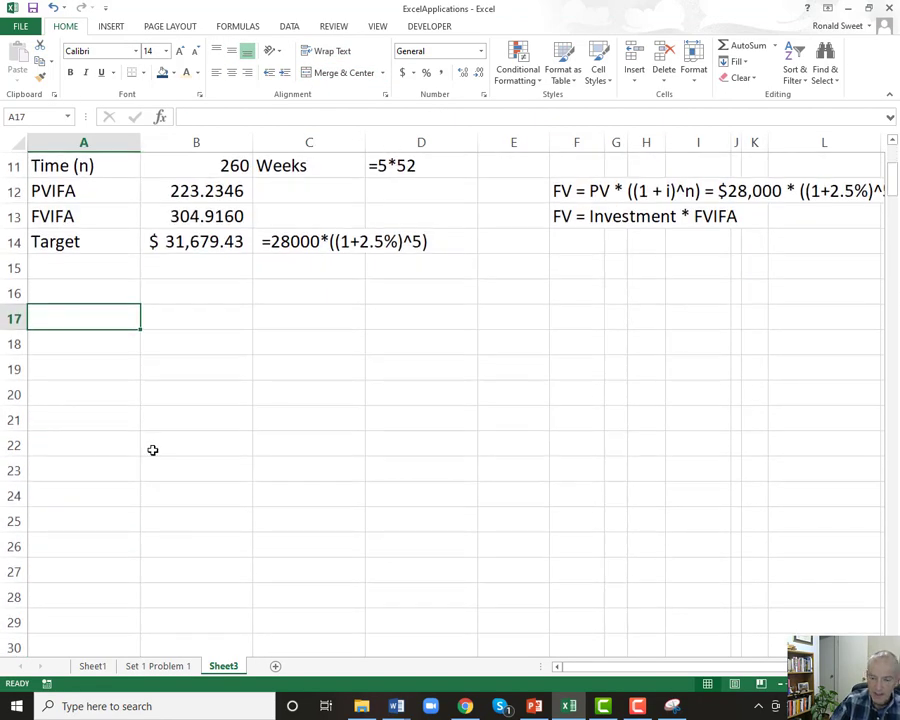
click(150, 665)
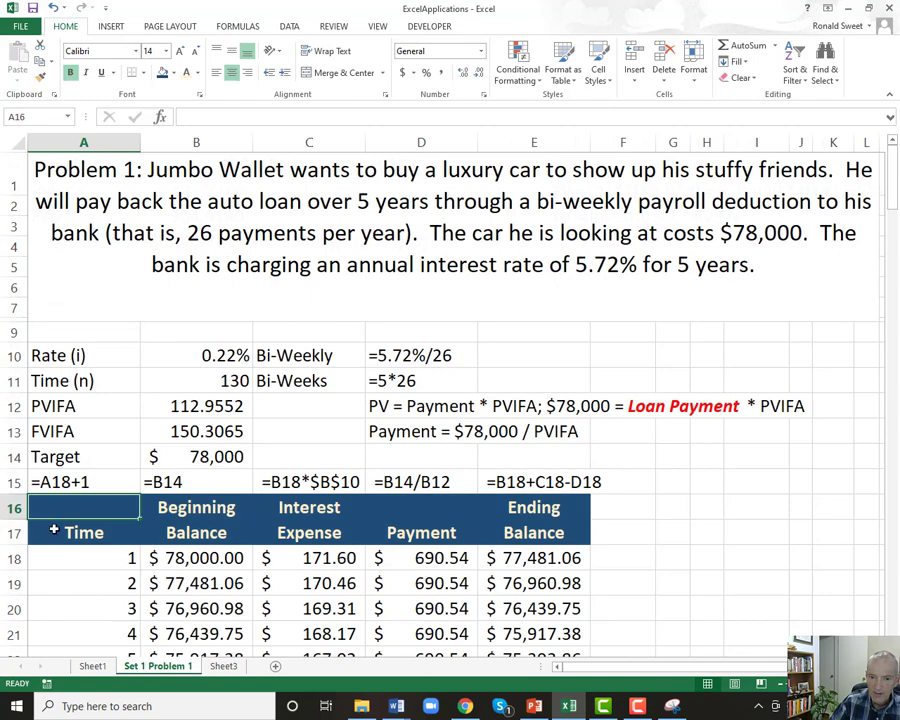
click(70, 532)
click(223, 666)
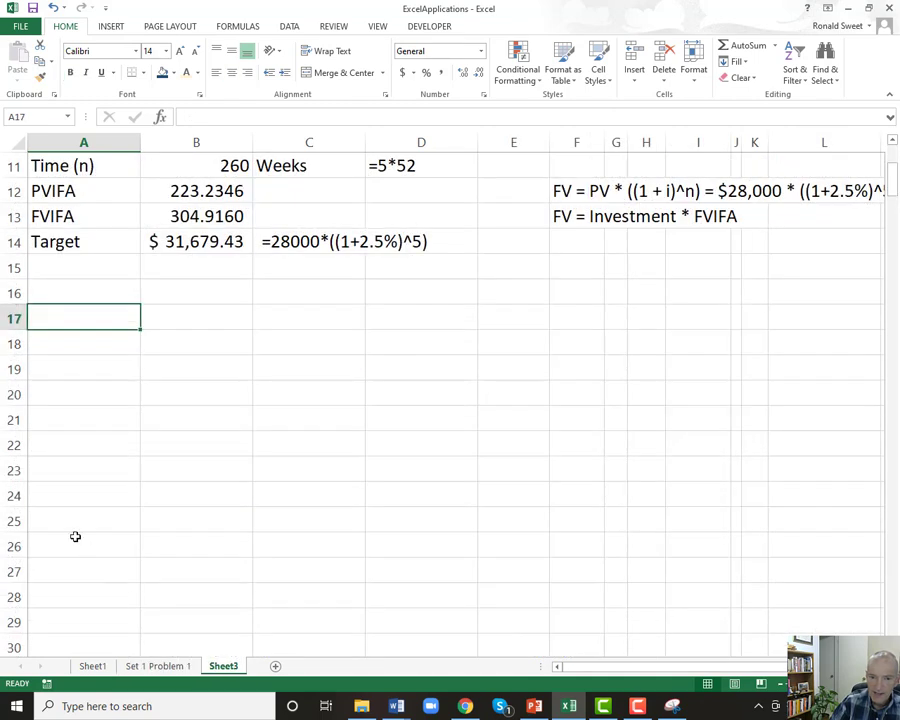
- Enter the heading Time in A18 and the two-line heading Beginning Balance in B17:B18 on Sheet3
click(64, 345)
text(Time)
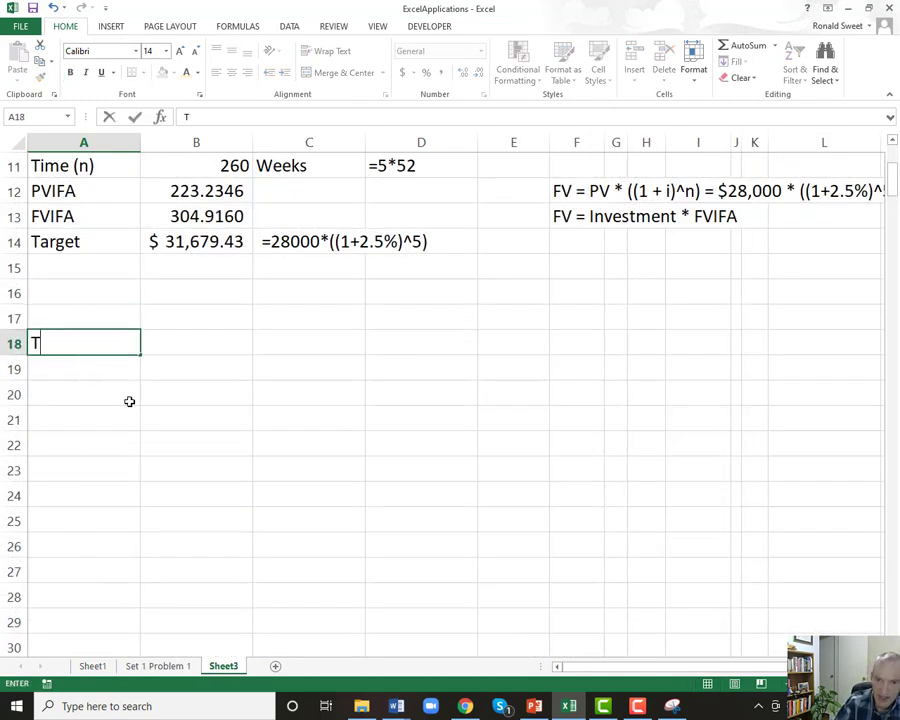
key(Tab)
key(Up)
text(Beginning)
key(Return)
text(Balance)
key(Return)
key(Up)
- Check the third heading on Set 1 Problem 1, and enter the two-line heading Interest Earned in C17:C18 of Sheet3
click(152, 666)
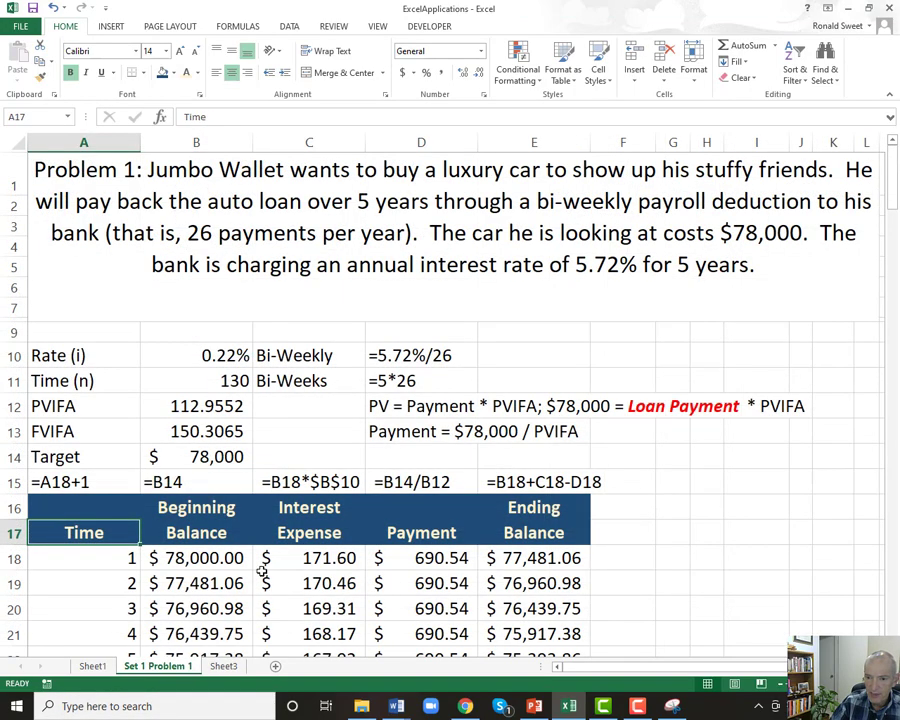
click(223, 666)
click(266, 319)
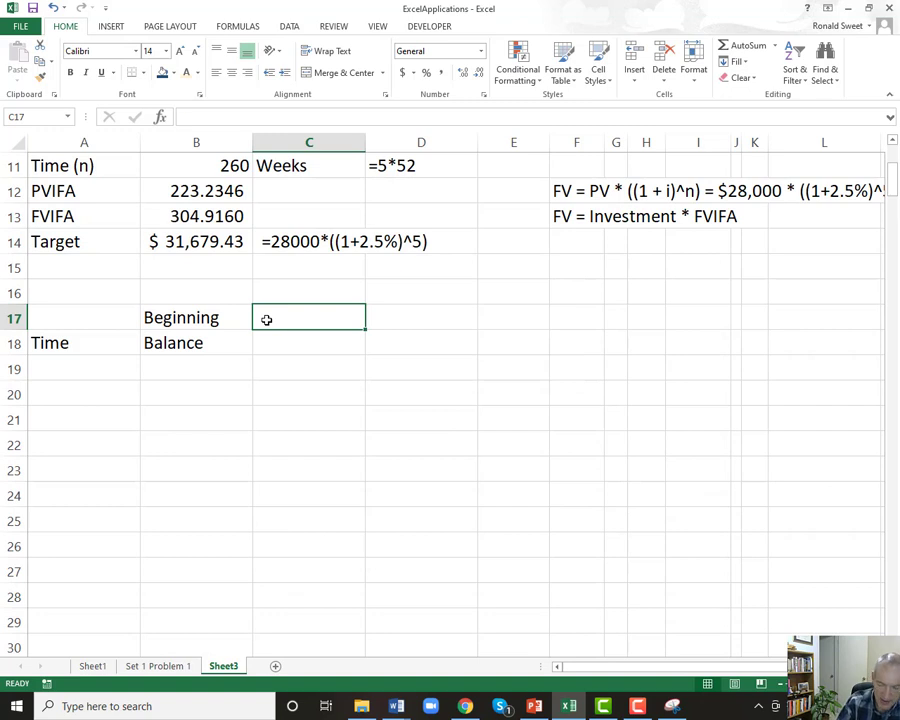
text(Interest)
key(Return)
text(Earned)
key(Return)
key(Up)
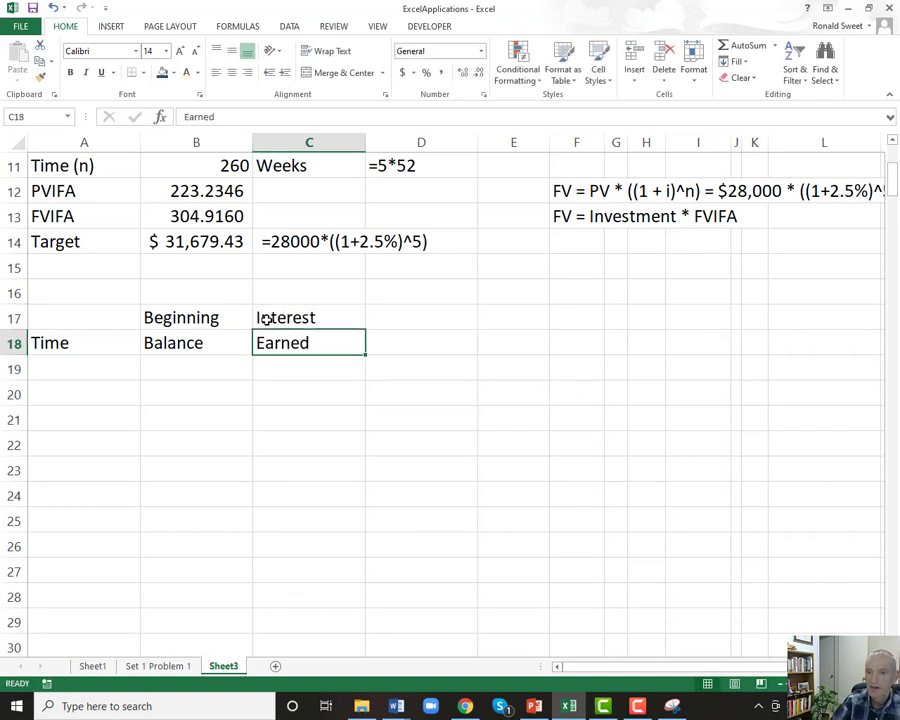
key(Up)
key(Right)
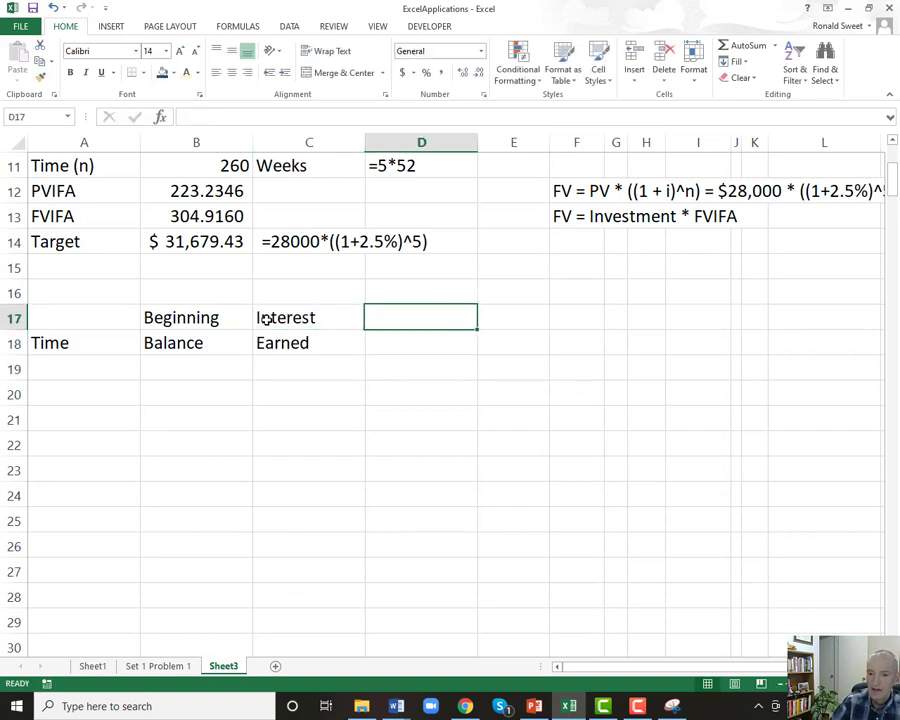
- Enter the heading Investment in D18 of Sheet3, in the position of the Payment heading on Set 1 Problem 1
click(173, 666)
click(420, 530)
click(223, 666)
click(405, 349)
text(Investmen)
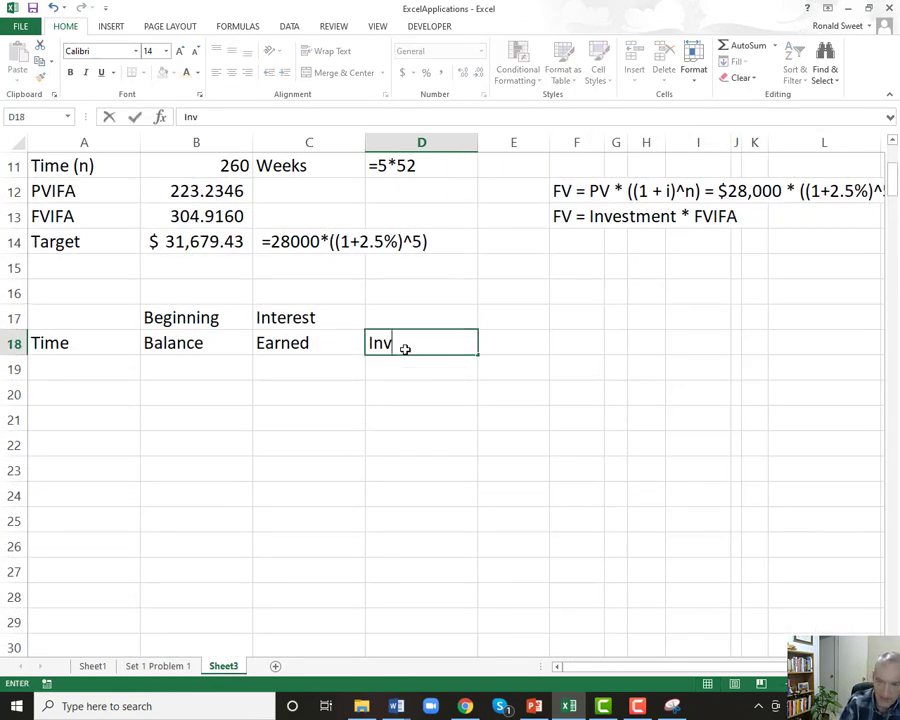
key(Return)
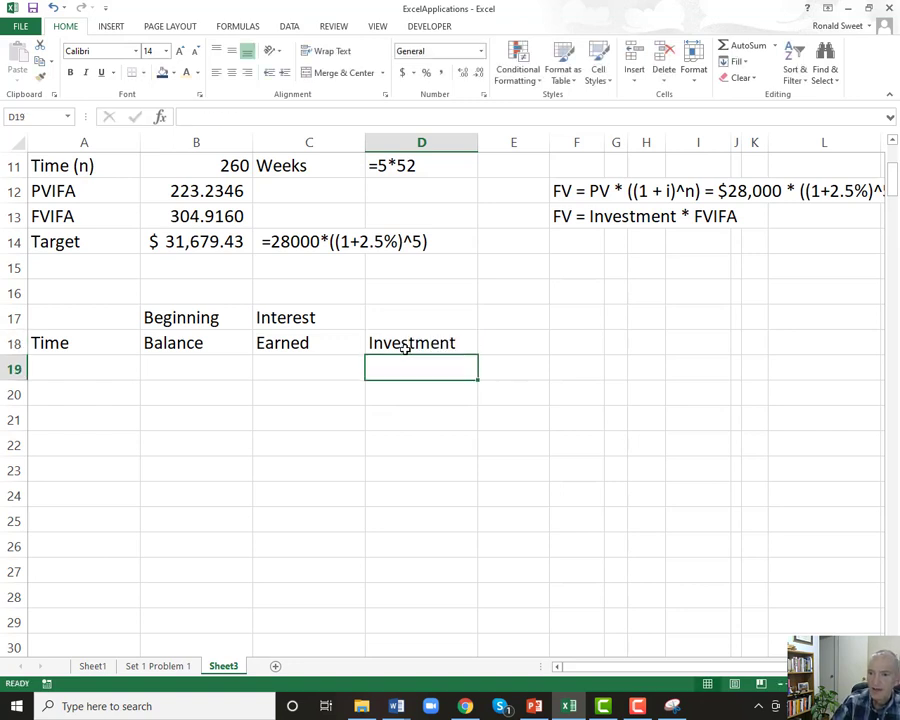
- Enter the two-line heading Ending Balance in E17:E18
key(Up)
key(Right)
text(Ending)
key(Return)
text(Balance)
key(Return)
key(Up)
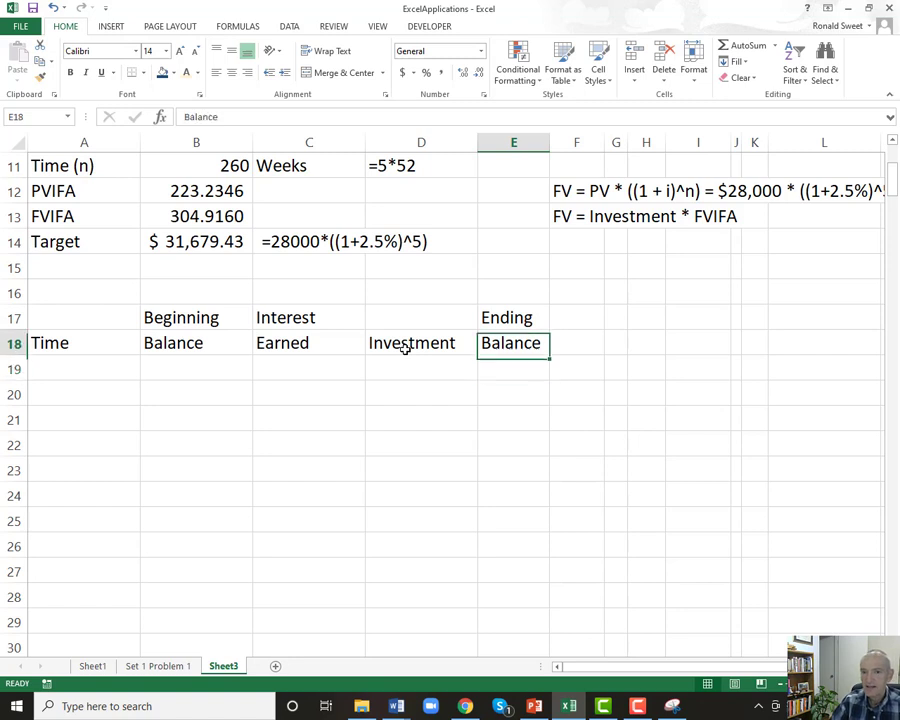
- Review the Interest Earned, Investment and Ending Balance headings in rows 17 and 18
key(Left)
key(Left)
key(Left)
key(Up)
key(Right)
key(shift+Down)
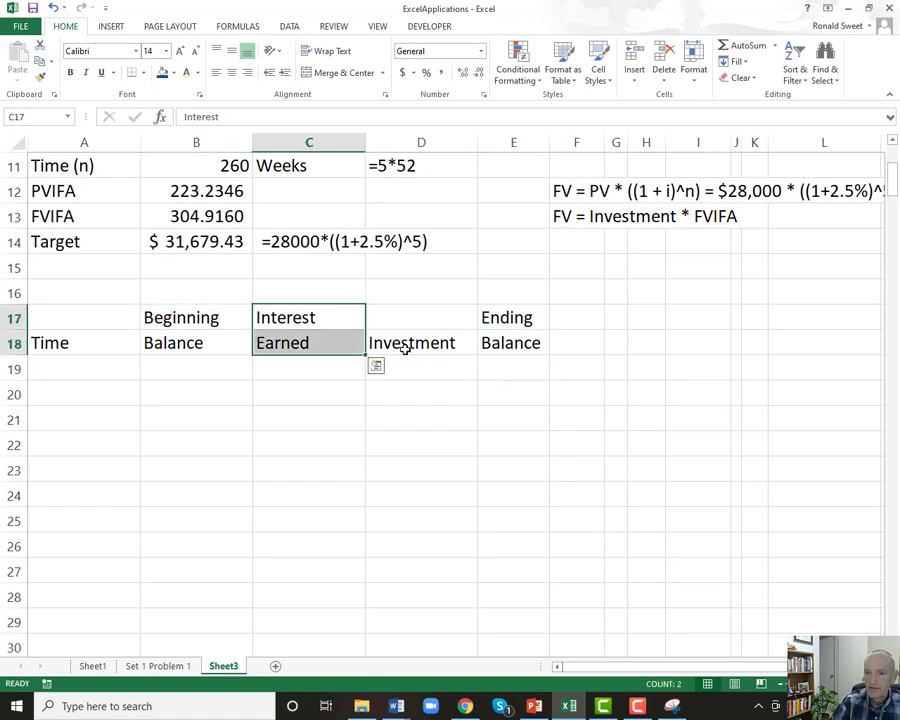
key(Right)
key(Right)
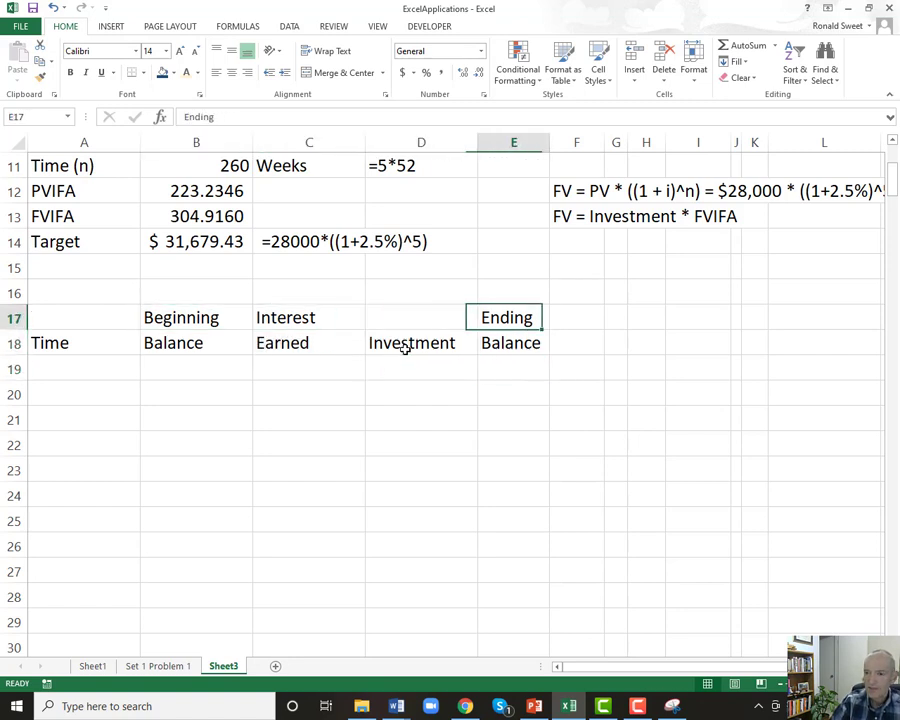
key(shift+Down)
click(405, 347)
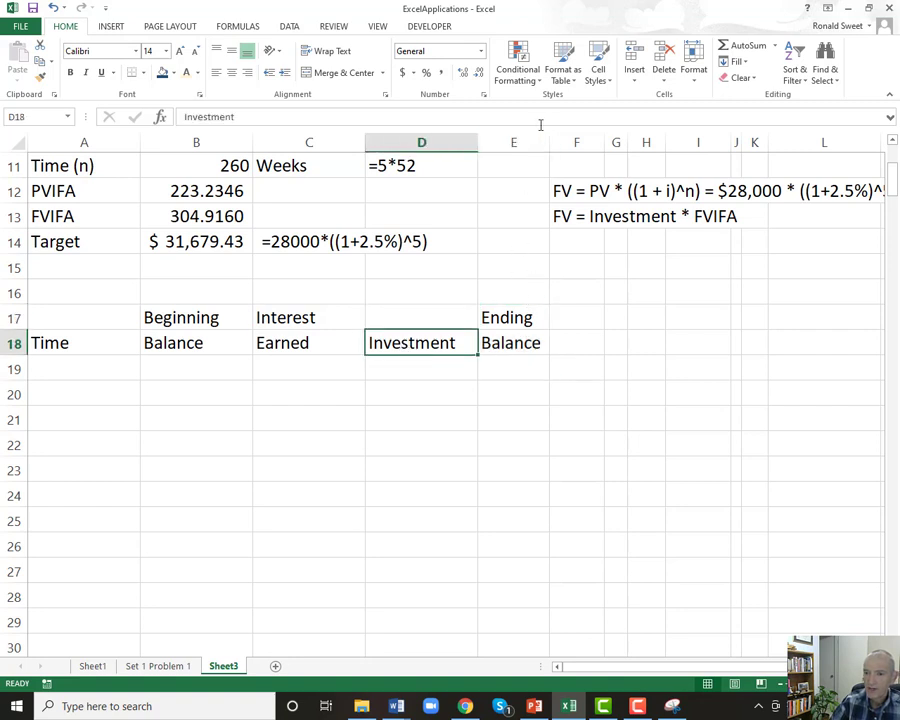
- Set the width of column E to 15 to match columns A through D
click(514, 142)
right_click(516, 138)
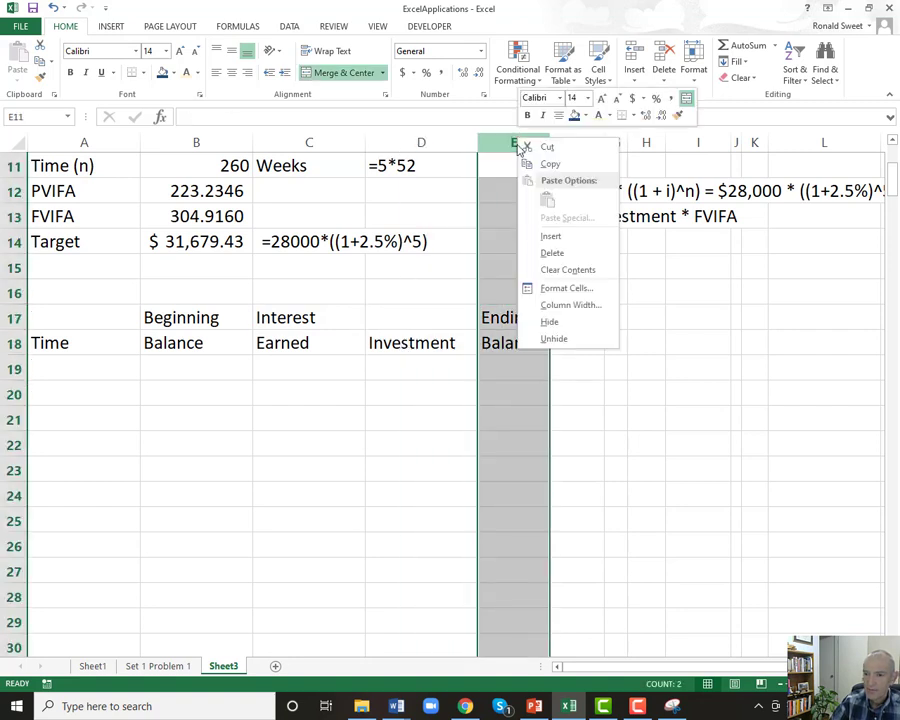
click(566, 305)
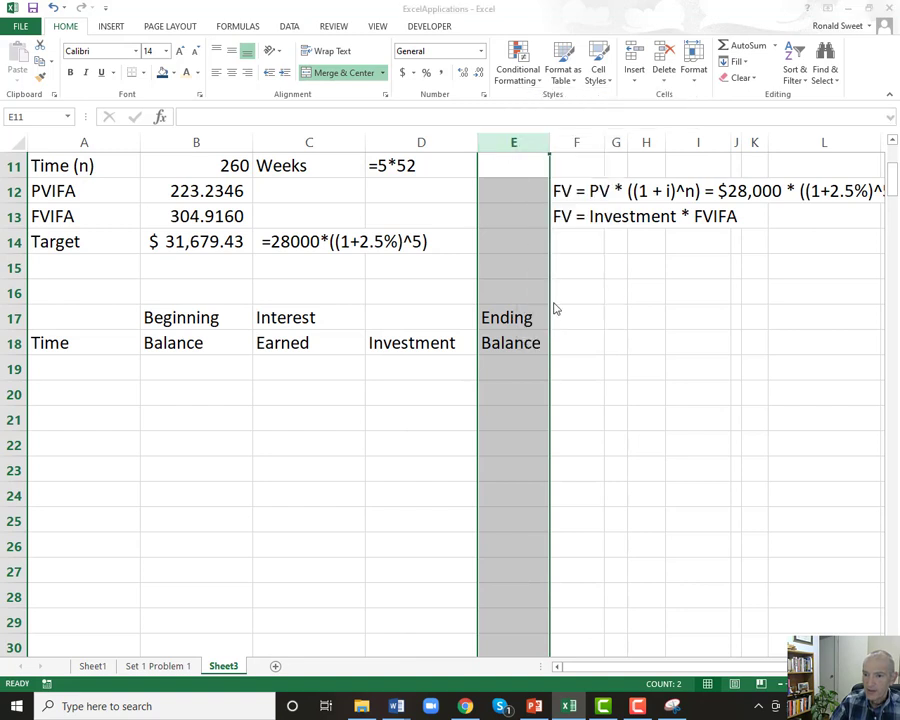
text(13)
key(Return)
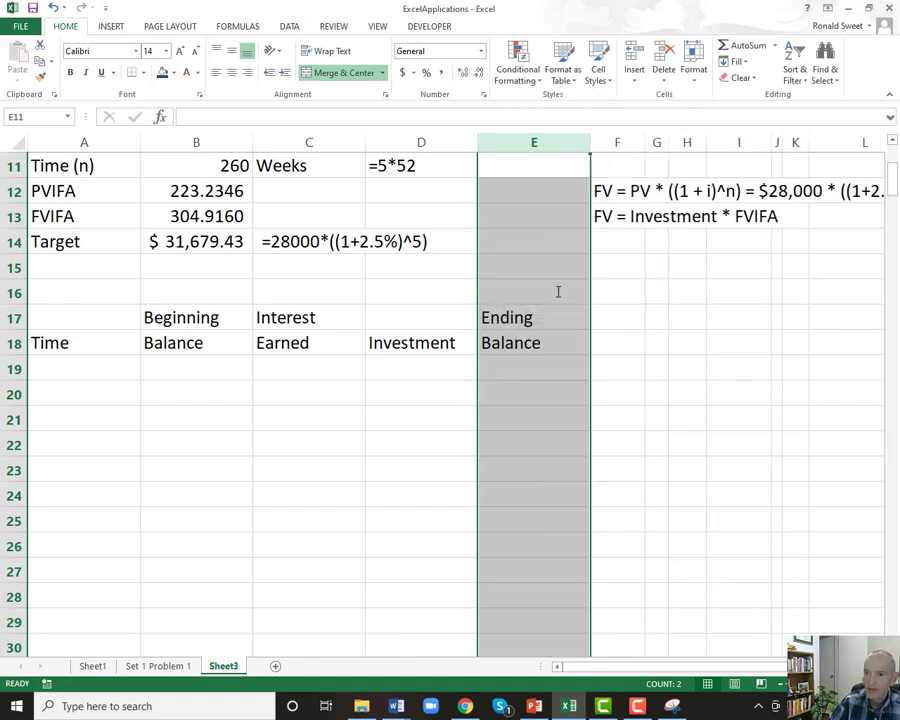
- Format the headings in A17:E18 with a dark blue fill, light font color, bold text and centered alignment
click(61, 343)
drag(71, 309, 500, 345)
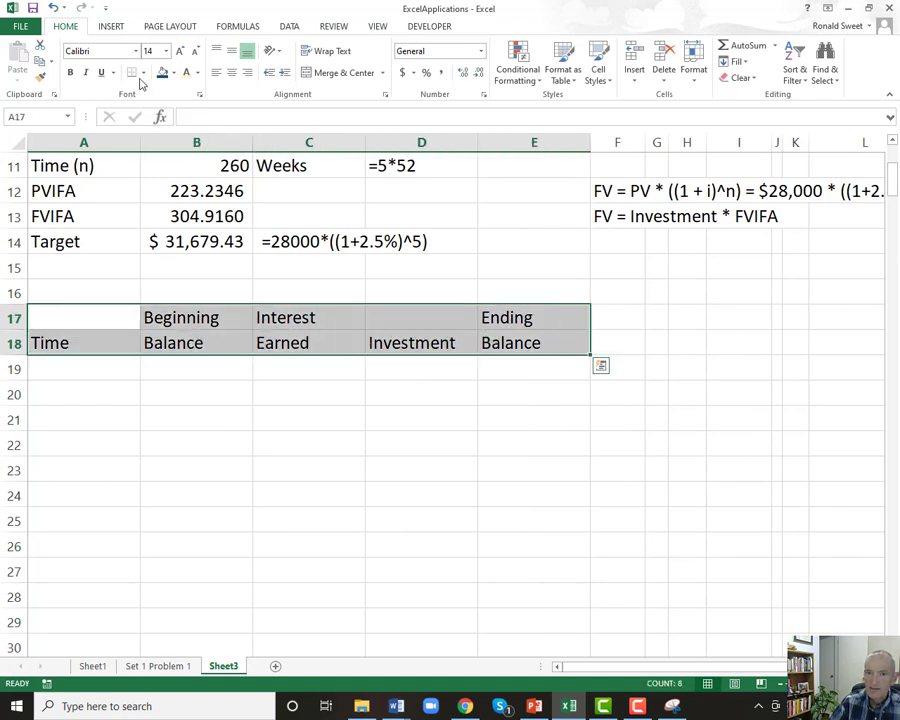
click(162, 73)
click(186, 72)
click(70, 72)
click(231, 72)
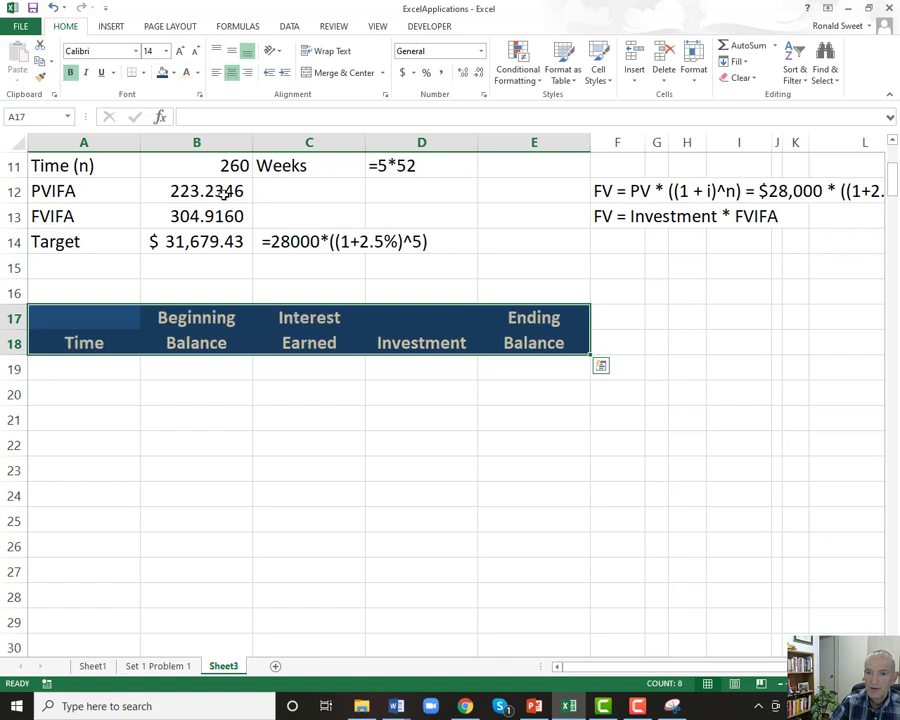
drag(114, 315, 542, 340)
- Enter 1 as the first Time period in A19
click(96, 366)
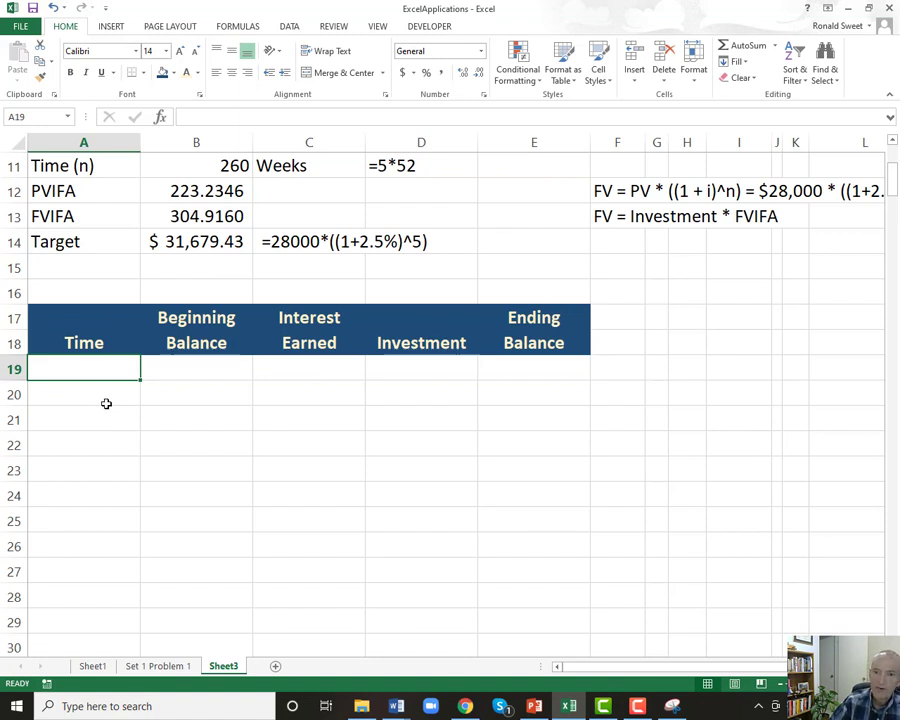
text(1)
key(Return)
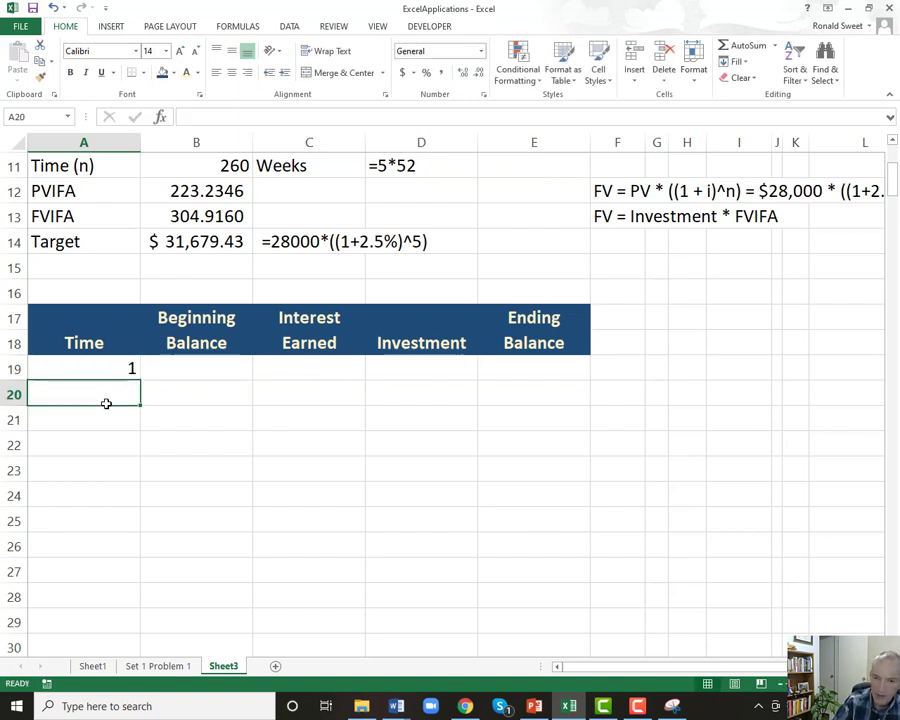
- Enter the formula =A19+1 in A20 for the second Time period
text(=)
key(Up)
text(+1)
key(Return)
- Turn the A20 formula into text and copy it to A16 as a note above the Time heading
key(Up)
key(F2)
key(Home)
text(')
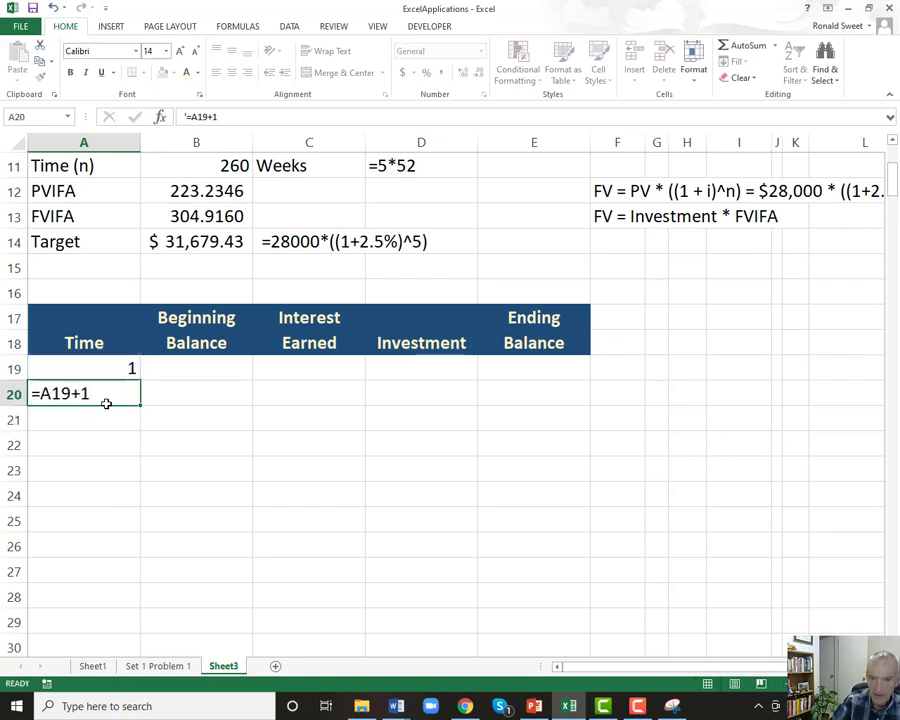
key(Return)
key(Up)
key(ctrl+c)
key(Up)
key(Up)
key(Up)
key(Up)
key(ctrl+v)
key(Down)
key(Down)
key(Down)
key(Down)
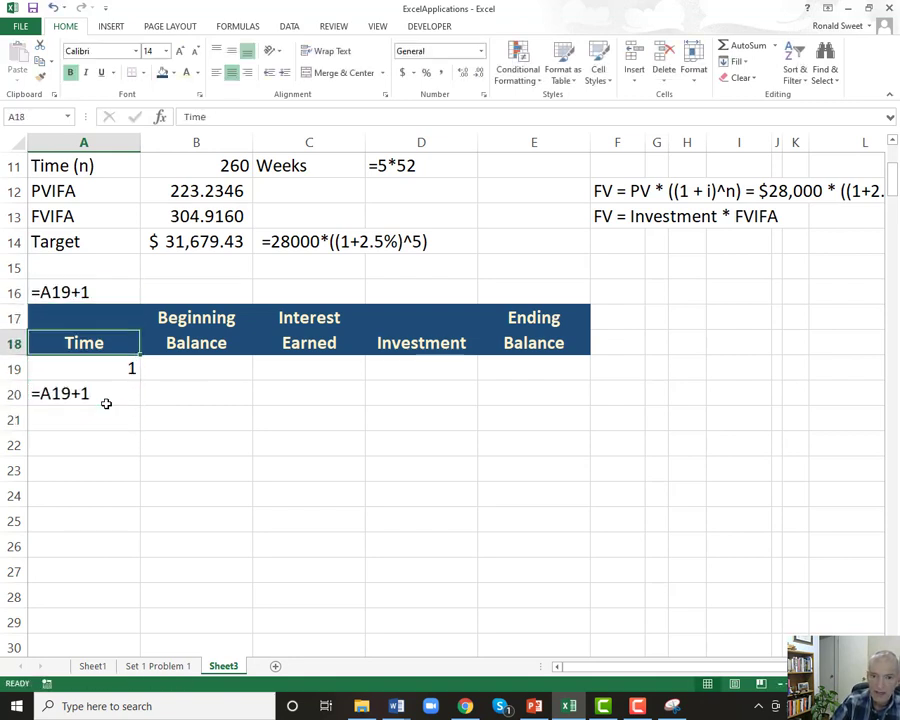
- Restore A20 from text to the working formula =A19+1
key(F2)
key(Home)
key(Delete)
key(Return)
- Enter 0 as the first Beginning Balance in B19 and apply the Accounting number format
key(Up)
key(Up)
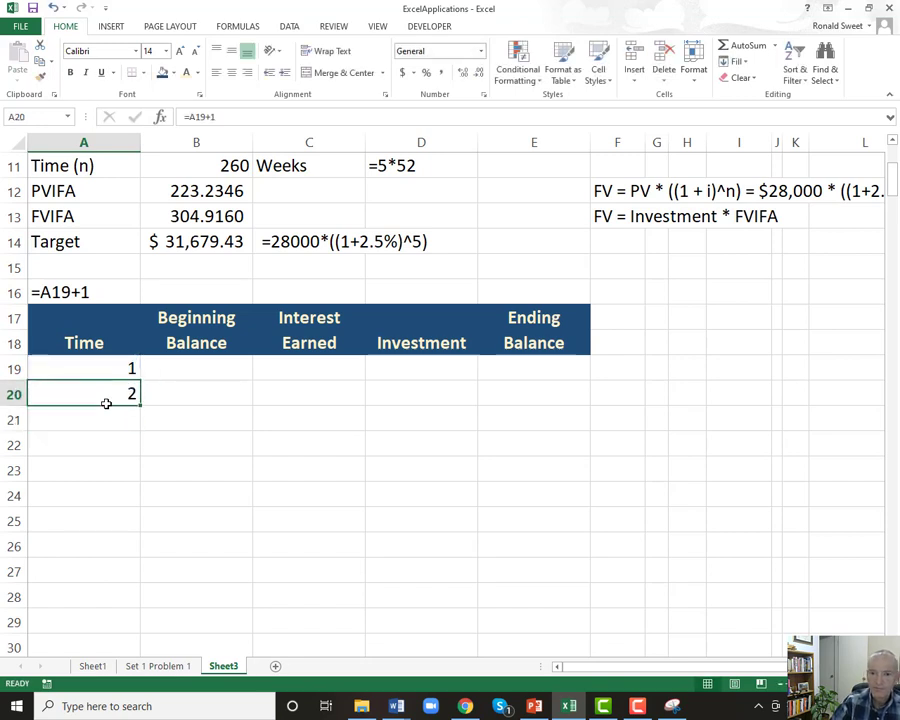
key(Right)
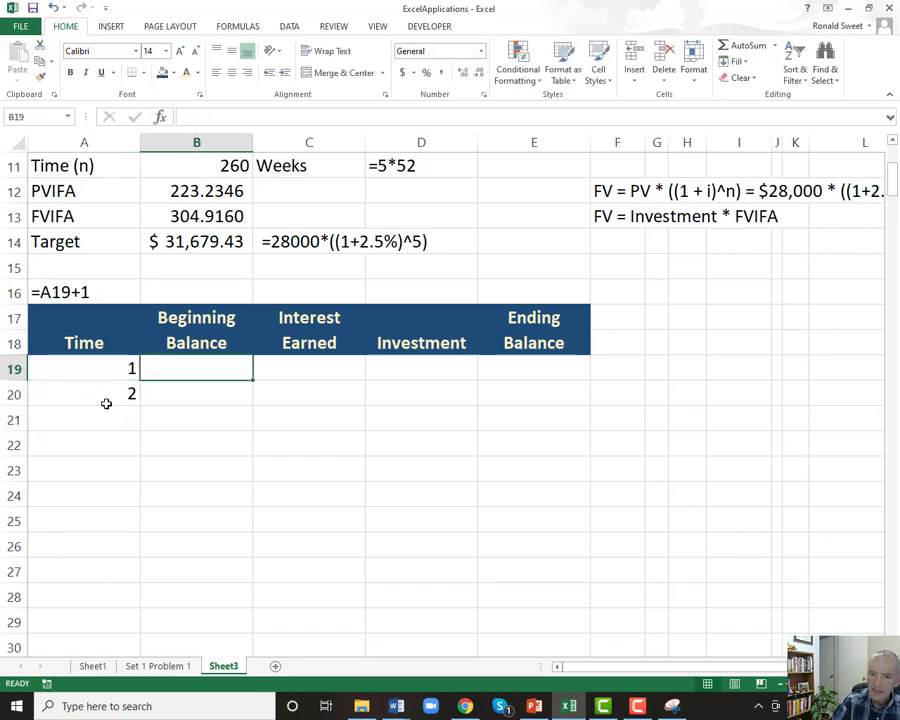
text(0)
key(ctrl+Return)
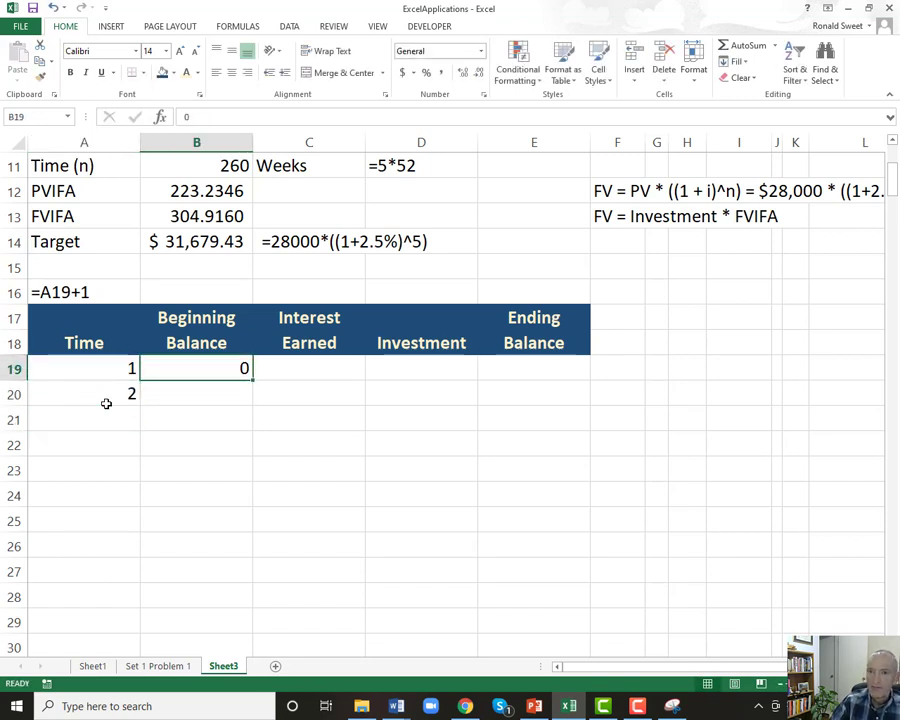
click(404, 72)
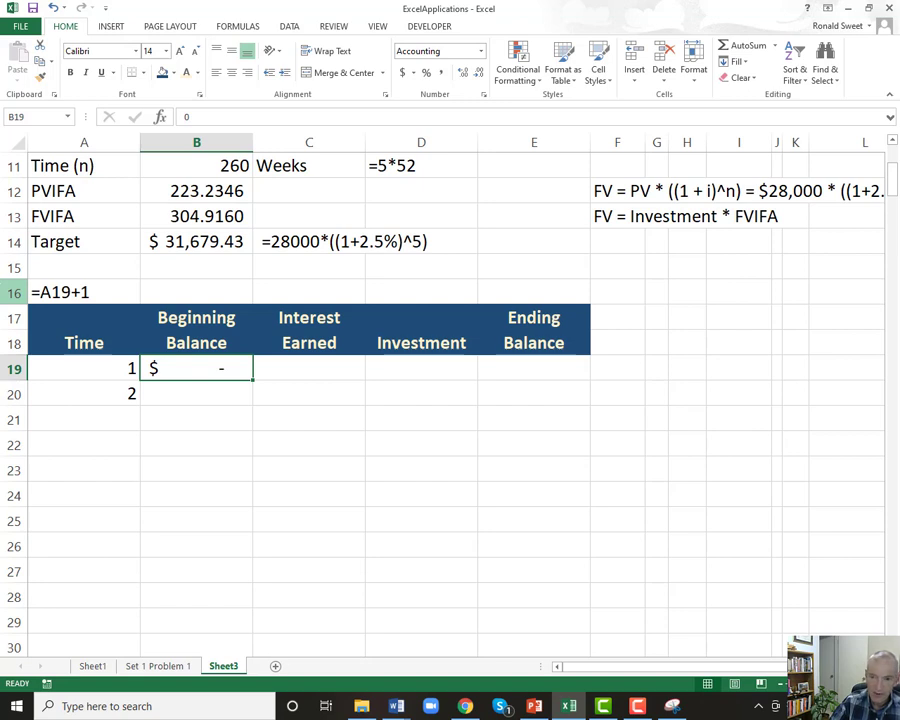
- Calculate the first Interest Earned in C19 with =B19*$B$10, keeping the rate cell reference absolute
key(Right)
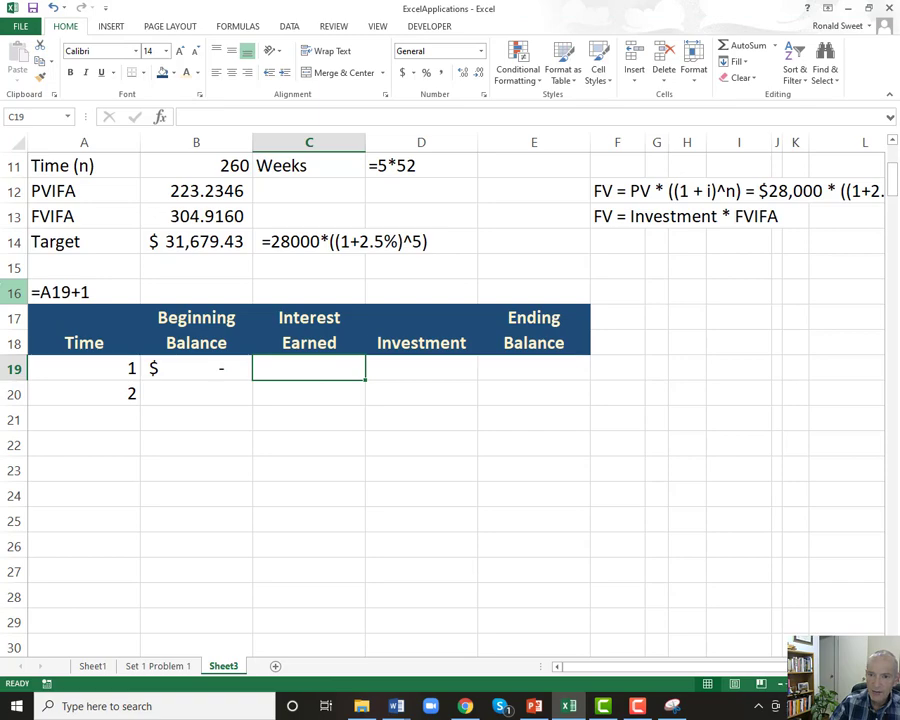
scroll(102, 332, up, 3)
scroll(106, 350, down, 3)
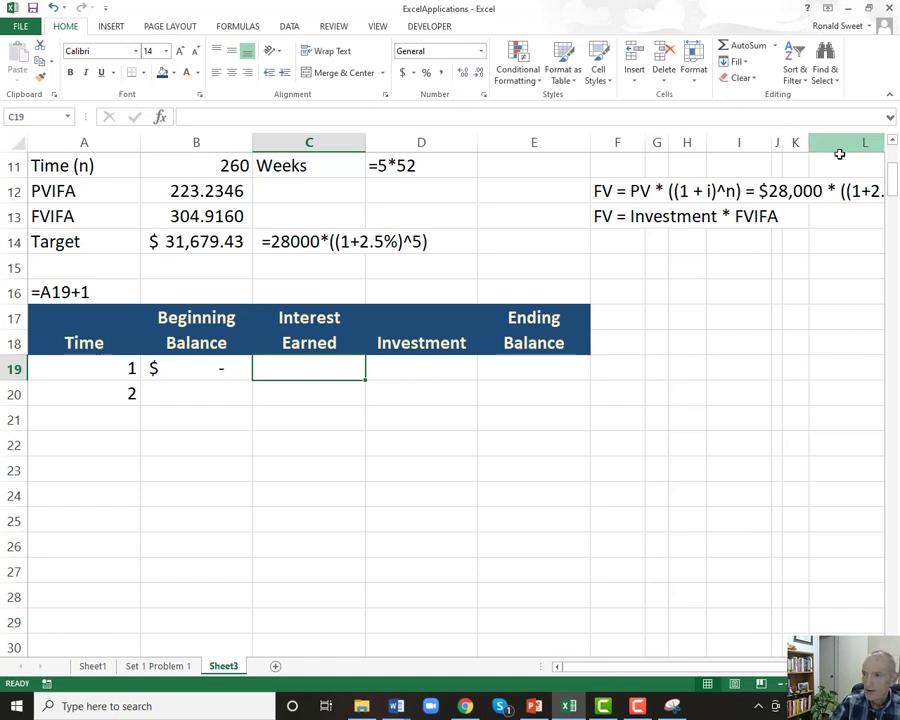
click(892, 141)
click(892, 141)
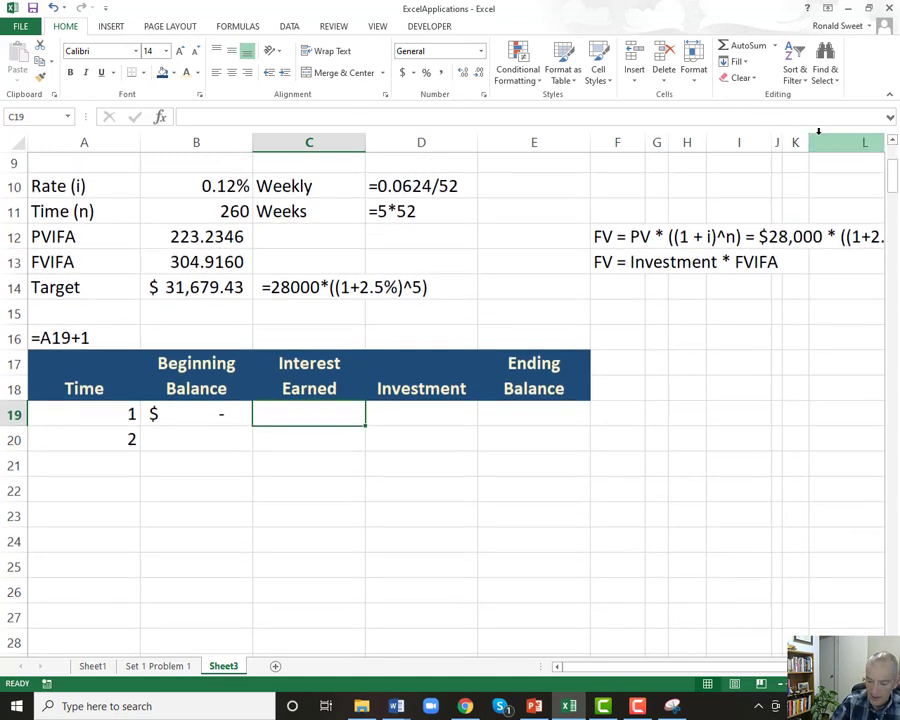
text(=)
key(Left)
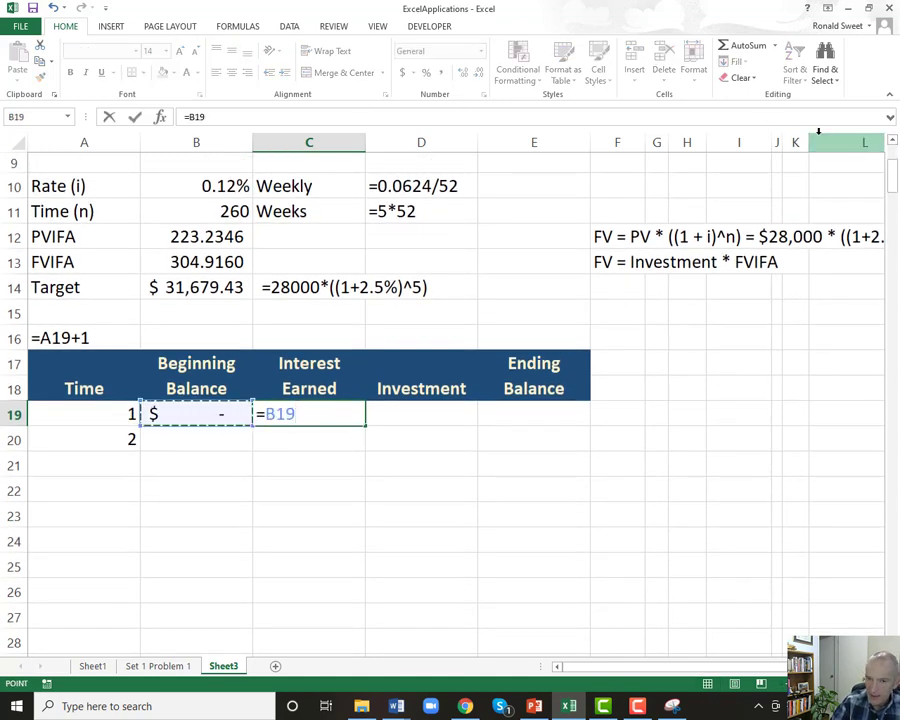
text(*)
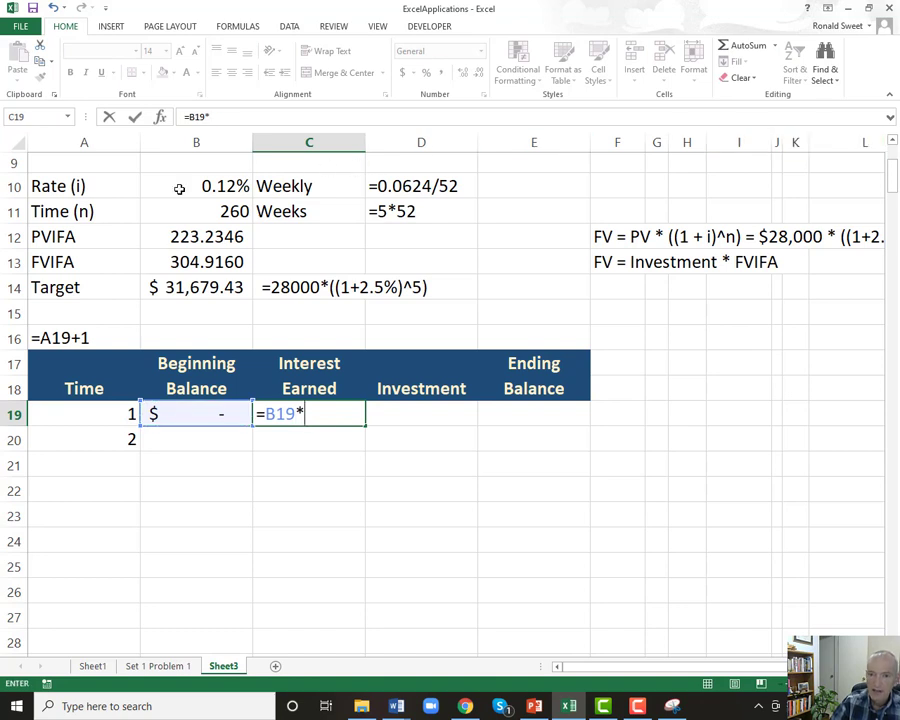
click(179, 189)
key(F4)
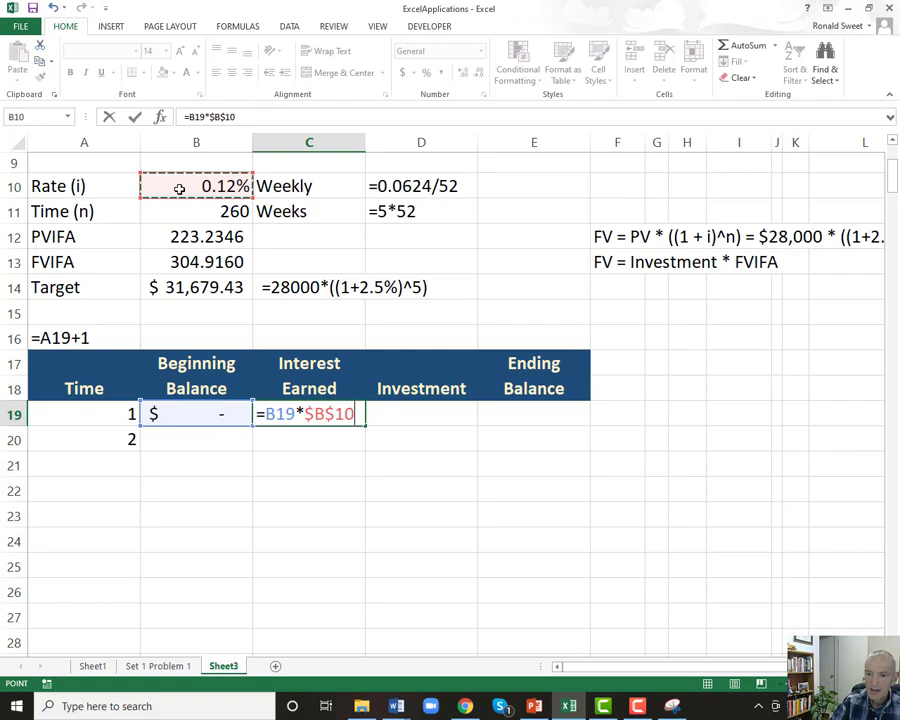
key(Return)
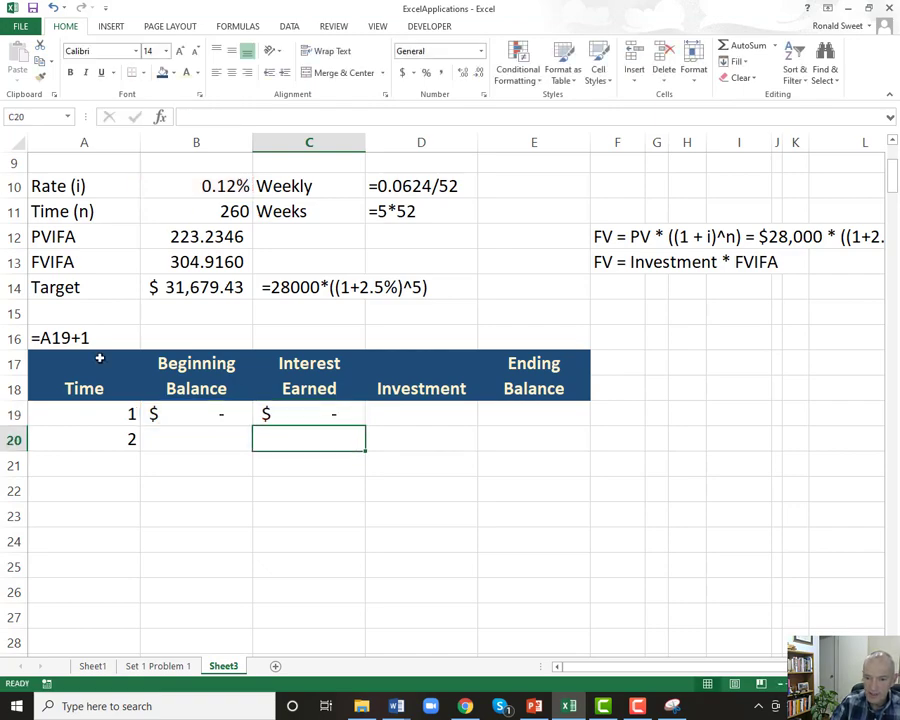
- Check the Interest Expense formula in C18 on the Set 1 Problem 1 sheet and return to Sheet3
click(167, 665)
click(295, 557)
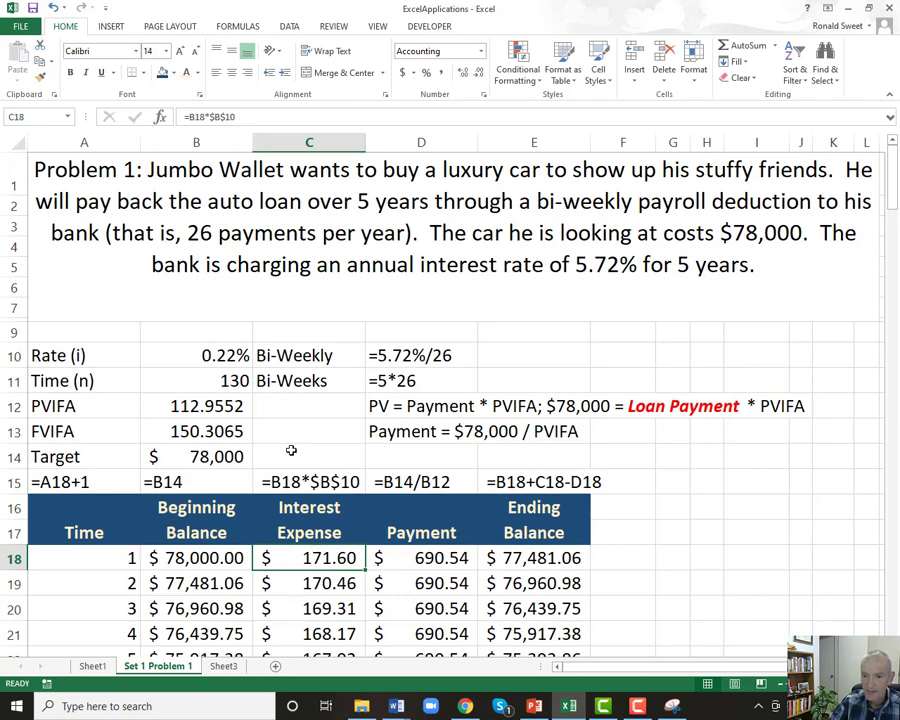
click(223, 665)
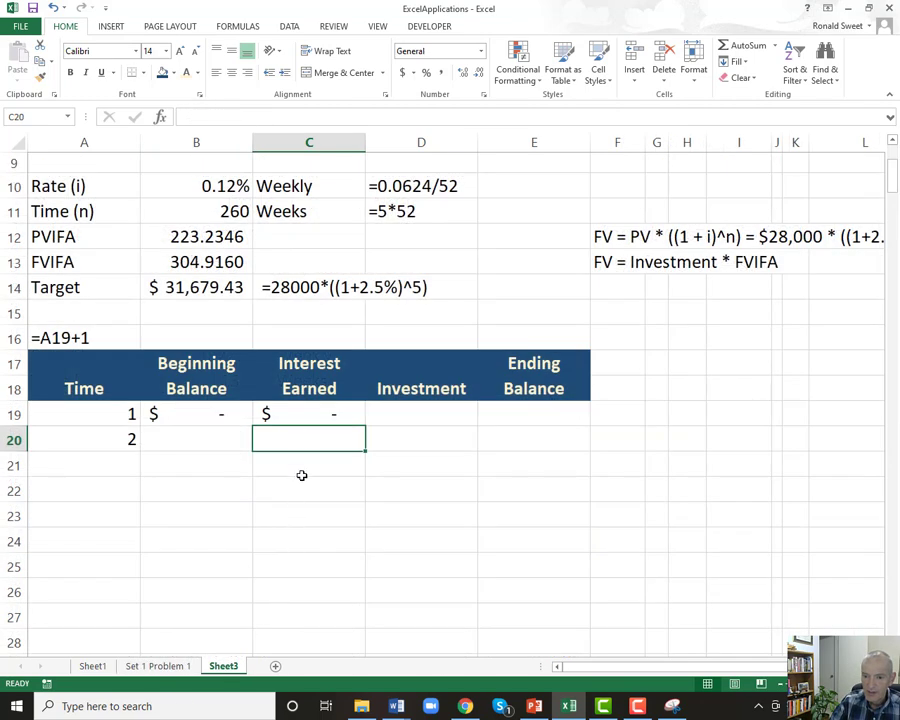
- Turn the C19 formula into text and copy it to C16 as a note above the Interest Earned heading
click(296, 414)
double_click(296, 414)
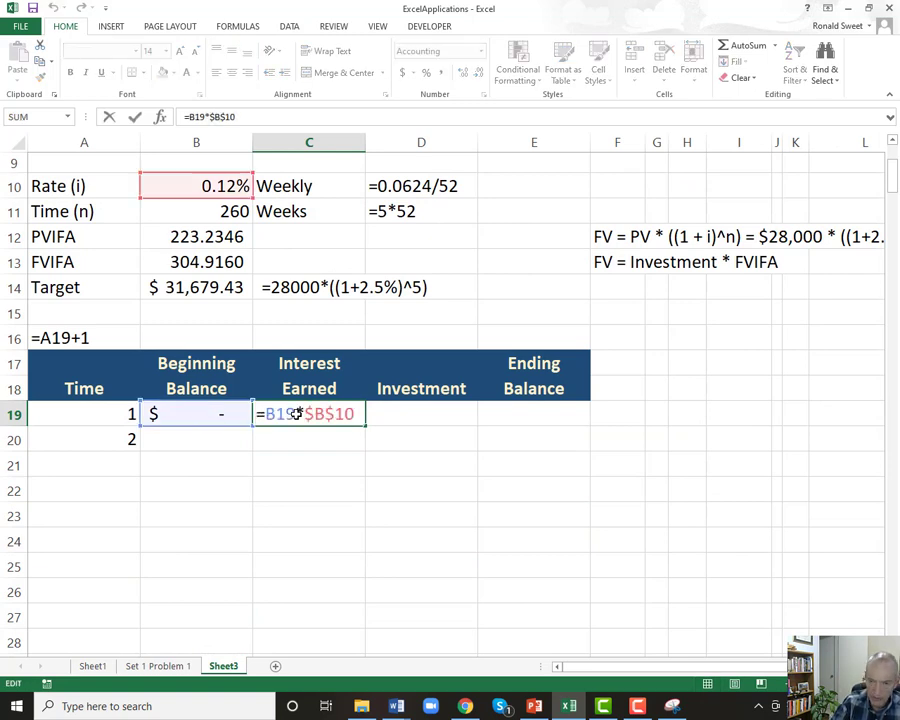
key(Return)
key(Up)
key(ctrl+c)
key(Up)
key(Up)
key(Up)
key(Return)
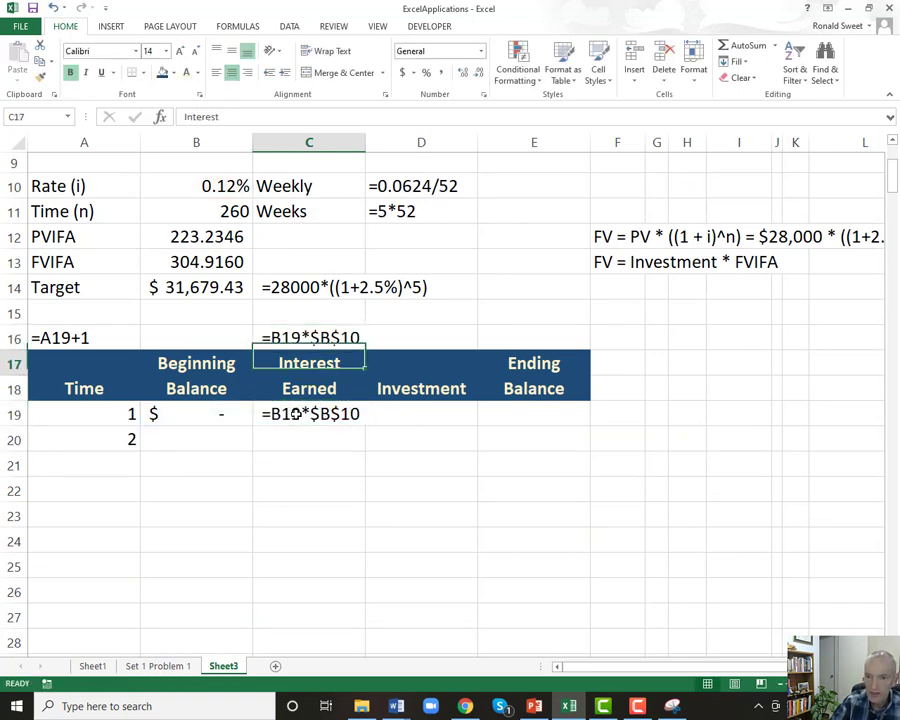
- Restore C19 from text to the working formula =B19*$B$10
click(296, 414)
key(F2)
key(Home)
key(Delete)
key(Return)
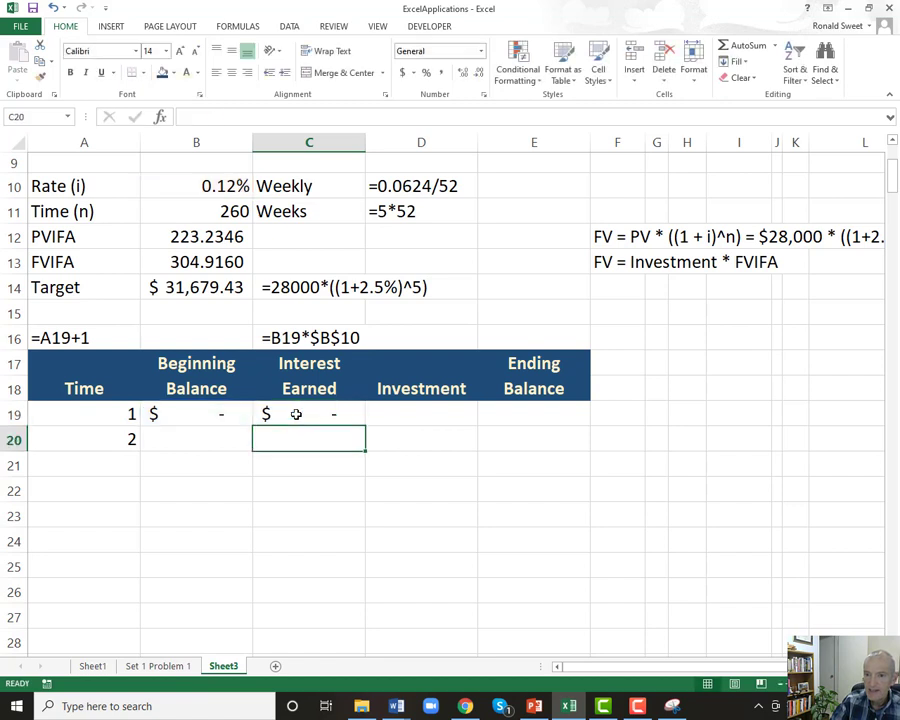
click(296, 414)
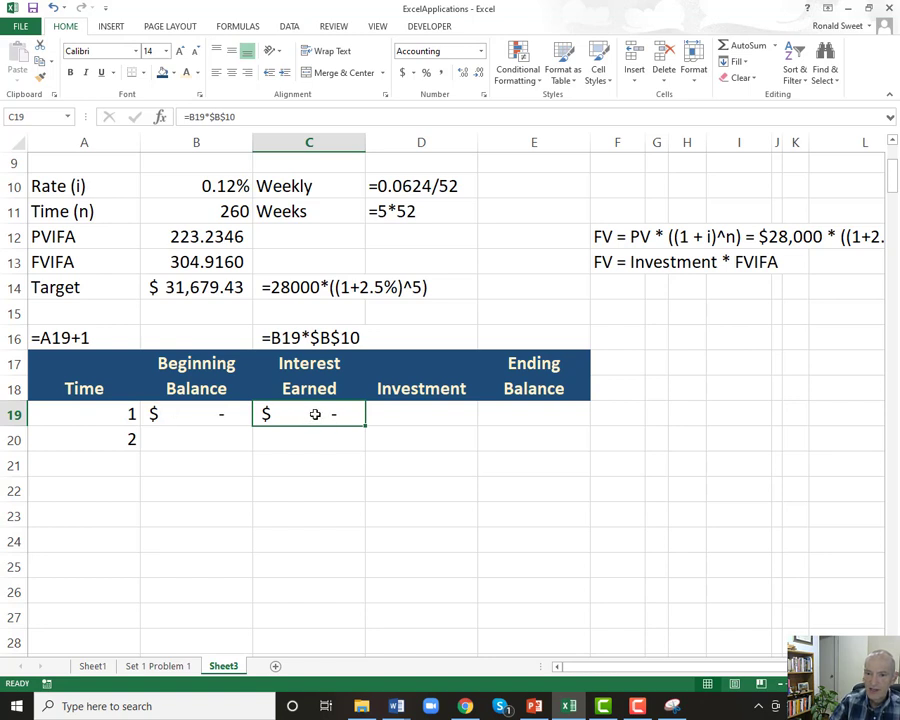
- Copy the "FV = Investment * FVIFA" note from F13 to E14
click(418, 413)
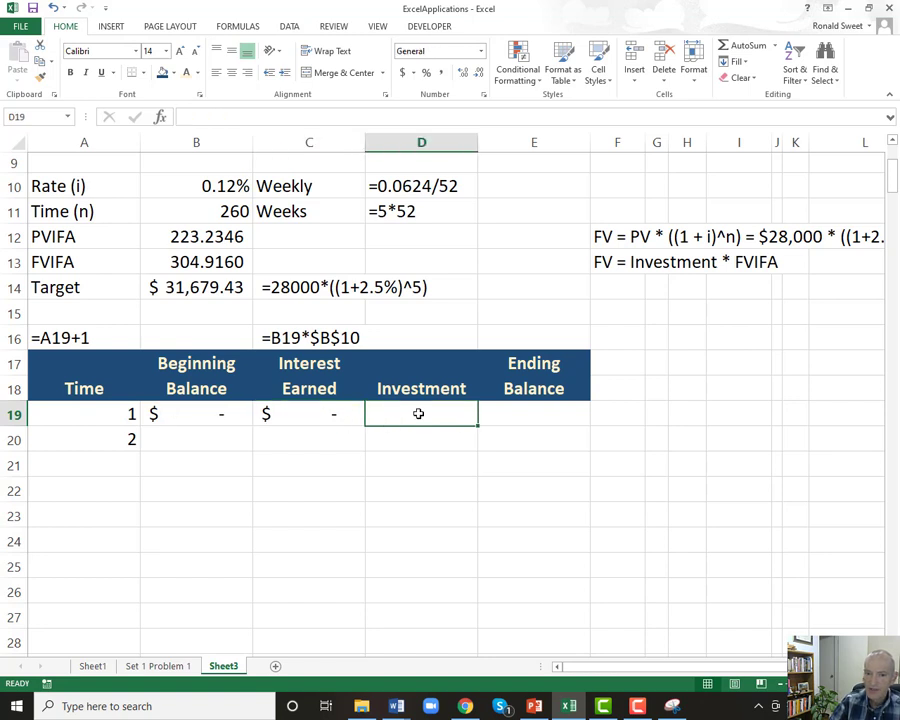
click(612, 261)
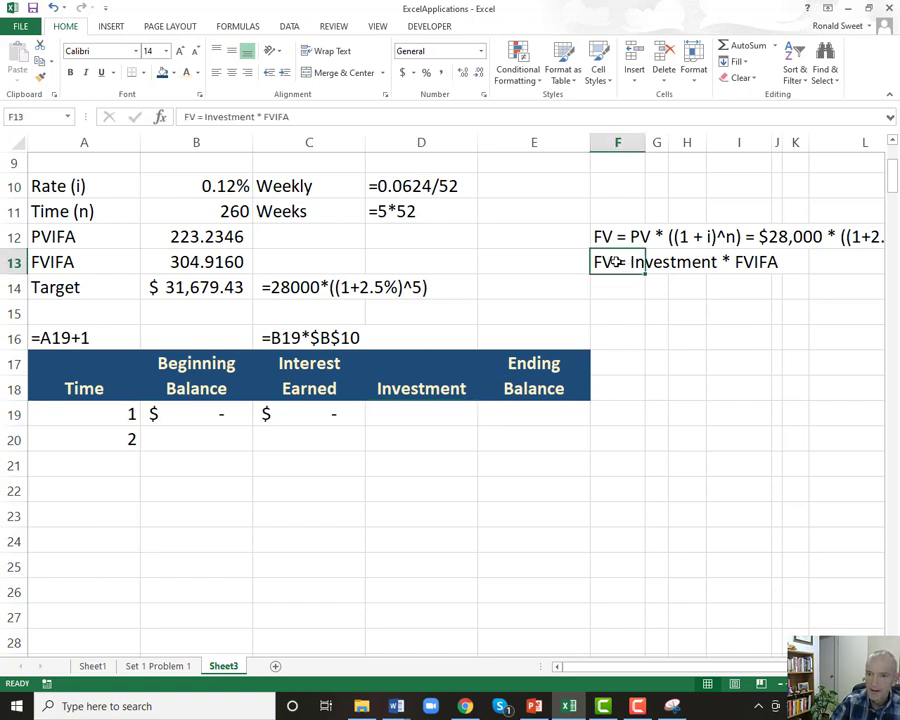
key(ctrl+c)
key(Down)
key(Down)
key(Left)
key(Left)
key(Right)
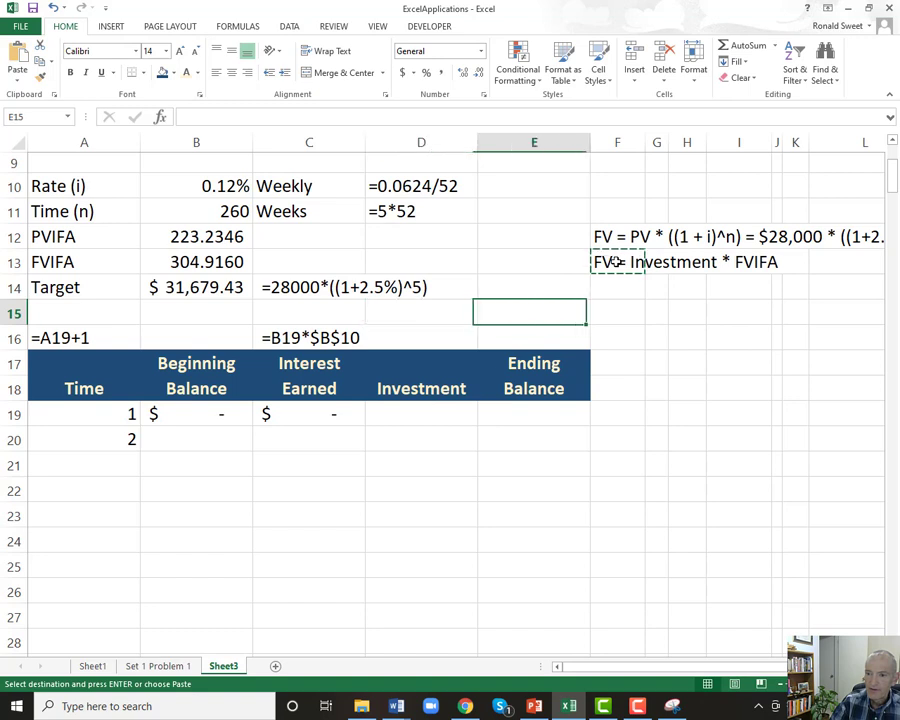
key(Up)
key(Right)
key(Left)
key(Return)
- Extend the note in E14 with "; 31,679.43 = Investment * FVIFA"
key(F2)
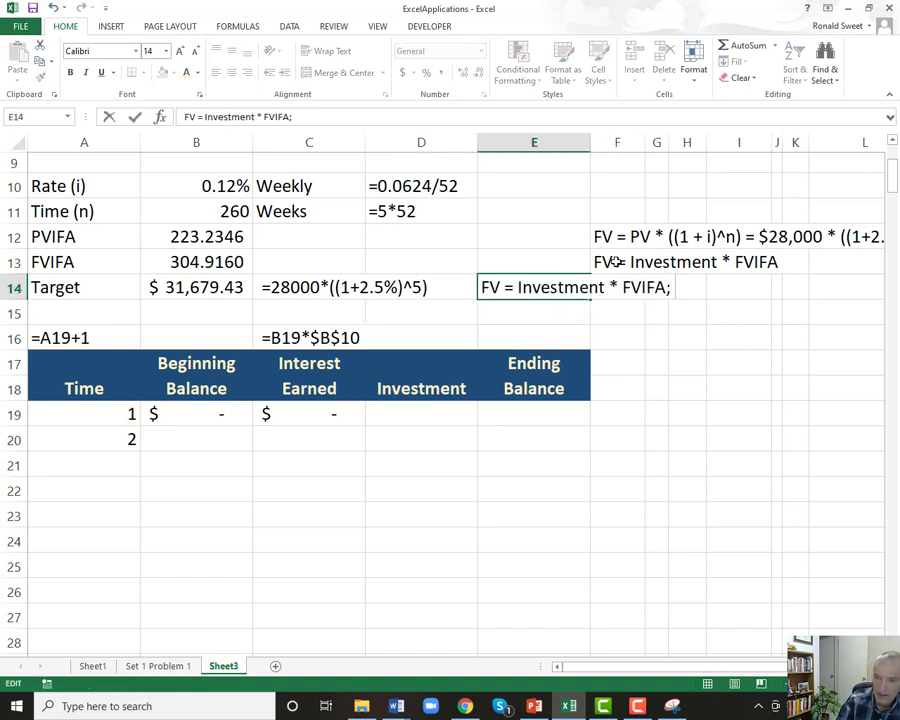
text(; 31)
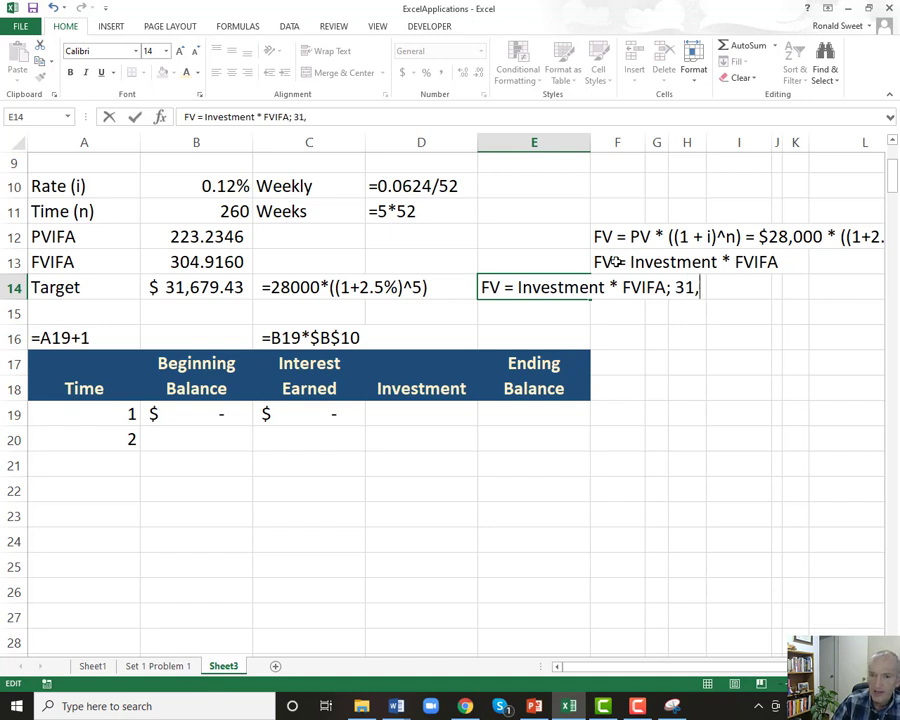
text(,679.)
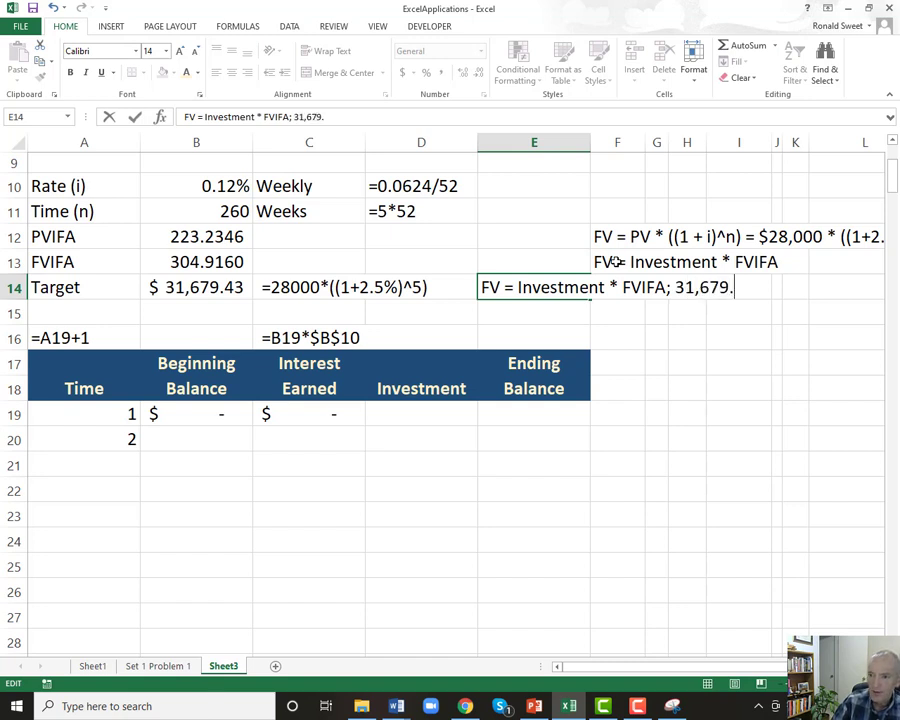
text(43 =)
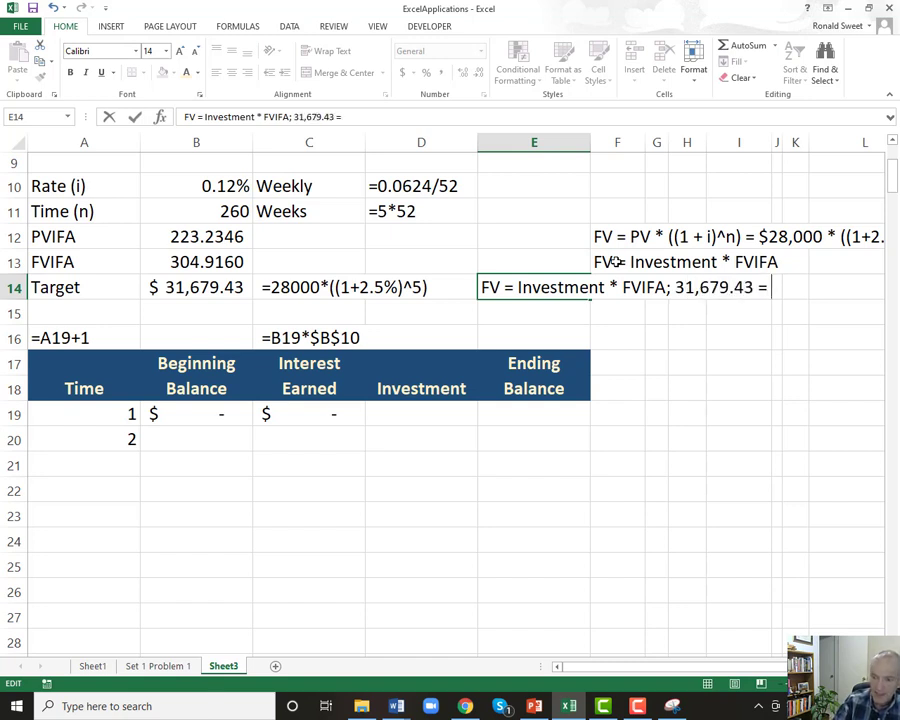
text( Investment)
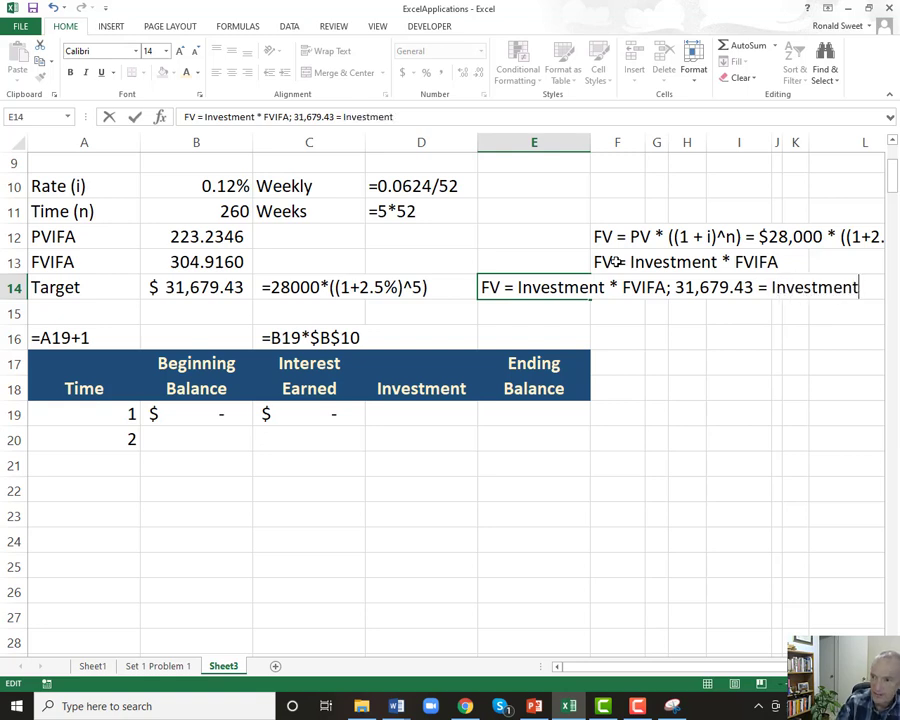
text( * FVIFA)
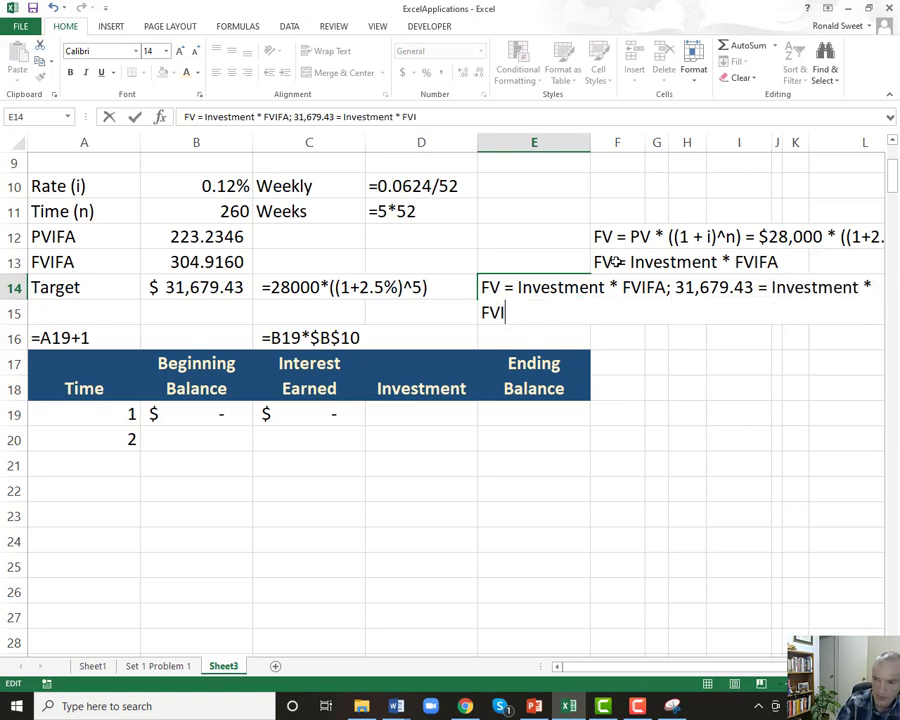
key(Return)
- Review the full investment equation that runs across row 14 from column E
key(Up)
key(Right)
key(Right)
key(Right)
key(Right)
key(Right)
key(Right)
key(Right)
key(Right)
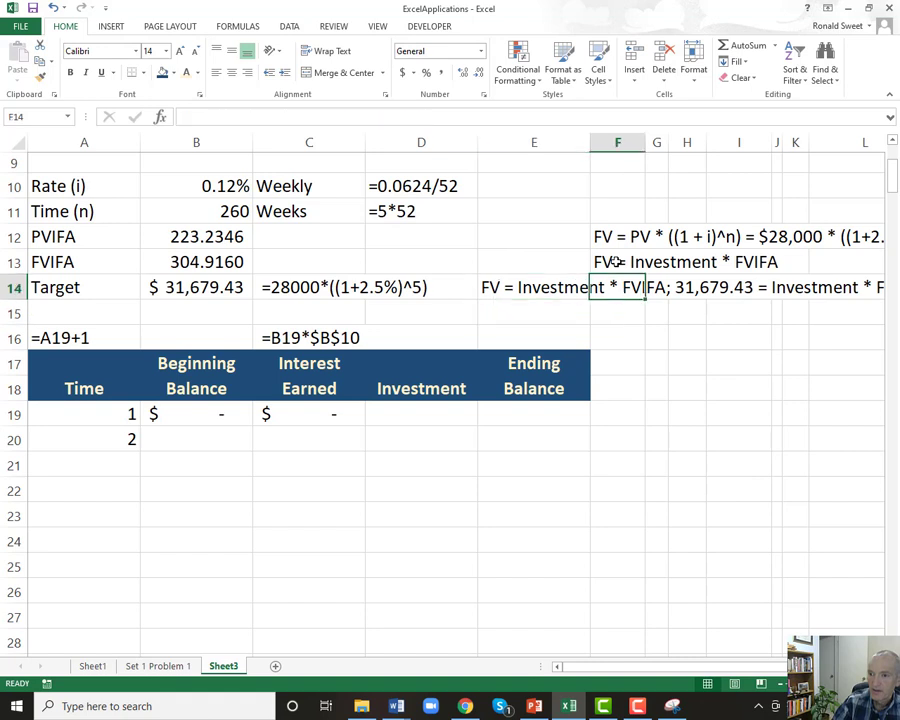
key(Left)
key(Left)
key(Left)
key(Left)
key(Left)
key(Left)
key(Left)
key(Left)
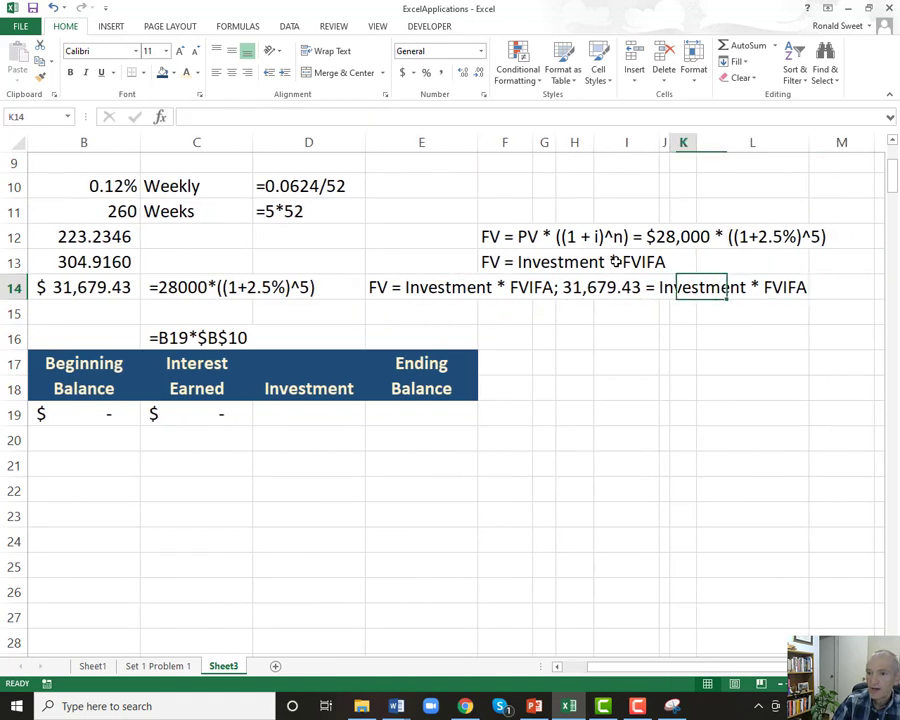
- Enter the note "Investment = 31,679.43 / FVIFA" in E15
key(Down)
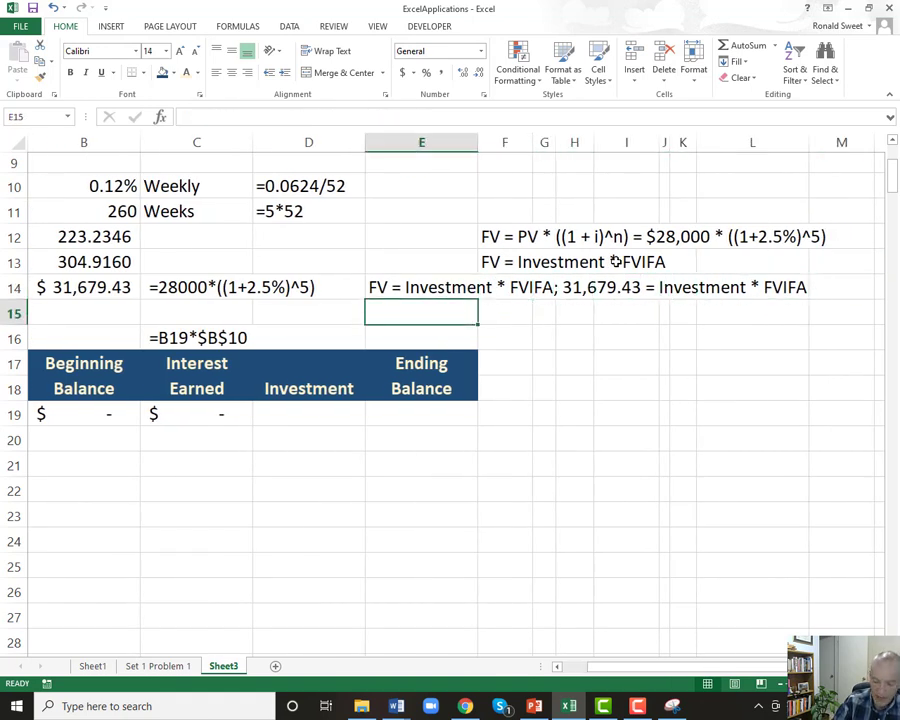
text(Invest)
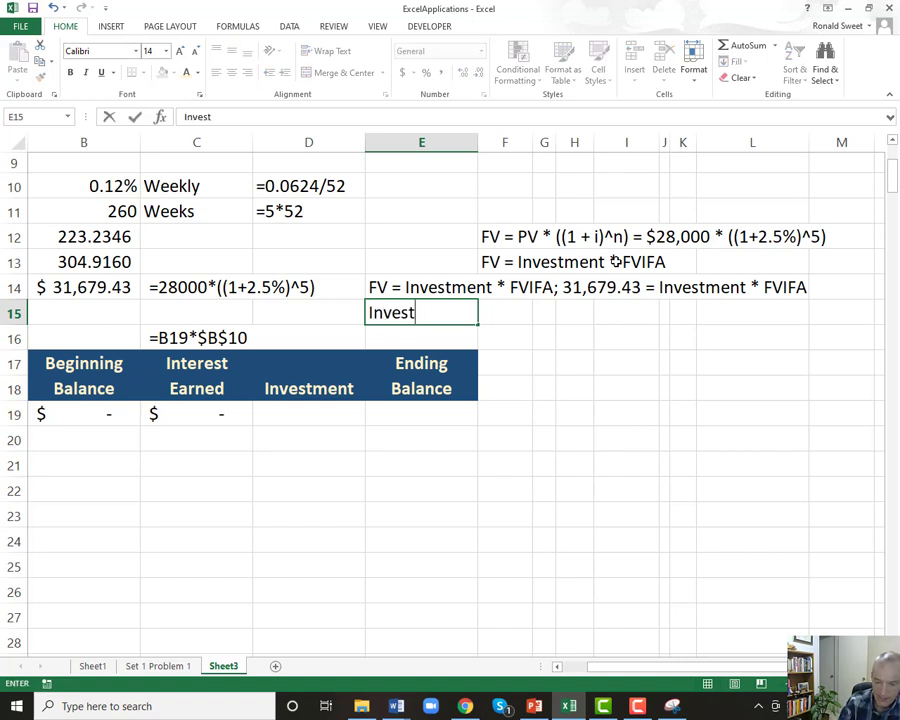
text(ment = 31,679.)
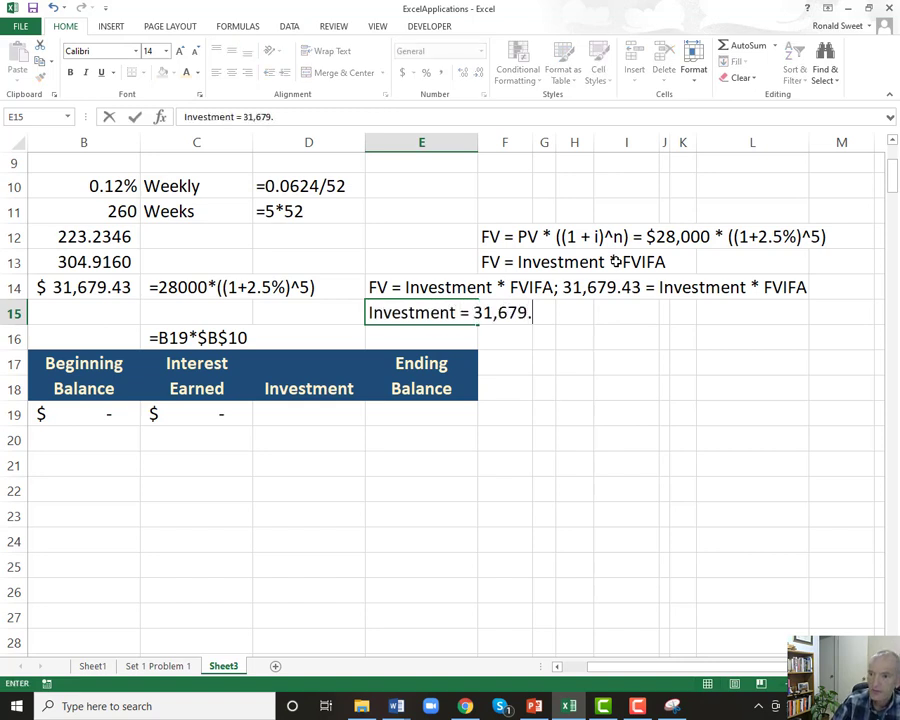
text(43 / FVIFA)
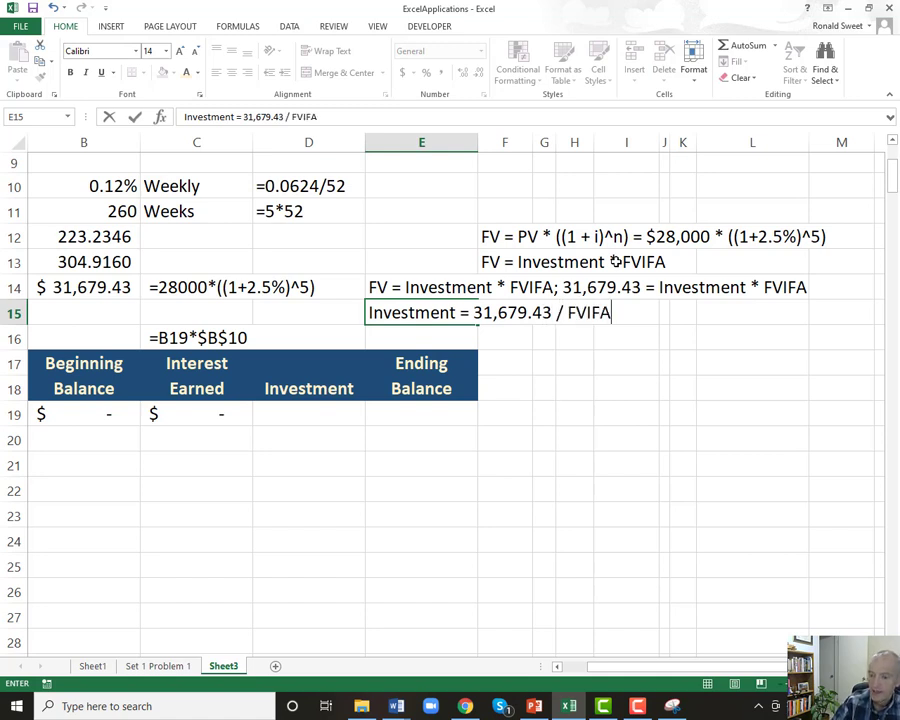
key(Return)
key(Up)
key(Left)
key(Left)
key(Left)
key(Left)
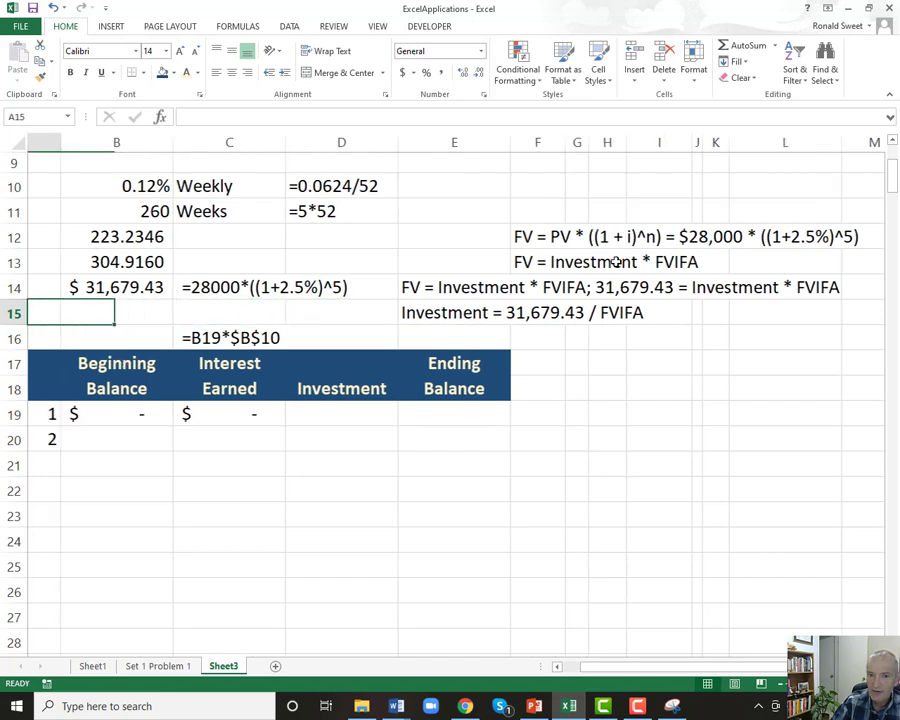
- Enter the first week's Investment in D19 as =B14/B13 and format the cell as currency
key(Right)
key(Right)
key(Right)
key(Down)
key(Down)
key(Down)
key(Down)
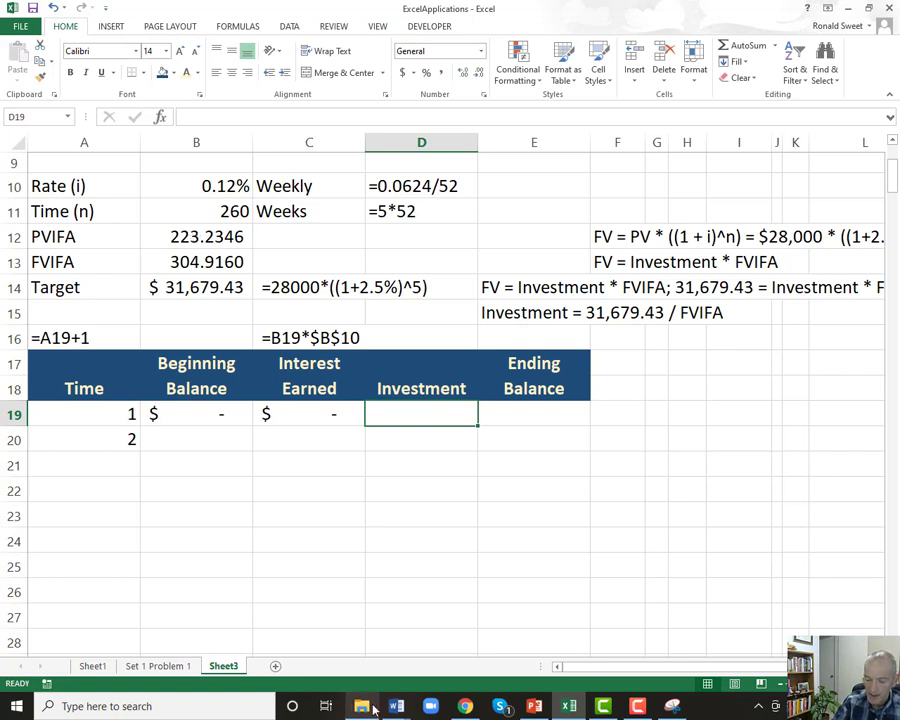
text(=)
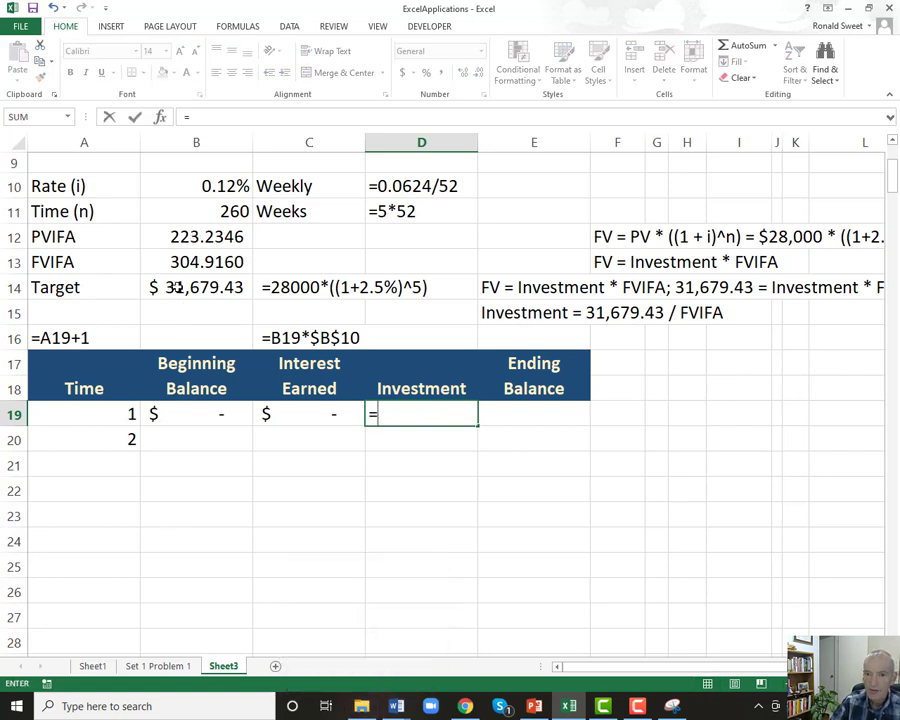
click(175, 288)
text(/)
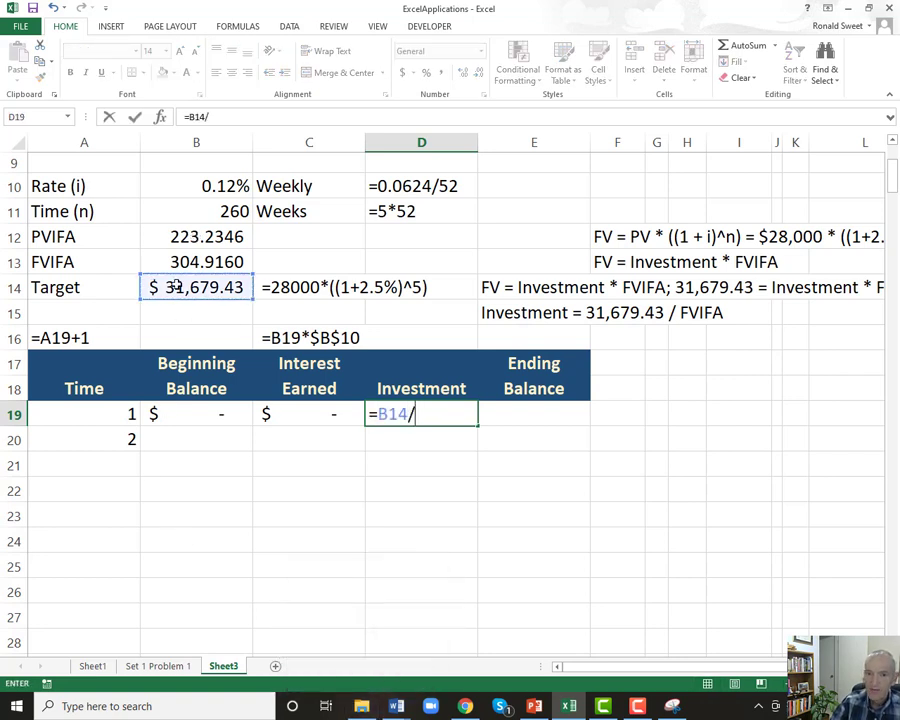
click(176, 259)
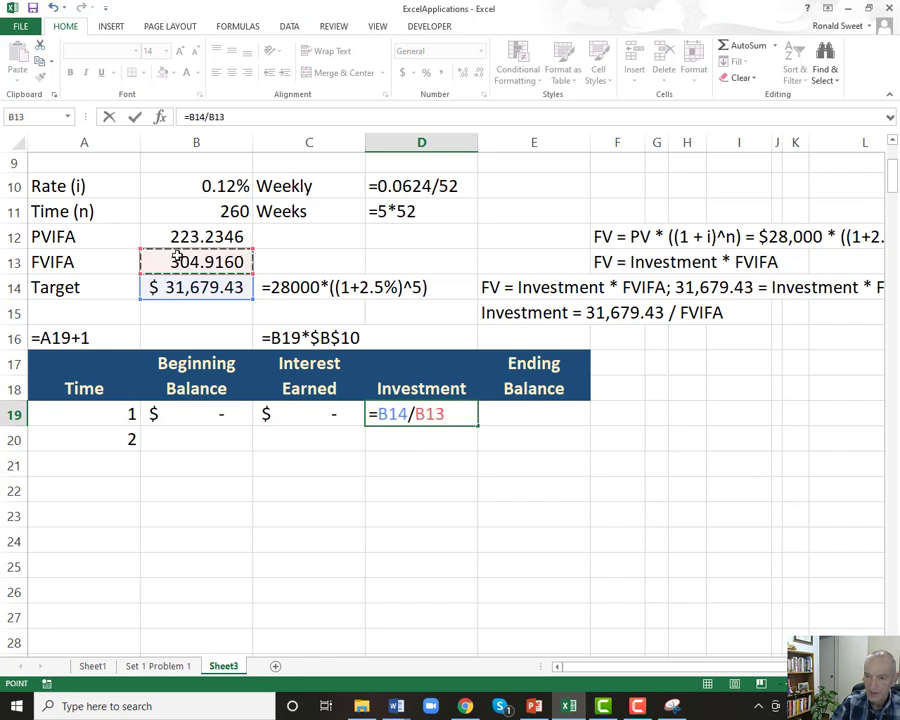
key(ctrl+Return)
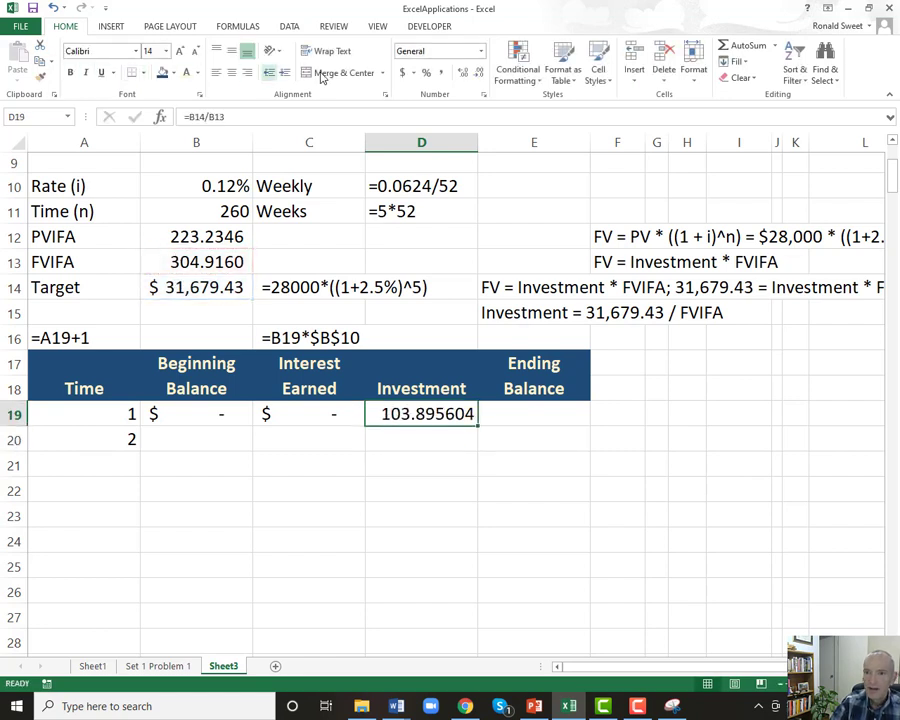
click(404, 73)
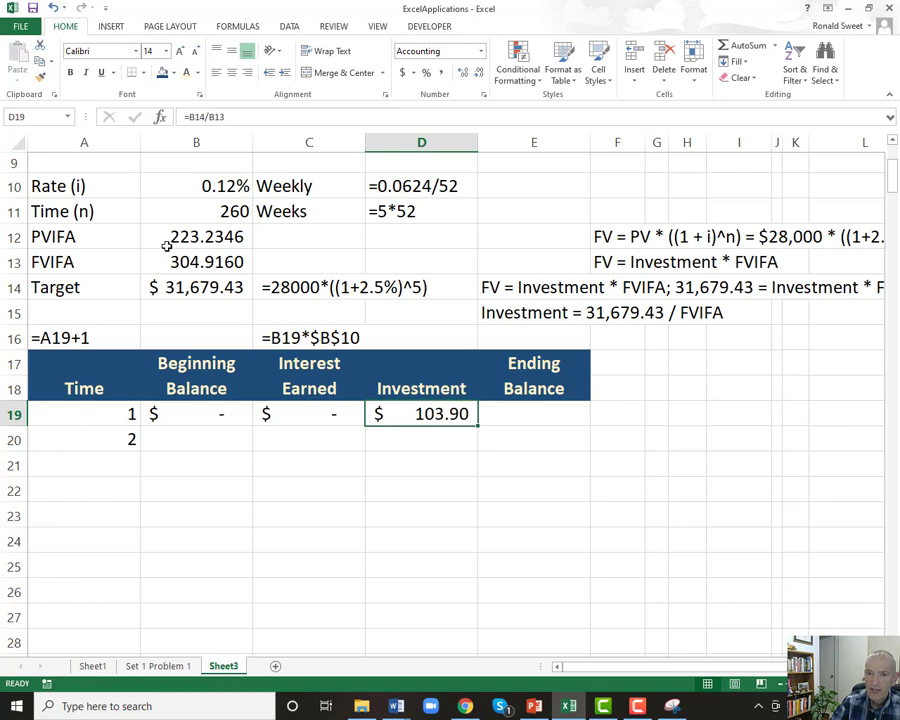
- Enter the first Ending Balance in E19 as =B19+C19+D19, checking the matching formula in E18 on the Set 1 Problem 1 sheet
click(503, 413)
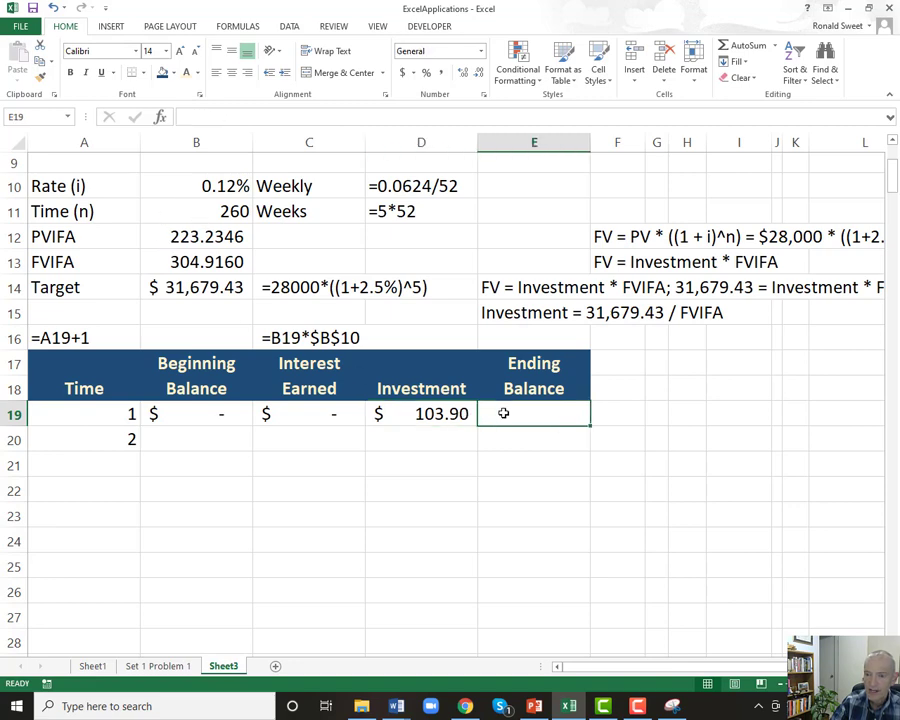
click(180, 665)
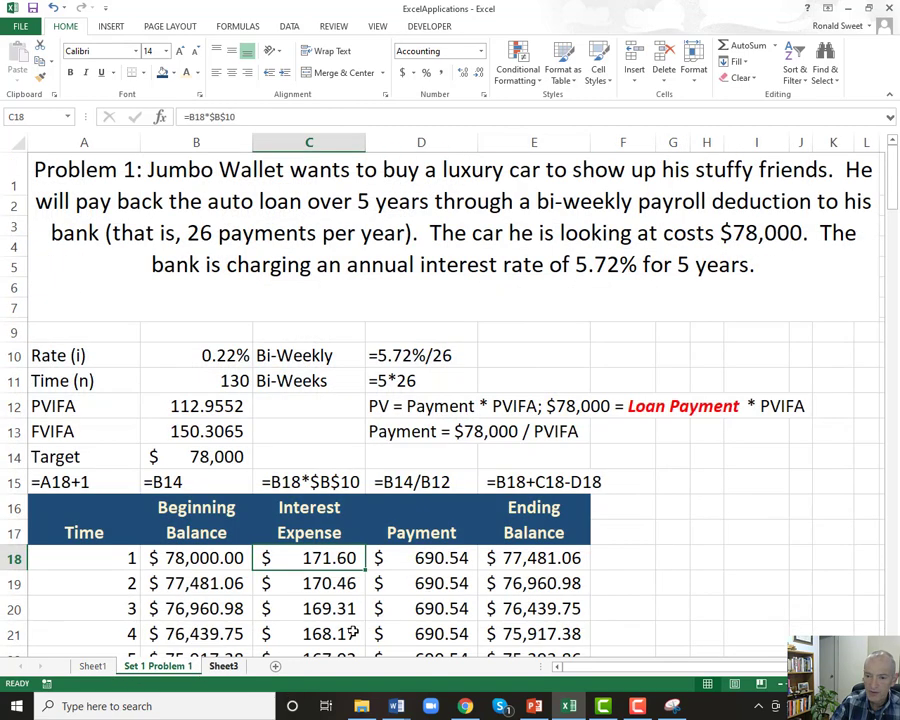
click(523, 558)
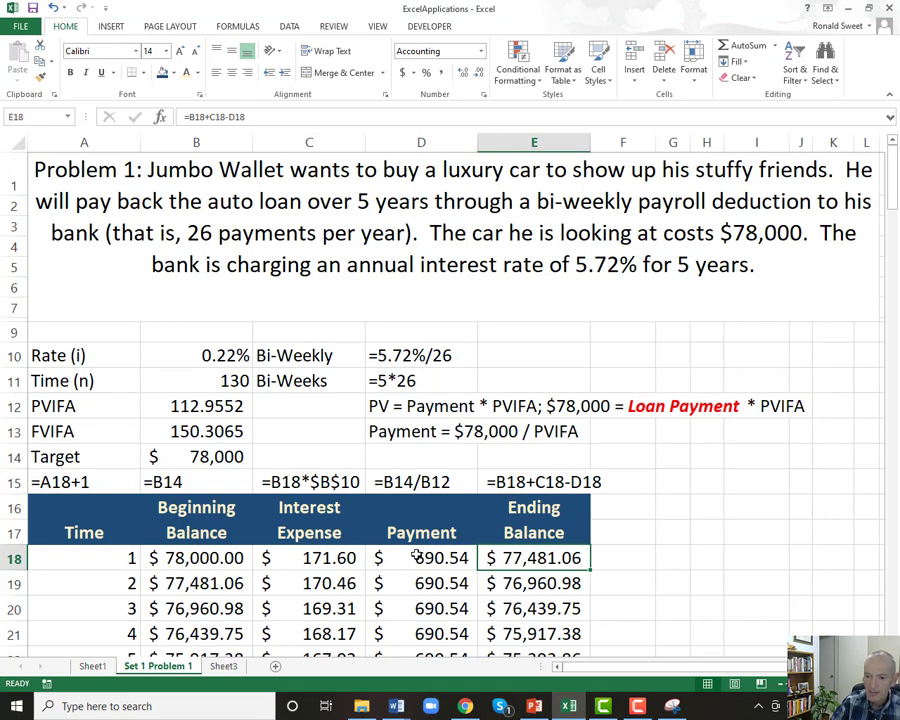
click(224, 666)
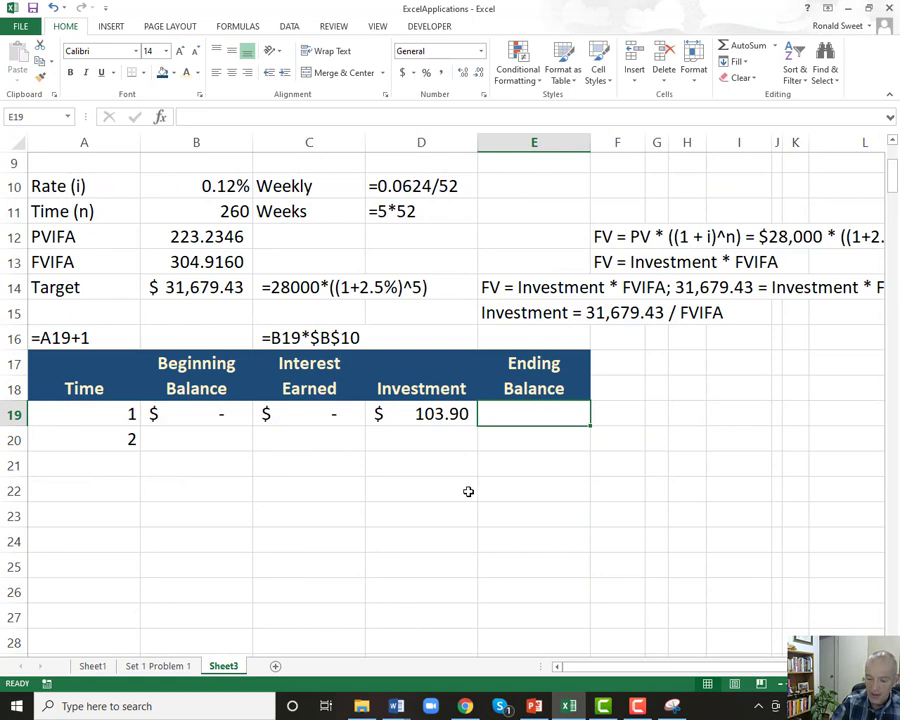
text(=)
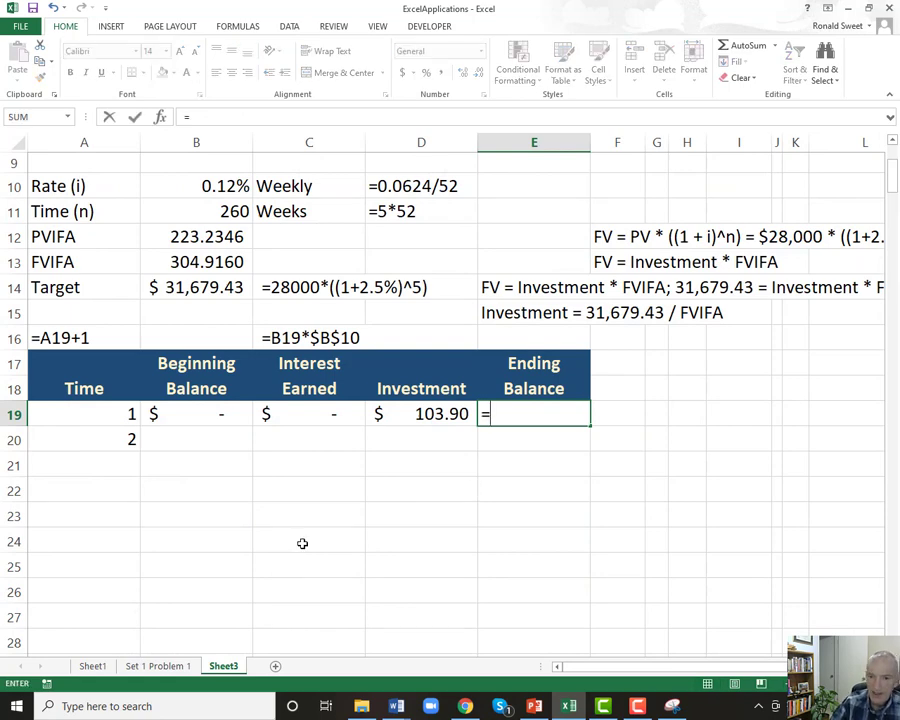
click(185, 416)
text(+)
click(294, 412)
text(+)
click(397, 413)
key(Return)
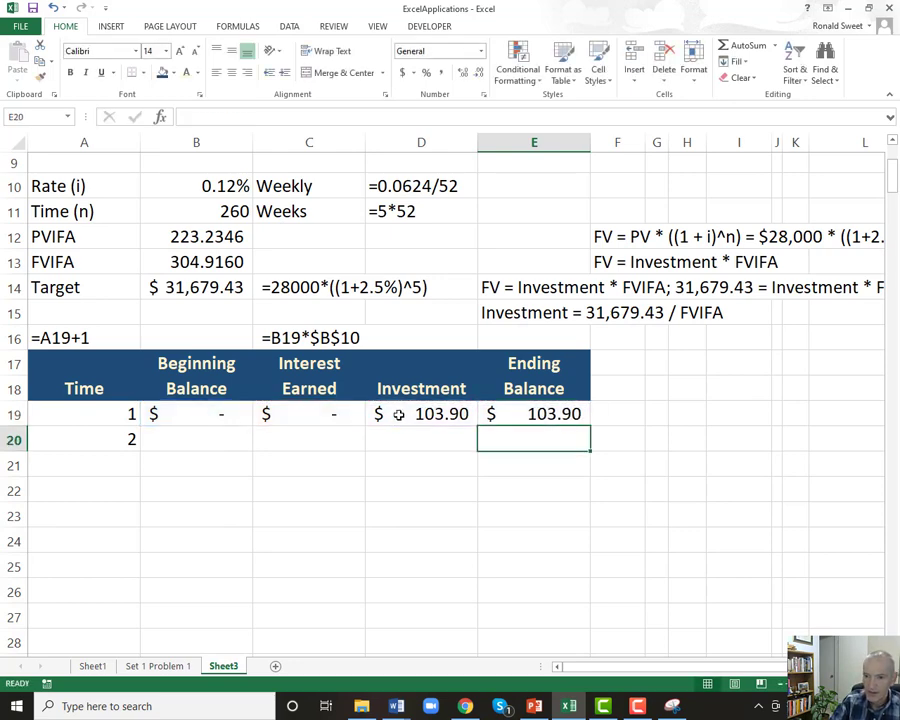
- Copy D19's formula as the text note =B14/B13 into D16 and keep D19 as a working formula
click(398, 413)
double_click(398, 413)
key(Return)
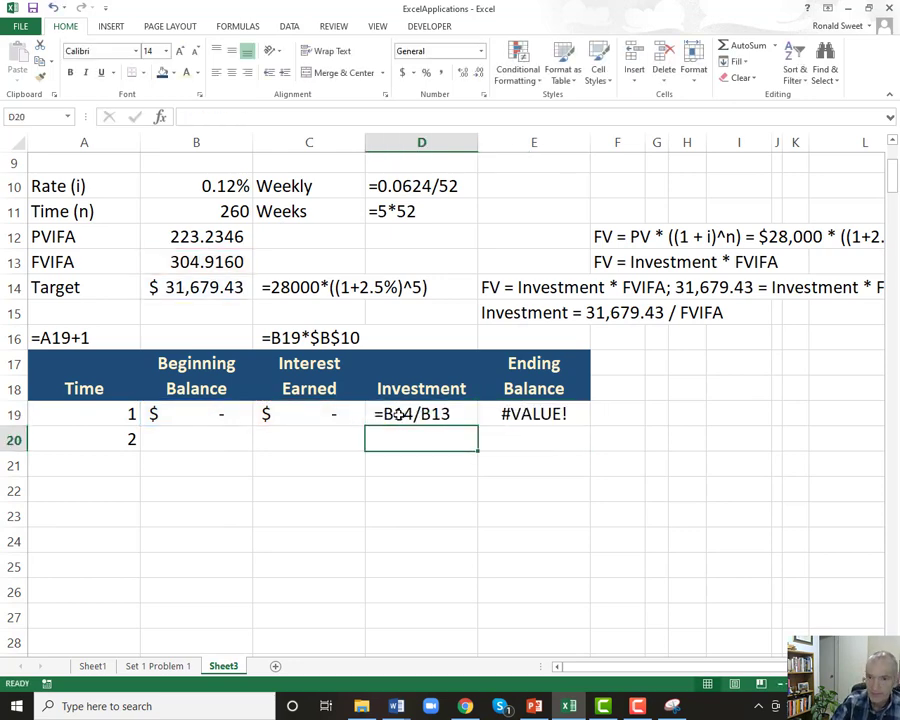
key(Up)
key(ctrl+c)
key(Up)
key(Up)
key(Up)
key(Return)
double_click(398, 413)
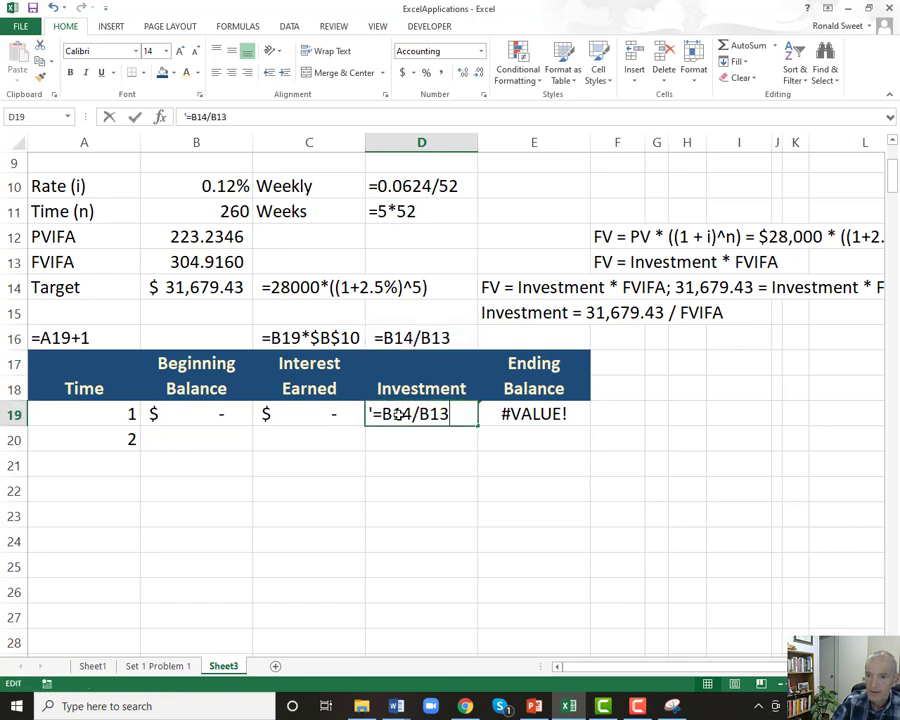
key(Delete)
key(Return)
click(398, 413)
- Place the text note =B19+C19+D19 in E16 from E19's formula and keep E19 as a working formula
key(Right)
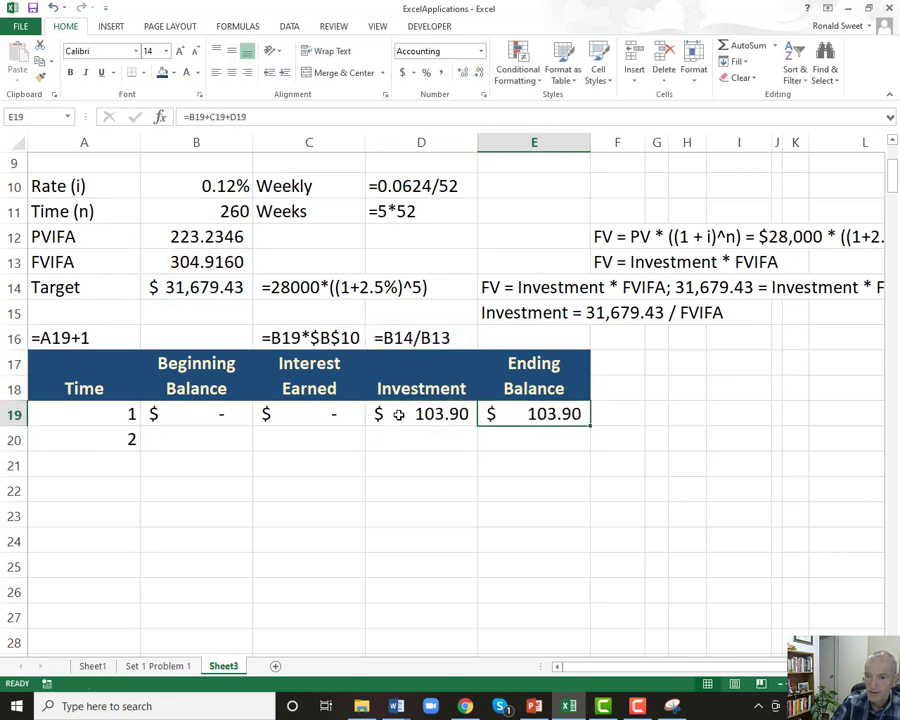
key(F2)
key(Home)
text(')
key(Return)
key(Up)
key(ctrl+c)
key(Up)
key(Up)
key(Up)
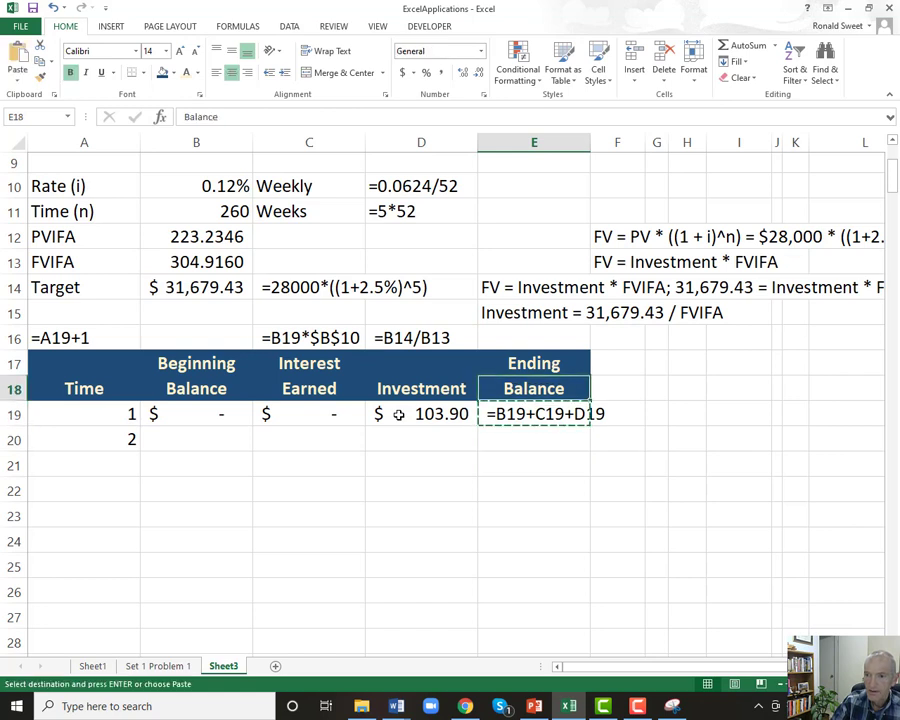
key(Return)
key(Down)
key(Down)
key(Down)
key(F2)
key(Home)
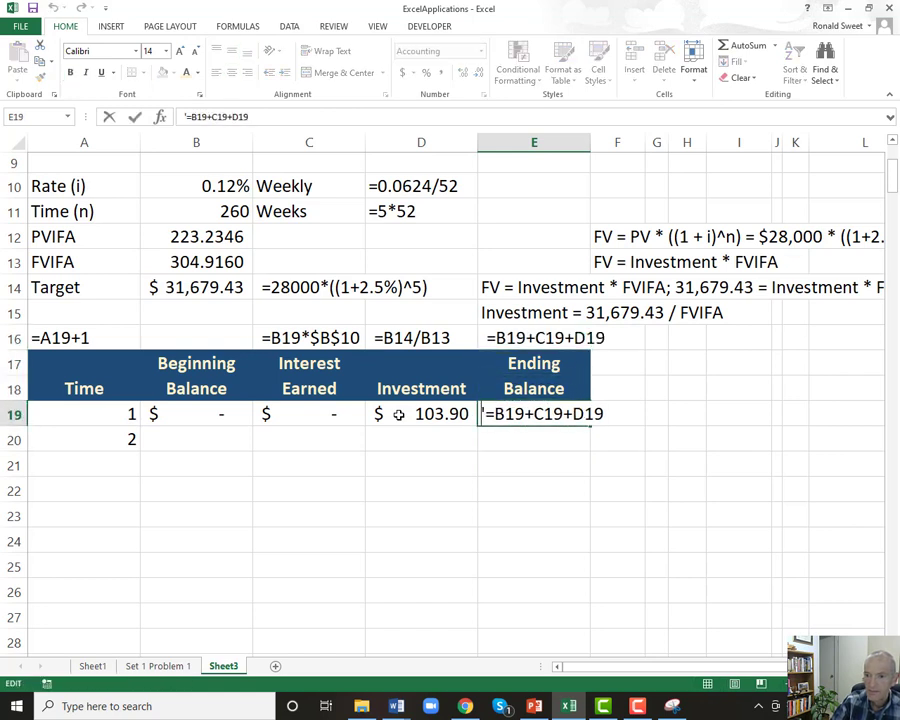
key(Delete)
key(Return)
- Enter the second week's Beginning Balance in B20 as =E19
key(Up)
key(Up)
key(Up)
key(Left)
key(Left)
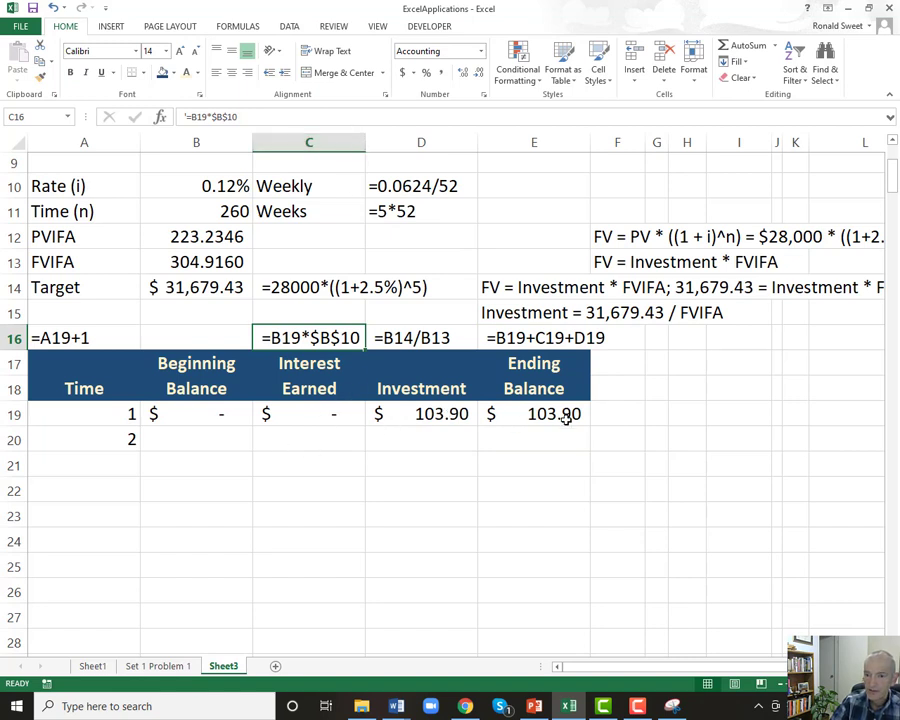
click(198, 439)
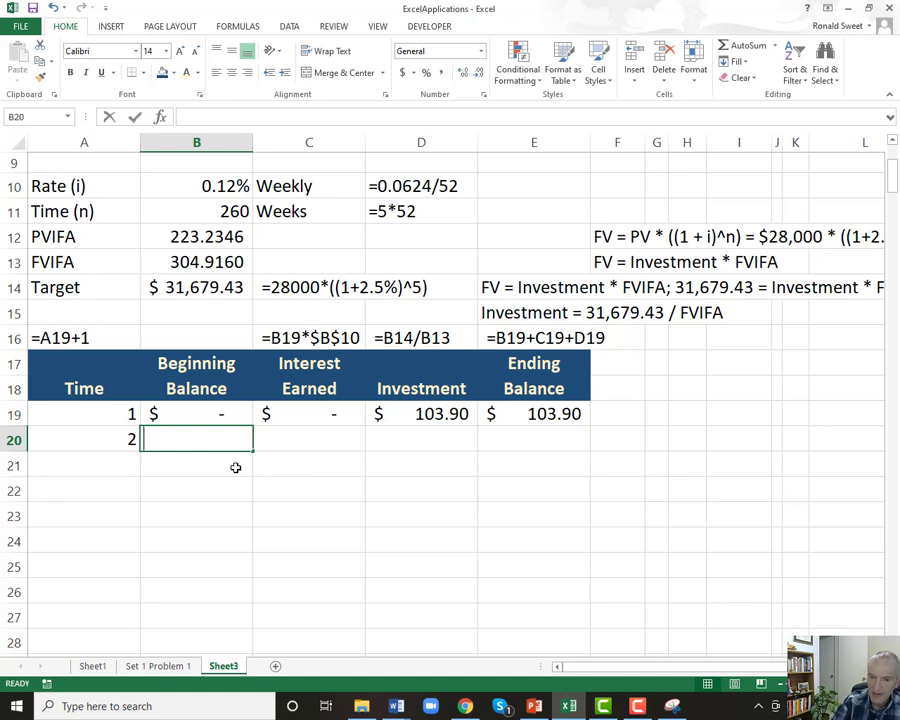
text(=)
key(Up)
key(Right)
key(Right)
key(Right)
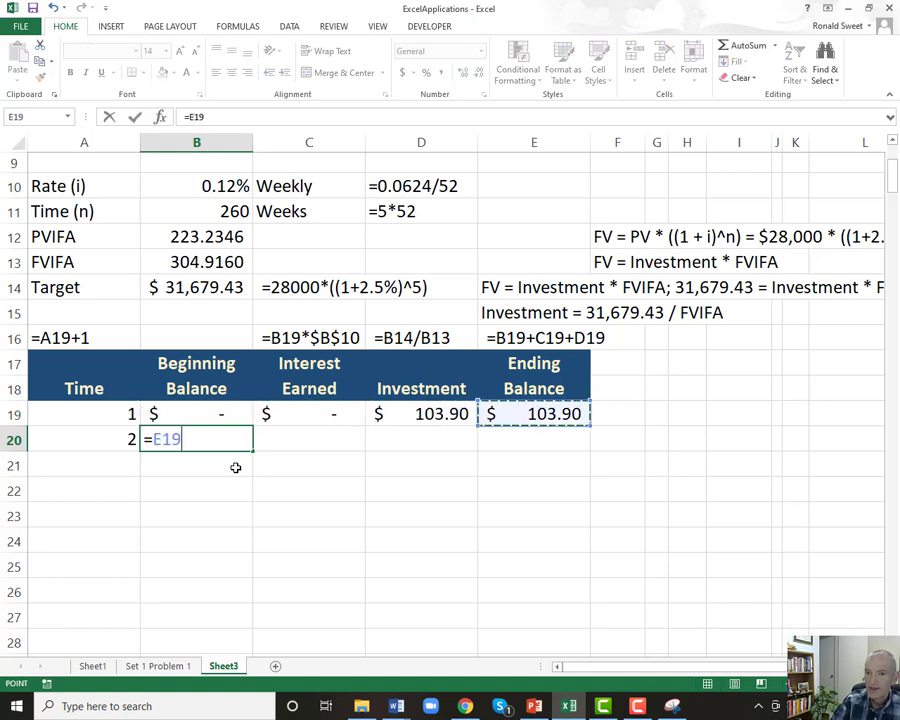
key(Return)
key(Up)
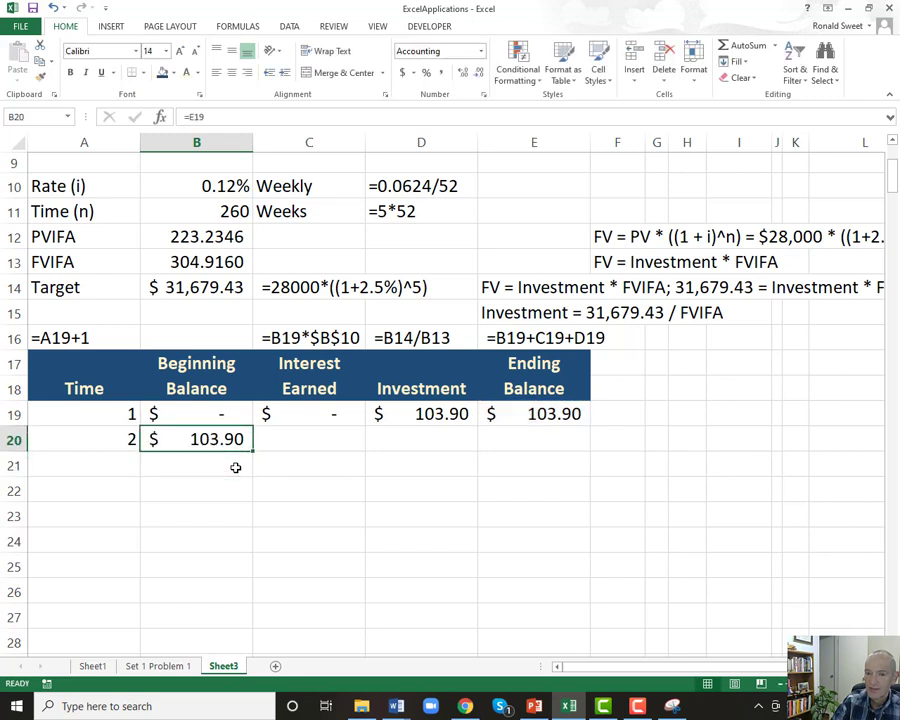
- Fill the Interest Earned formula from C19 down to C20 and check the copied cell's references
key(Right)
key(Up)
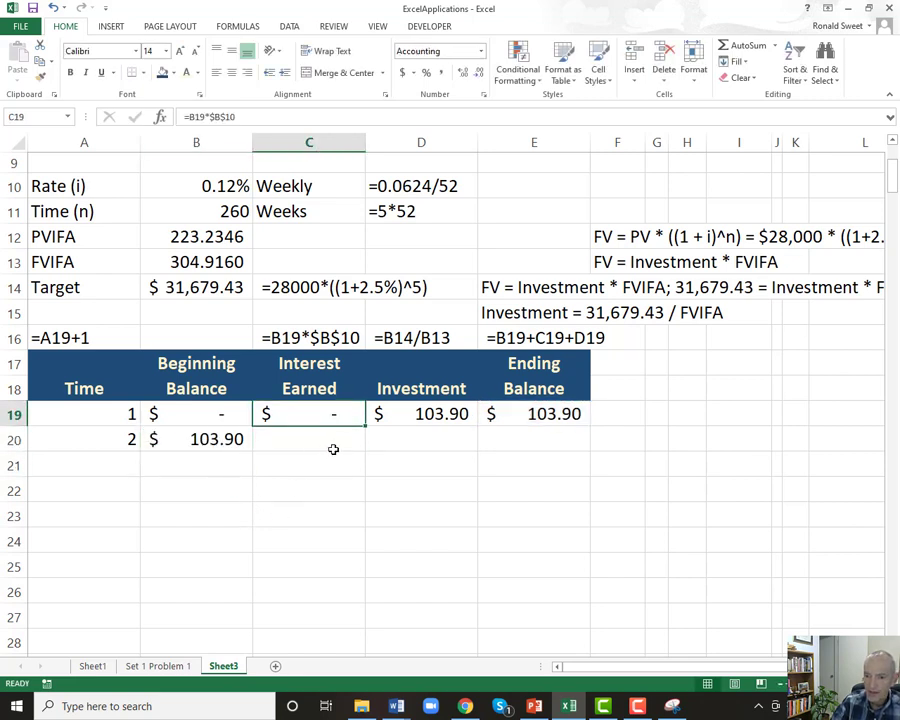
drag(365, 425, 364, 445)
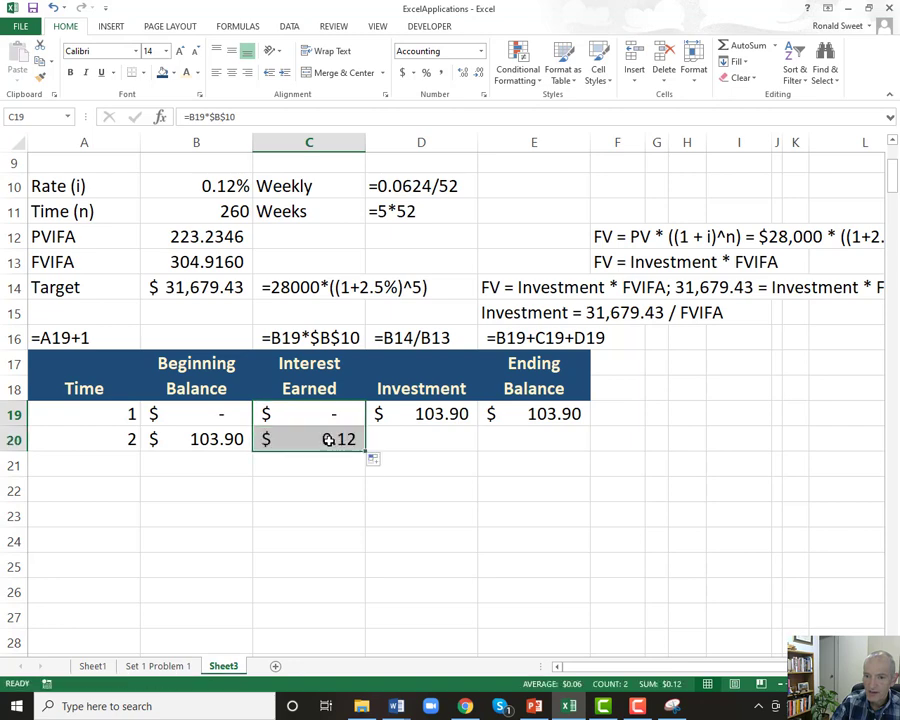
click(324, 440)
double_click(316, 444)
key(Escape)
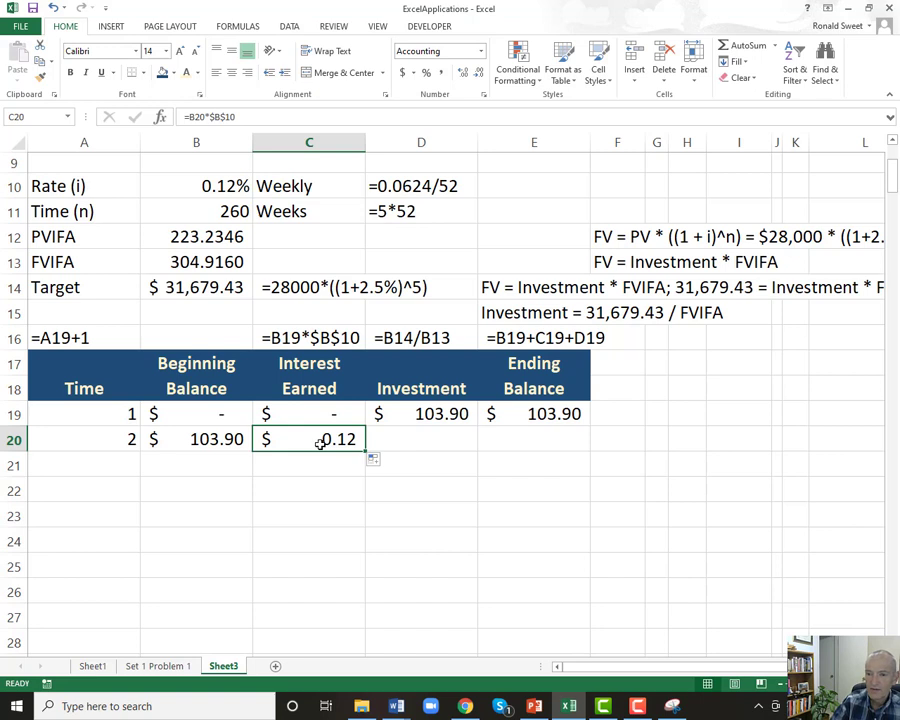
- Set the second week's Investment in D20 to =D19 and fill the Ending Balance formula from E19 down to E20
click(404, 439)
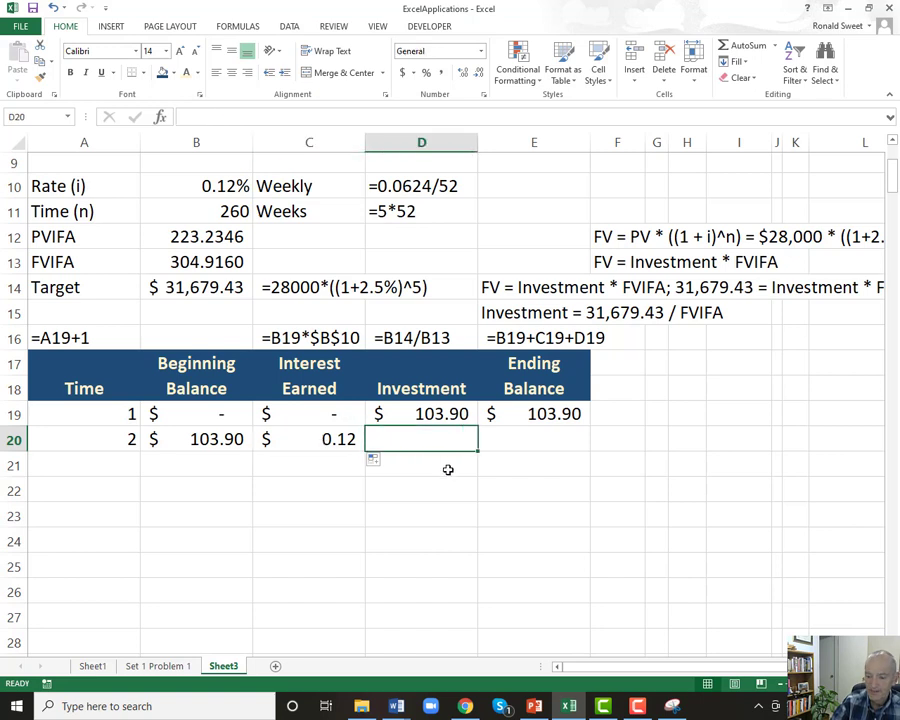
text(=)
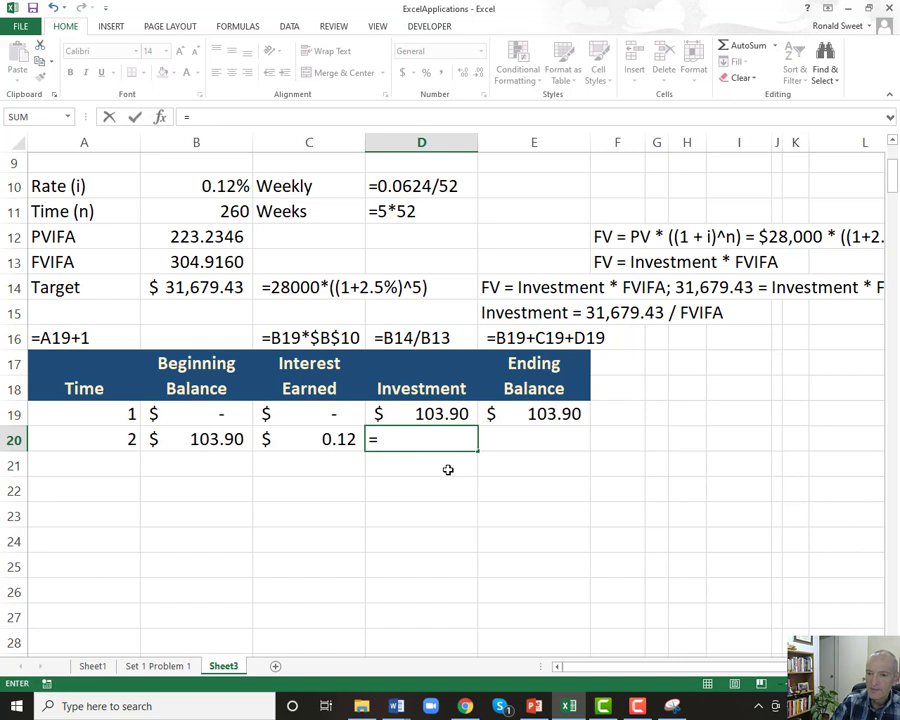
key(Up)
key(Return)
key(Up)
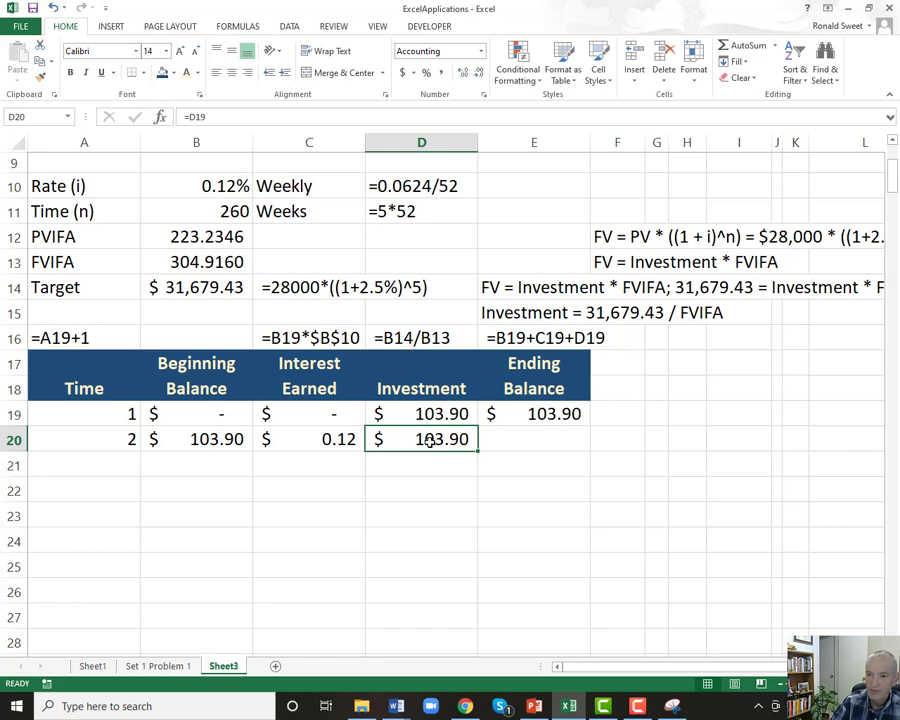
click(540, 414)
drag(592, 427, 588, 440)
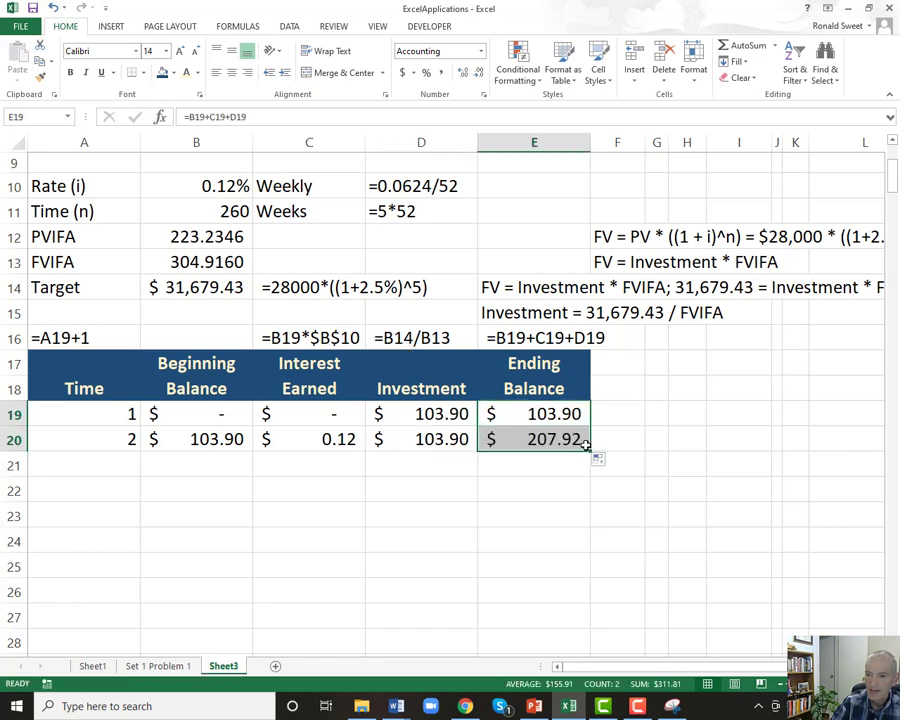
- Copy the second week's row A20:E20 down through row 278 to extend the schedule to week 260
click(97, 438)
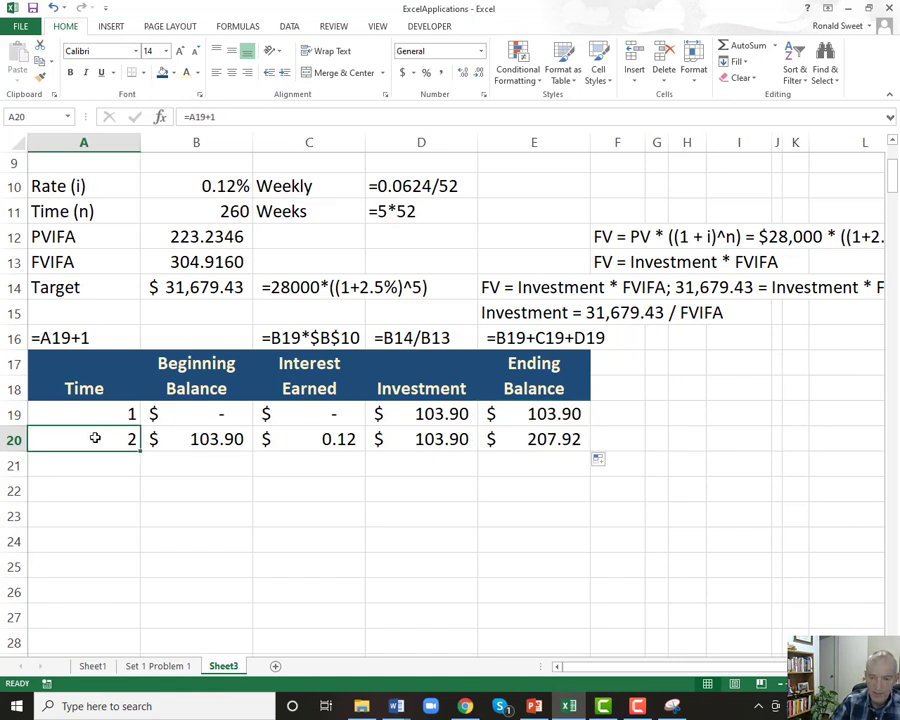
key(Right)
key(Left)
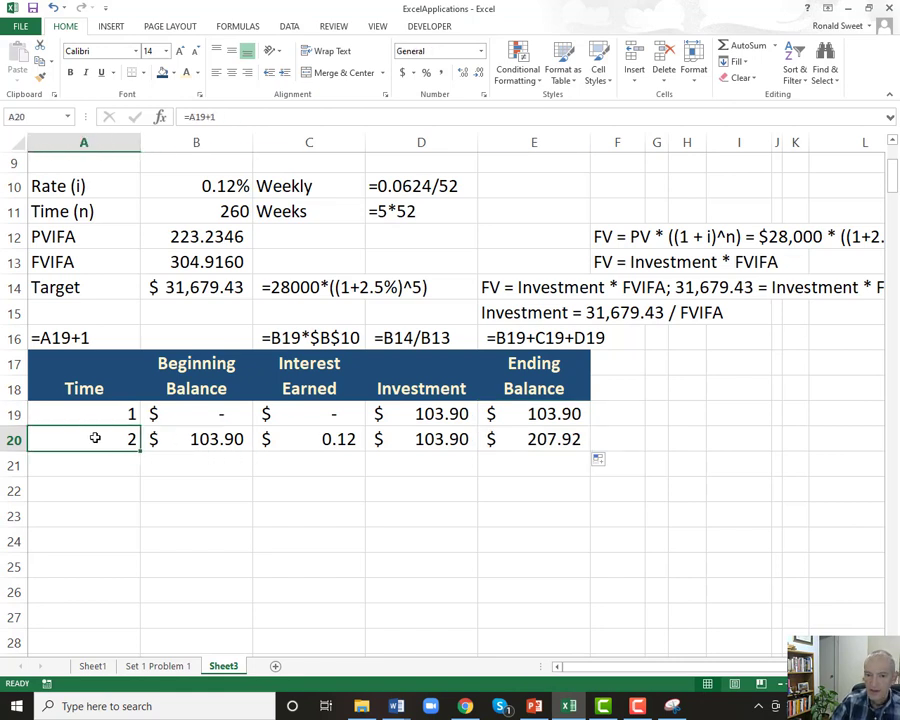
key(ctrl+shift+Right)
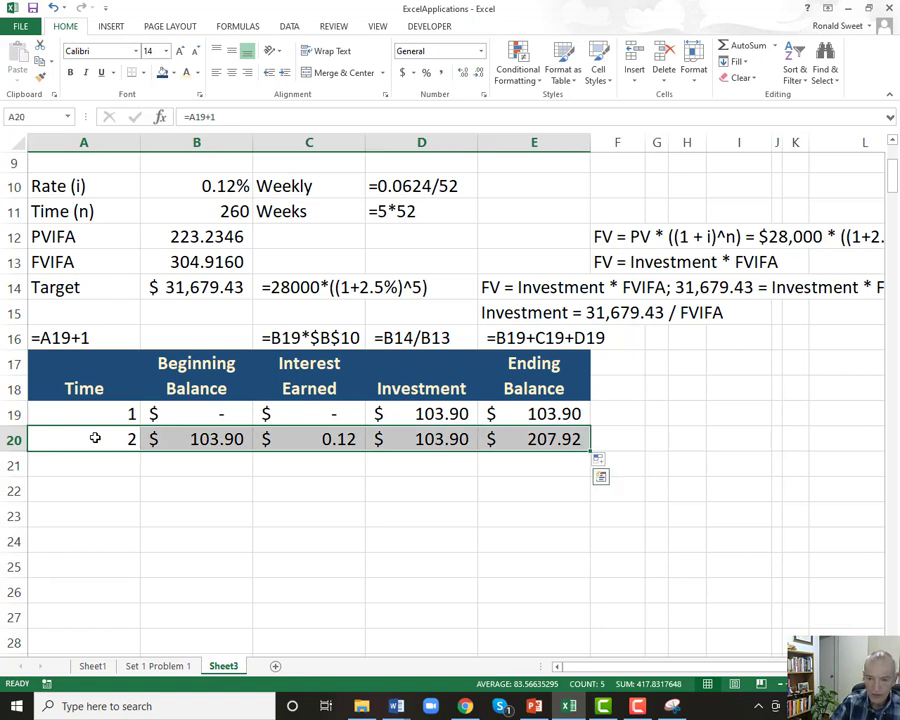
key(ctrl+c)
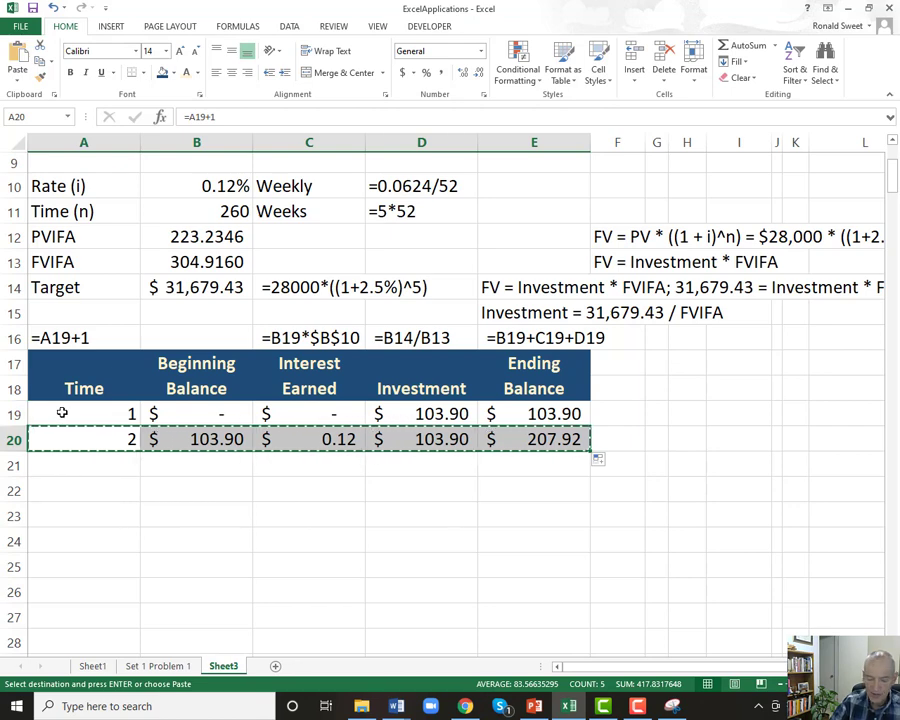
key(shift+Down)
key(shift+Down)
key(shift+Down)
key(shift+Down)
key(shift+Down)
key(shift+Down)
key(shift+Down)
key(shift+Down)
key(shift+Down)
key(shift+Down)
key(shift+Down)
key(shift+Down)
key(shift+Down)
key(shift+Down)
key(shift+Down)
key(shift+Down)
key(shift+Down)
key(shift+Down)
key(shift+Down)
key(shift+Down)
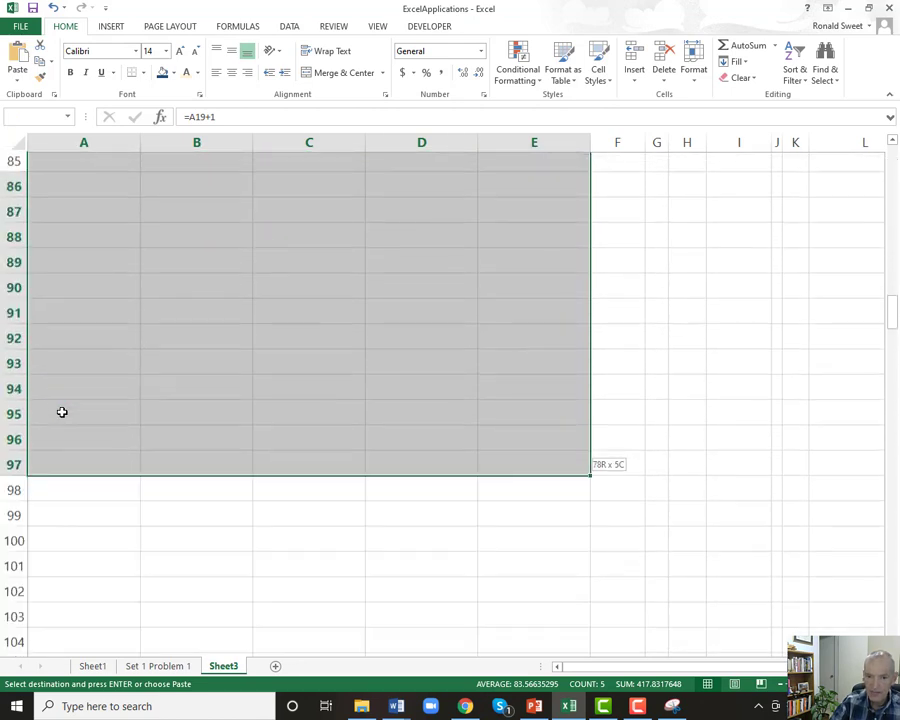
key(shift+Down)
key(shift+Down)
key(shift+Down)
key(shift+Down)
key(shift+Down)
key(shift+Down)
key(shift+Down)
key(shift+Down)
key(shift+Down)
key(shift+Down)
key(shift+Down)
key(shift+Down)
key(shift+Down)
key(shift+Down)
key(shift+Down)
key(shift+Down)
key(shift+Down)
key(shift+Down)
key(shift+Down)
key(shift+Down)
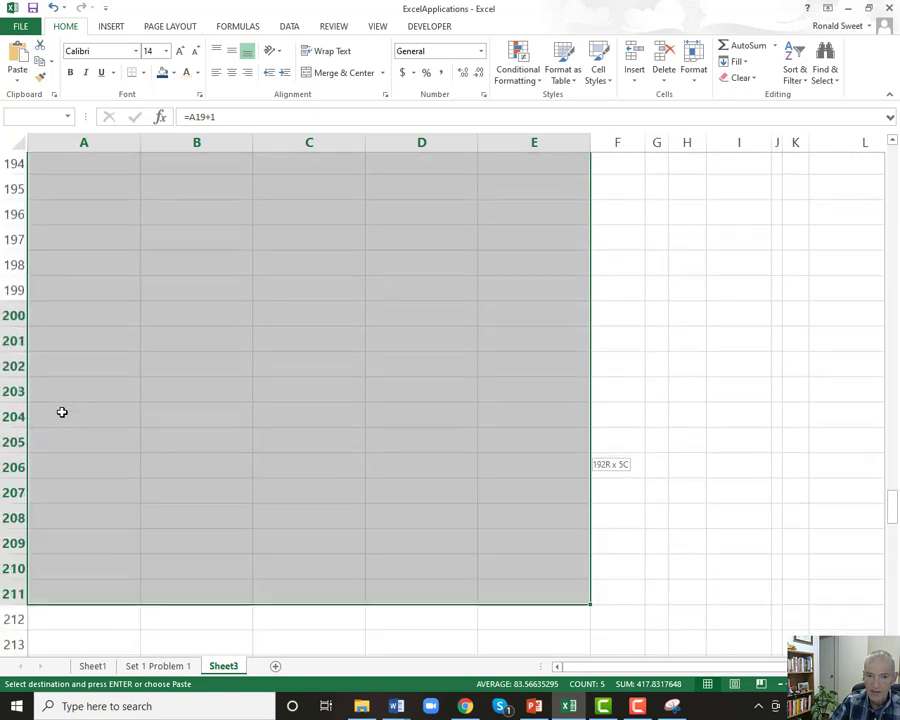
key(shift+Down)
key(shift+Down)
key(shift+Down)
key(shift+Down)
key(shift+Down)
key(shift+Down)
key(shift+Down)
key(shift+Down)
key(shift+Down)
key(shift+Down)
key(shift+Down)
key(shift+Down)
key(shift+Down)
key(shift+Down)
key(shift+Down)
key(shift+Down)
key(shift+Down)
key(shift+Down)
key(shift+Down)
key(shift+Down)
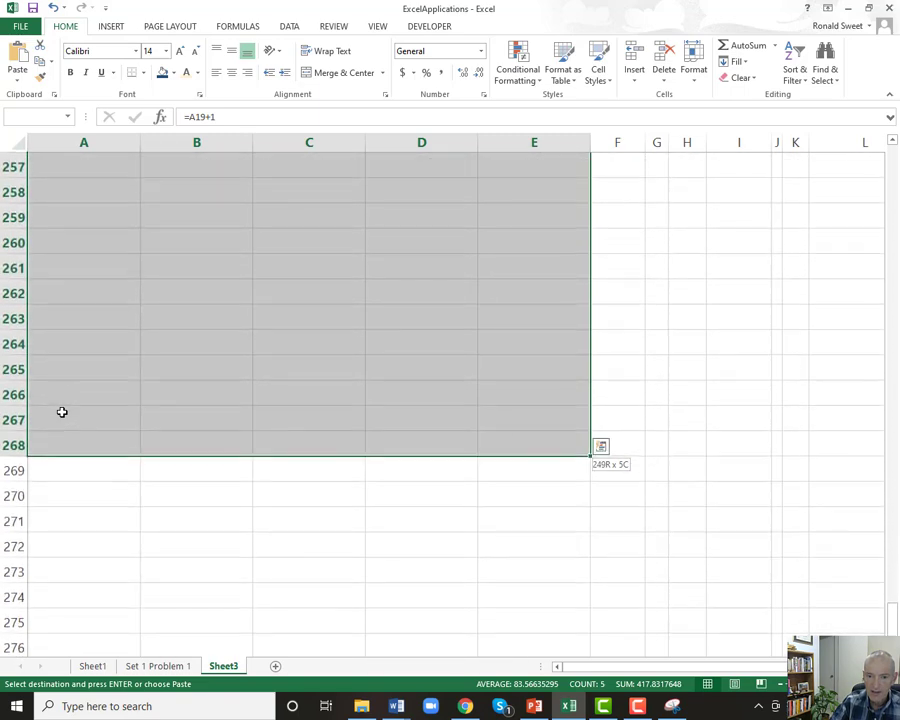
key(shift+Down)
key(shift+Down)
key(shift+Down)
key(shift+Down)
key(shift+Down)
key(shift+Down)
key(shift+Down)
key(shift+Down)
key(shift+Down)
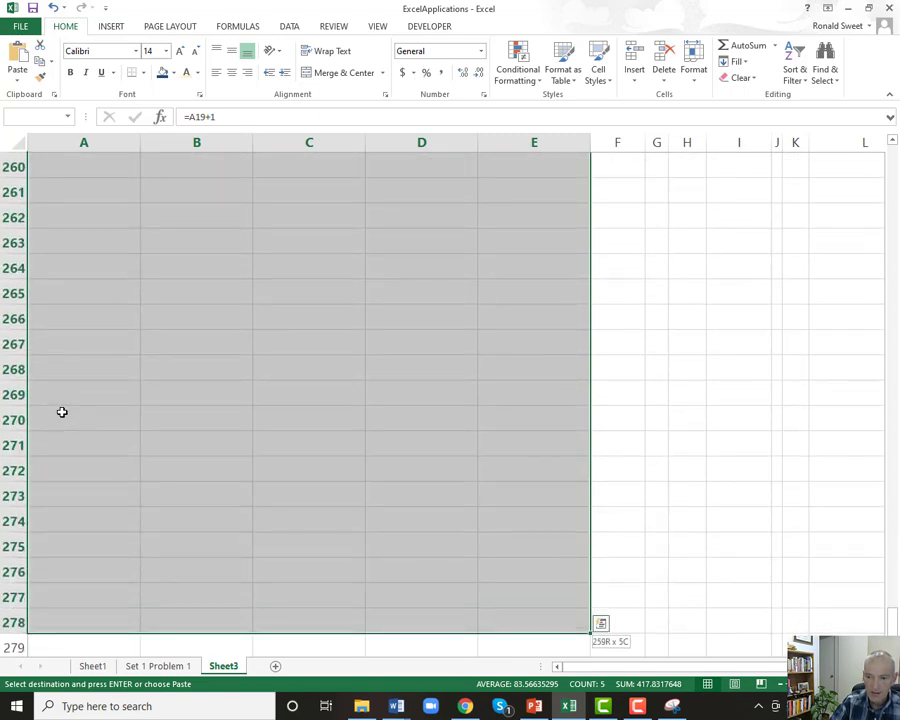
key(ctrl+BackSpace)
key(Up)
key(Escape)
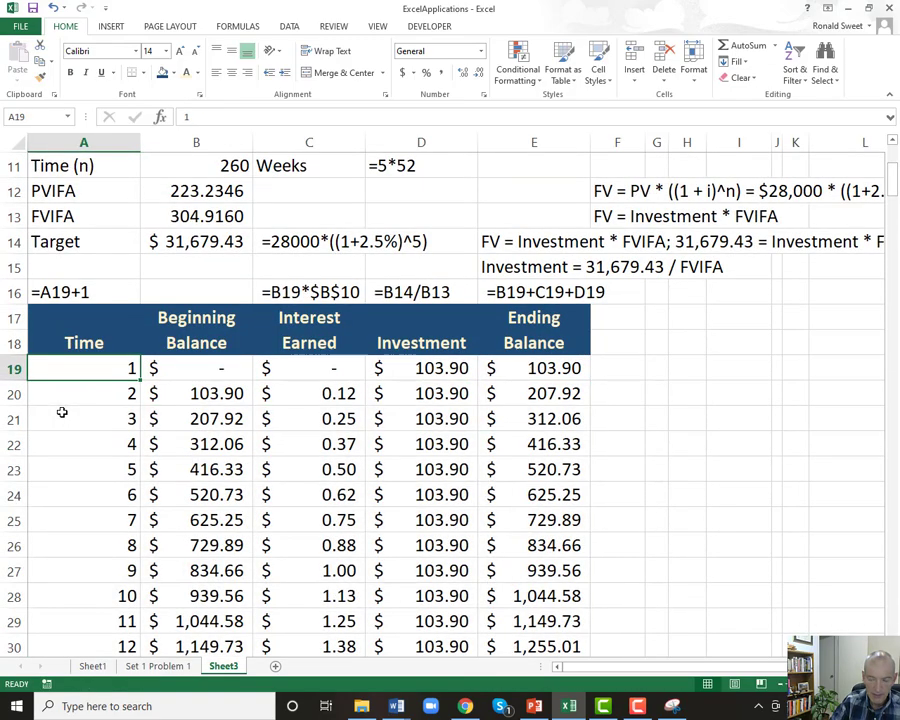
- Compare the final week's Ending Balance in E278 with the Target amount in B14
key(ctrl+Down)
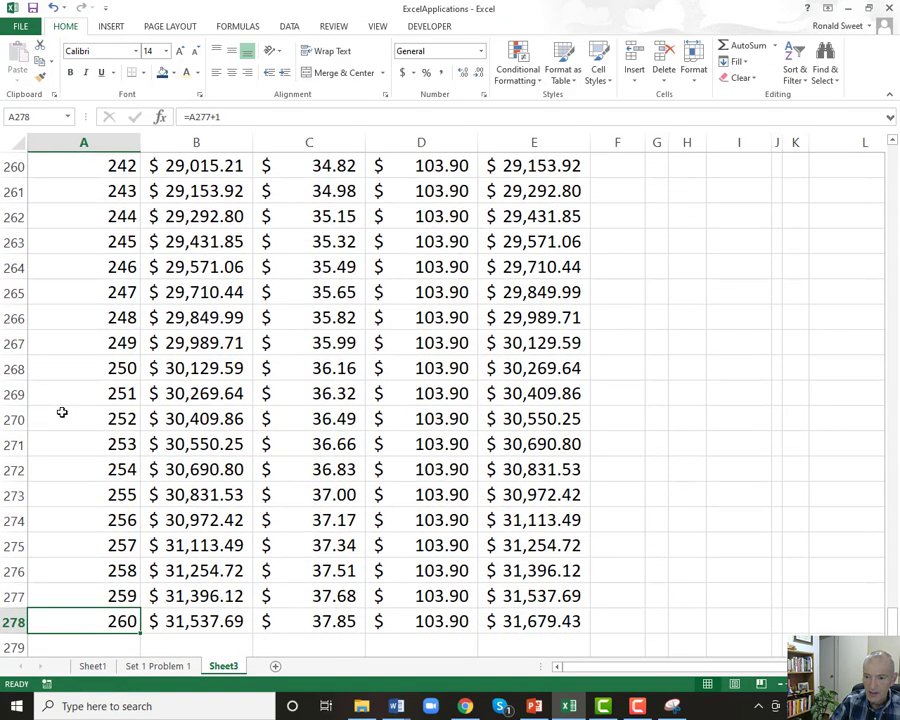
key(Right)
key(Right)
key(Right)
key(Right)
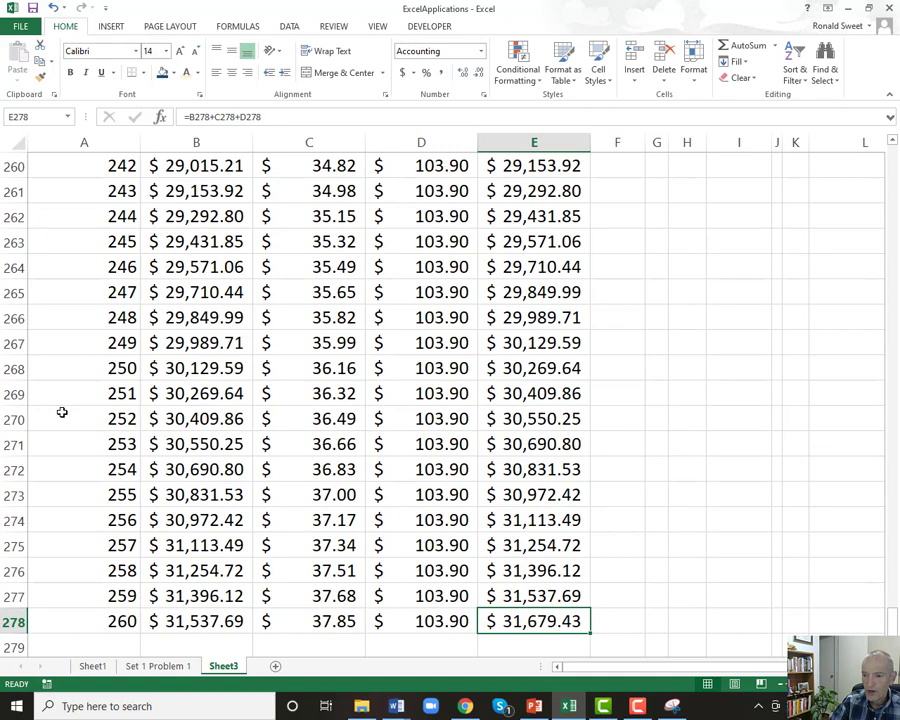
key(ctrl+Up)
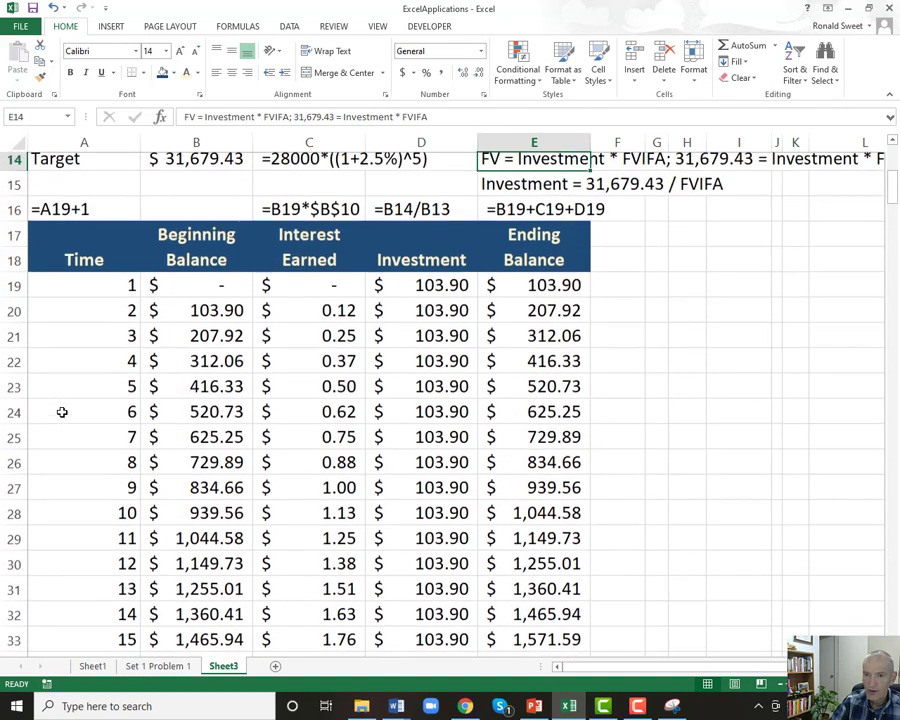
key(Up)
key(Left)
key(Left)
key(Up)
key(Left)
key(Down)
key(Down)
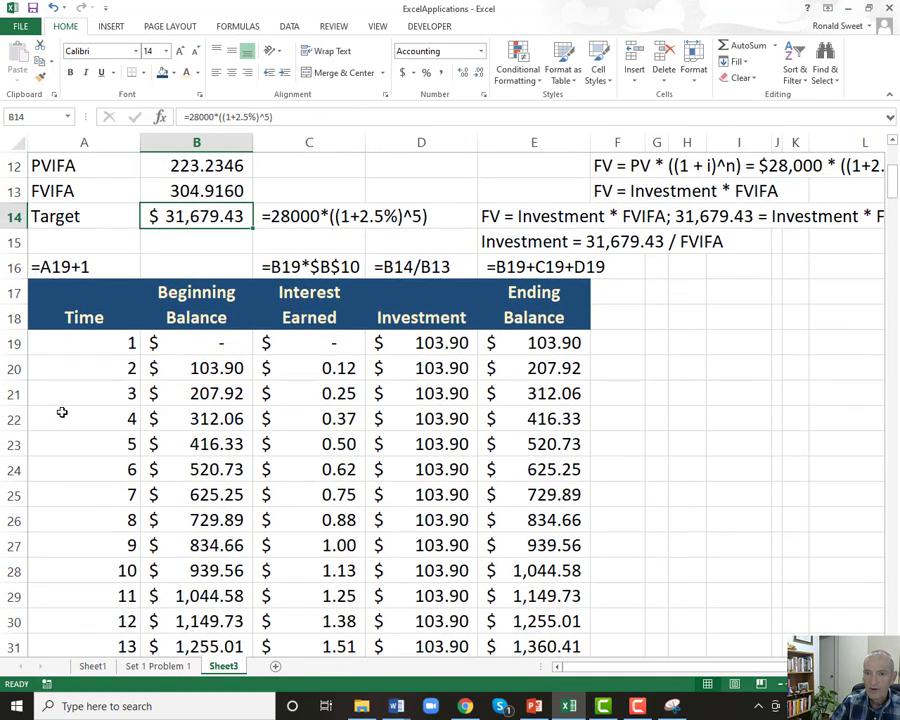
- Recheck the schedule's last row from Time to Ending Balance against the inputs above the table, ending at week 1 in A19
key(Down)
key(Down)
key(Down)
key(Down)
key(Down)
key(Left)
key(ctrl+Down)
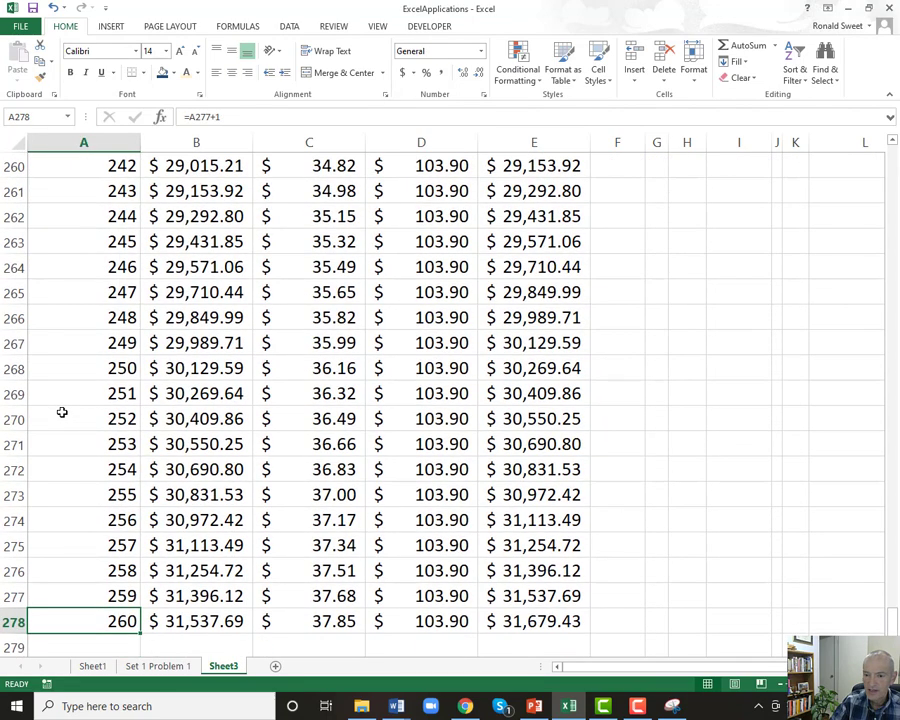
key(Right)
key(Right)
key(Right)
key(Right)
key(ctrl+Up)
key(Up)
key(Up)
key(Up)
key(Down)
key(Down)
key(Down)
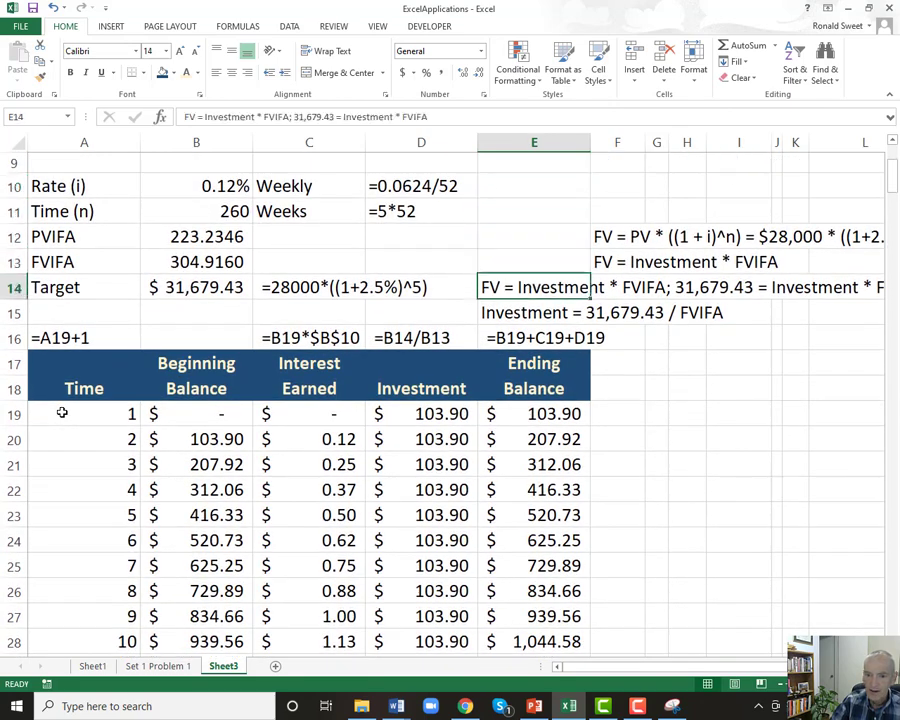
key(Left)
key(Left)
key(Left)
key(Down)
key(Down)
key(Down)
key(Down)
key(Down)
key(Left)
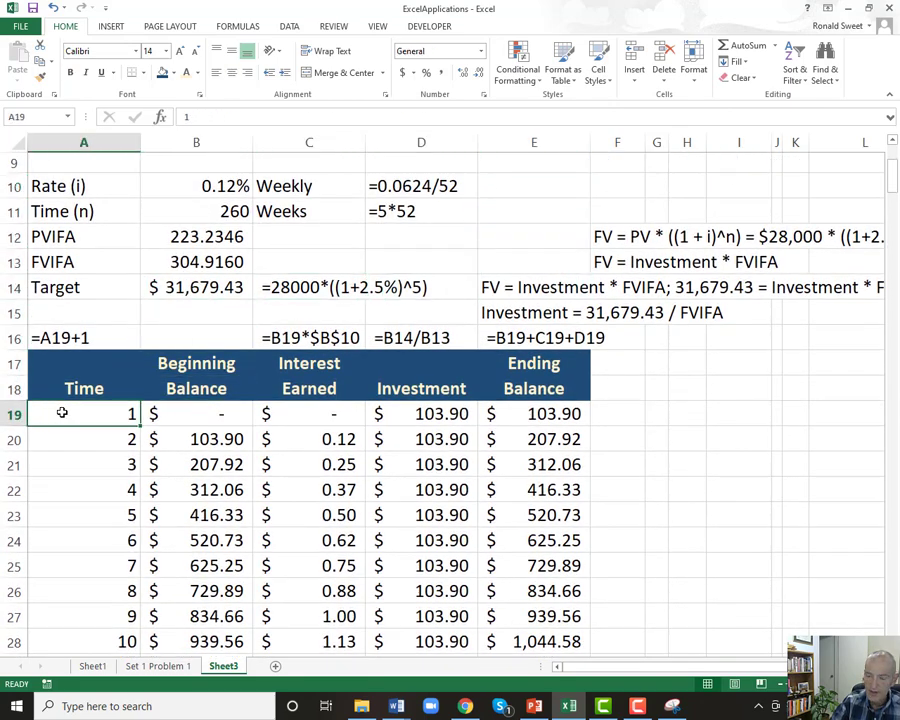
- Review the first week's Beginning Balance in B19 and the Target row's label, formula and note in row 14
key(Right)
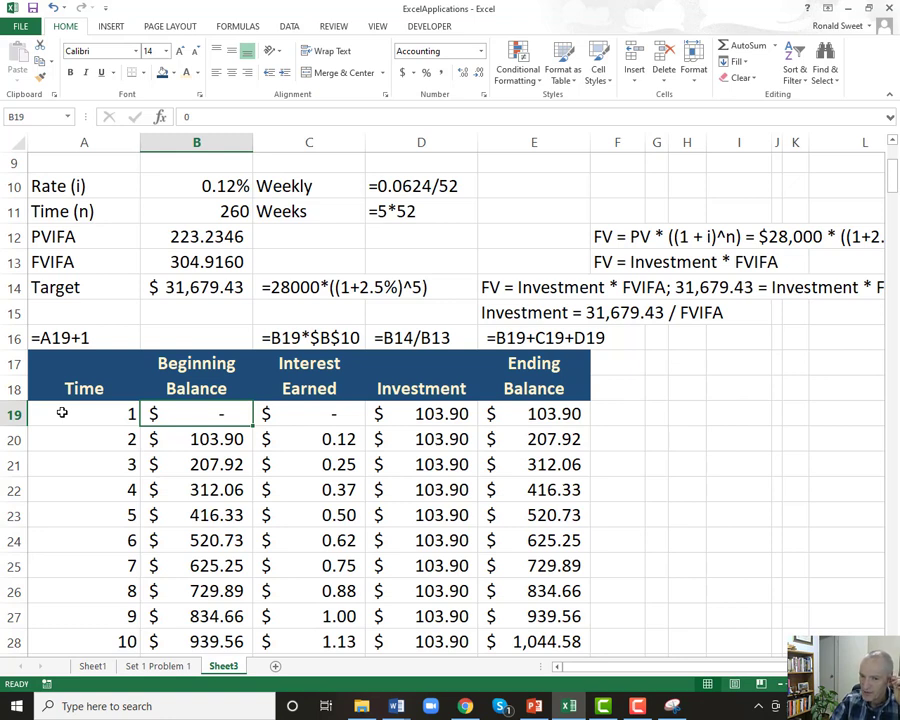
key(Up)
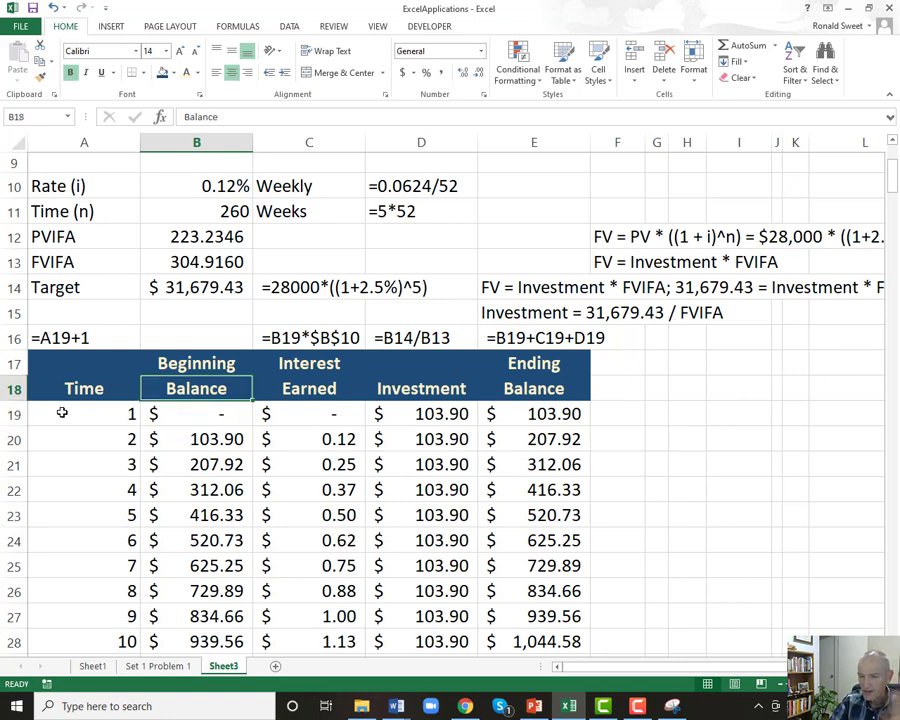
key(Up)
key(Up)
key(Up)
key(Up)
key(Up)
key(Up)
key(Down)
key(Down)
key(Down)
key(Down)
key(Down)
key(Down)
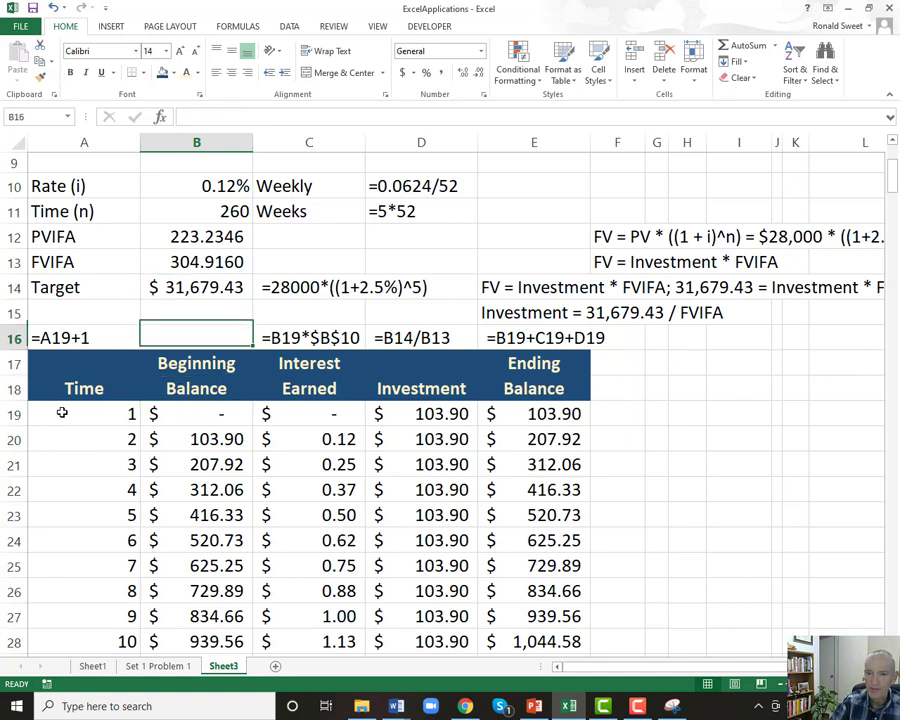
key(Down)
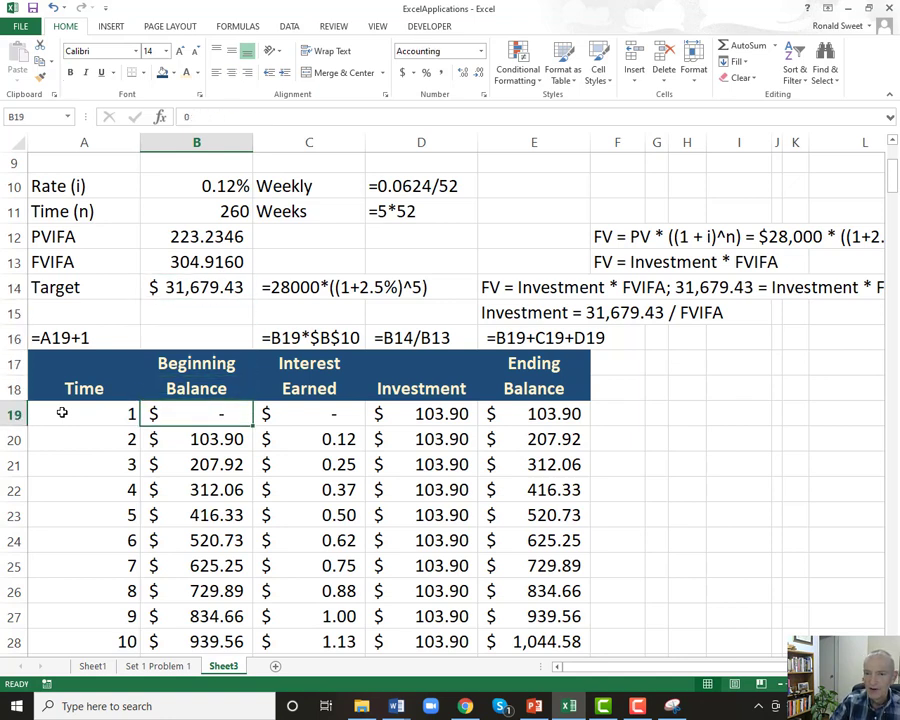
key(Up)
key(Up)
key(Up)
key(Up)
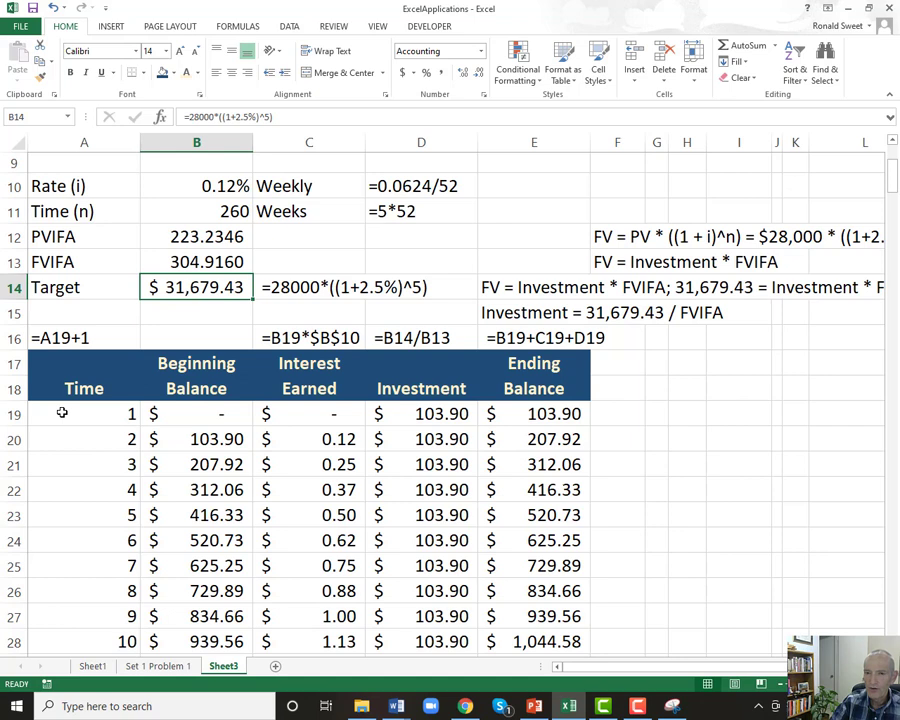
key(Right)
key(Left)
key(Left)
key(Right)
key(Right)
key(Left)
key(Left)
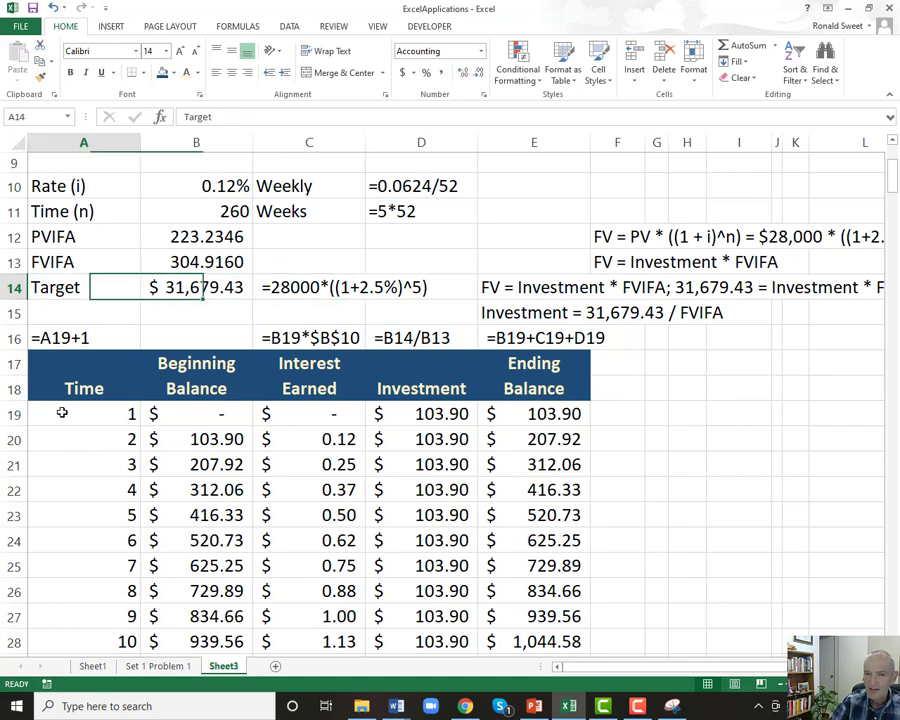
- Examine the first week's Interest Earned formula in C19 and the cells it references
key(Right)
key(Right)
key(Left)
key(Down)
key(Down)
key(Down)
key(Down)
key(Down)
key(Down)
key(Up)
key(Right)
key(Right)
key(Right)
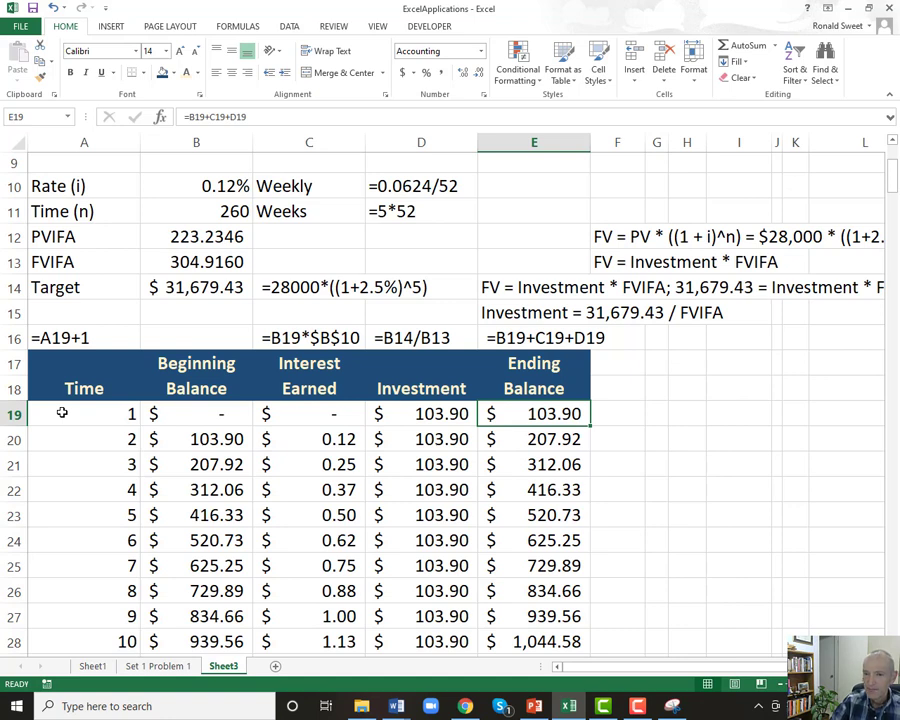
key(Left)
key(Left)
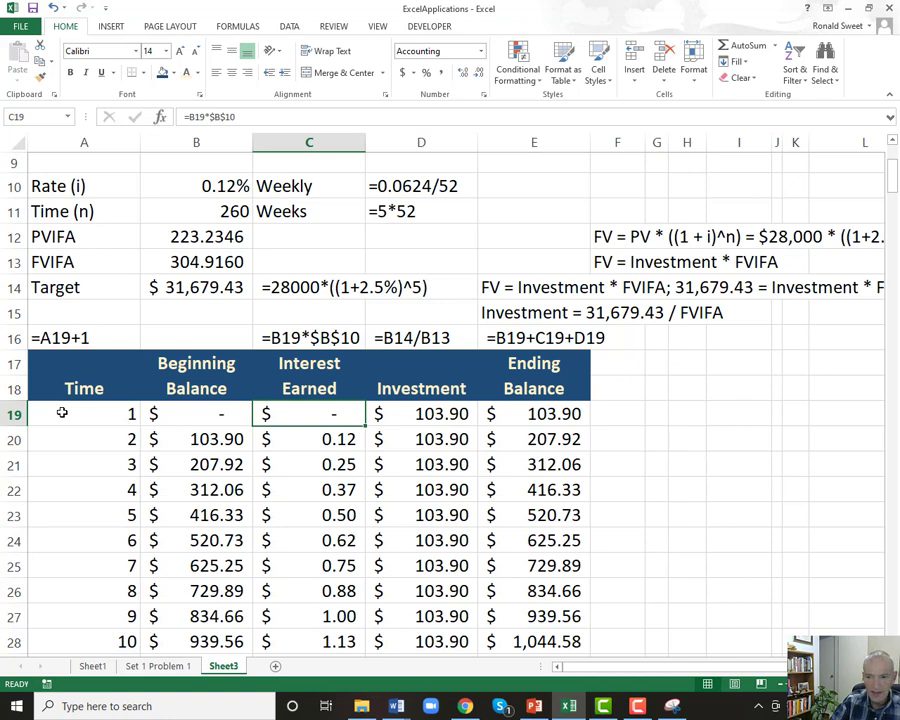
key(F2)
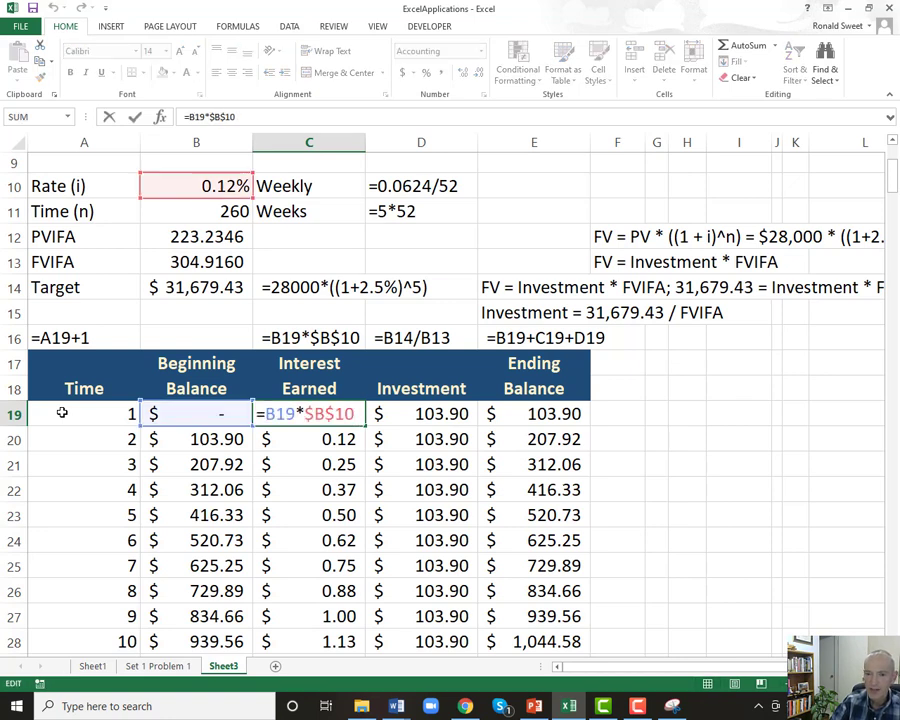
key(Escape)
- Examine the cells referenced by the first week's Investment formula in D19 and Ending Balance formula in E19
key(Right)
key(F2)
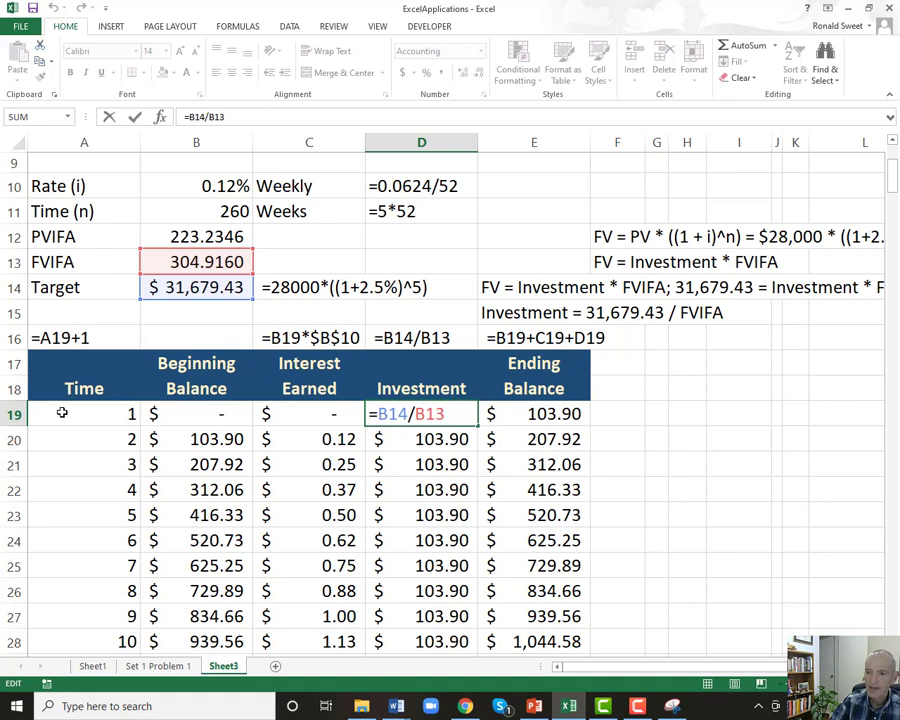
key(Tab)
key(F2)
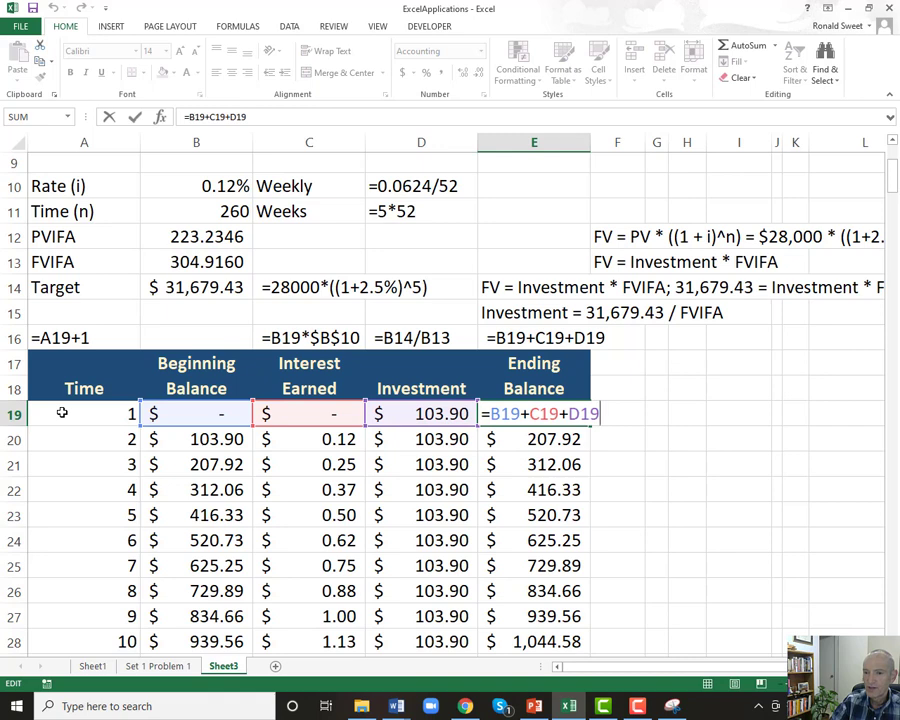
key(Escape)
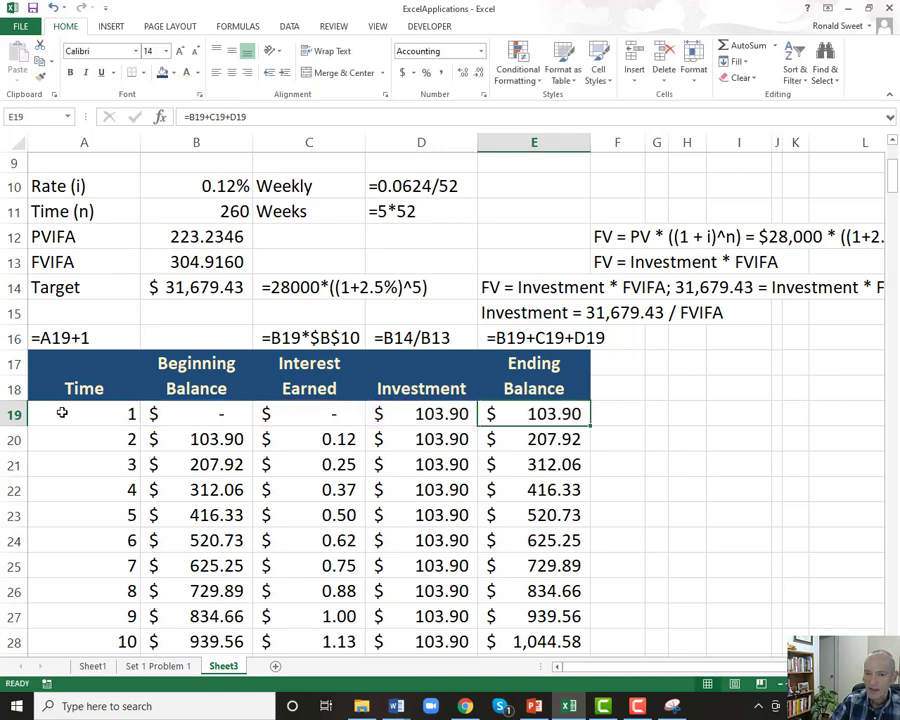
- Review the second week's formulas in row 20 for Beginning Balance, Interest Earned, Investment, Ending Balance and Time
key(Down)
key(Left)
key(Left)
key(Left)
key(F2)
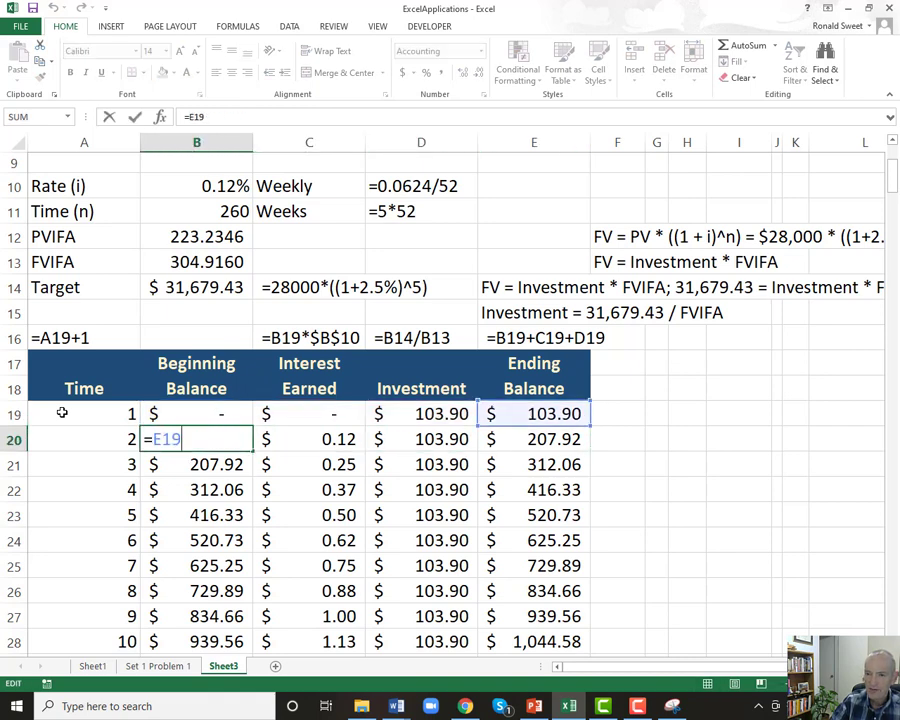
key(Escape)
key(Right)
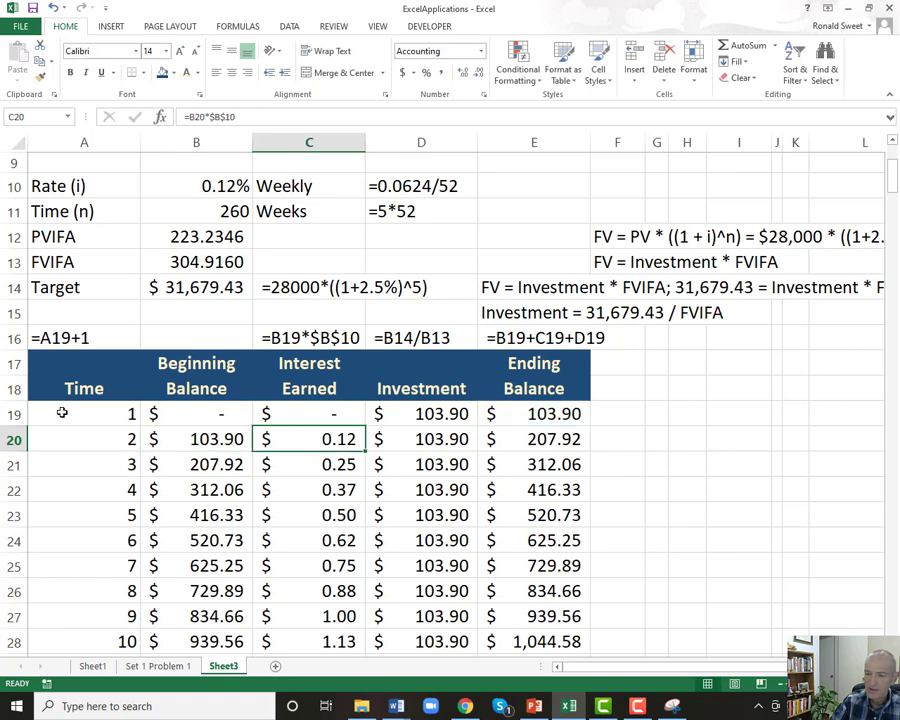
key(Up)
key(Down)
key(Right)
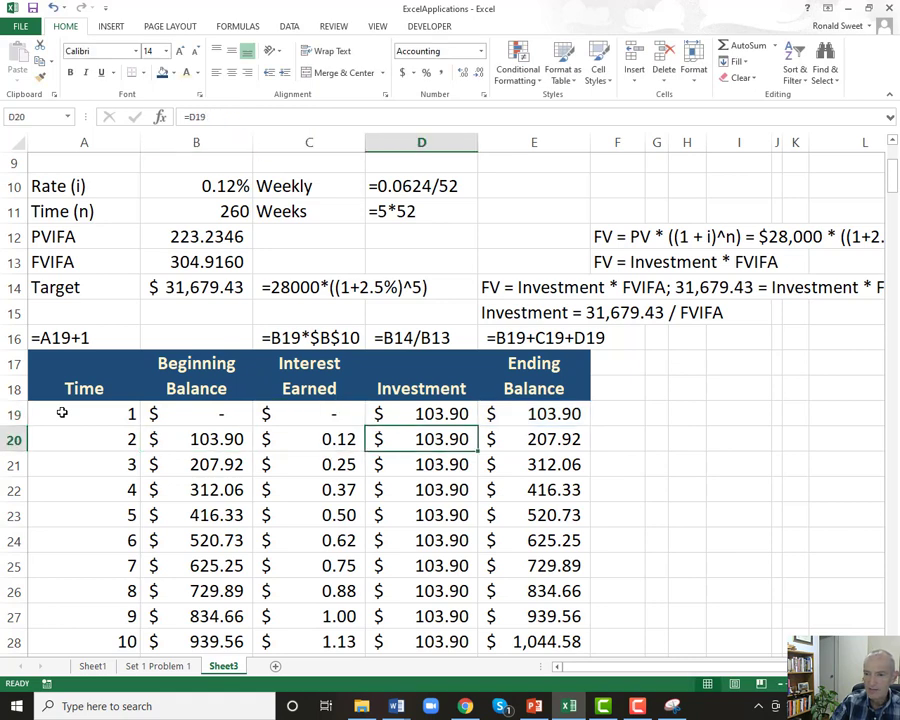
key(F2)
key(Escape)
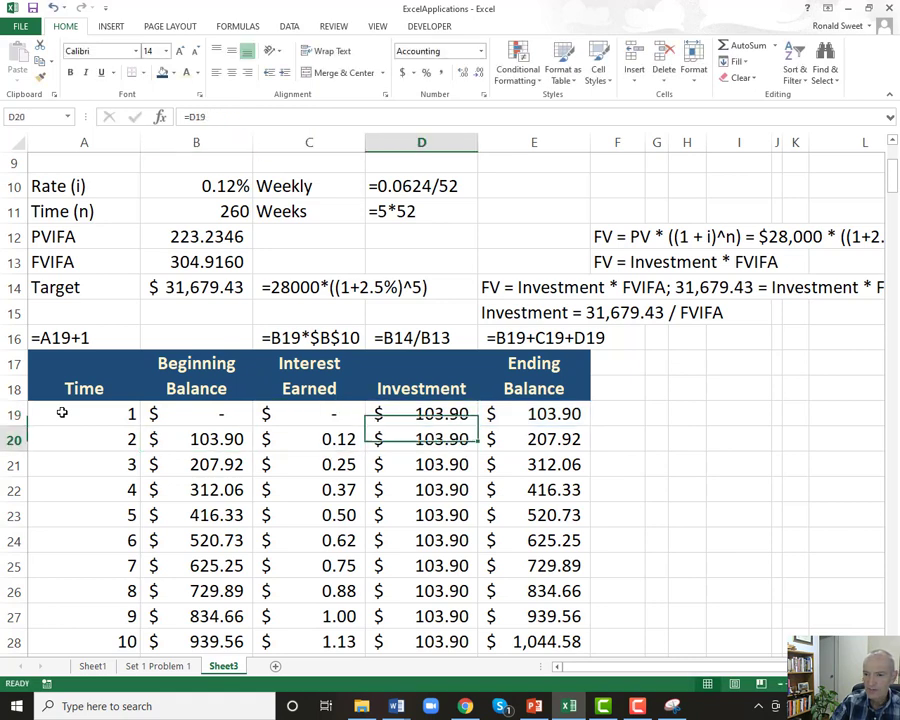
key(Right)
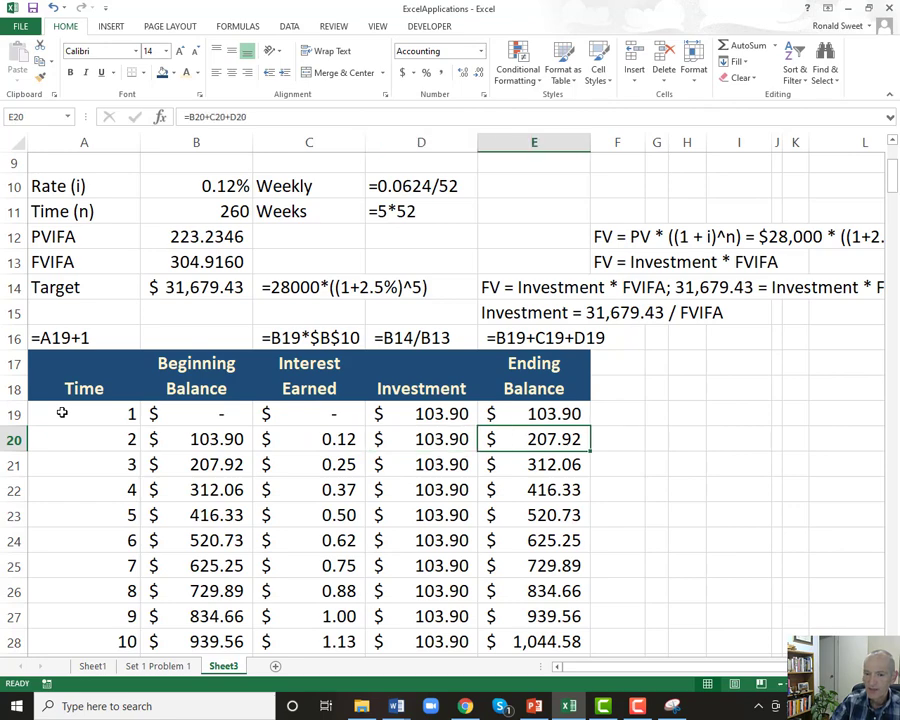
key(Left)
key(Left)
key(Left)
key(Left)
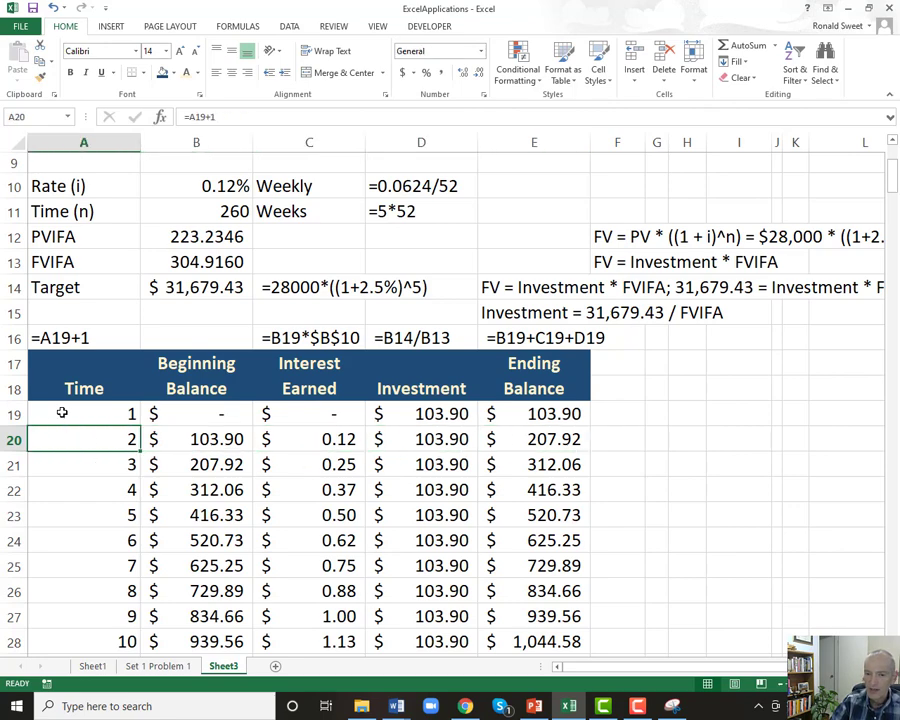
- Check the final week's row 278 from Time to Ending Balance and return to the start of the schedule
key(ctrl+Down)
key(Right)
key(Right)
key(Right)
key(Right)
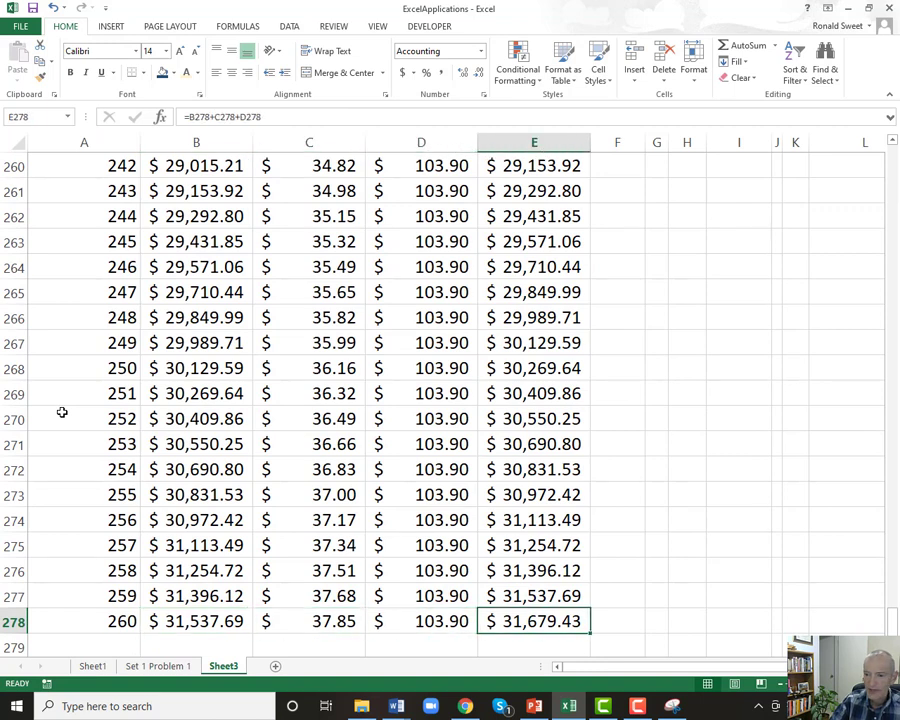
key(Left)
key(Left)
key(Left)
key(Left)
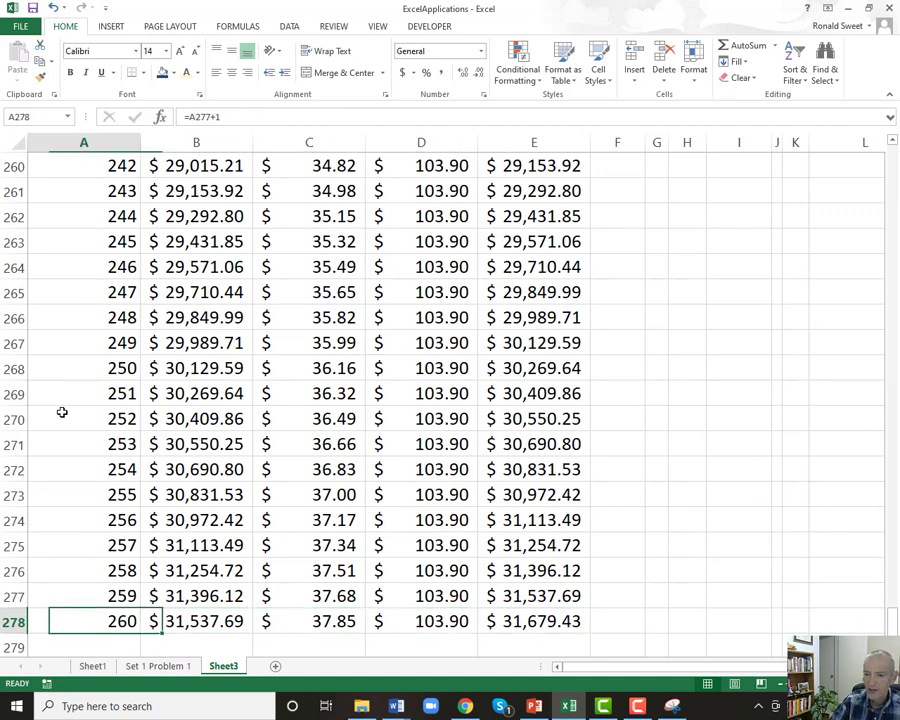
key(ctrl+Up)
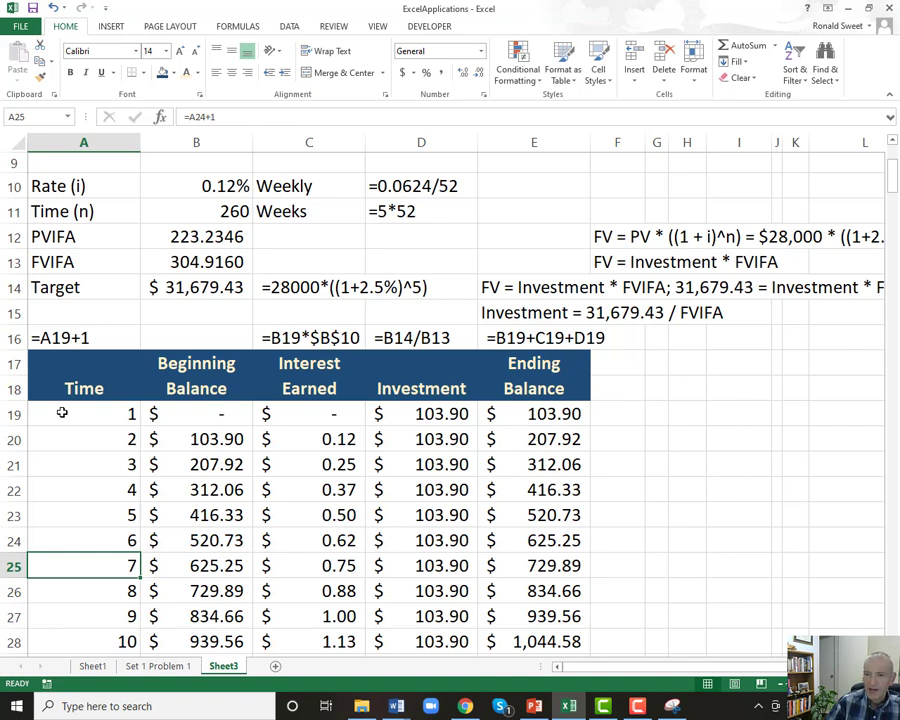
- Enter the formula =10000*((1+B10)^260) in F19 to compute the future value of a 10,000 lump sum
click(617, 413)
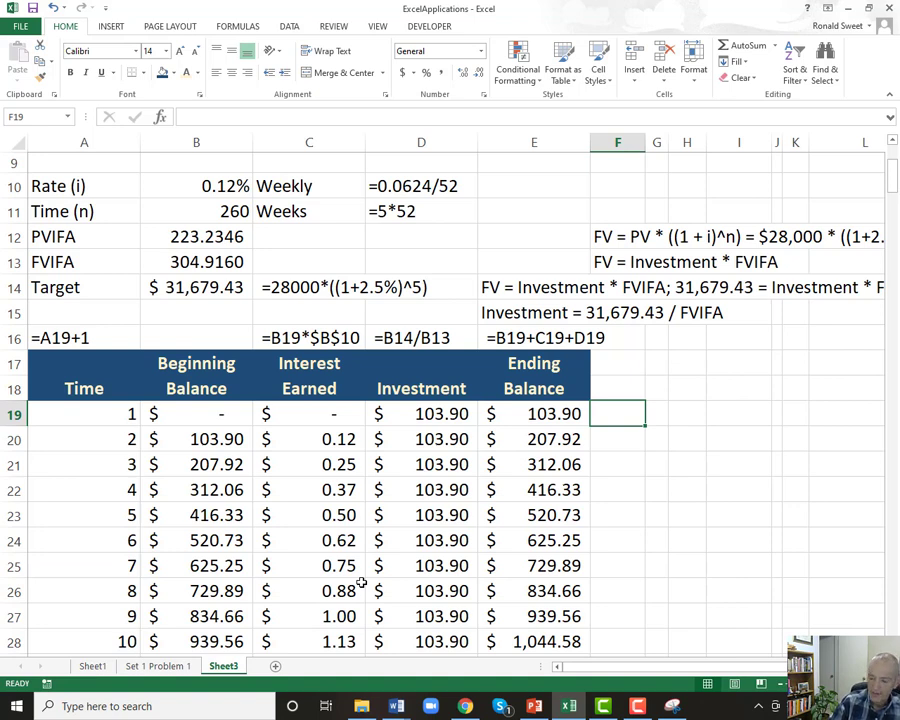
text(=10000)
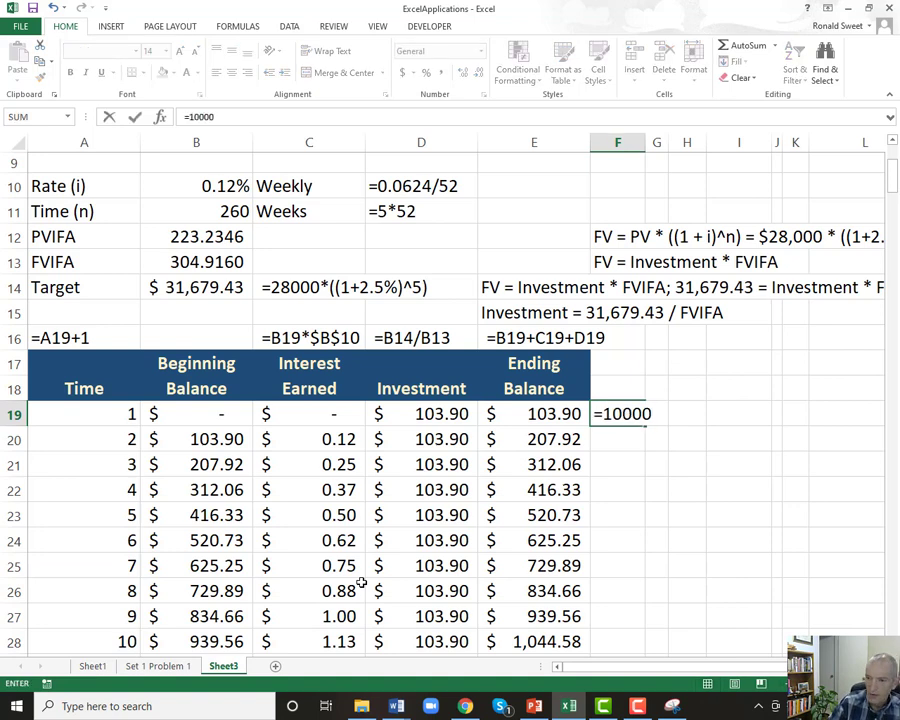
text(*()
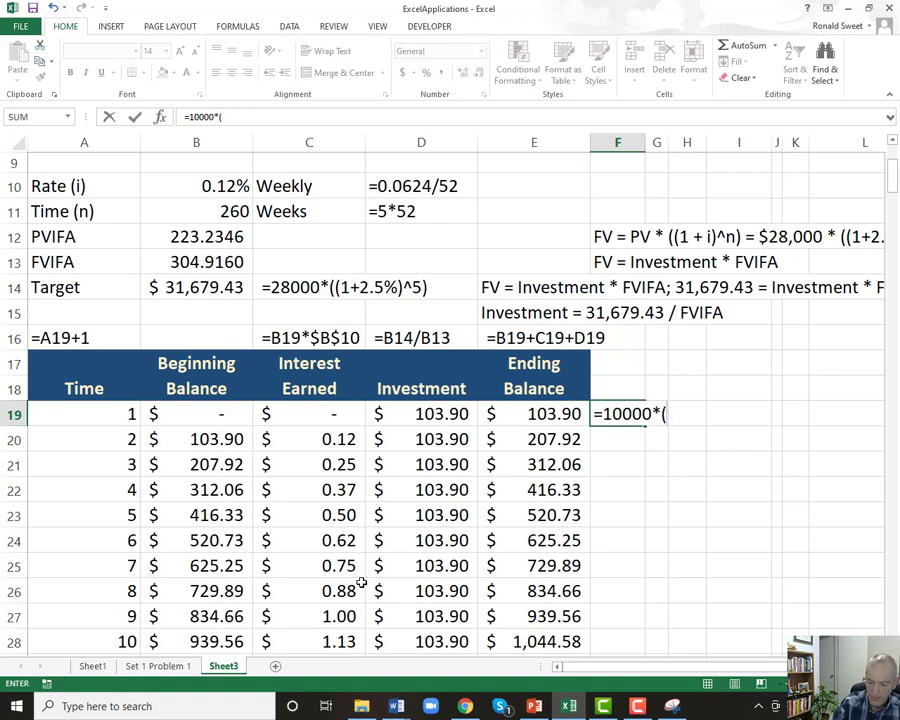
text((1+)
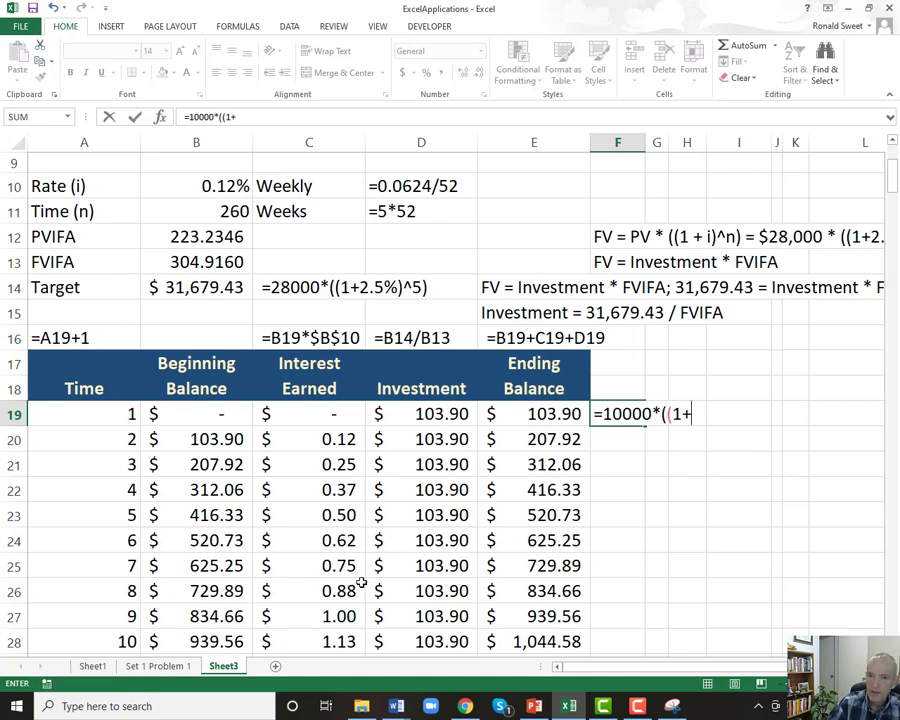
click(184, 186)
text()^260)
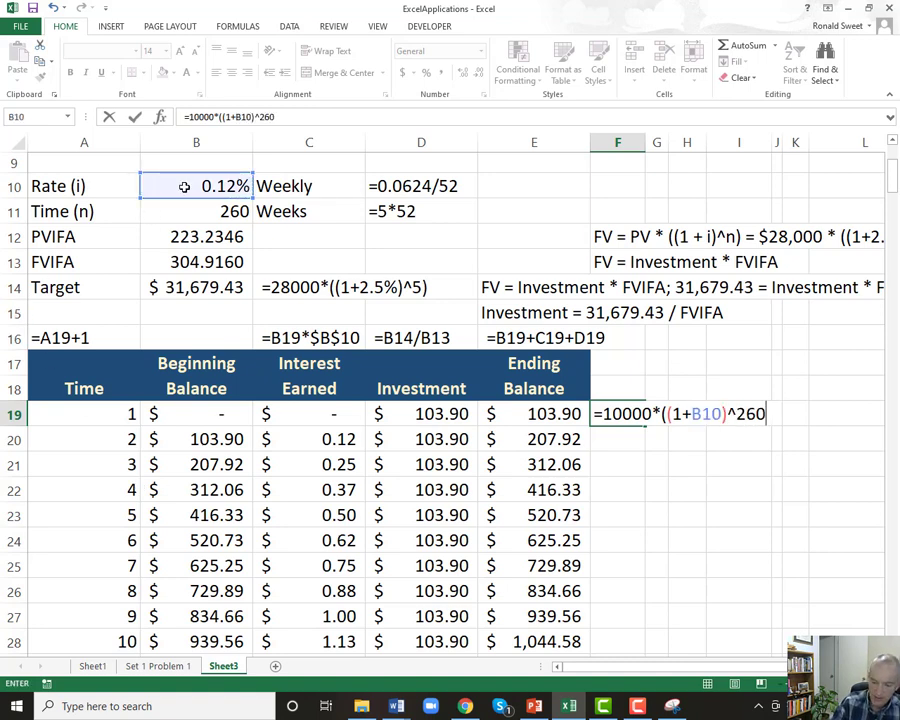
text())
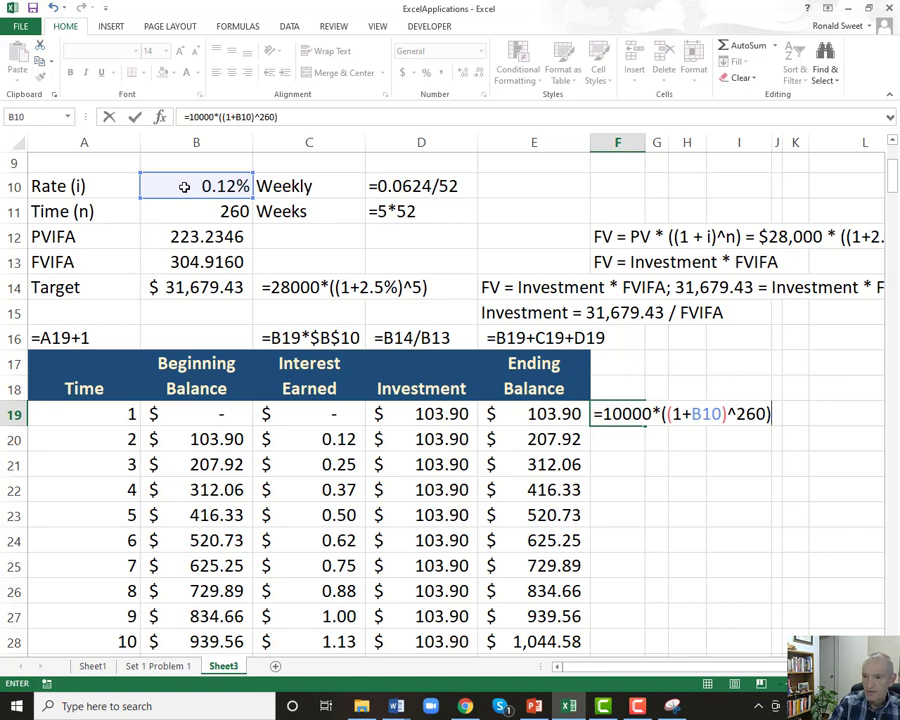
key(Return)
- Move the future value formula from F19 to I19 and apply the Accounting number format
key(Up)
key(ctrl+c)
key(Right)
key(Right)
key(Right)
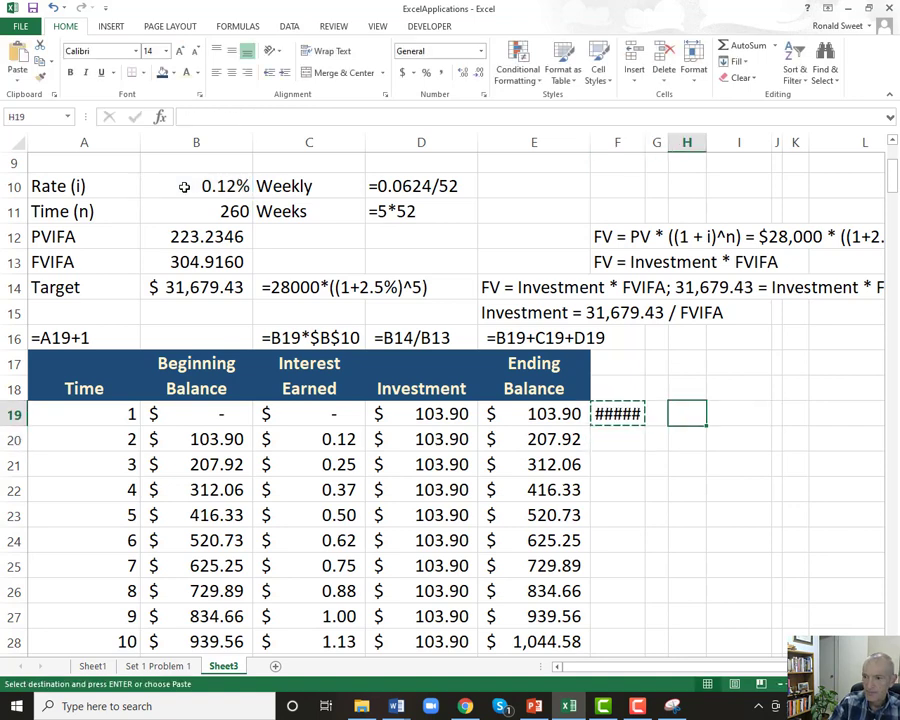
key(Return)
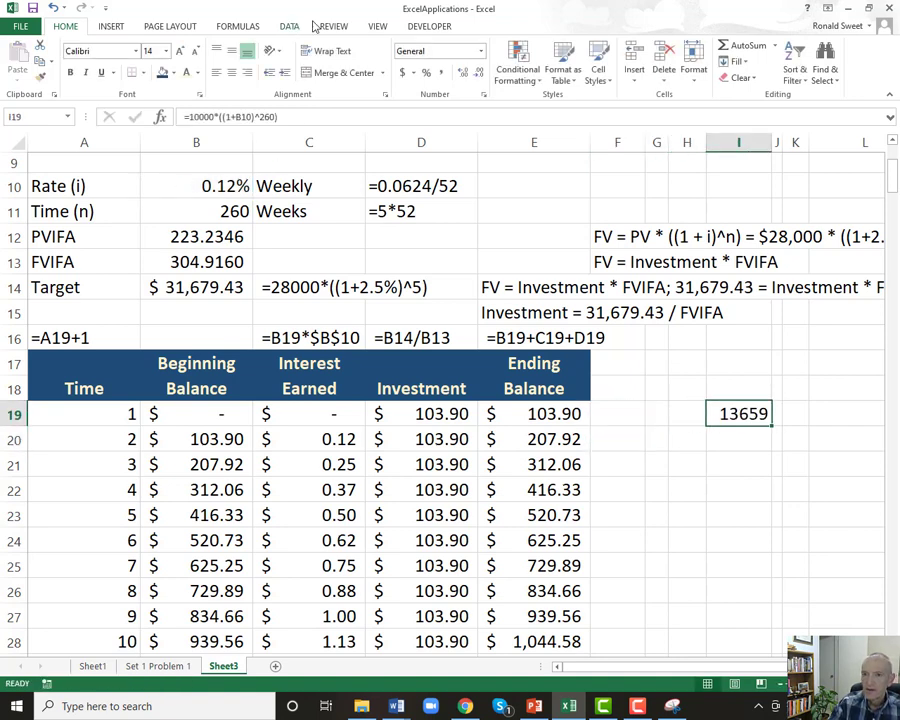
click(402, 72)
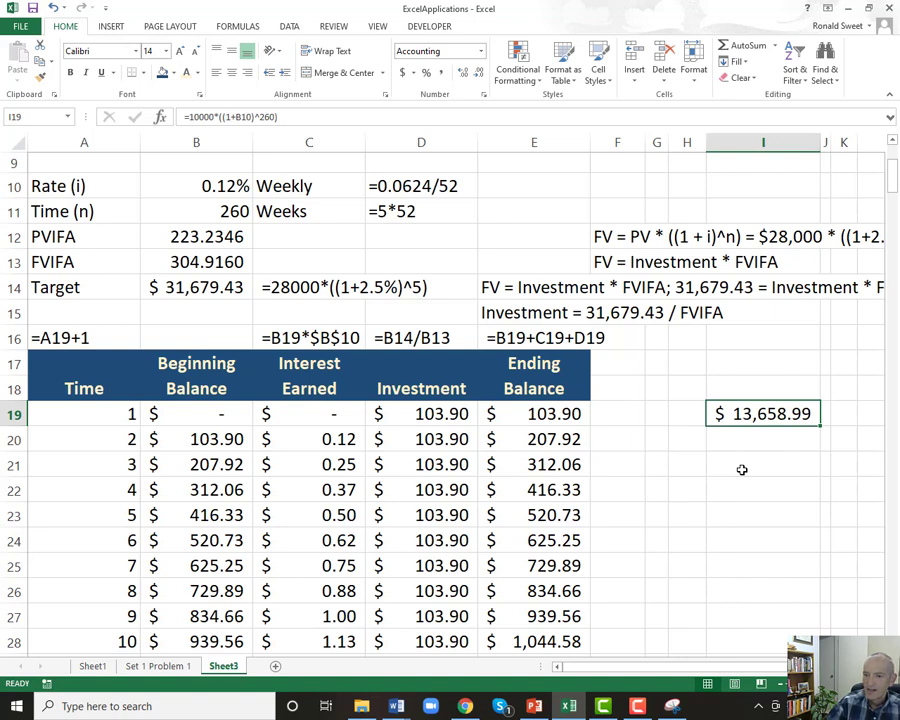
- Look across row 19 of the schedule and inspect the lump-sum future value formula in I19
key(Left)
key(Left)
key(Left)
key(Left)
key(Left)
key(Left)
key(Left)
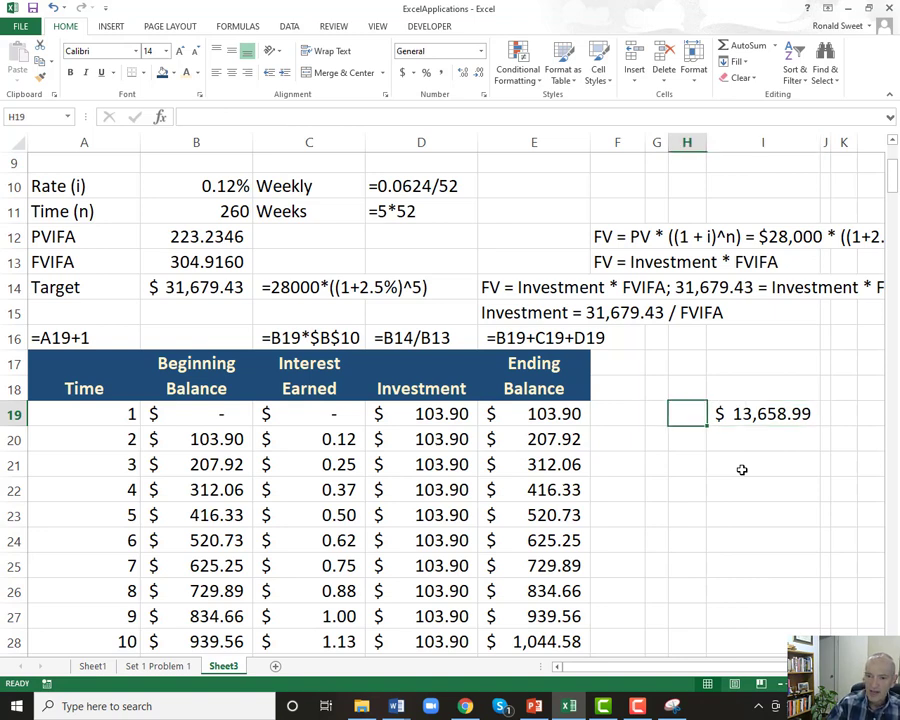
key(Right)
key(Right)
key(Right)
key(Right)
key(Right)
key(Right)
key(Right)
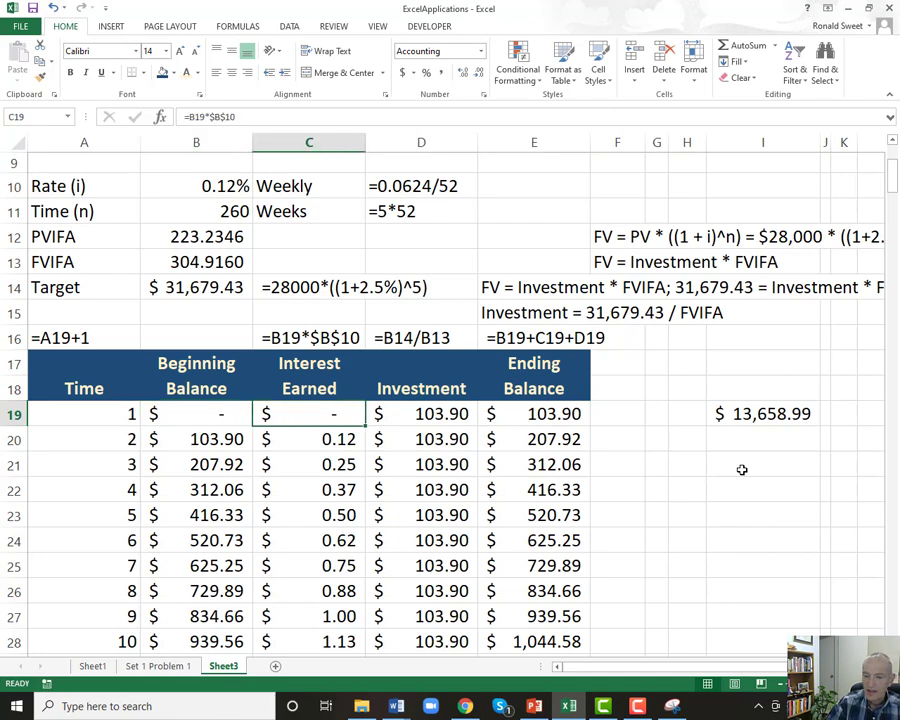
key(F2)
key(ctrl+Return)
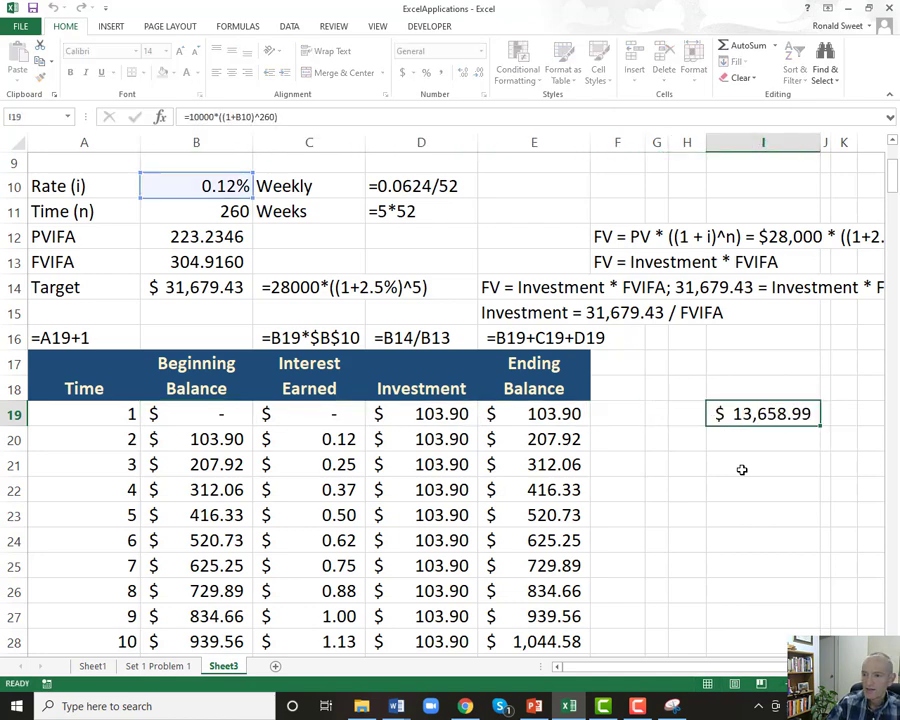
- Subtract the lump sum's future value from the Target in B14, making its formula =28000*((1+2.5%)^5)-I19
key(Left)
key(Left)
key(Left)
key(Left)
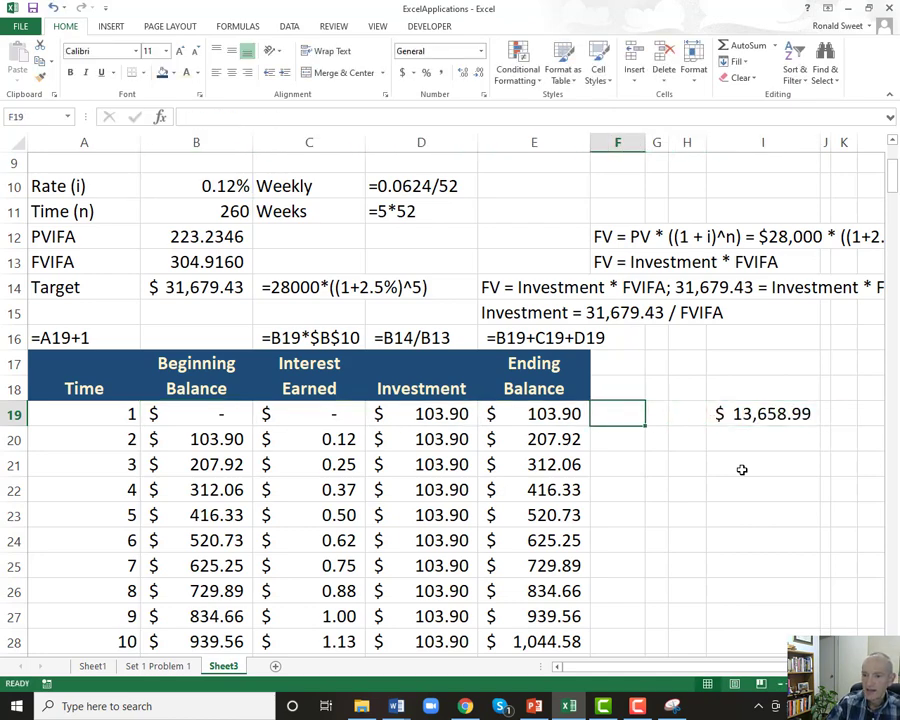
key(ctrl+Down)
key(ctrl+Up)
key(Up)
key(Up)
key(Up)
key(Up)
key(Up)
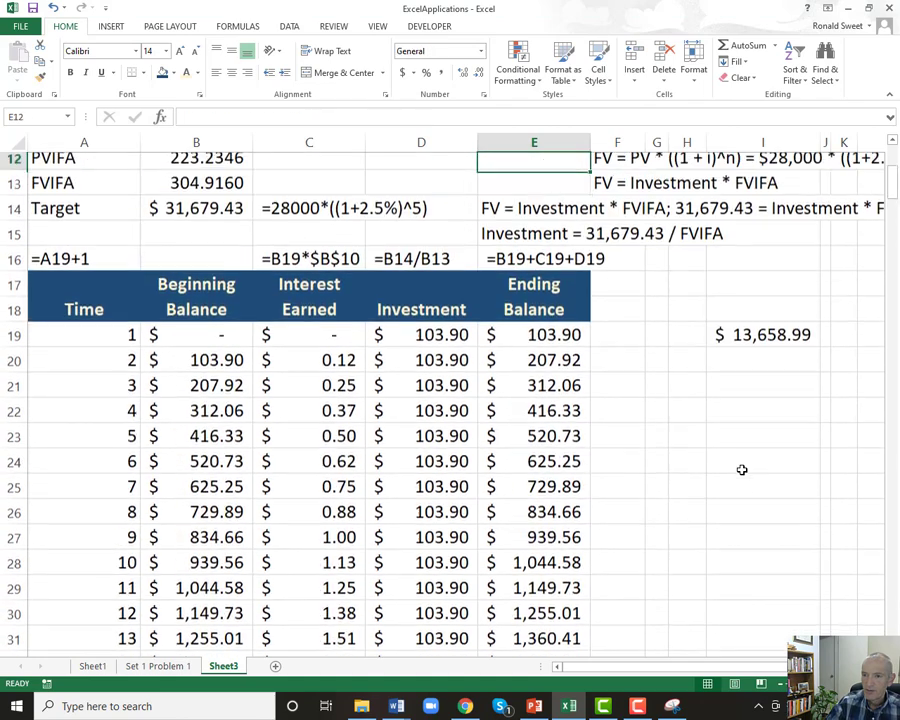
key(Left)
key(Left)
key(Left)
key(Down)
key(Down)
key(Down)
key(Down)
key(Down)
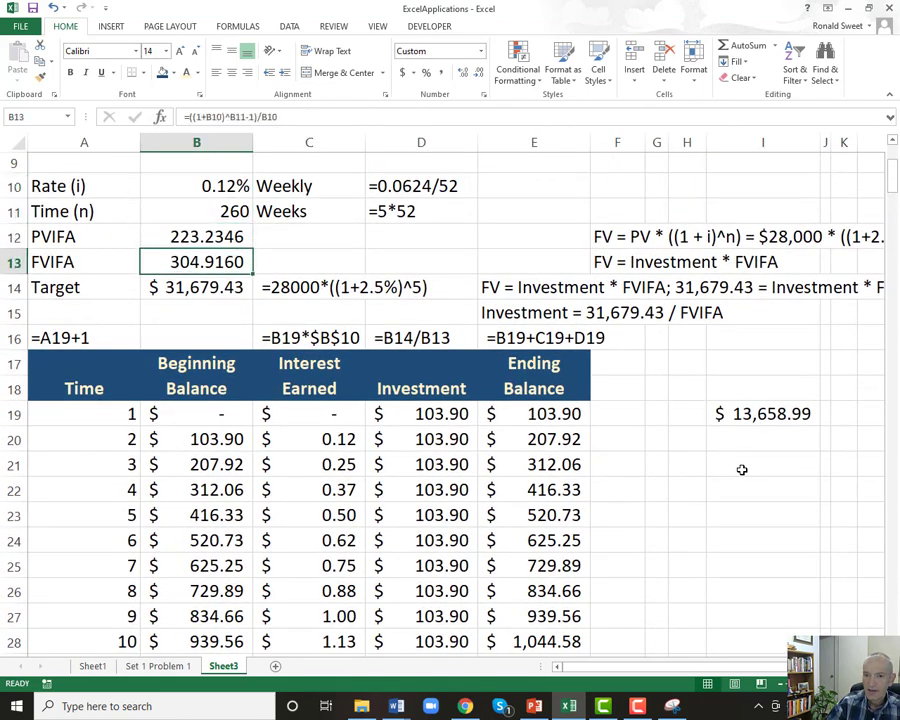
key(F2)
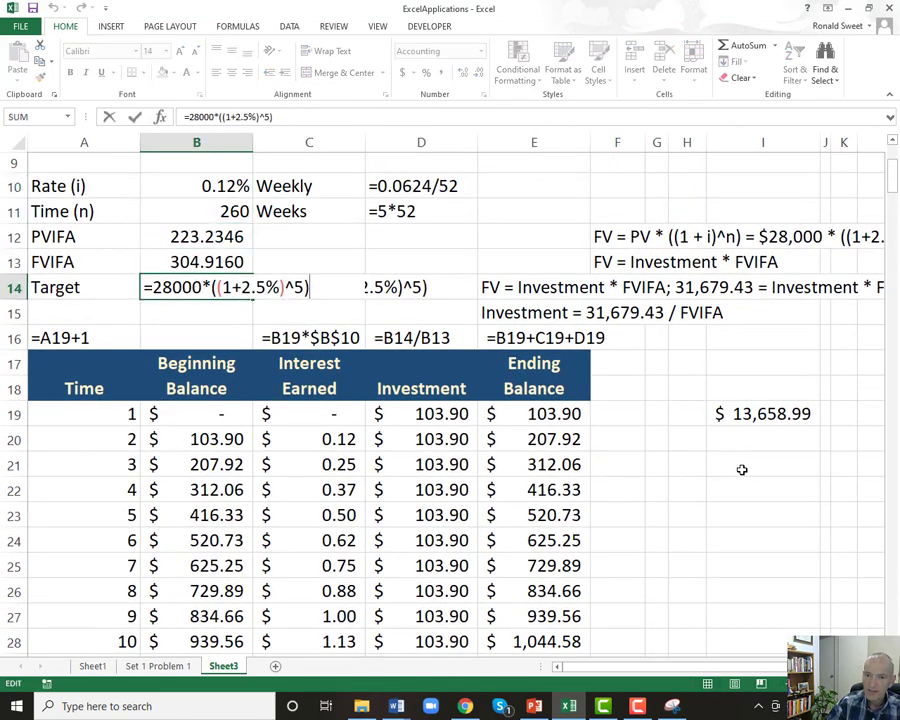
key(Escape)
key(F2)
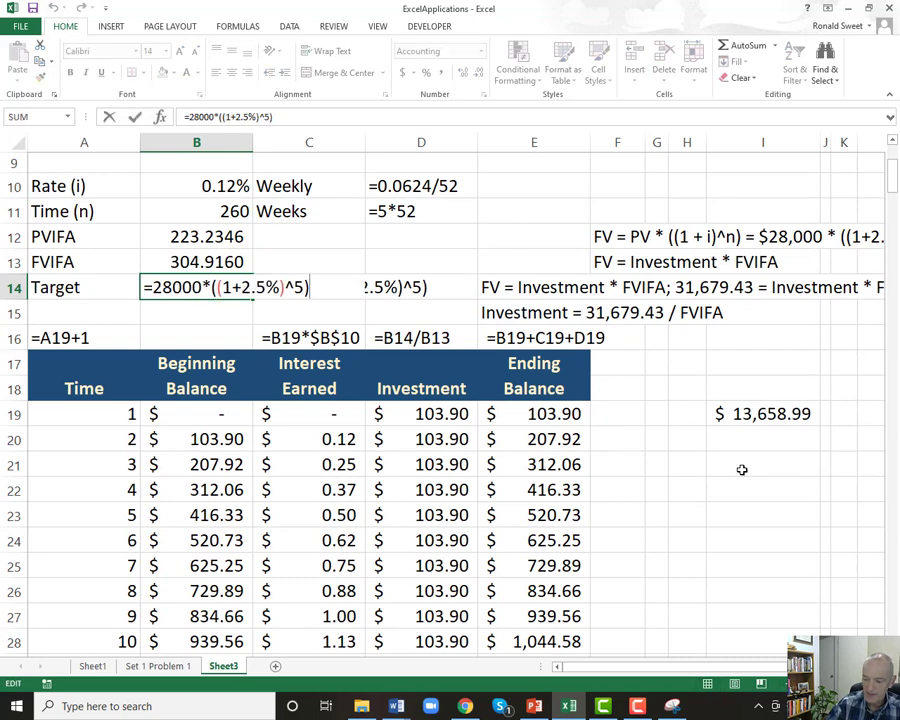
text(-)
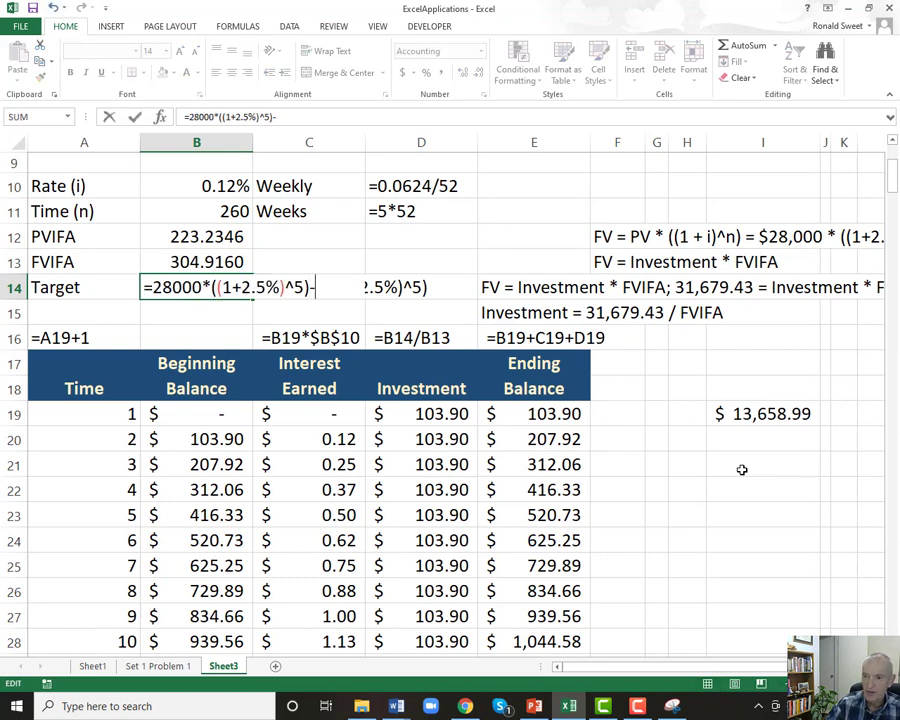
click(740, 413)
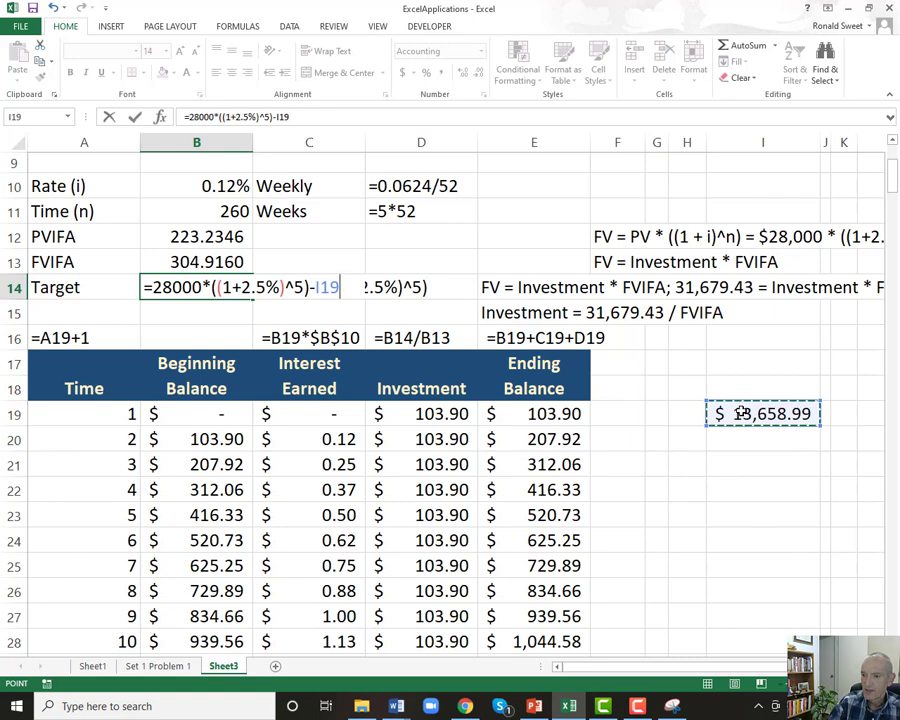
key(Return)
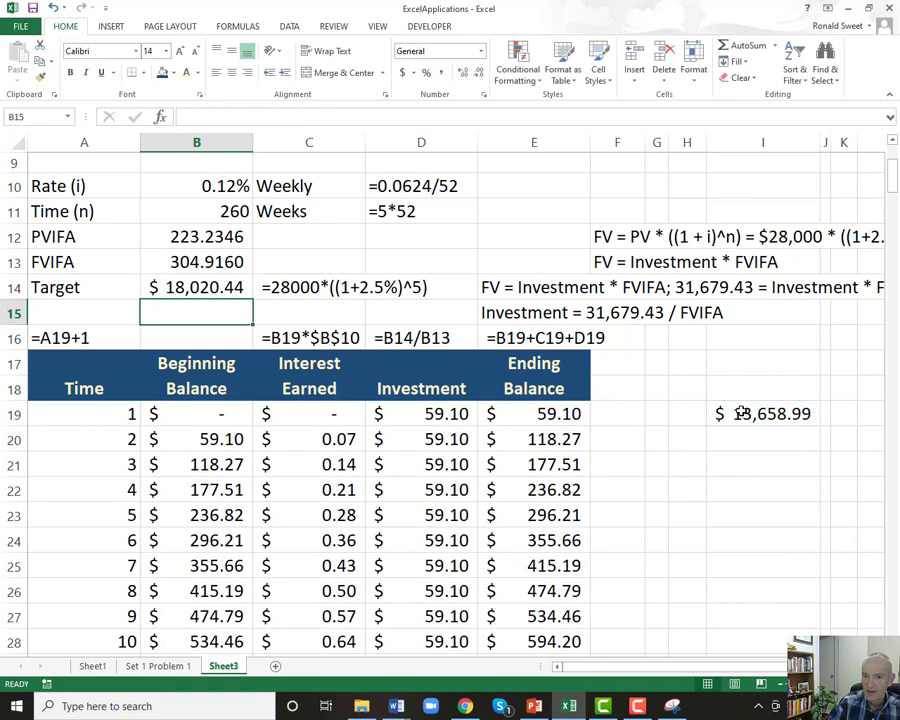
- Set the first Beginning Balance in B19 to 10,000
key(Down)
key(Down)
key(Down)
key(Down)
text(10)
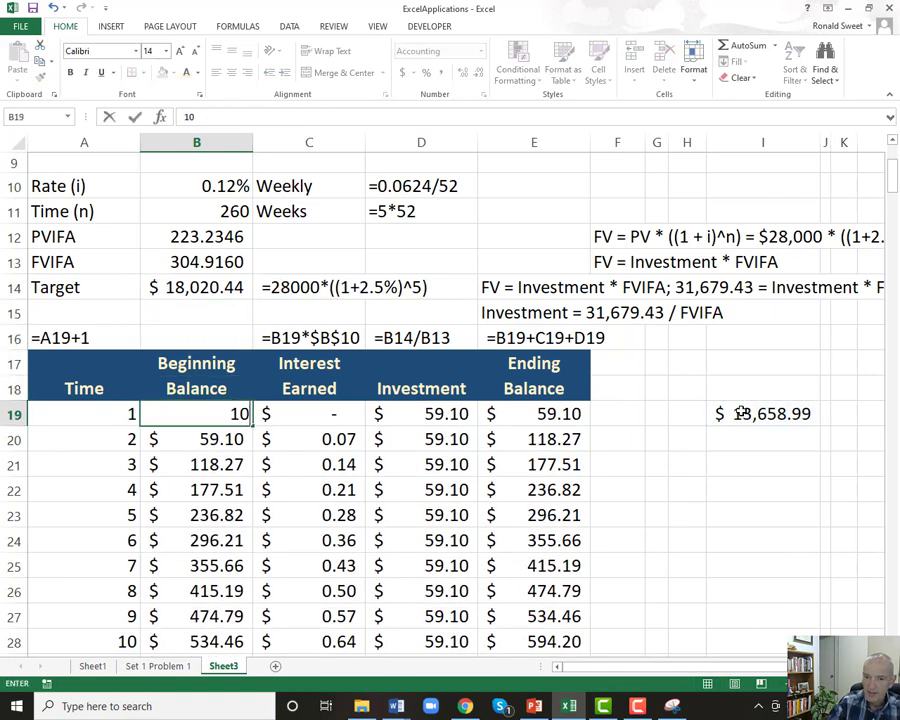
text(,000)
key(Return)
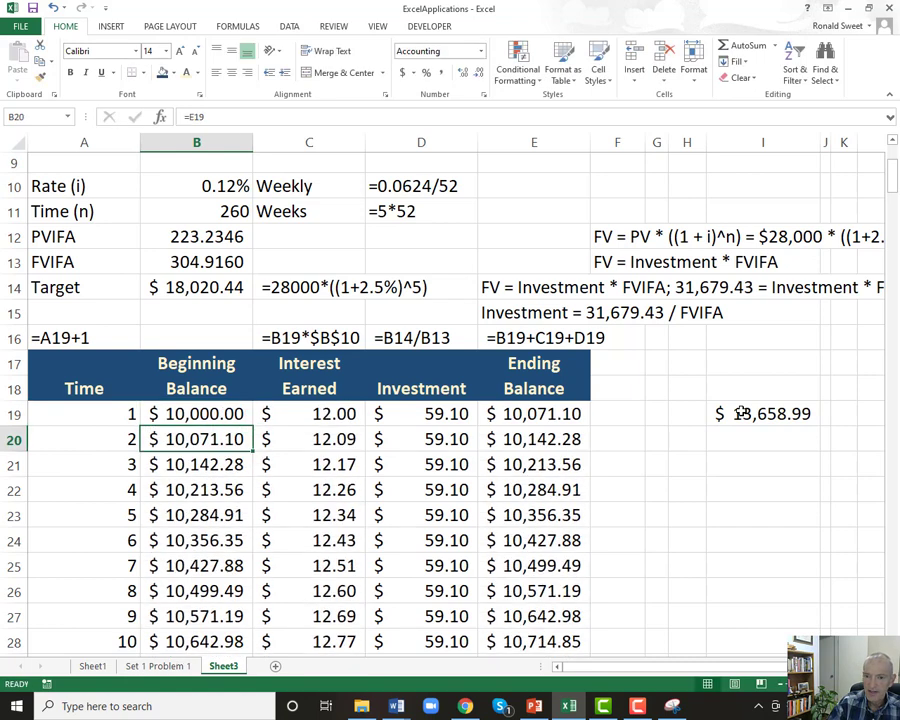
key(Up)
key(Right)
key(Right)
key(Right)
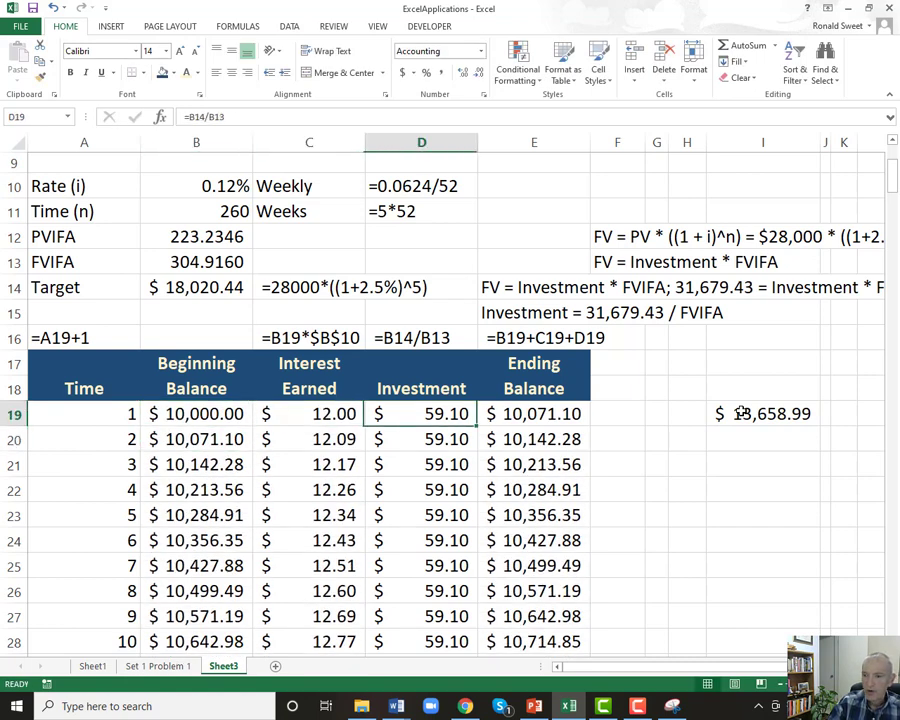
key(Down)
key(Right)
key(Right)
key(Right)
key(Right)
text(+)
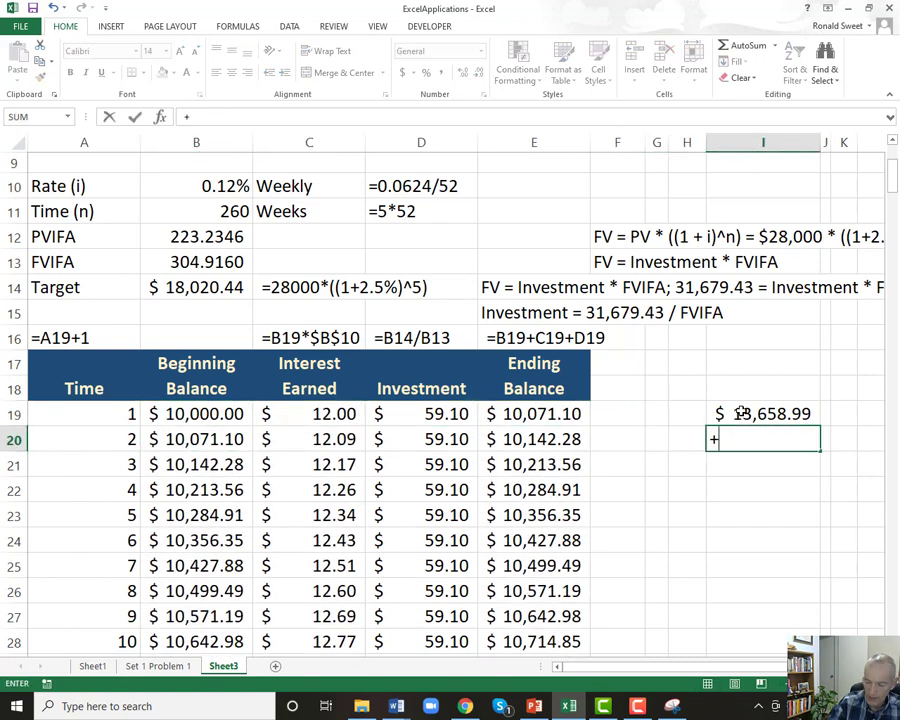
key(Escape)
key(Left)
key(Left)
key(Left)
key(Left)
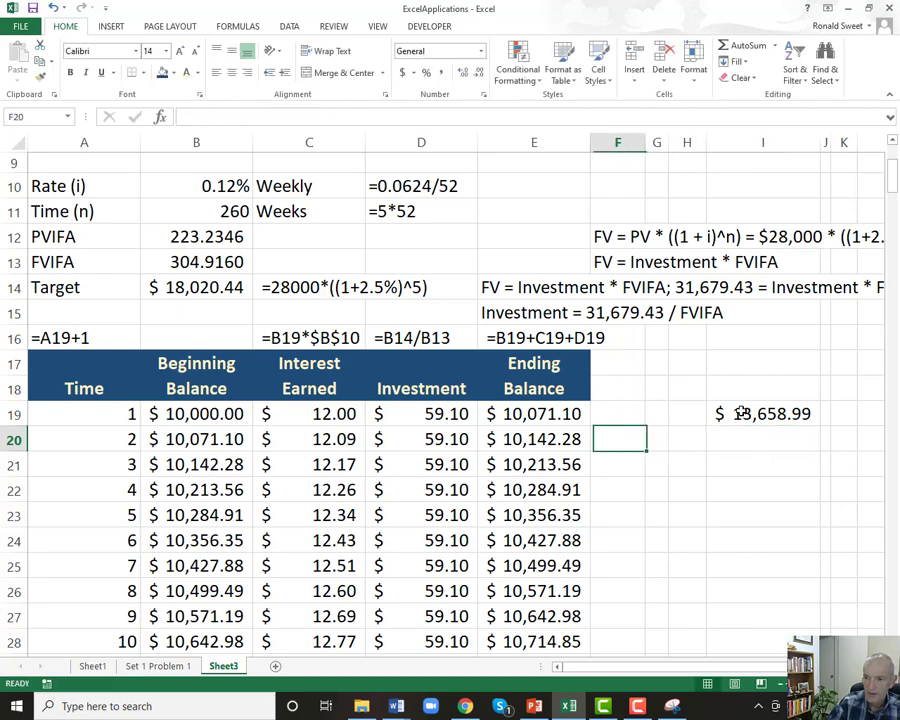
- Enter the check formula =28000*((1+2.5%)^5) in I278, beside the last row of the schedule
key(ctrl+Down)
key(Down)
key(Up)
key(Right)
key(Right)
key(Right)
key(Right)
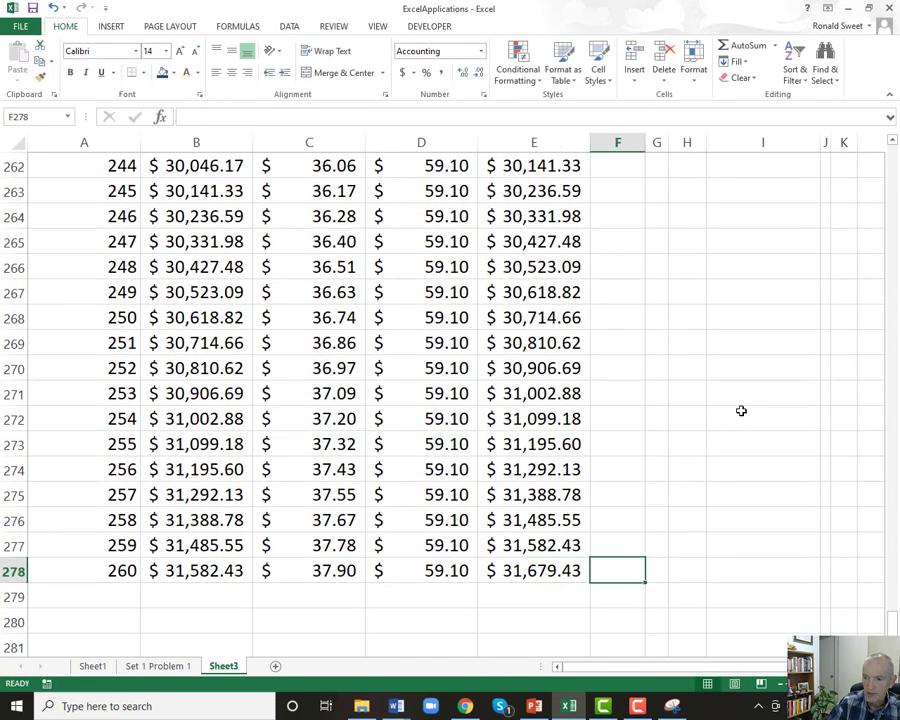
text(=2)
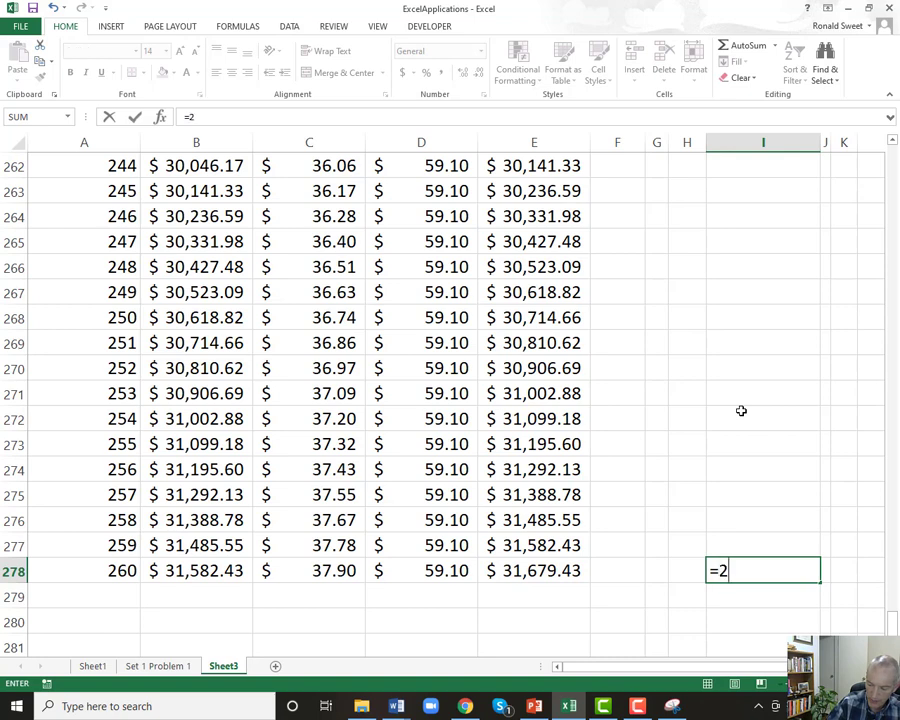
text(8000*)
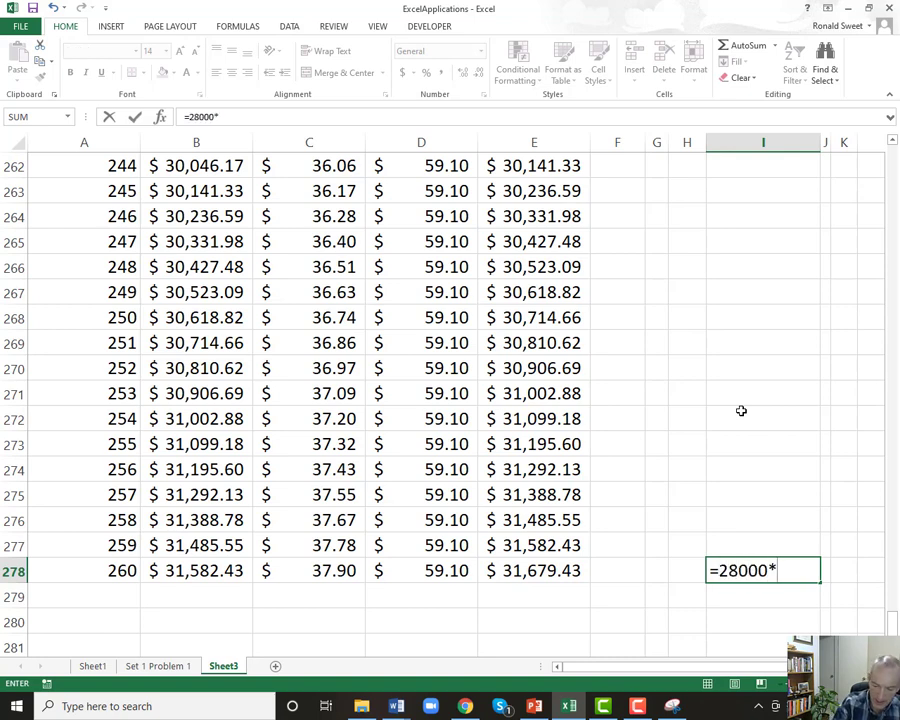
text(((1+2)
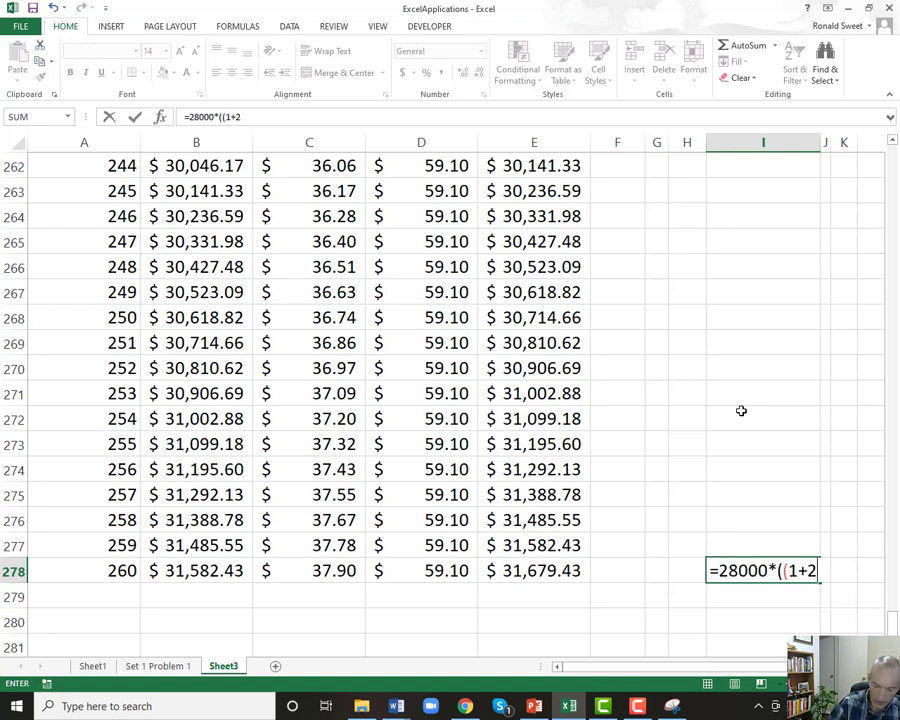
text(.5%)^)
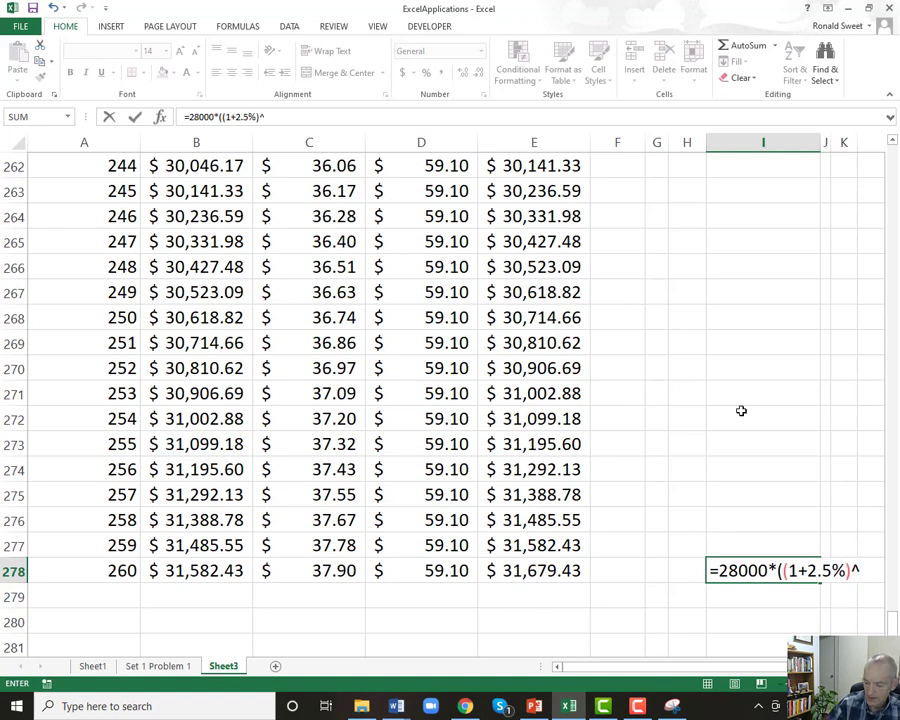
text(5)
key(Return)
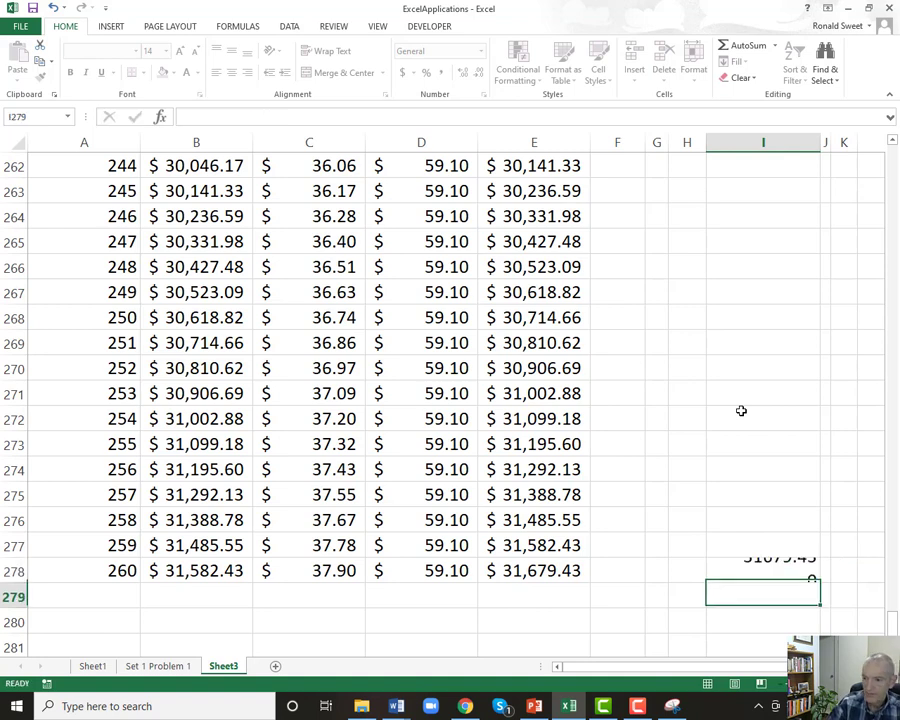
key(Up)
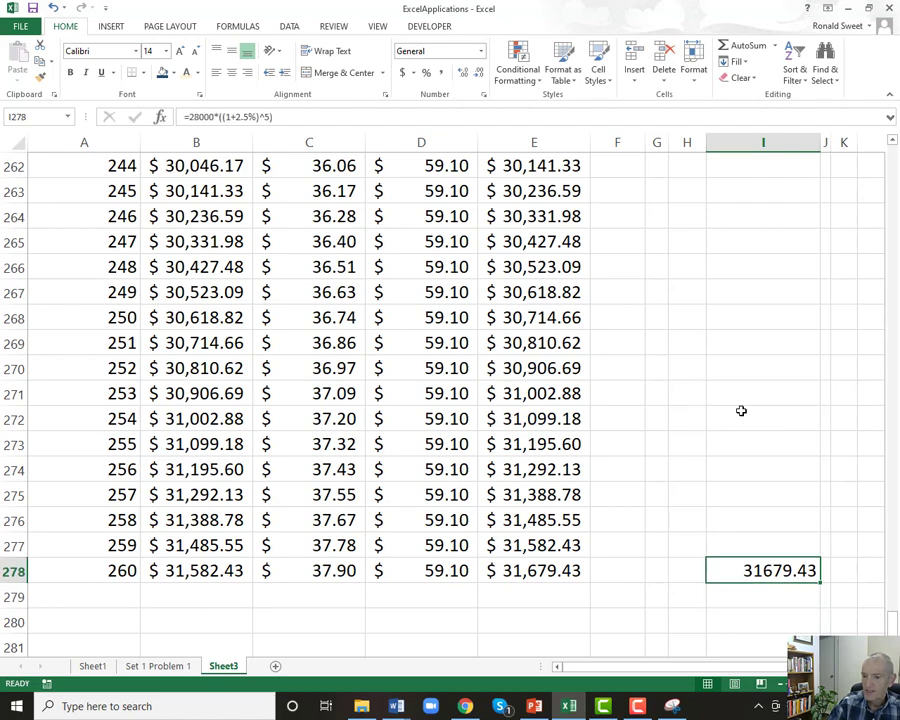
- Delete the check formula from I278 and select the final Ending Balance in E278
key(Delete)
key(Left)
key(Left)
key(Left)
key(Left)
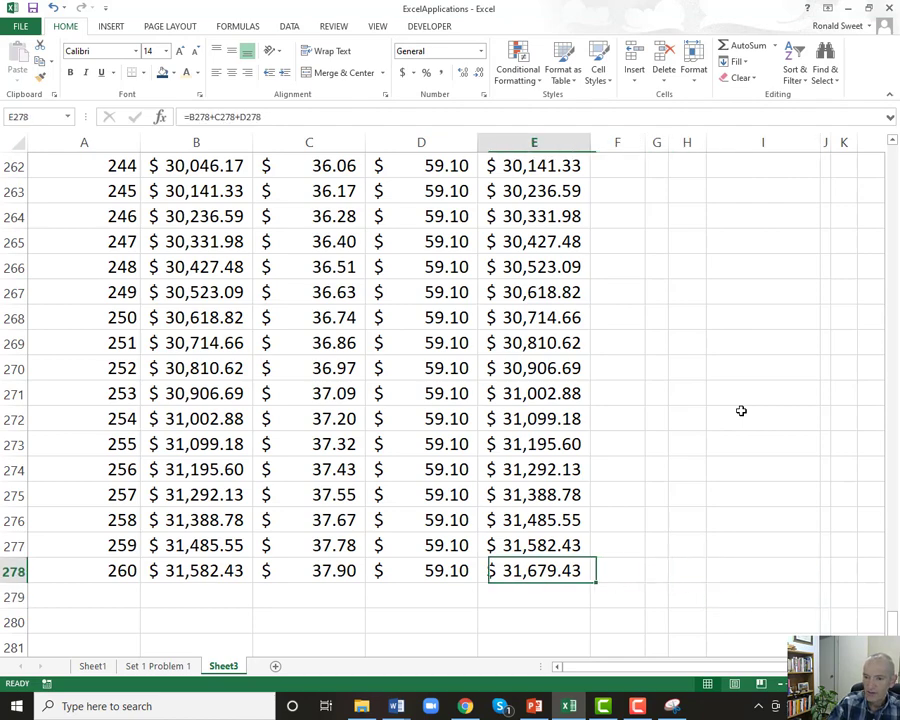
- Examine the starting balance in B19 and the lump sum's future value formula in I19
key(ctrl+Up)
key(Up)
key(Up)
key(Up)
key(Right)
key(Right)
key(Right)
key(Right)
key(Down)
key(Down)
key(Down)
key(Down)
key(Down)
key(Down)
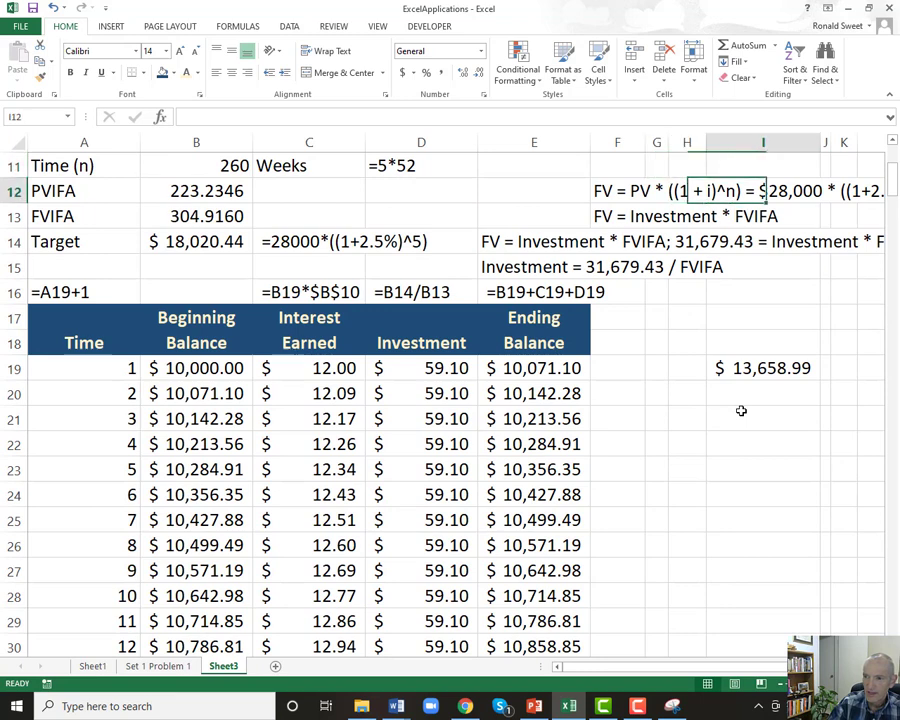
key(Down)
key(Down)
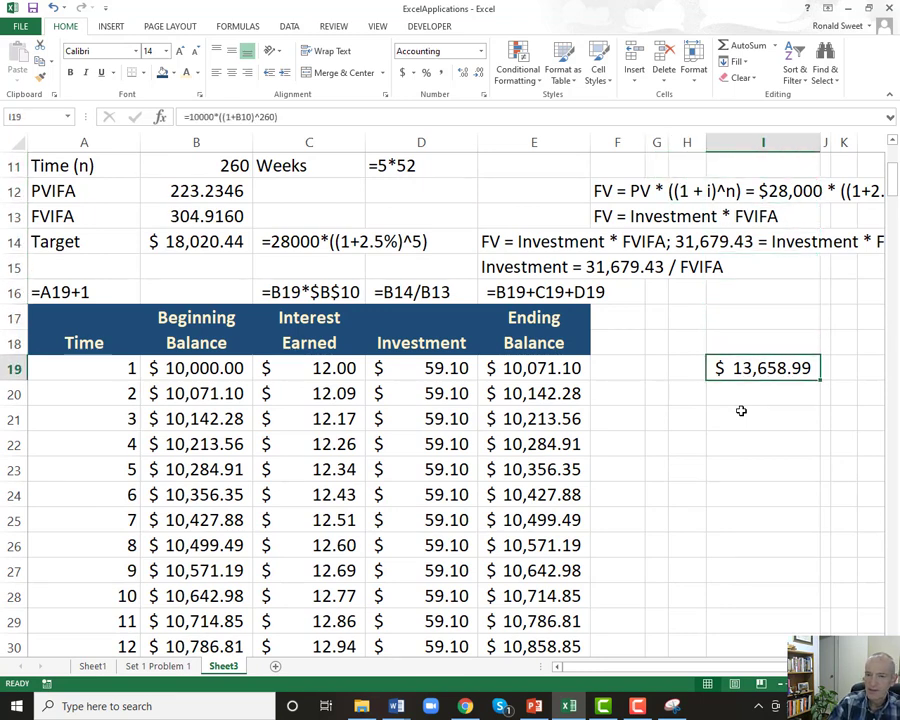
key(Left)
key(Left)
key(Left)
key(Left)
key(Left)
key(Left)
key(Left)
key(Left)
key(Right)
key(Right)
key(Right)
key(Right)
key(Right)
key(Right)
key(Right)
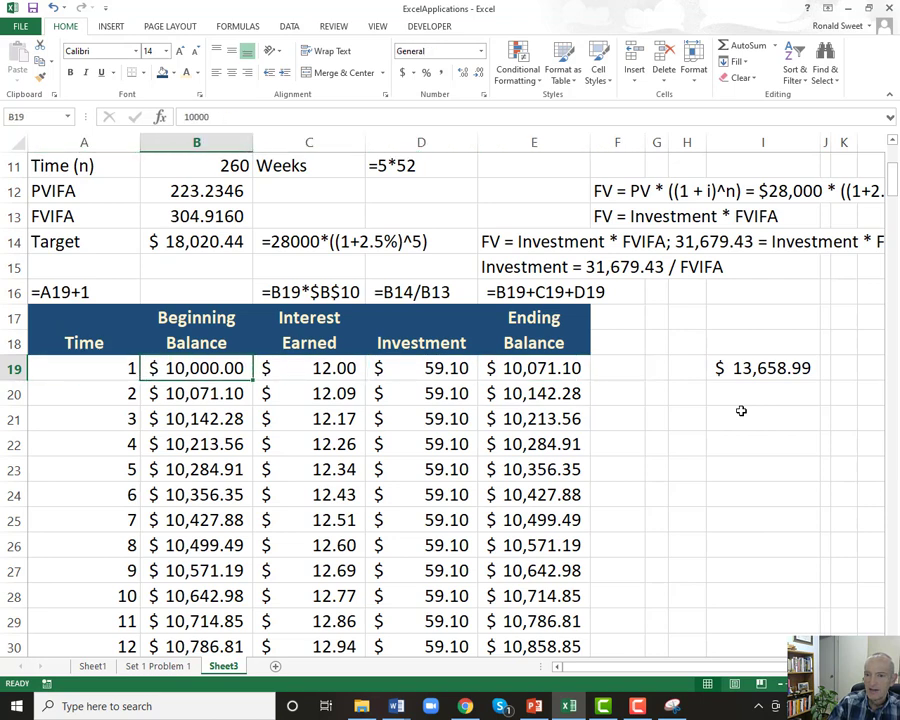
key(Right)
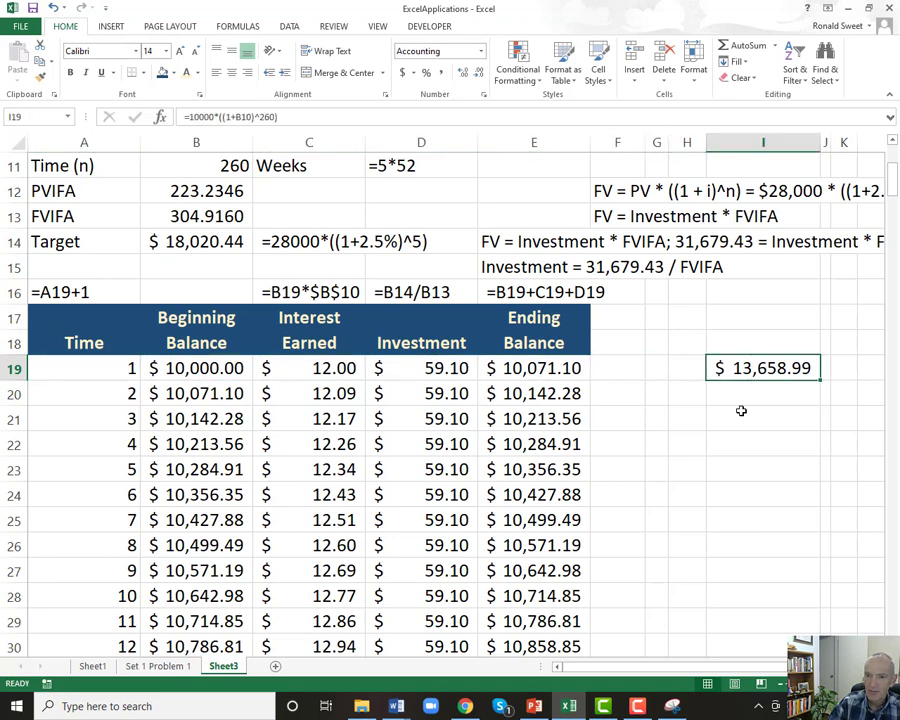
key(F2)
key(Escape)
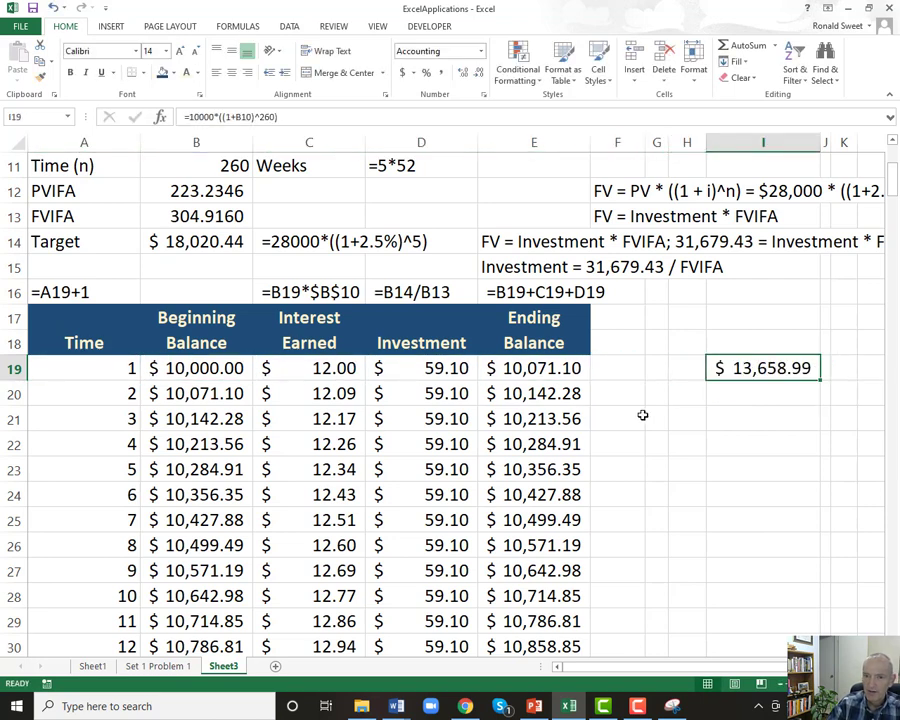
- Check the weekly rate formula in B10 and how the future value formula in I19 uses that rate
scroll(647, 414, up, 4)
click(212, 481)
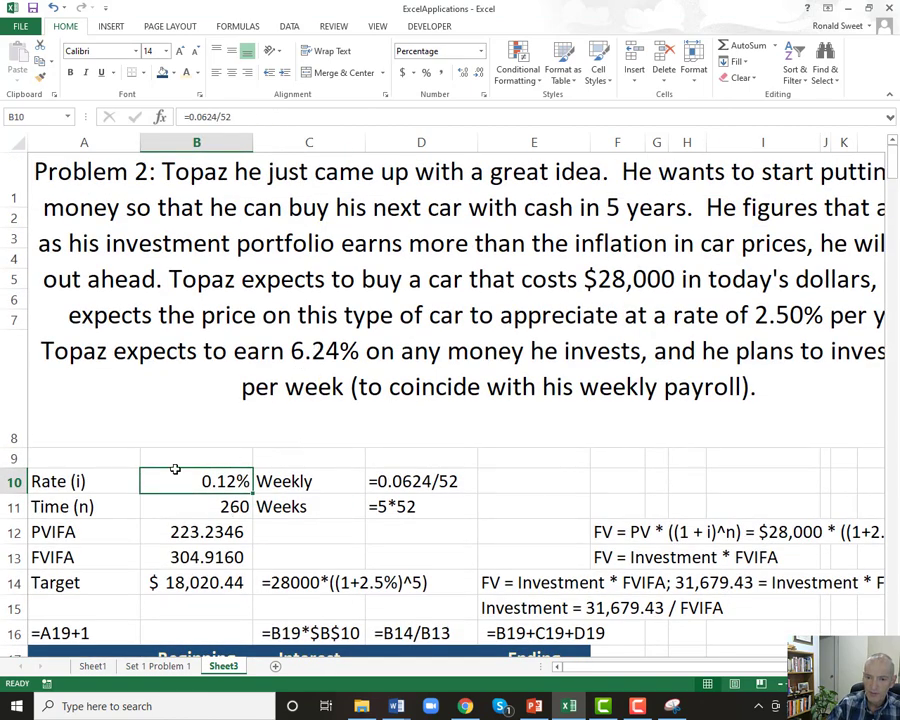
scroll(686, 617, down, 3)
scroll(684, 600, down, 2)
scroll(790, 400, up, 1)
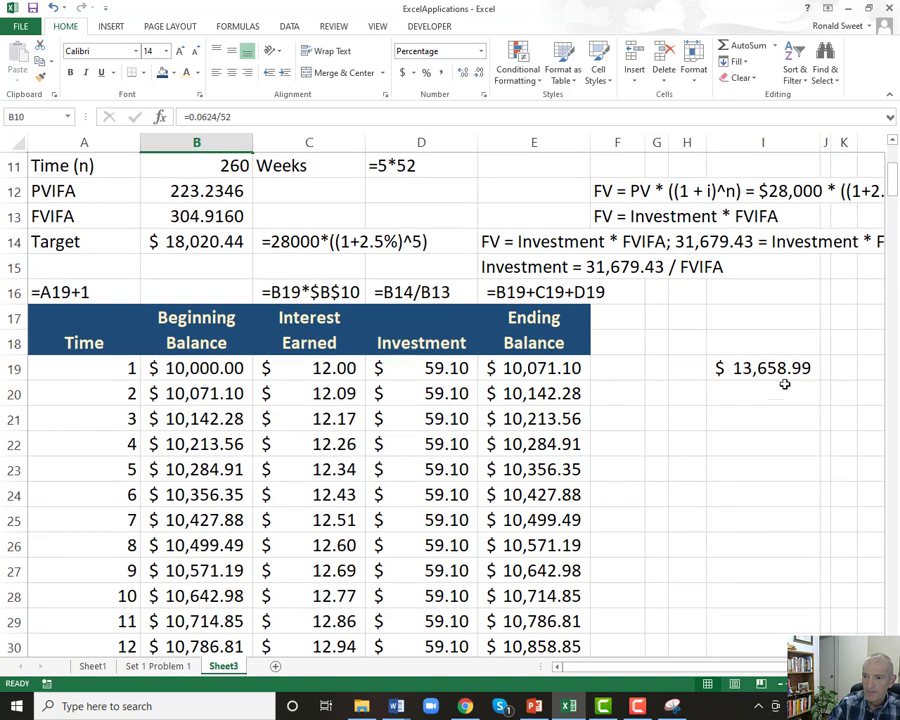
click(750, 368)
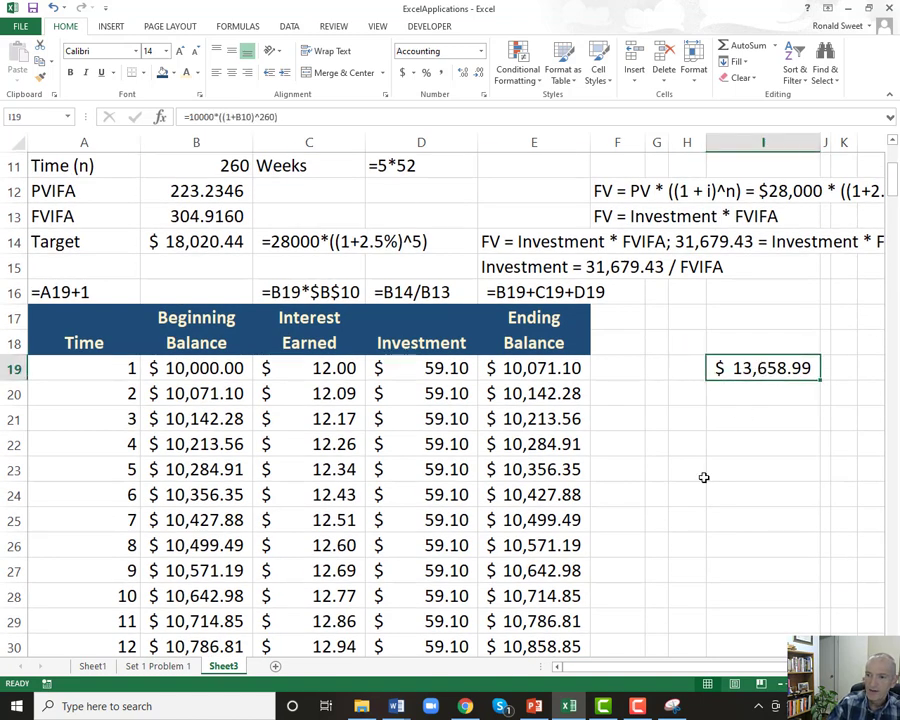
key(F2)
key(Escape)
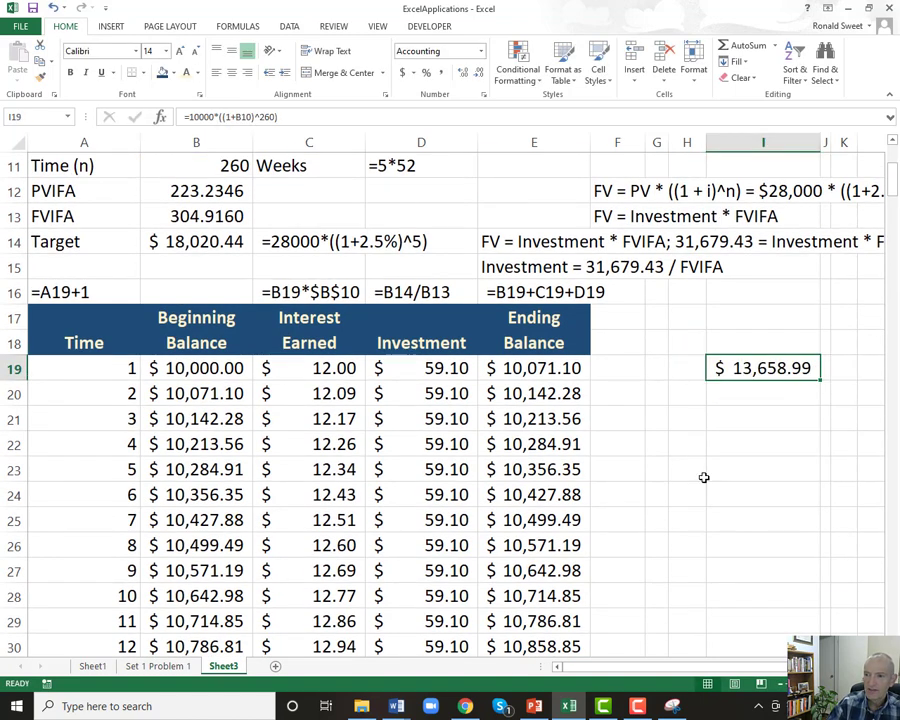
- Inspect the Target formula in B14 and the end of the Beginning Balance column
click(157, 241)
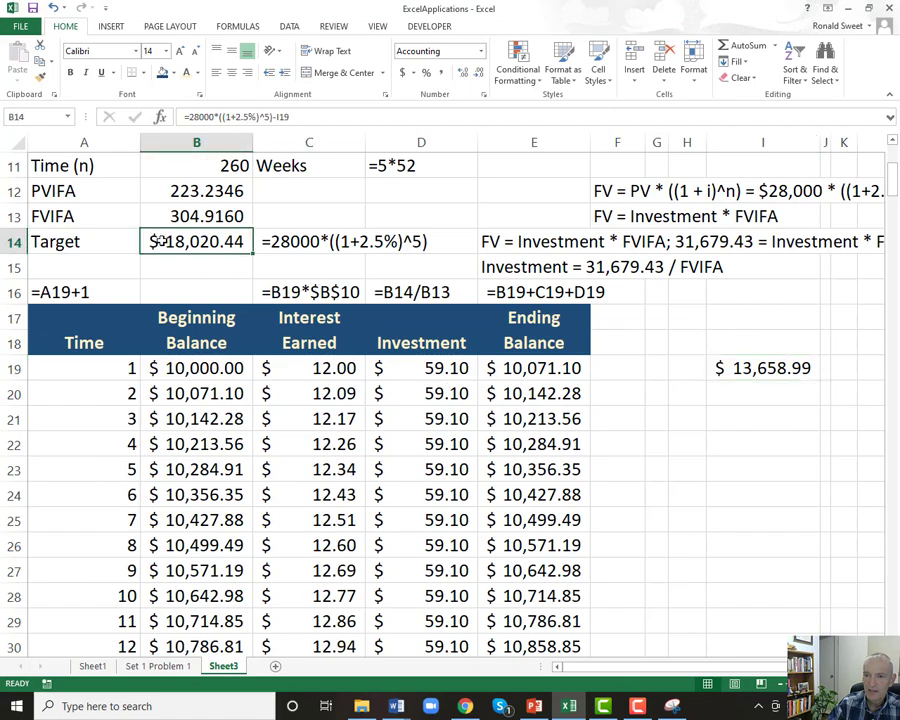
click(200, 393)
key(ctrl+Down)
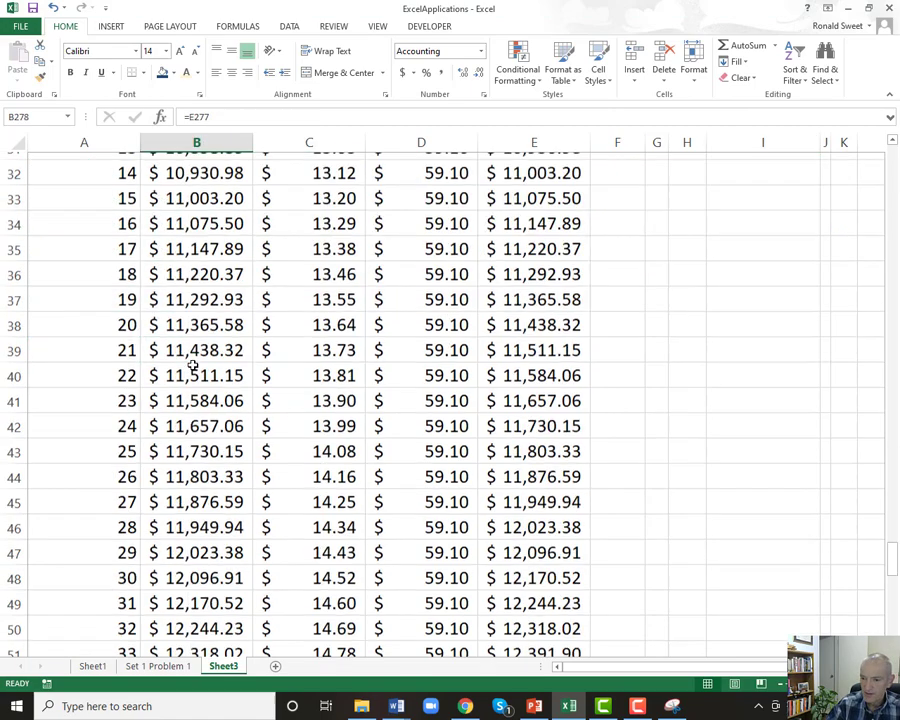
key(ctrl+Home)
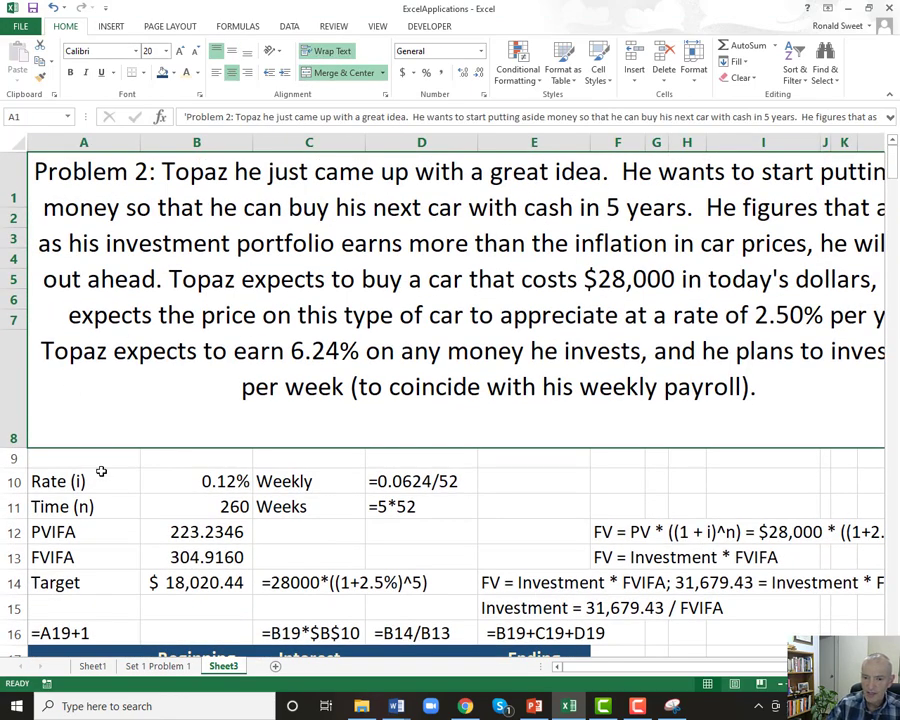
scroll(152, 352, down, 3)
click(180, 238)
key(ctrl+c)
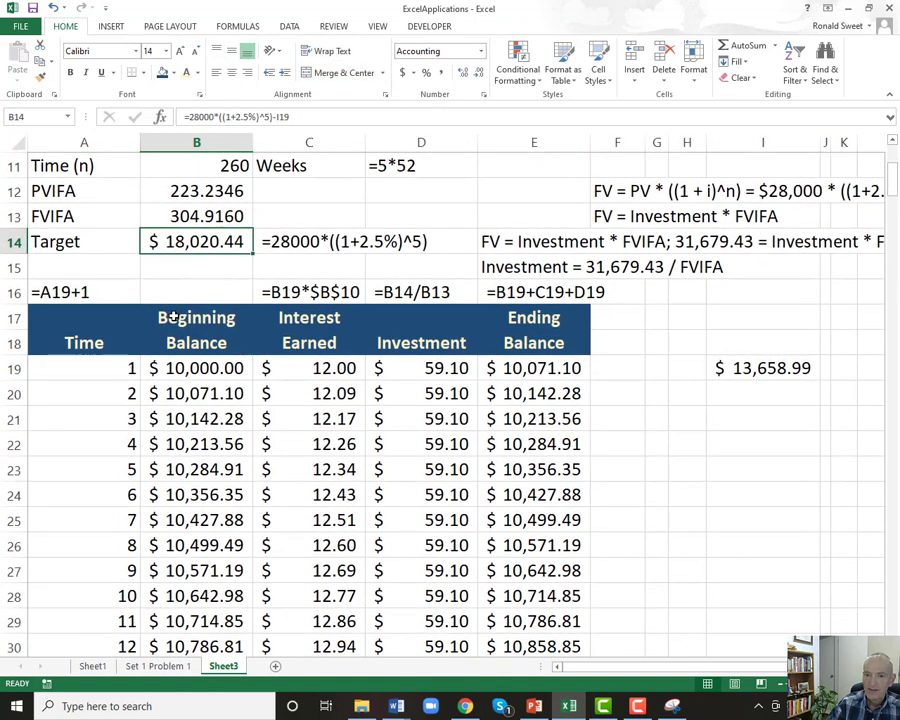
- Reset the first Beginning Balance in B19 to 0
click(178, 368)
key(Escape)
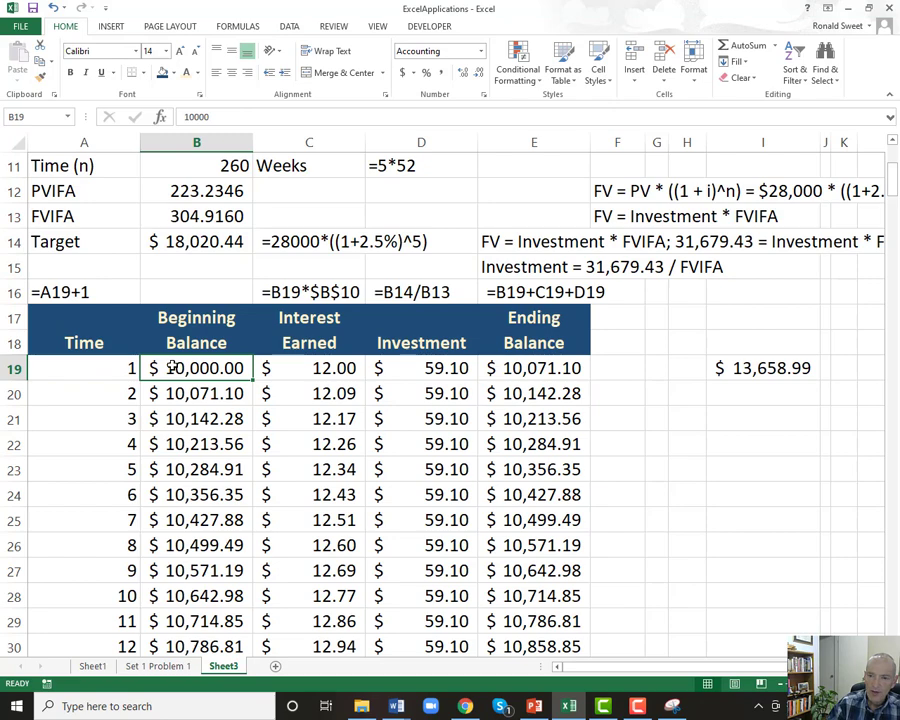
text(0)
key(Return)
- Remove the -I19 term from the Target formula in B14, leaving =28000*((1+2.5%)^5)
key(Up)
key(Up)
key(Up)
key(Up)
key(Up)
key(Up)
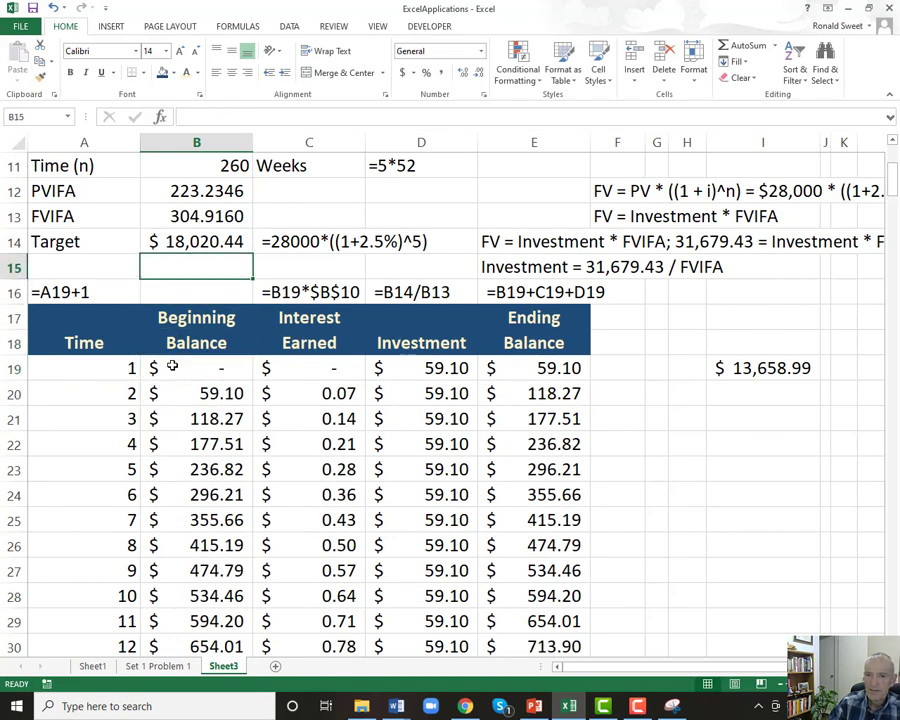
key(F2)
key(BackSpace)
key(BackSpace)
key(BackSpace)
key(BackSpace)
key(Return)
- Delete the lump sum's future value formula from I19
key(Right)
key(Right)
key(Right)
key(Right)
key(Right)
key(Right)
key(Right)
key(Down)
key(Down)
key(Down)
key(Down)
key(Delete)
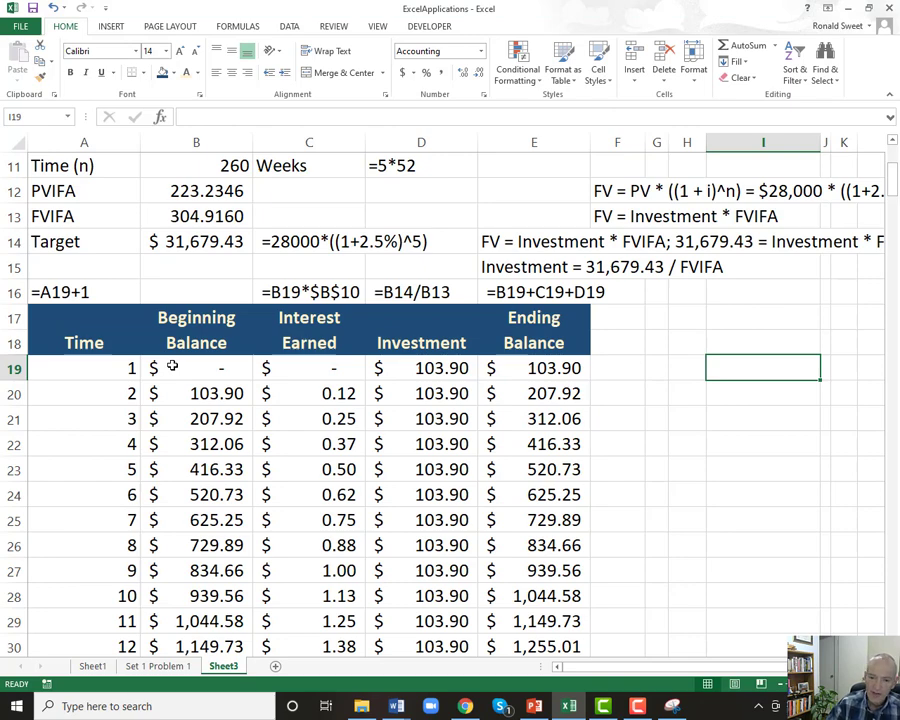
- Open the Set 1 Problem 1 sheet and review its problem text, input values, Target and loan schedule formulas
click(150, 665)
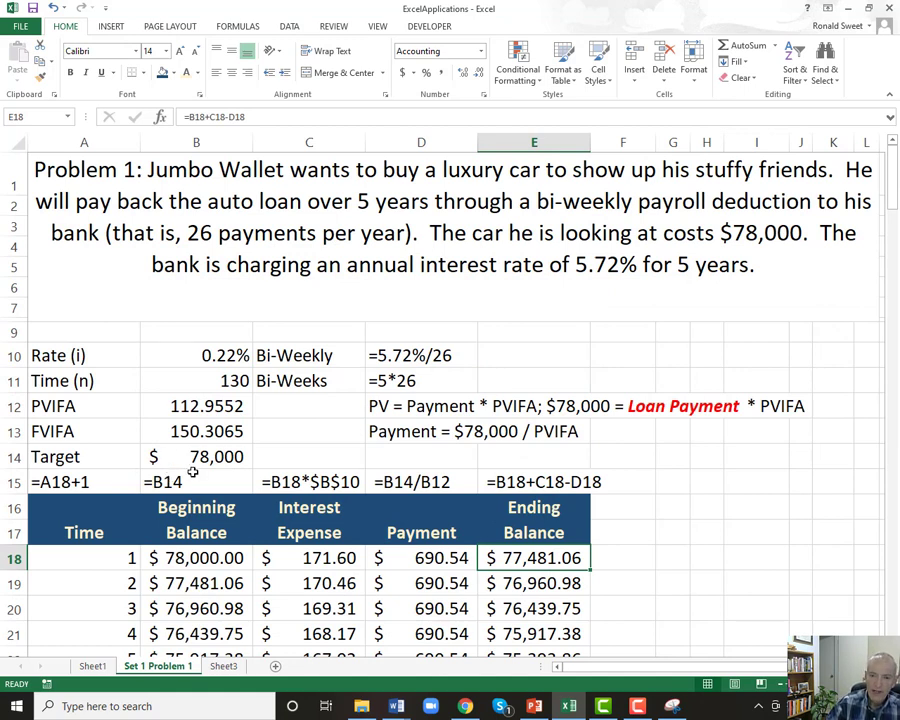
drag(88, 356, 496, 482)
click(211, 438)
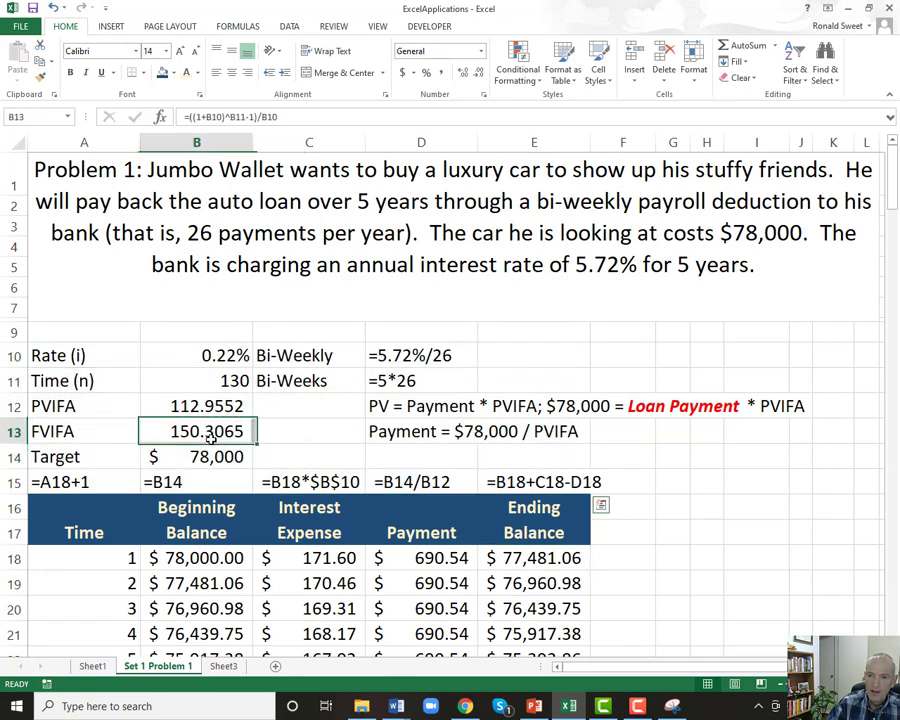
click(520, 266)
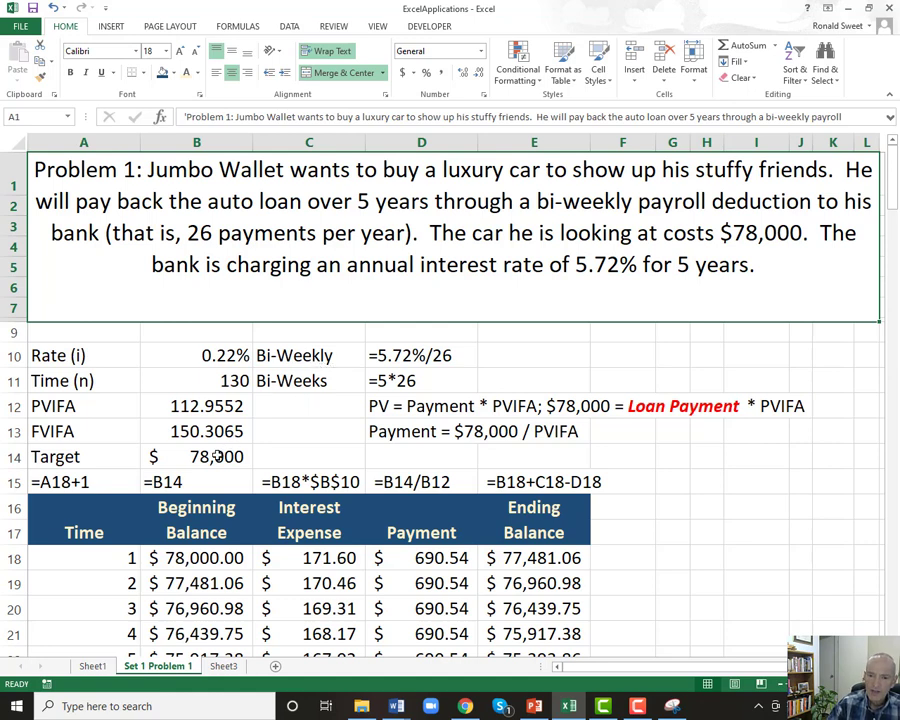
click(217, 456)
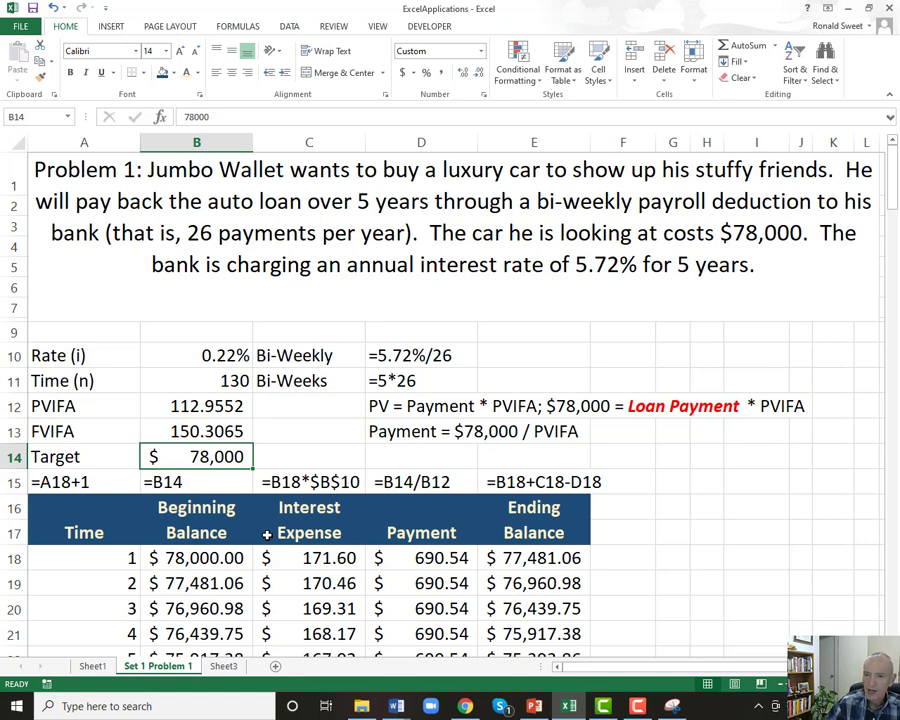
drag(92, 347, 538, 614)
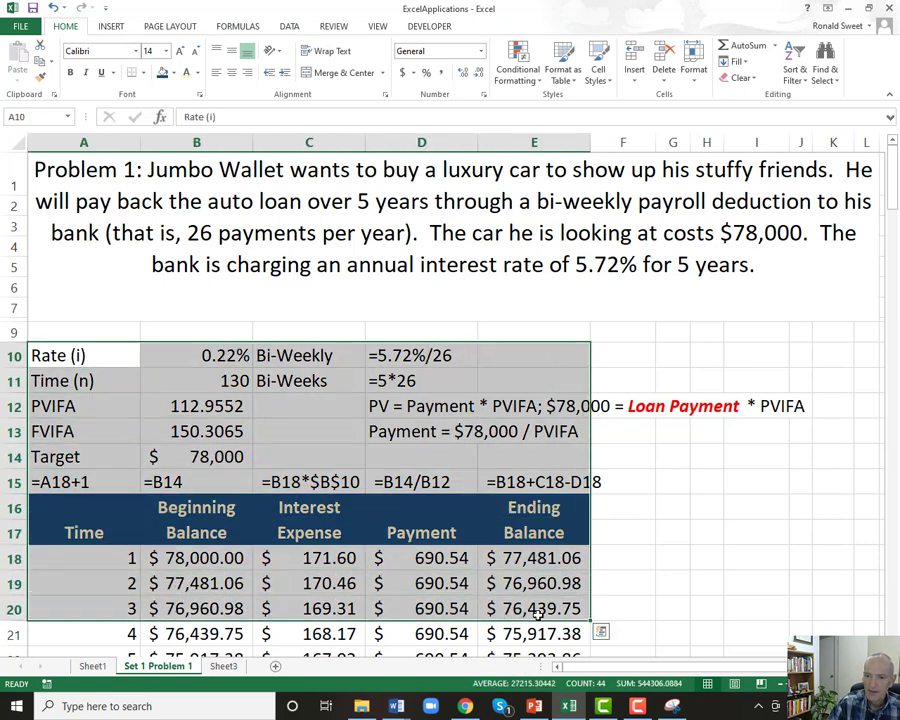
click(86, 349)
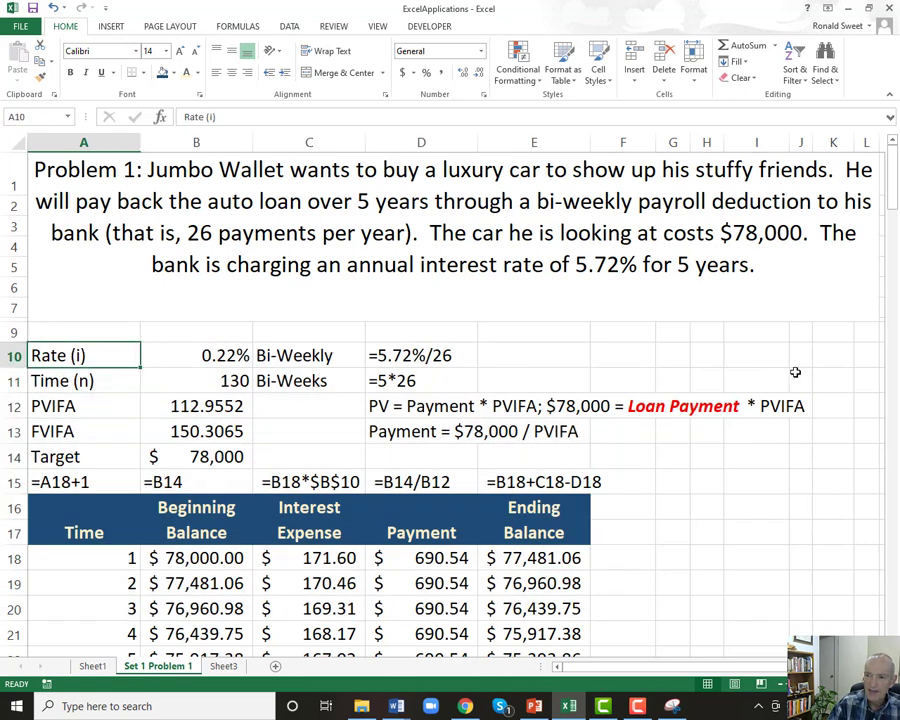
- Review Problem 1's input block and loan schedule, checking the Target in B14, Rate in B10 and first Payment formula in D18
click(756, 358)
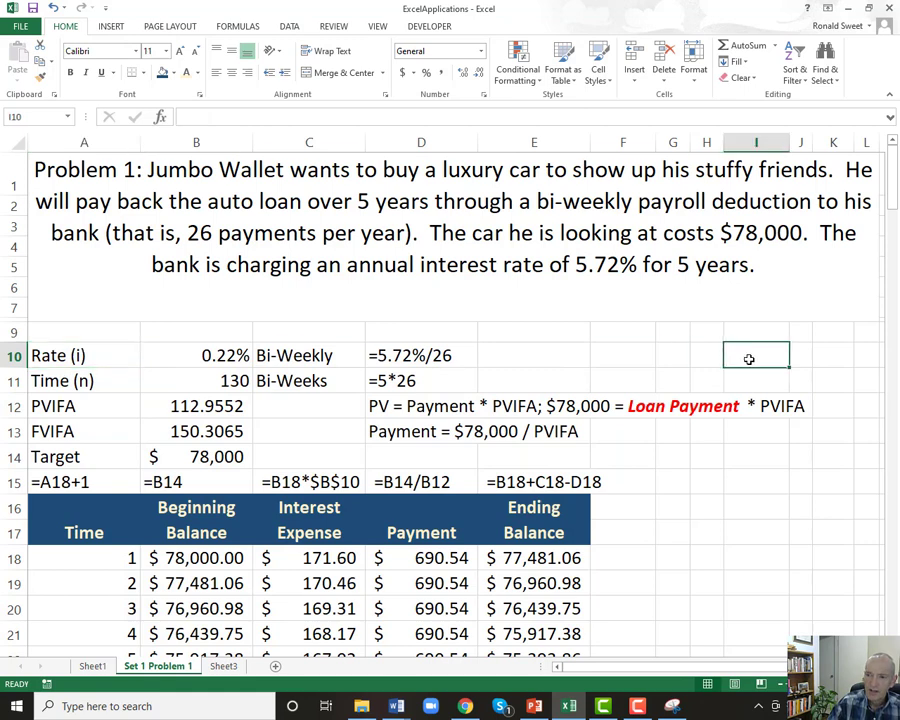
click(172, 456)
drag(64, 358, 540, 583)
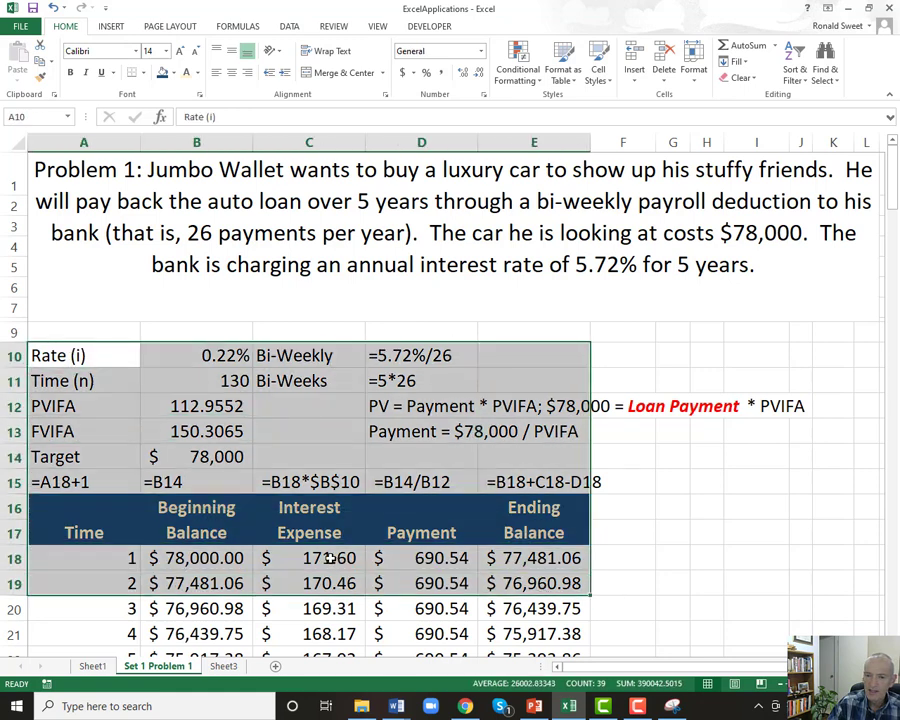
click(201, 458)
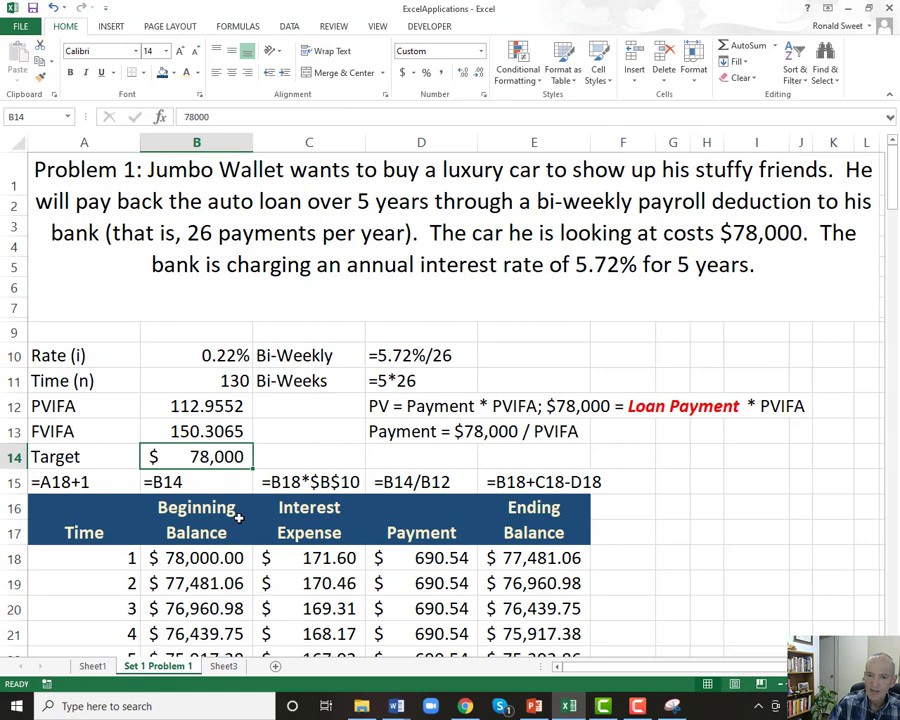
click(186, 354)
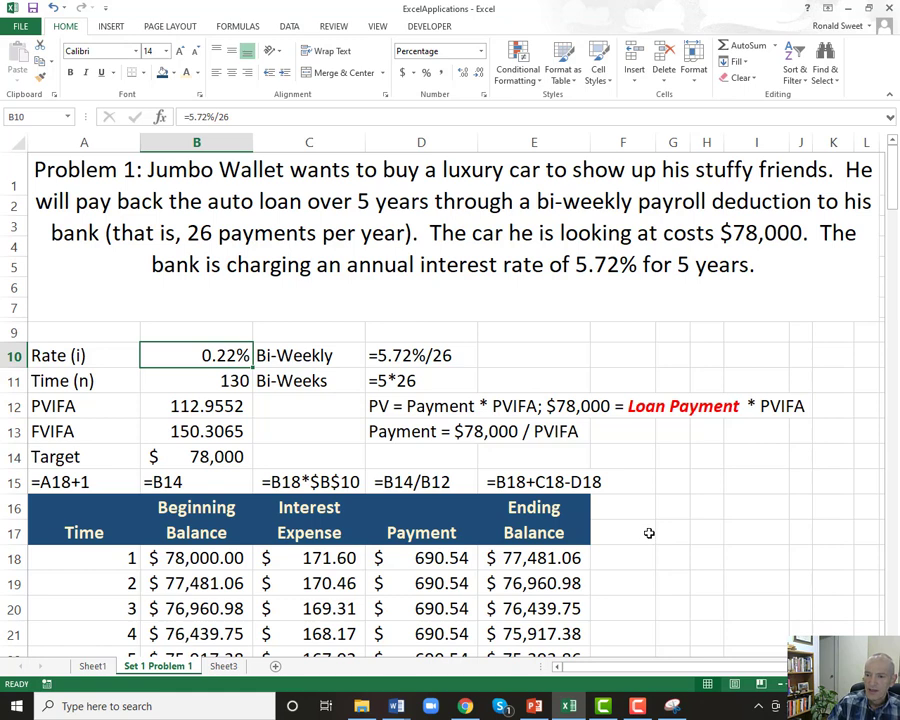
click(430, 557)
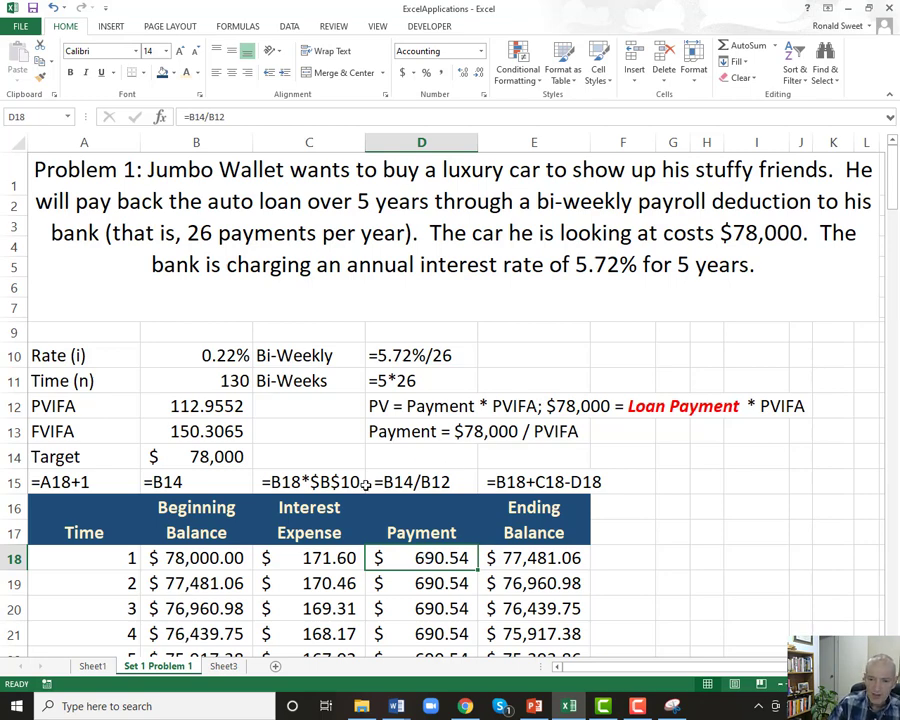
- Rename Sheet3 as Set 1 Problem 2
click(223, 666)
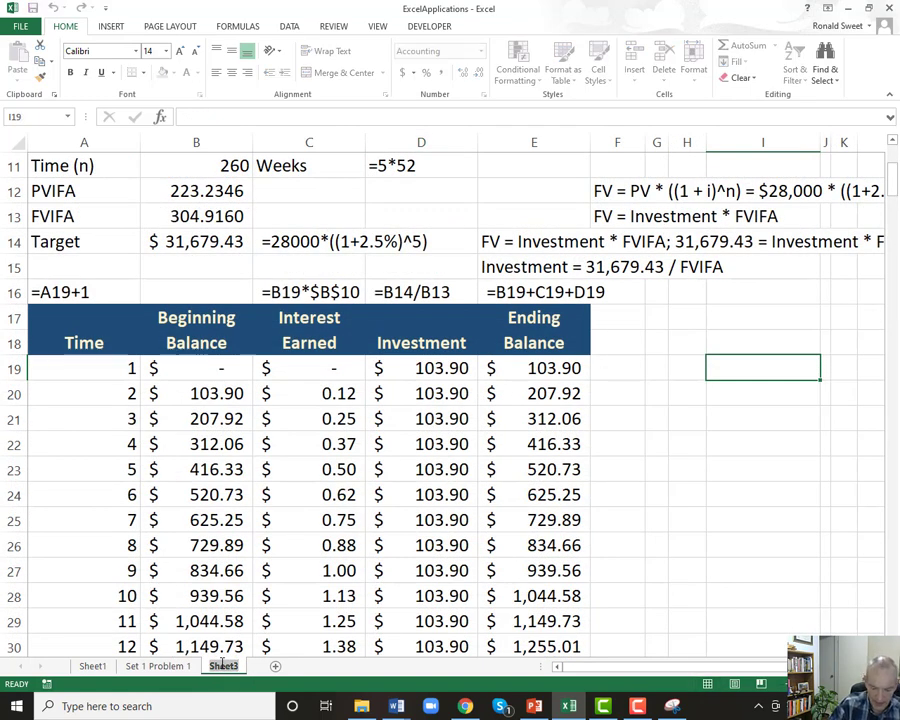
text(Set 1 Pro)
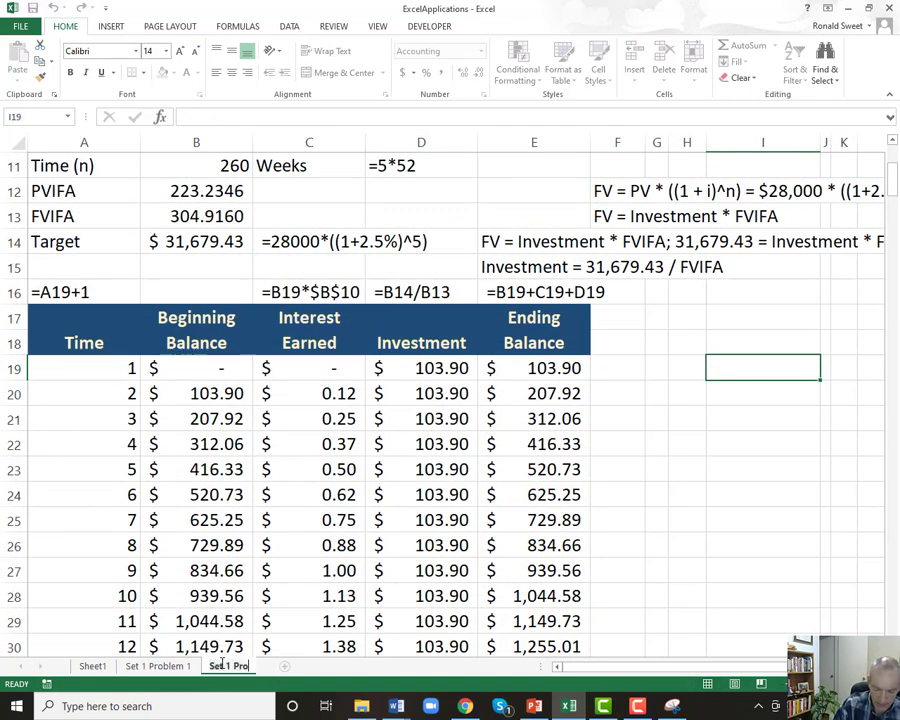
text(blem 2)
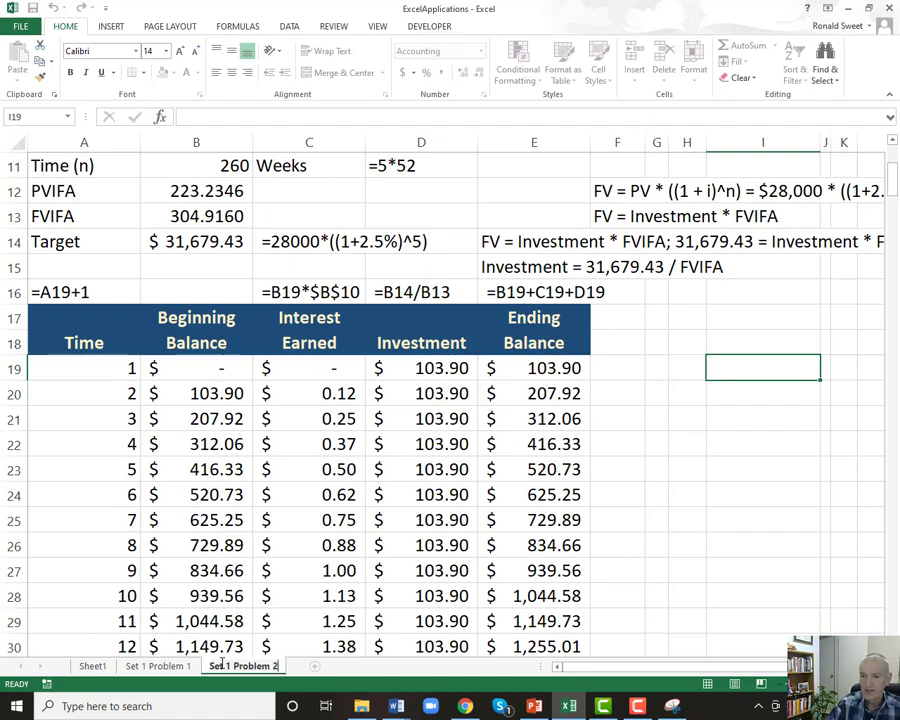
key(Return)
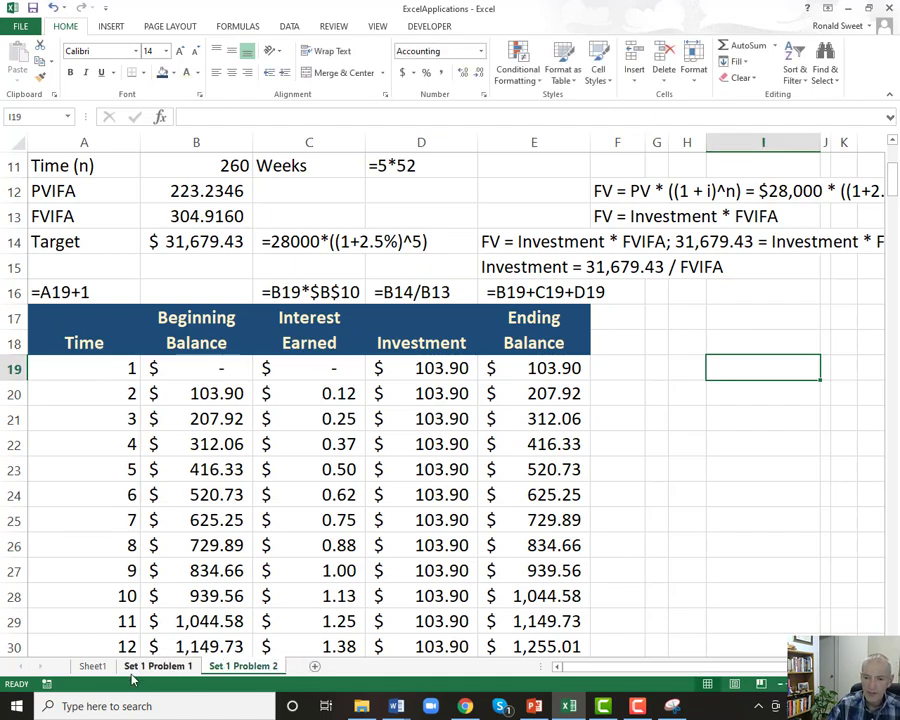
- Compare the Set 1 Problem 1 and Set 1 Problem 2 sheets, ending on Set 1 Problem 1
click(152, 667)
click(240, 666)
click(165, 667)
click(238, 667)
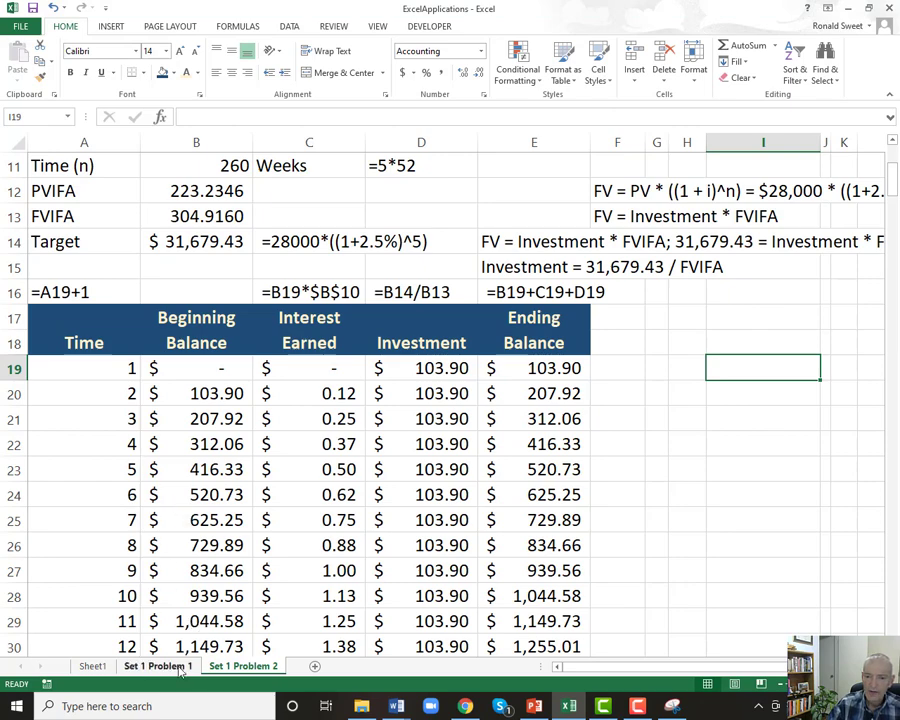
key(ctrl+Page_Up)
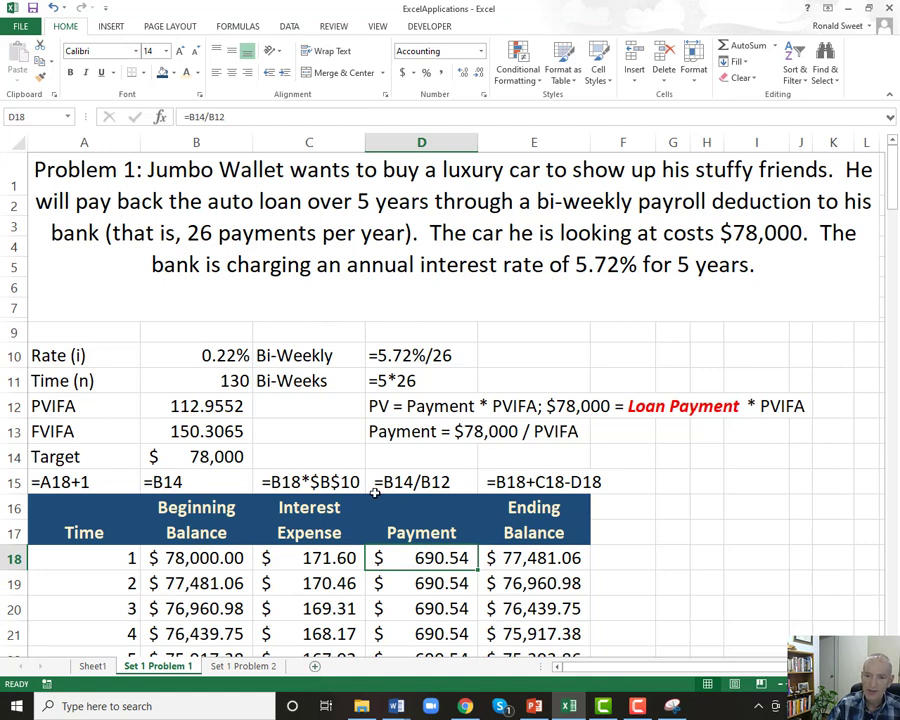
- Try clearing the formula notes in A15:E15, and undo the deletion
click(101, 484)
drag(101, 484, 553, 467)
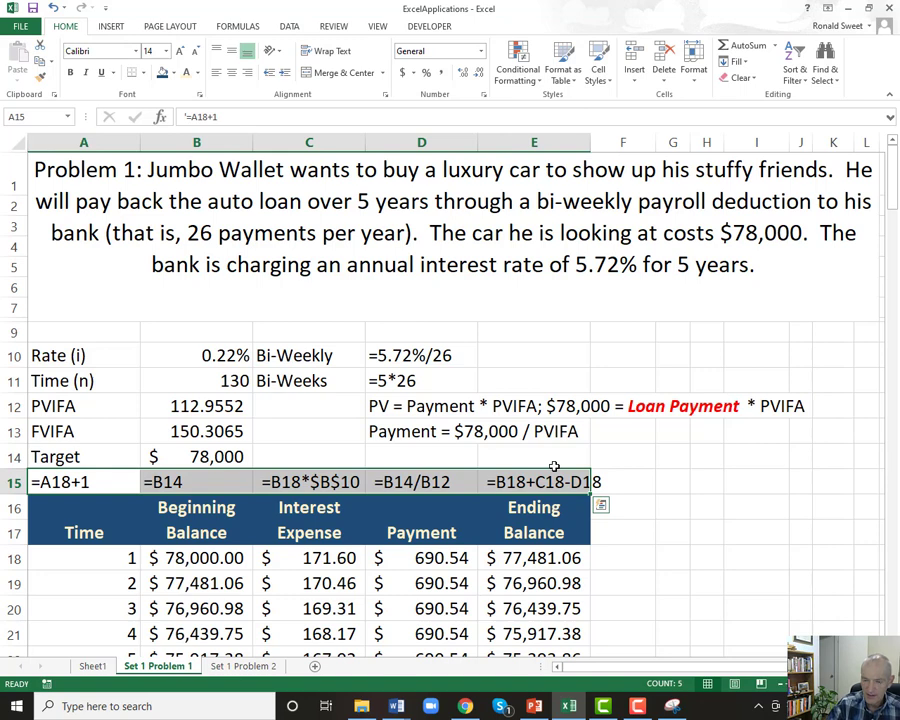
key(Delete)
key(ctrl+z)
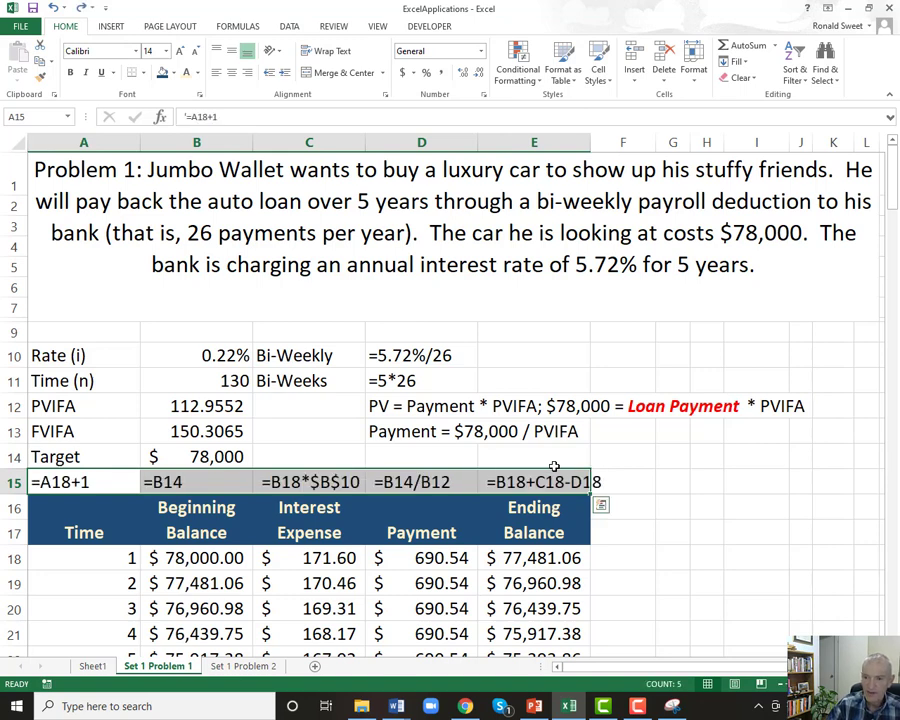
- Examine the period labels and the rate, time and payment working notes in C10:J13
click(405, 406)
drag(405, 406, 776, 428)
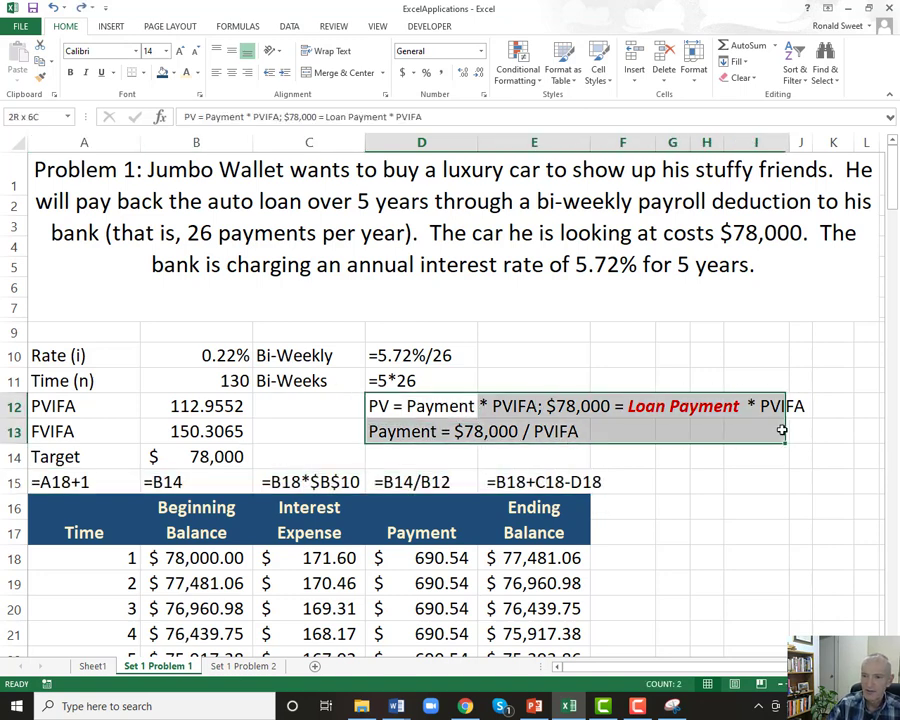
drag(317, 352, 806, 432)
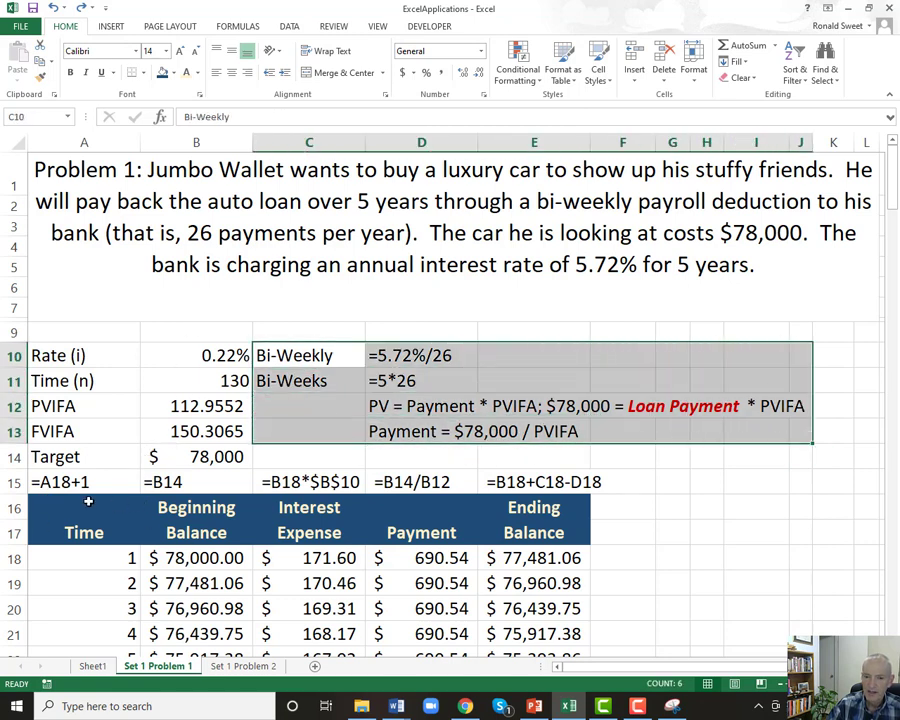
- Change the font of the loan schedule headers in A16:E17 to AR DELANEY
drag(96, 512, 576, 533)
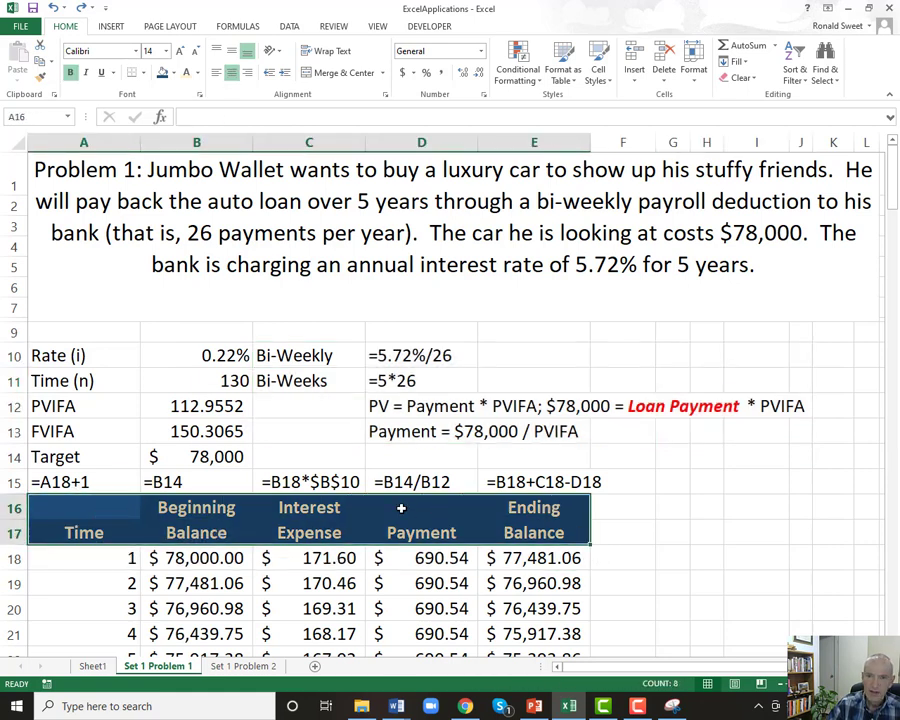
click(137, 53)
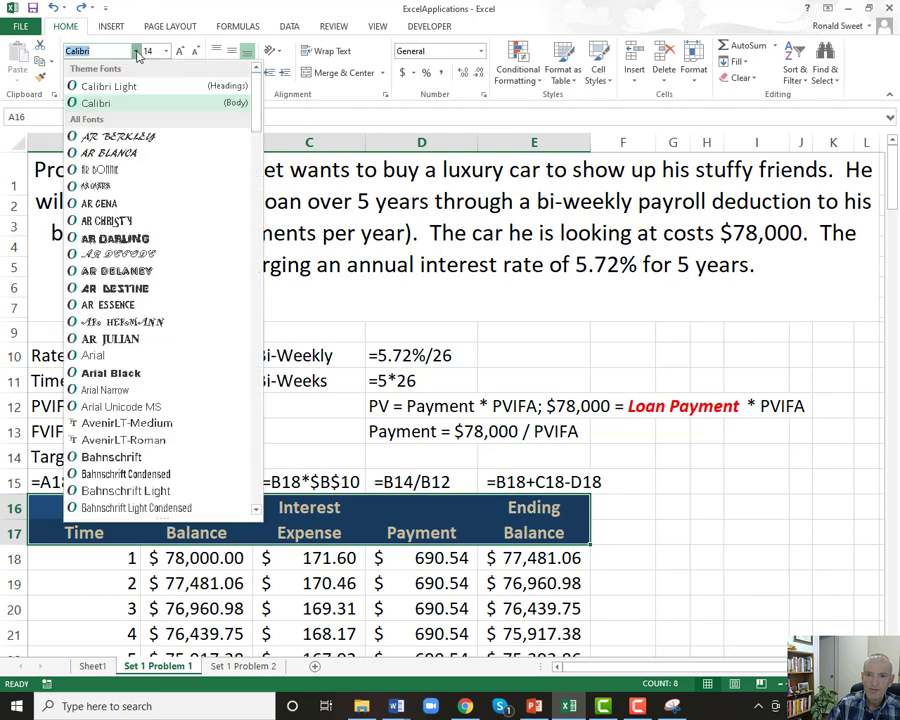
click(117, 276)
click(710, 502)
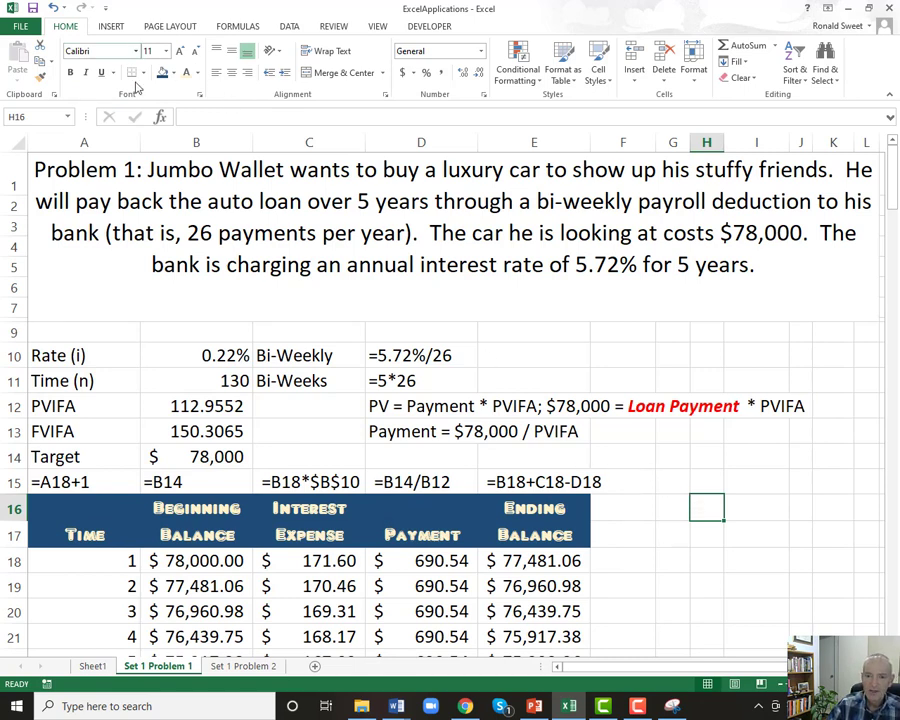
- Set the font of the loan schedule headers in A16:E17 to Arial Black
drag(80, 508, 555, 536)
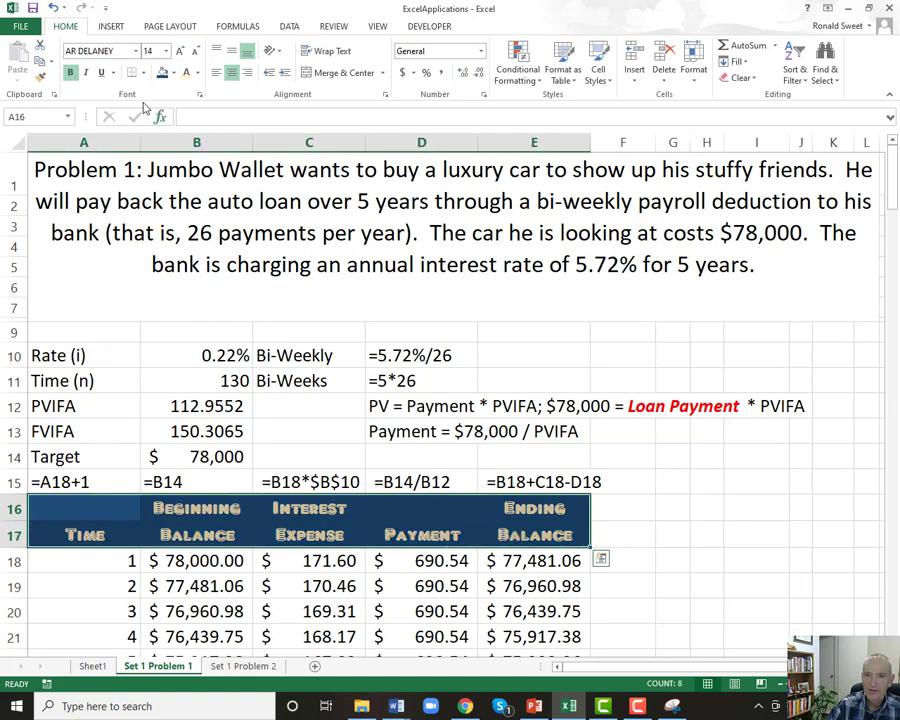
click(135, 51)
click(135, 378)
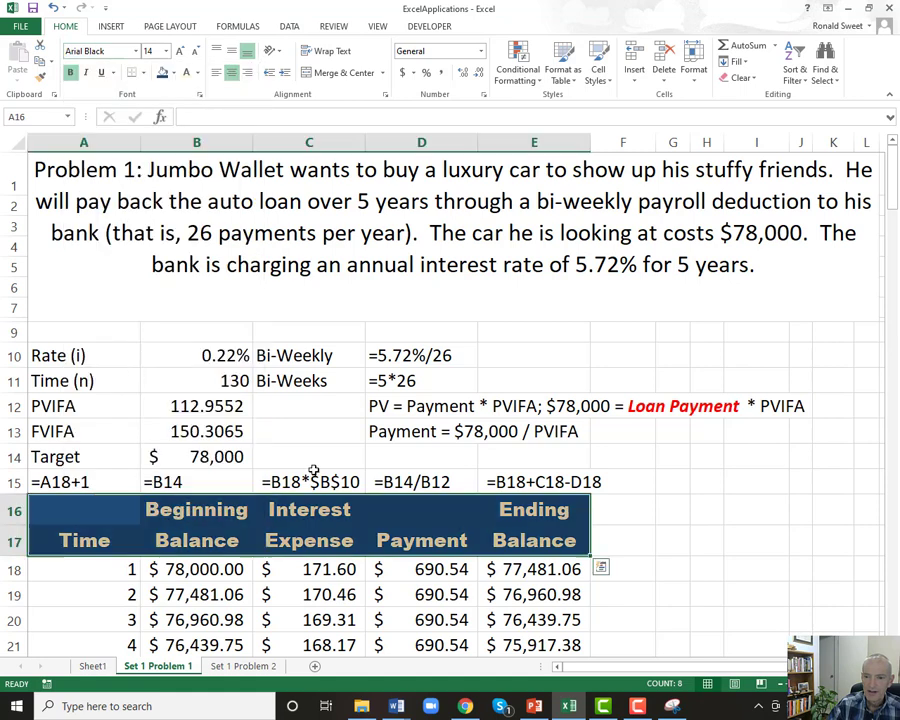
click(707, 532)
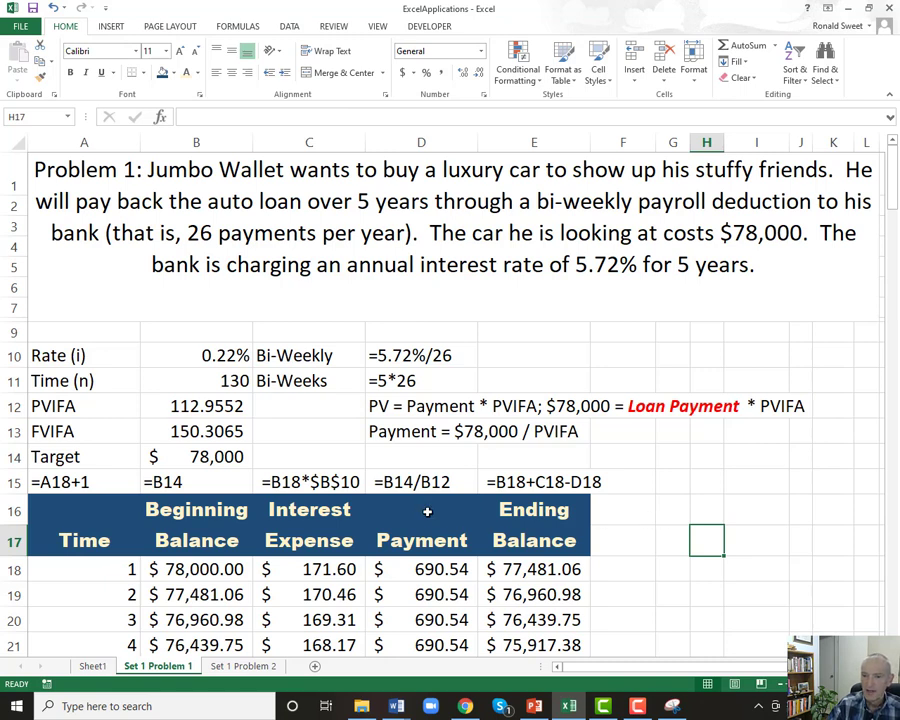
- Review the schedule headers in A16:E17 and the calculation notes in D10:H14
click(76, 355)
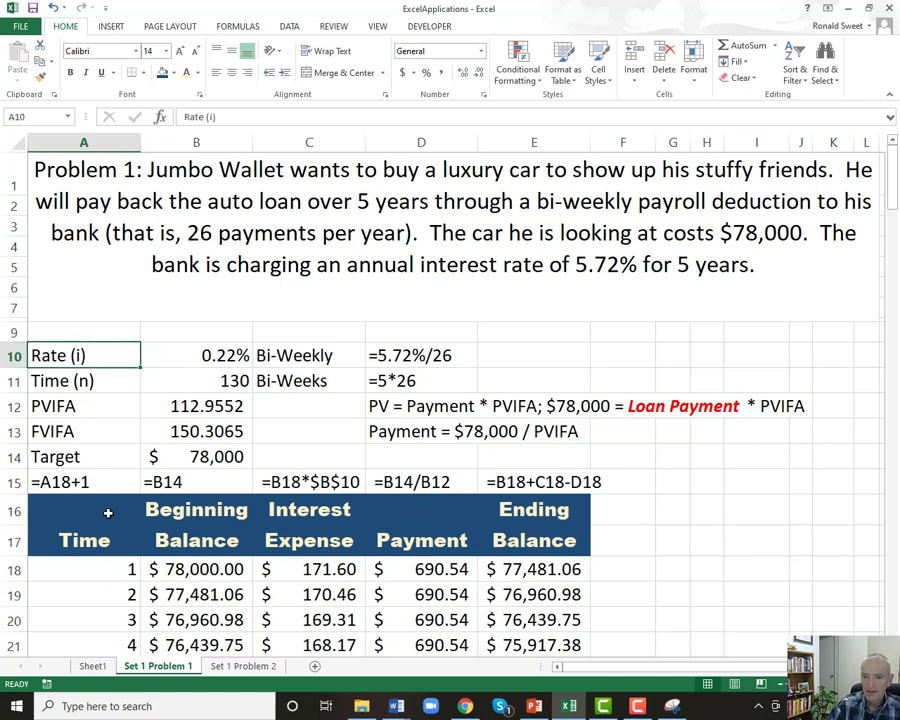
click(60, 508)
drag(178, 535, 538, 538)
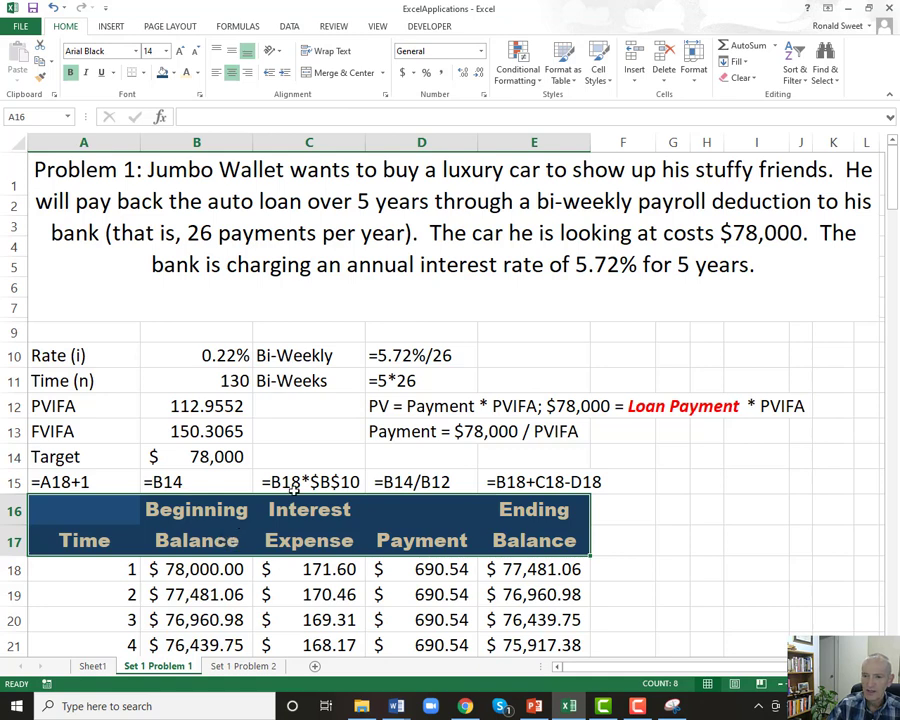
drag(410, 350, 708, 455)
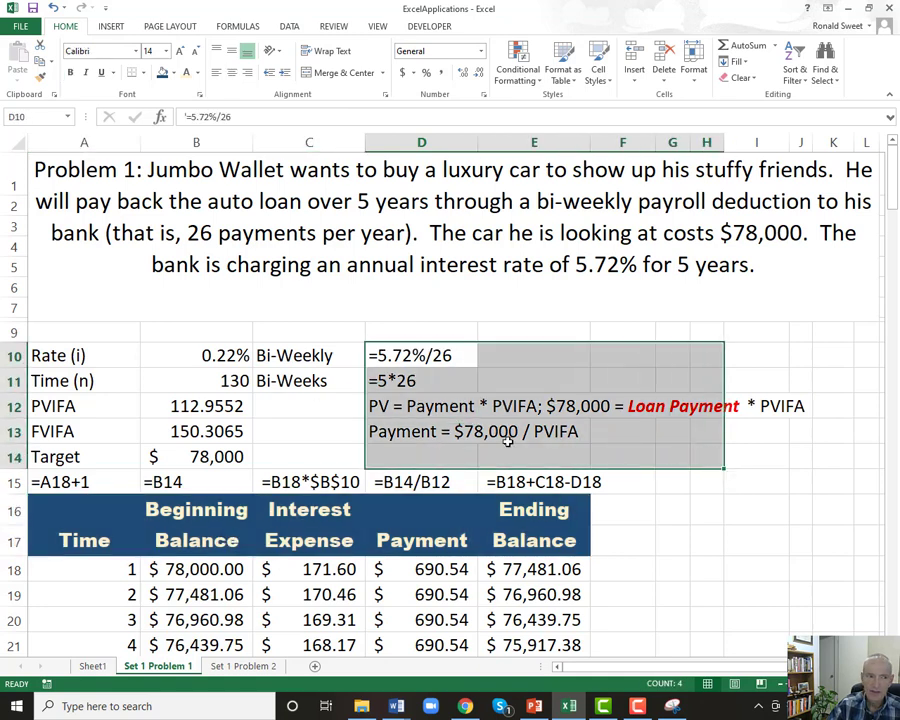